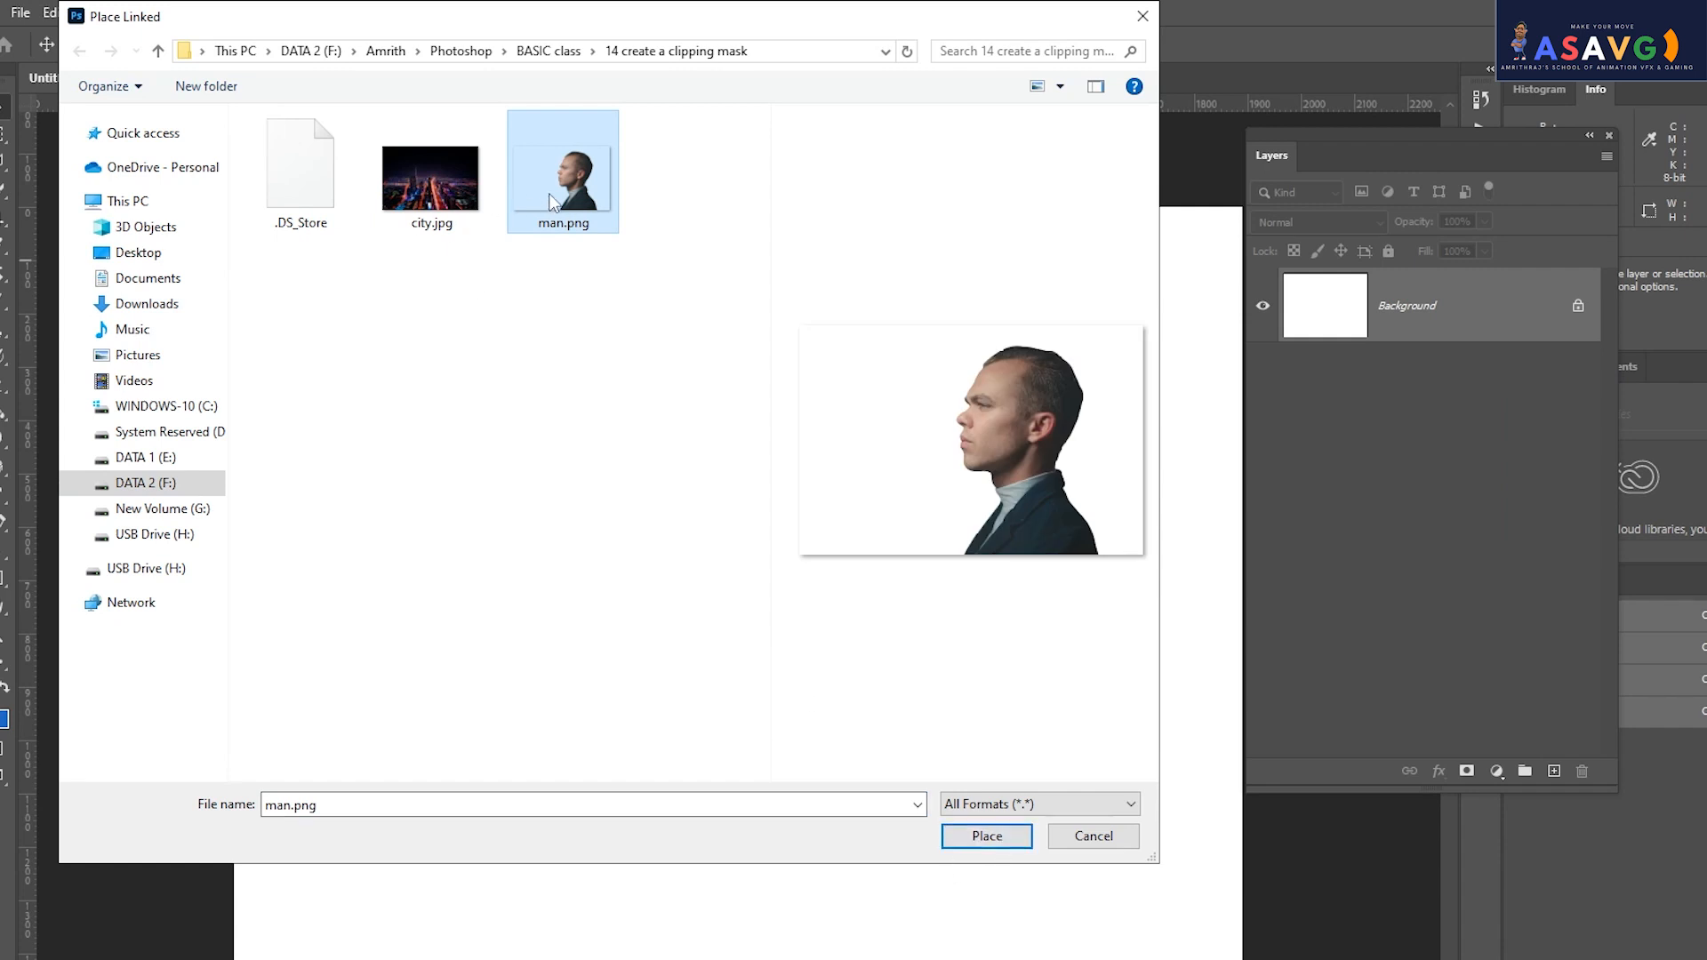
# Place man.png as a linked layer on the white canvas and commit the placement.
pyautogui.click(981, 840)
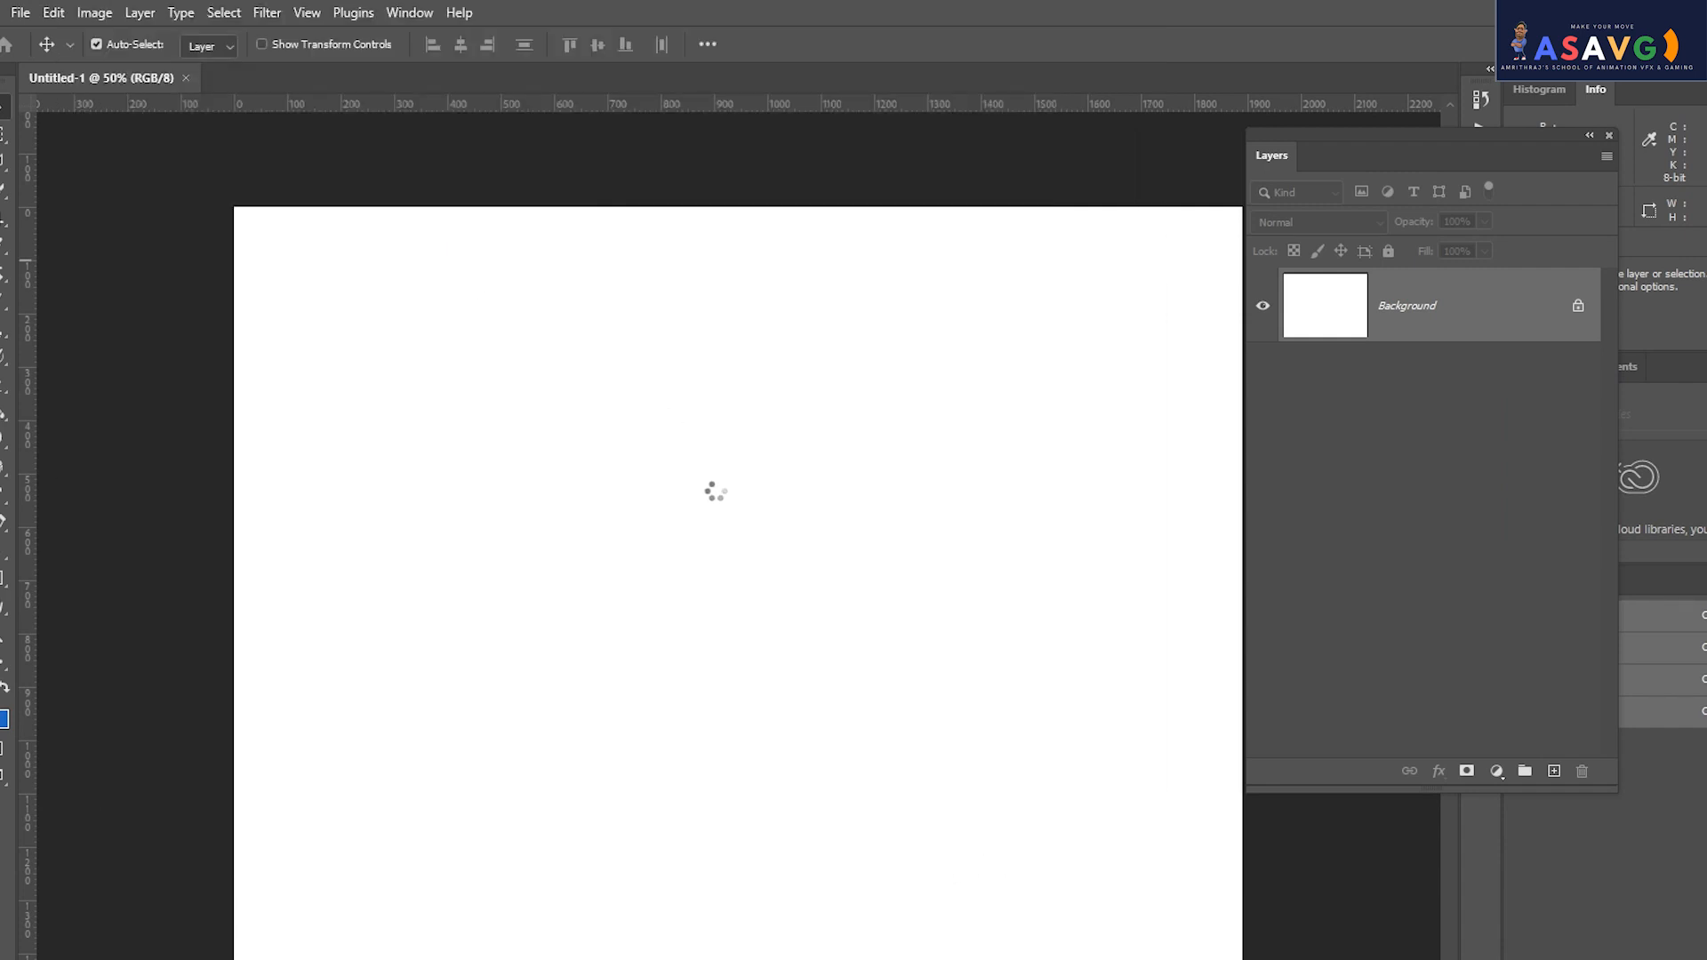
pyautogui.moveTo(793, 554); pyautogui.dragTo(708, 577)
pyautogui.press('Return')
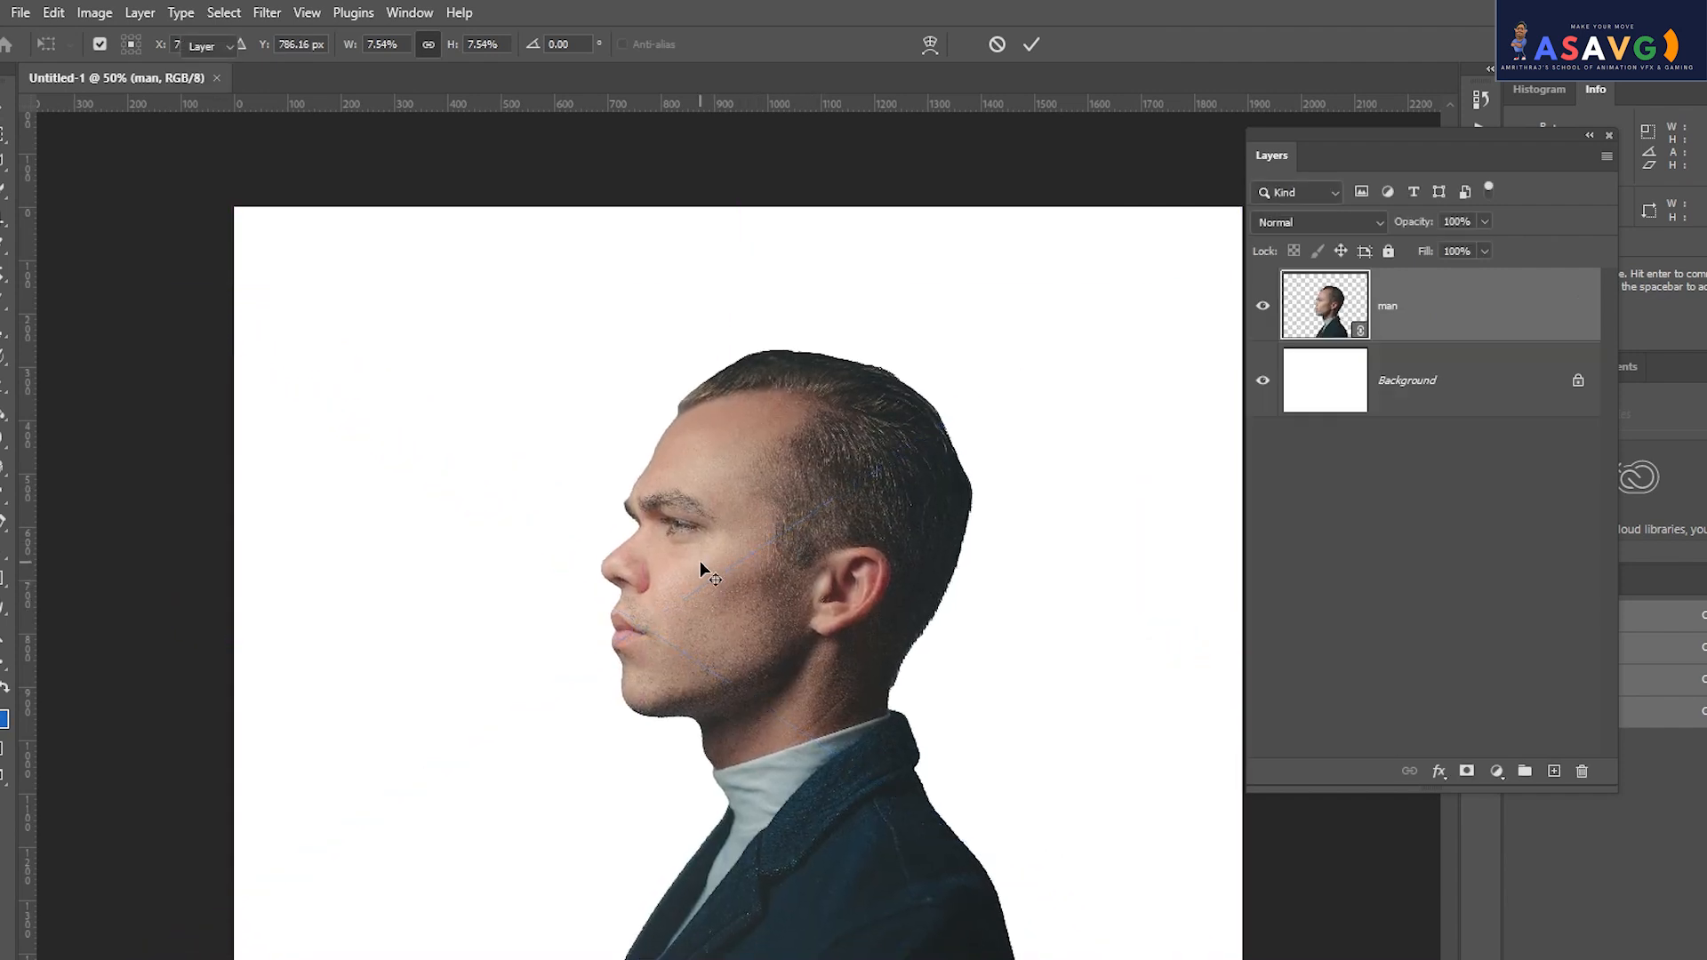
# Place city.jpg as a linked layer above the man layer and move it down to a Y position of about 808 px.
pyautogui.click(20, 13)
pyautogui.click(53, 453)
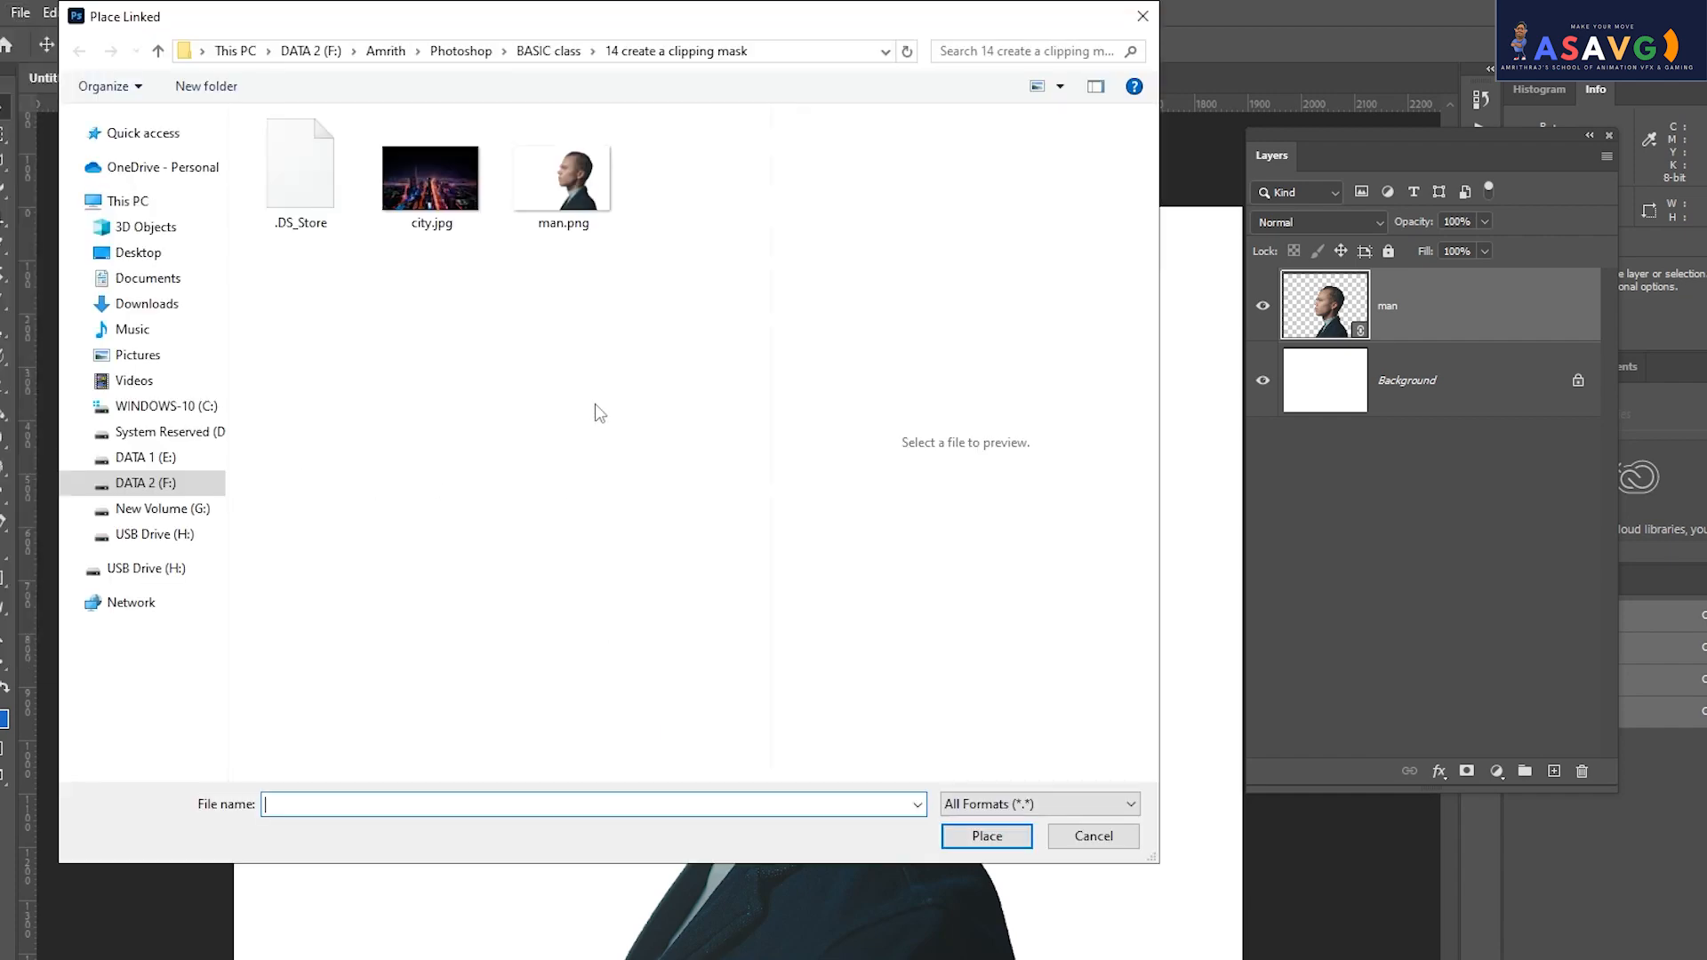
pyautogui.doubleClick(434, 182)
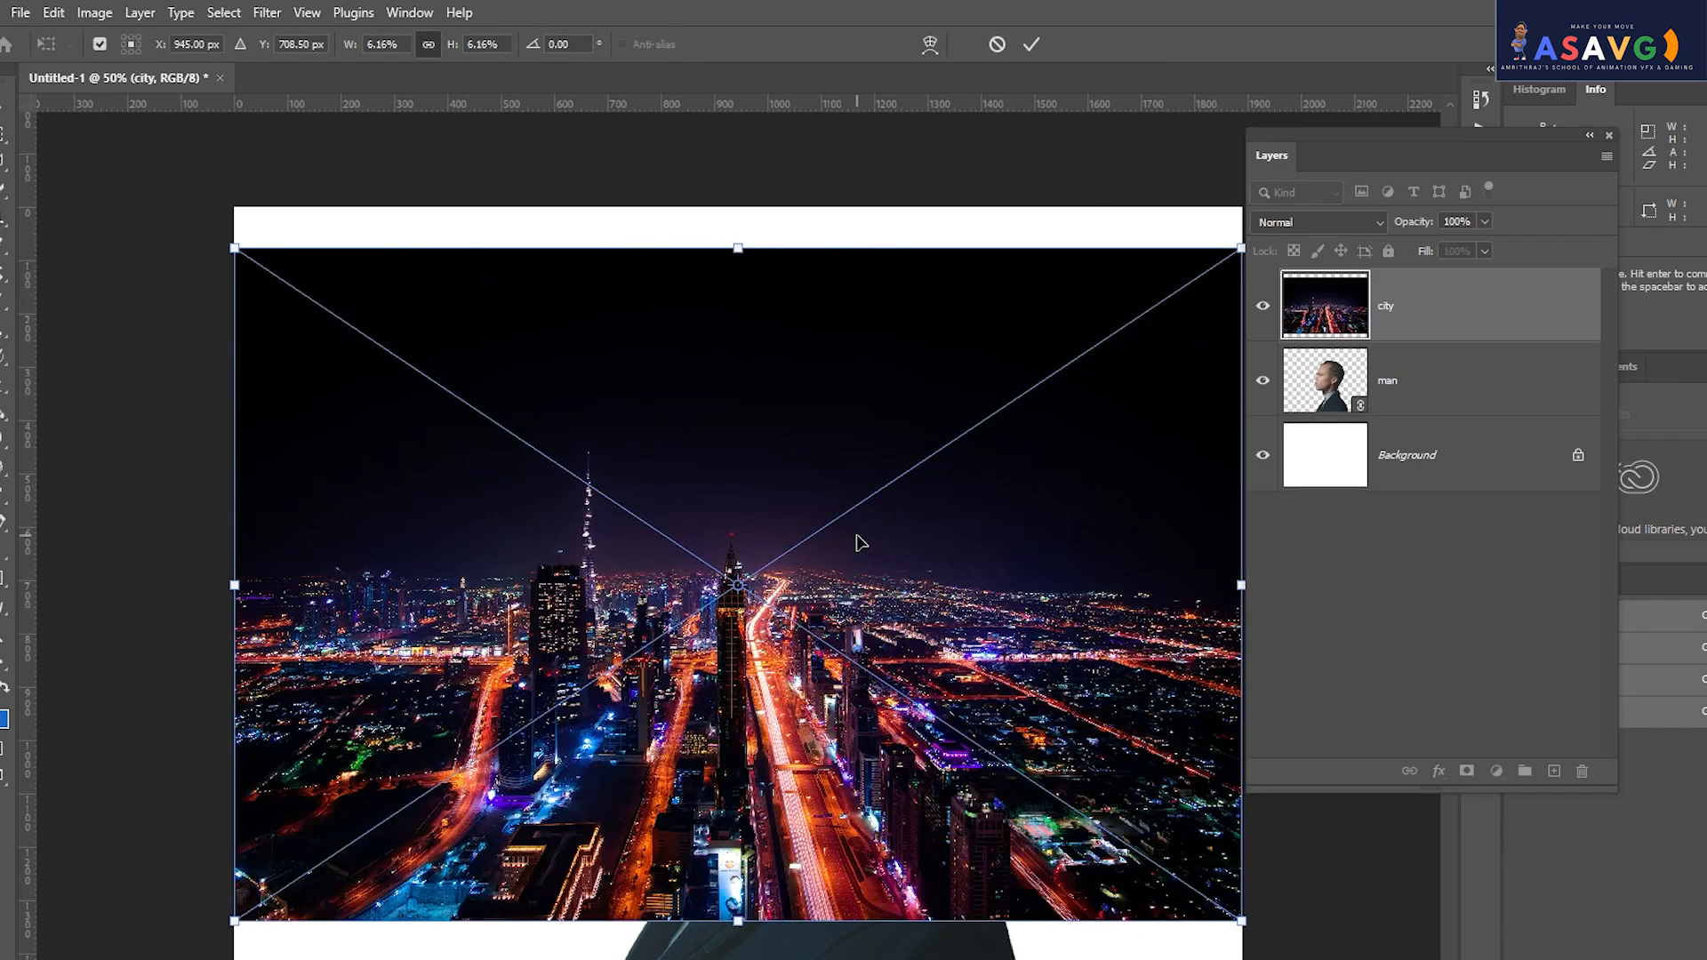
pyautogui.moveTo(859, 526); pyautogui.dragTo(862, 577)
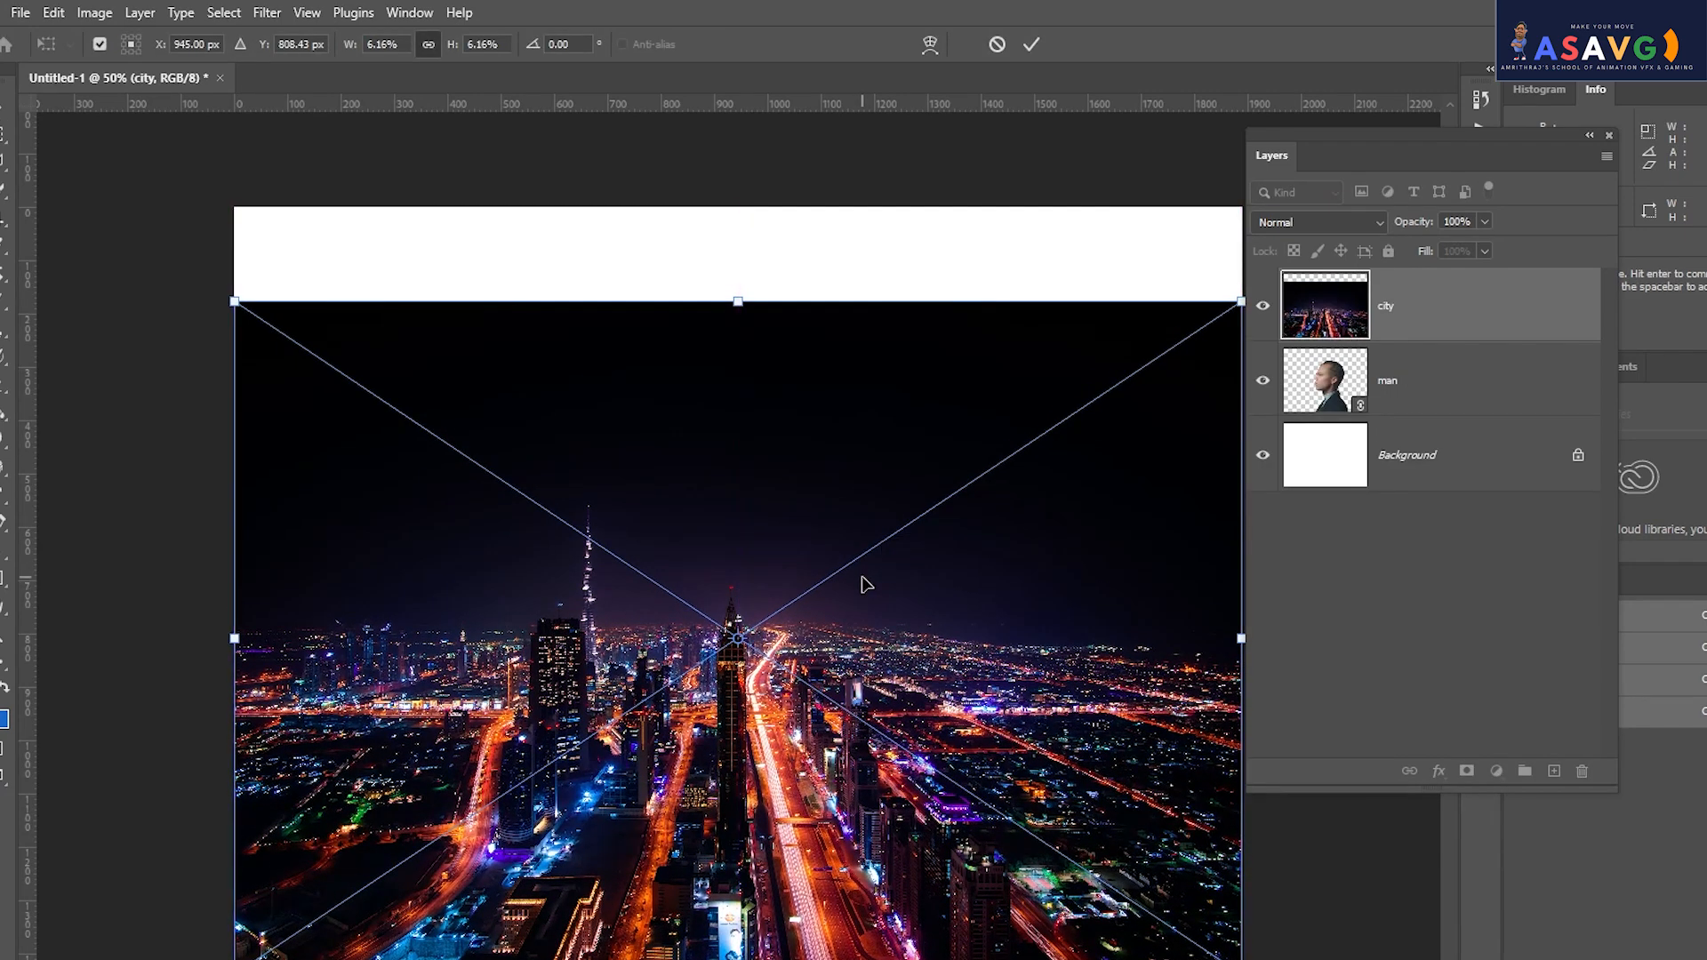
pyautogui.press('Return')
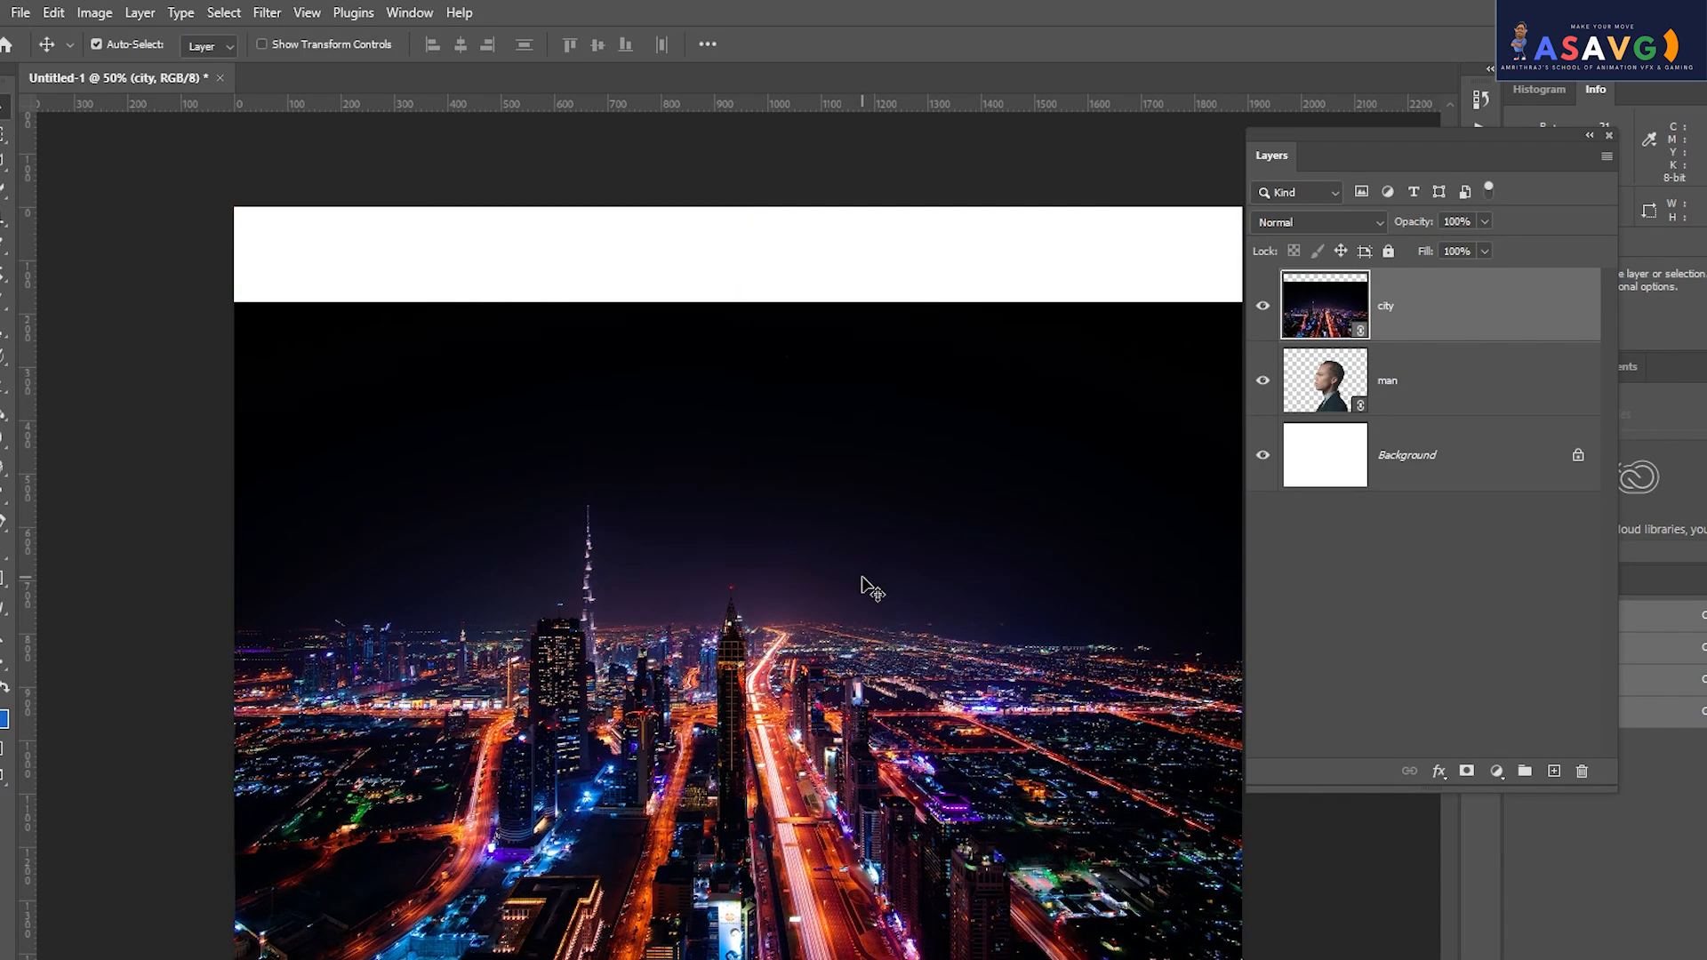
pyautogui.click(1394, 408)
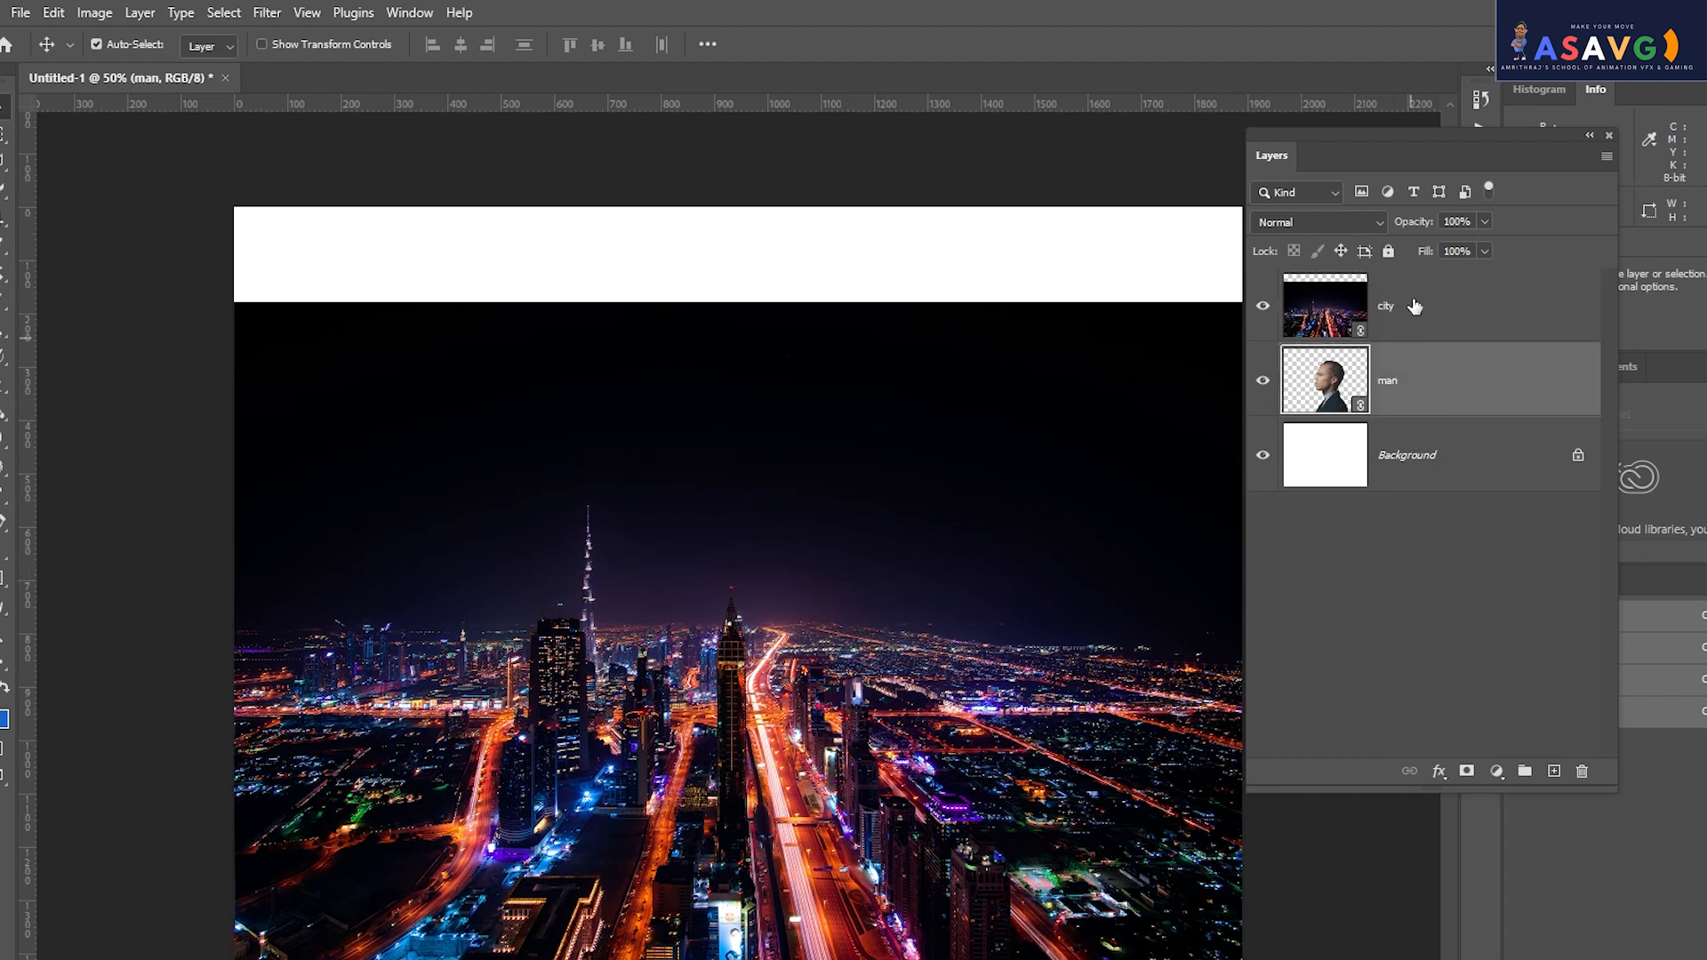
pyautogui.click(1415, 308)
pyautogui.click(1399, 404)
pyautogui.click(1517, 308)
pyautogui.click(1415, 411)
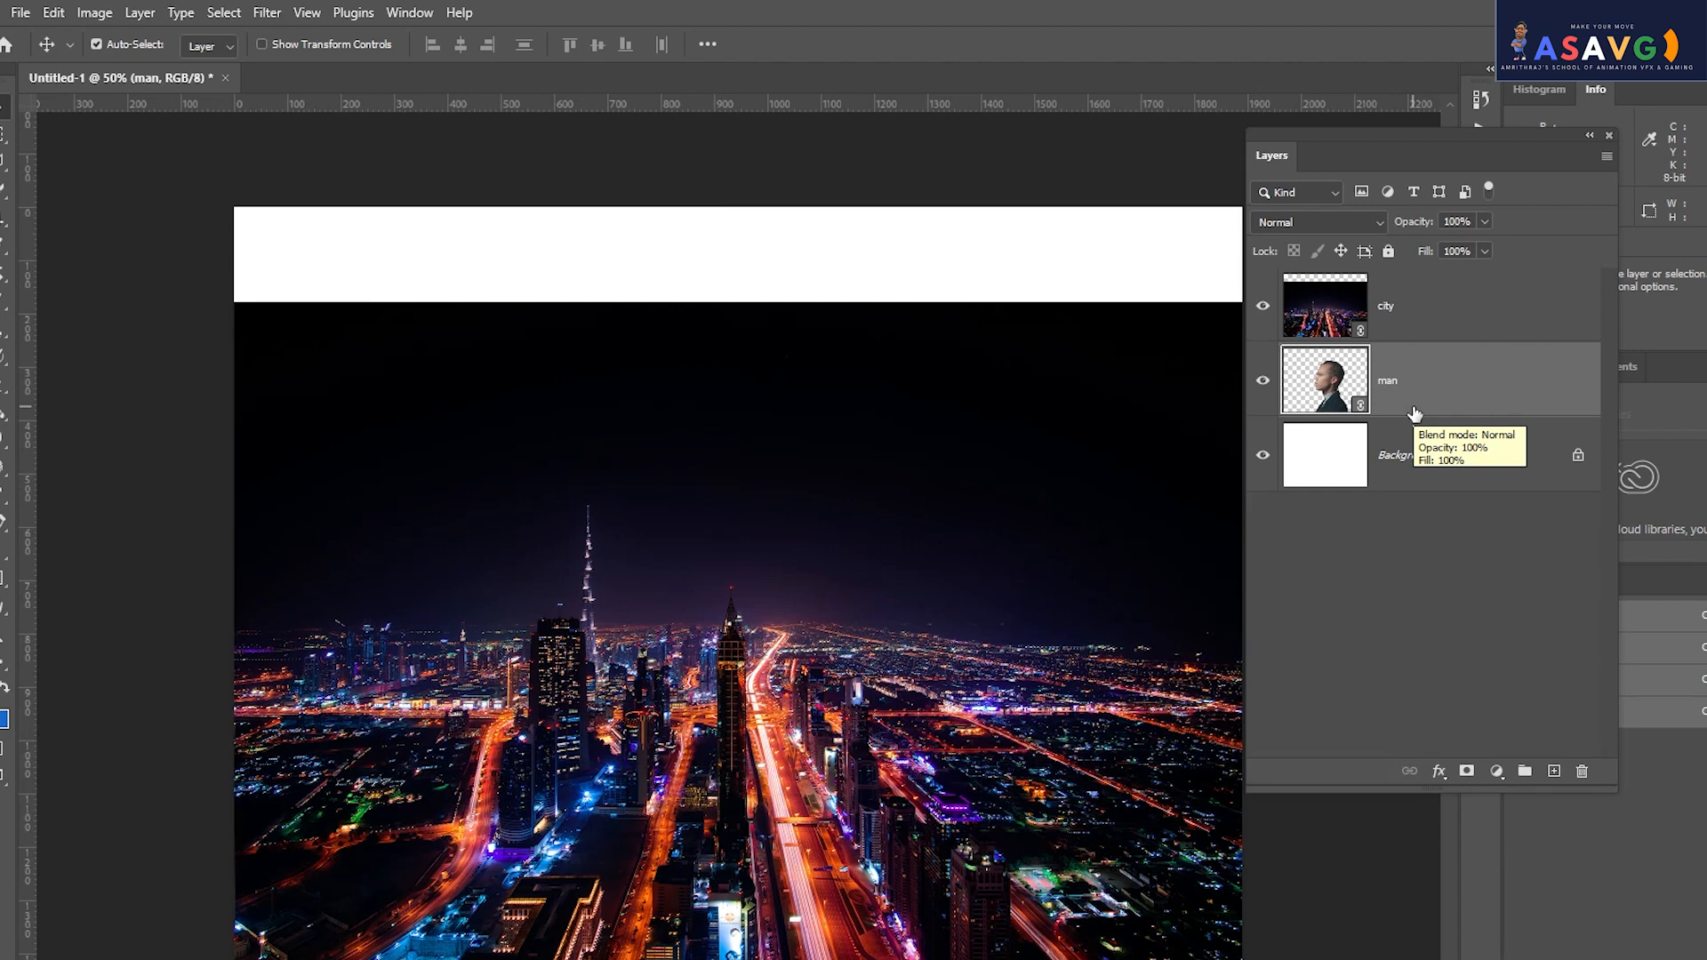
pyautogui.click(1414, 481)
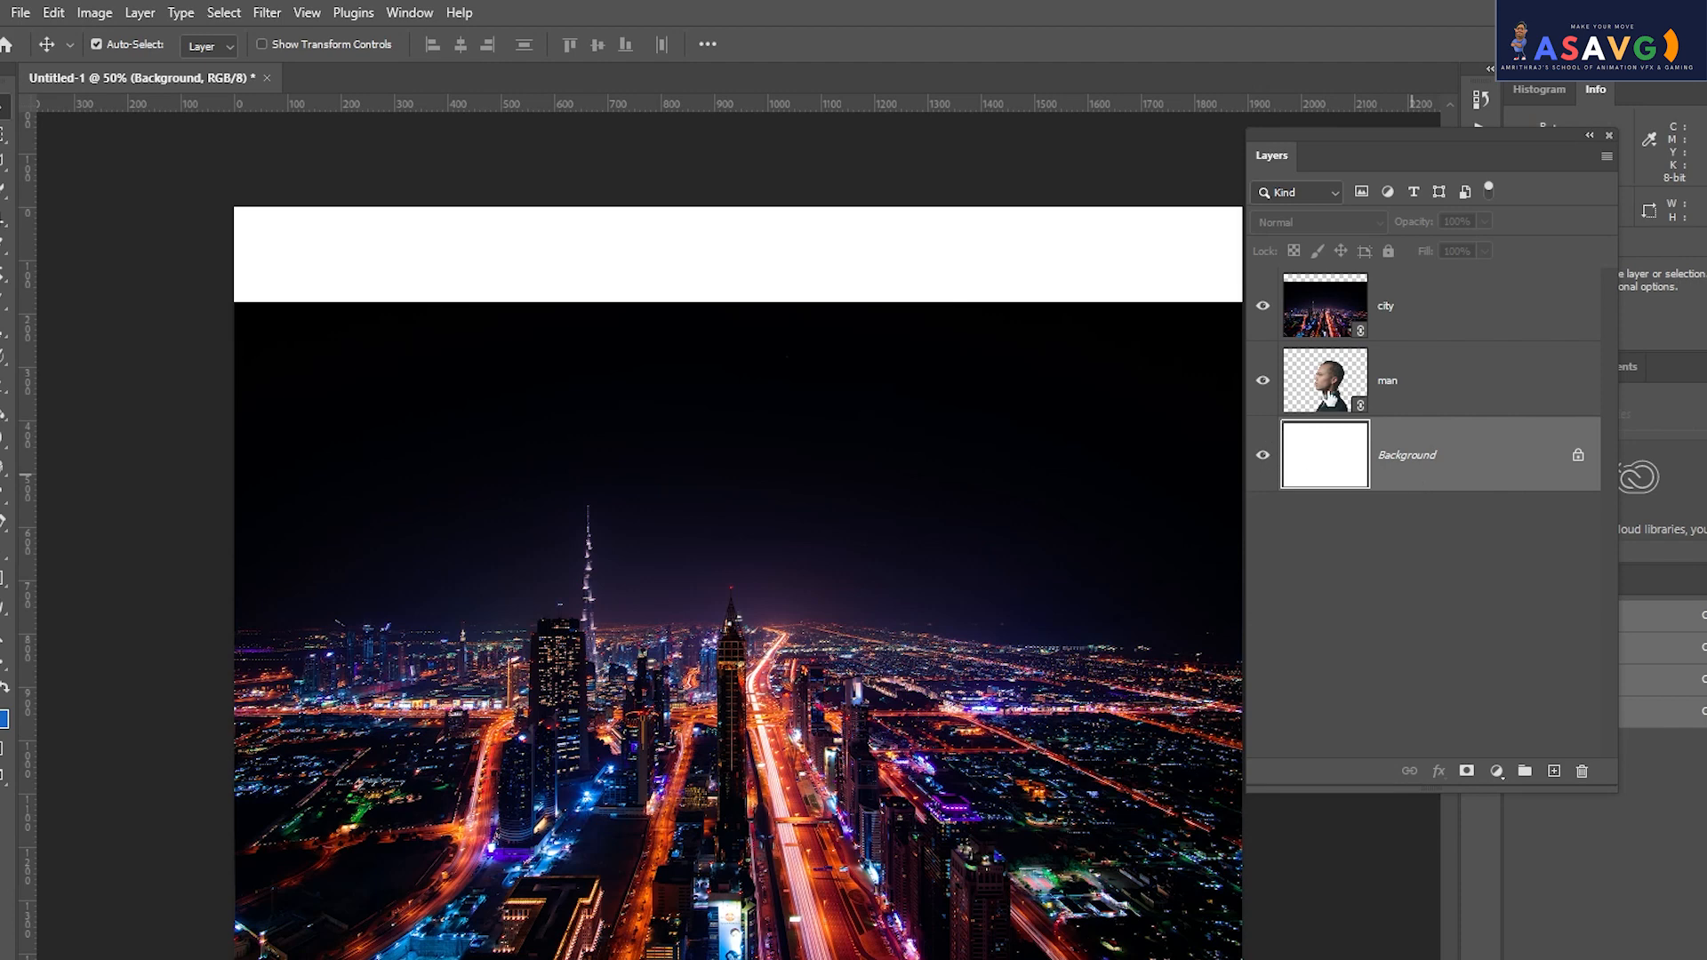
pyautogui.click(1393, 298)
pyautogui.click(1418, 469)
pyautogui.click(1406, 389)
pyautogui.click(1408, 340)
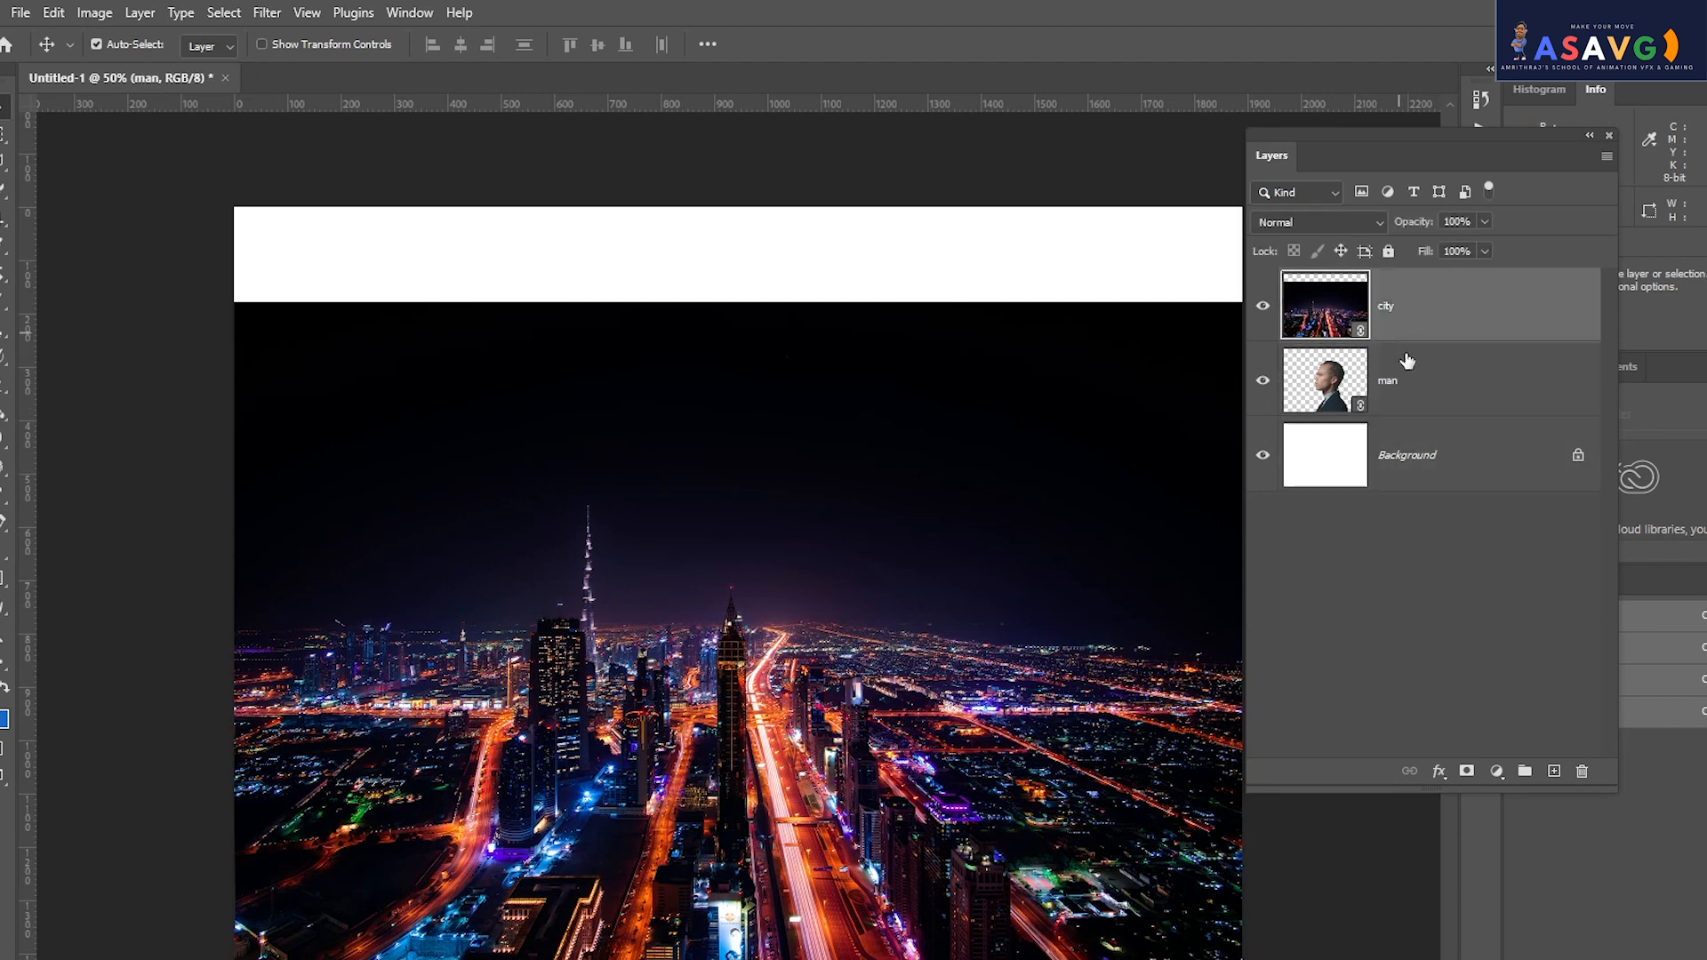
pyautogui.click(1412, 458)
# Shift the city image slightly sideways and up, and create a clipping mask from it on the man layer.
pyautogui.click(1394, 324)
pyautogui.moveTo(825, 752); pyautogui.dragTo(863, 738)
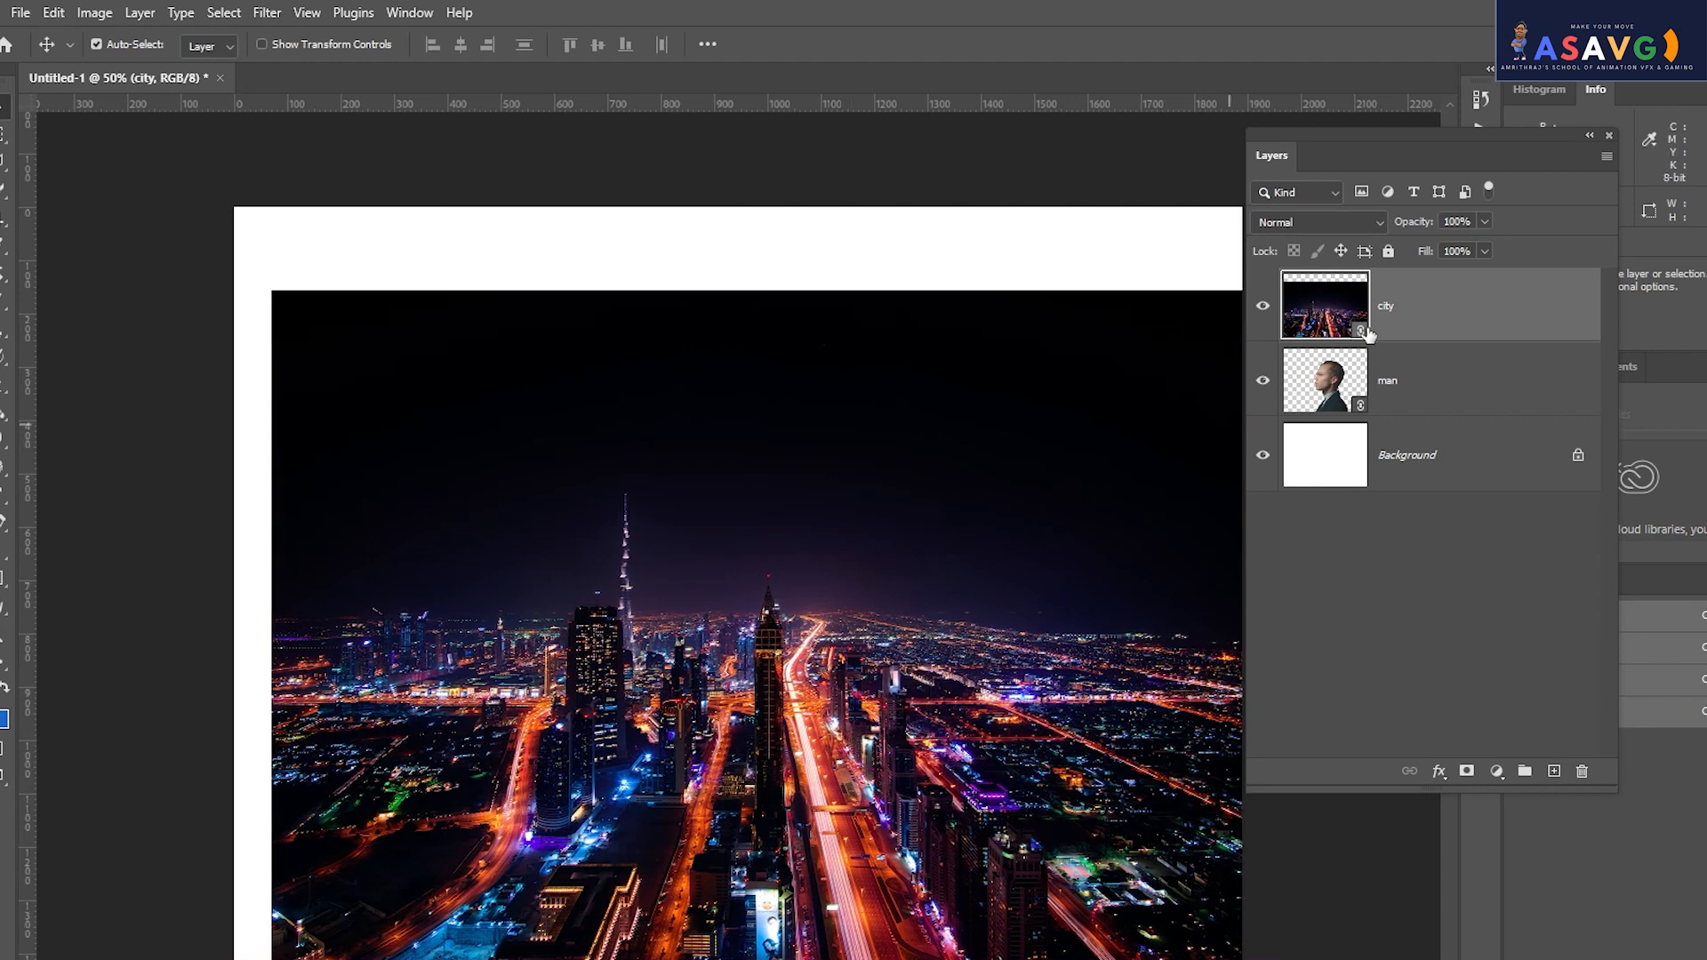
pyautogui.rightClick(1427, 306)
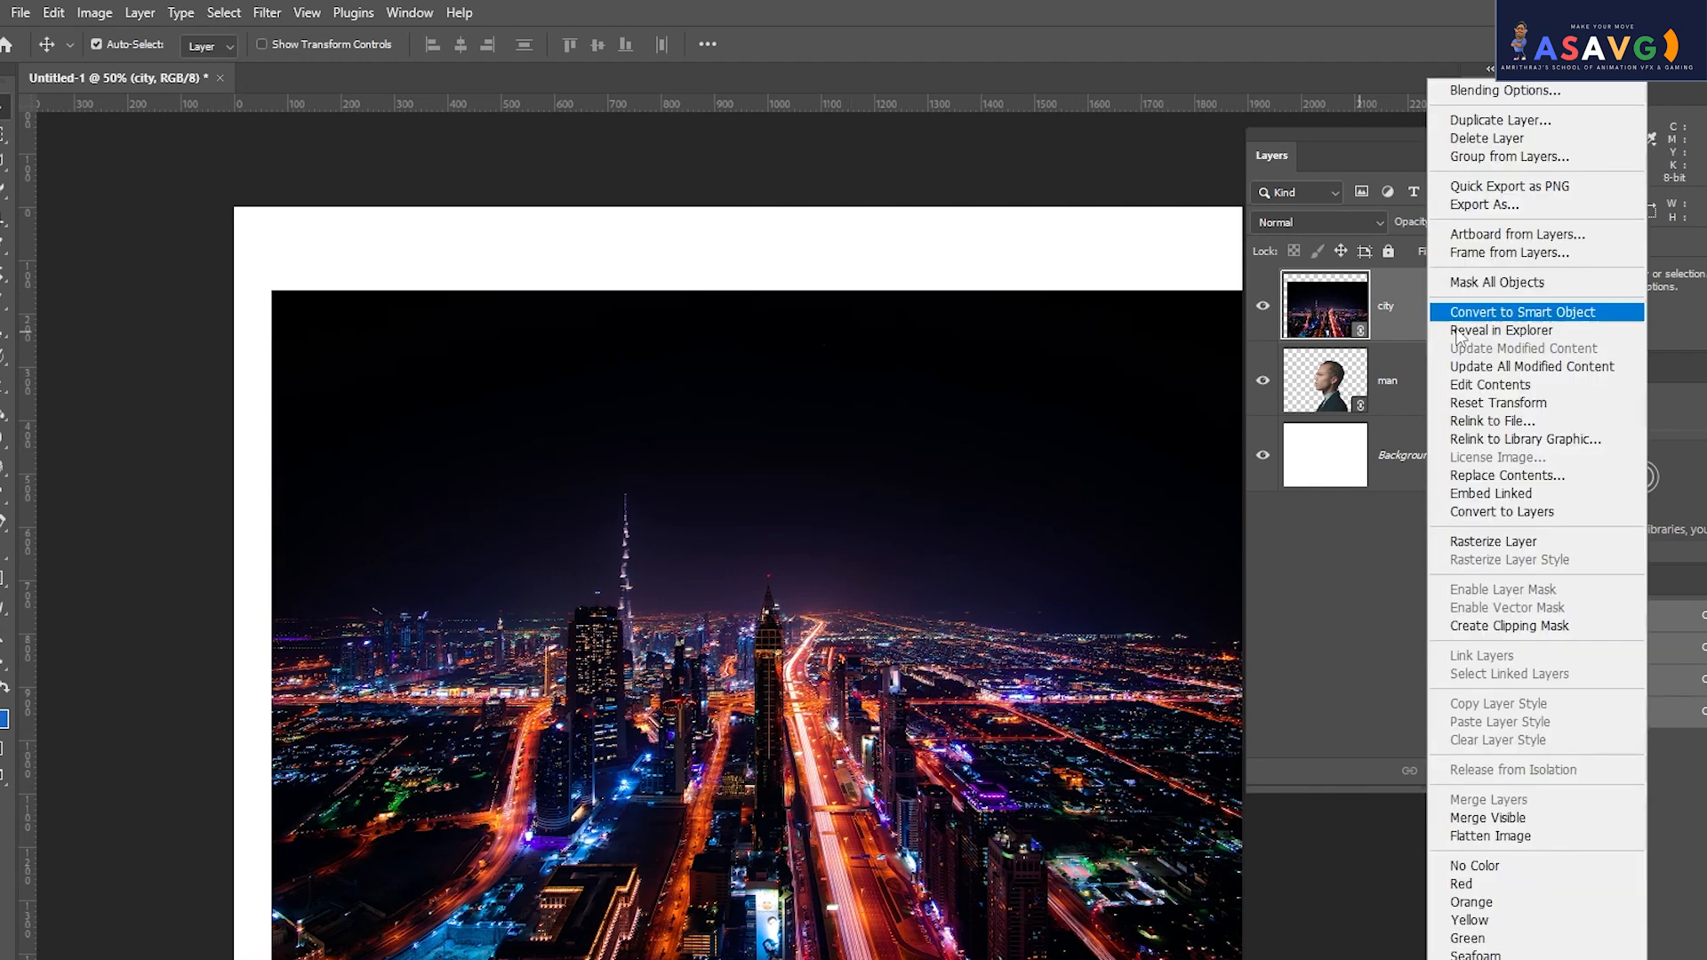
pyautogui.click(1510, 623)
# Reposition the clipped city image and scale it to about 6.55% width and 8.91% height so it fills the man's silhouette.
pyautogui.moveTo(828, 887); pyautogui.dragTo(851, 858)
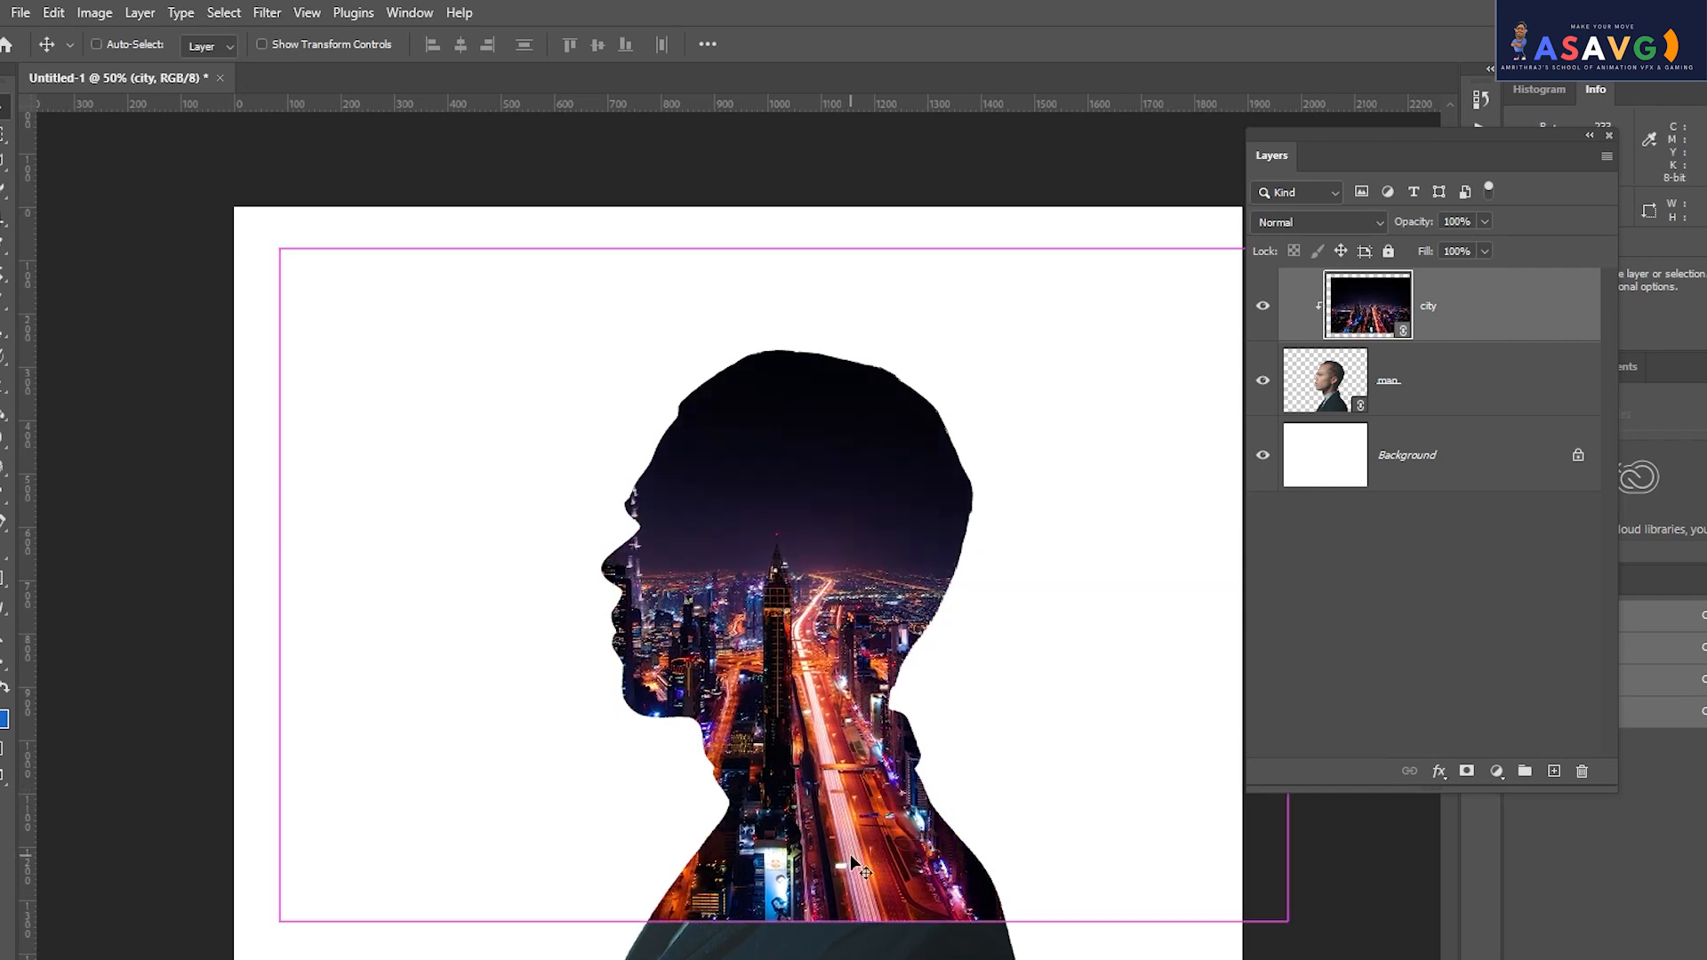
pyautogui.hotkey('ctrl', 't')
pyautogui.moveTo(781, 189); pyautogui.dragTo(816, 102)
pyautogui.moveTo(1020, 782); pyautogui.dragTo(904, 115)
pyautogui.hotkey('ctrl', 'z')
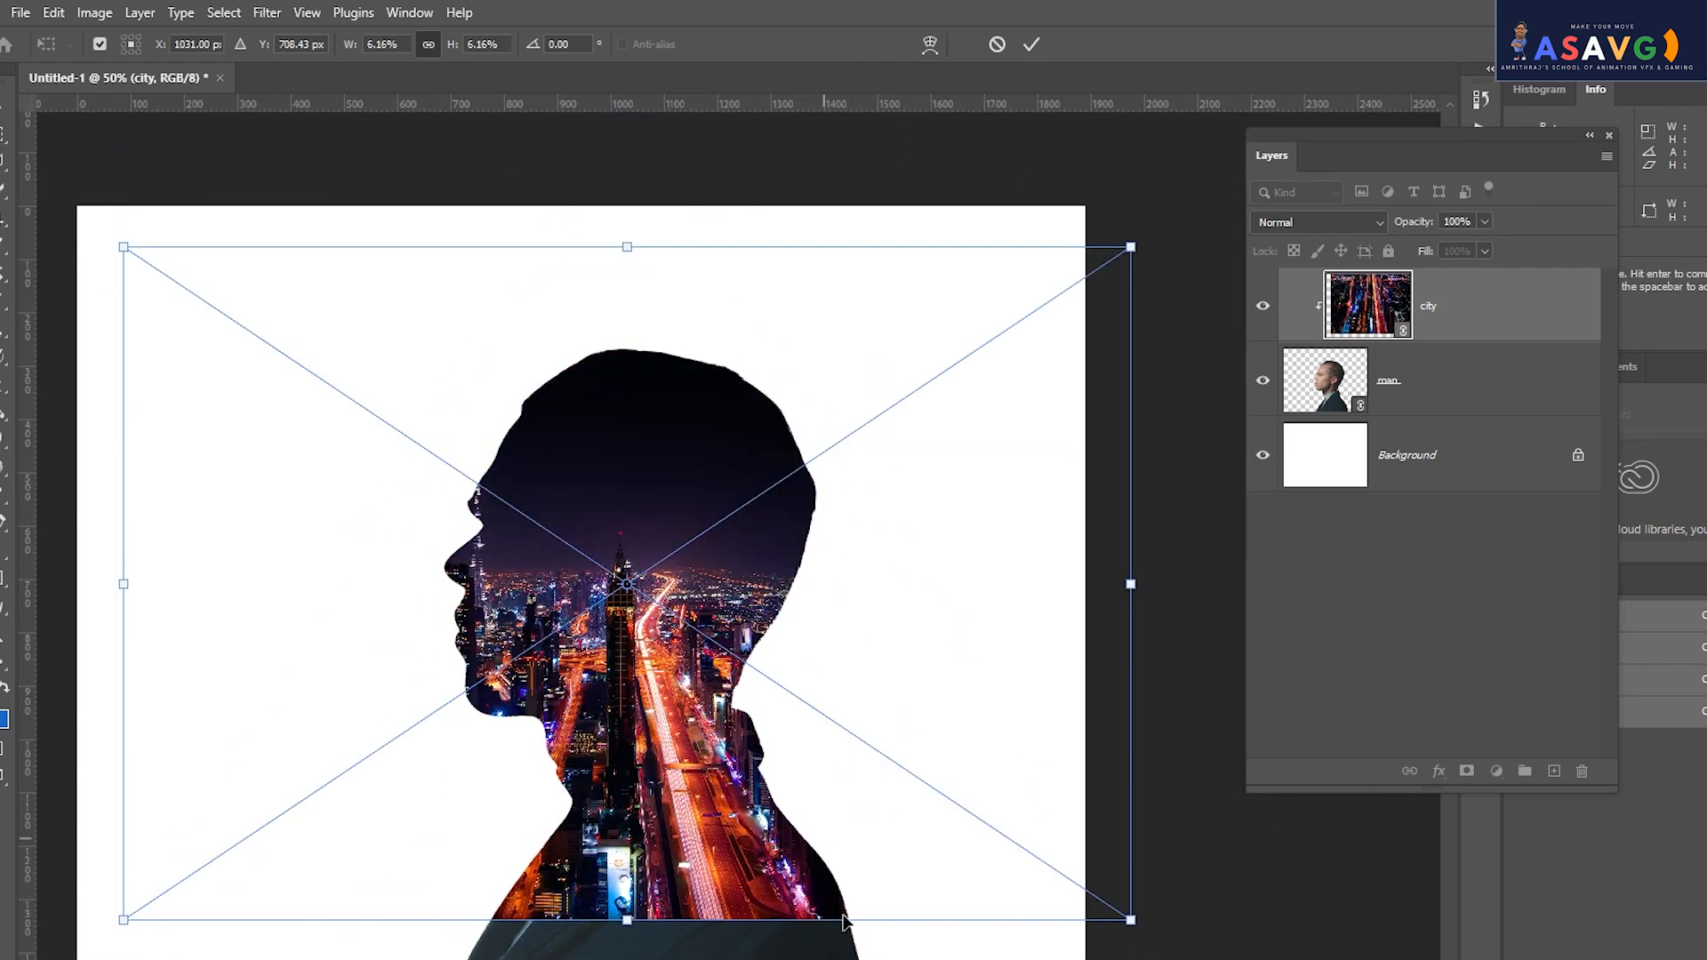
pyautogui.moveTo(1129, 929); pyautogui.dragTo(1193, 958)
pyautogui.moveTo(645, 737); pyautogui.dragTo(638, 501)
pyautogui.moveTo(651, 763); pyautogui.dragTo(698, 959)
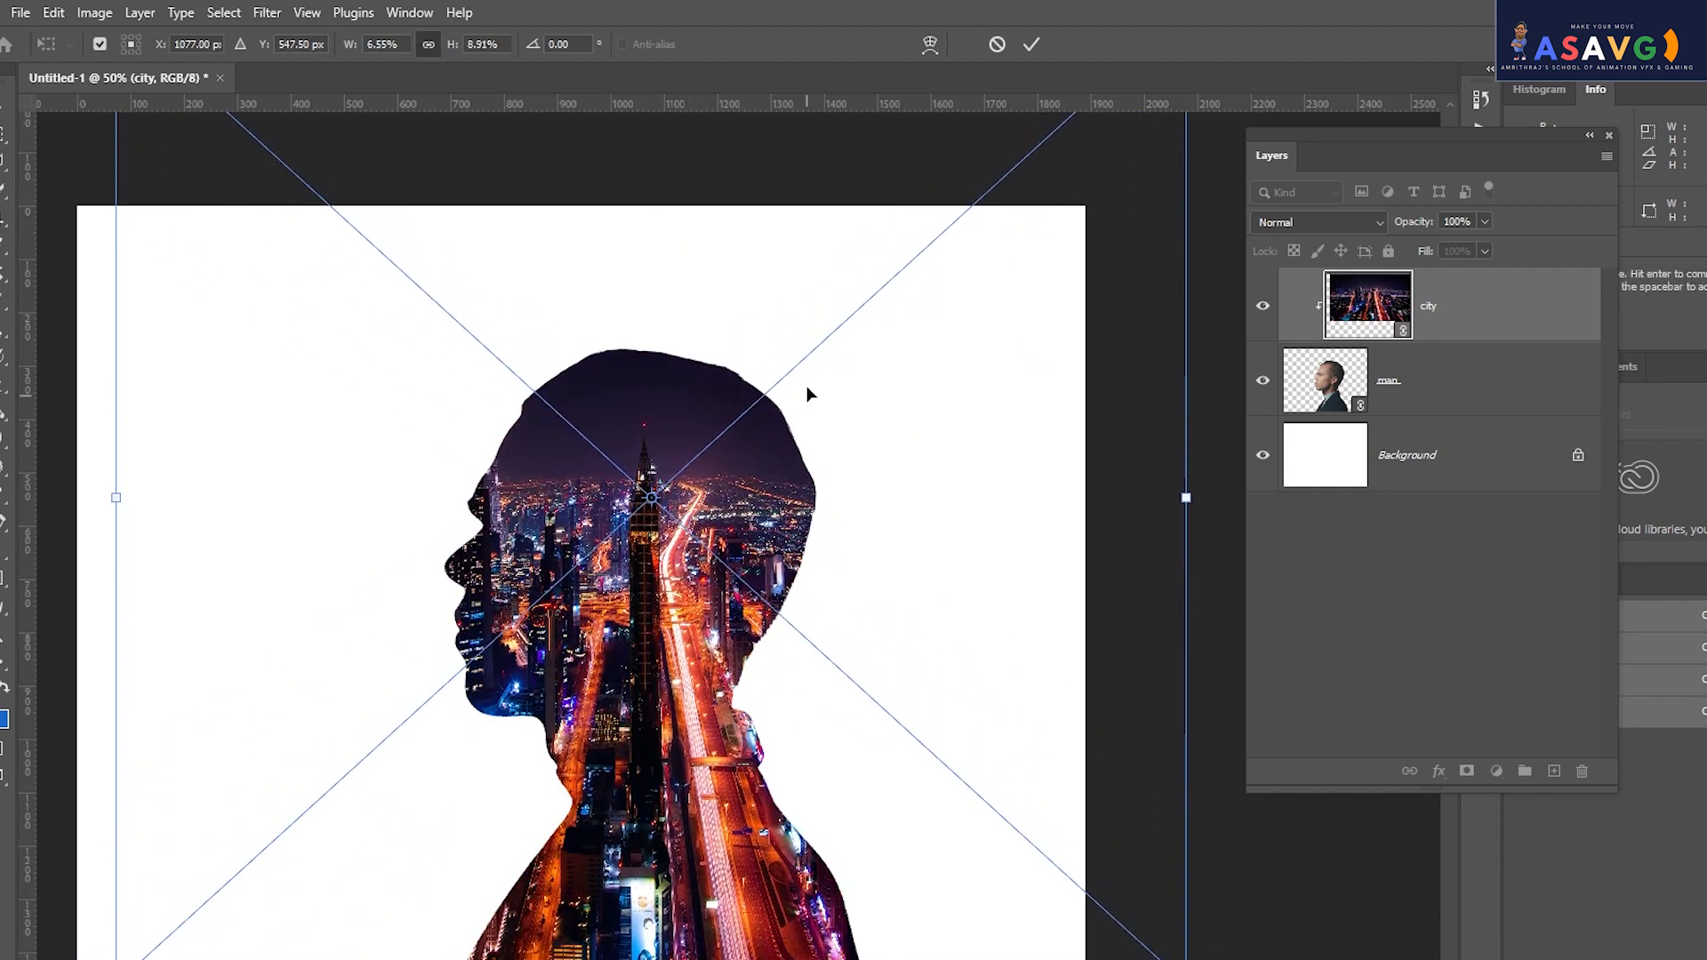
pyautogui.press('Return')
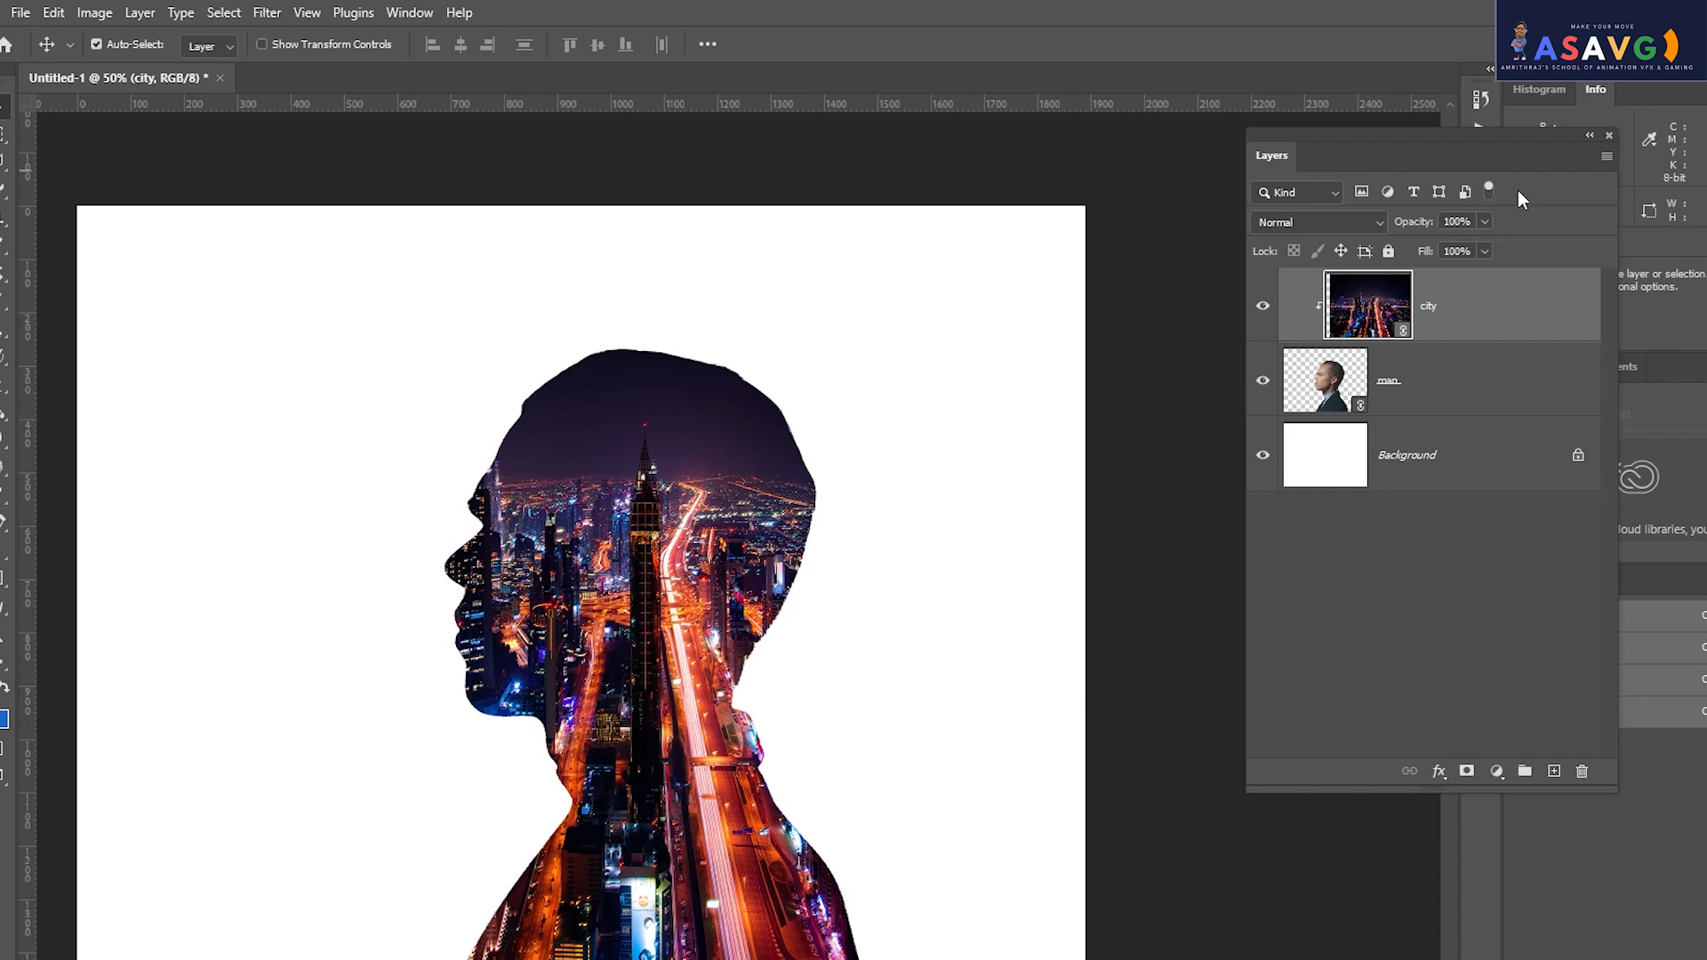
# Duplicate the city layer.
pyautogui.hotkey('ctrl', 'j')
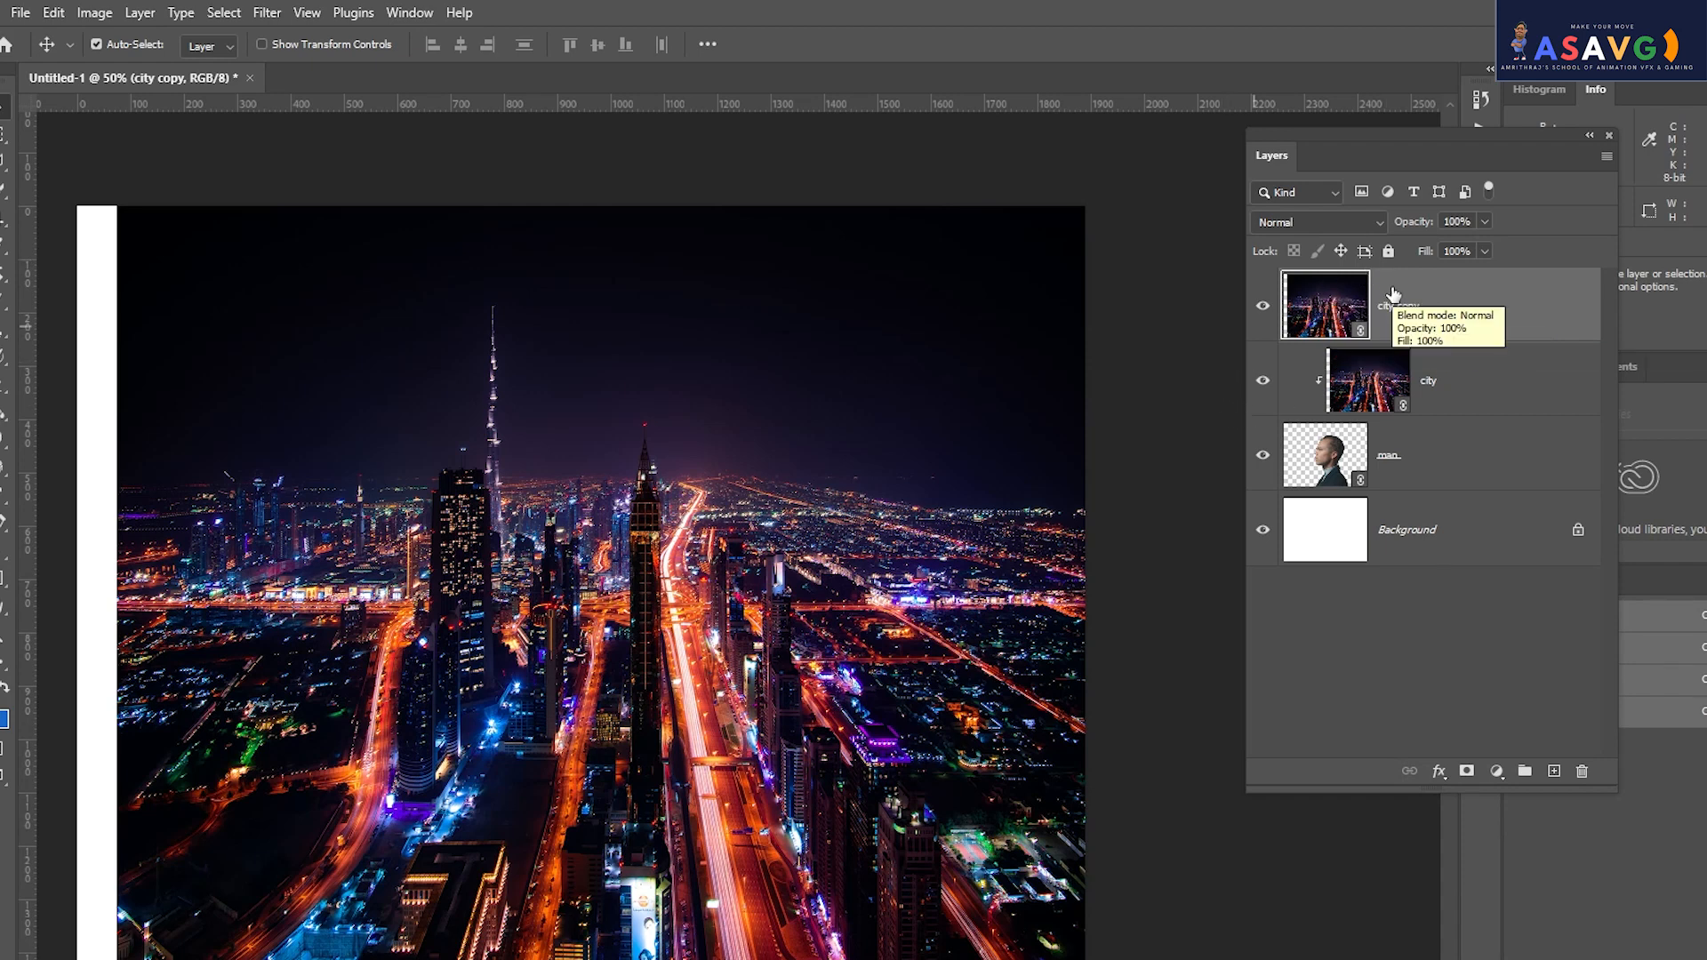
# Try clipping the city copy layer to the man layer as well, and undo the clipping mask.
pyautogui.rightClick(1455, 310)
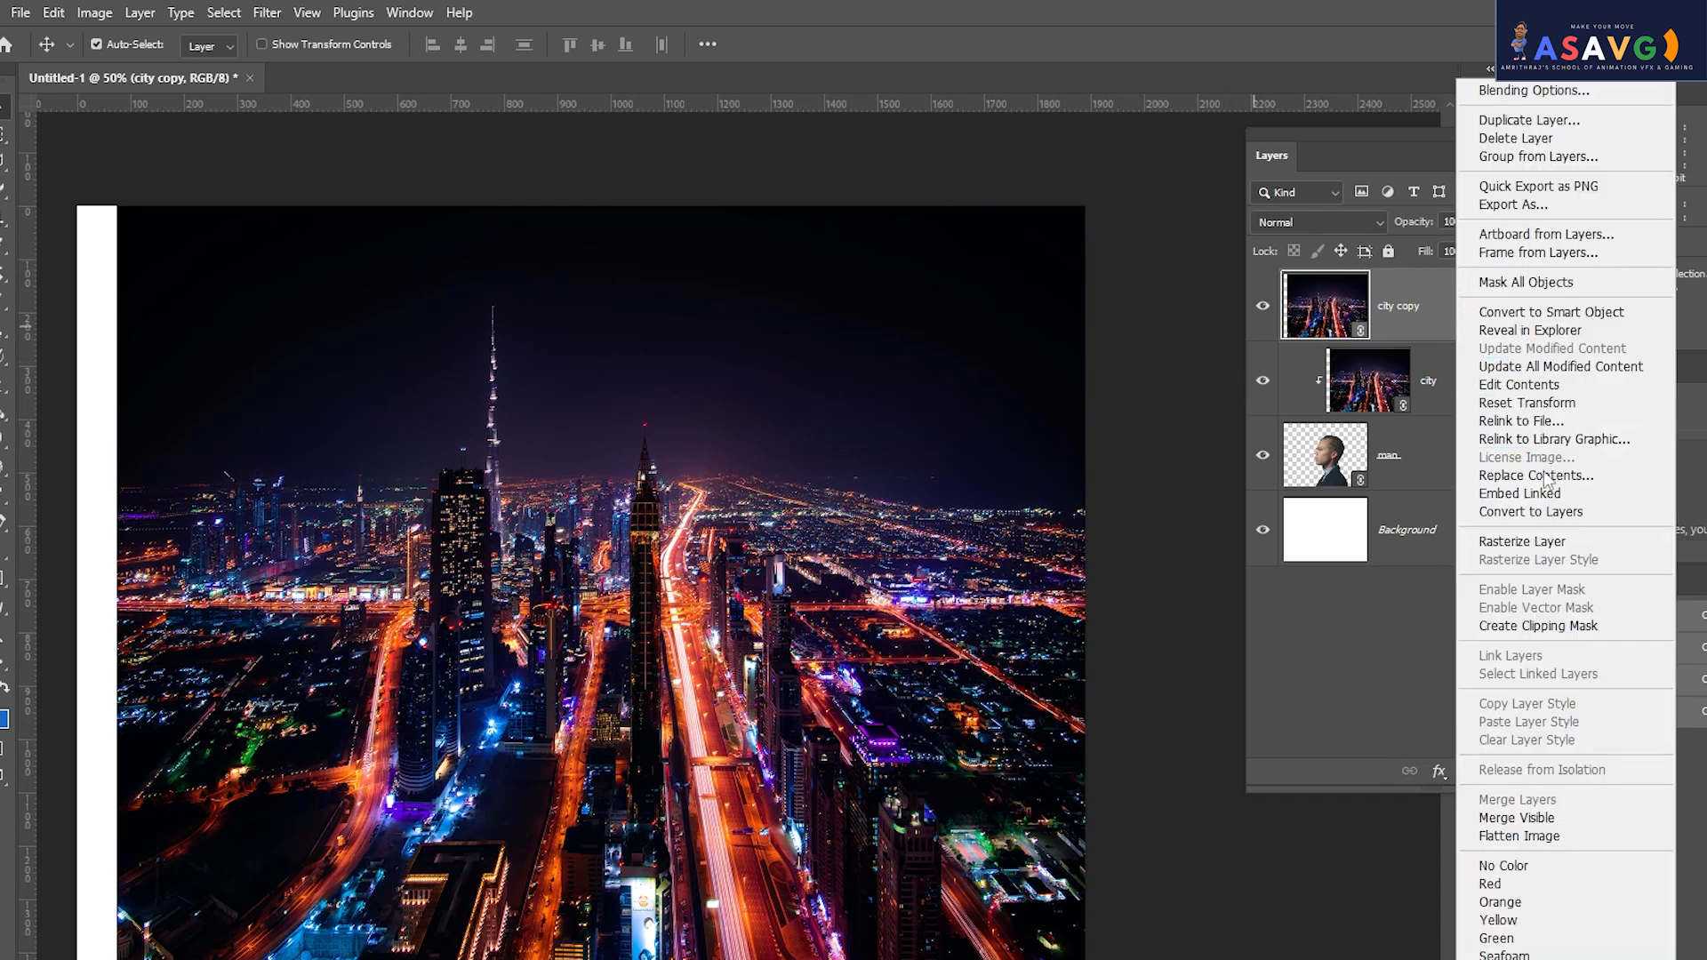
pyautogui.click(1556, 626)
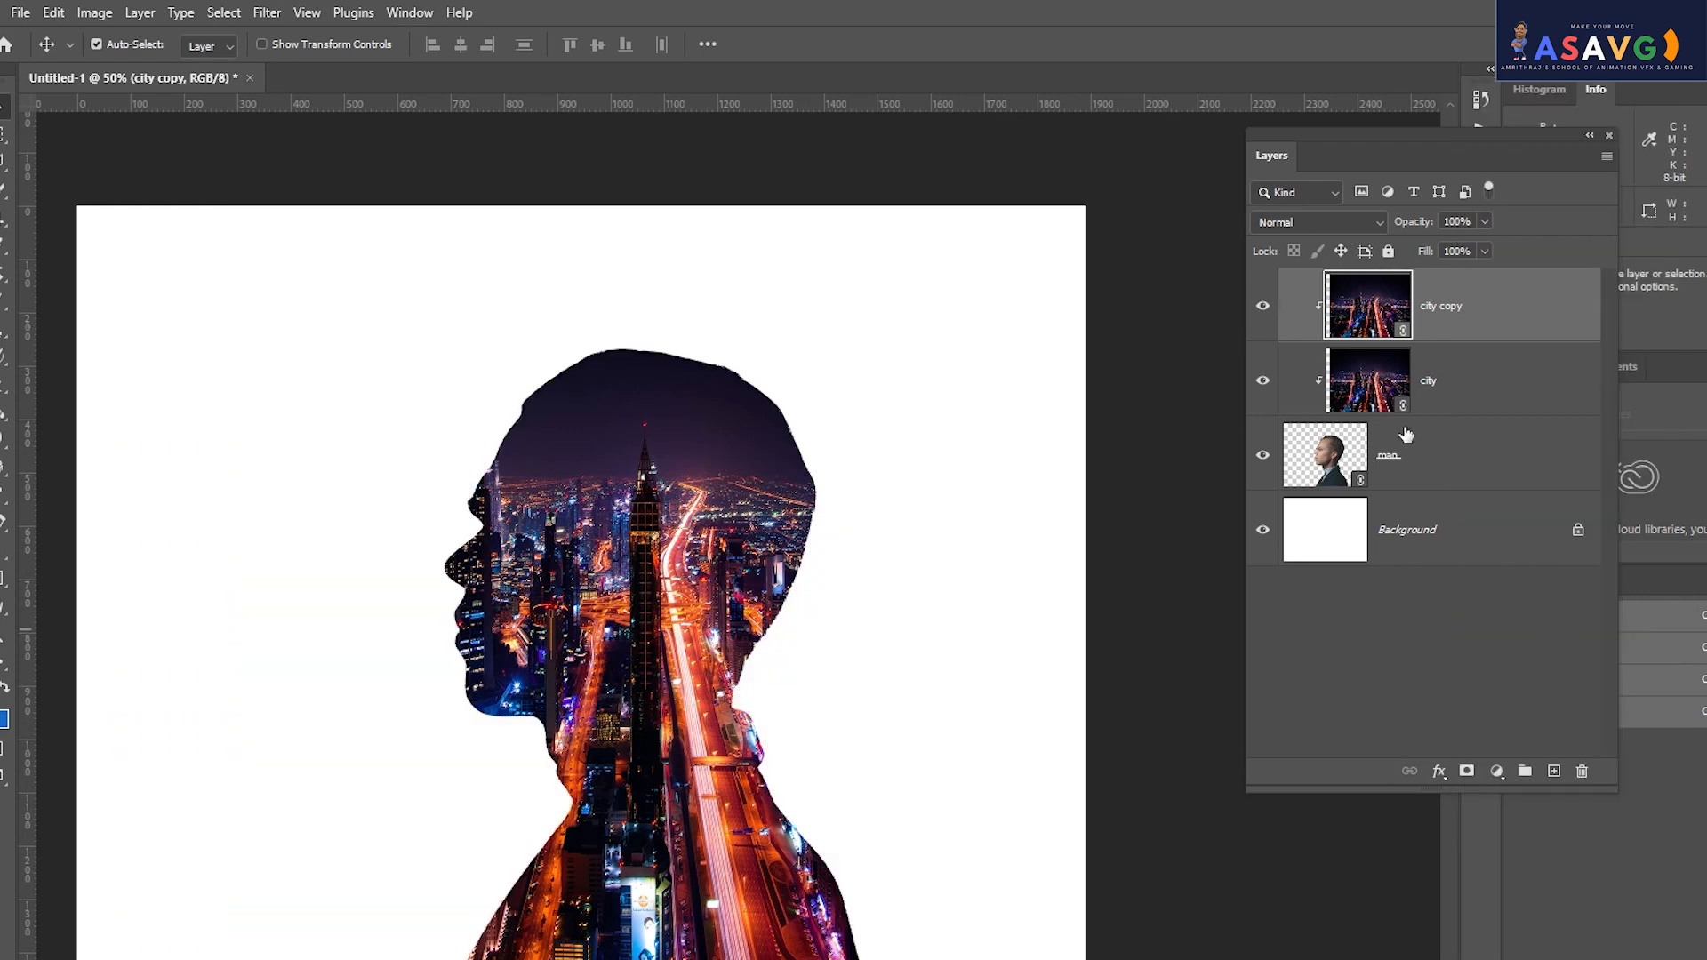
pyautogui.hotkey('ctrl', 'z')
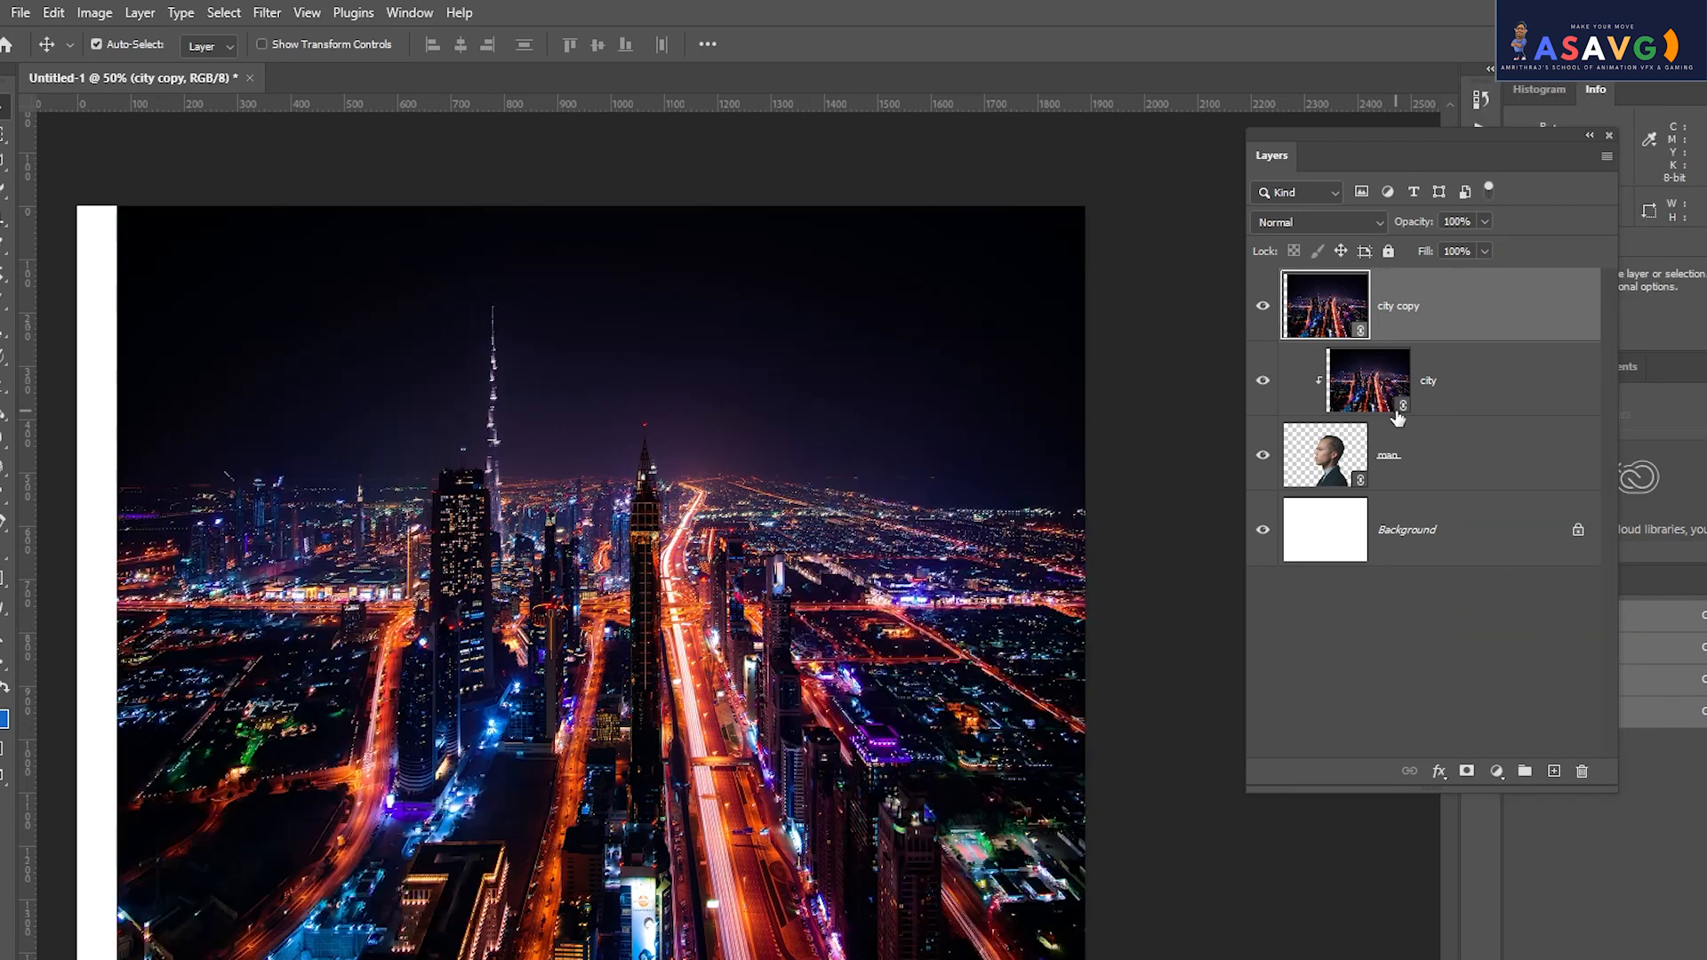
# Hide the city copy layer and make the clipped city layer active.
pyautogui.click(1263, 306)
pyautogui.click(1356, 395)
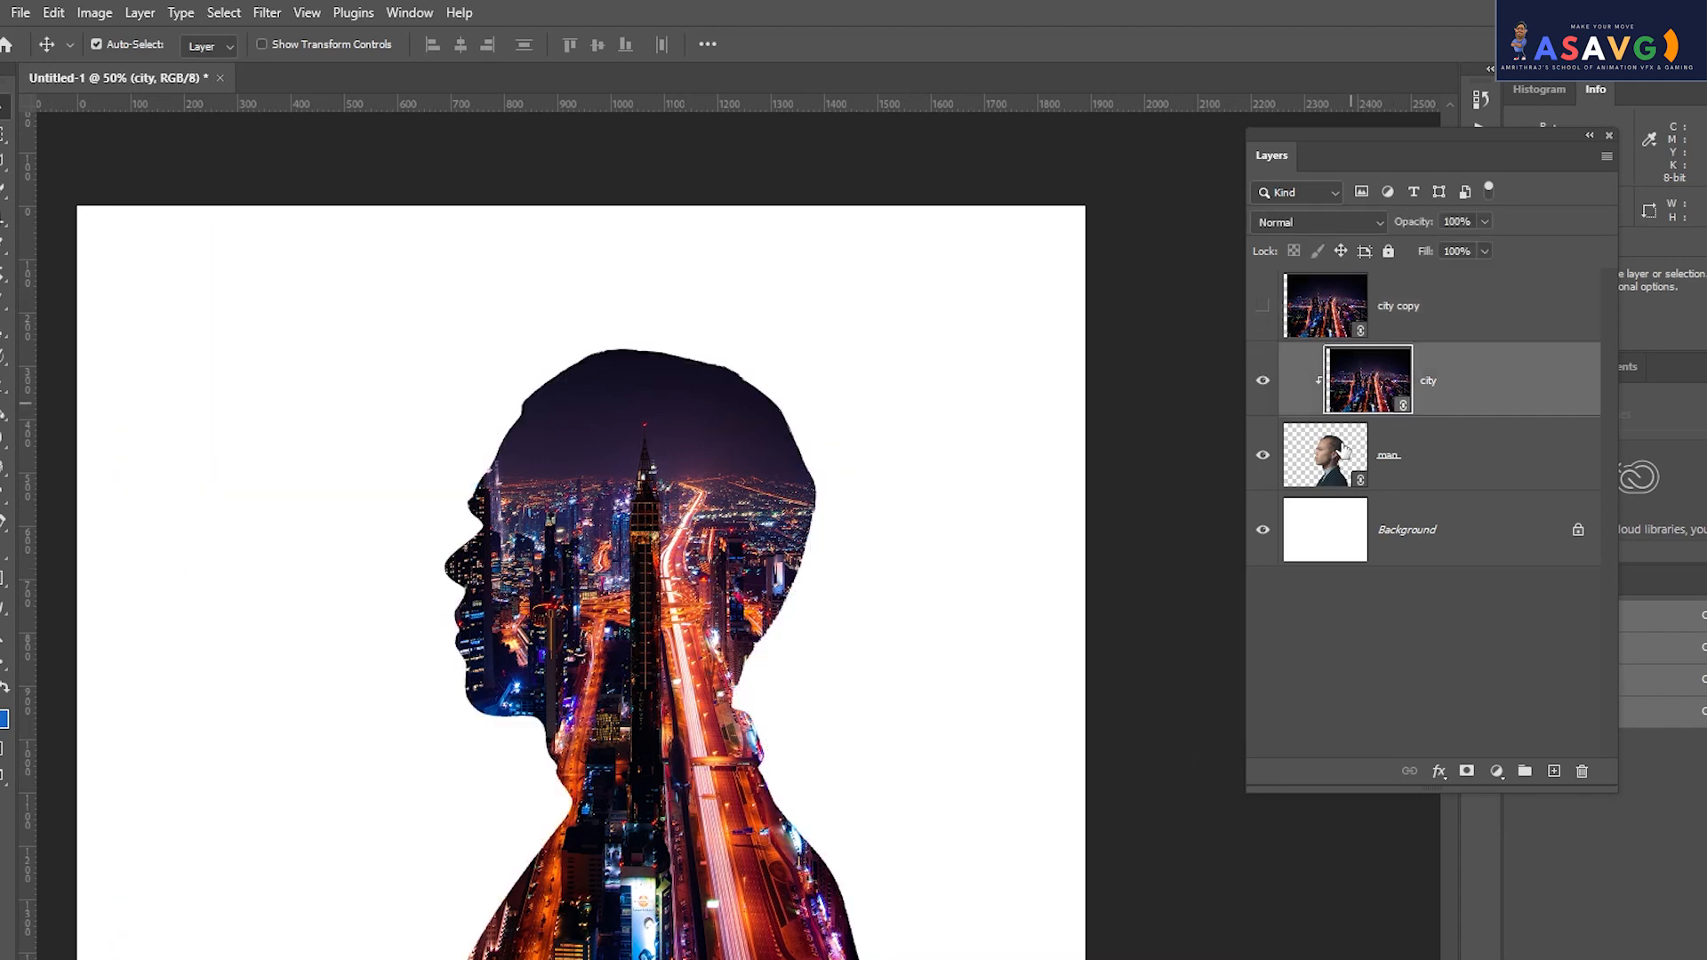
pyautogui.click(1338, 458)
pyautogui.click(1356, 396)
pyautogui.click(1339, 458)
pyautogui.click(1356, 408)
pyautogui.click(1338, 458)
pyautogui.click(1378, 392)
pyautogui.click(1338, 458)
pyautogui.click(1347, 397)
pyautogui.click(1338, 458)
# Merge the clipped city layer and the man layer into a single layer.
pyautogui.click(1353, 393)
pyautogui.keyDown('shift'); pyautogui.click(1334, 467); pyautogui.keyUp('shift')
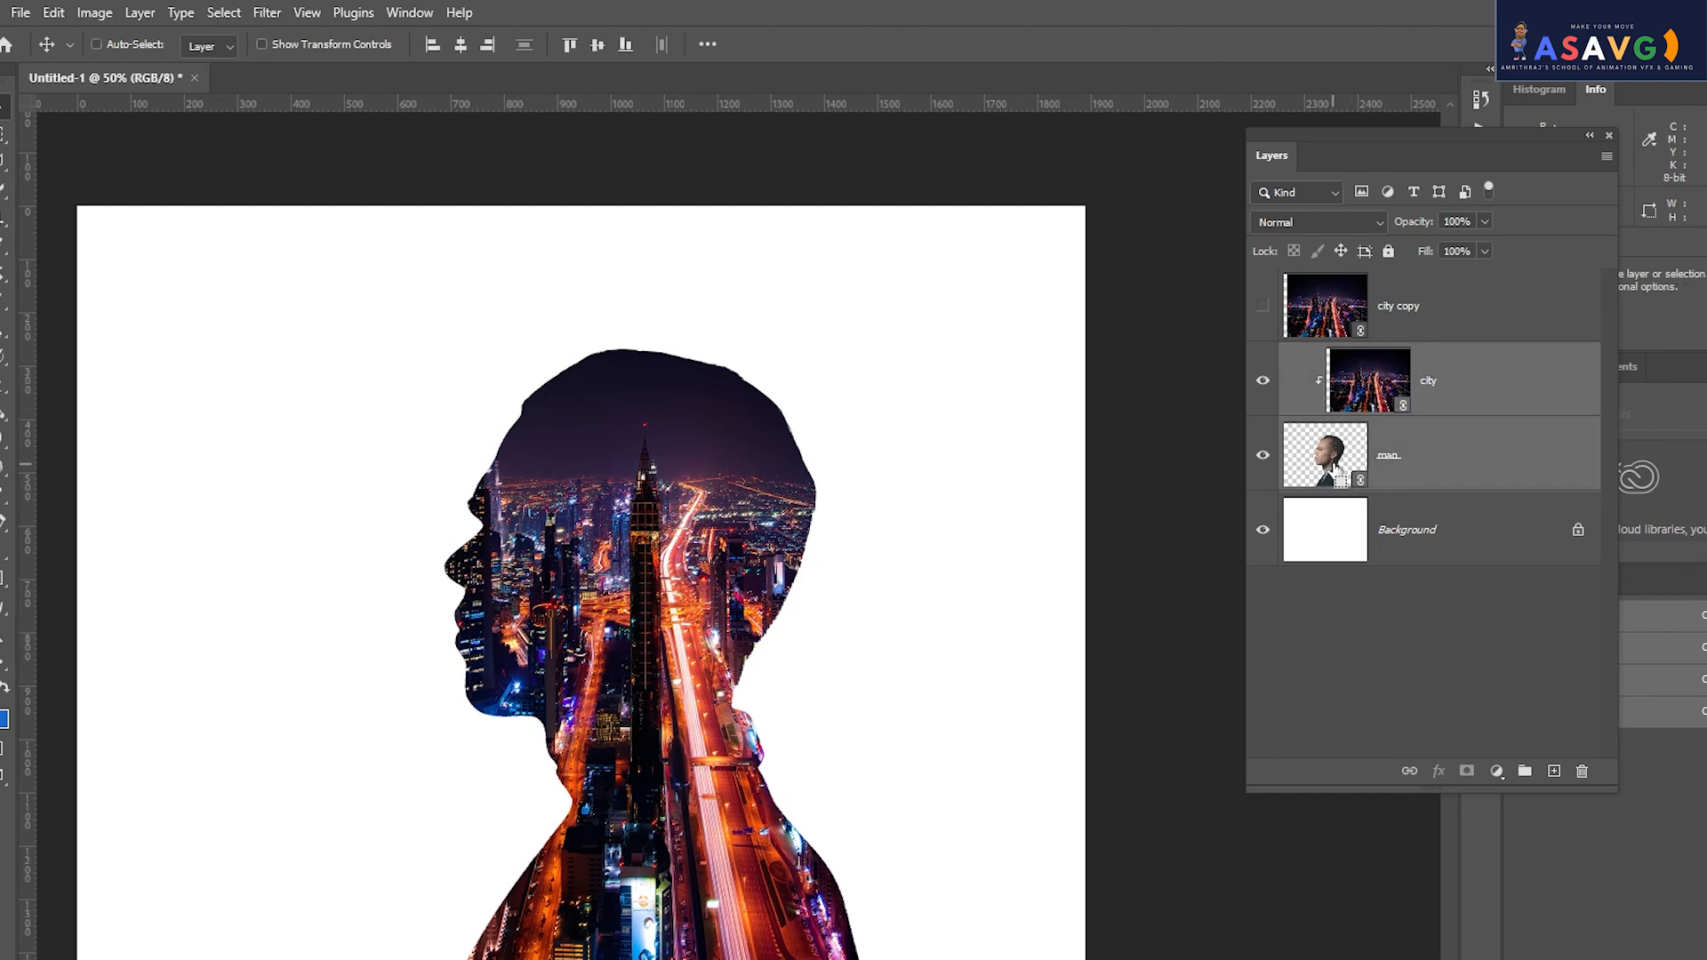
pyautogui.hotkey('ctrl', 'e')
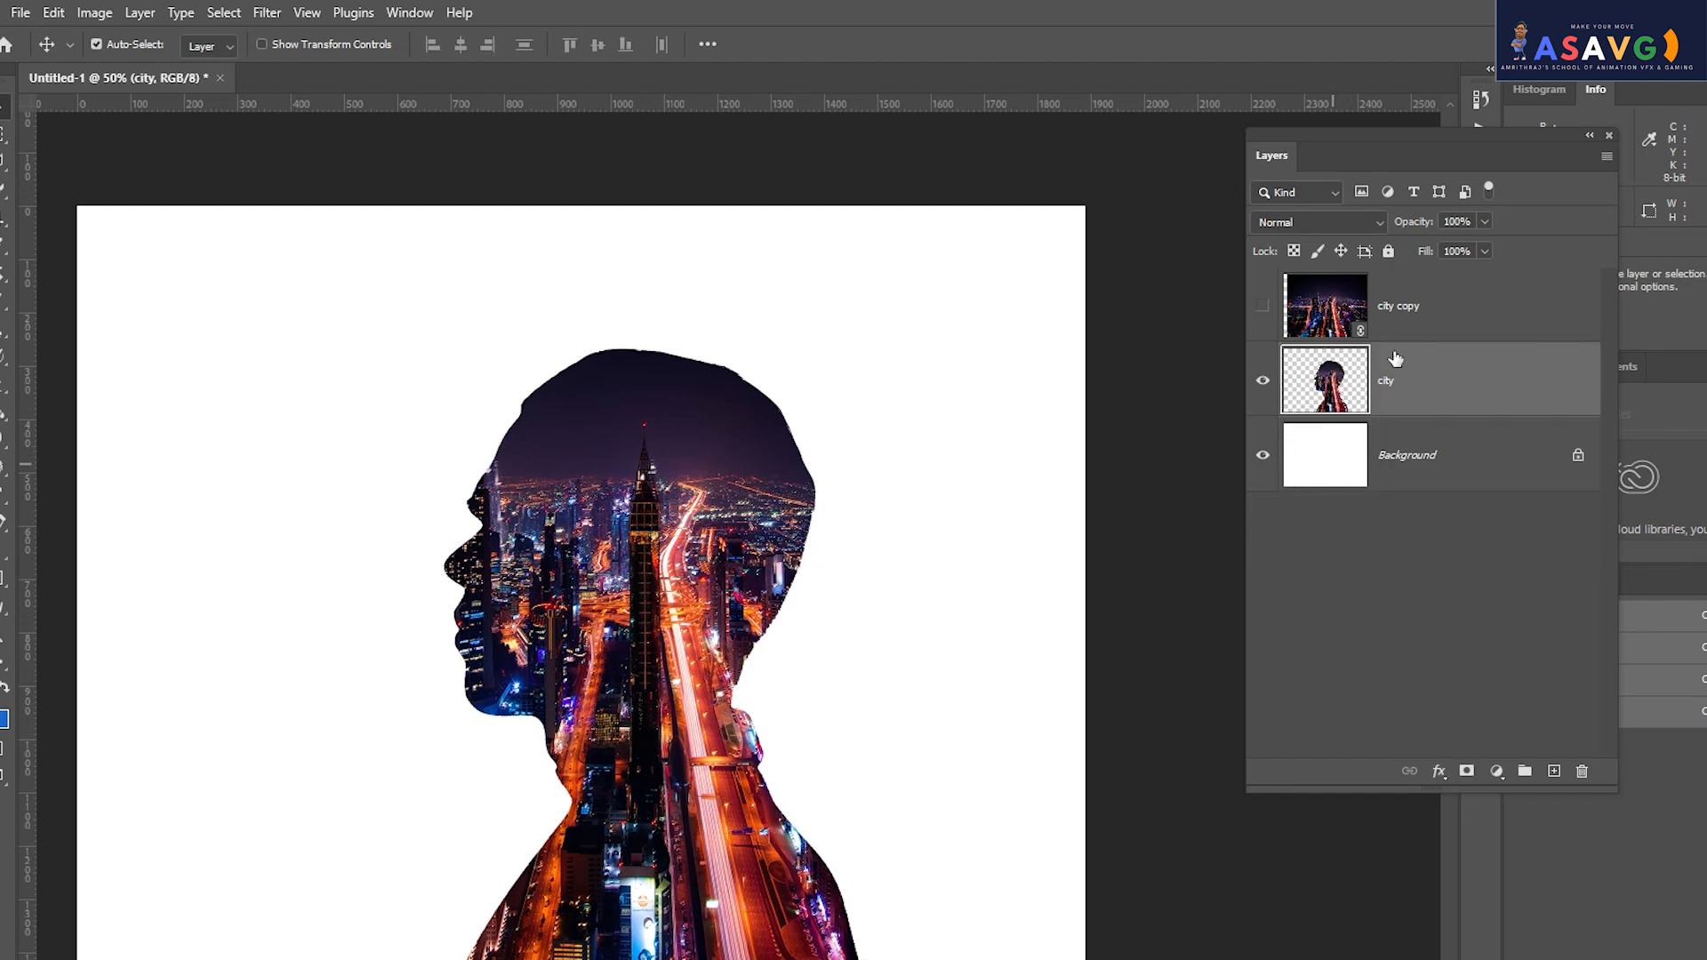
# Show the city copy layer and give it a layer mask from the silhouette selection of the merged city layer.
pyautogui.moveTo(1339, 311)
pyautogui.mouseDown()
pyautogui.moveTo(1319, 384)
pyautogui.moveTo(1305, 317)
pyautogui.mouseUp()
pyautogui.click(1268, 314)
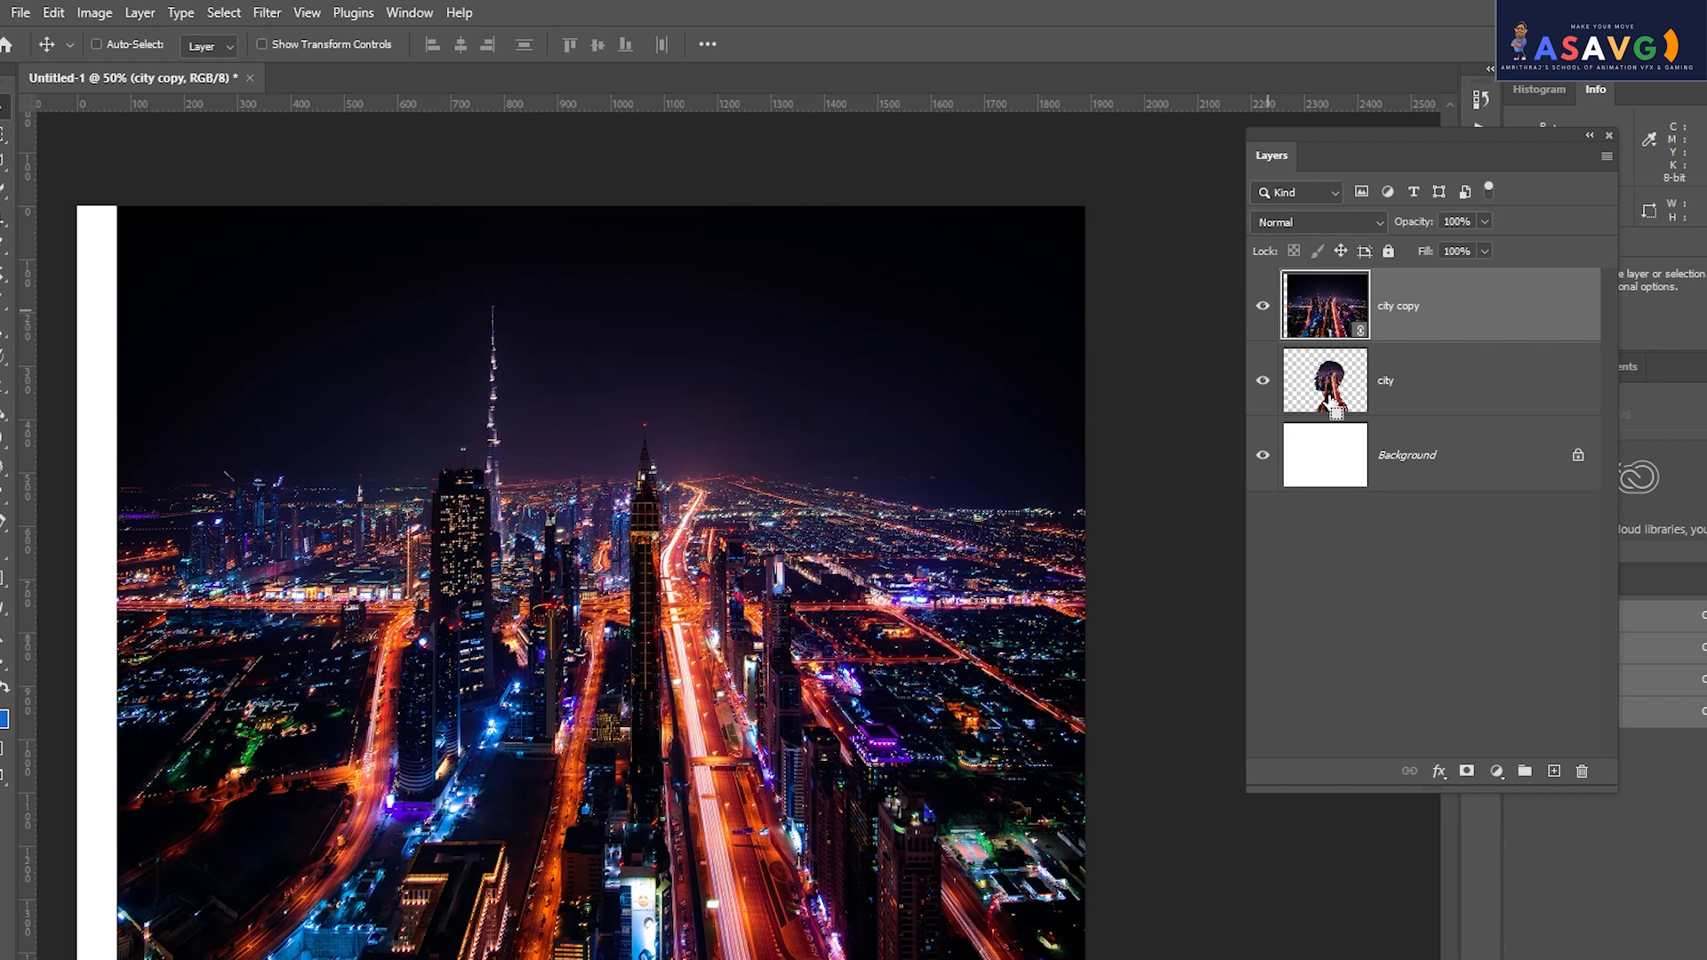
pyautogui.keyDown('ctrl'); pyautogui.click(1330, 400); pyautogui.keyUp('ctrl')
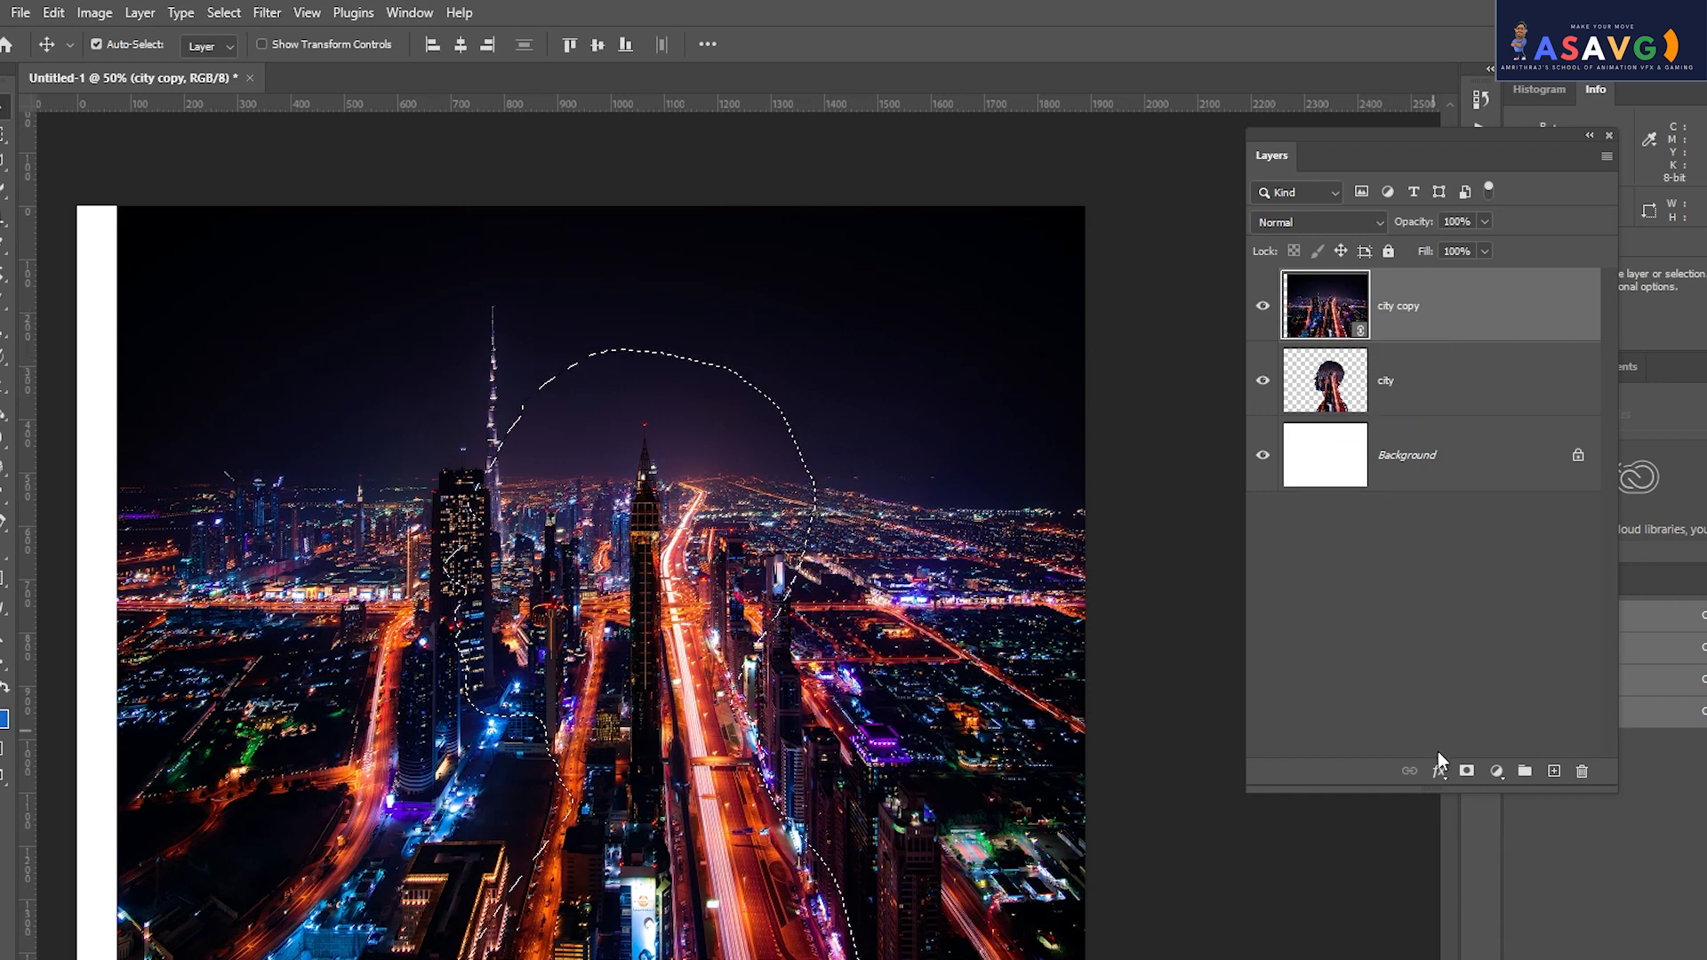
pyautogui.click(1468, 771)
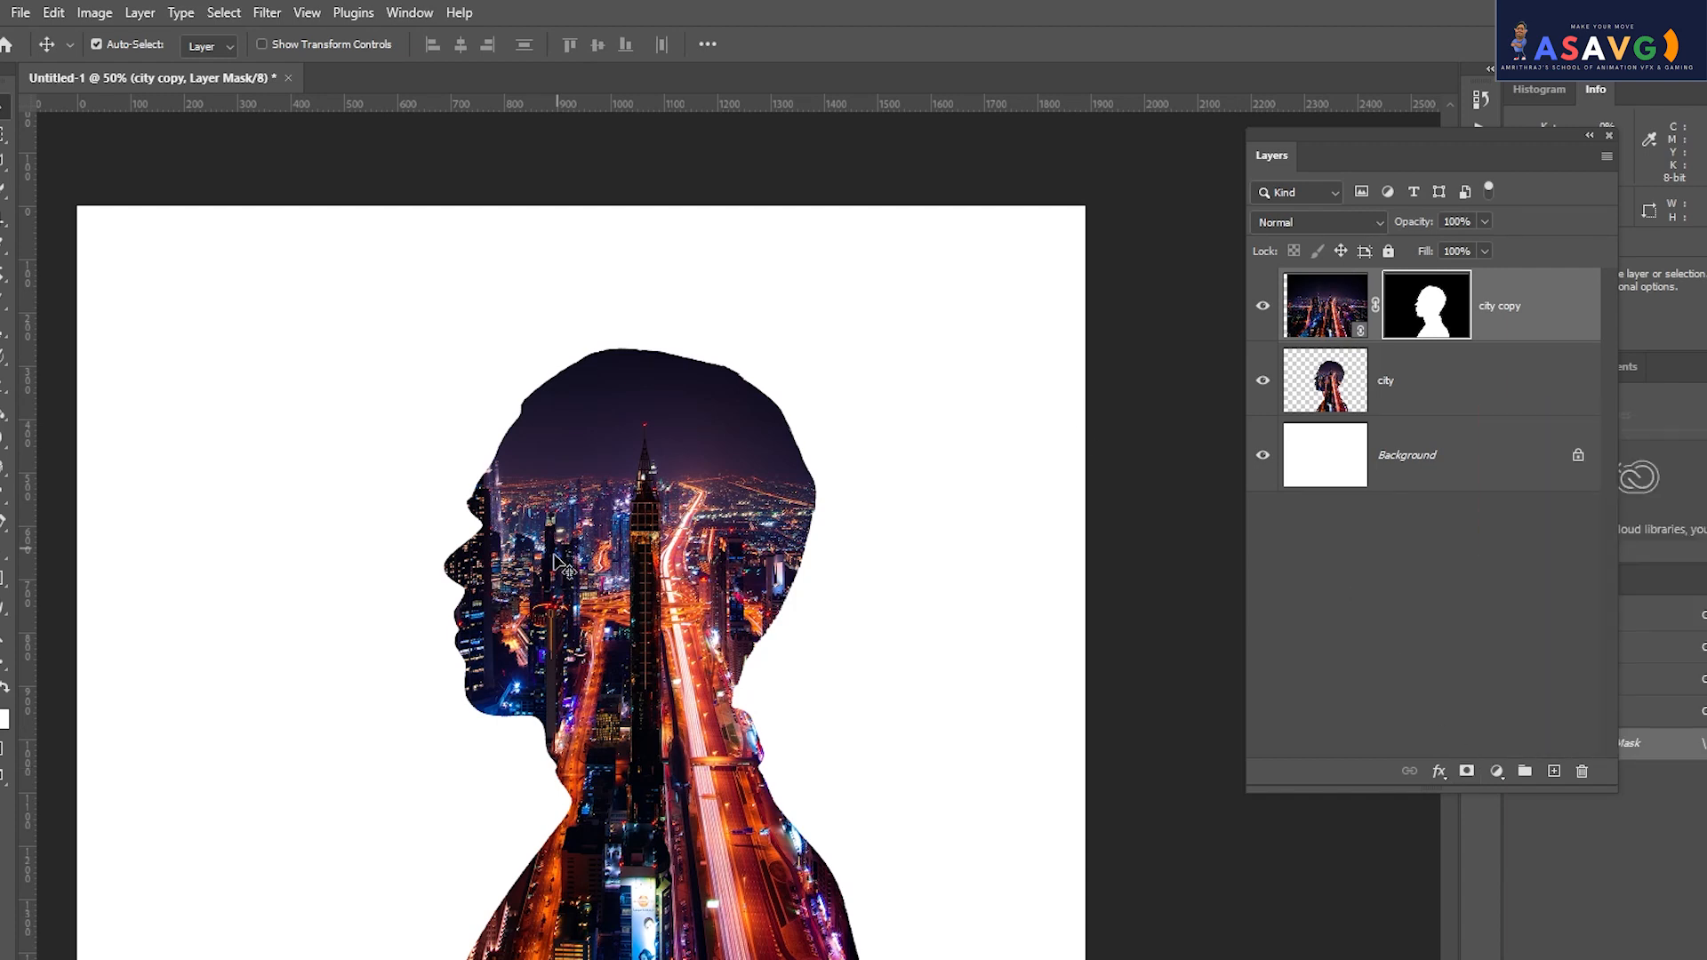
pyautogui.hotkey('ctrl', 'z')
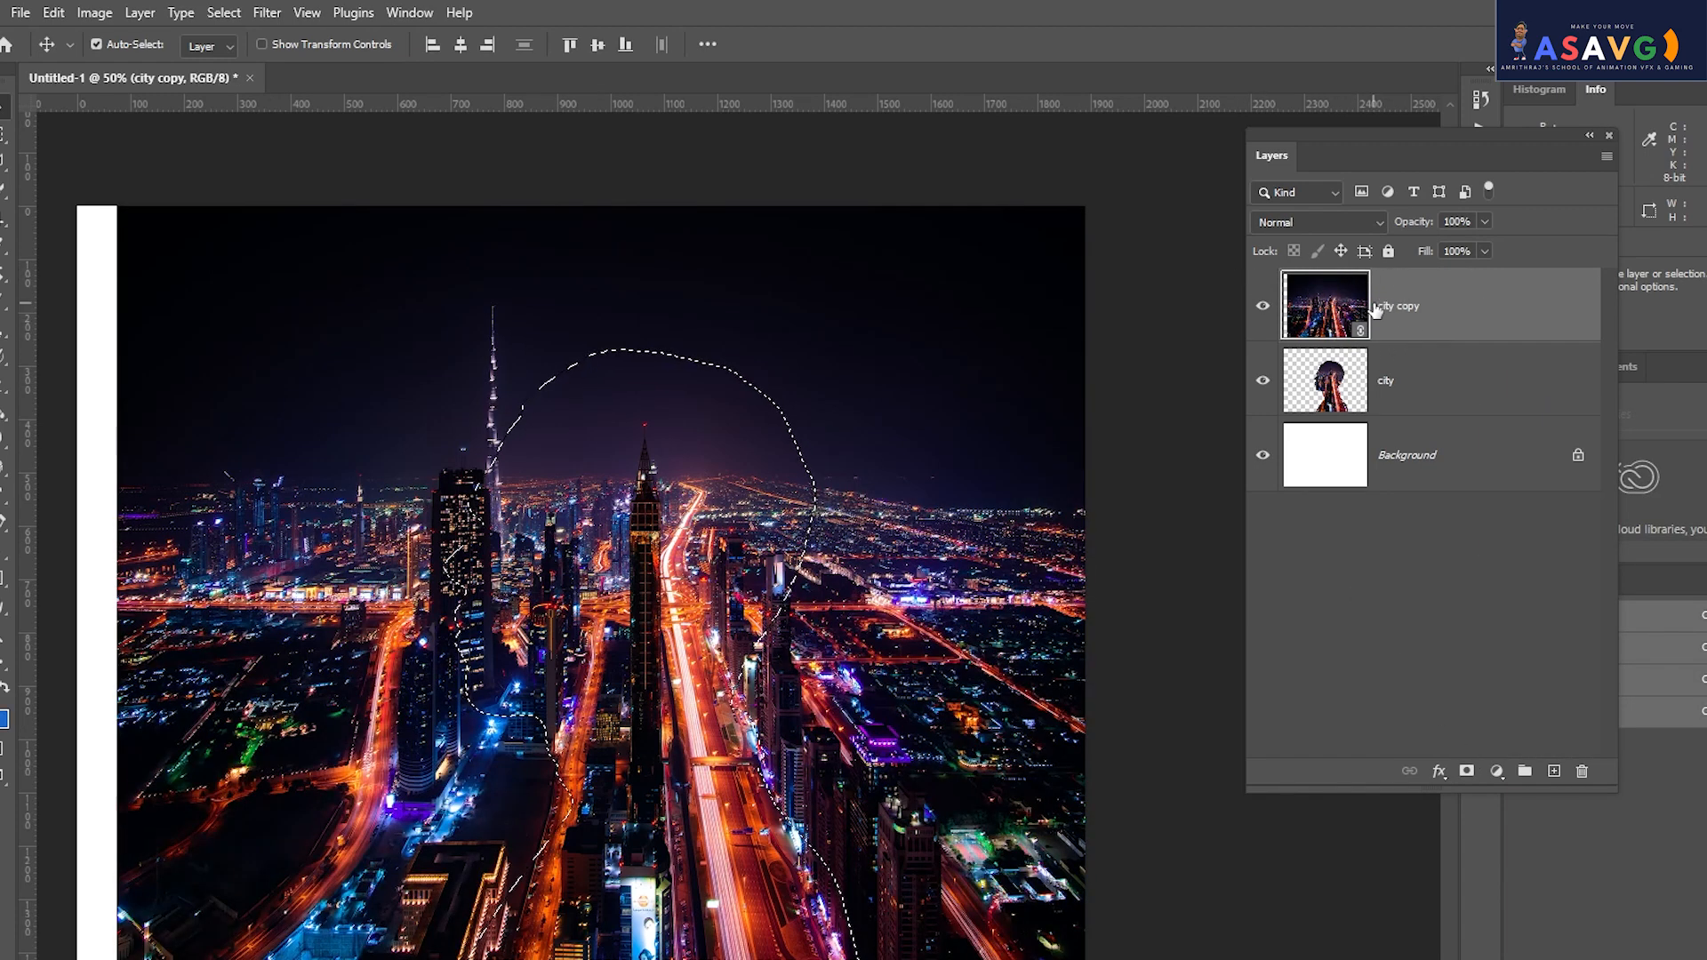
pyautogui.click(1467, 771)
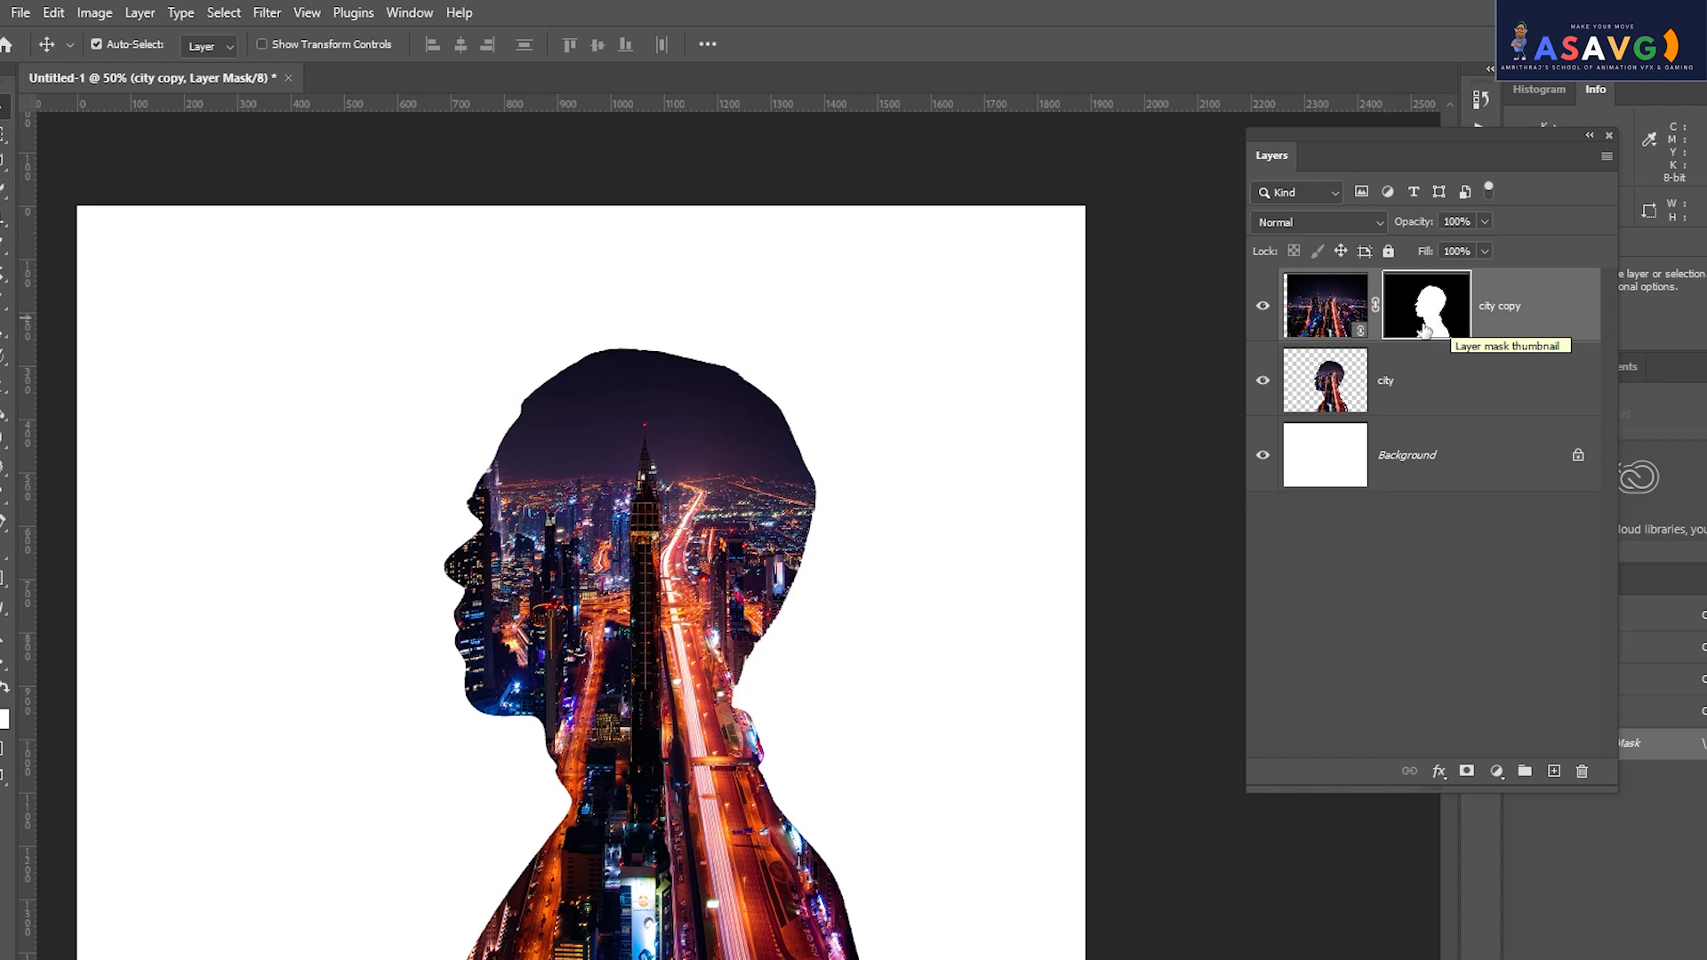
# Load the city copy's mask as a selection and inspect the black-and-white mask on its own before returning to the image.
pyautogui.keyDown('ctrl'); pyautogui.click(1445, 310); pyautogui.keyUp('ctrl')
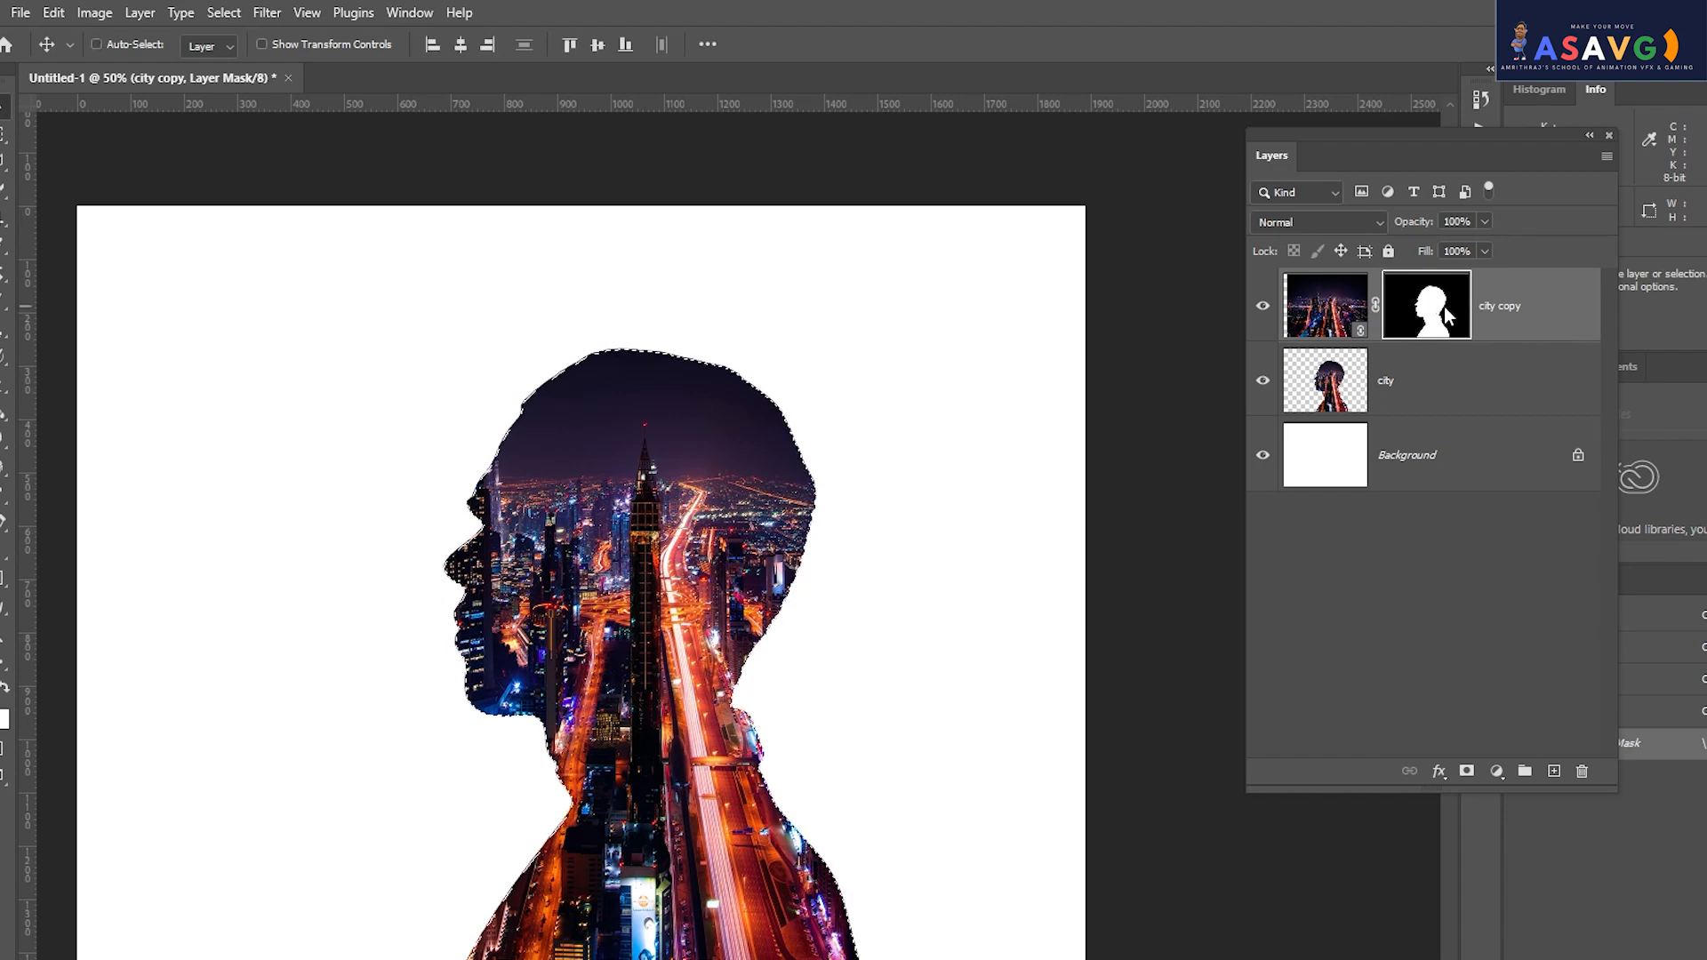
pyautogui.keyDown('alt'); pyautogui.click(1440, 329); pyautogui.keyUp('alt')
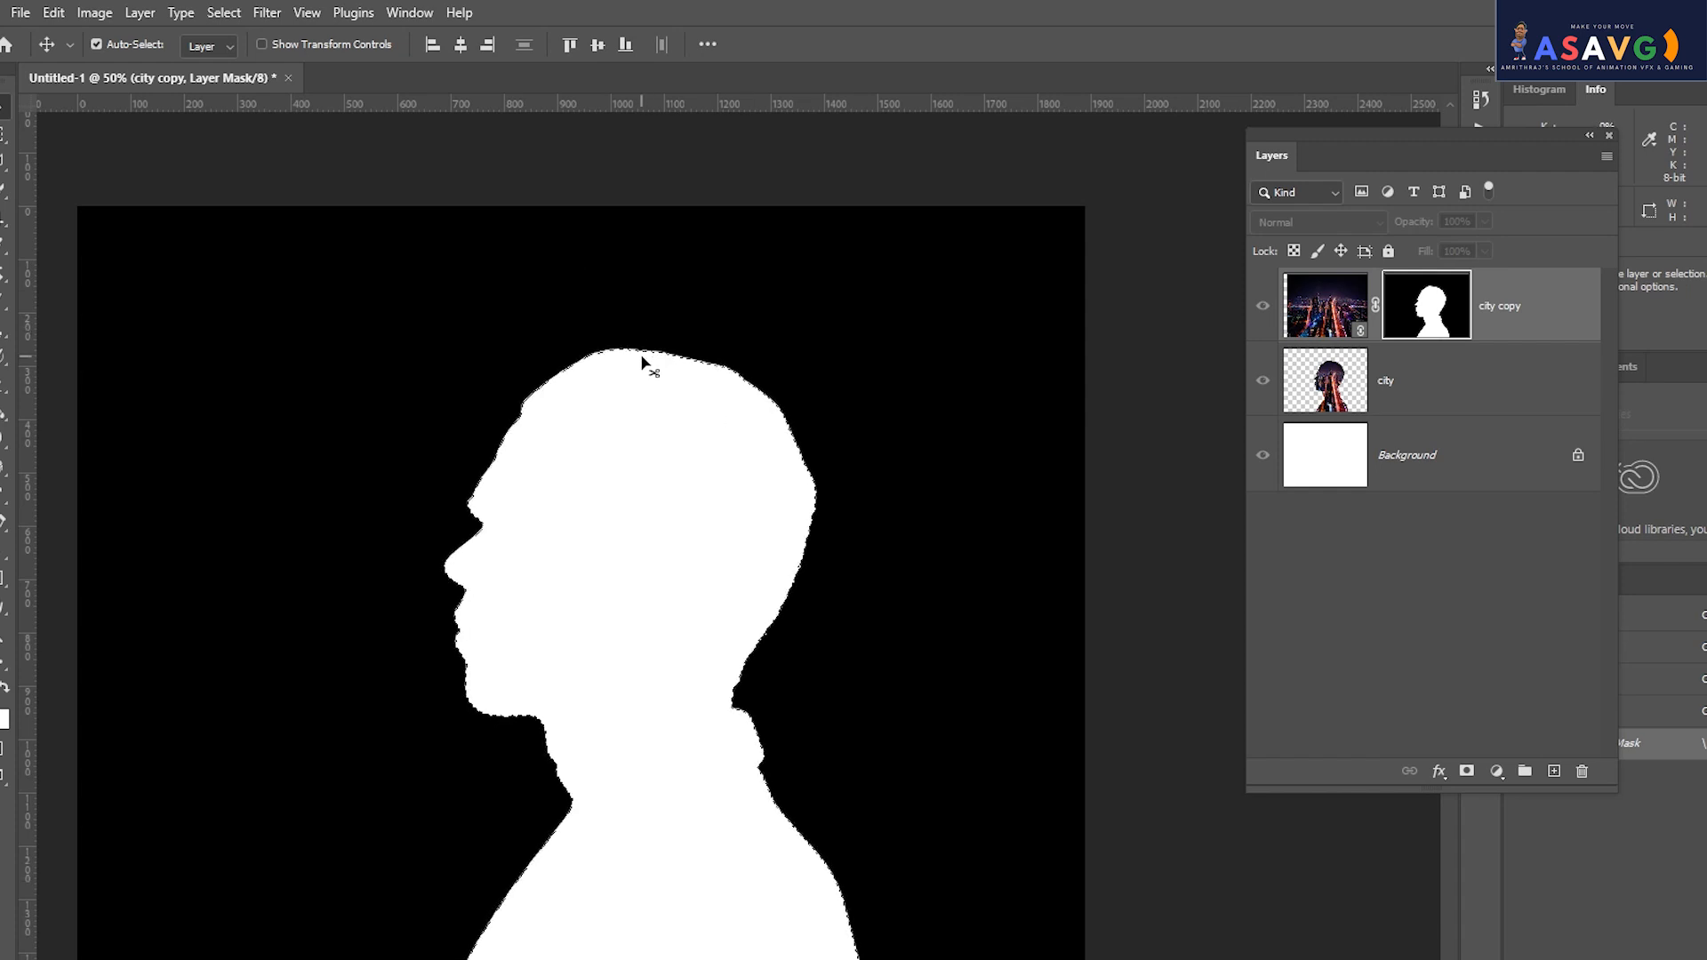
pyautogui.keyDown('alt'); pyautogui.click(1423, 338); pyautogui.keyUp('alt')
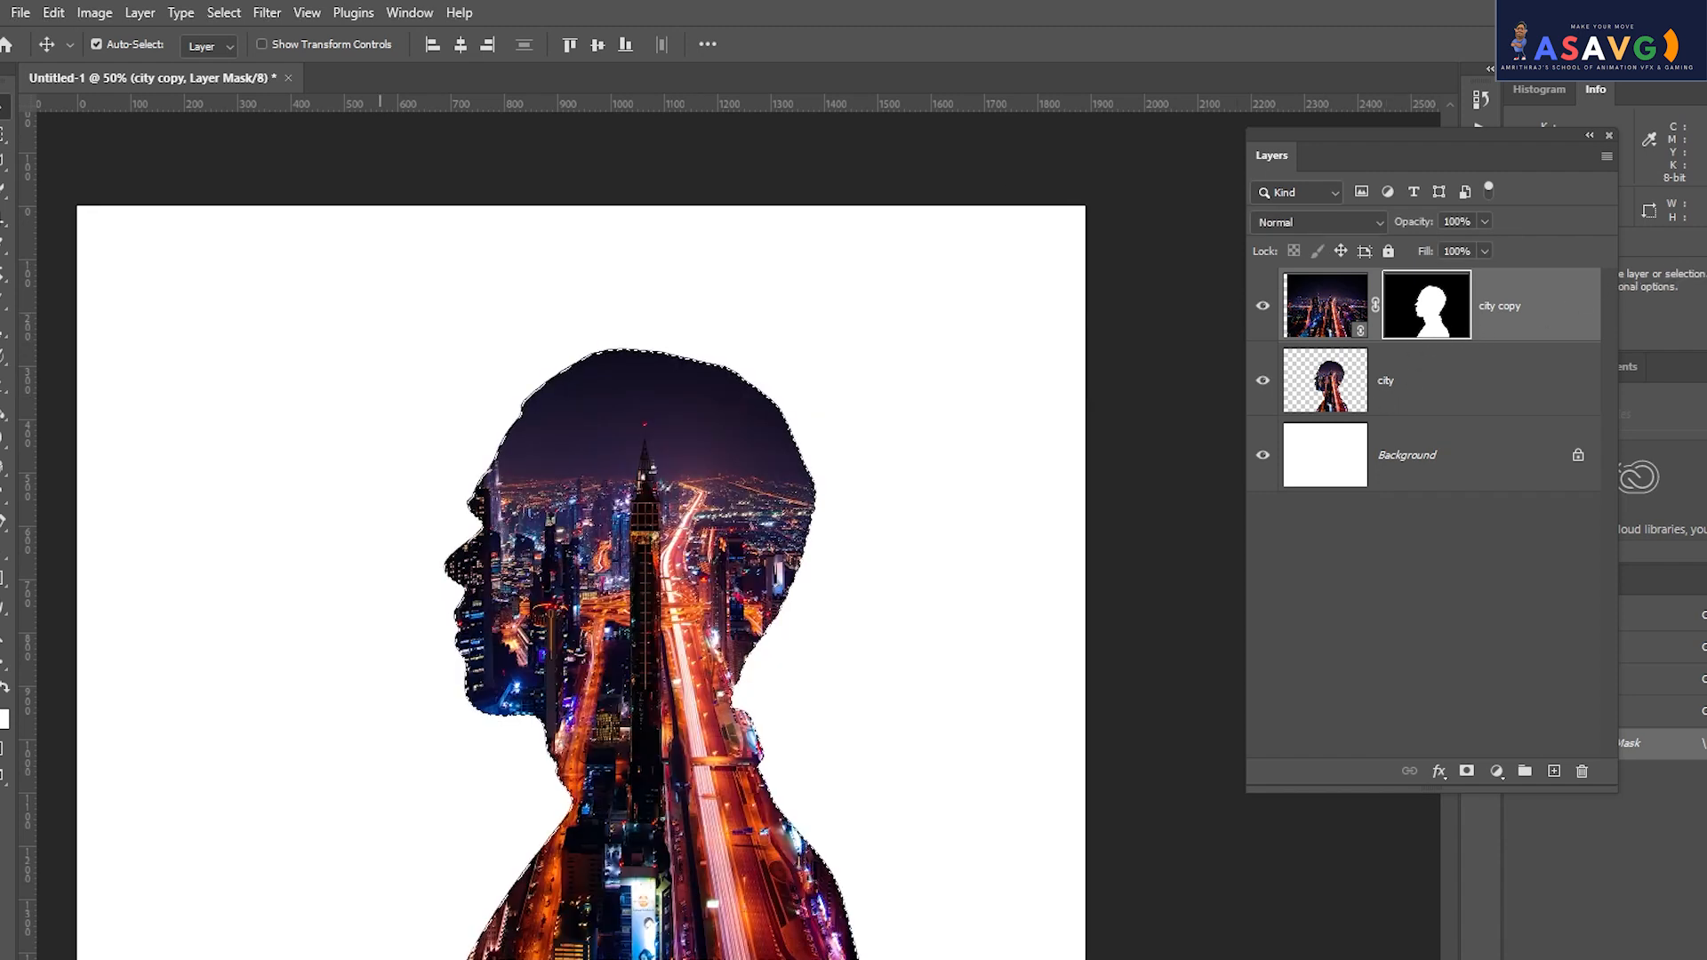
# Clear the selection, try painting with the Brush on the city copy's mask in front of the face, and undo the painting.
pyautogui.moveTo(5, 302); pyautogui.dragTo(76, 302)
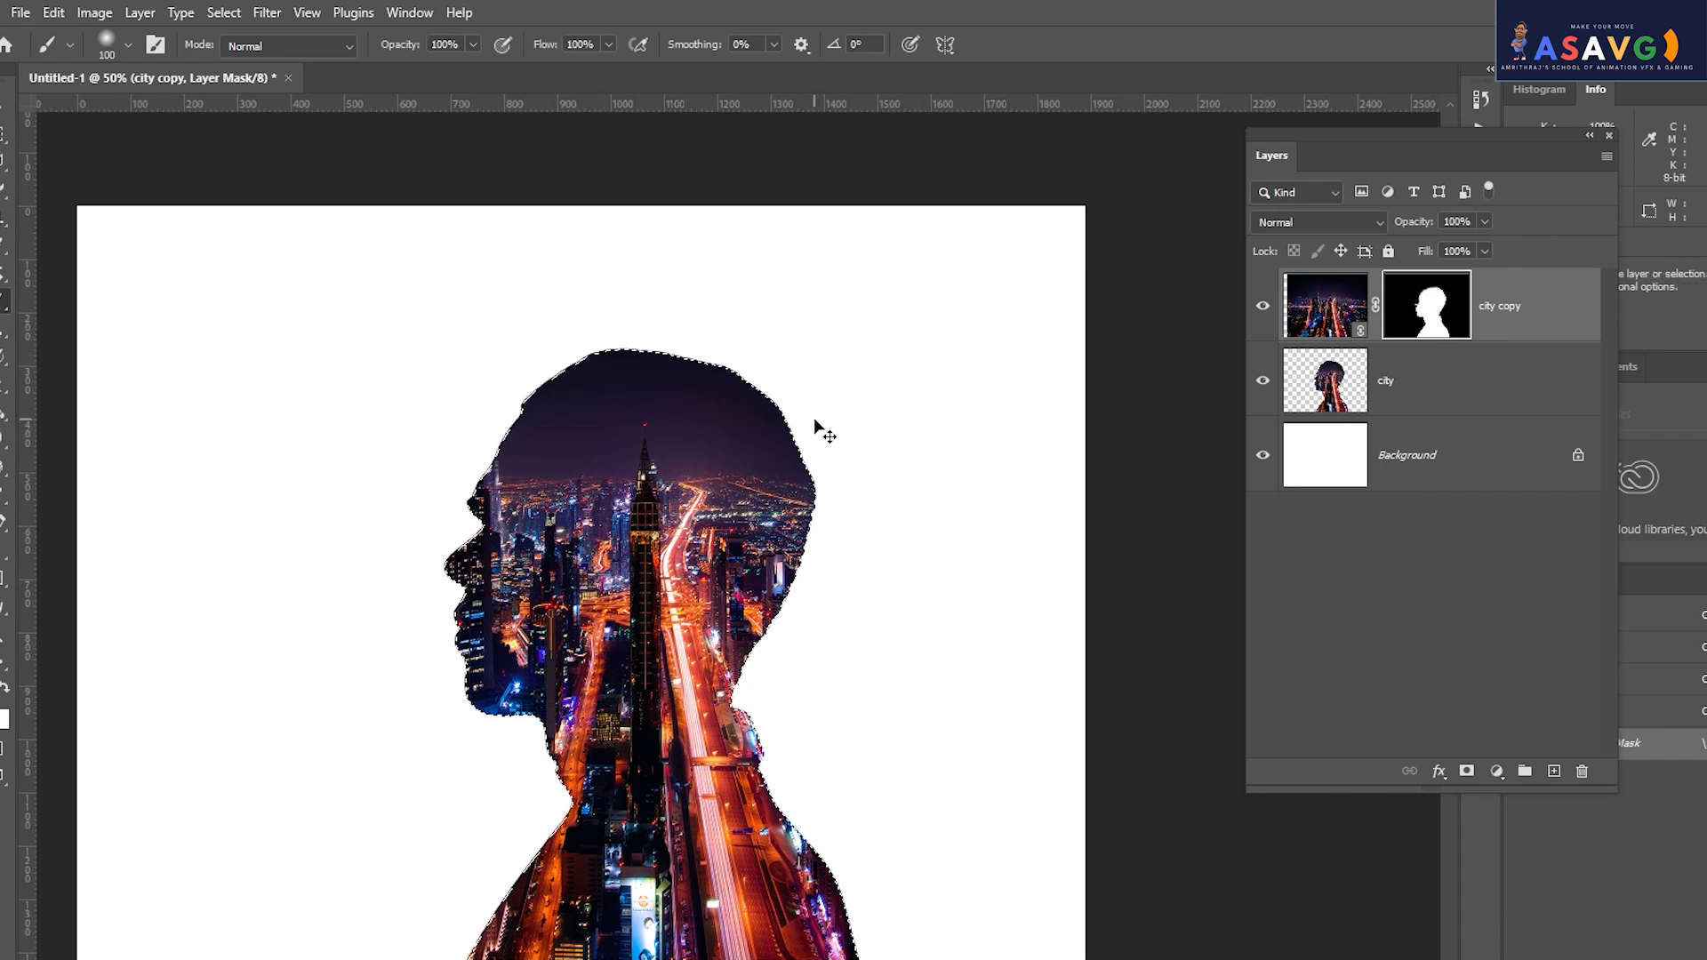
pyautogui.hotkey('ctrl', 'd')
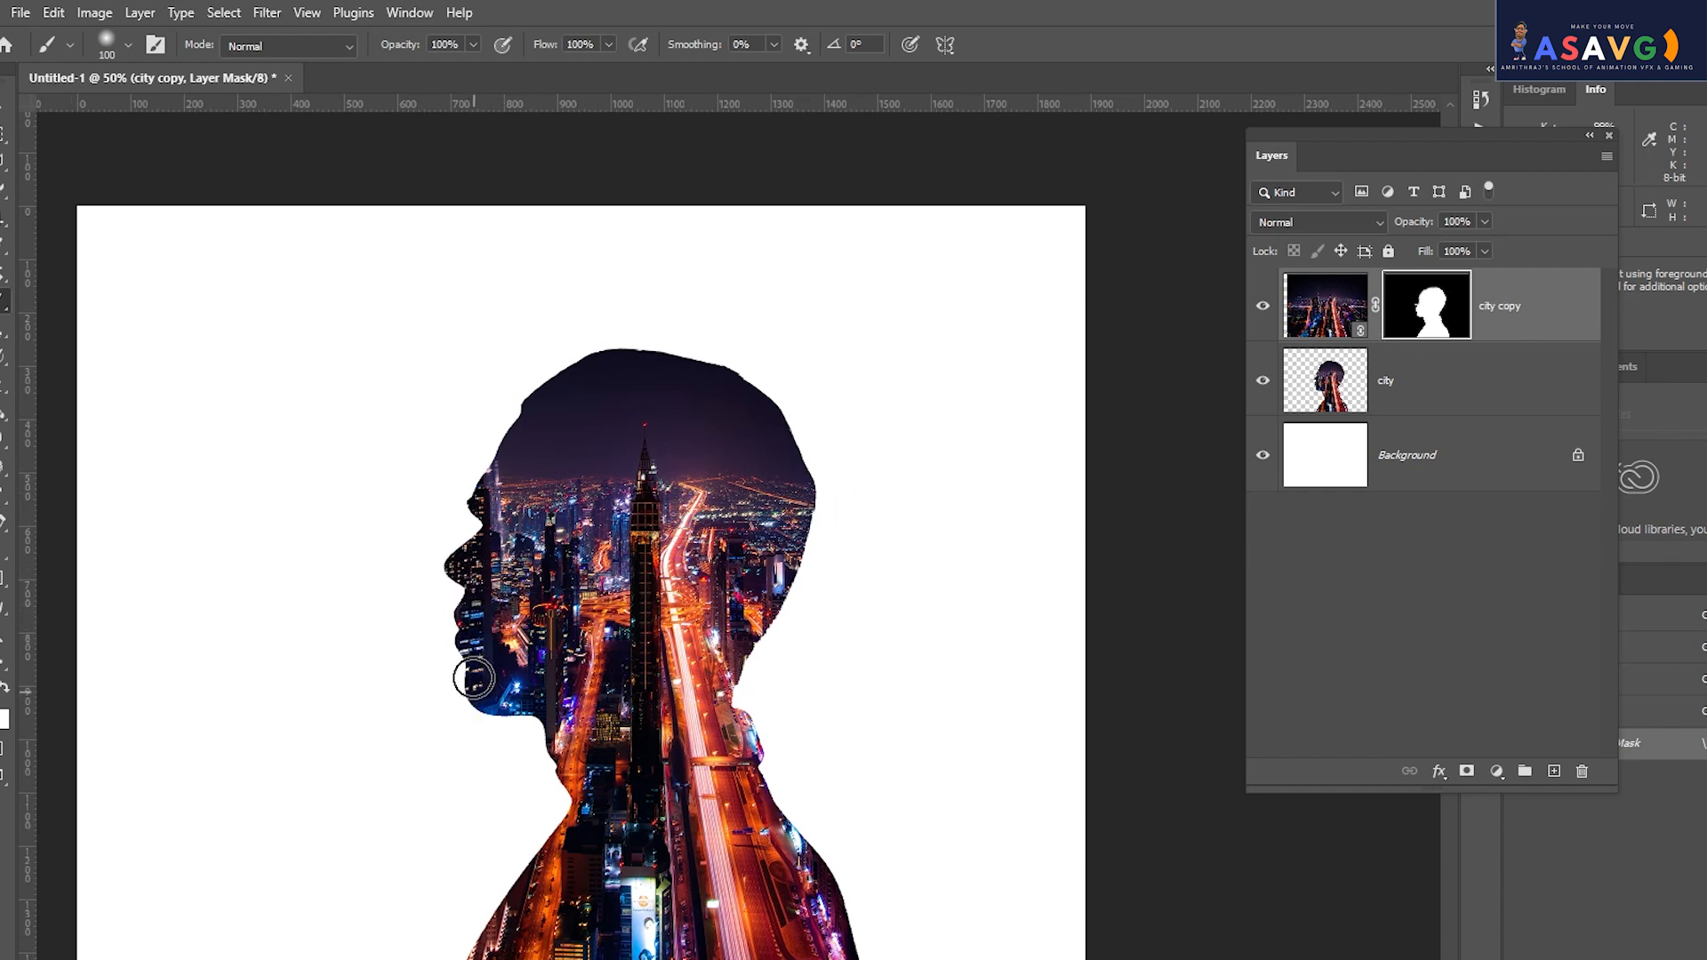
pyautogui.moveTo(361, 631)
pyautogui.mouseDown()
pyautogui.moveTo(492, 683)
pyautogui.moveTo(489, 567)
pyautogui.moveTo(422, 608)
pyautogui.moveTo(441, 711)
pyautogui.mouseUp()
pyautogui.hotkey('ctrl', 'z')
pyautogui.hotkey('ctrl', 'z')
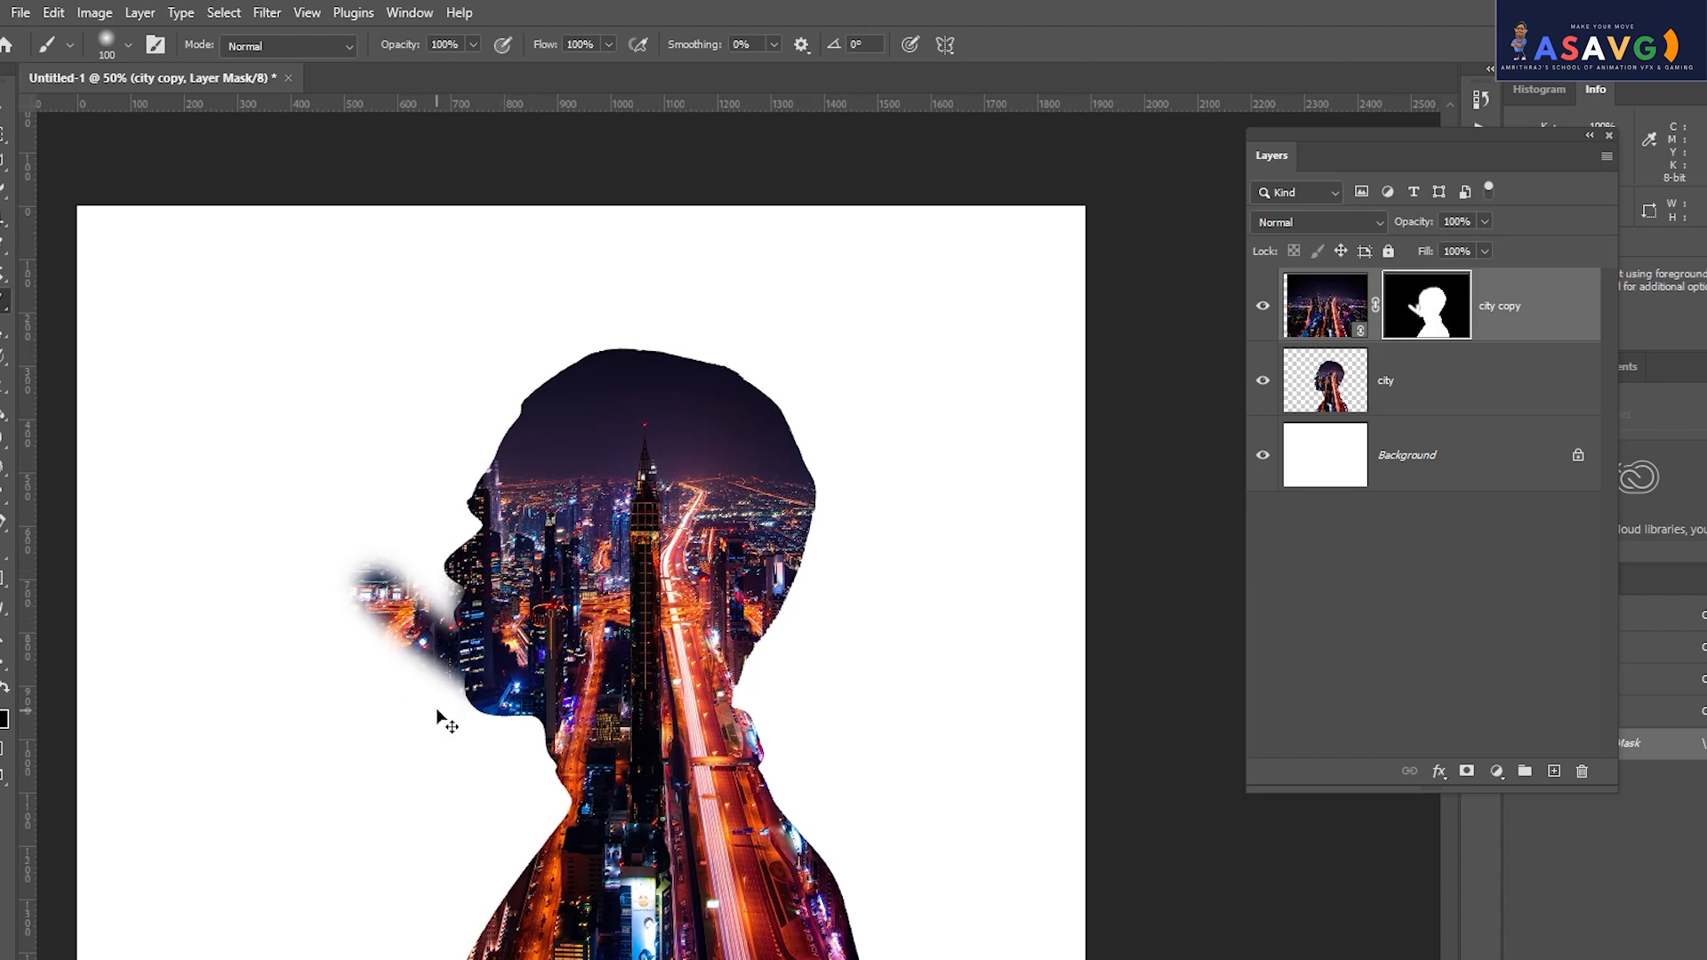
pyautogui.hotkey('ctrl', 'z')
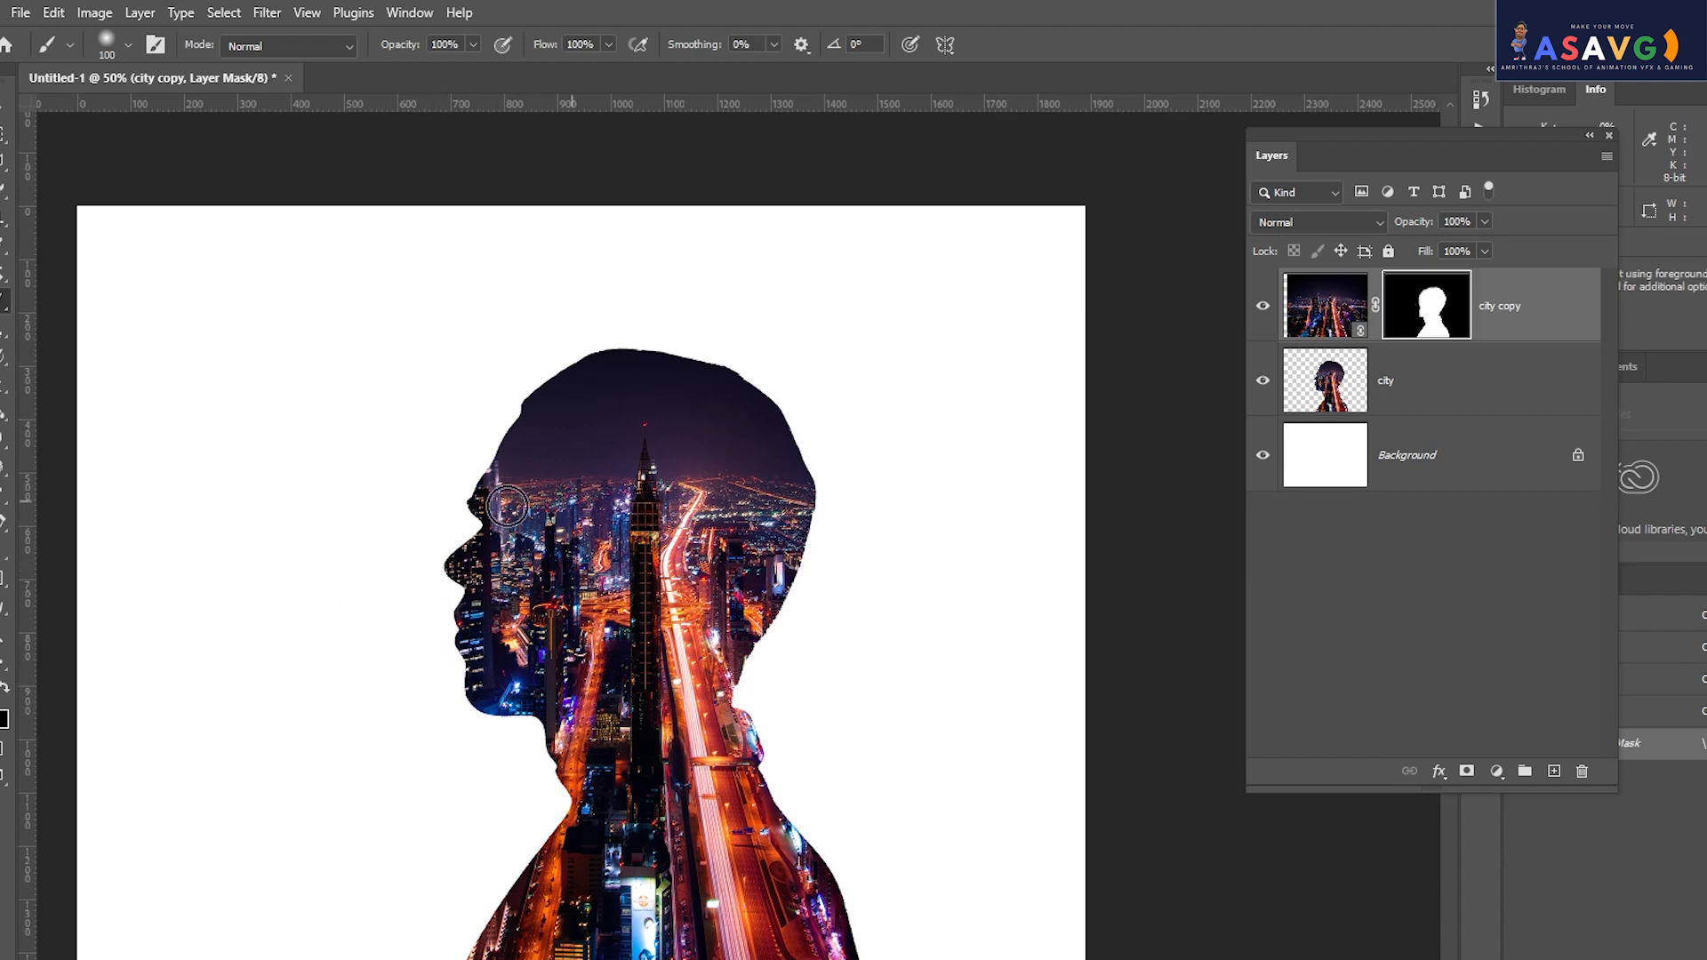
# Try painting the city back in front of the nose and chin on the city copy's mask, and undo the strokes.
pyautogui.moveTo(446, 595)
pyautogui.mouseDown()
pyautogui.moveTo(436, 703)
pyautogui.moveTo(480, 791)
pyautogui.mouseUp()
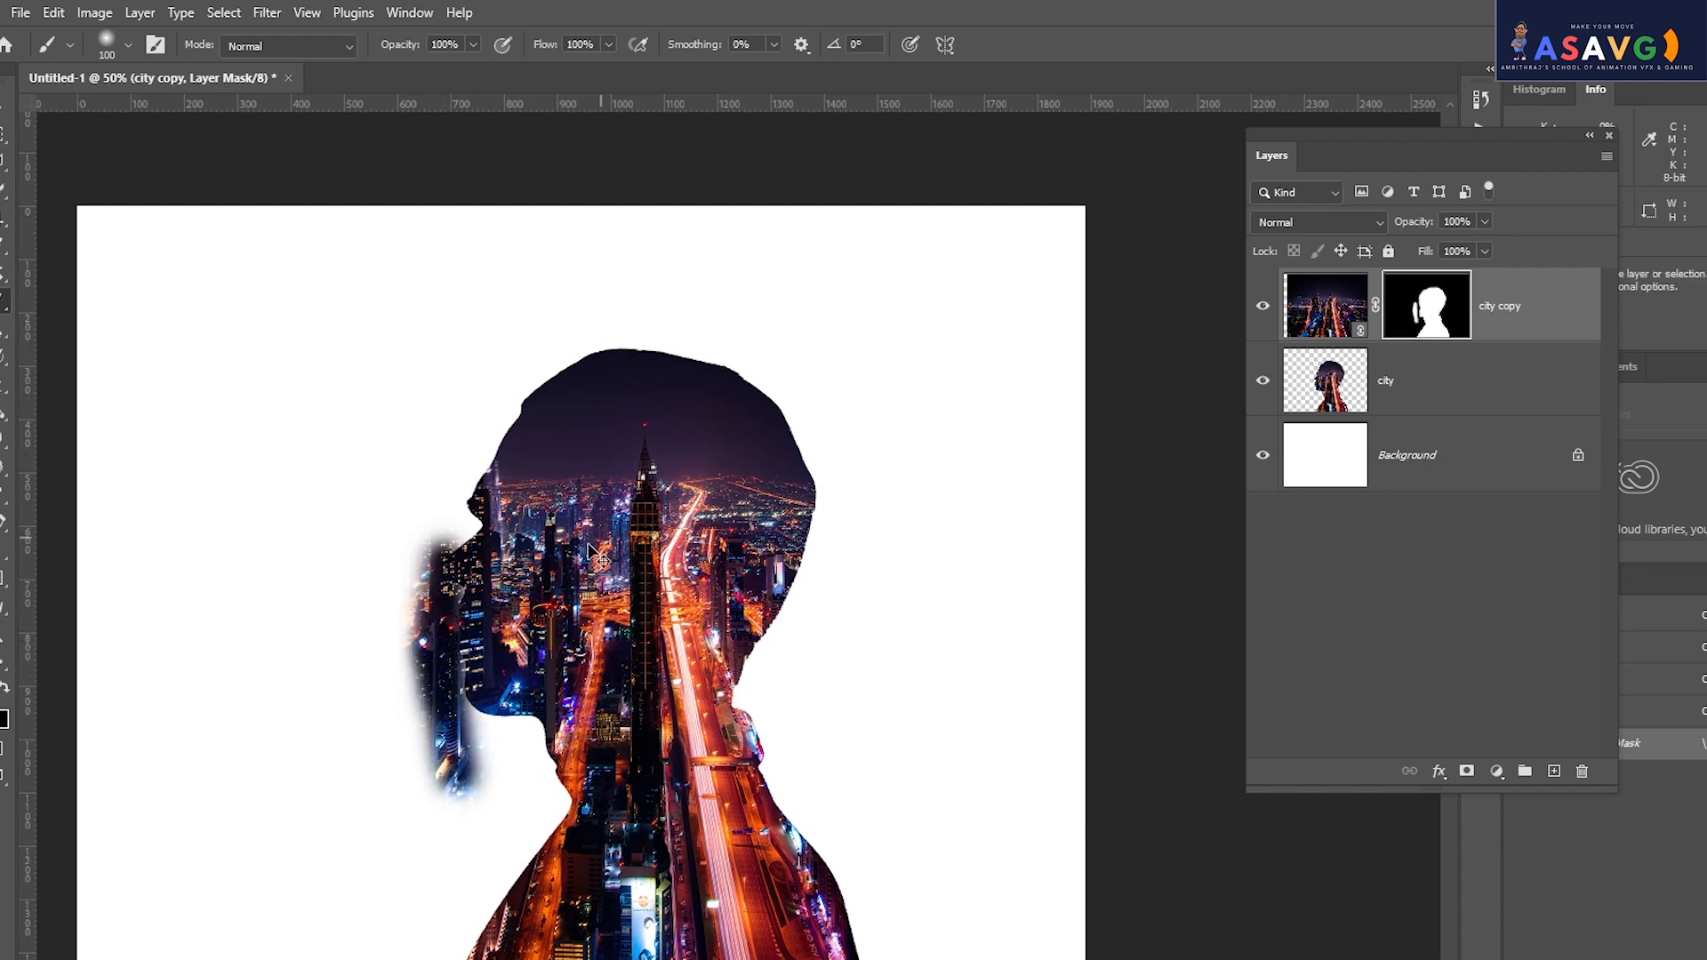
pyautogui.hotkey('ctrl', 'z')
pyautogui.hotkey('ctrl', 'z')
pyautogui.hotkey('ctrl', 'z')
pyautogui.hotkey('ctrl', 'z')
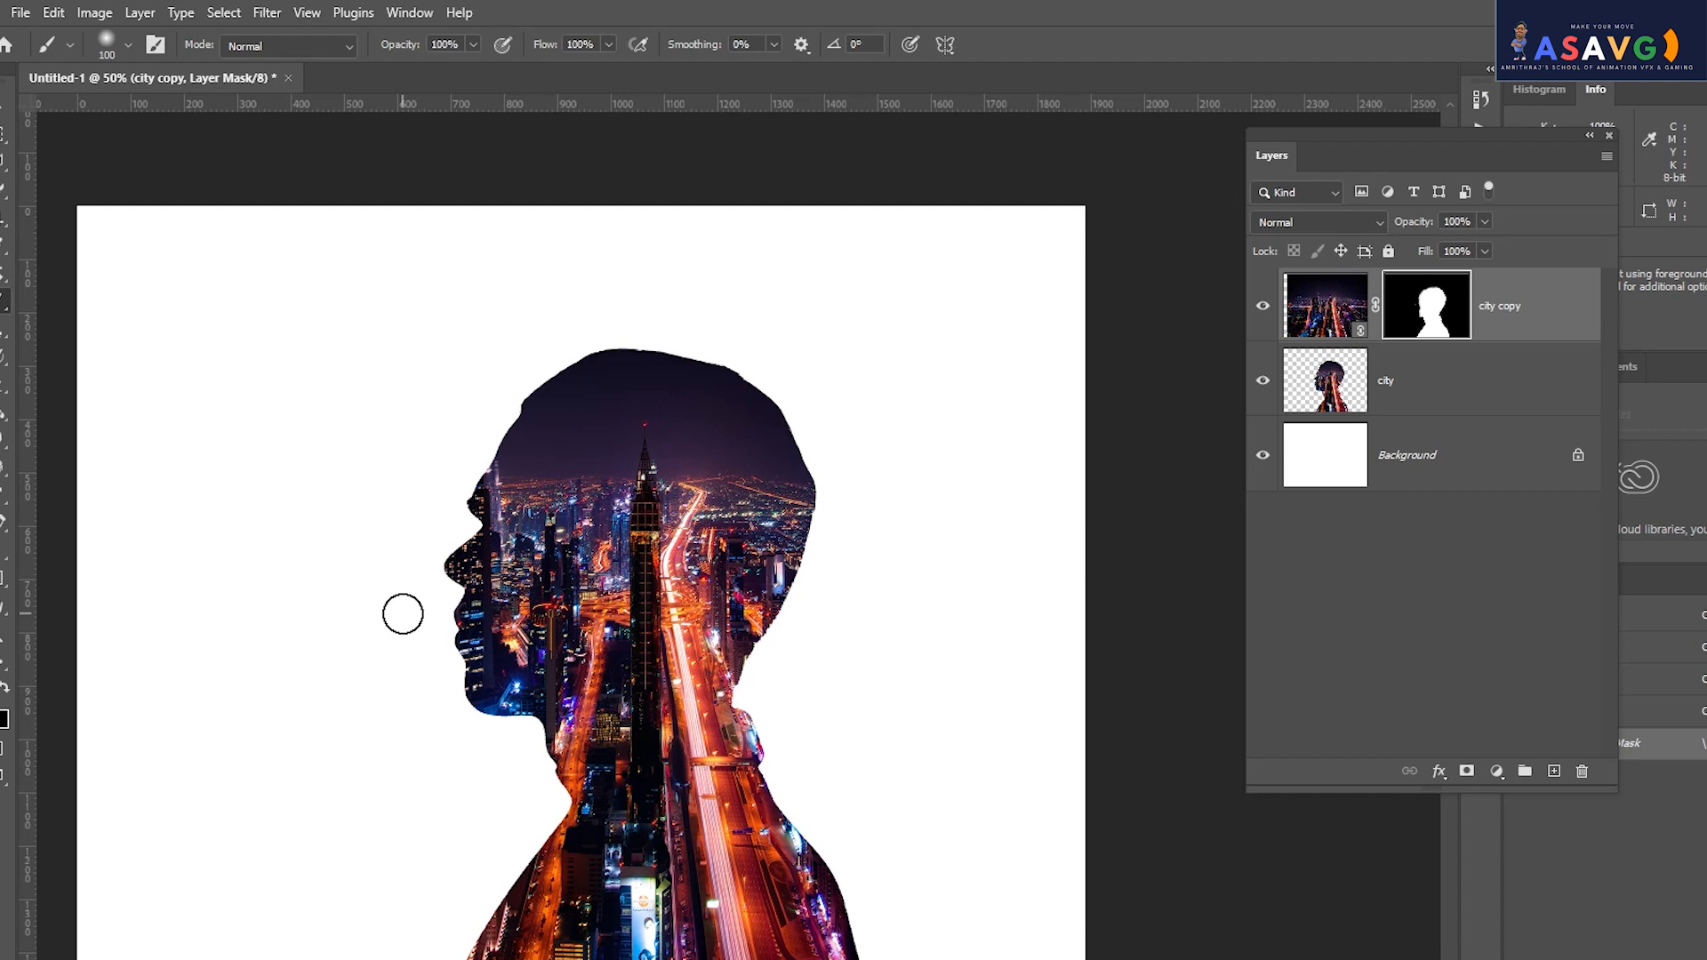
# Enlarge the brush to 300, try a mask stroke across the top of the head, and undo the stroke.
pyautogui.press(']')
pyautogui.press(']')
pyautogui.press(']')
pyautogui.press(']')
pyautogui.press(']')
pyautogui.press(']')
pyautogui.moveTo(534, 365)
pyautogui.mouseDown()
pyautogui.moveTo(630, 341)
pyautogui.moveTo(805, 378)
pyautogui.mouseUp()
pyautogui.hotkey('ctrl', 'z')
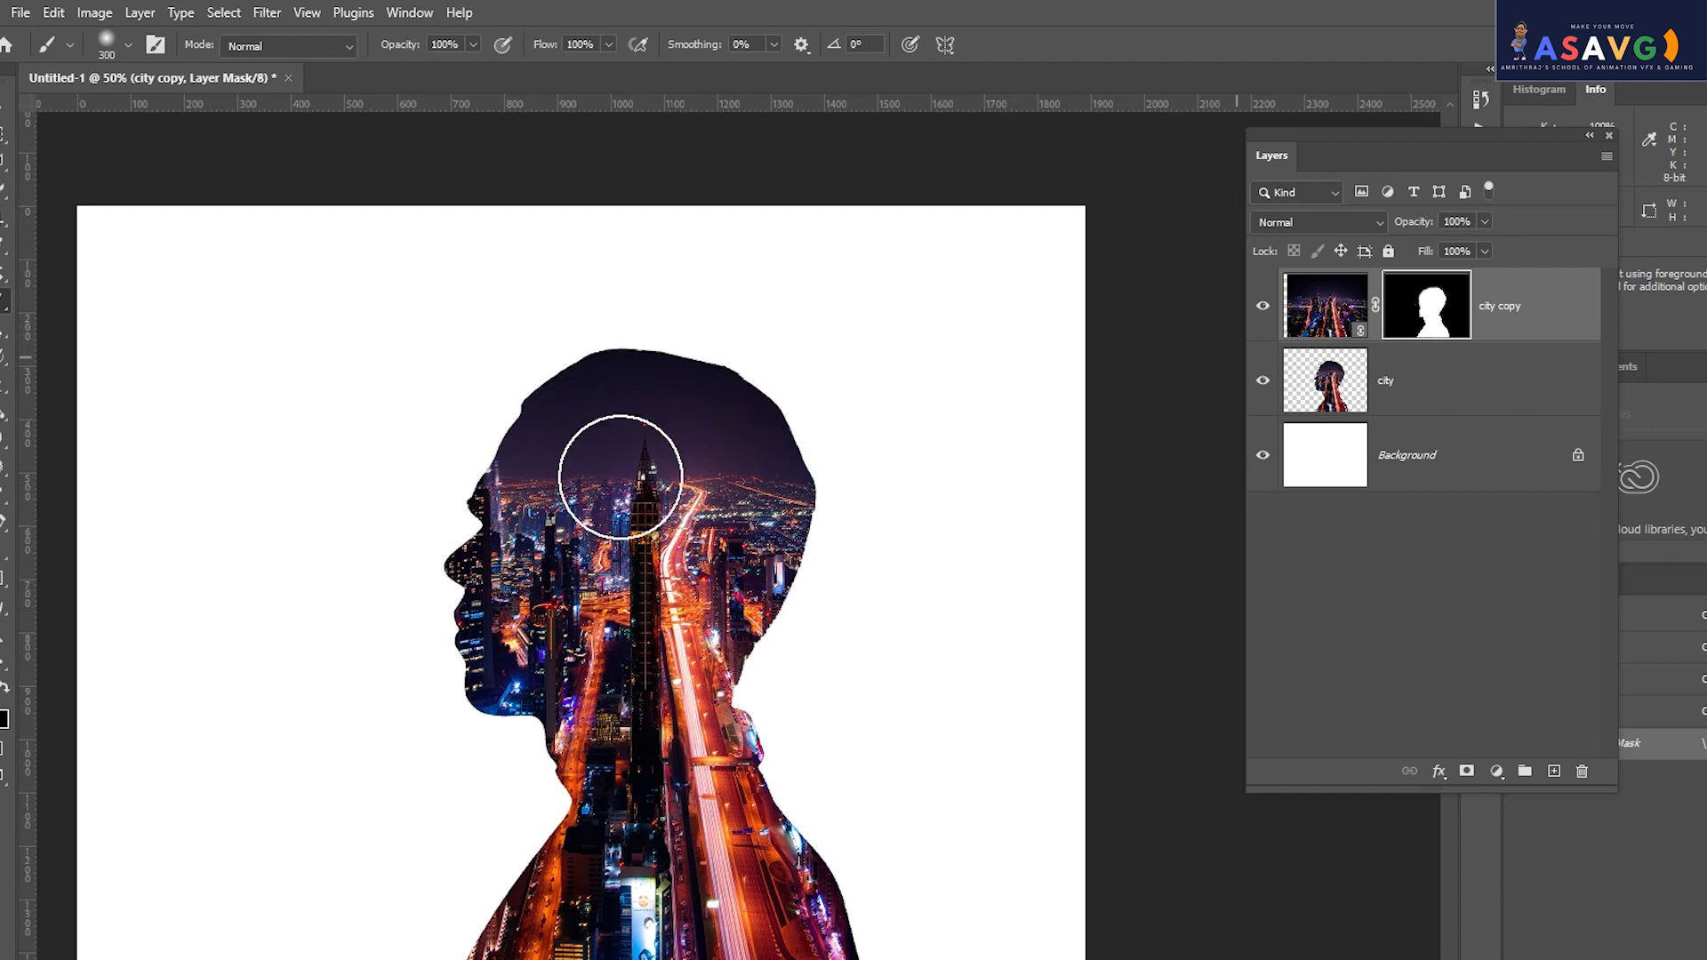
# Try revealing a wide area of the city in front of the face on the mask, and undo the strokes.
pyautogui.moveTo(510, 598)
pyautogui.mouseDown()
pyautogui.moveTo(375, 604)
pyautogui.moveTo(415, 442)
pyautogui.moveTo(505, 314)
pyautogui.moveTo(626, 313)
pyautogui.moveTo(780, 358)
pyautogui.moveTo(647, 327)
pyautogui.moveTo(513, 326)
pyautogui.moveTo(489, 265)
pyautogui.moveTo(537, 256)
pyautogui.mouseUp()
pyautogui.hotkey('ctrl', 'z')
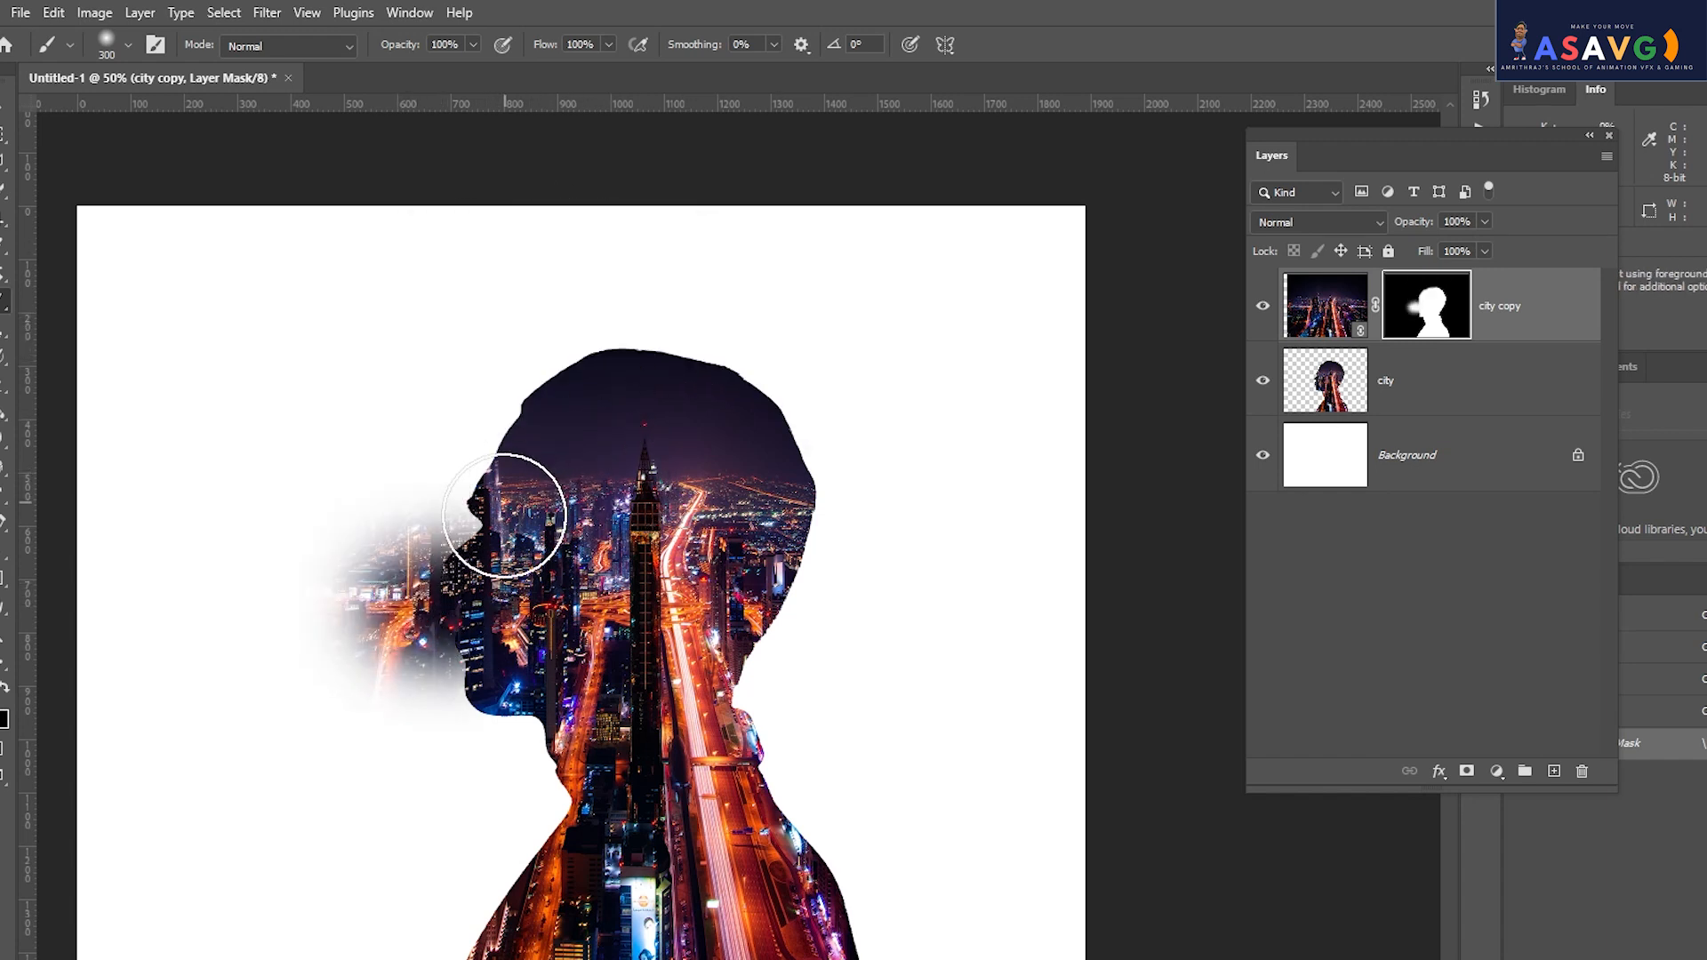
pyautogui.moveTo(505, 515)
pyautogui.mouseDown()
pyautogui.moveTo(474, 609)
pyautogui.moveTo(366, 587)
pyautogui.moveTo(190, 593)
pyautogui.moveTo(97, 631)
pyautogui.moveTo(135, 560)
pyautogui.moveTo(384, 483)
pyautogui.moveTo(562, 502)
pyautogui.moveTo(506, 641)
pyautogui.moveTo(379, 693)
pyautogui.moveTo(134, 704)
pyautogui.moveTo(127, 506)
pyautogui.moveTo(143, 465)
pyautogui.moveTo(469, 441)
pyautogui.moveTo(511, 501)
pyautogui.moveTo(527, 651)
pyautogui.moveTo(408, 726)
pyautogui.moveTo(40, 747)
pyautogui.mouseUp()
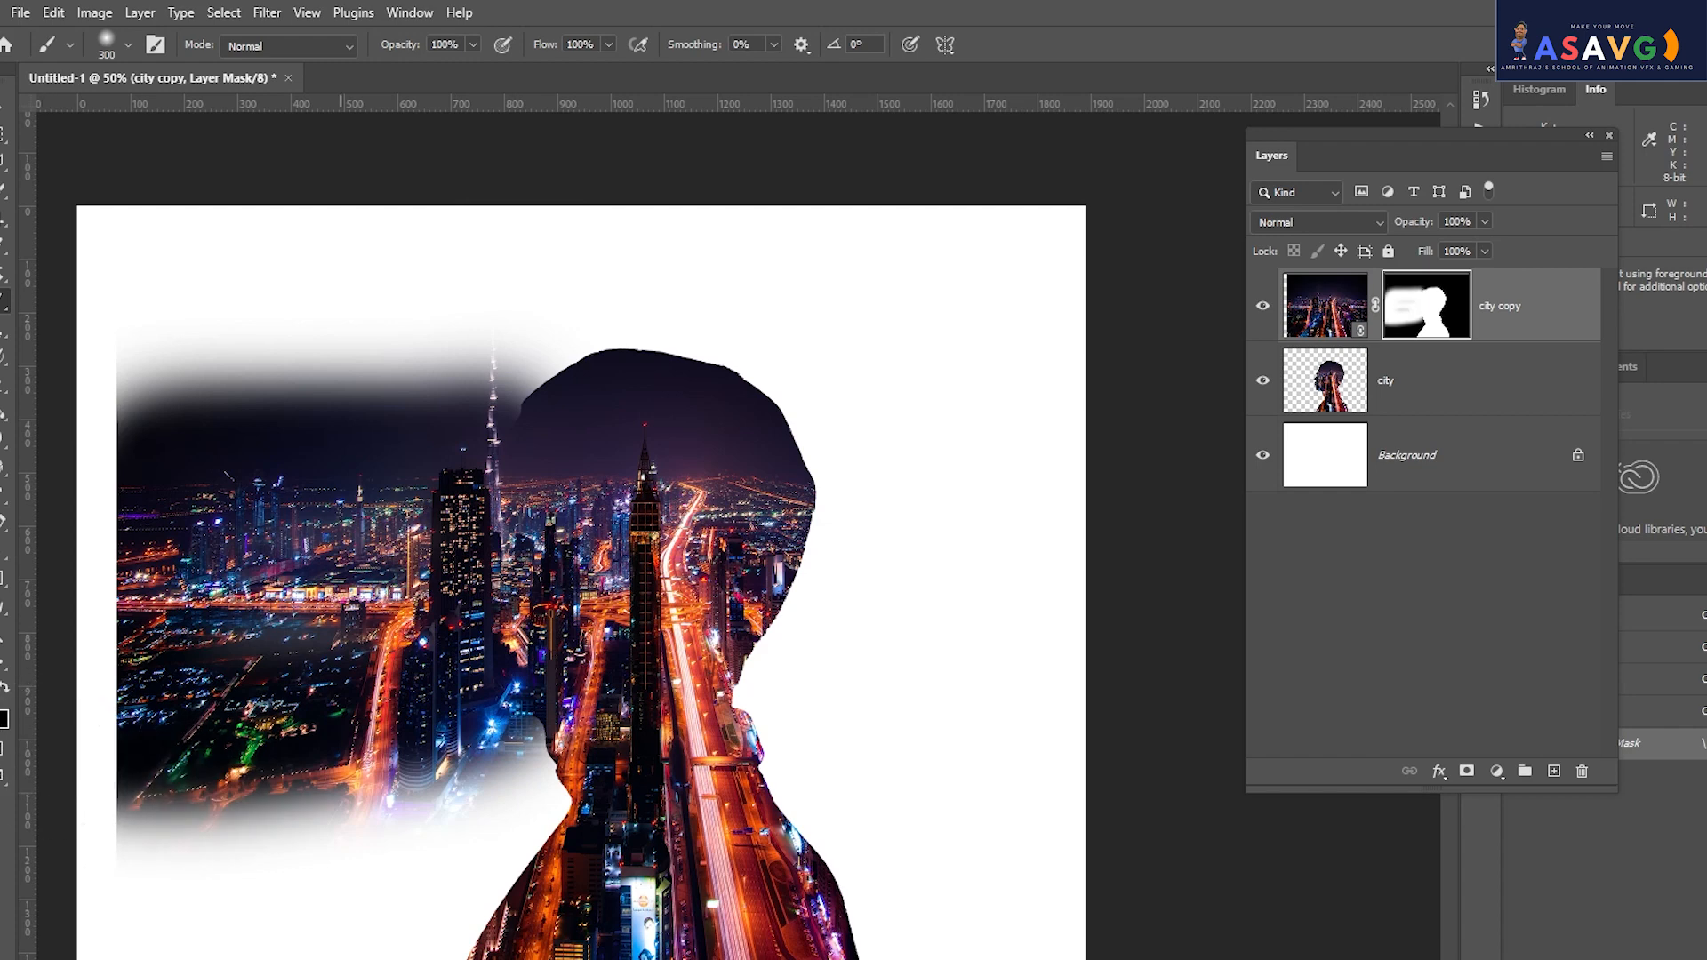
pyautogui.hotkey('ctrl', 'z')
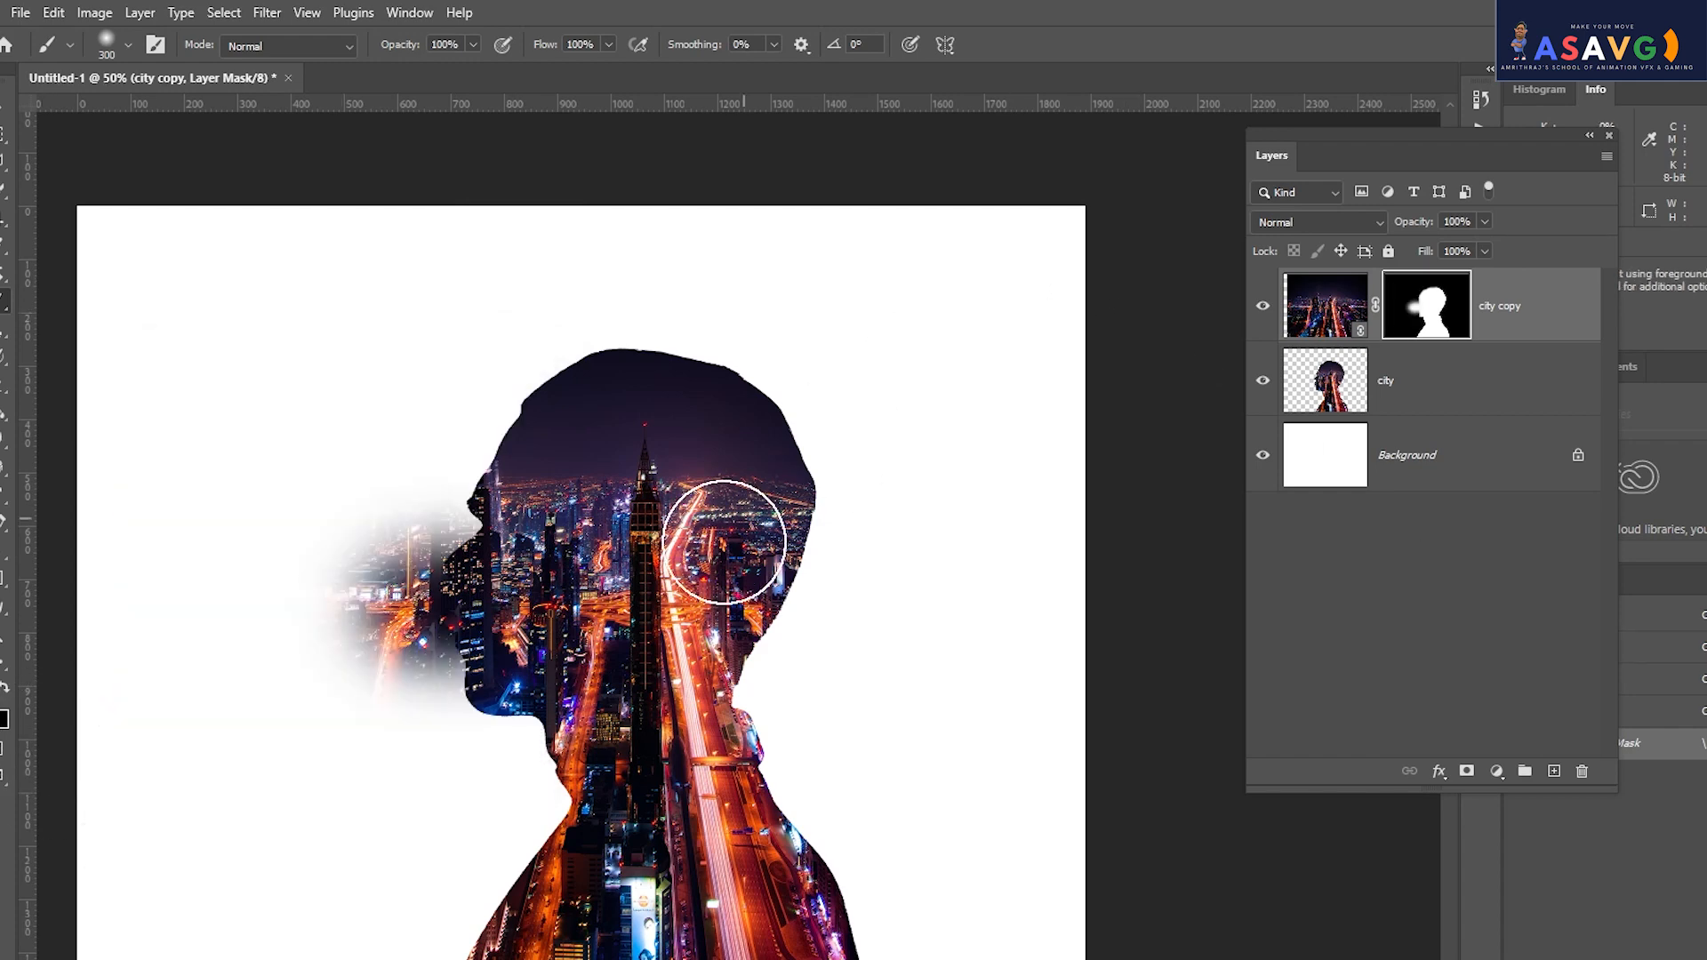
pyautogui.hotkey('ctrl', 'z')
# Paint with white on the city copy's mask to reveal the skyline and sky behind and above the head.
pyautogui.moveTo(775, 569)
pyautogui.mouseDown()
pyautogui.moveTo(849, 434)
pyautogui.moveTo(964, 447)
pyautogui.moveTo(1103, 546)
pyautogui.moveTo(808, 563)
pyautogui.moveTo(836, 554)
pyautogui.moveTo(1099, 555)
pyautogui.moveTo(680, 614)
pyautogui.moveTo(1097, 629)
pyautogui.moveTo(590, 648)
pyautogui.moveTo(770, 640)
pyautogui.moveTo(1064, 664)
pyautogui.mouseUp()
pyautogui.moveTo(670, 396)
pyautogui.mouseDown()
pyautogui.moveTo(849, 373)
pyautogui.moveTo(991, 377)
pyautogui.moveTo(806, 398)
pyautogui.moveTo(695, 381)
pyautogui.moveTo(1213, 388)
pyautogui.moveTo(834, 384)
pyautogui.moveTo(1039, 405)
pyautogui.moveTo(751, 463)
pyautogui.moveTo(795, 381)
pyautogui.moveTo(620, 270)
pyautogui.moveTo(1170, 289)
pyautogui.moveTo(697, 263)
pyautogui.moveTo(1014, 265)
pyautogui.moveTo(632, 265)
pyautogui.moveTo(662, 630)
pyautogui.moveTo(572, 174)
pyautogui.moveTo(846, 672)
pyautogui.mouseUp()
pyautogui.moveTo(1083, 716)
pyautogui.mouseDown()
pyautogui.moveTo(1219, 708)
pyautogui.moveTo(1006, 332)
pyautogui.moveTo(545, 251)
pyautogui.moveTo(935, 218)
pyautogui.mouseUp()
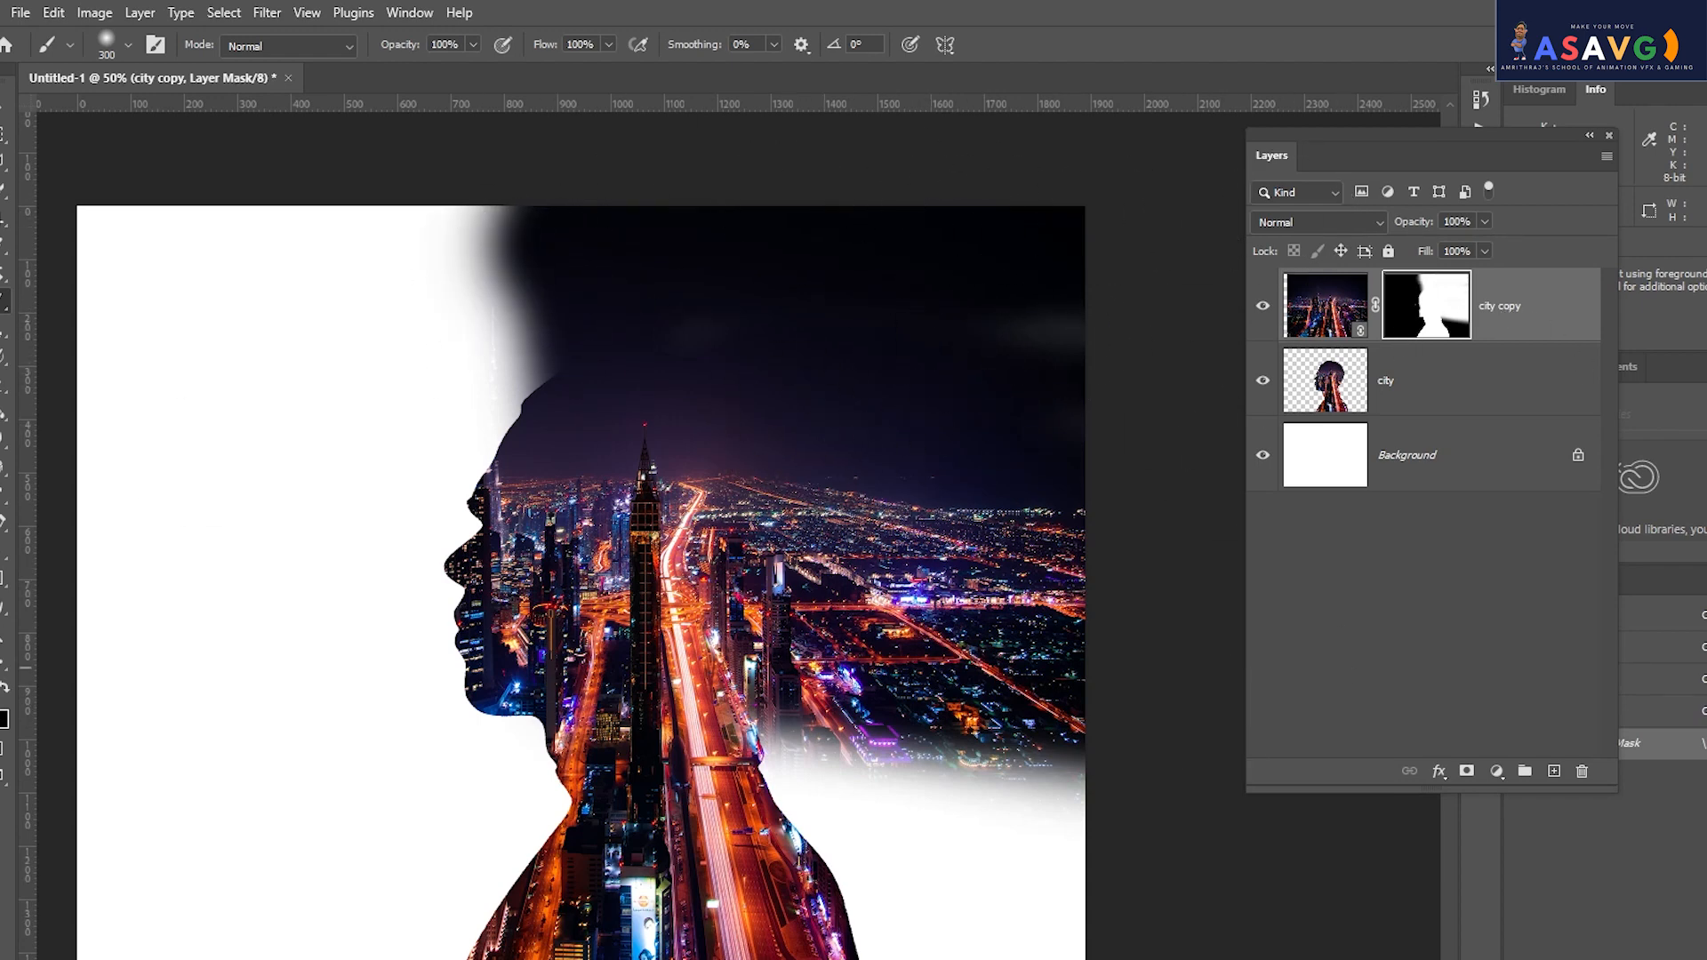
# Switch the painting colour to black and hide the dark sky above and behind the head on the mask.
pyautogui.click(4, 692)
pyautogui.moveTo(777, 301)
pyautogui.mouseDown()
pyautogui.moveTo(414, 220)
pyautogui.moveTo(1049, 285)
pyautogui.mouseUp()
pyautogui.moveTo(944, 362)
pyautogui.mouseDown()
pyautogui.moveTo(796, 368)
pyautogui.moveTo(1059, 418)
pyautogui.moveTo(985, 440)
pyautogui.moveTo(835, 422)
pyautogui.moveTo(1129, 435)
pyautogui.mouseUp()
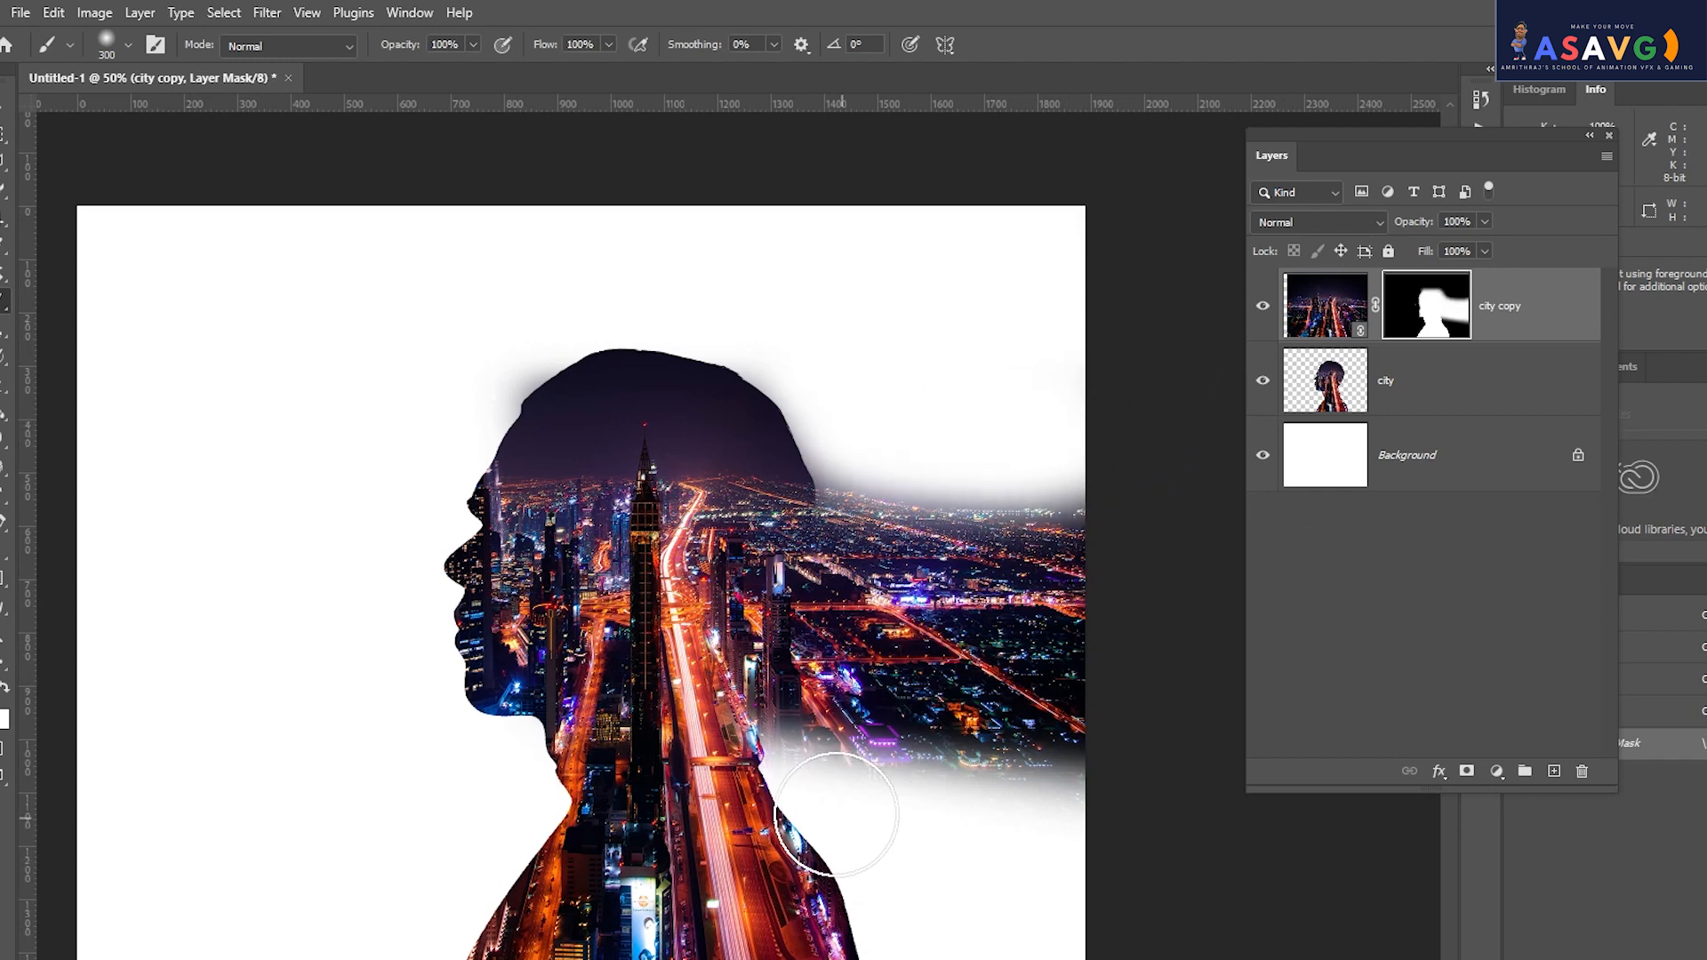
# Undo a trial black stroke beside the shoulder, switch to white and reveal the city behind the neck and shoulder.
pyautogui.moveTo(836, 815); pyautogui.dragTo(886, 855)
pyautogui.hotkey('ctrl', 'z')
pyautogui.click(11, 688)
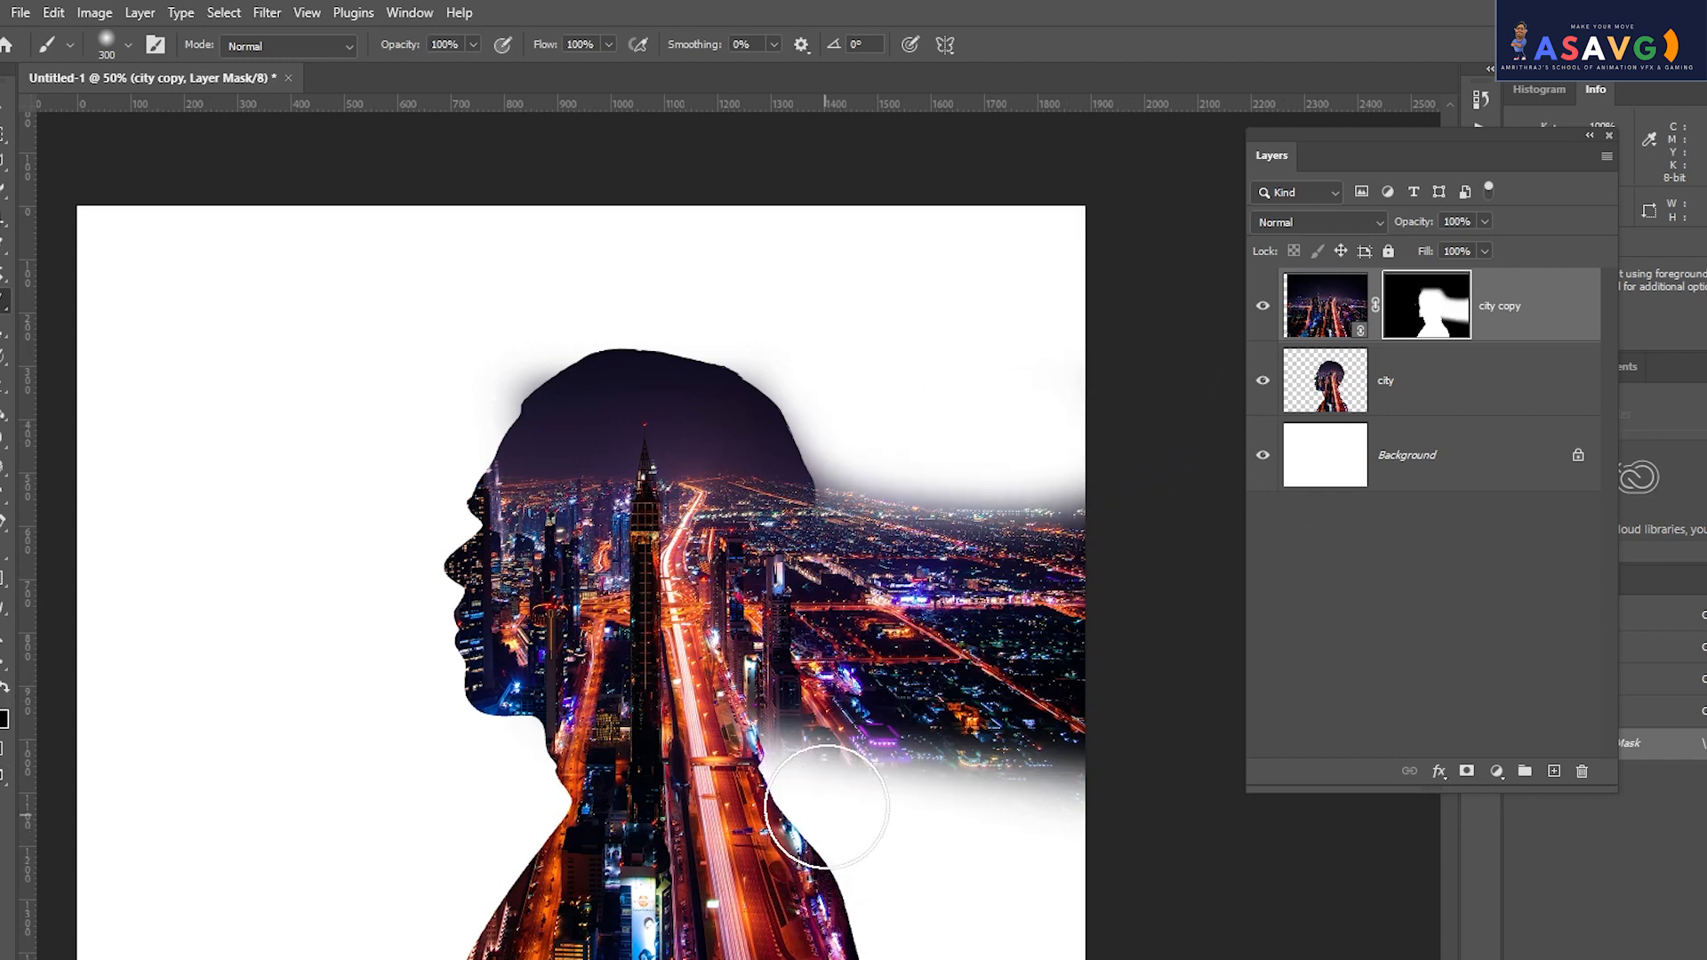
pyautogui.moveTo(808, 808)
pyautogui.mouseDown()
pyautogui.moveTo(884, 707)
pyautogui.moveTo(1085, 838)
pyautogui.moveTo(930, 909)
pyautogui.moveTo(1067, 915)
pyautogui.moveTo(1082, 862)
pyautogui.moveTo(1075, 899)
pyautogui.moveTo(1032, 924)
pyautogui.mouseUp()
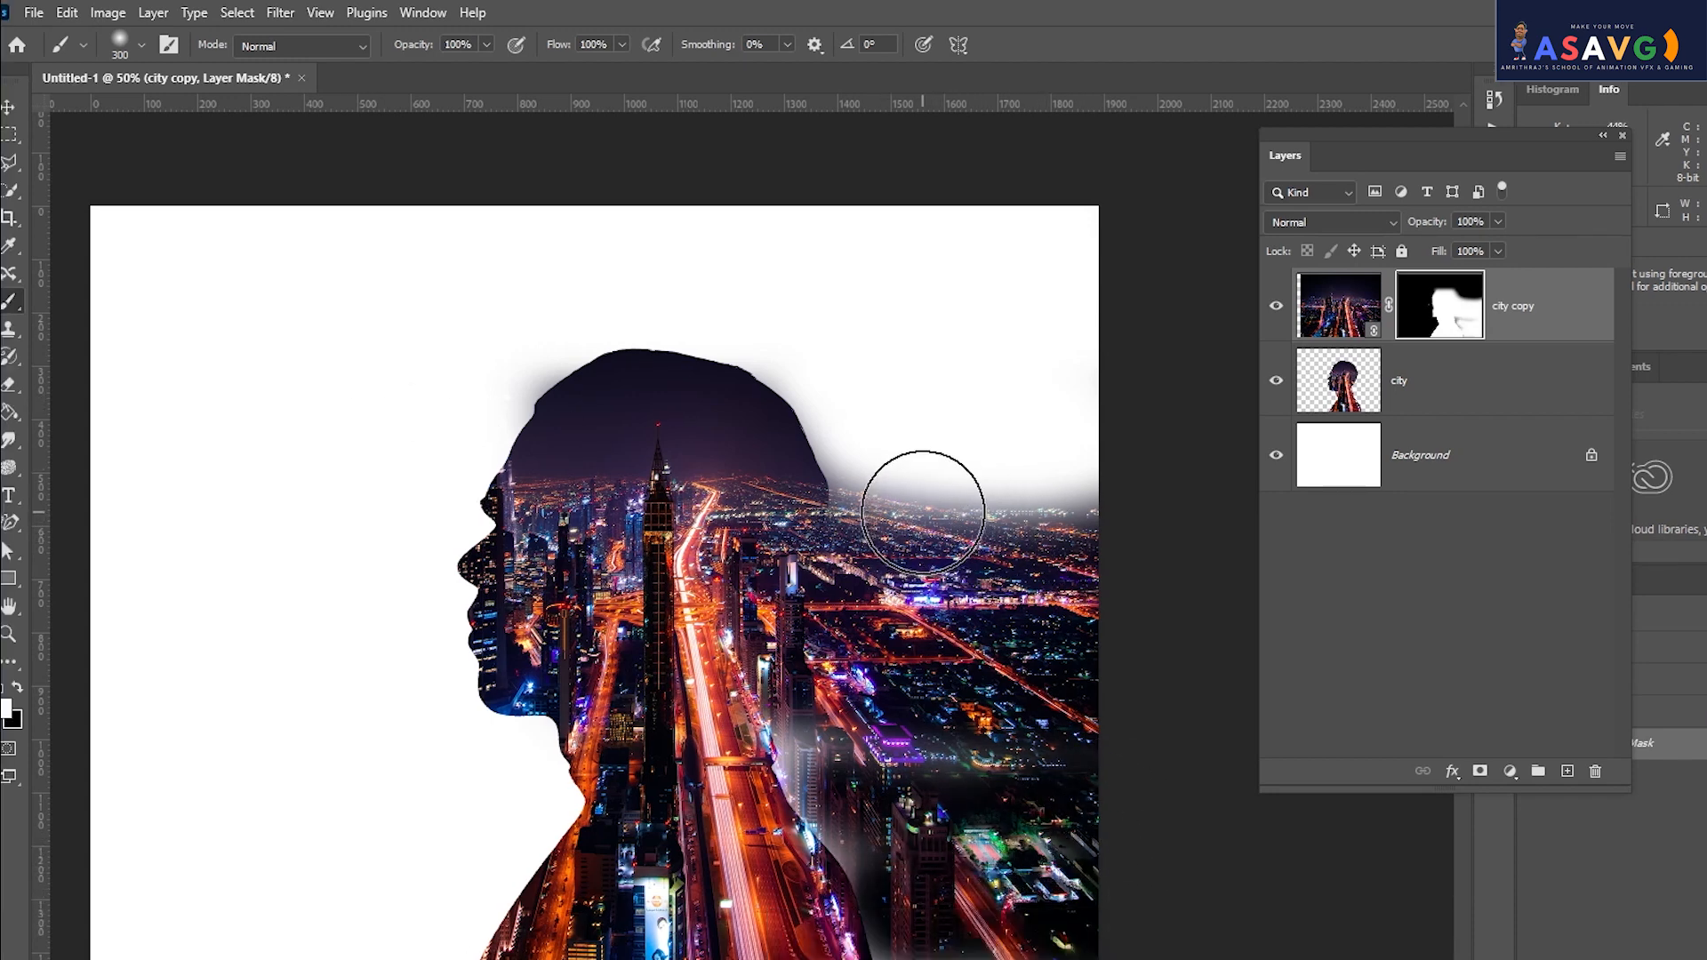
# Compare the city copy's black-and-white mask with the normal image by viewing them alternately.
pyautogui.keyDown('alt'); pyautogui.click(1447, 309); pyautogui.keyUp('alt')
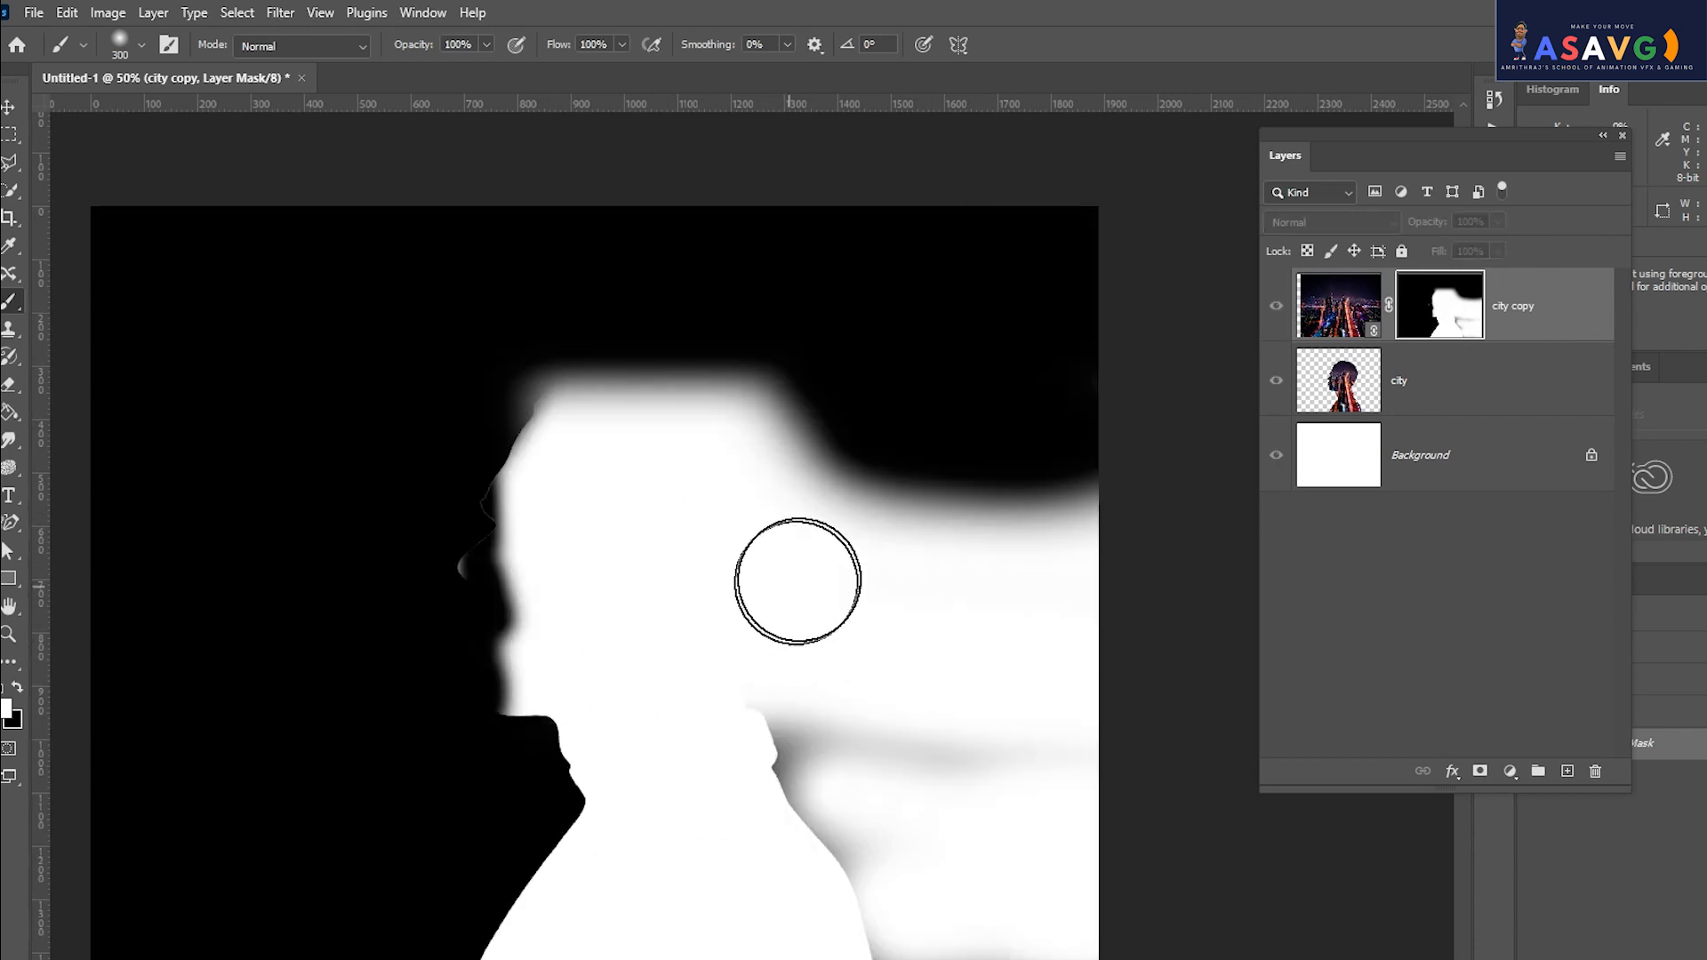
pyautogui.keyDown('alt'); pyautogui.click(1447, 325); pyautogui.keyUp('alt')
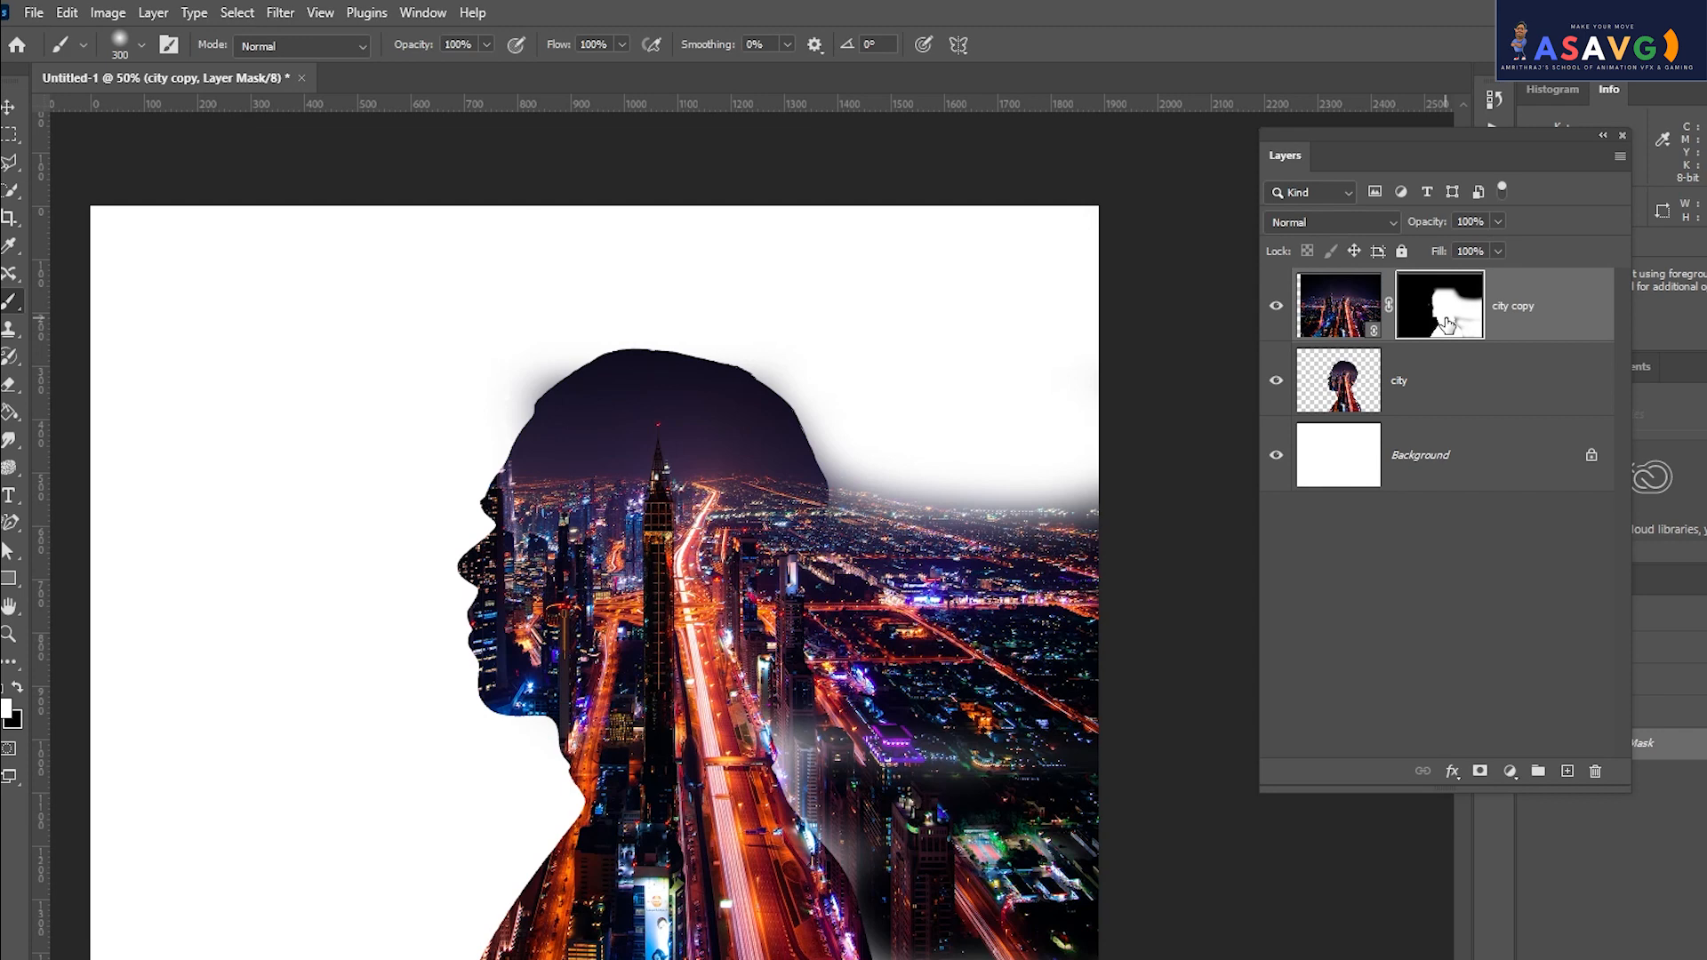
pyautogui.keyDown('alt'); pyautogui.click(1447, 324); pyautogui.keyUp('alt')
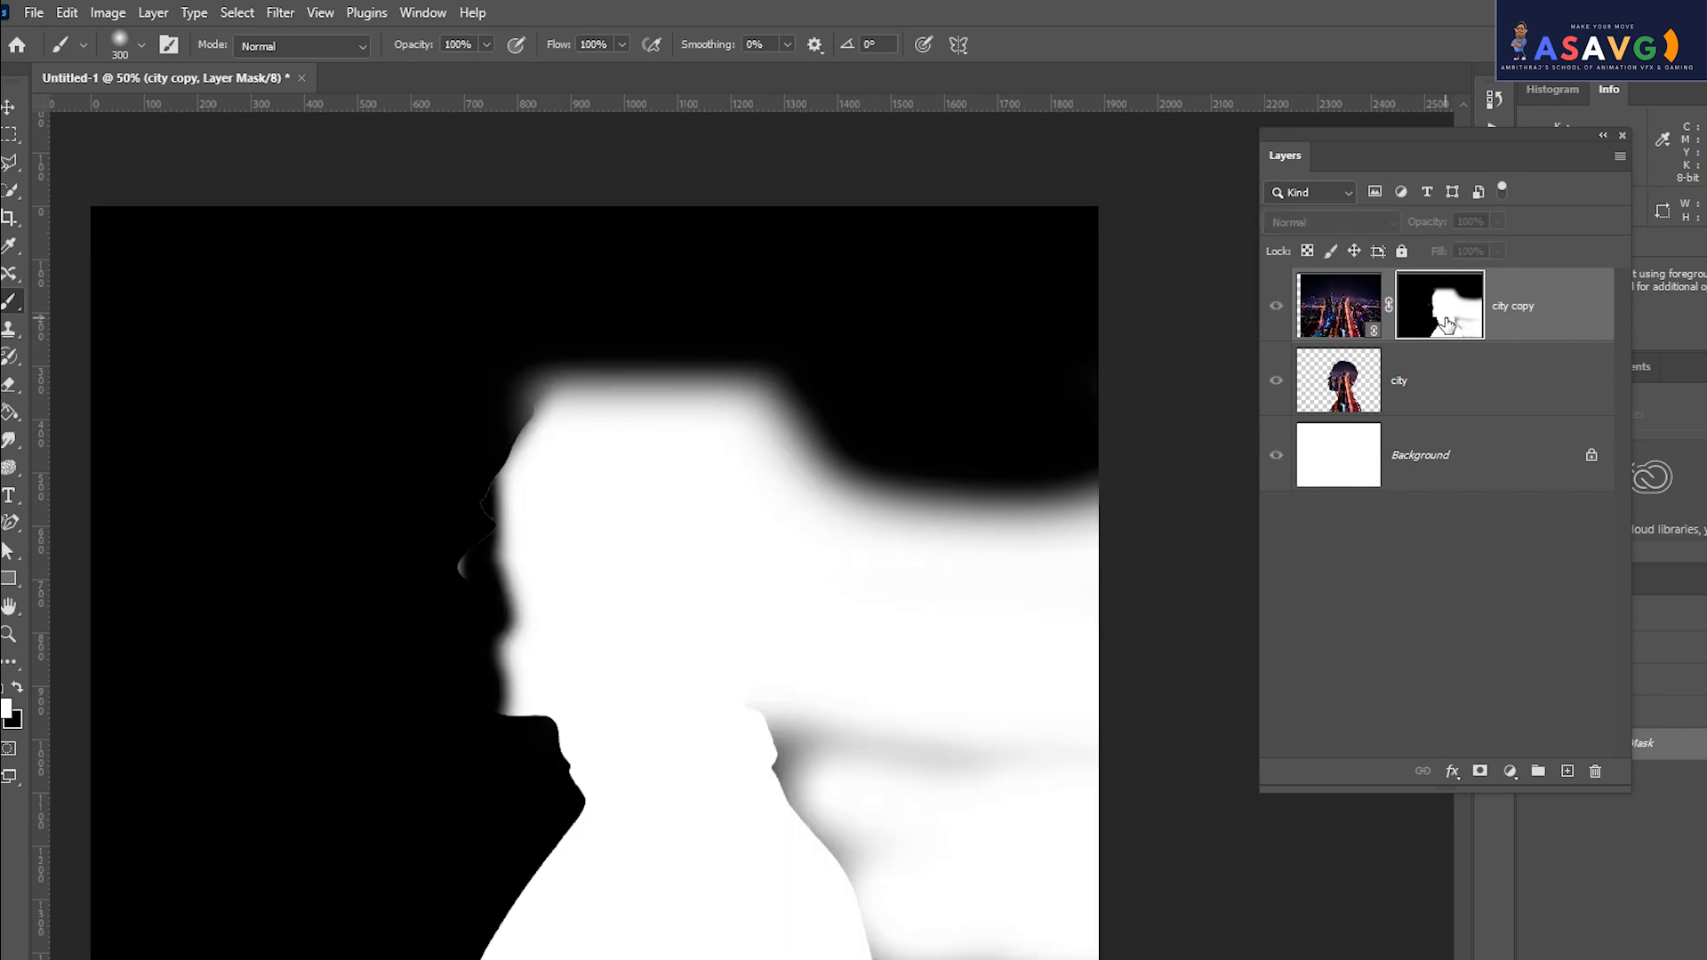
pyautogui.keyDown('alt'); pyautogui.click(1447, 325); pyautogui.keyUp('alt')
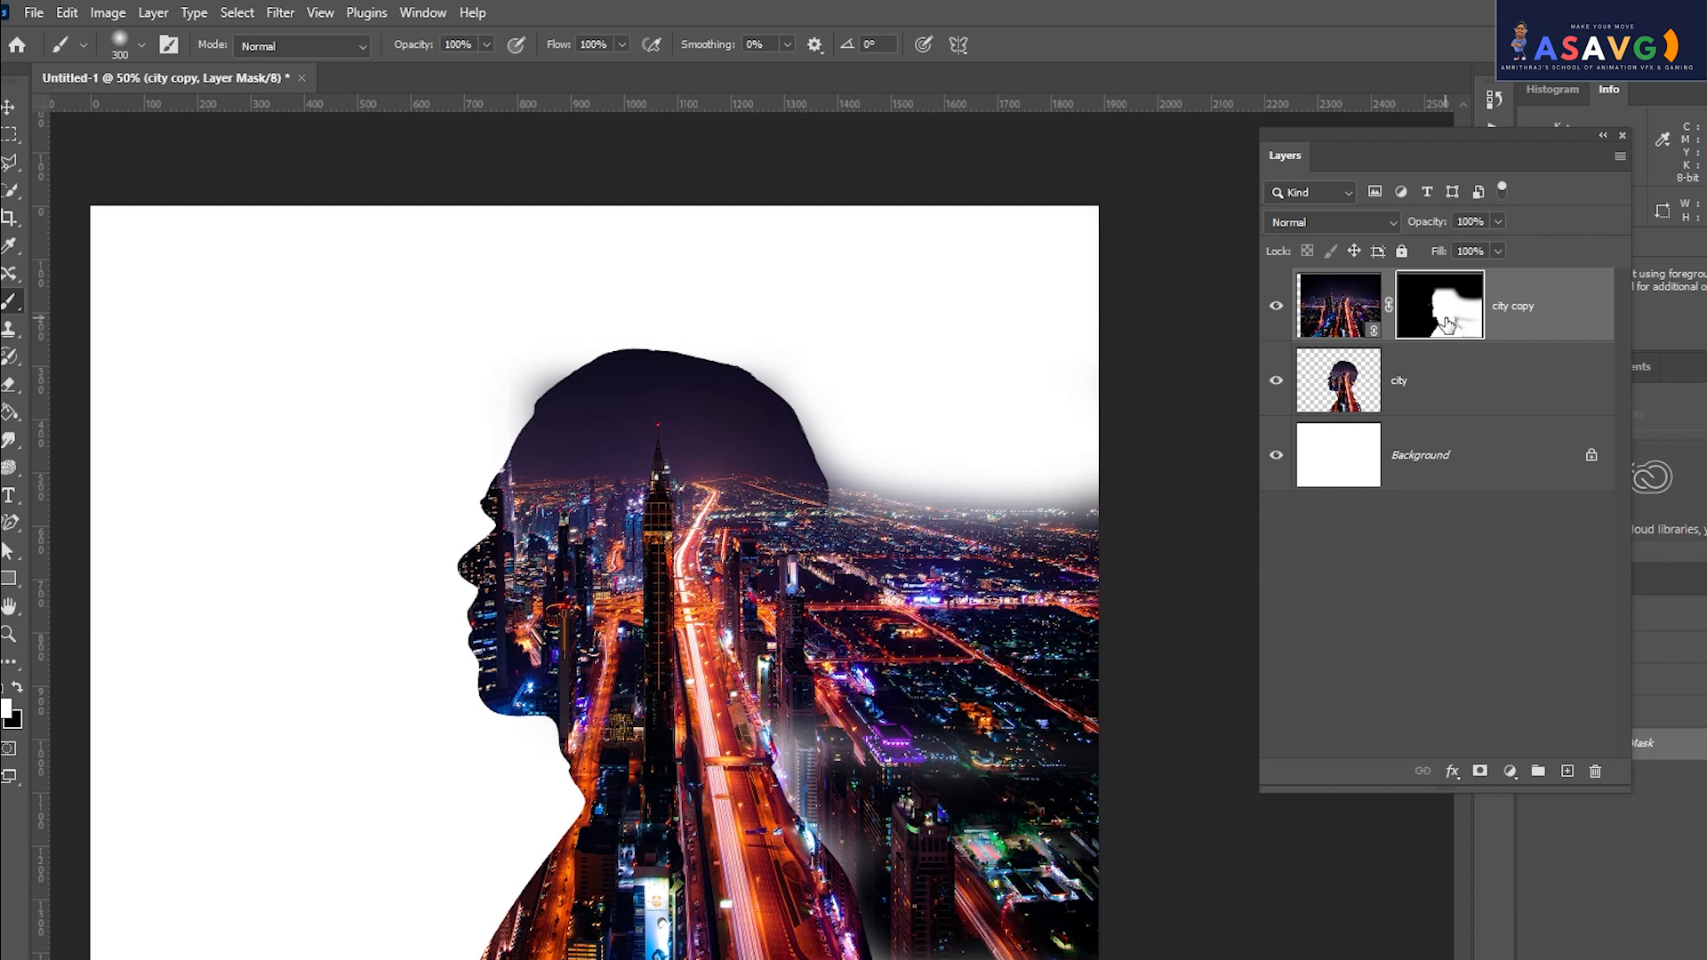
pyautogui.keyDown('alt'); pyautogui.click(1447, 325); pyautogui.keyUp('alt')
pyautogui.keyDown('alt'); pyautogui.click(1448, 325); pyautogui.keyUp('alt')
pyautogui.keyDown('alt'); pyautogui.click(1448, 325); pyautogui.keyUp('alt')
pyautogui.keyDown('alt'); pyautogui.click(1447, 324); pyautogui.keyUp('alt')
# Hide the Background layer and paint the grey patches behind the neck white in the city copy's mask view.
pyautogui.click(1277, 457)
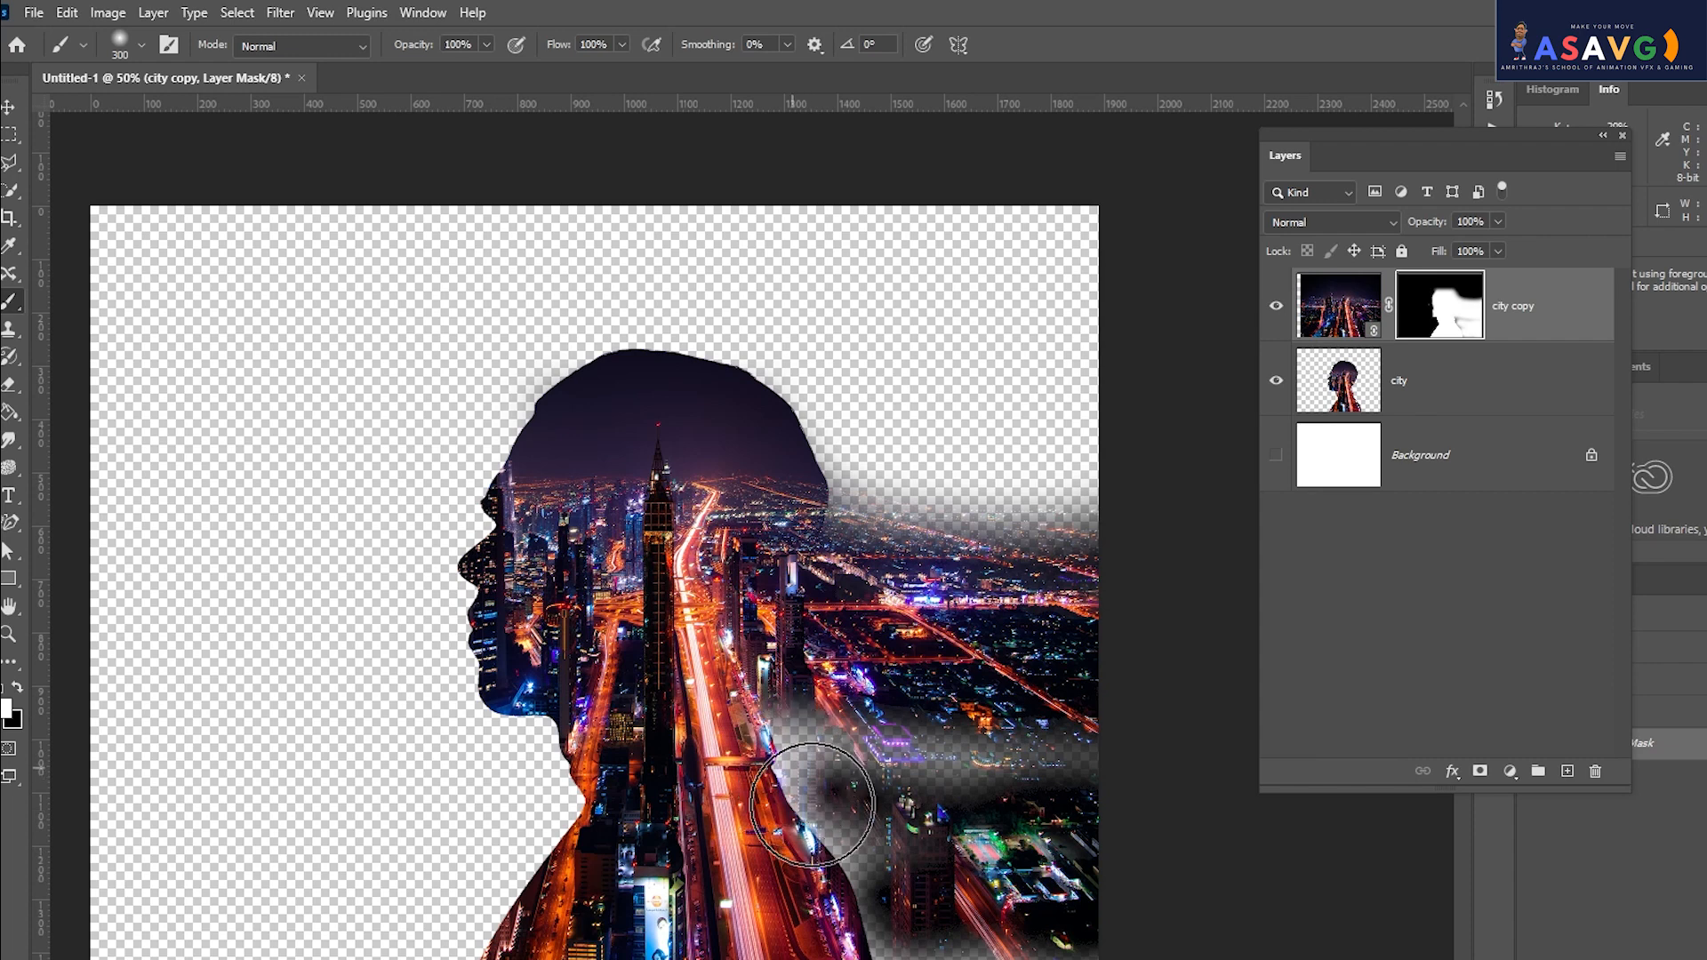
pyautogui.keyDown('alt'); pyautogui.click(1439, 317); pyautogui.keyUp('alt')
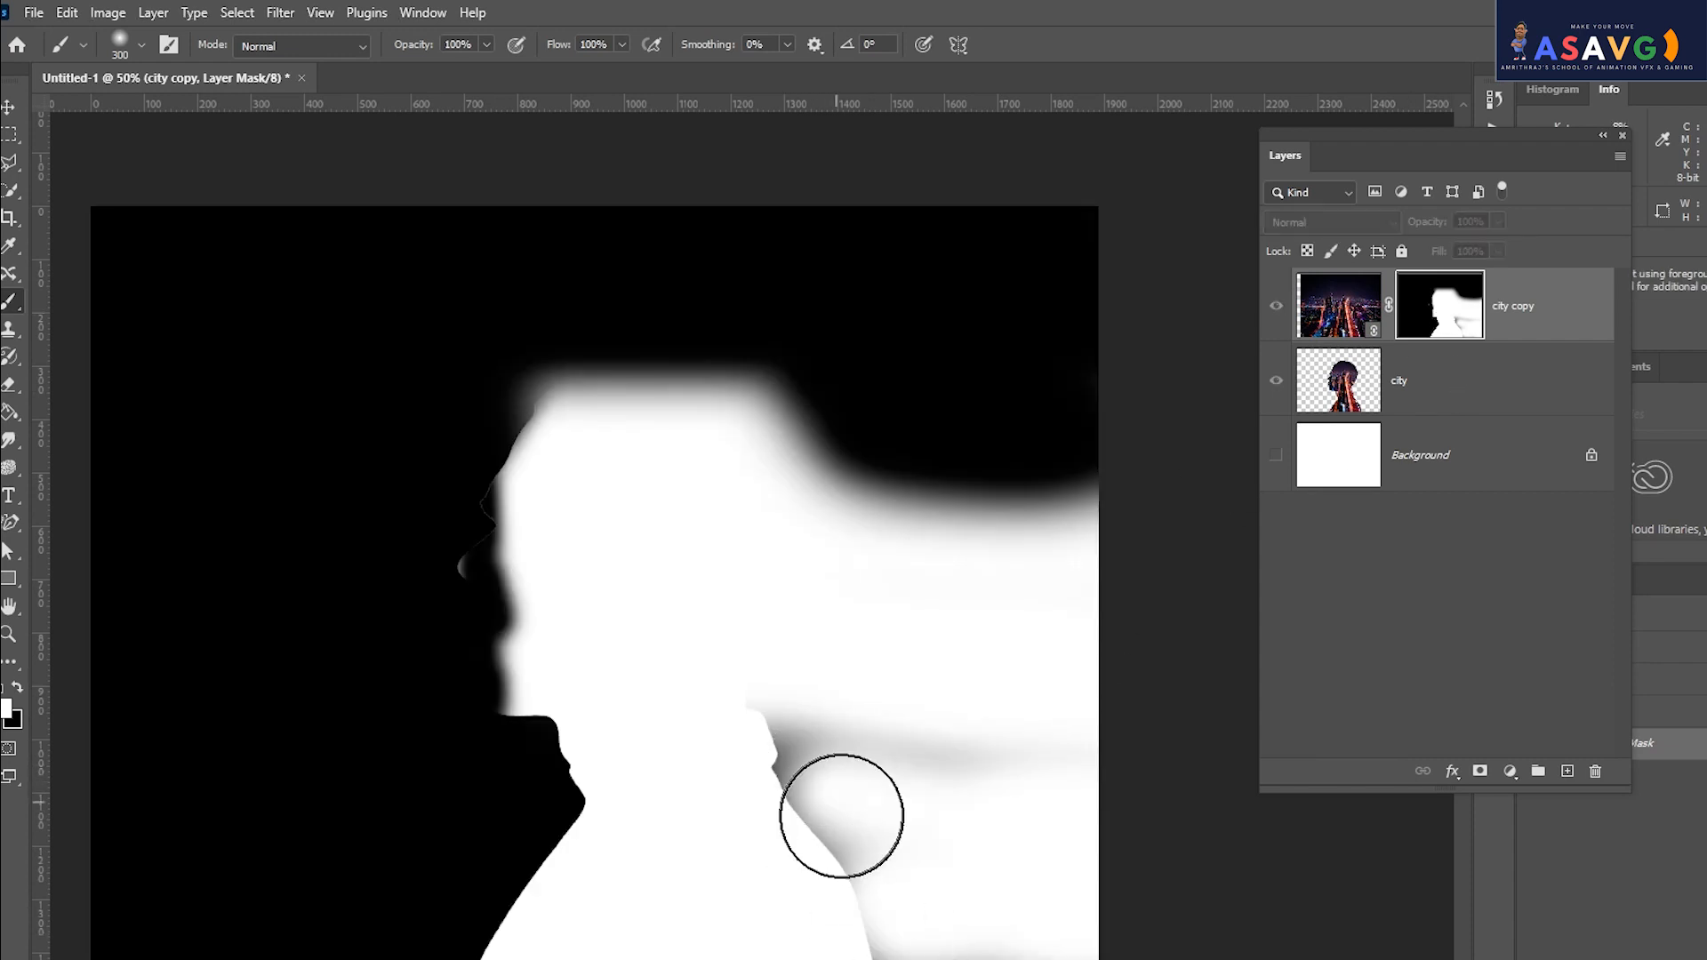
pyautogui.keyDown('alt'); pyautogui.click(1419, 318); pyautogui.keyUp('alt')
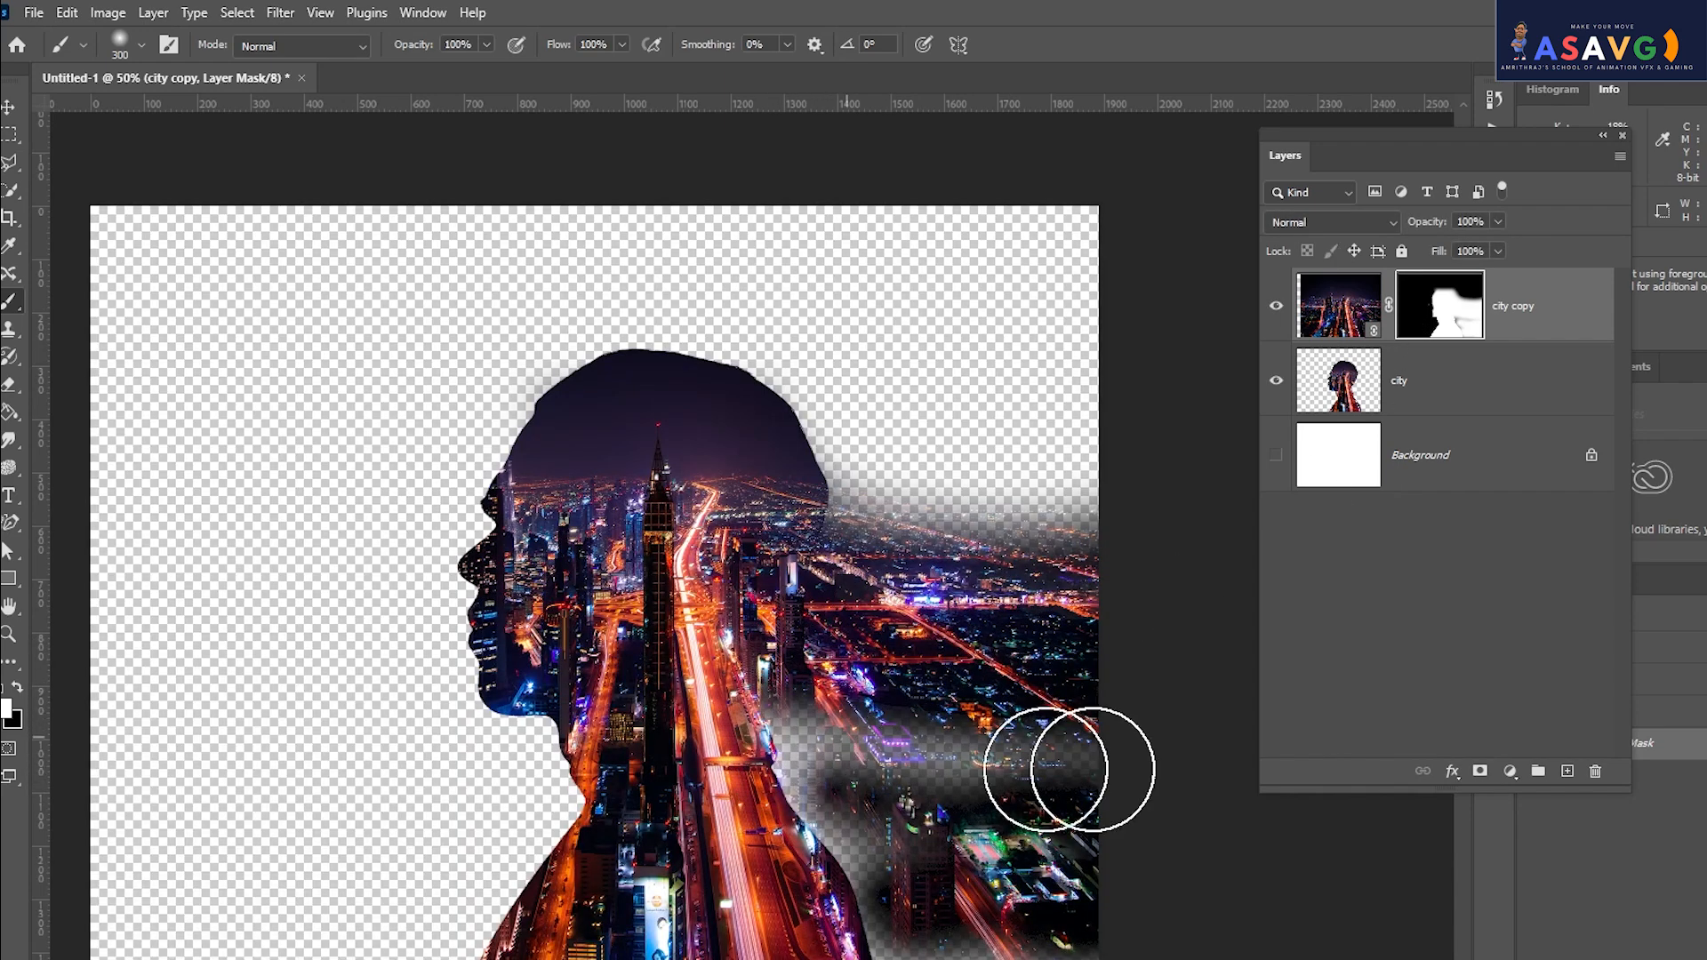
pyautogui.keyDown('alt'); pyautogui.click(1449, 333); pyautogui.keyUp('alt')
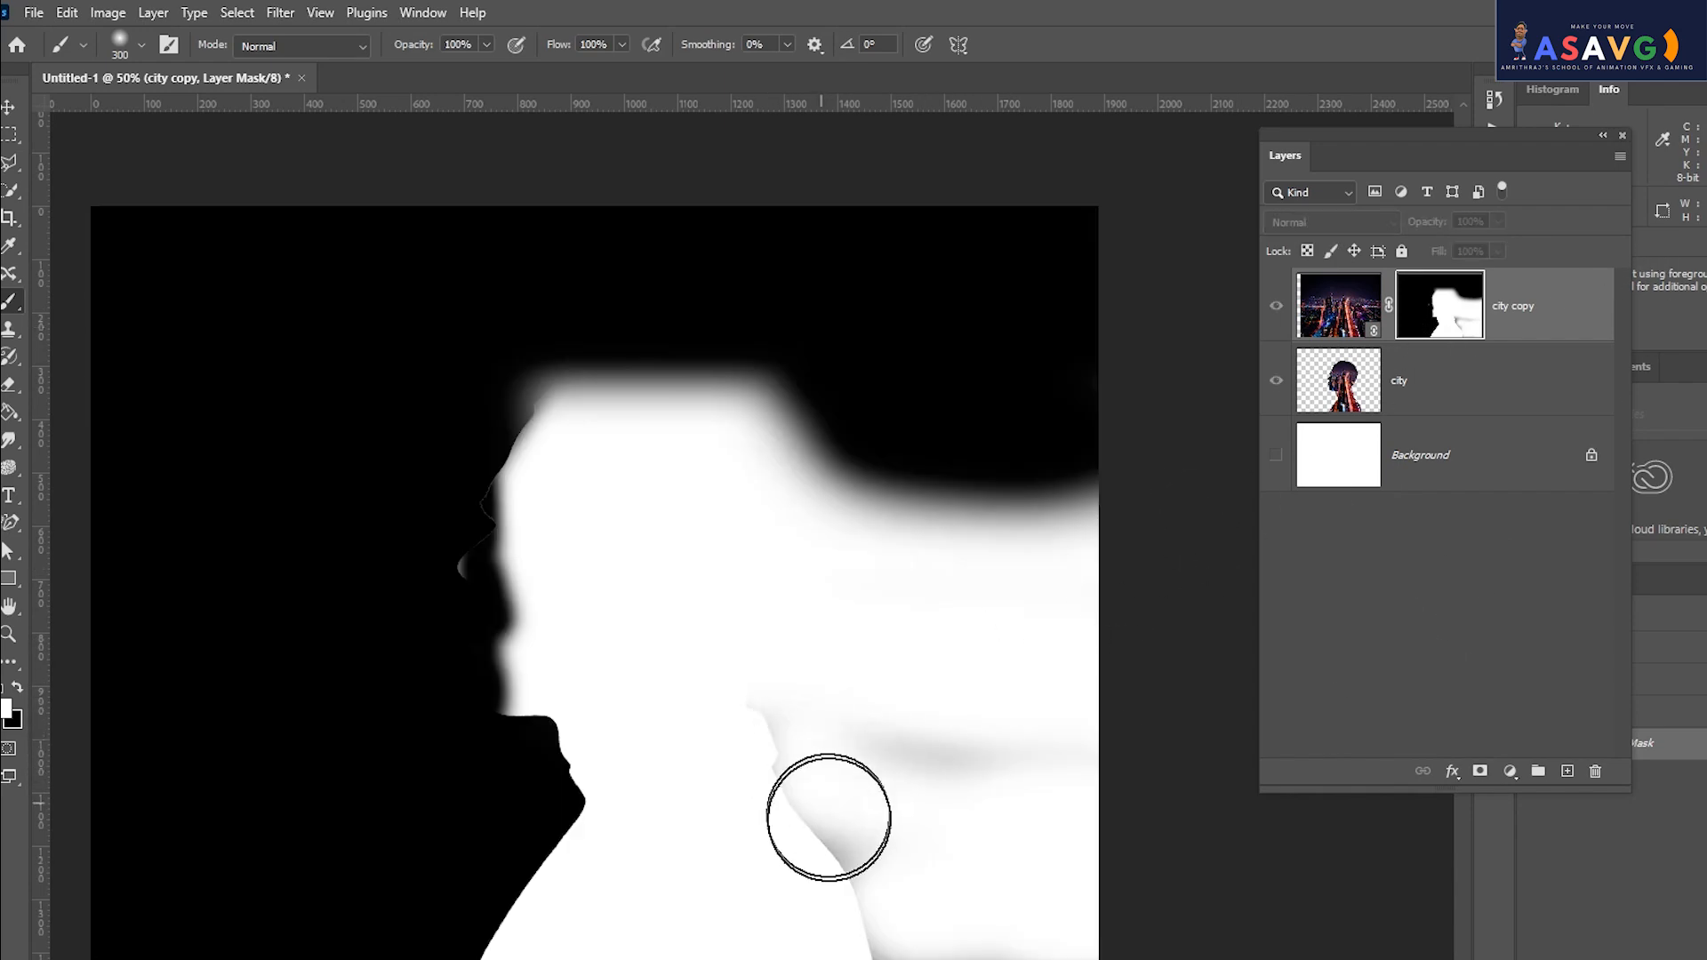
pyautogui.moveTo(944, 807)
pyautogui.mouseDown()
pyautogui.moveTo(979, 706)
pyautogui.moveTo(996, 705)
pyautogui.moveTo(793, 671)
pyautogui.moveTo(731, 737)
pyautogui.moveTo(608, 467)
pyautogui.moveTo(723, 660)
pyautogui.mouseUp()
pyautogui.keyDown('alt'); pyautogui.click(1476, 326); pyautogui.keyUp('alt')
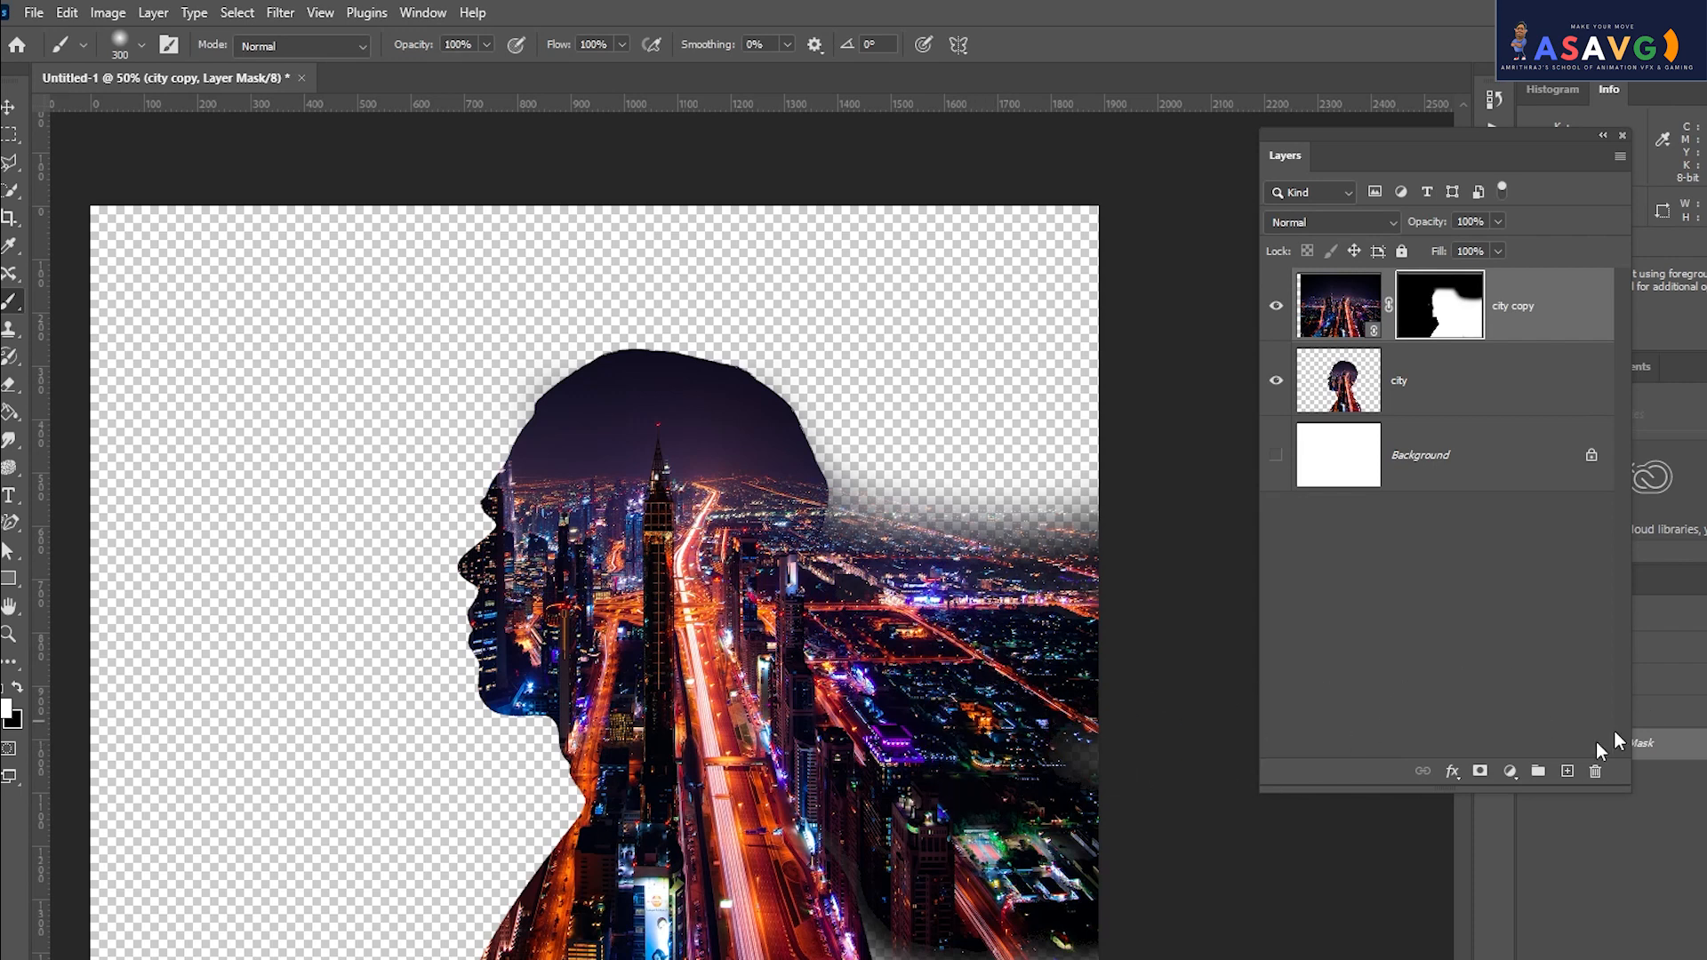
# Add a gradient fill layer using the last Pinks preset, running from pale blue to magenta.
pyautogui.click(1511, 772)
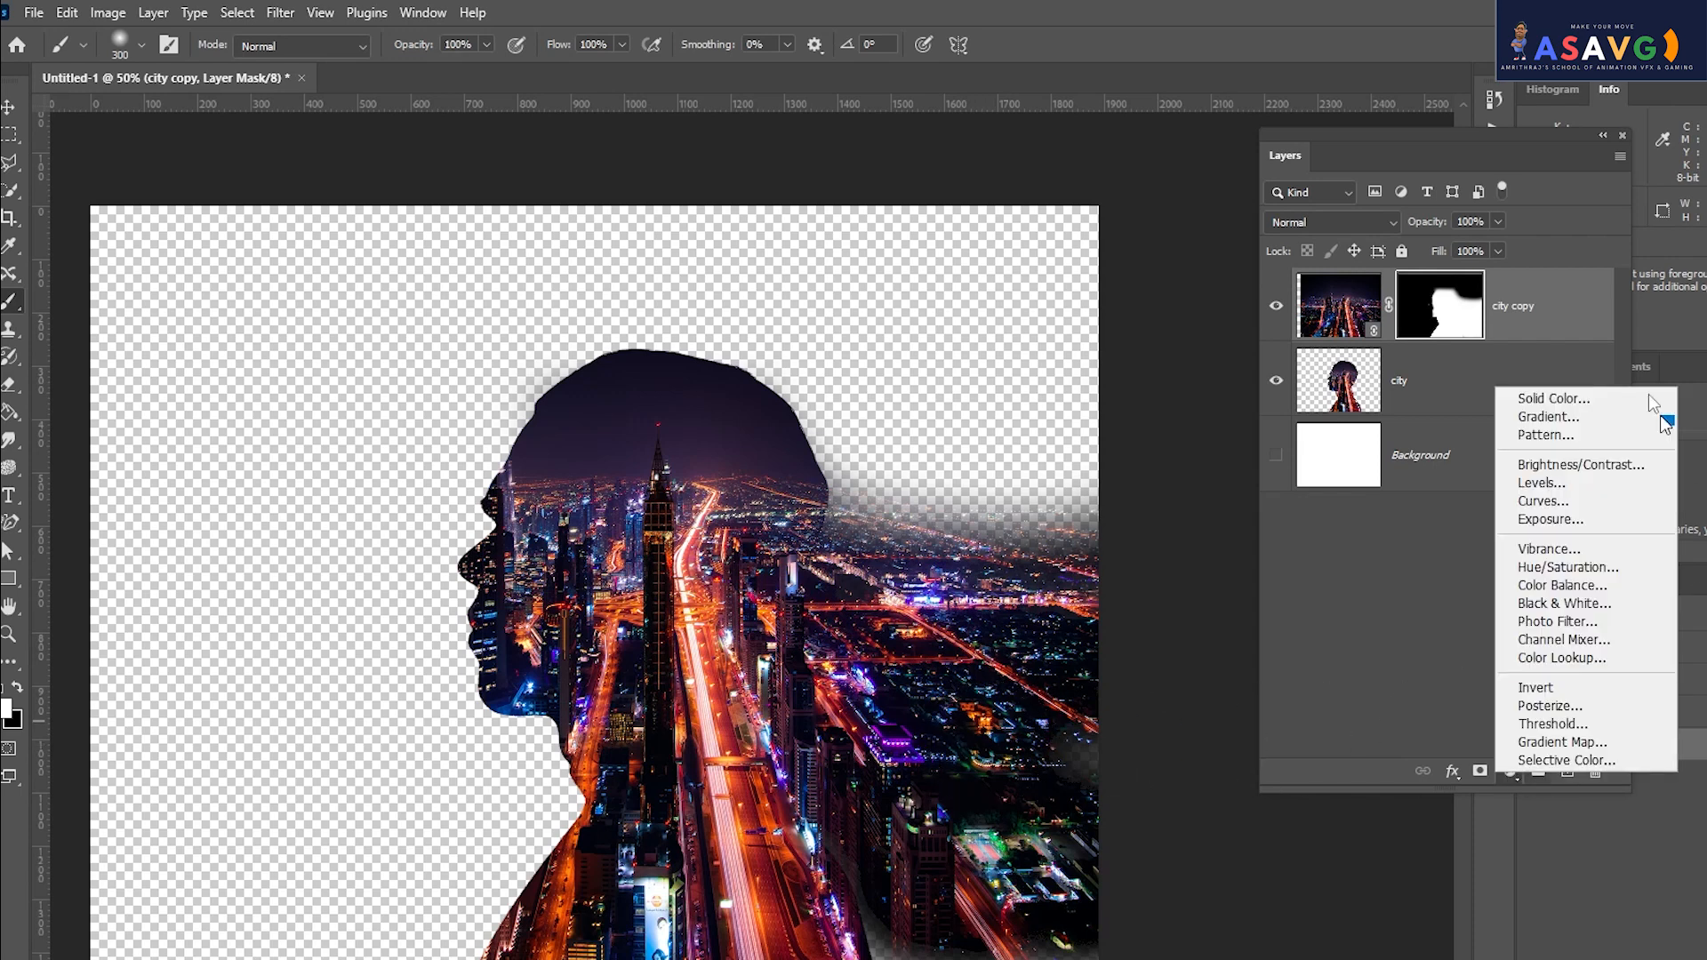
pyautogui.click(1569, 420)
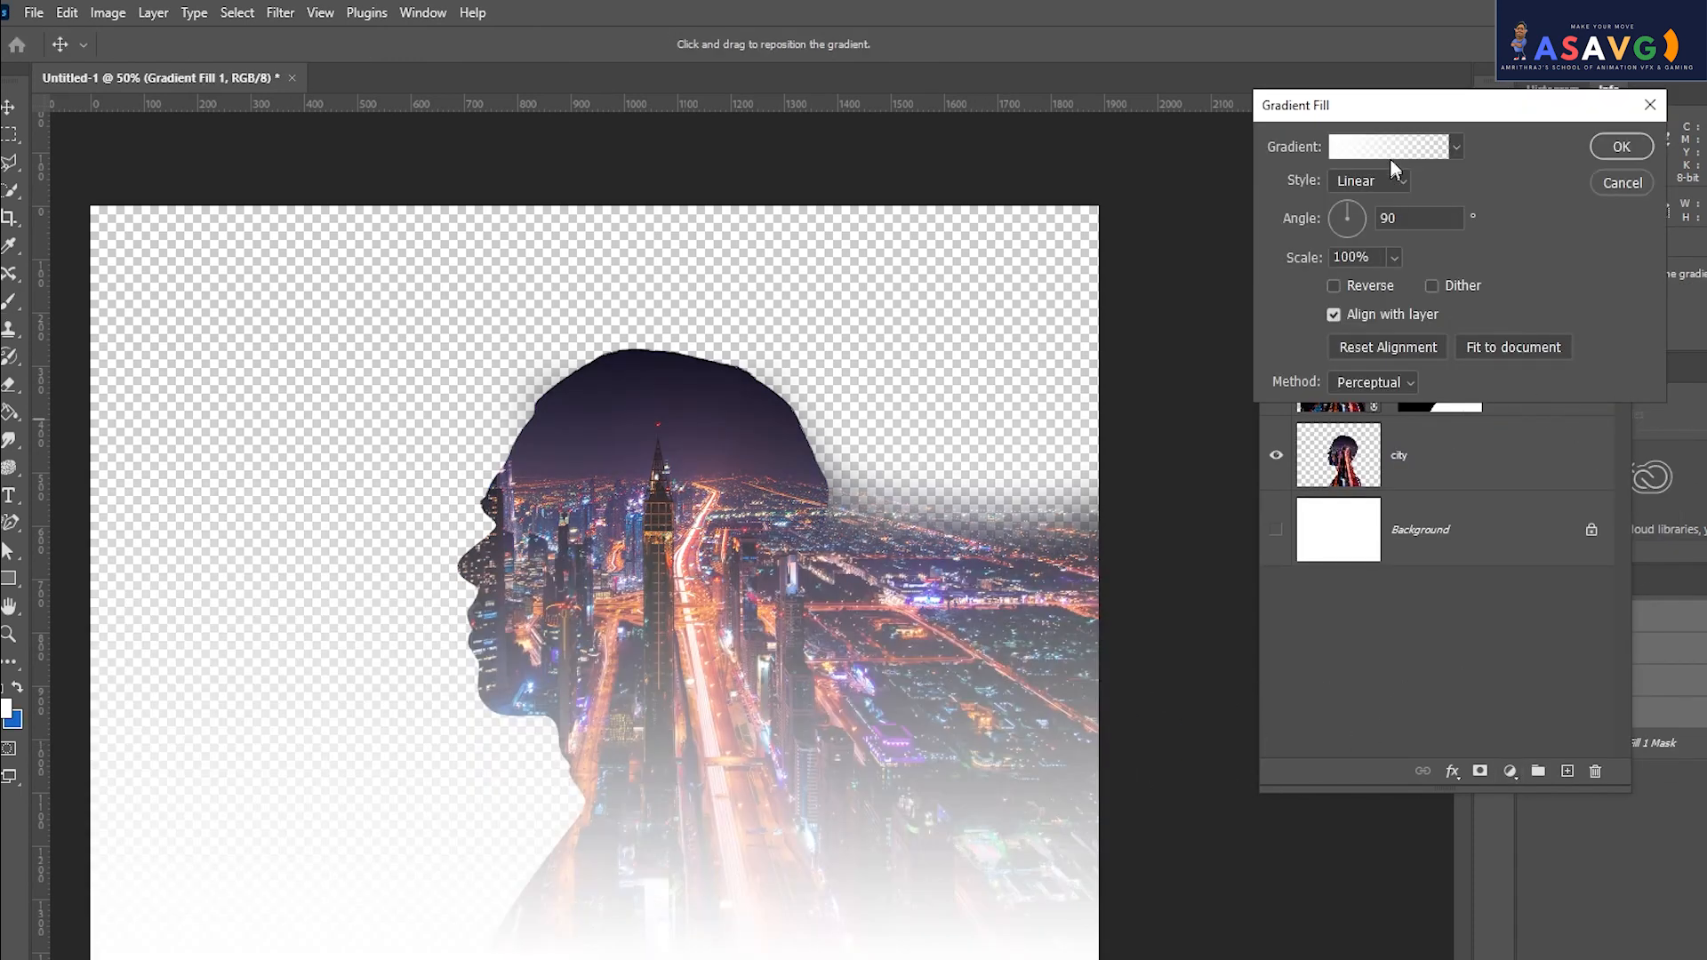
pyautogui.click(1390, 153)
pyautogui.click(978, 246)
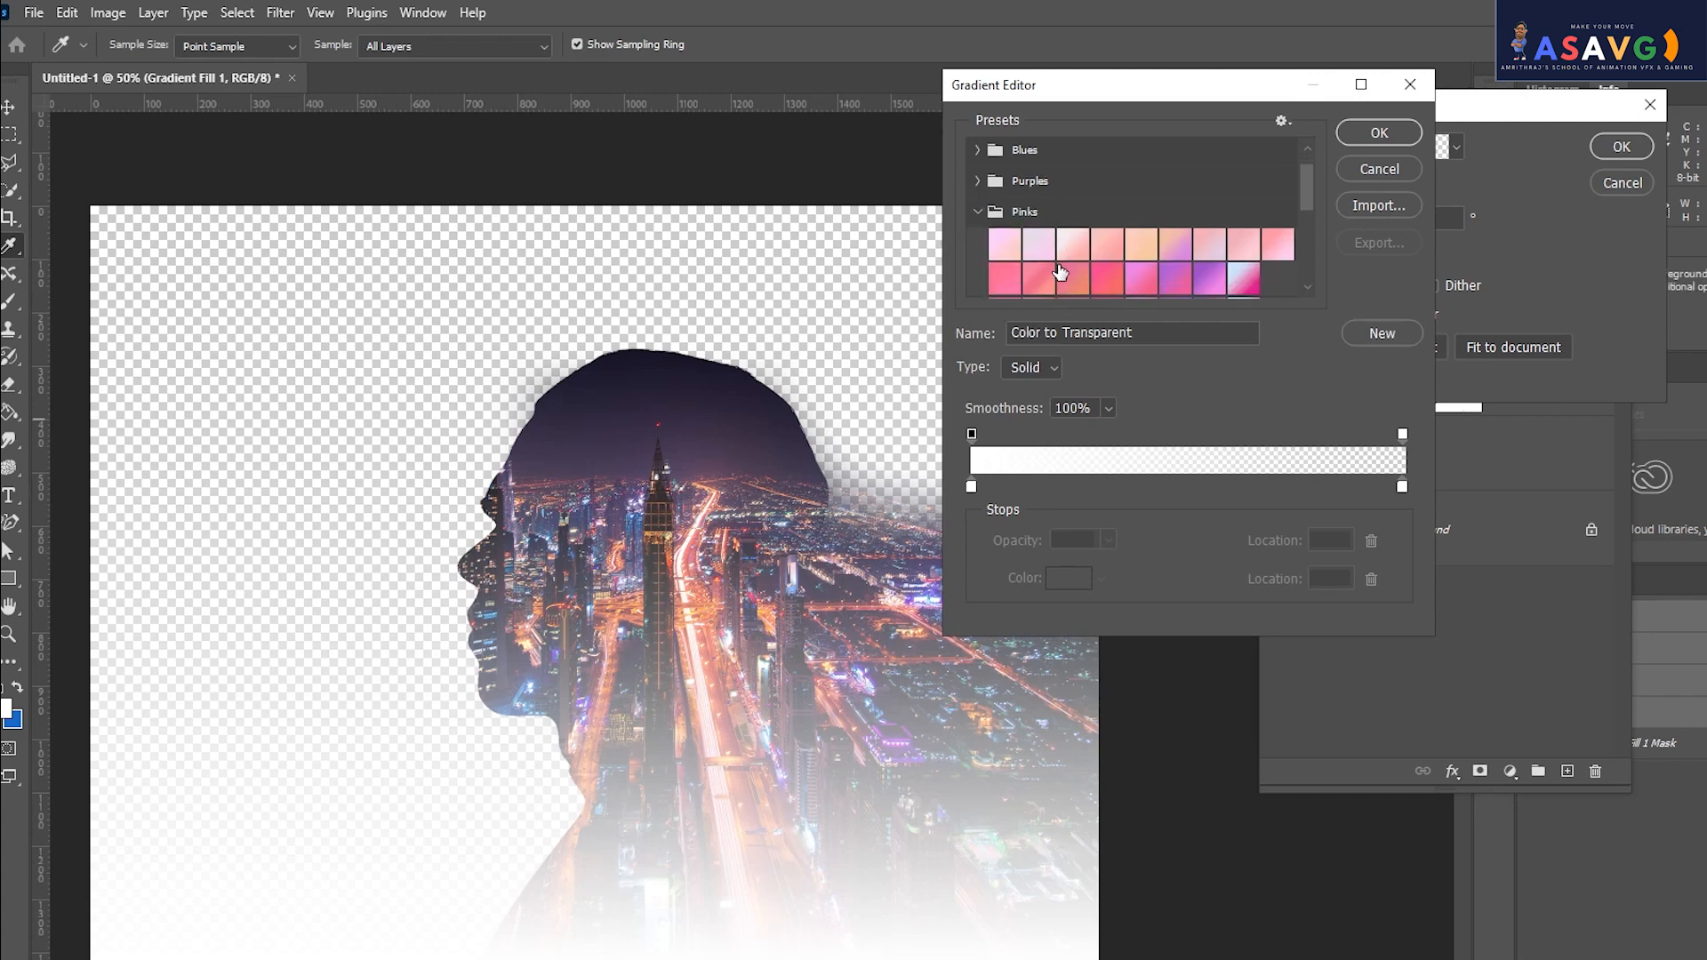
pyautogui.scroll(-1, 1076, 303)
pyautogui.click(1016, 246)
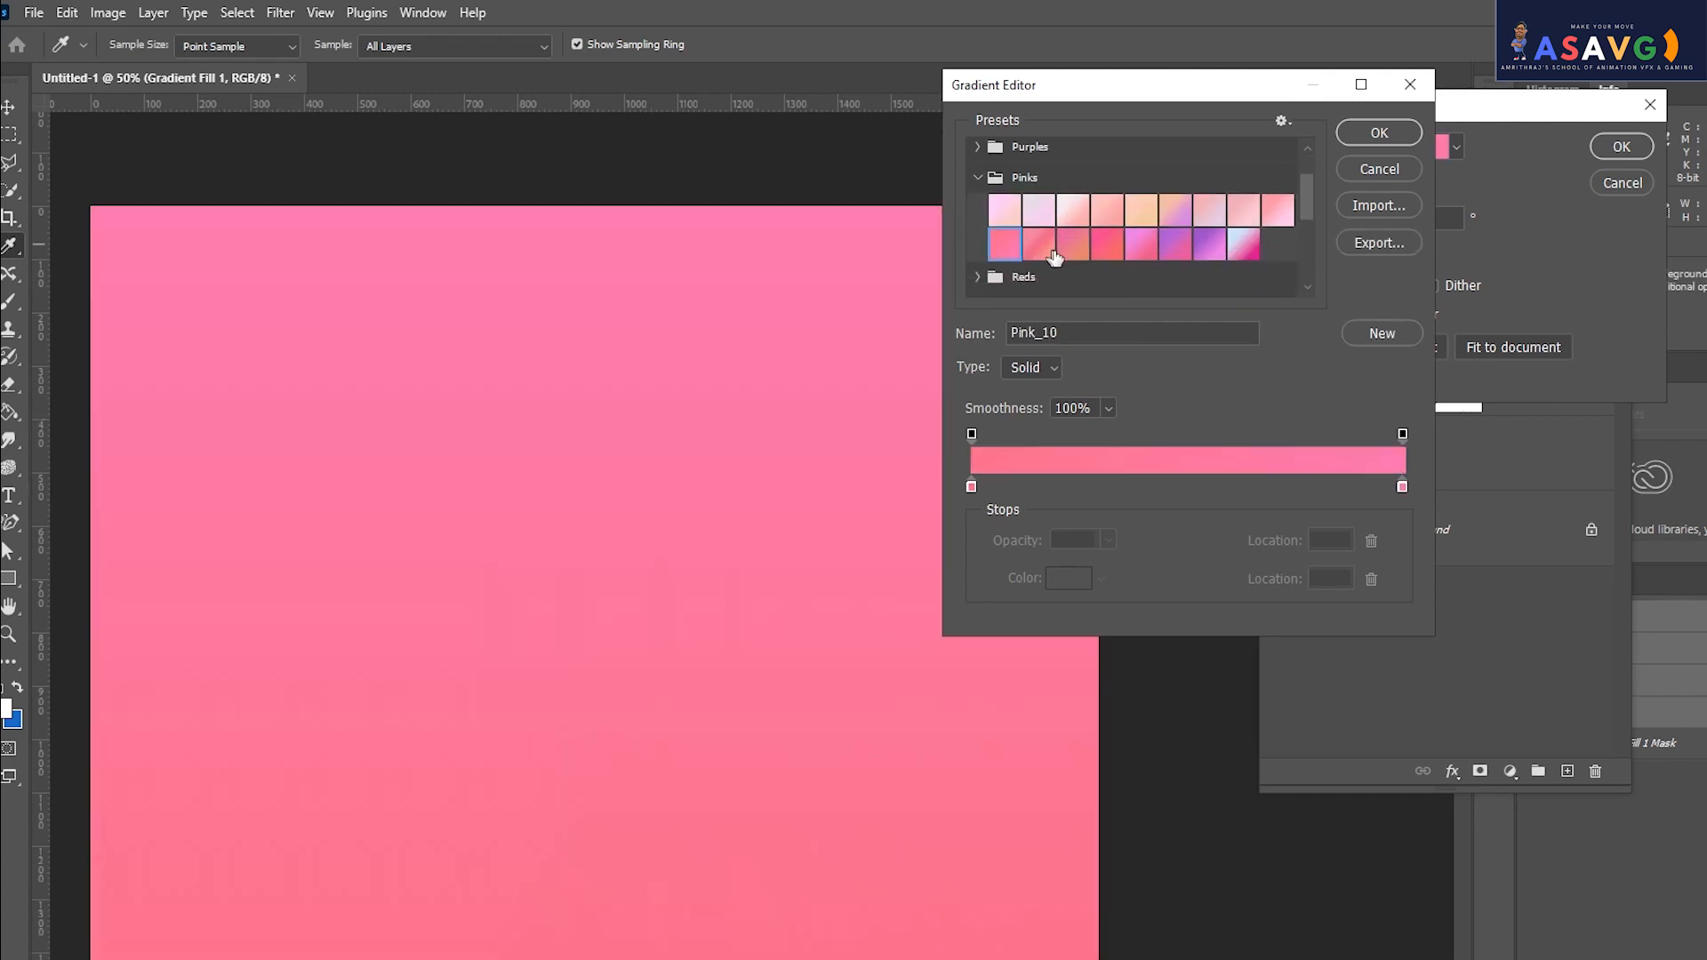
pyautogui.click(1073, 245)
pyautogui.click(1211, 247)
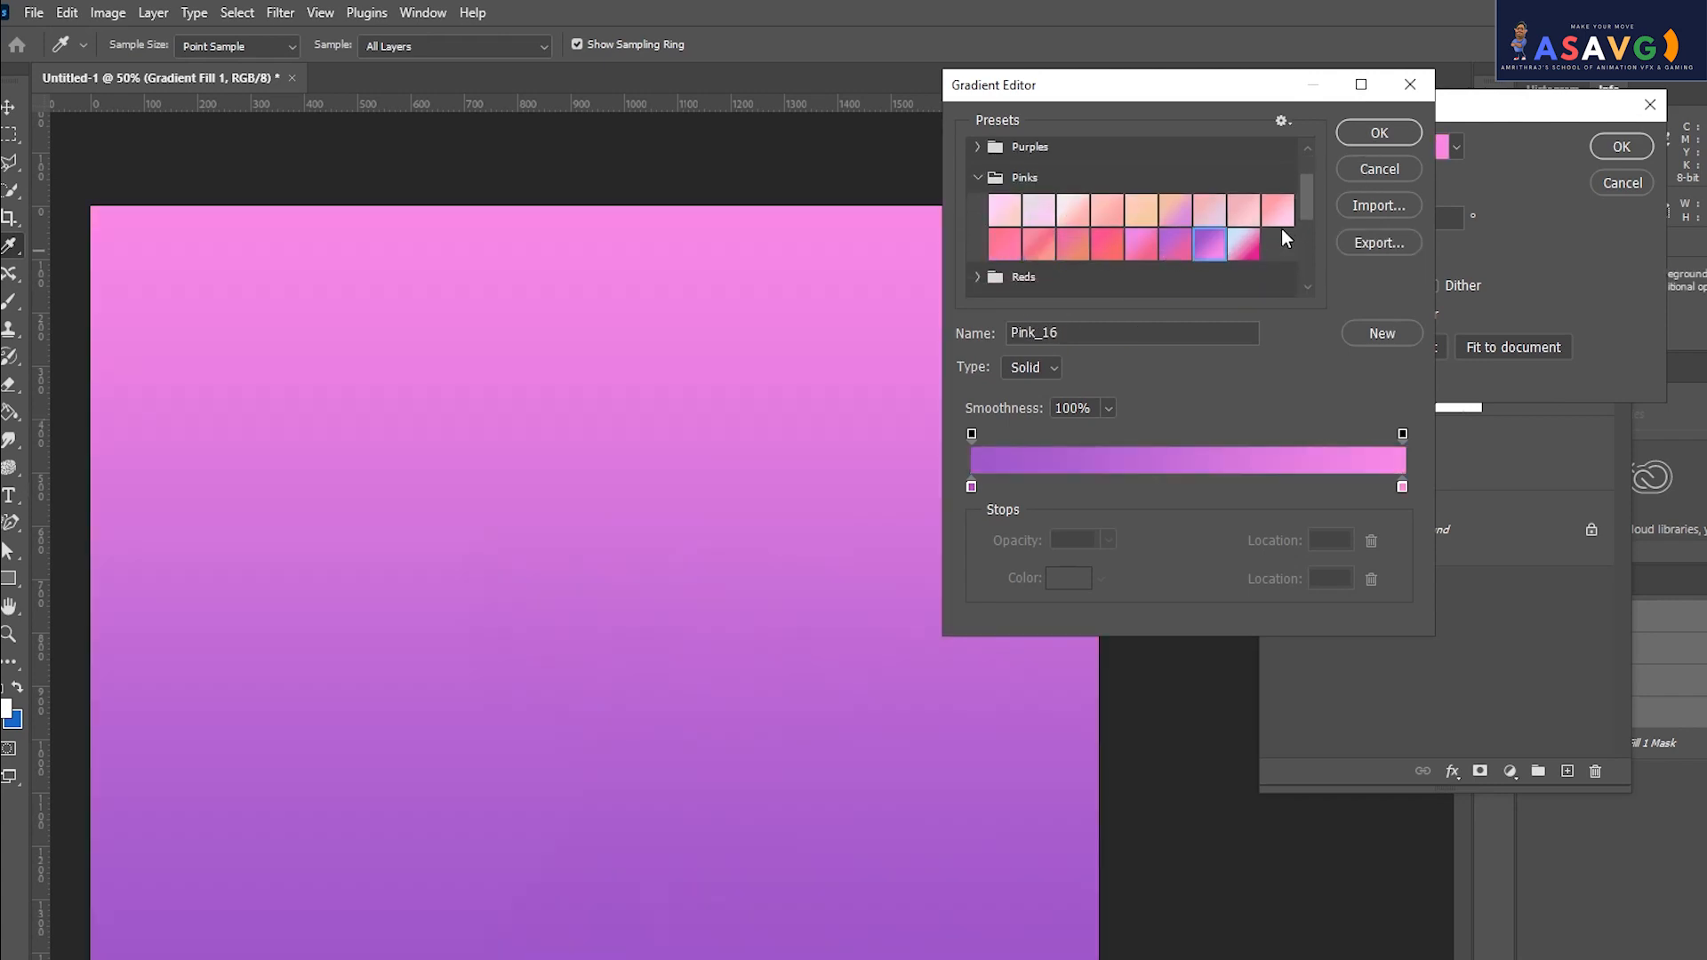
pyautogui.click(1245, 246)
pyautogui.click(1410, 132)
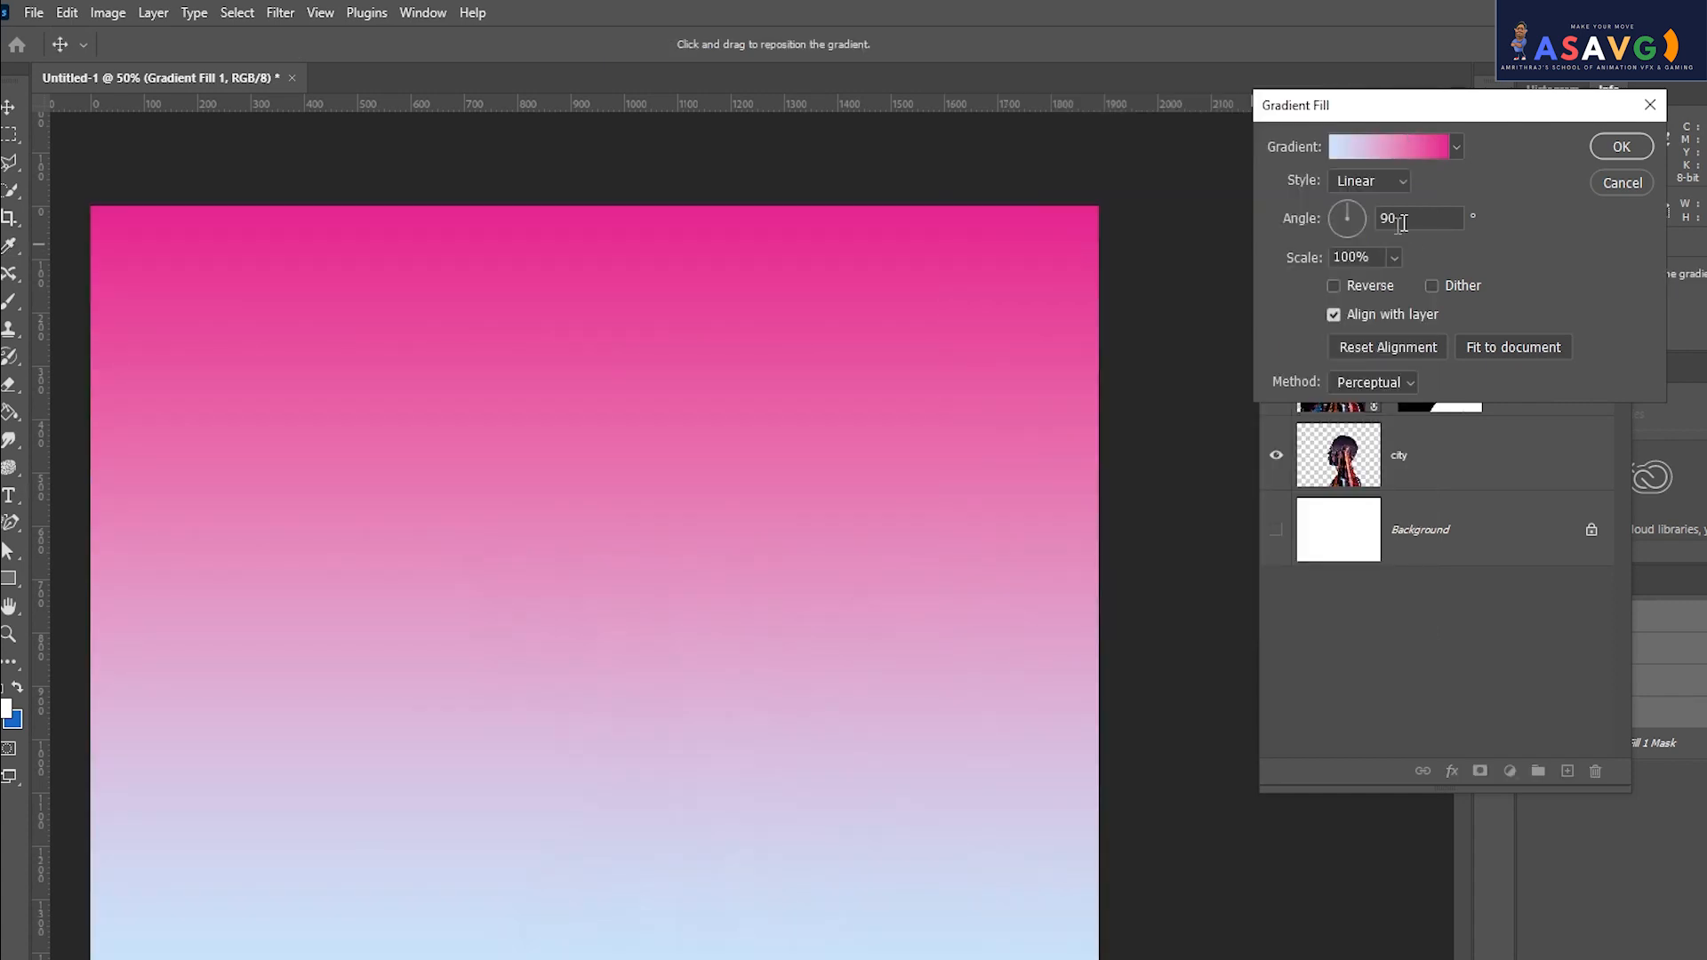
# Try the Angle gradient style, then set the style to Radial and apply the gradient fill.
pyautogui.click(1370, 185)
pyautogui.click(1357, 236)
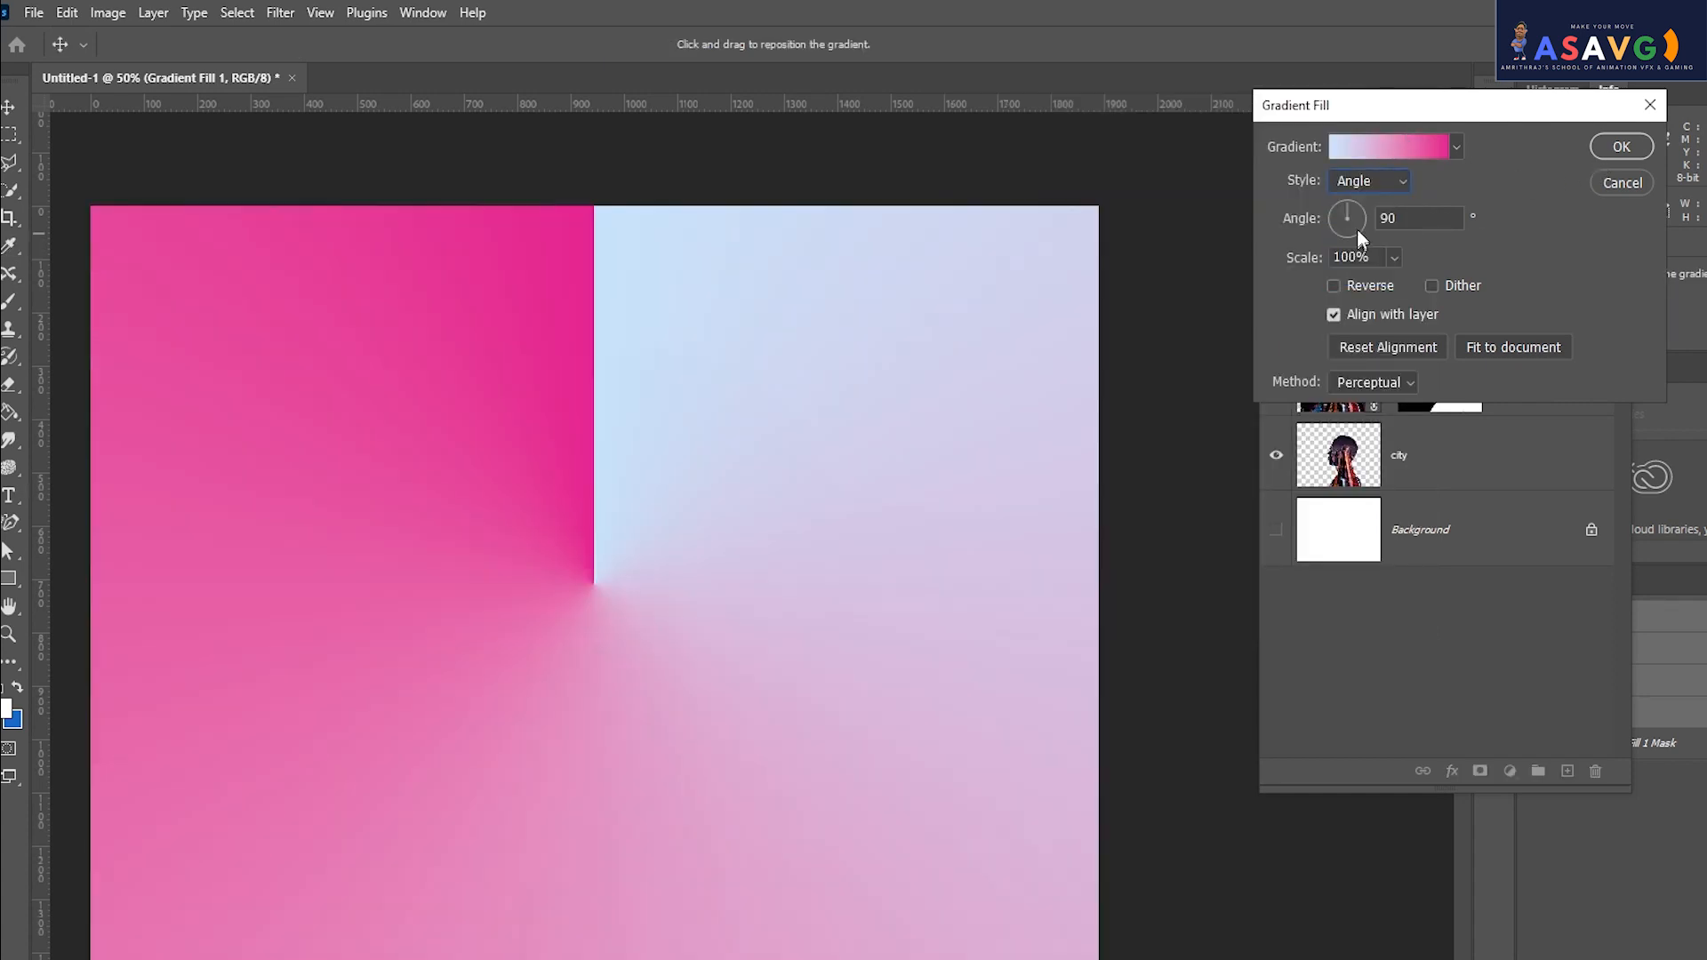
pyautogui.click(1366, 185)
pyautogui.click(1360, 219)
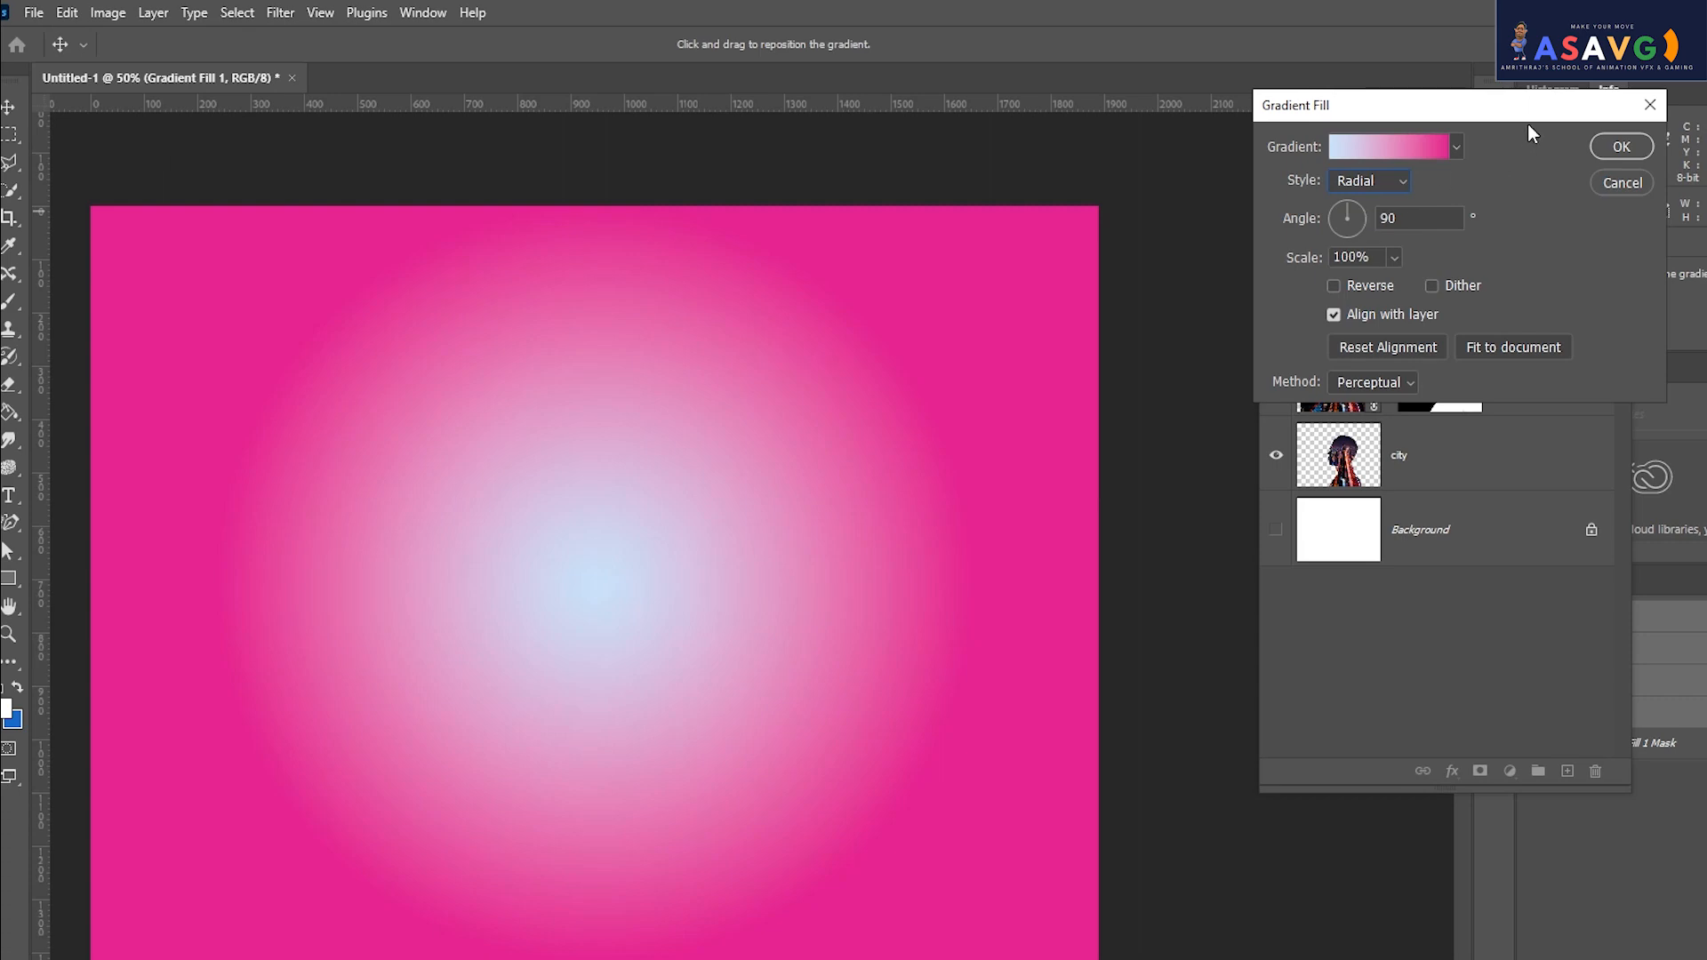
pyautogui.click(1636, 149)
# Move the gradient fill layer below the city layer, keeping city copy at the top of the stack.
pyautogui.moveTo(1336, 326); pyautogui.dragTo(1340, 555)
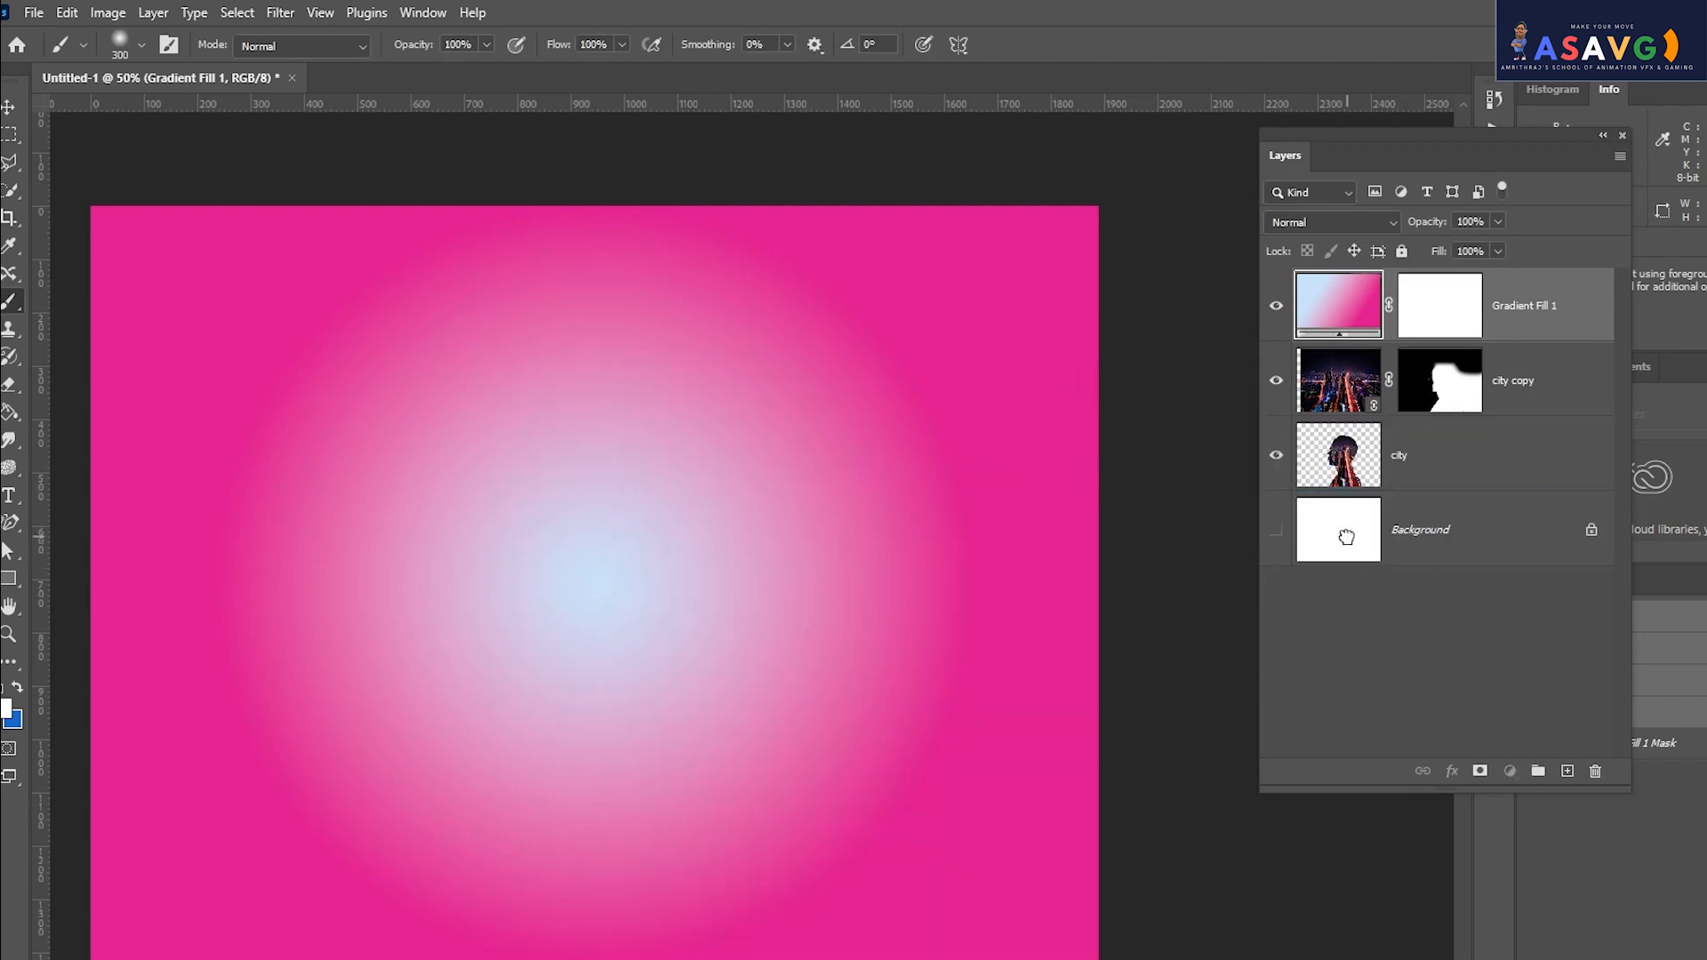
pyautogui.moveTo(1353, 410); pyautogui.dragTo(1333, 481)
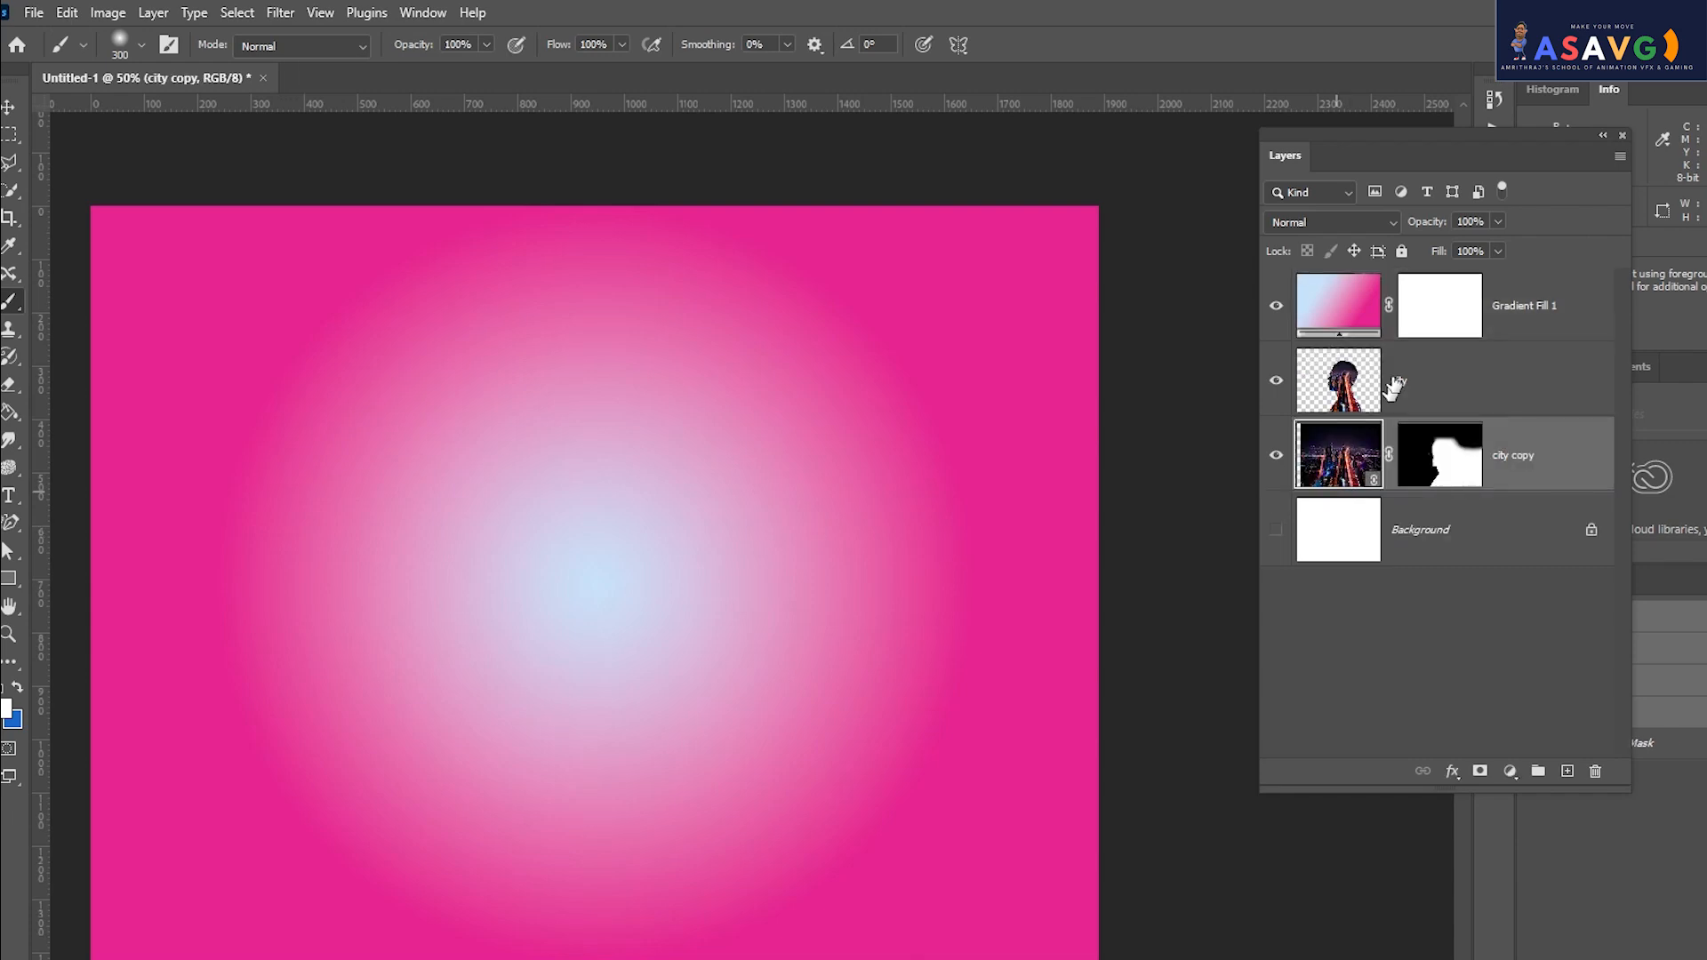
pyautogui.moveTo(1394, 386); pyautogui.dragTo(1346, 423)
pyautogui.moveTo(1337, 318); pyautogui.dragTo(1343, 516)
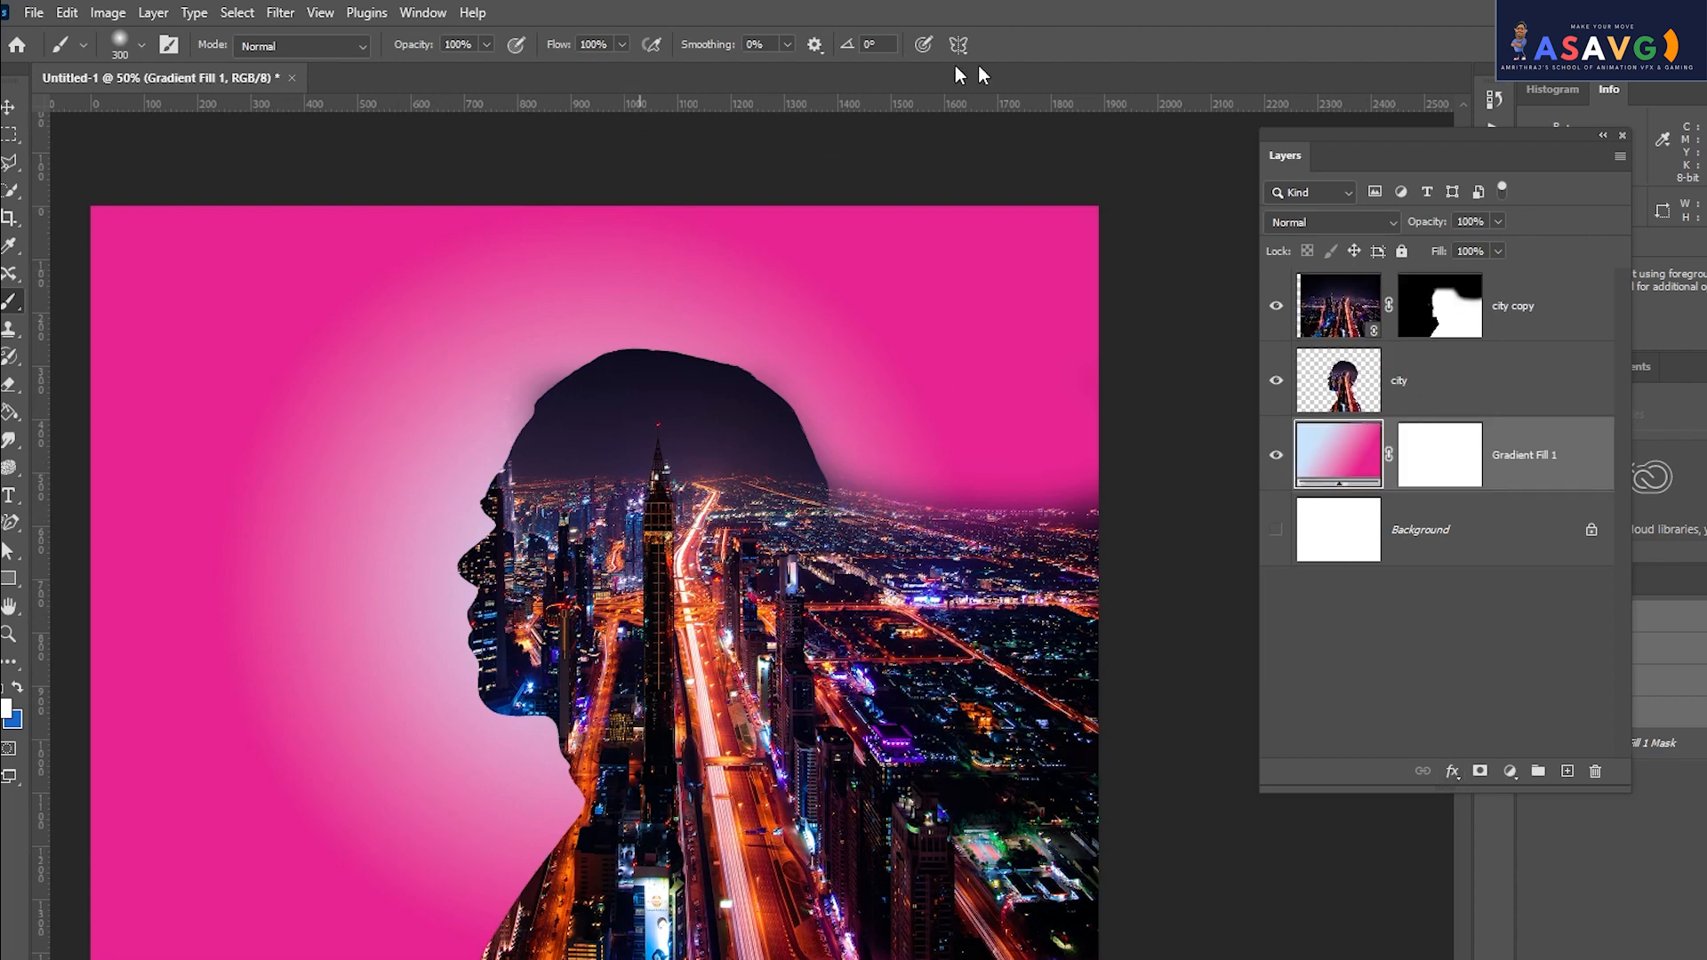
# On the city copy's mask, undo a trial white stroke above the skyline and paint black to hide the city behind the head.
pyautogui.click(1434, 313)
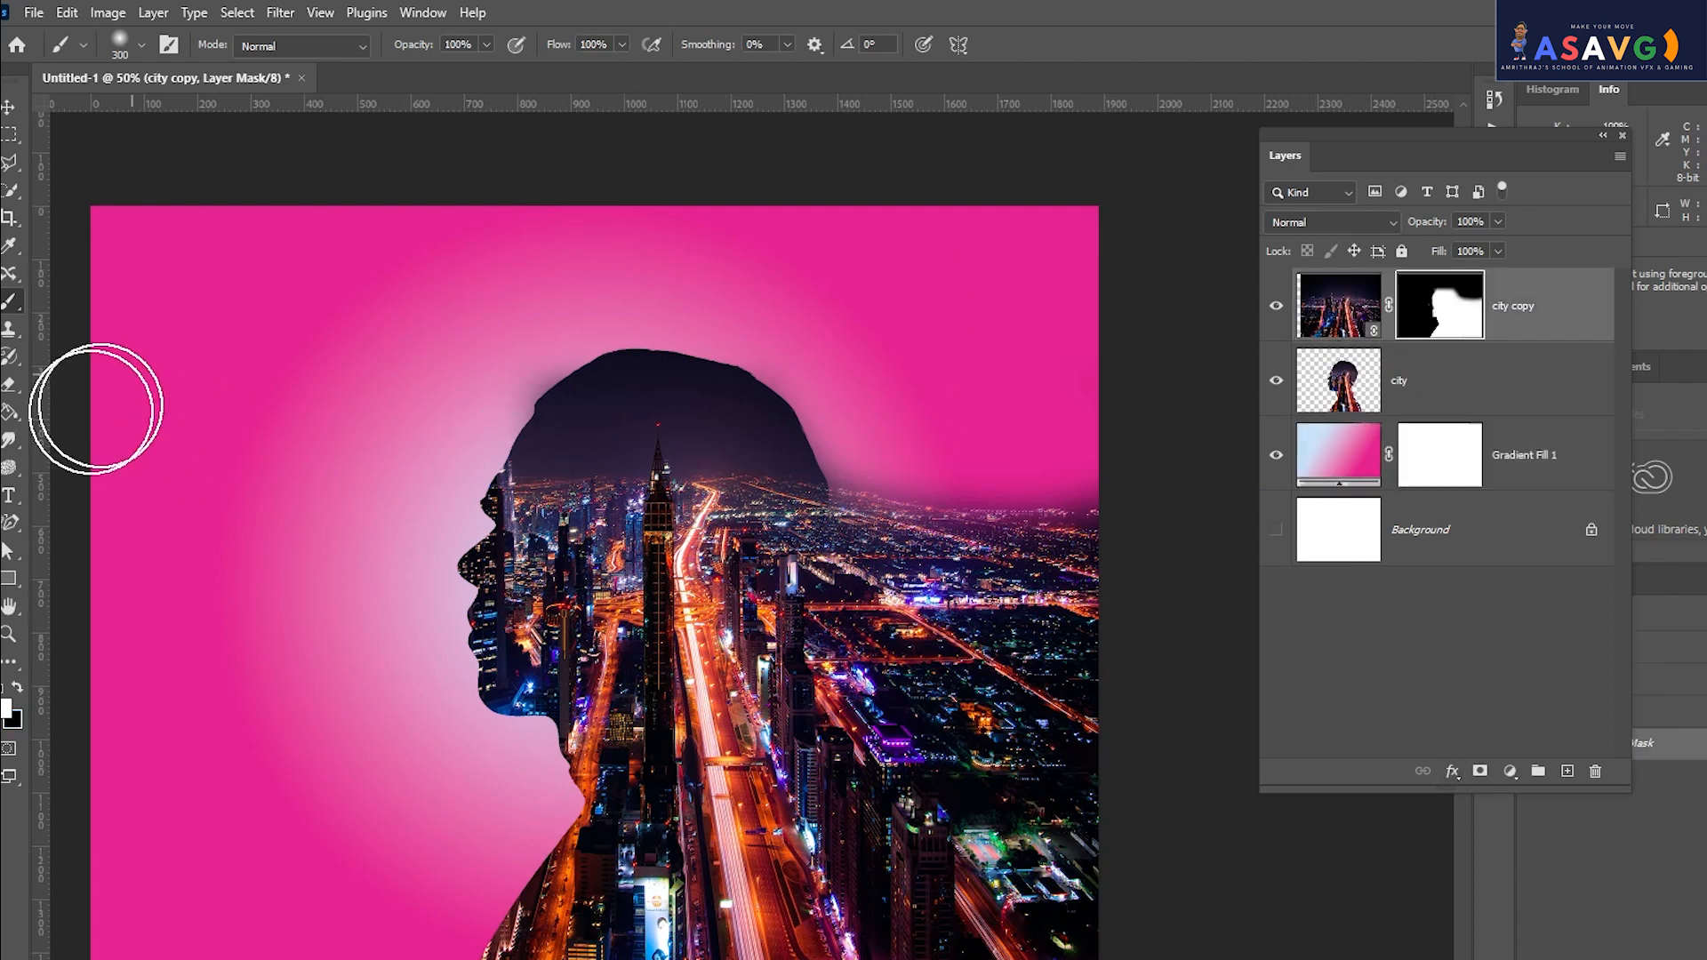
pyautogui.moveTo(854, 426)
pyautogui.mouseDown()
pyautogui.moveTo(912, 496)
pyautogui.moveTo(1080, 471)
pyautogui.mouseUp()
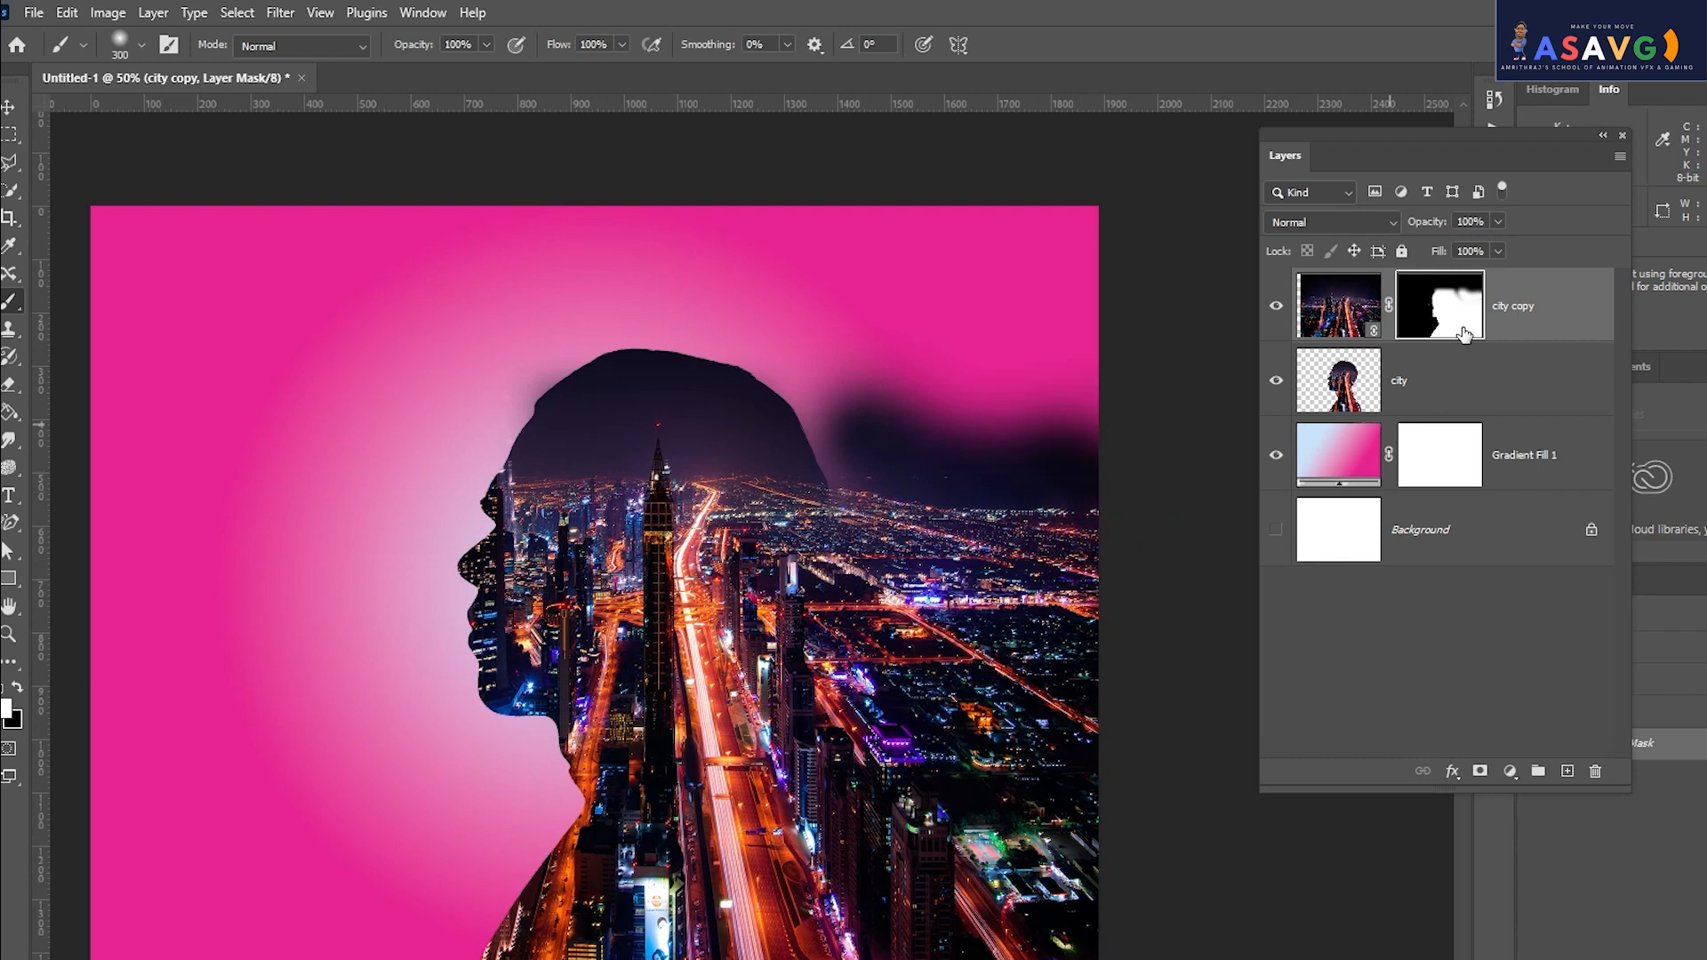
pyautogui.hotkey('ctrl', 'z')
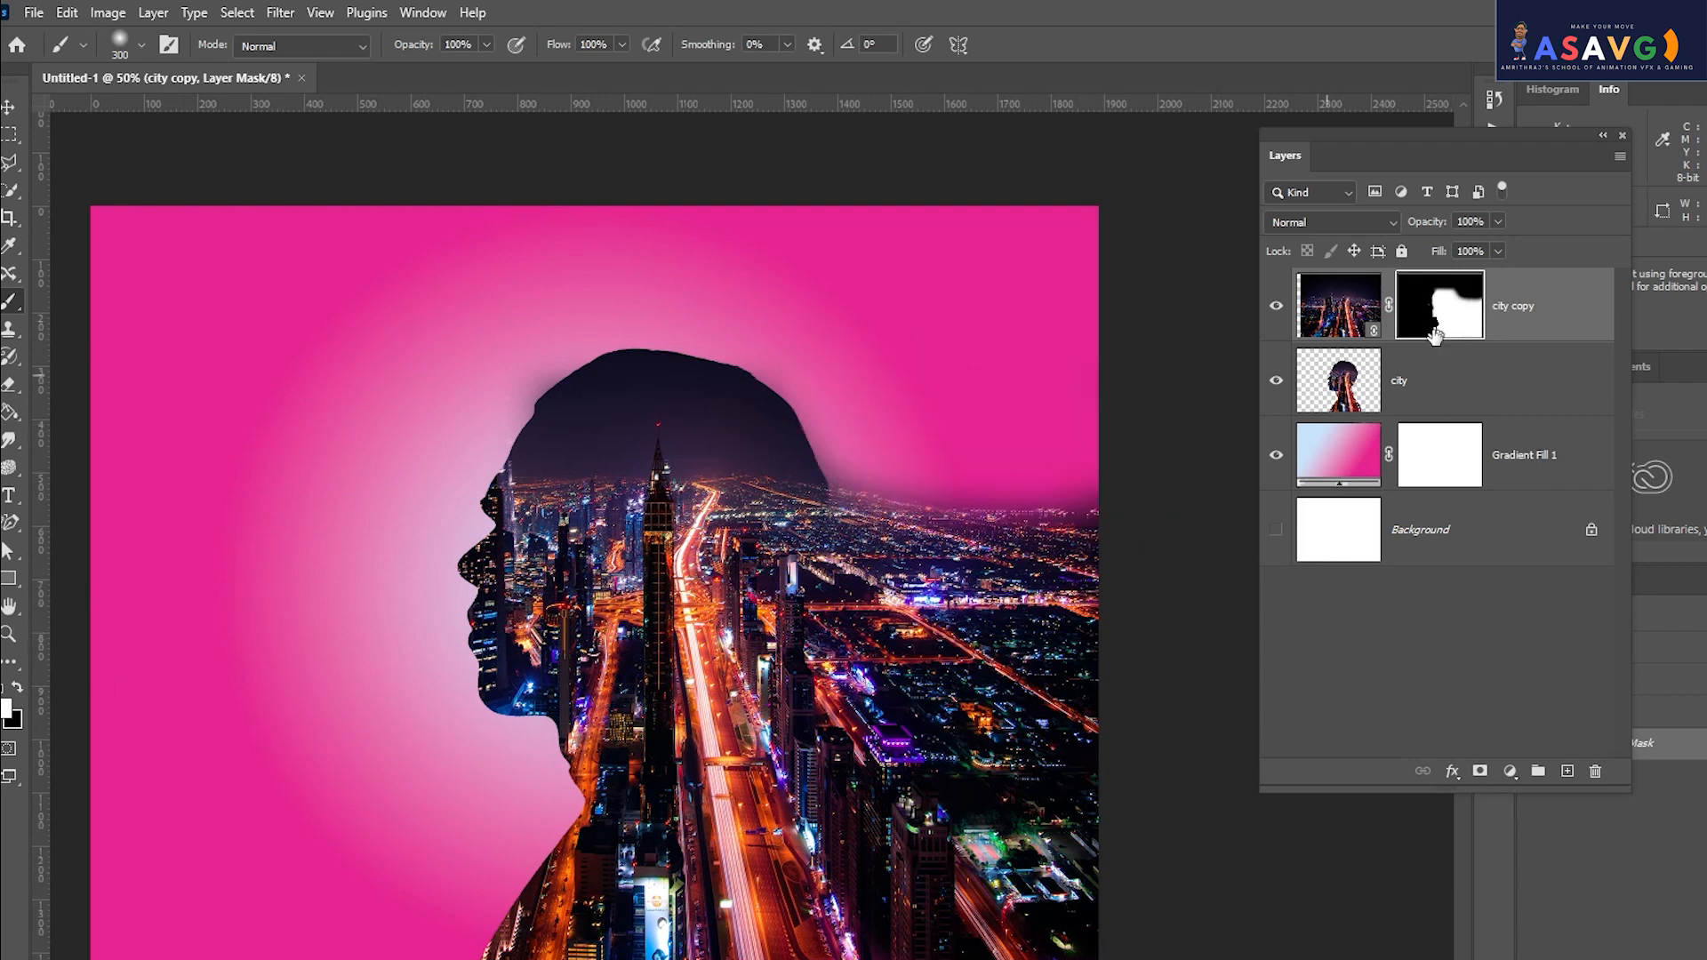
pyautogui.click(29, 693)
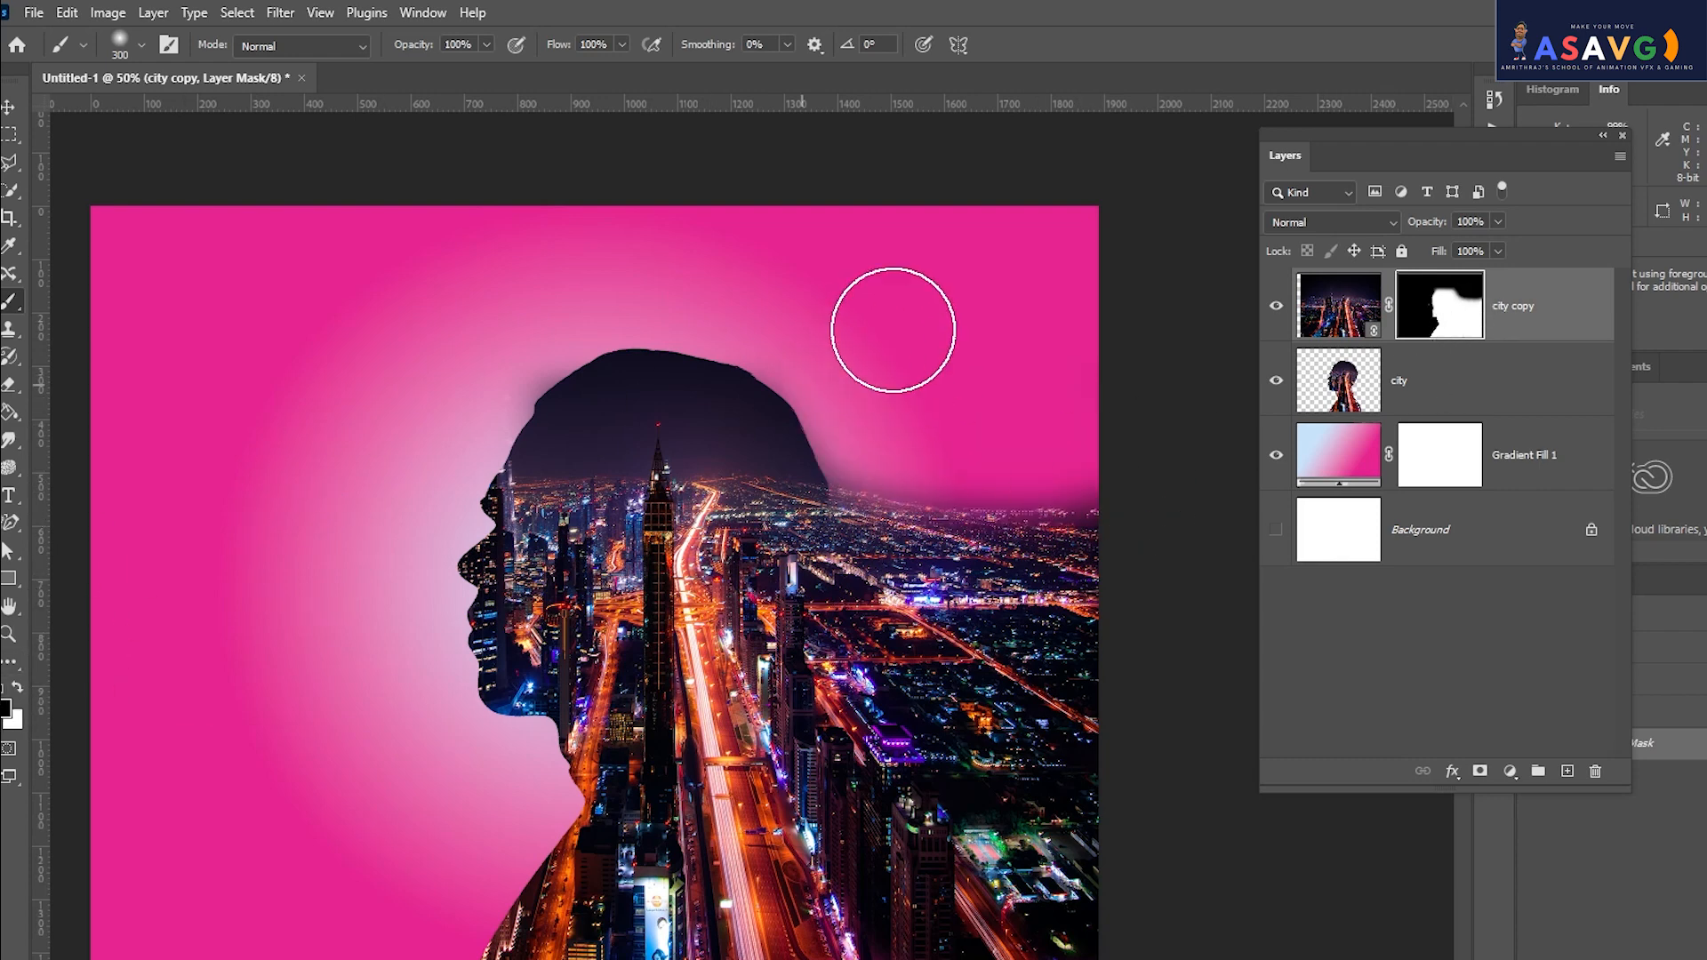
pyautogui.moveTo(934, 534)
pyautogui.mouseDown()
pyautogui.moveTo(1052, 564)
pyautogui.moveTo(1016, 719)
pyautogui.moveTo(827, 818)
pyautogui.moveTo(1021, 925)
pyautogui.moveTo(972, 925)
pyautogui.moveTo(1002, 672)
pyautogui.moveTo(886, 815)
pyautogui.moveTo(1130, 646)
pyautogui.moveTo(1014, 951)
pyautogui.mouseUp()
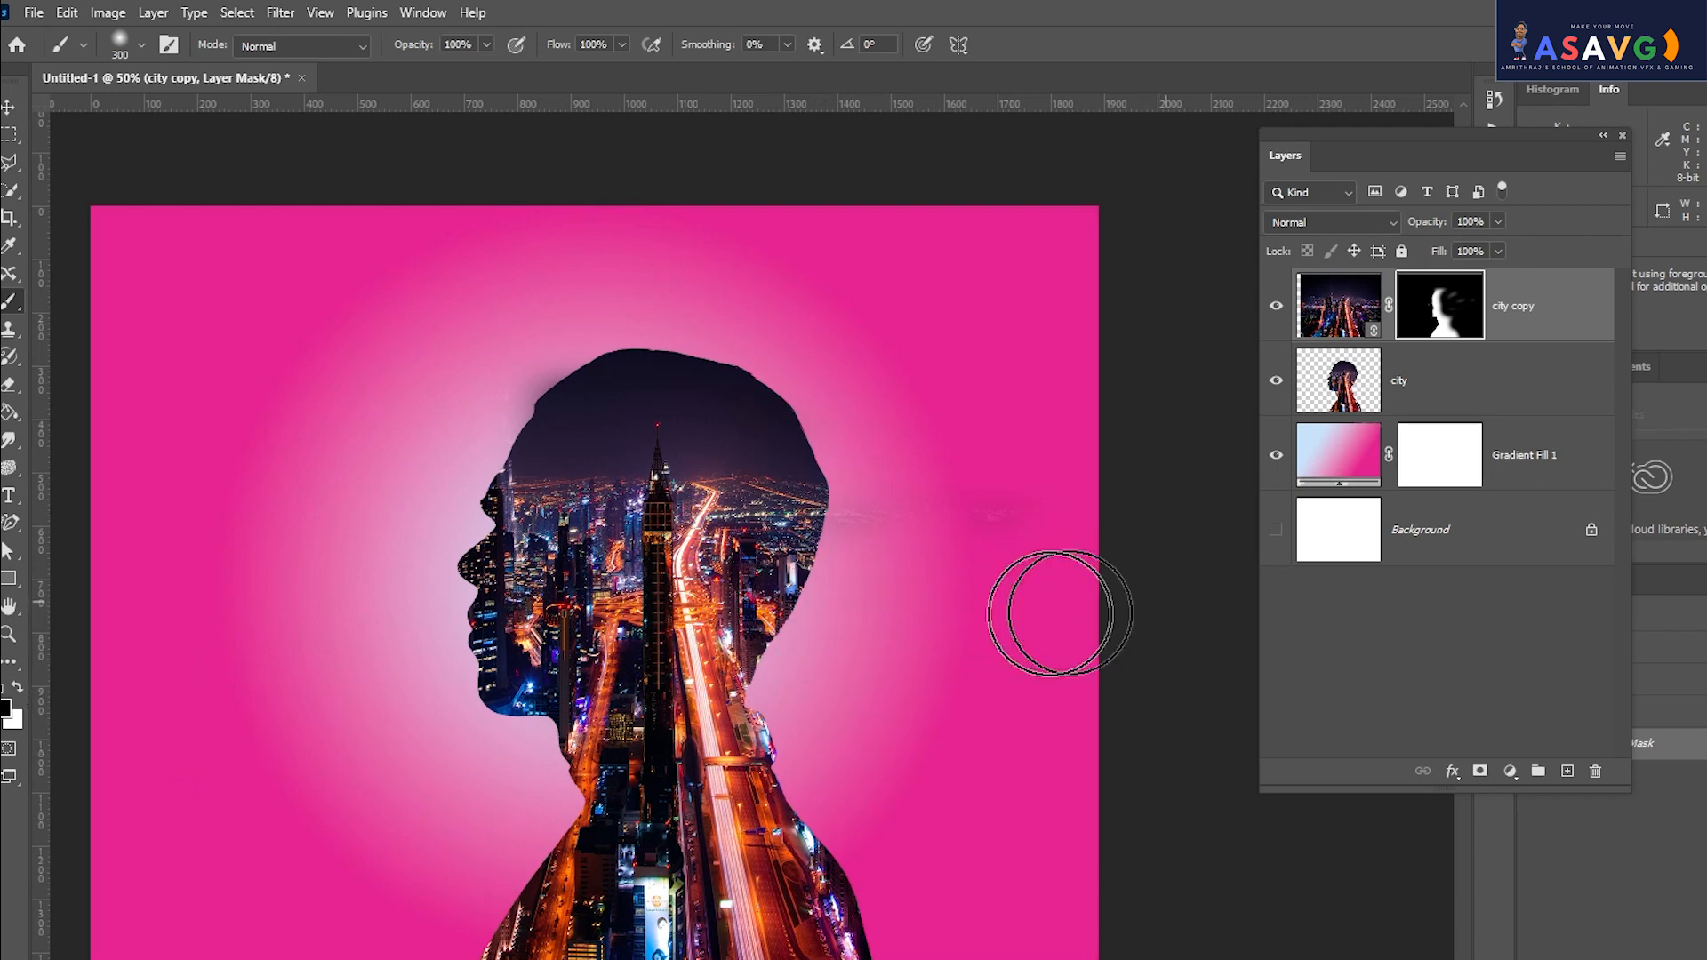
# Try white strokes on the city copy's mask behind the head, above the head and below the chin, undoing each one.
pyautogui.click(16, 691)
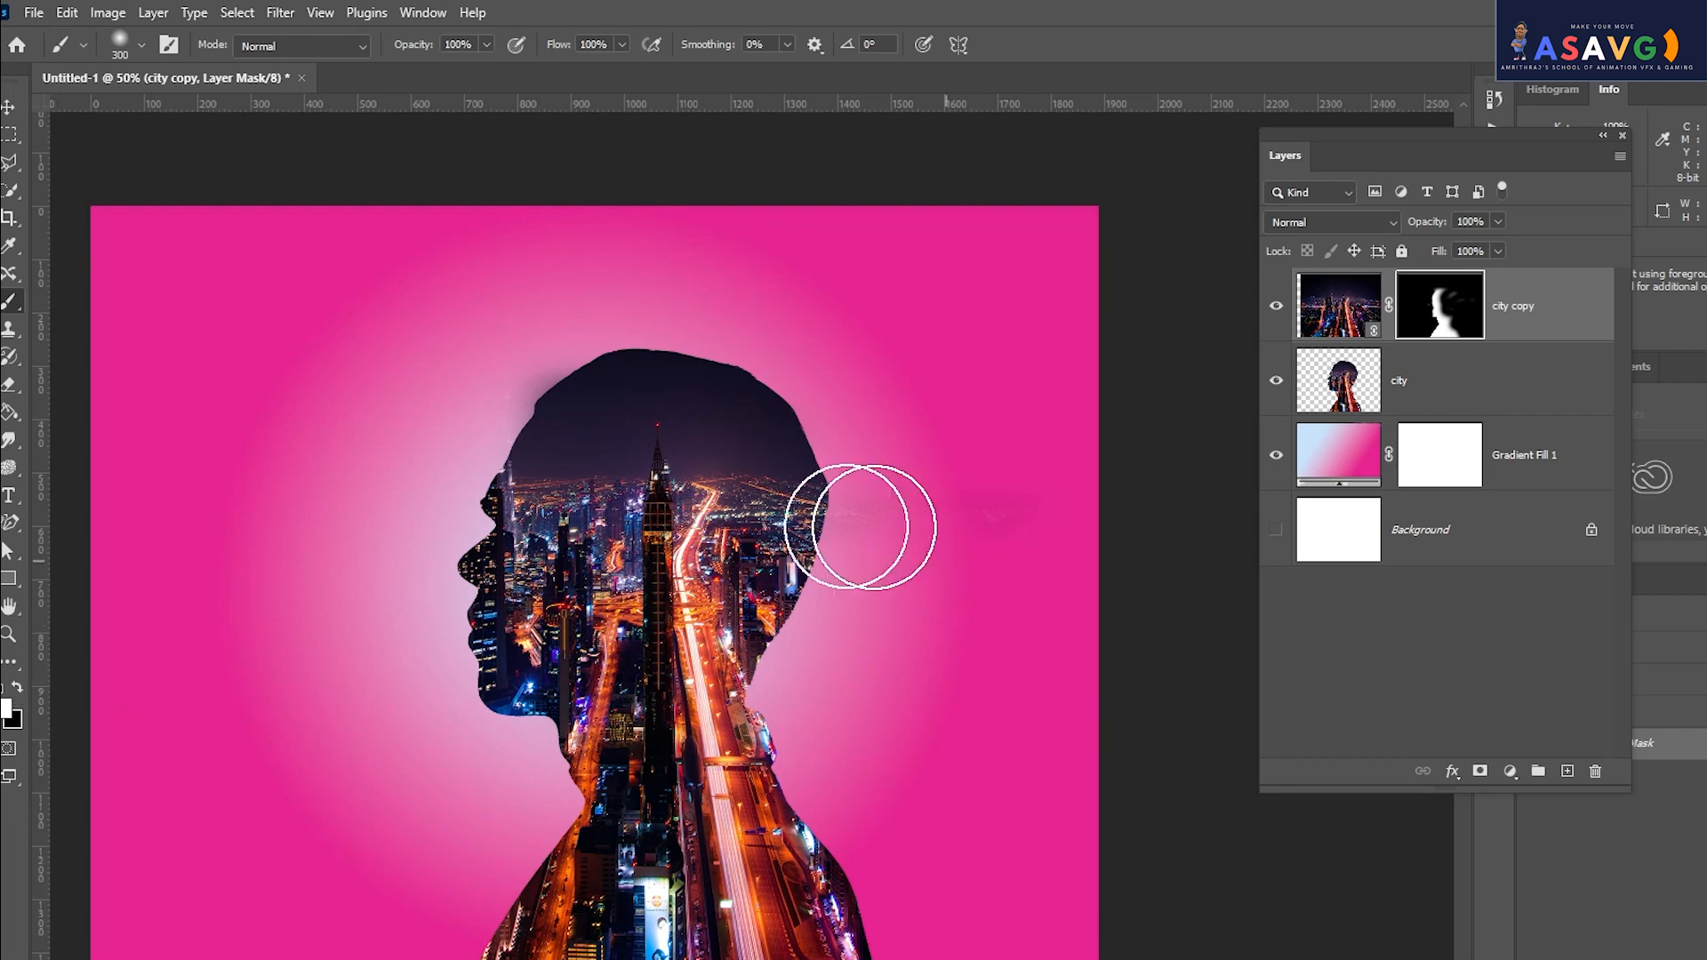
pyautogui.moveTo(857, 515)
pyautogui.mouseDown()
pyautogui.moveTo(952, 579)
pyautogui.moveTo(1183, 552)
pyautogui.mouseUp()
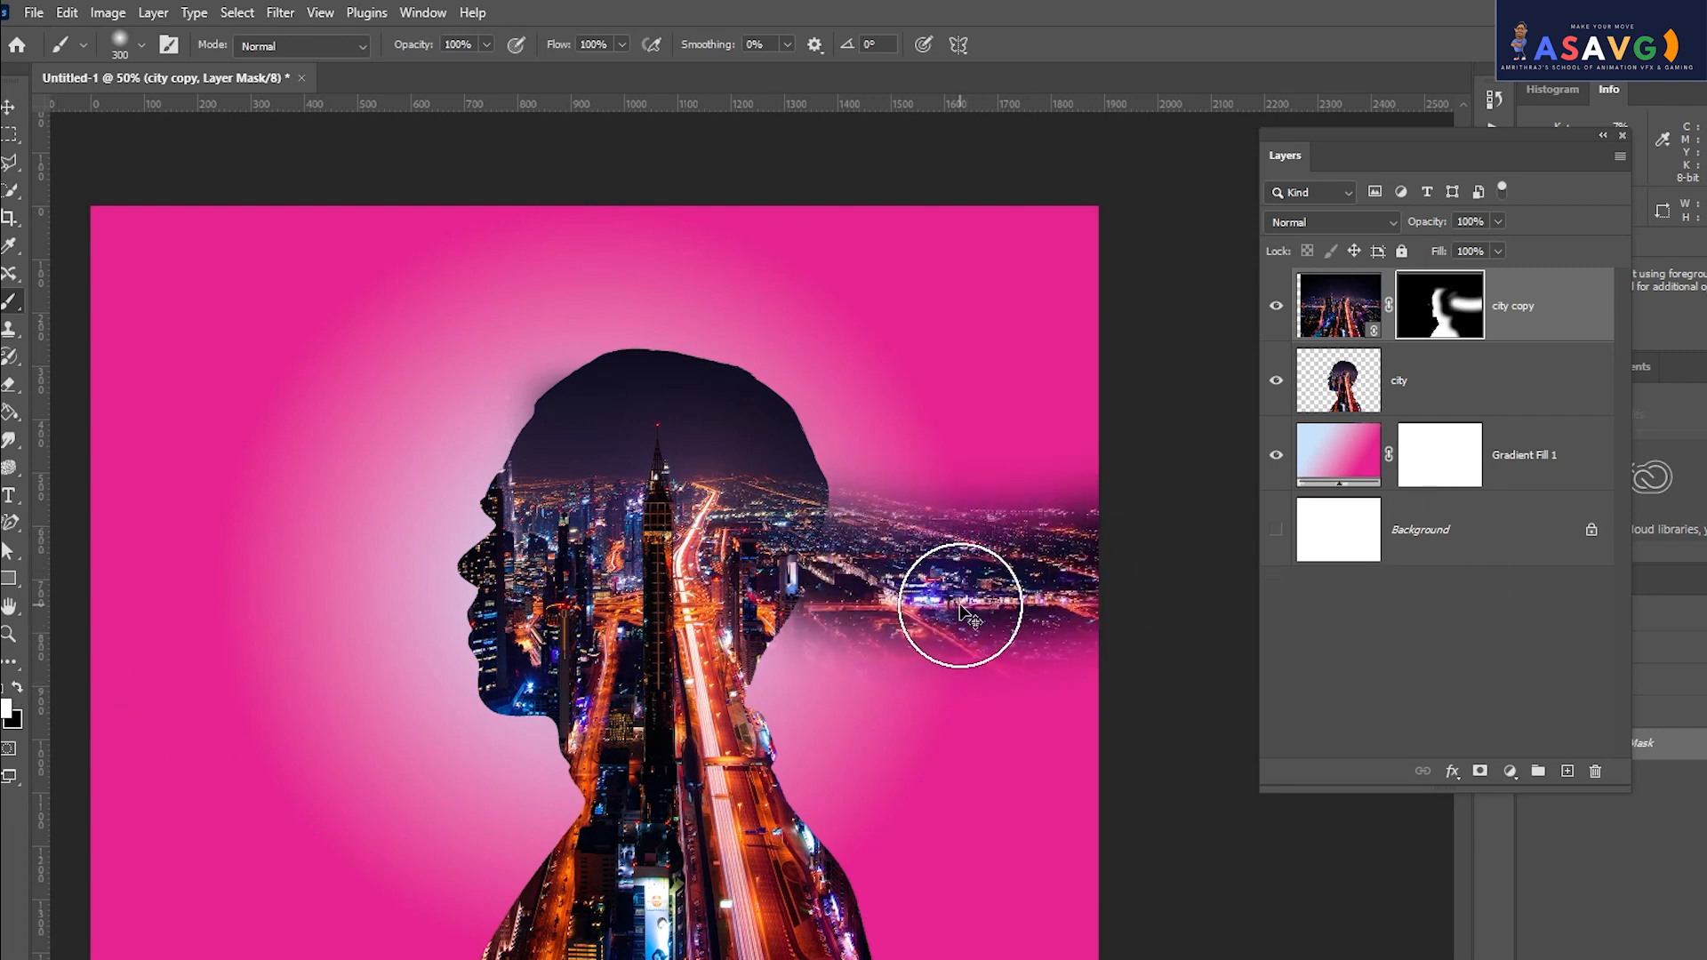
pyautogui.hotkey('ctrl', 'z')
pyautogui.moveTo(658, 429); pyautogui.dragTo(717, 61)
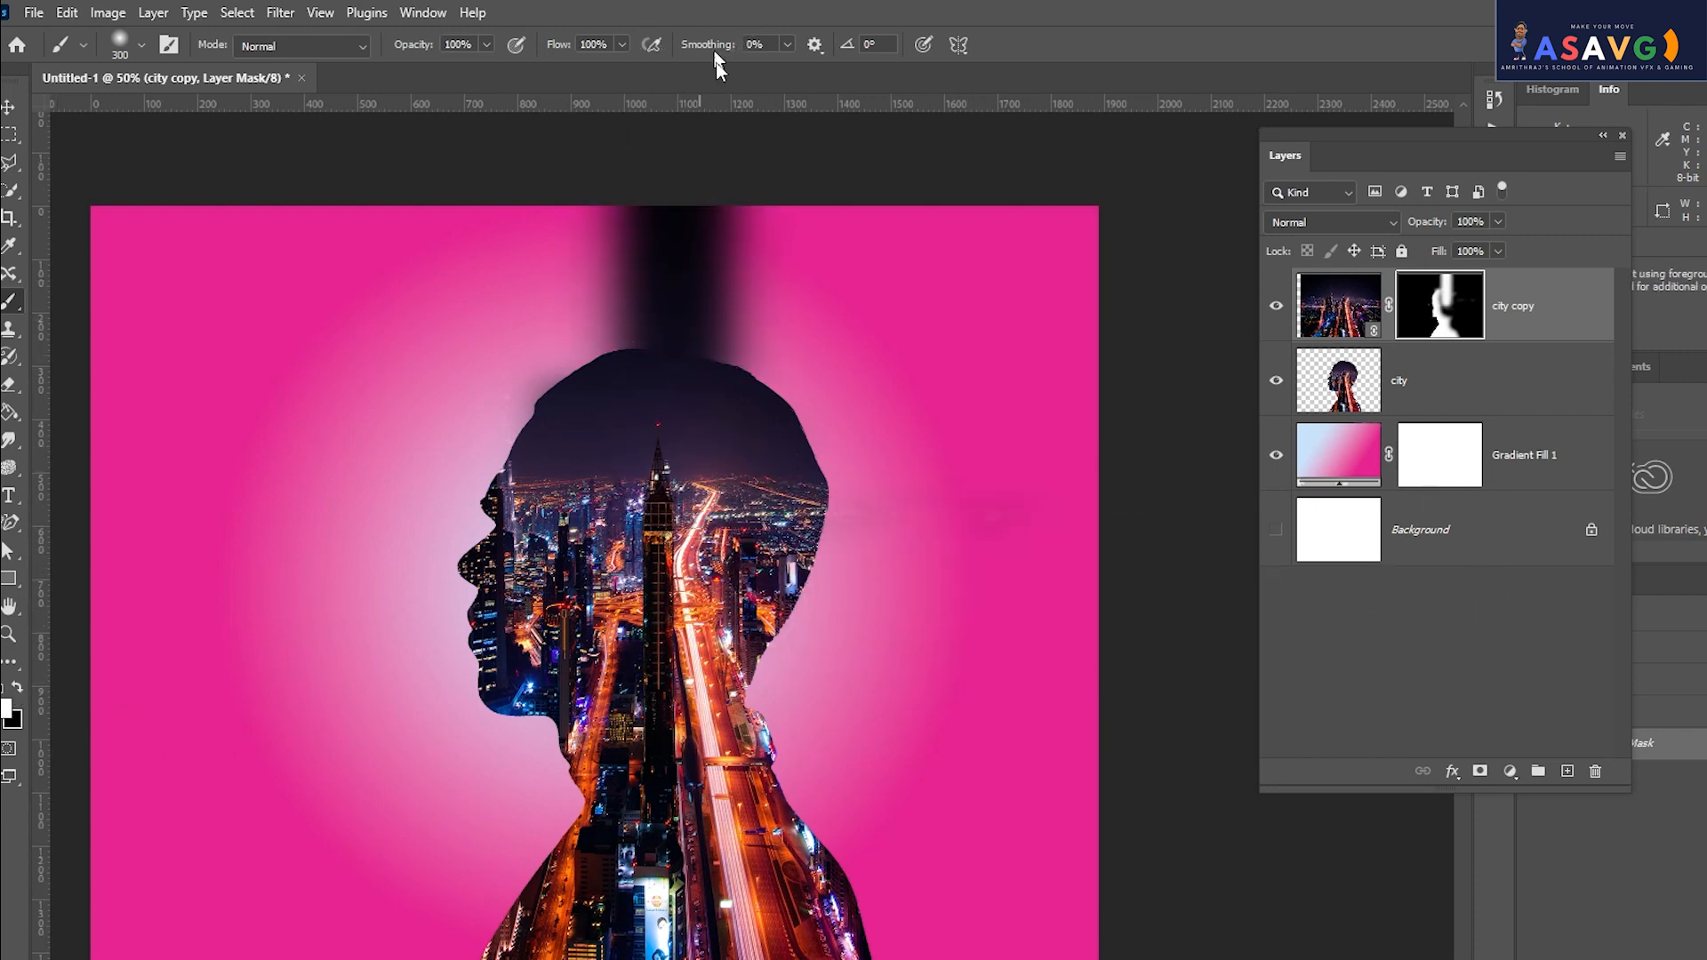
pyautogui.hotkey('ctrl', 'z')
pyautogui.moveTo(582, 688)
pyautogui.mouseDown()
pyautogui.moveTo(370, 774)
pyautogui.moveTo(275, 889)
pyautogui.mouseUp()
pyautogui.hotkey('ctrl', 'z')
# Reduce the brush size to 70 and paint white on the city copy's mask to reveal a thin city strip extending from the nose.
pyautogui.press('[')
pyautogui.press('[')
pyautogui.press('[')
pyautogui.press('[')
pyautogui.press('[')
pyautogui.press('[')
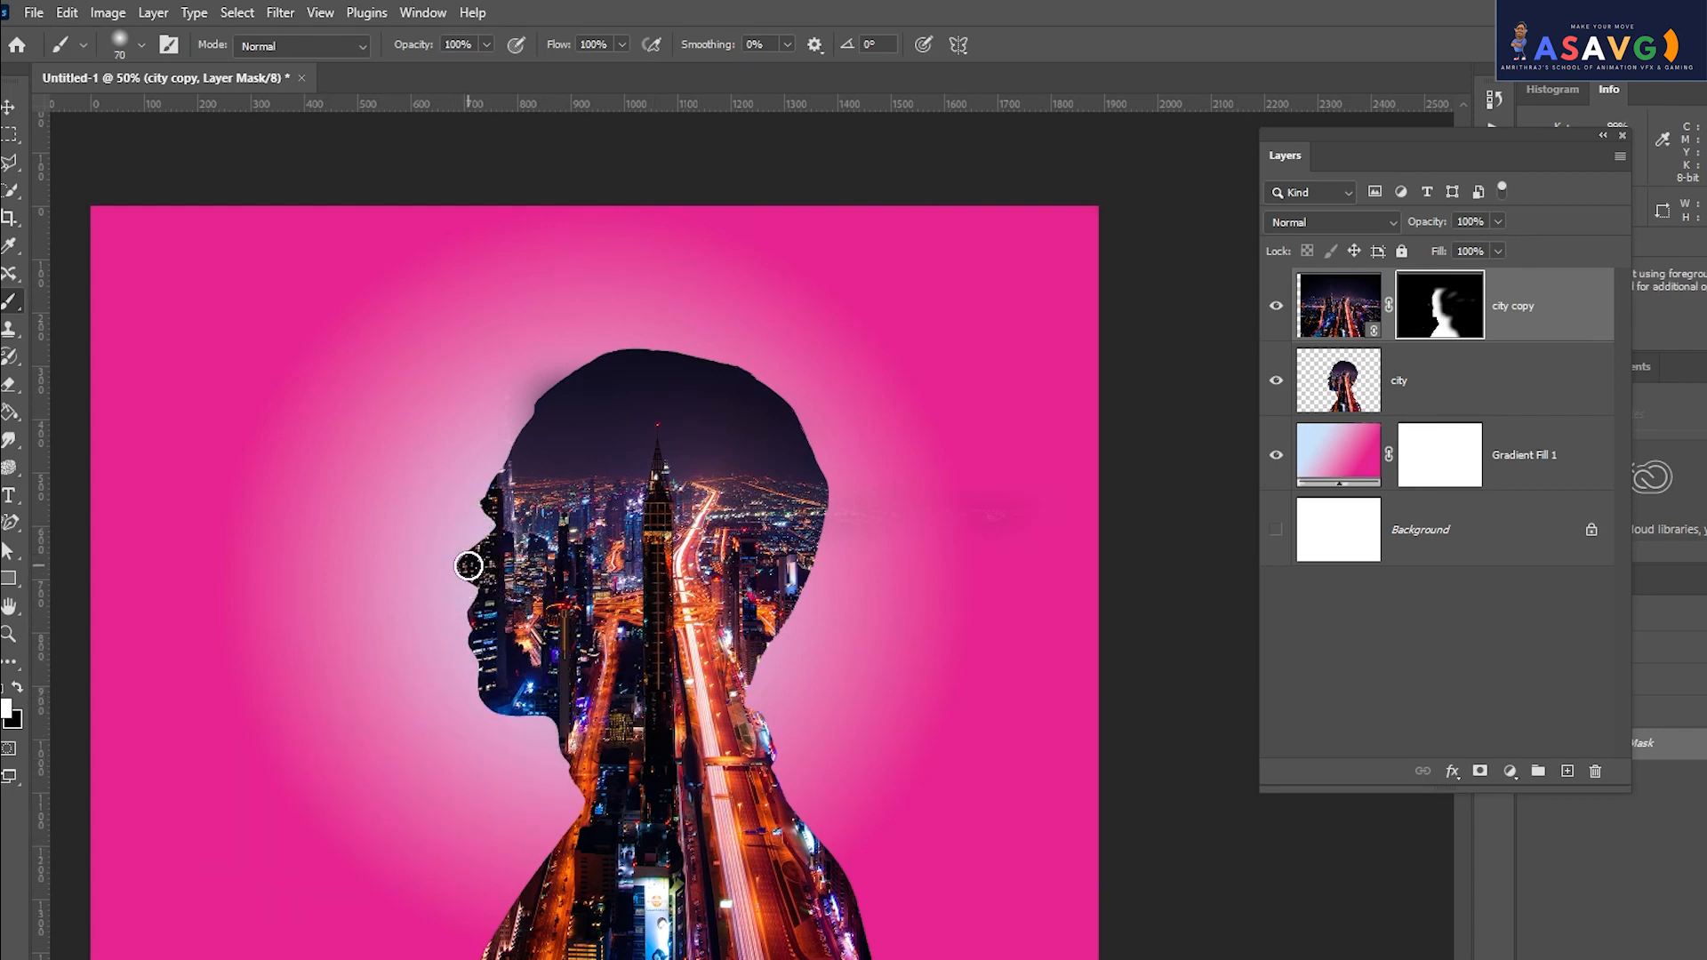
pyautogui.moveTo(480, 566); pyautogui.dragTo(129, 570)
pyautogui.hscroll(-4, 106, 589)
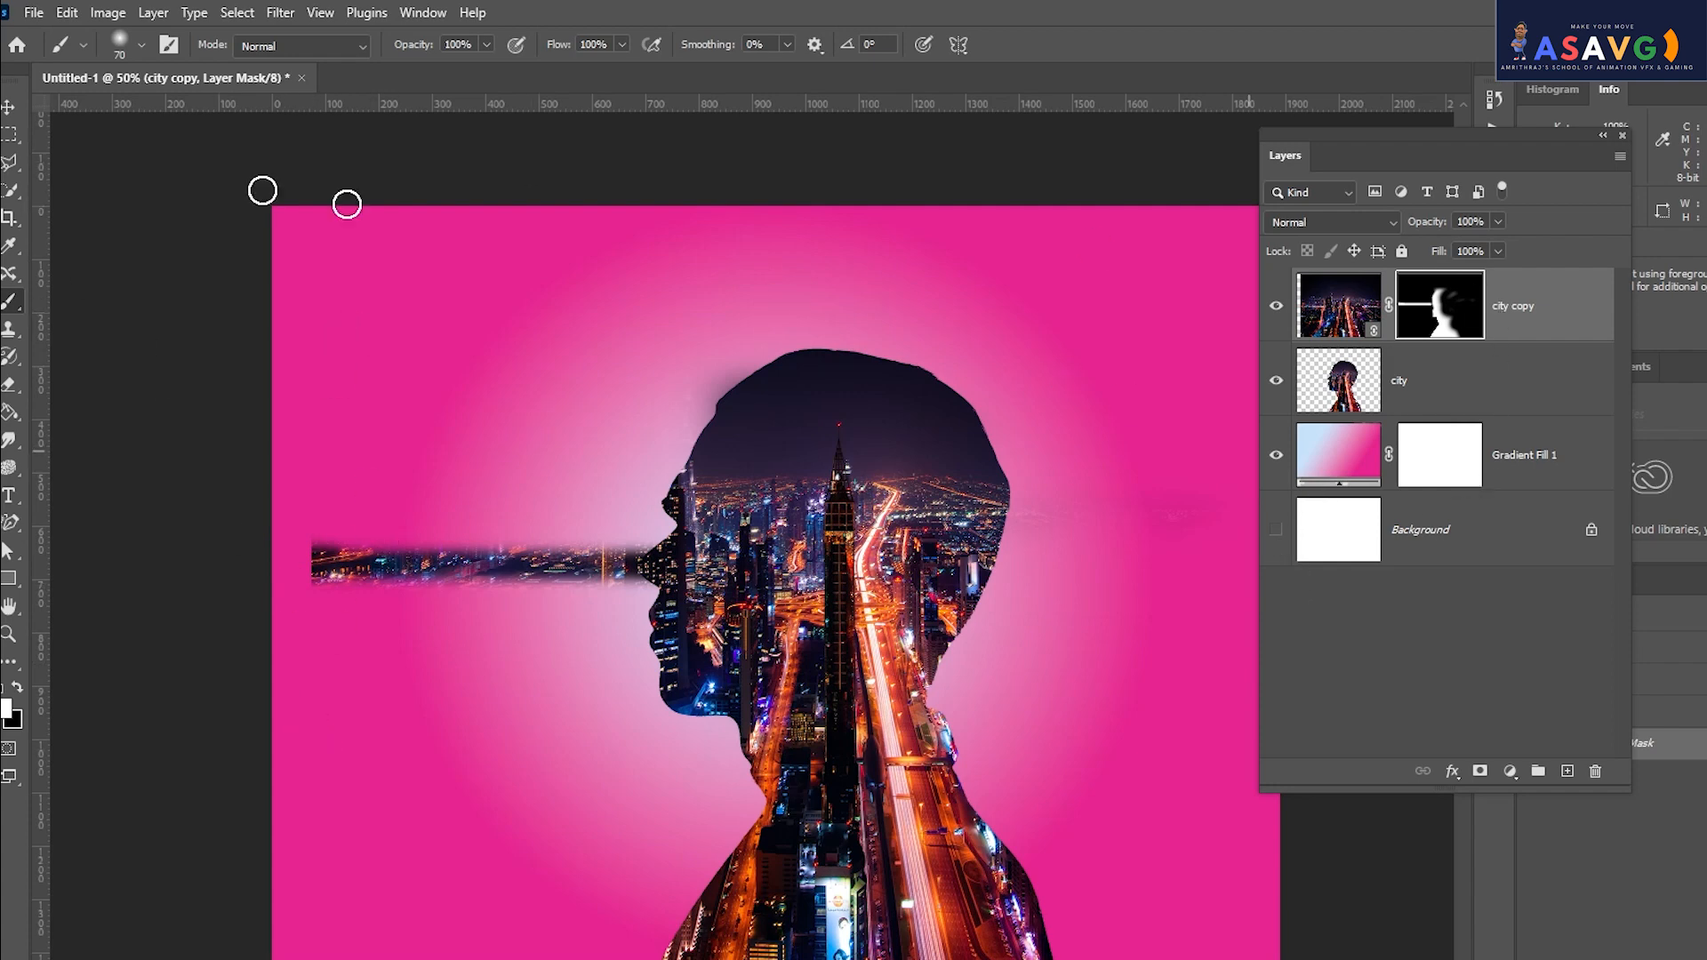
# Try an offset duplicate of the city copy layer, select its mask, and undo the duplication.
pyautogui.click(9, 107)
pyautogui.moveTo(488, 432)
pyautogui.mouseDown()
pyautogui.moveTo(545, 409)
pyautogui.moveTo(506, 416)
pyautogui.mouseUp()
pyautogui.moveTo(1022, 655); pyautogui.dragTo(812, 583)
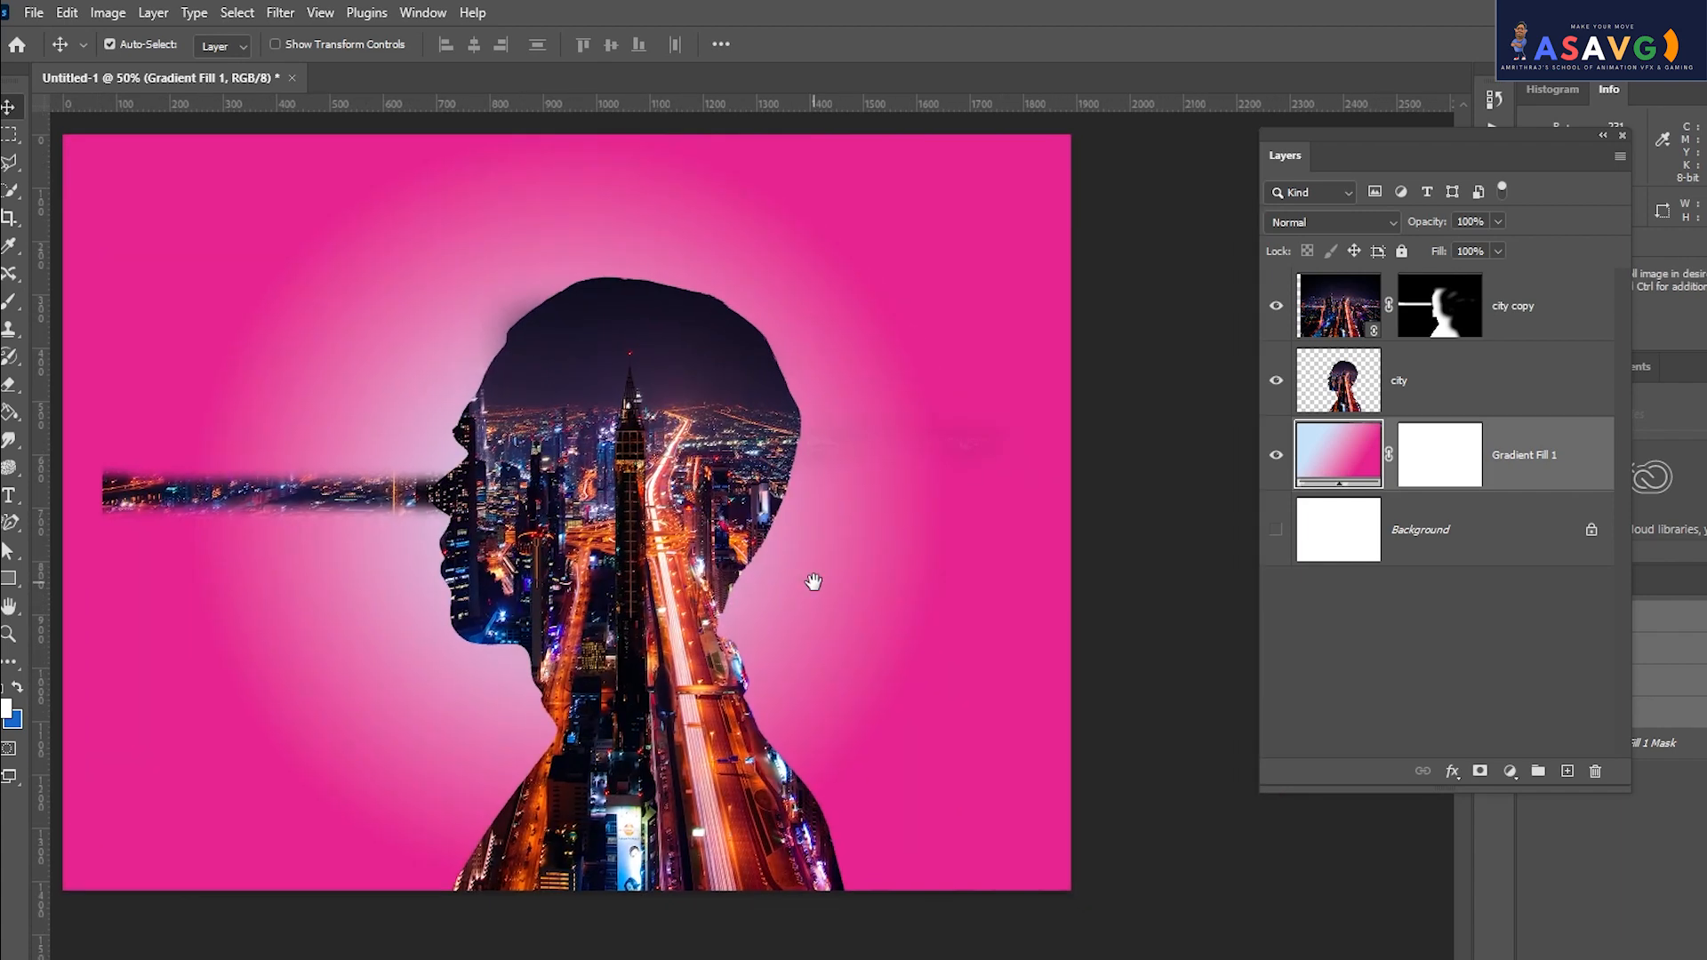
pyautogui.moveTo(559, 566); pyautogui.dragTo(663, 582)
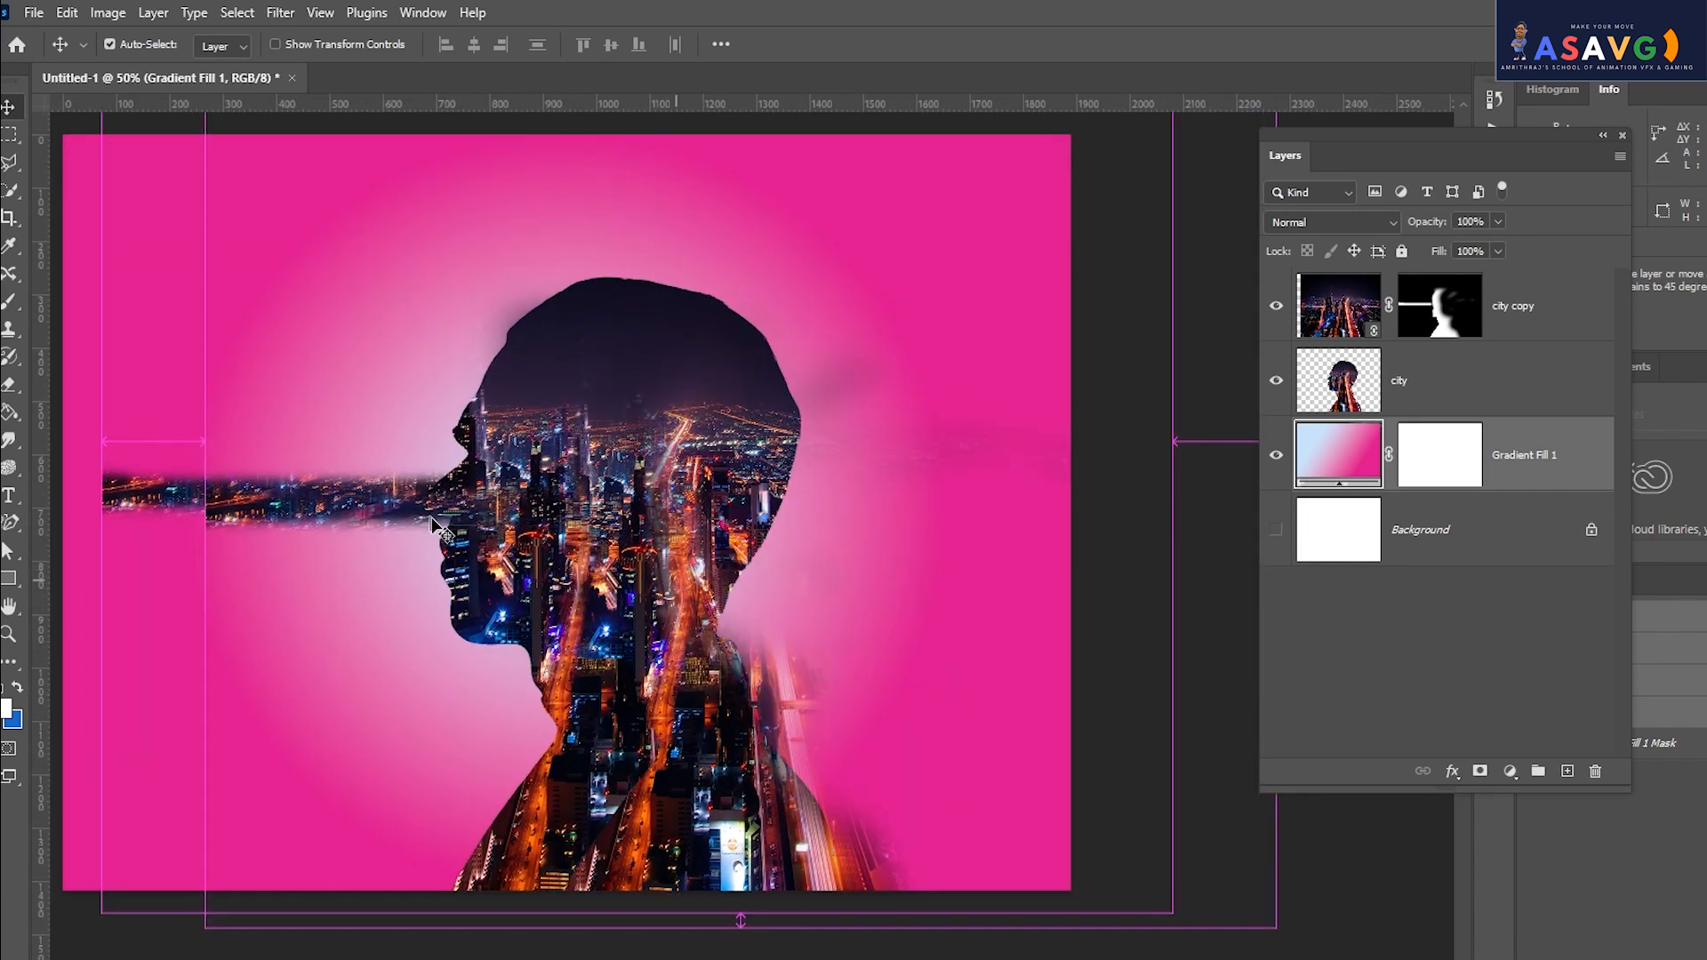
pyautogui.moveTo(10, 302); pyautogui.dragTo(100, 307)
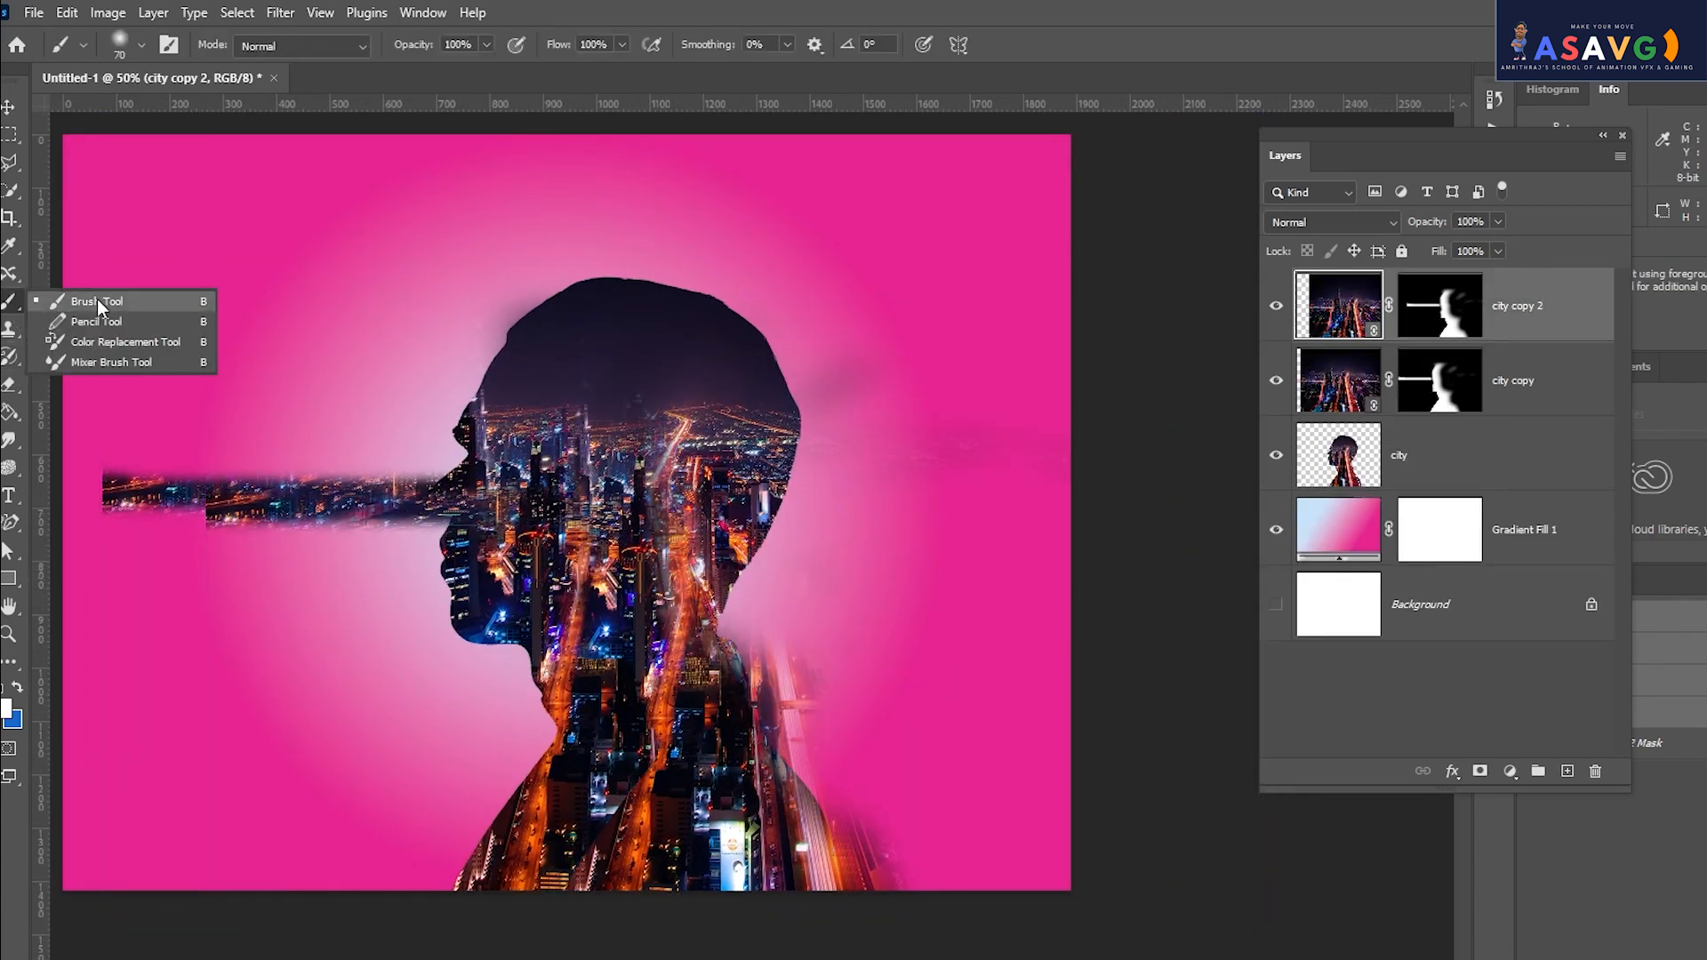
pyautogui.click(98, 303)
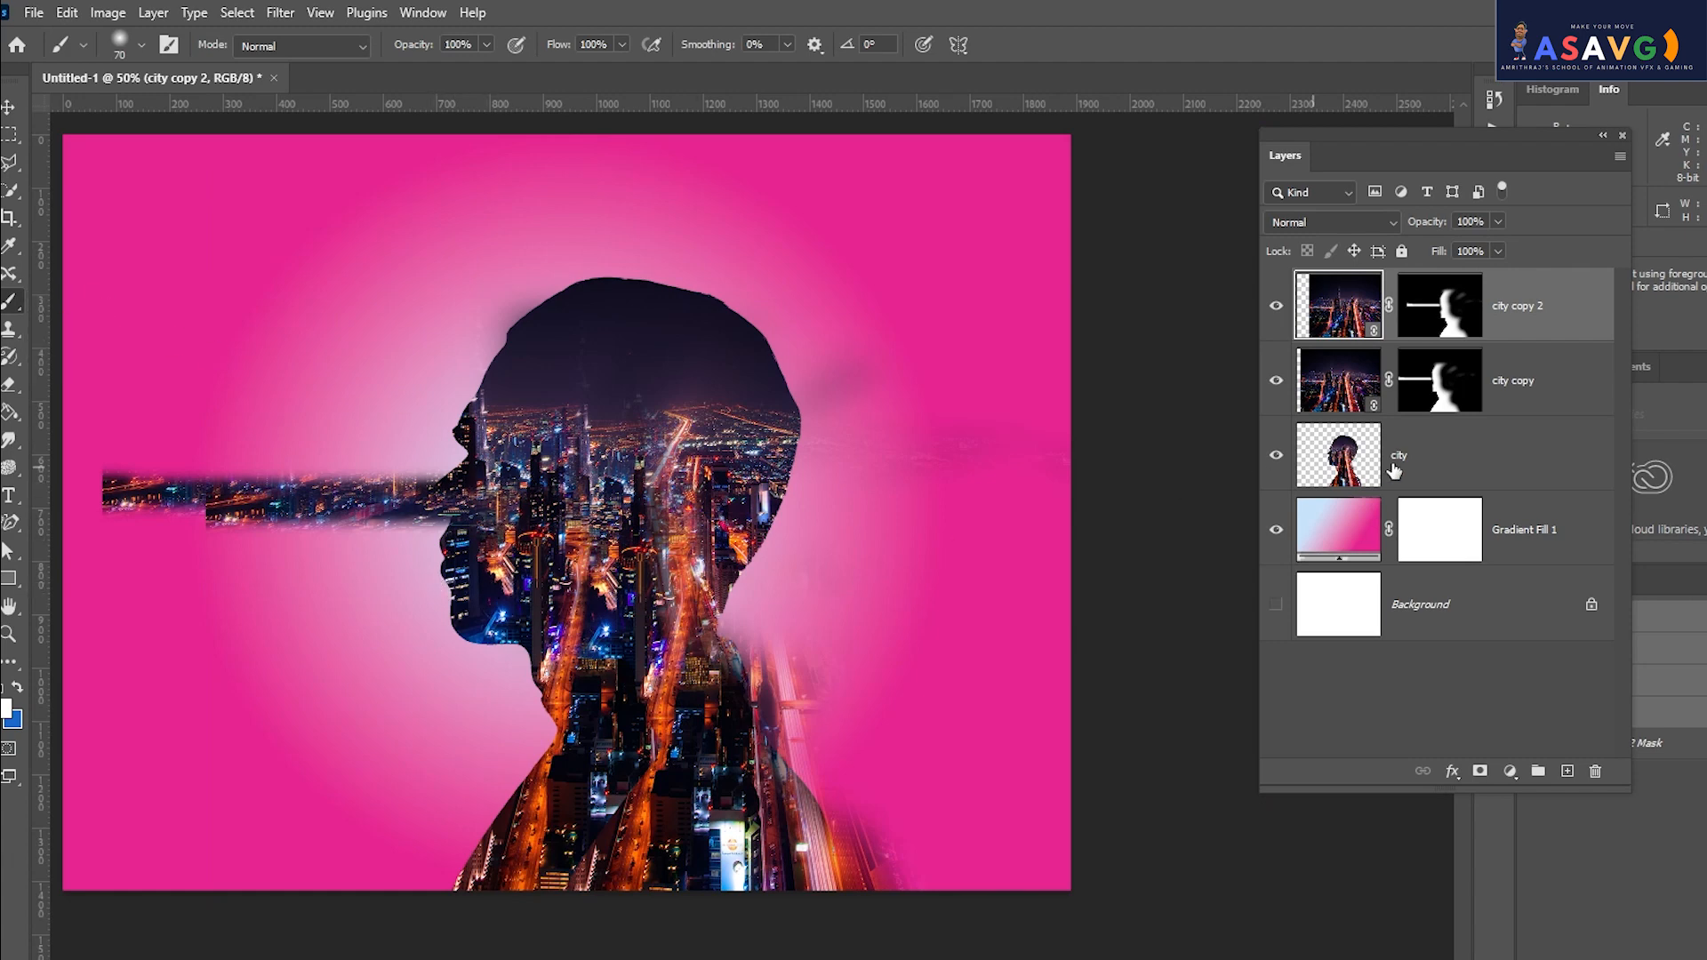
pyautogui.click(1475, 307)
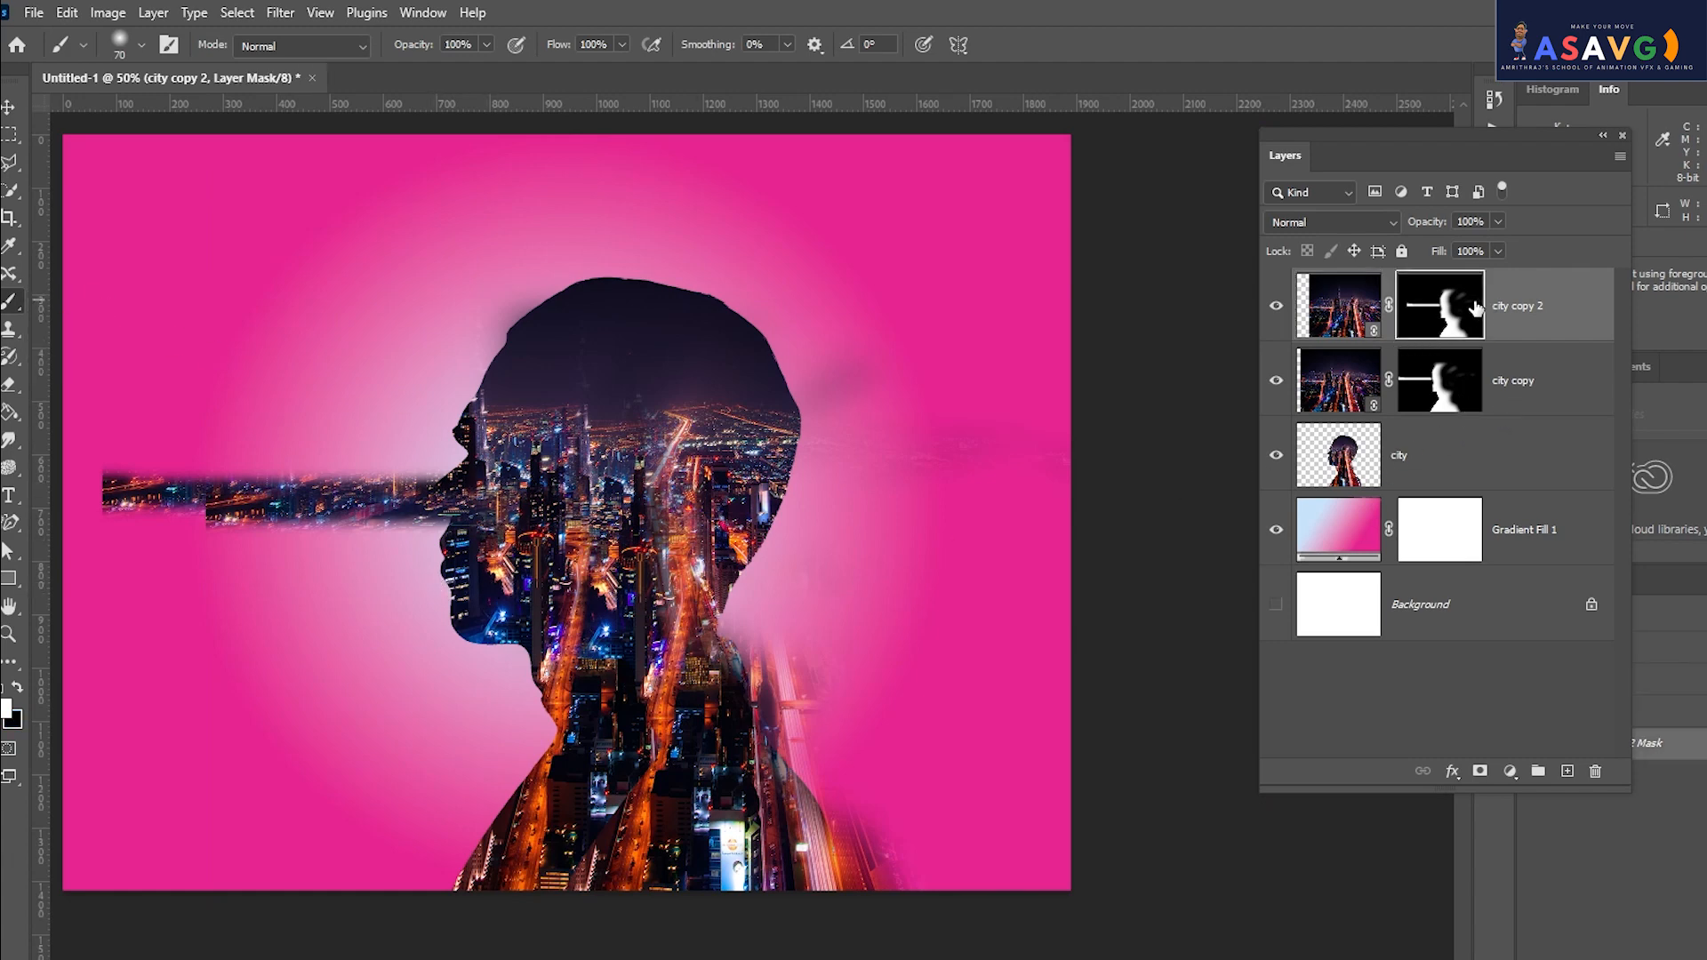
pyautogui.hotkey('ctrl', 'z')
# Paint more white on the city copy's mask to widen the revealed city strip in front of the nose and mouth.
pyautogui.click(1431, 317)
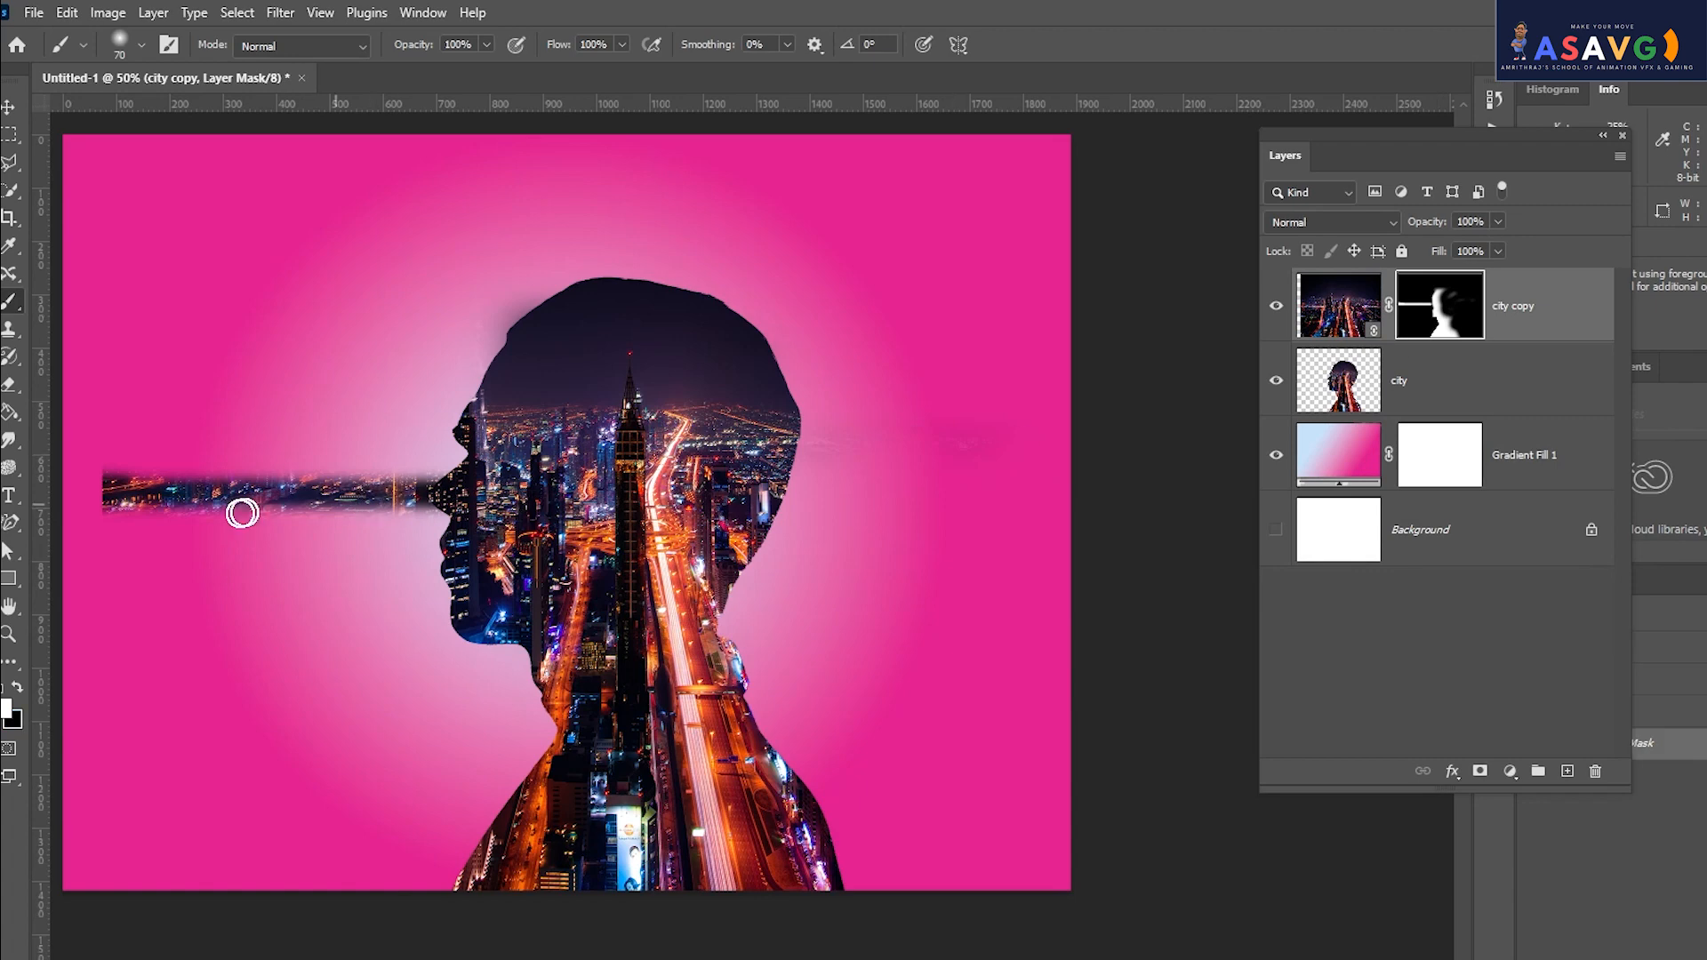
pyautogui.moveTo(412, 555)
pyautogui.mouseDown()
pyautogui.moveTo(76, 560)
pyautogui.moveTo(481, 524)
pyautogui.moveTo(134, 499)
pyautogui.moveTo(485, 483)
pyautogui.mouseUp()
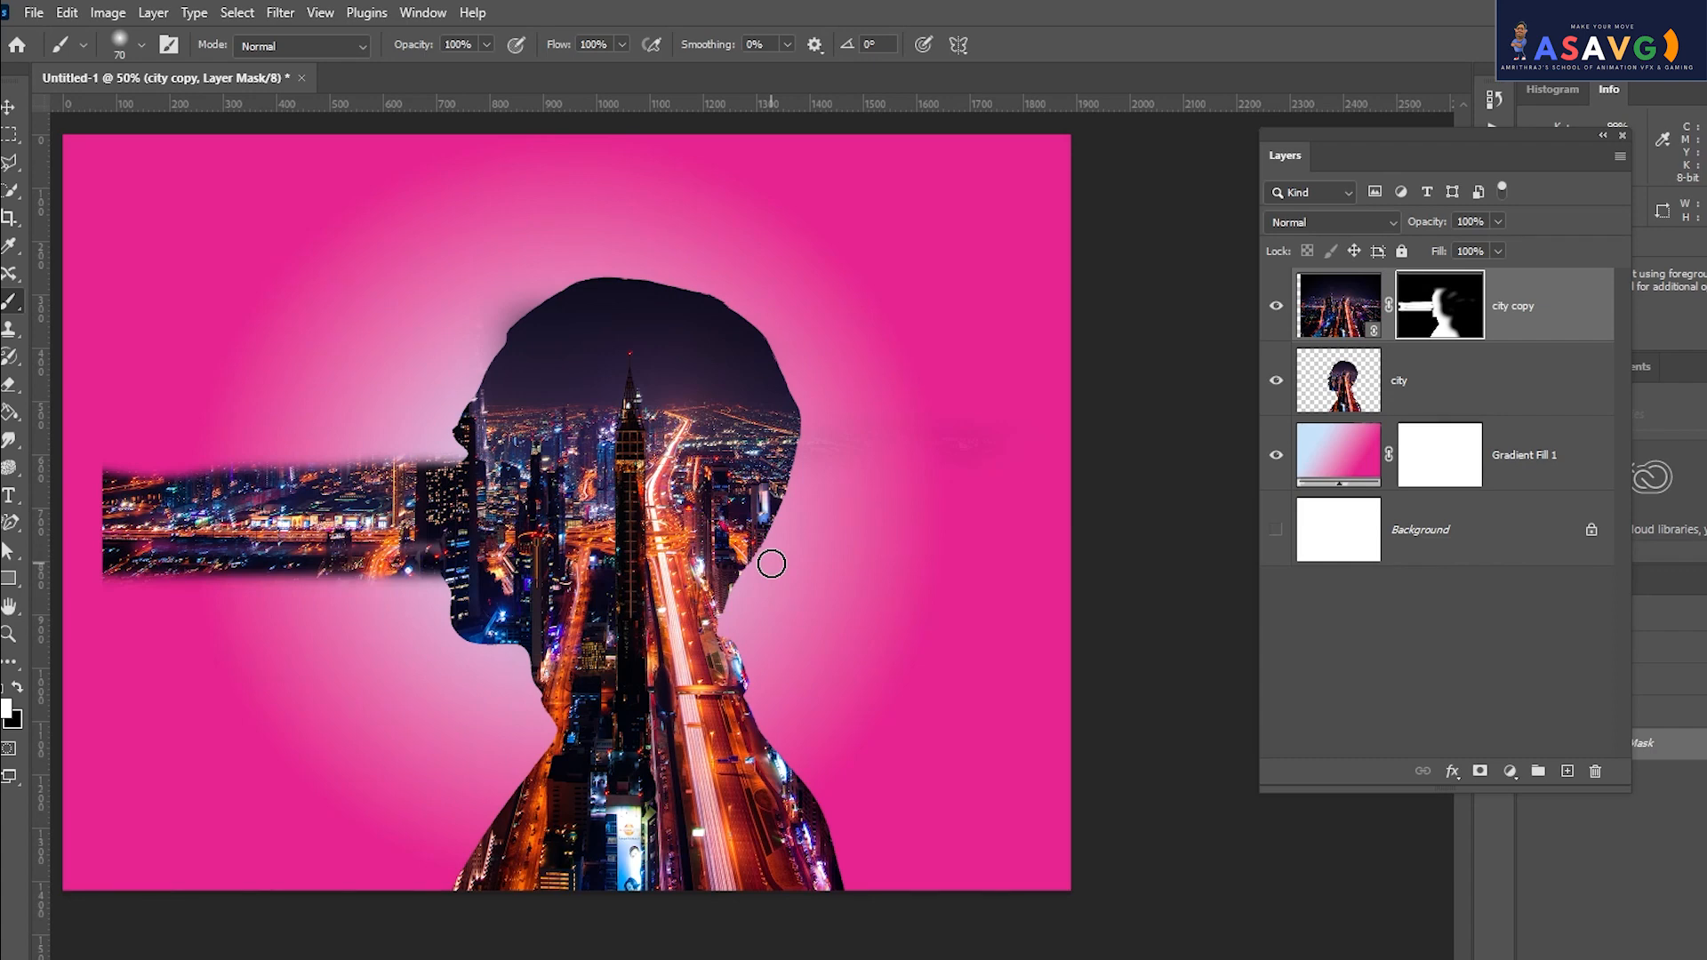
# Close the Untitled-1 document and open man.png from the 14 create a clipping mask folder.
pyautogui.click(302, 79)
pyautogui.click(867, 407)
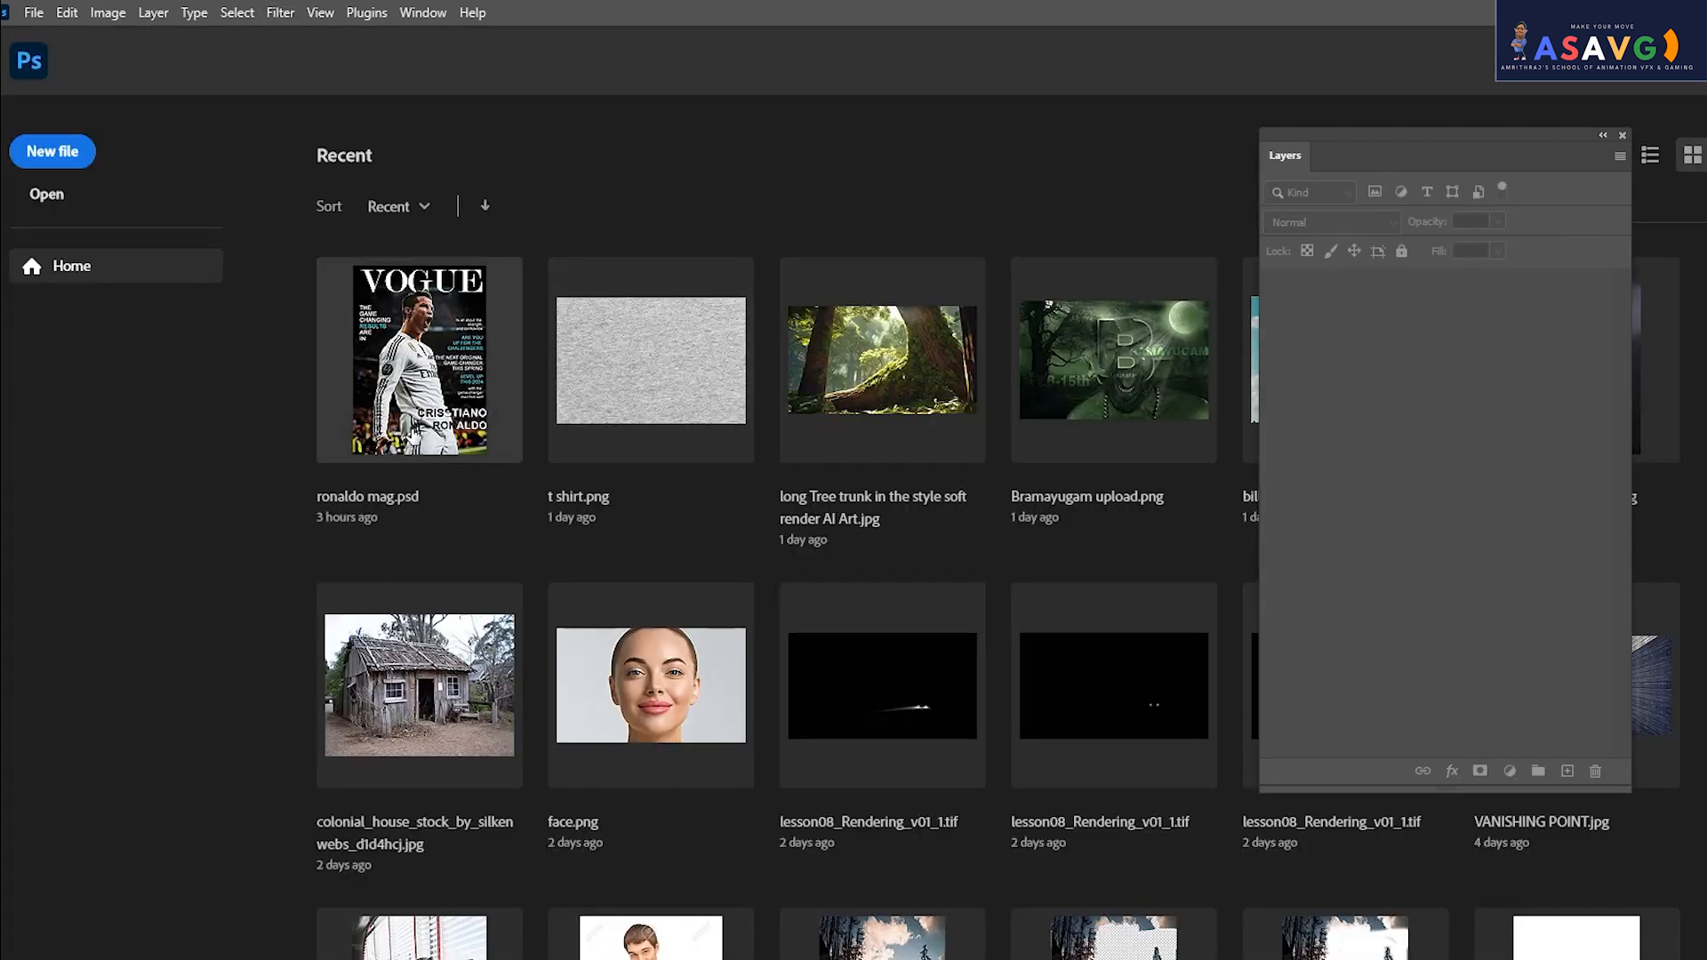
pyautogui.click(46, 194)
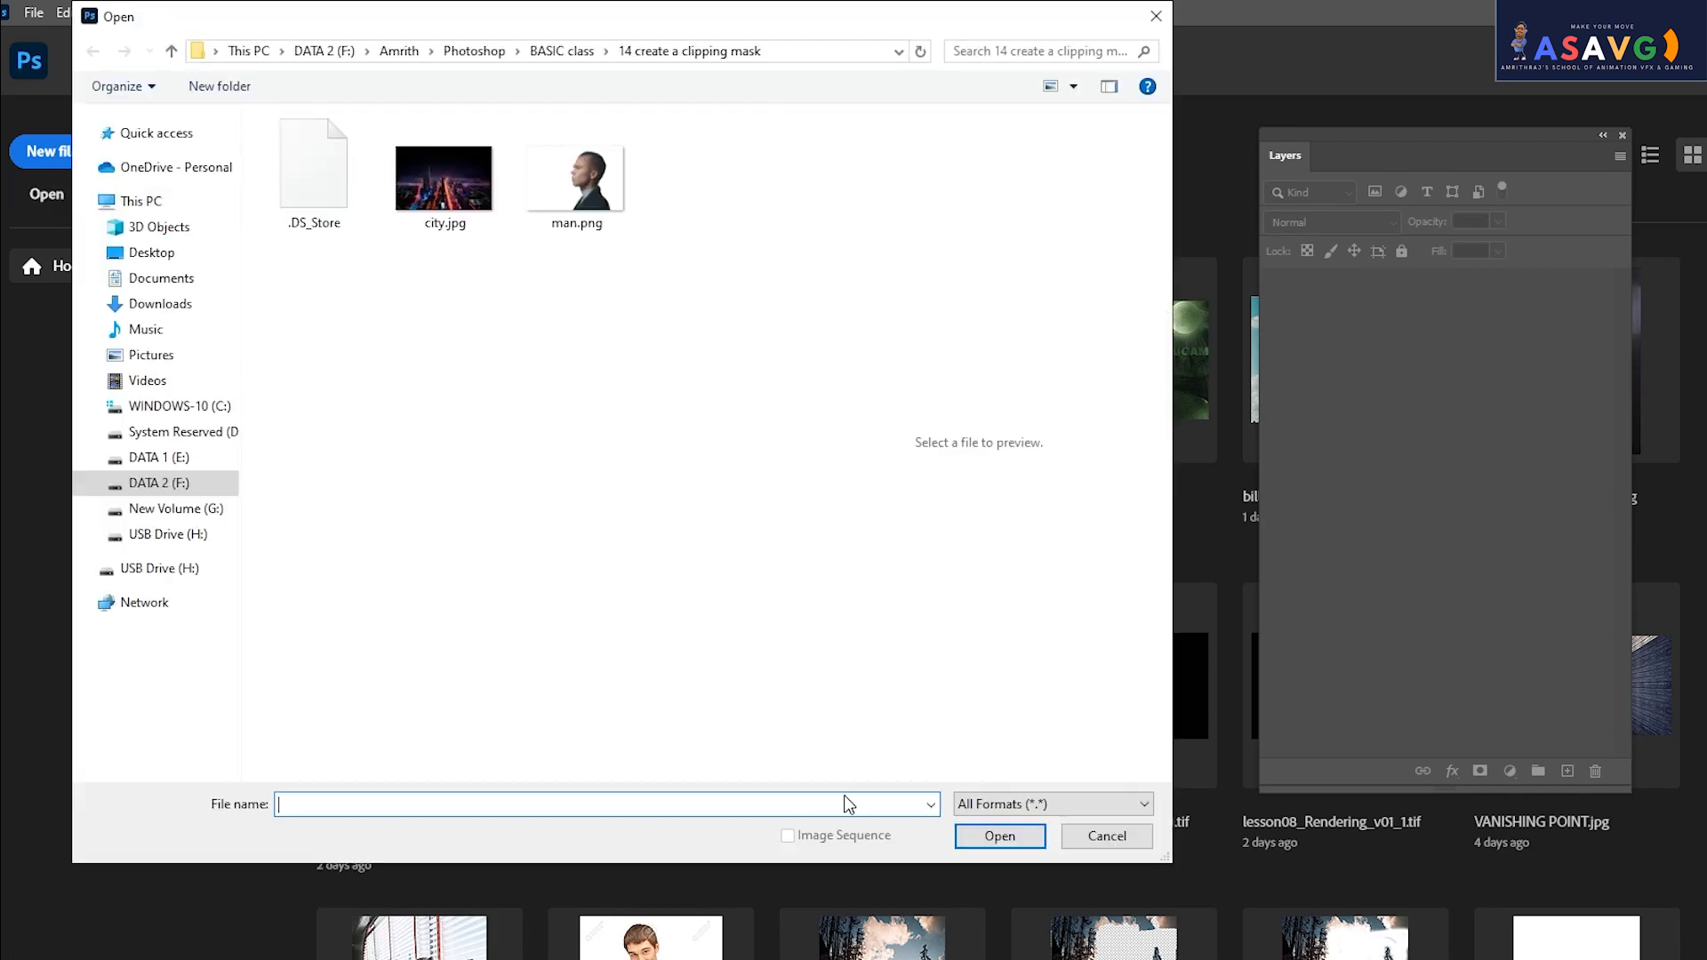
pyautogui.doubleClick(584, 201)
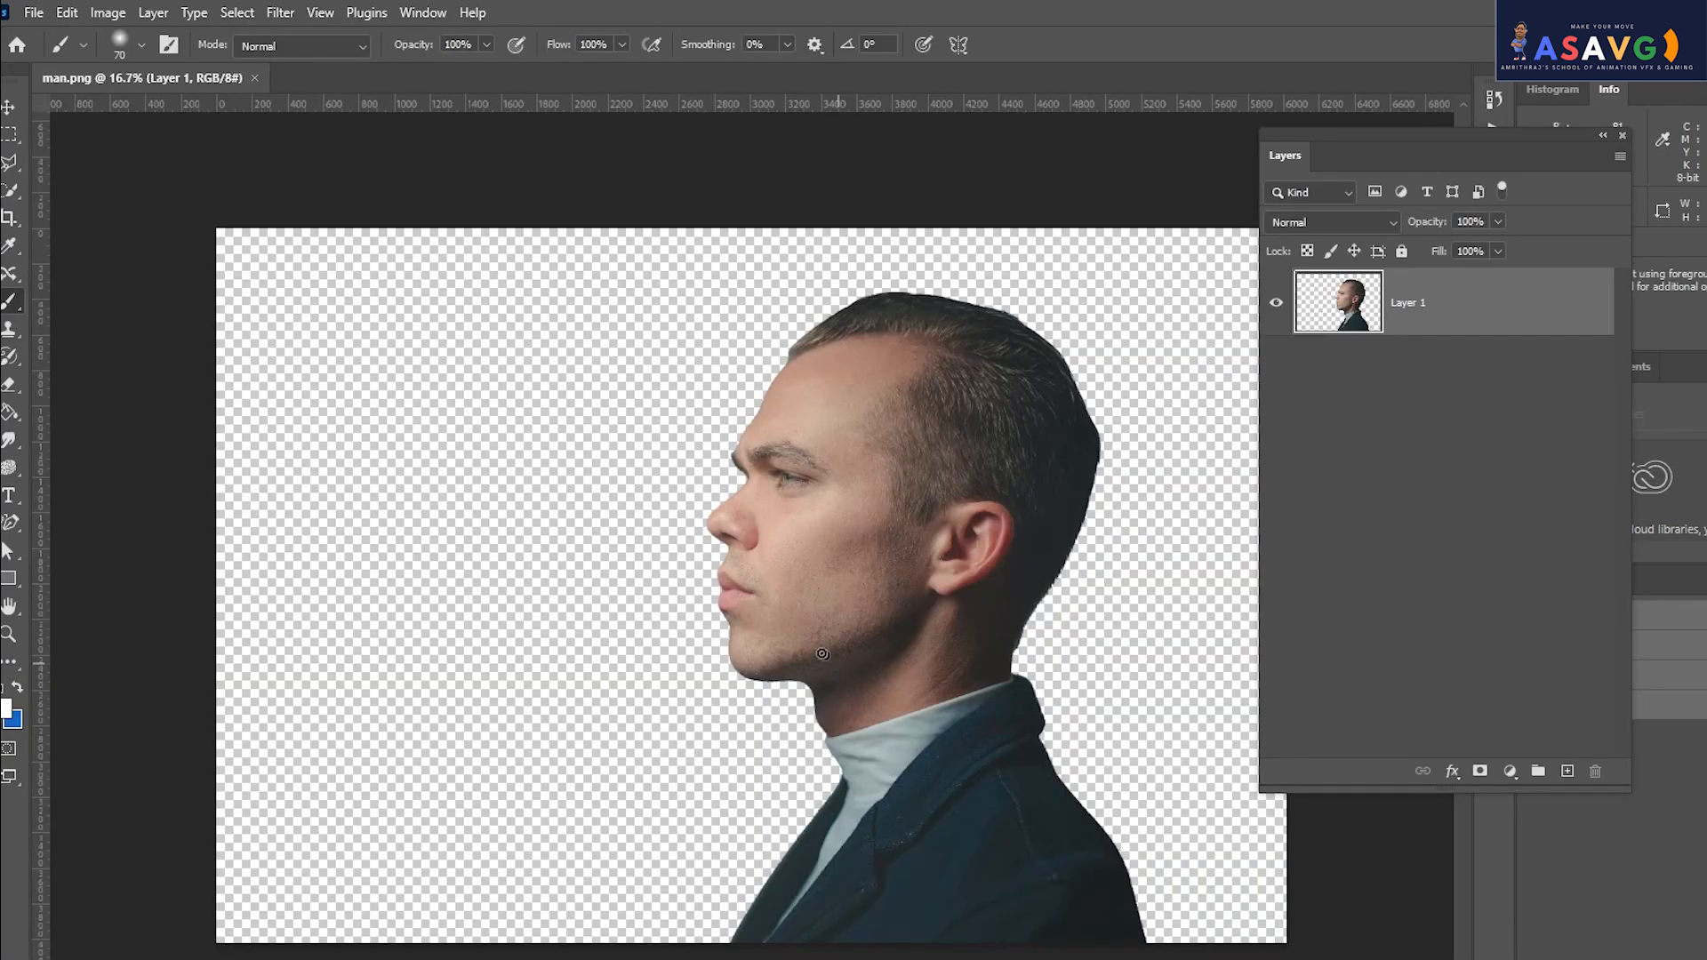
# Move the man towards the canvas centre and place city.jpg as a linked layer above him.
pyautogui.click(10, 108)
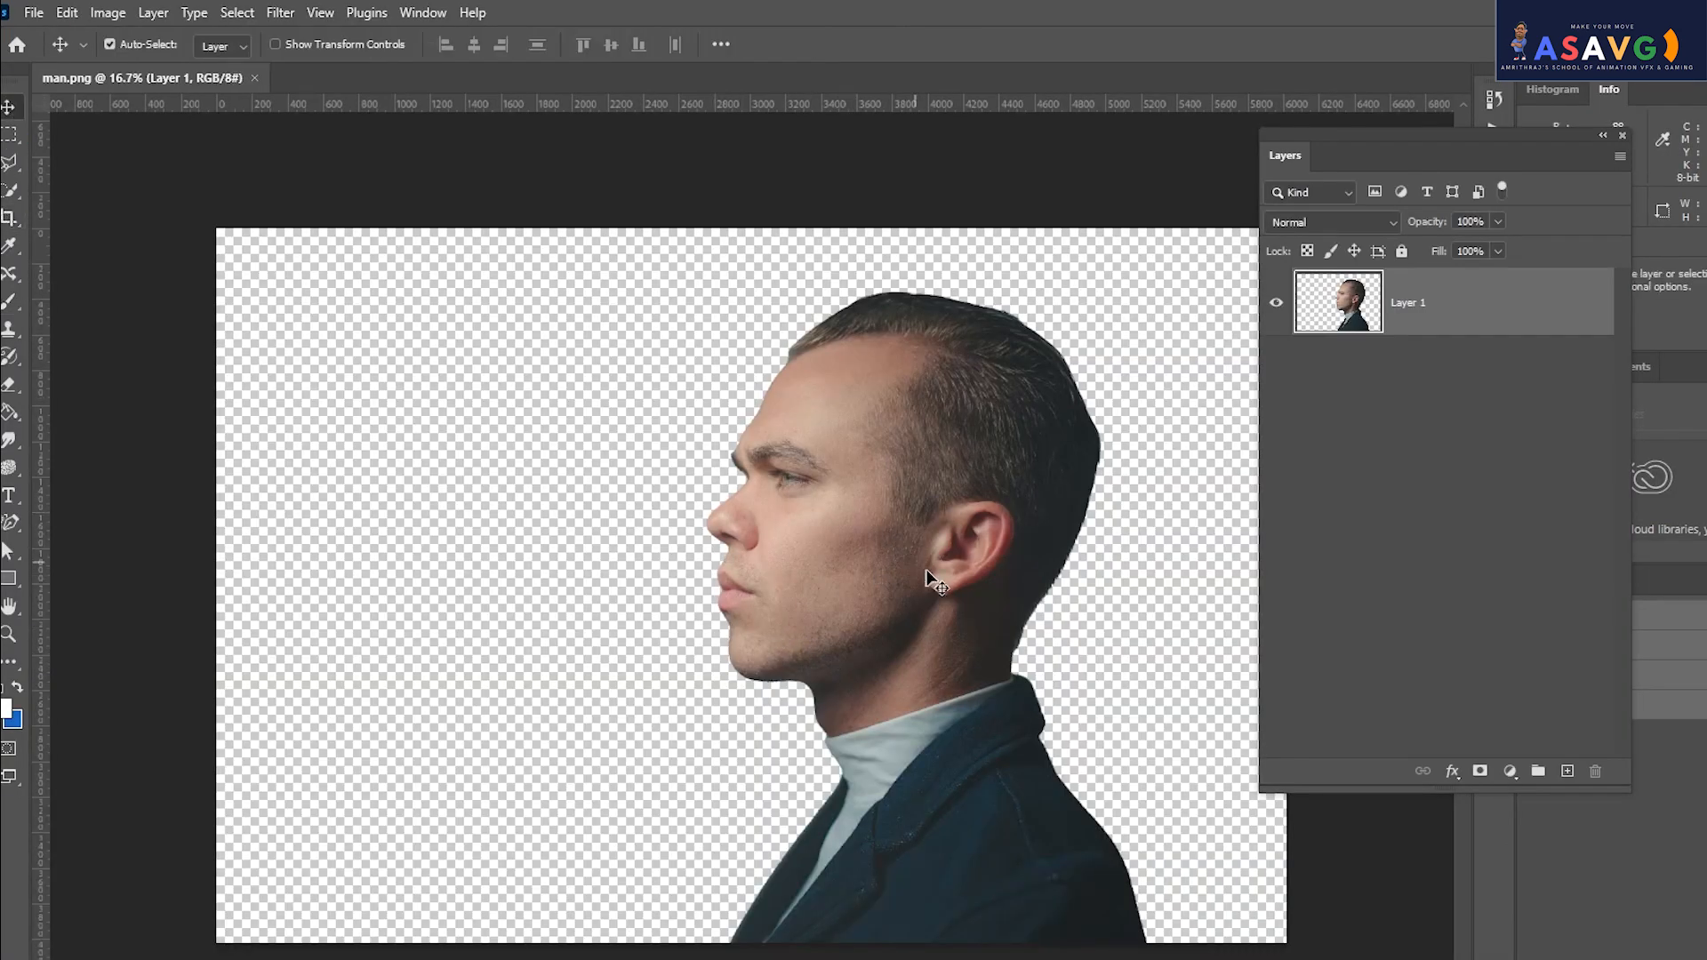
pyautogui.moveTo(934, 582); pyautogui.dragTo(784, 584)
pyautogui.click(30, 13)
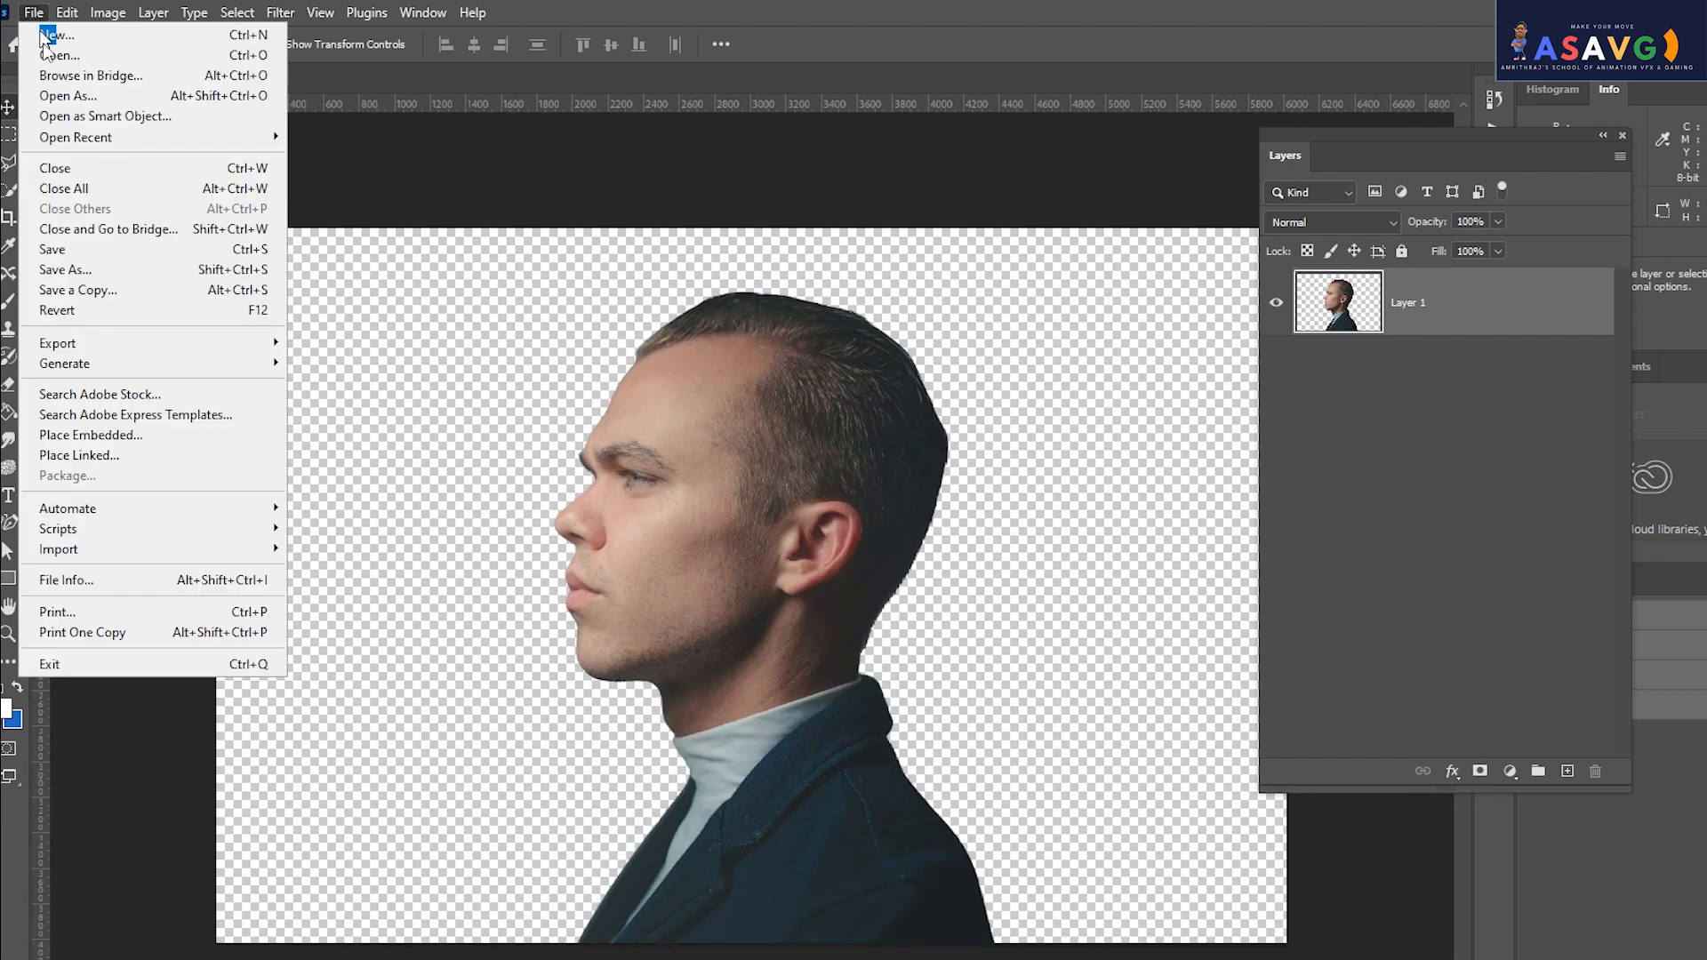
pyautogui.click(116, 450)
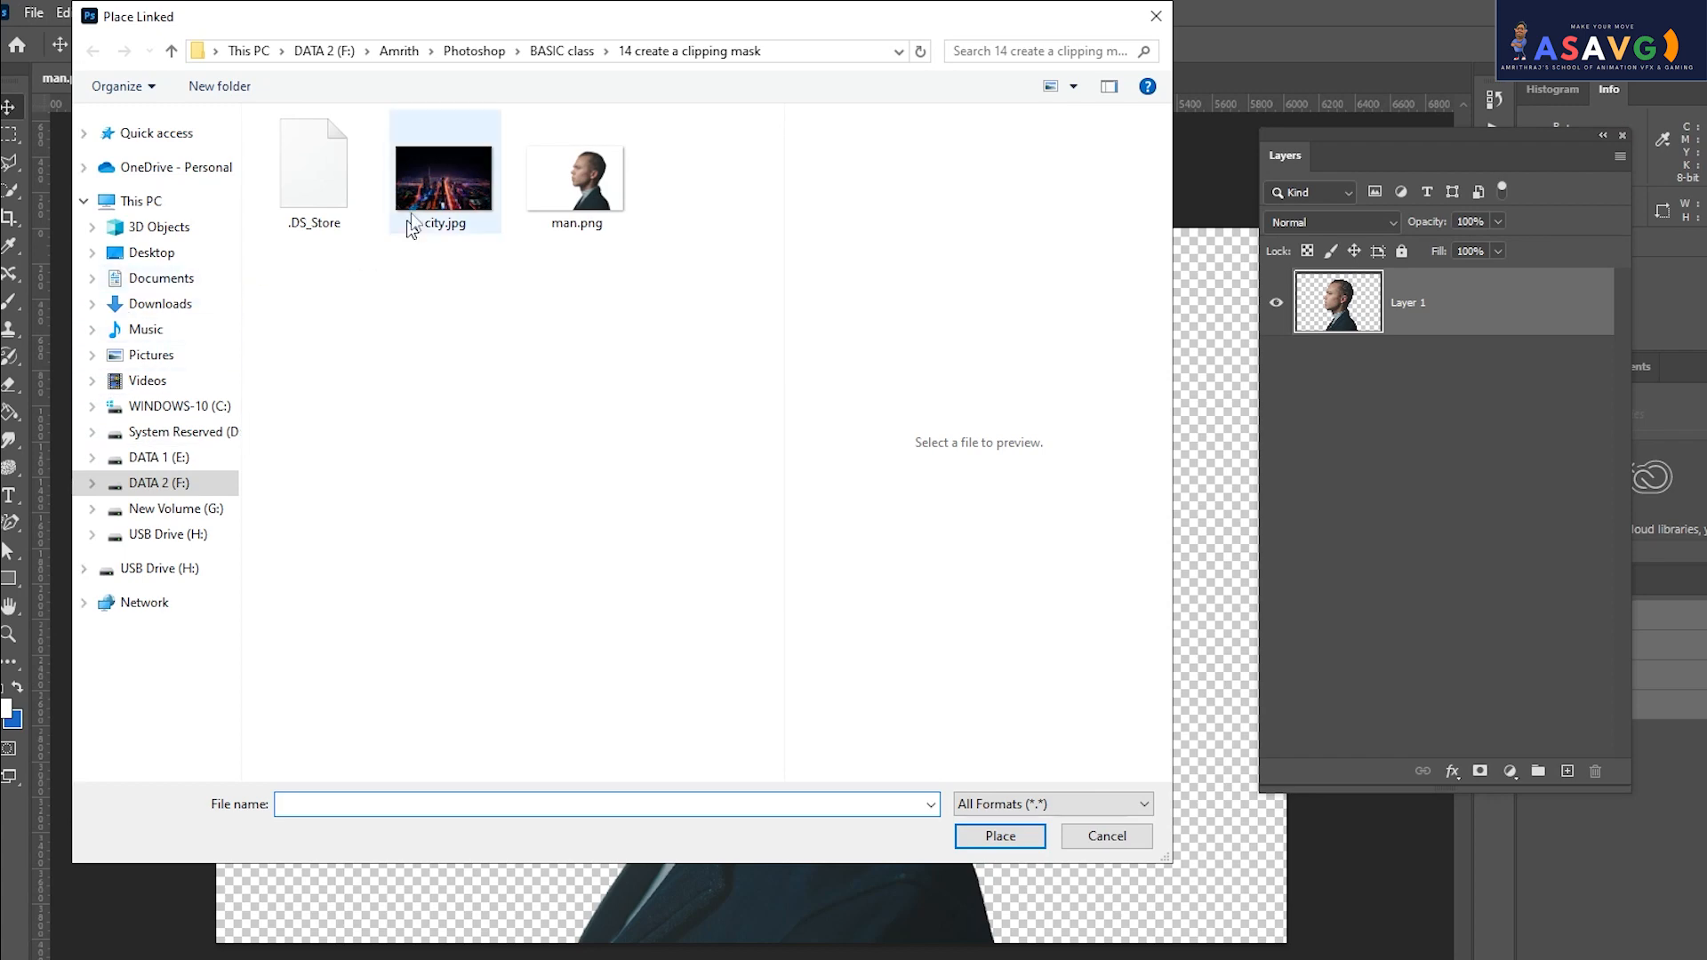
pyautogui.doubleClick(433, 203)
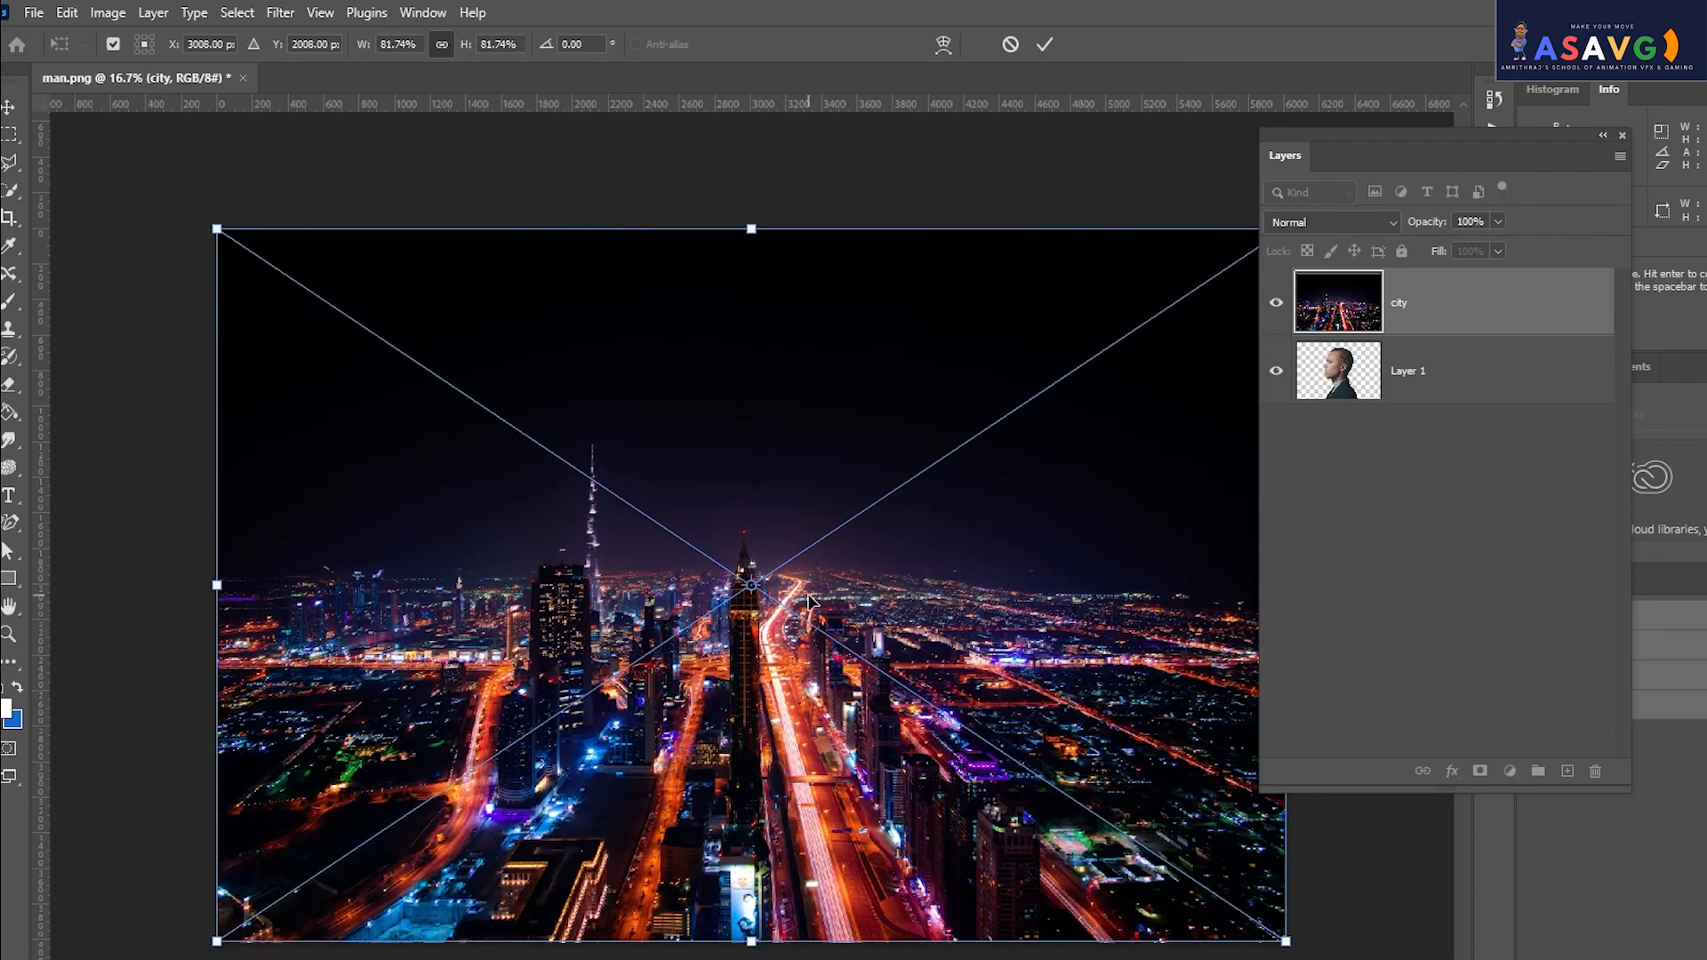
pyautogui.press('Return')
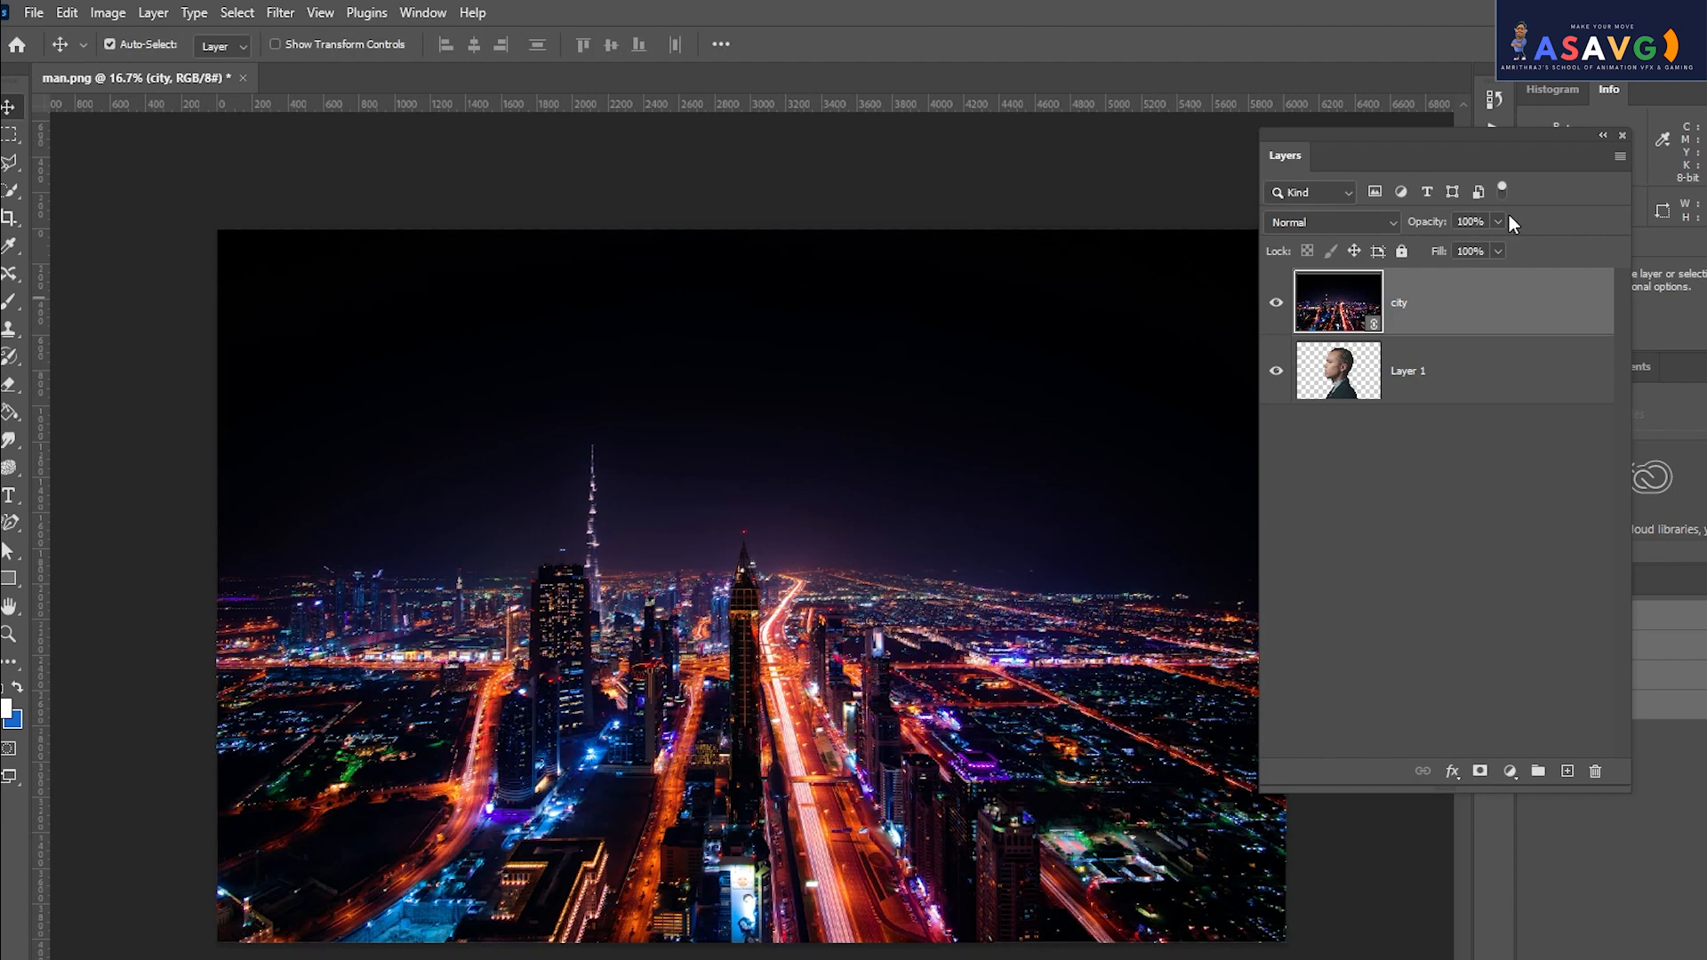
# Lower the city layer's opacity to 57% and move the city straight up over the man's head.
pyautogui.click(1498, 222)
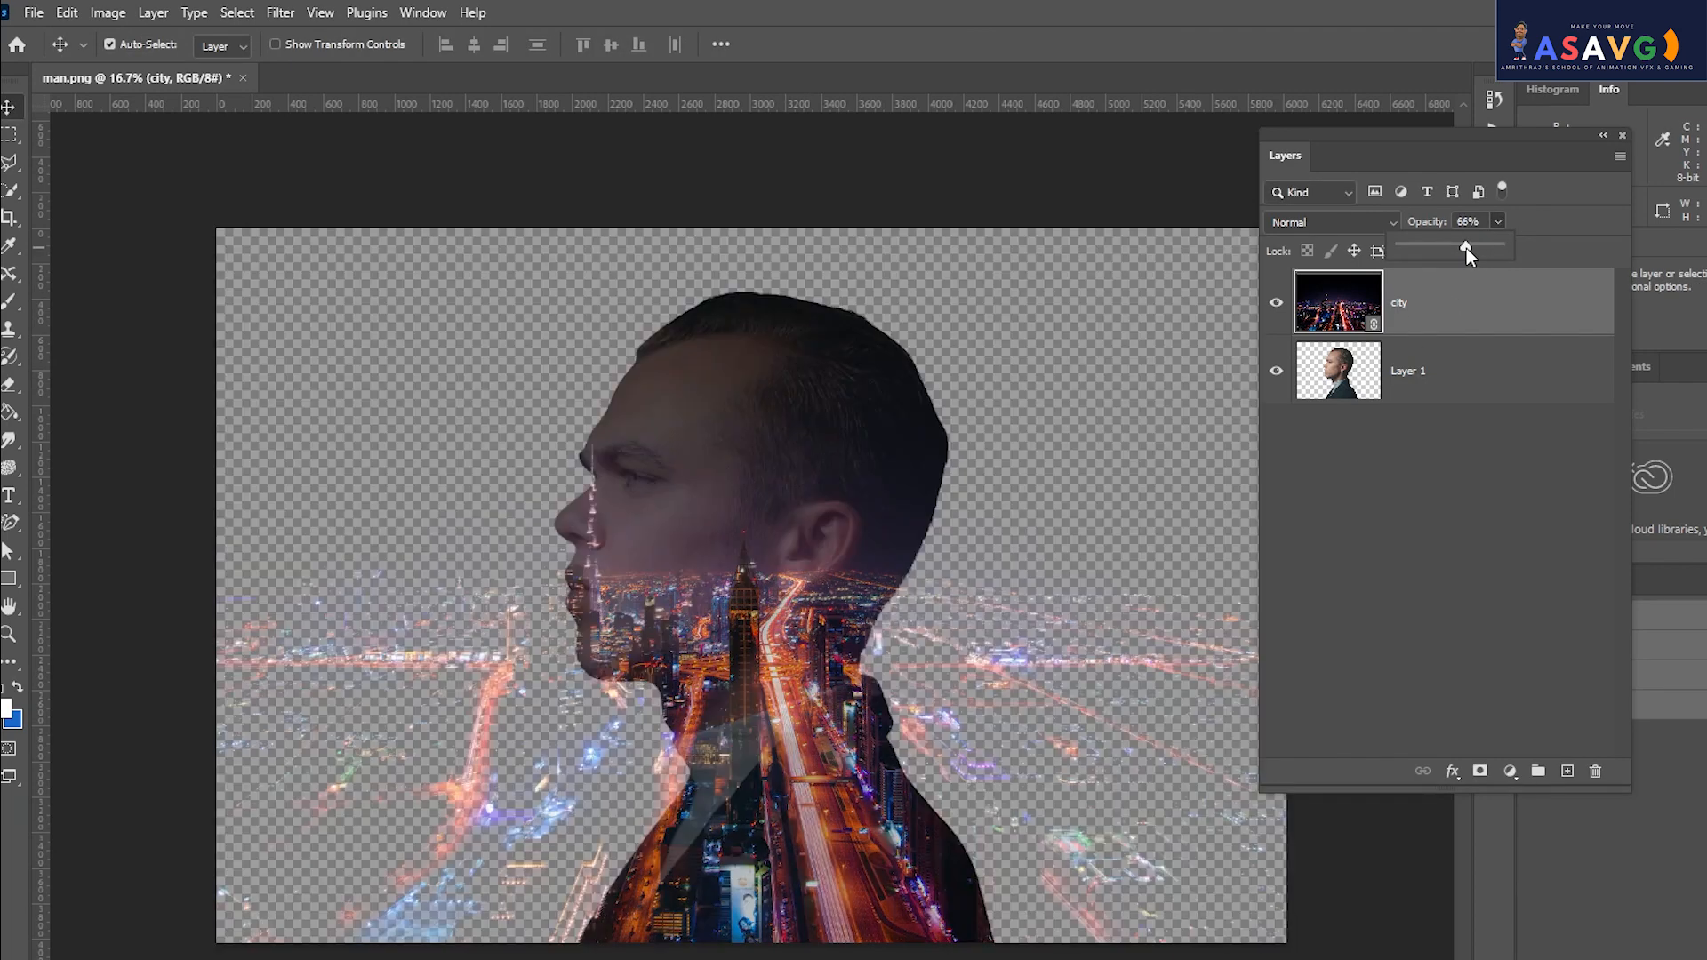
pyautogui.moveTo(1465, 249); pyautogui.dragTo(1457, 248)
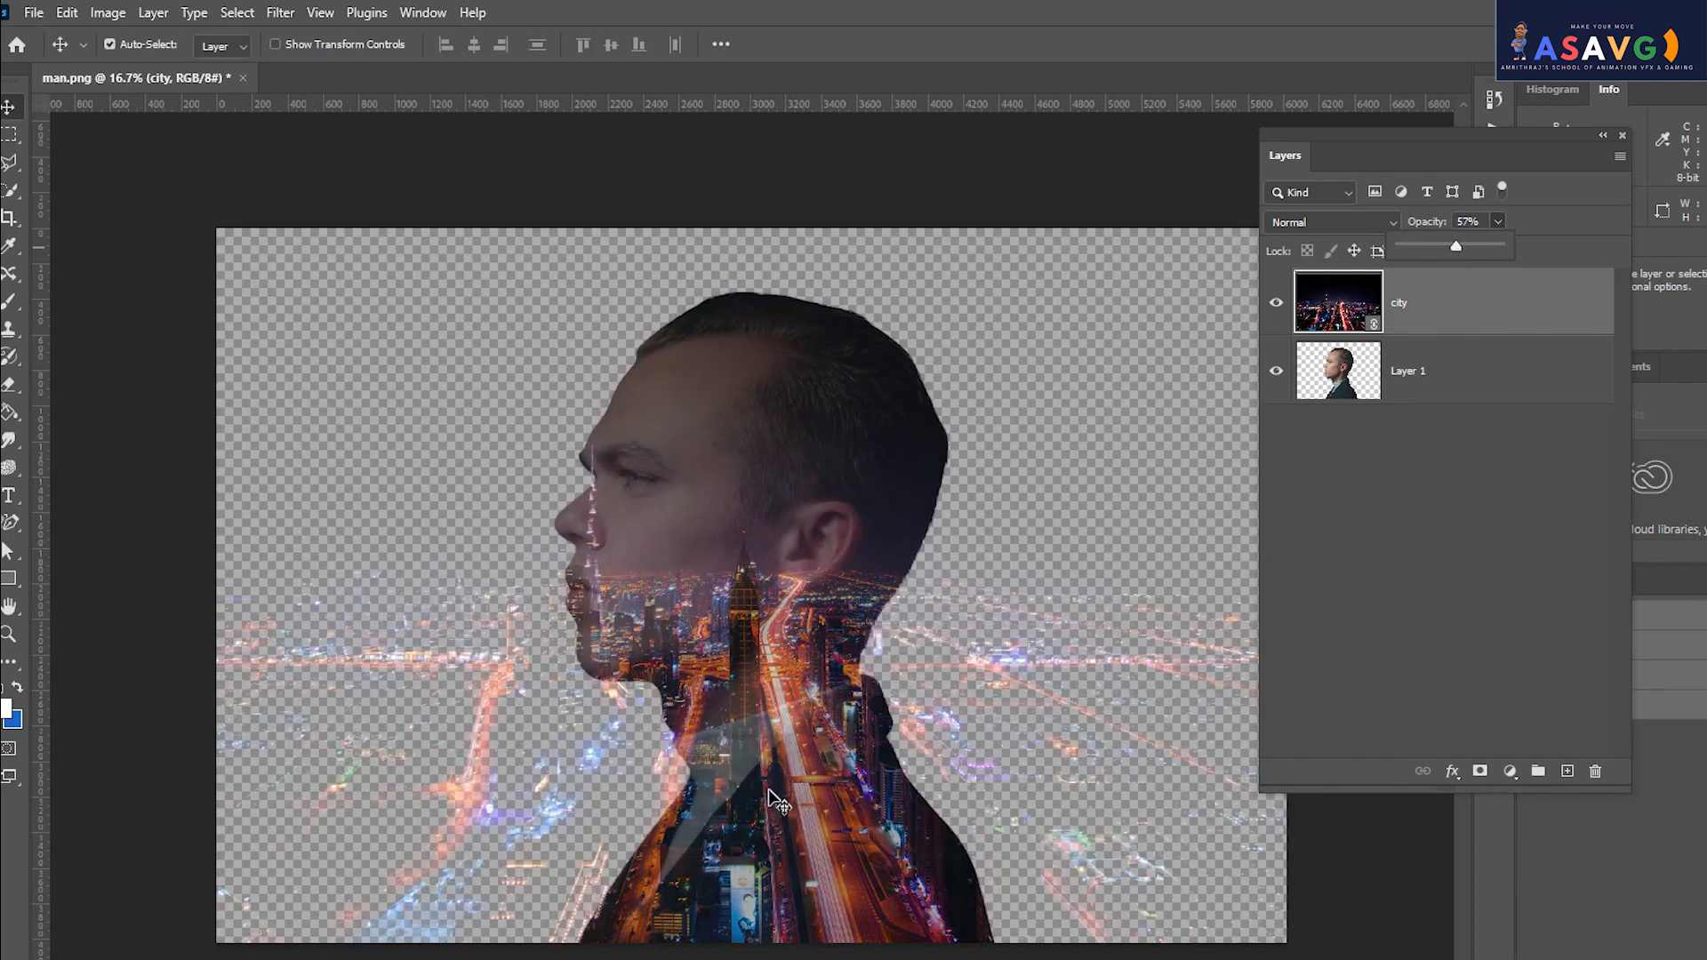
pyautogui.moveTo(807, 865); pyautogui.dragTo(811, 630)
# Stretch the city layer vertically to 137.05% height and reposition it so the skyline crosses the head and the photo covers the shoulders.
pyautogui.hotkey('ctrl', 't')
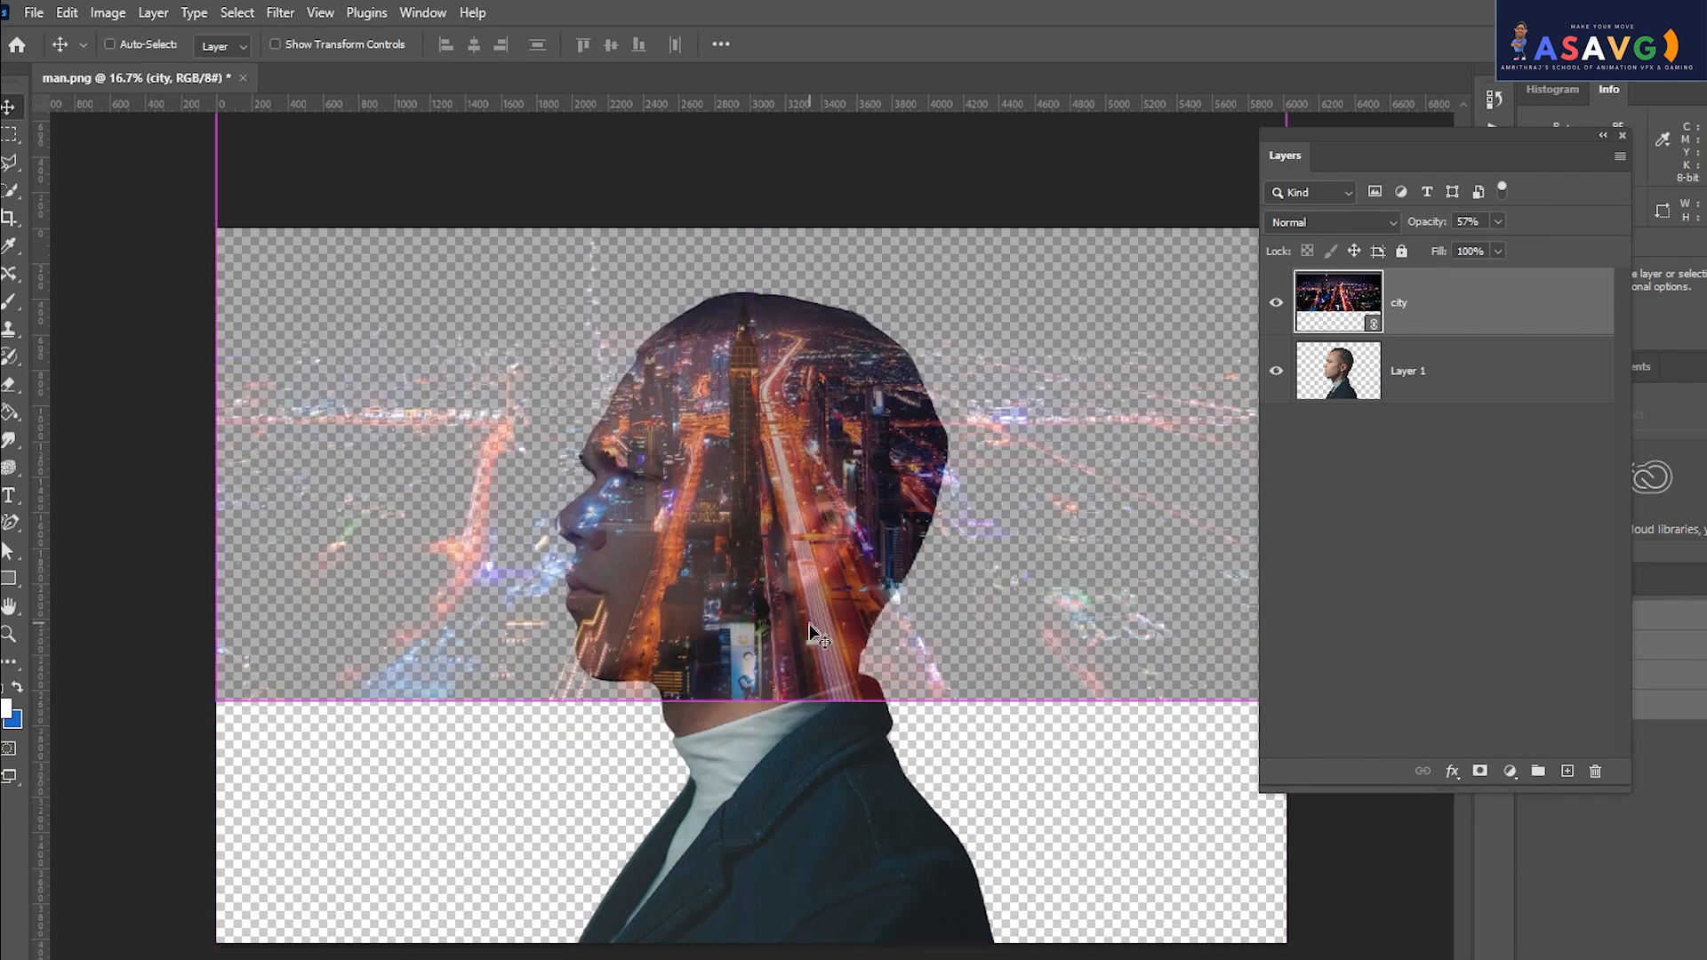
pyautogui.moveTo(754, 702); pyautogui.dragTo(779, 876)
pyautogui.moveTo(794, 658); pyautogui.dragTo(789, 578)
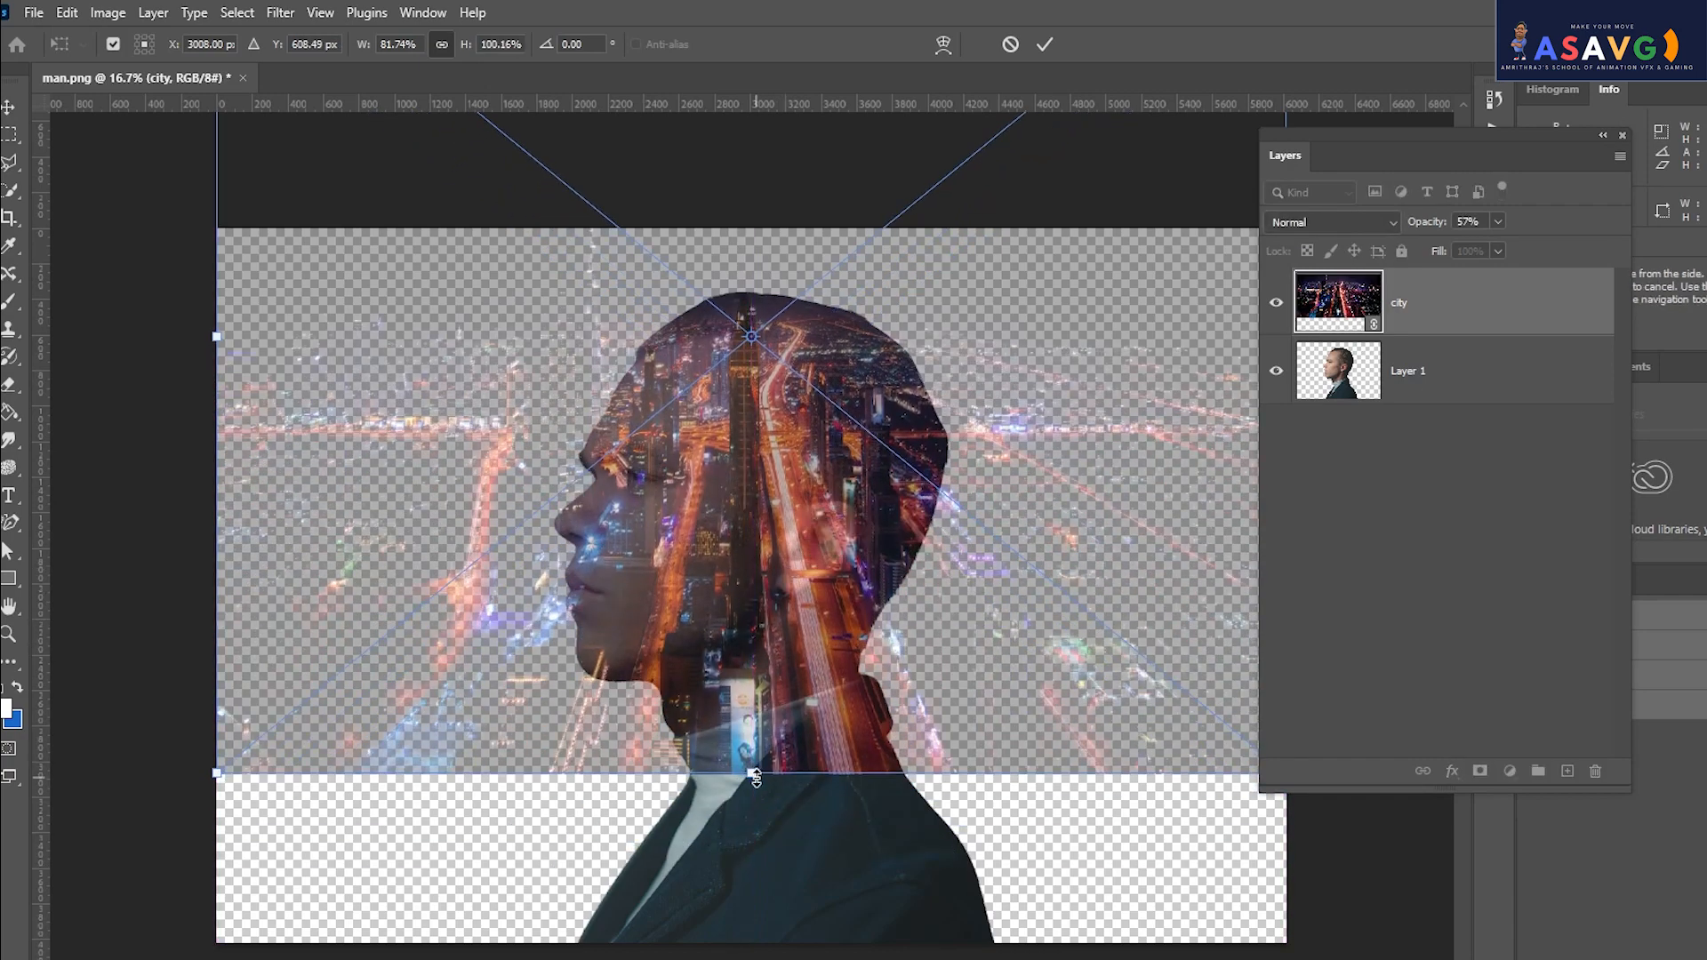
pyautogui.moveTo(752, 774); pyautogui.dragTo(763, 927)
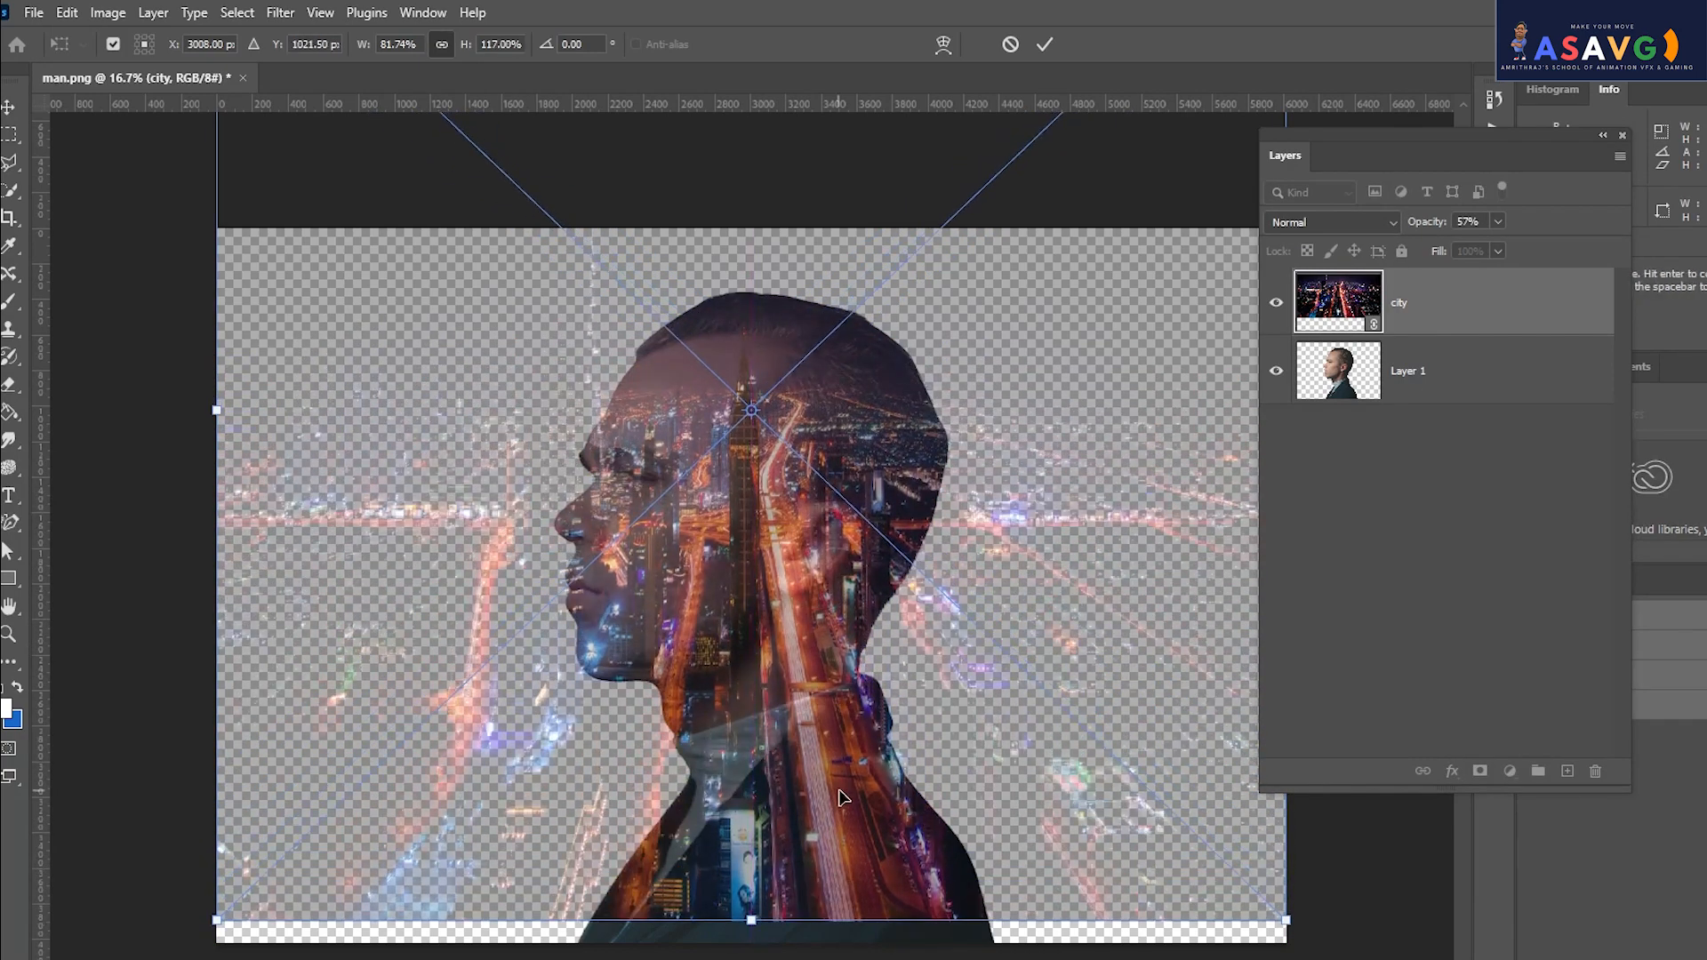
pyautogui.moveTo(835, 775); pyautogui.dragTo(832, 717)
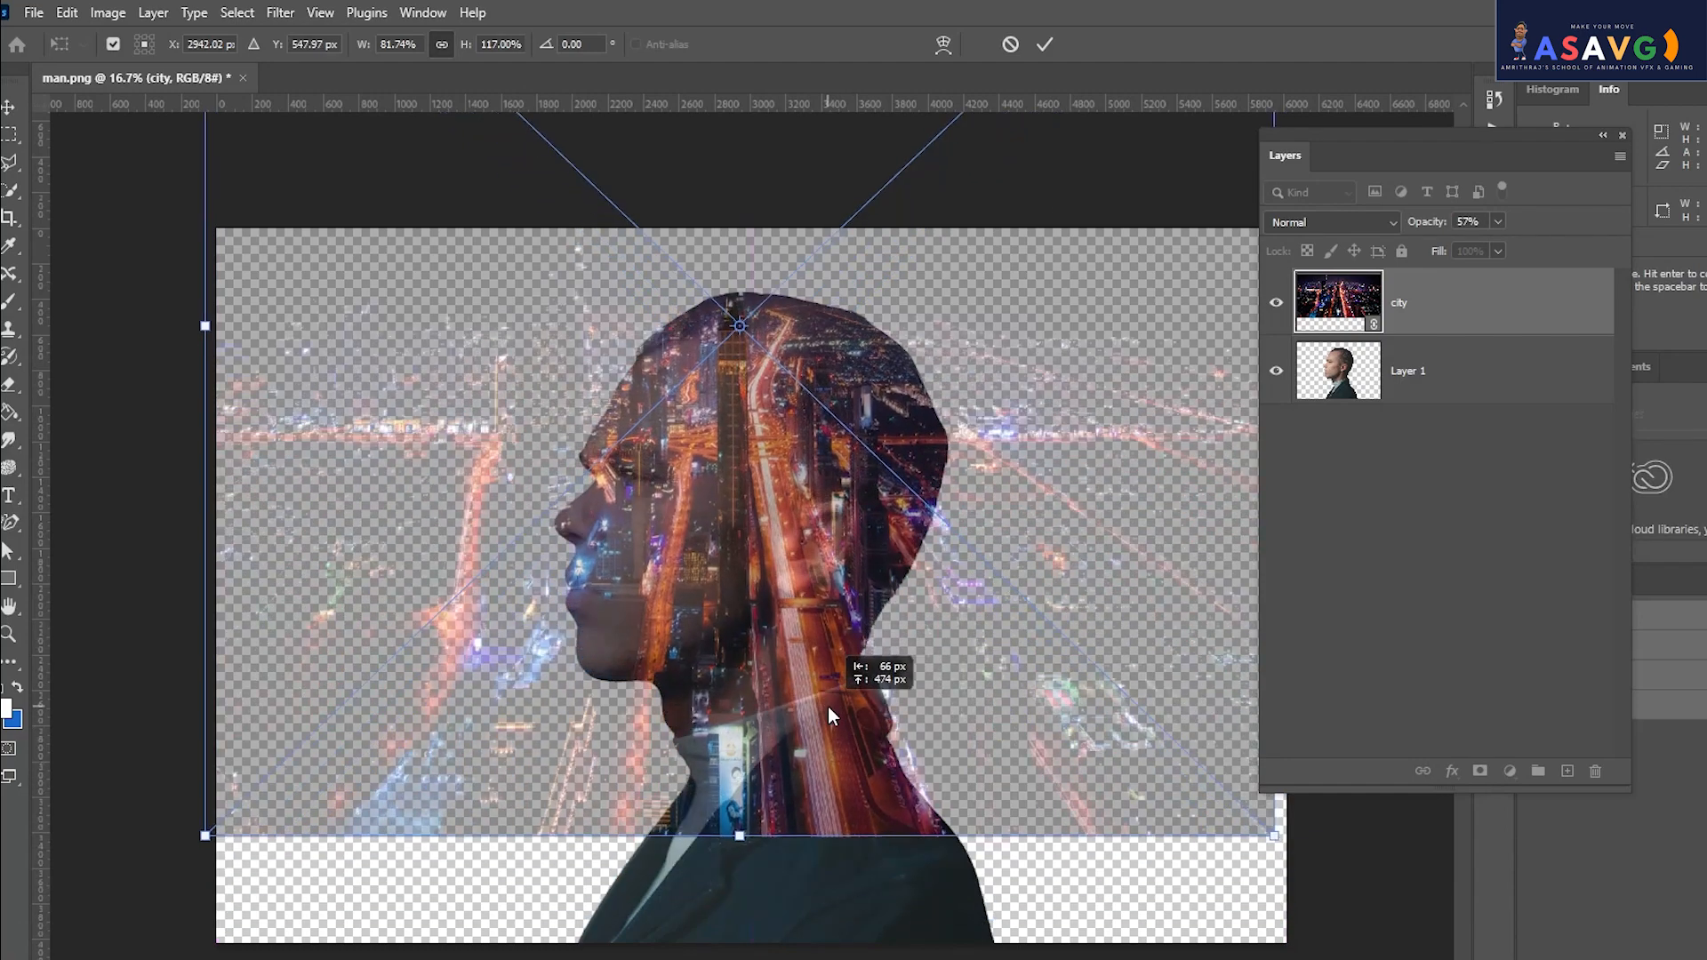
pyautogui.moveTo(739, 835); pyautogui.dragTo(739, 943)
pyautogui.moveTo(823, 791); pyautogui.dragTo(825, 772)
pyautogui.moveTo(818, 754); pyautogui.dragTo(815, 723)
pyautogui.moveTo(736, 906); pyautogui.dragTo(740, 959)
# Widen the city layer to 89.65% past the canvas's right edge, apply the transform, and restore the layer's opacity to 100%.
pyautogui.moveTo(1400, 148); pyautogui.dragTo(1504, 175)
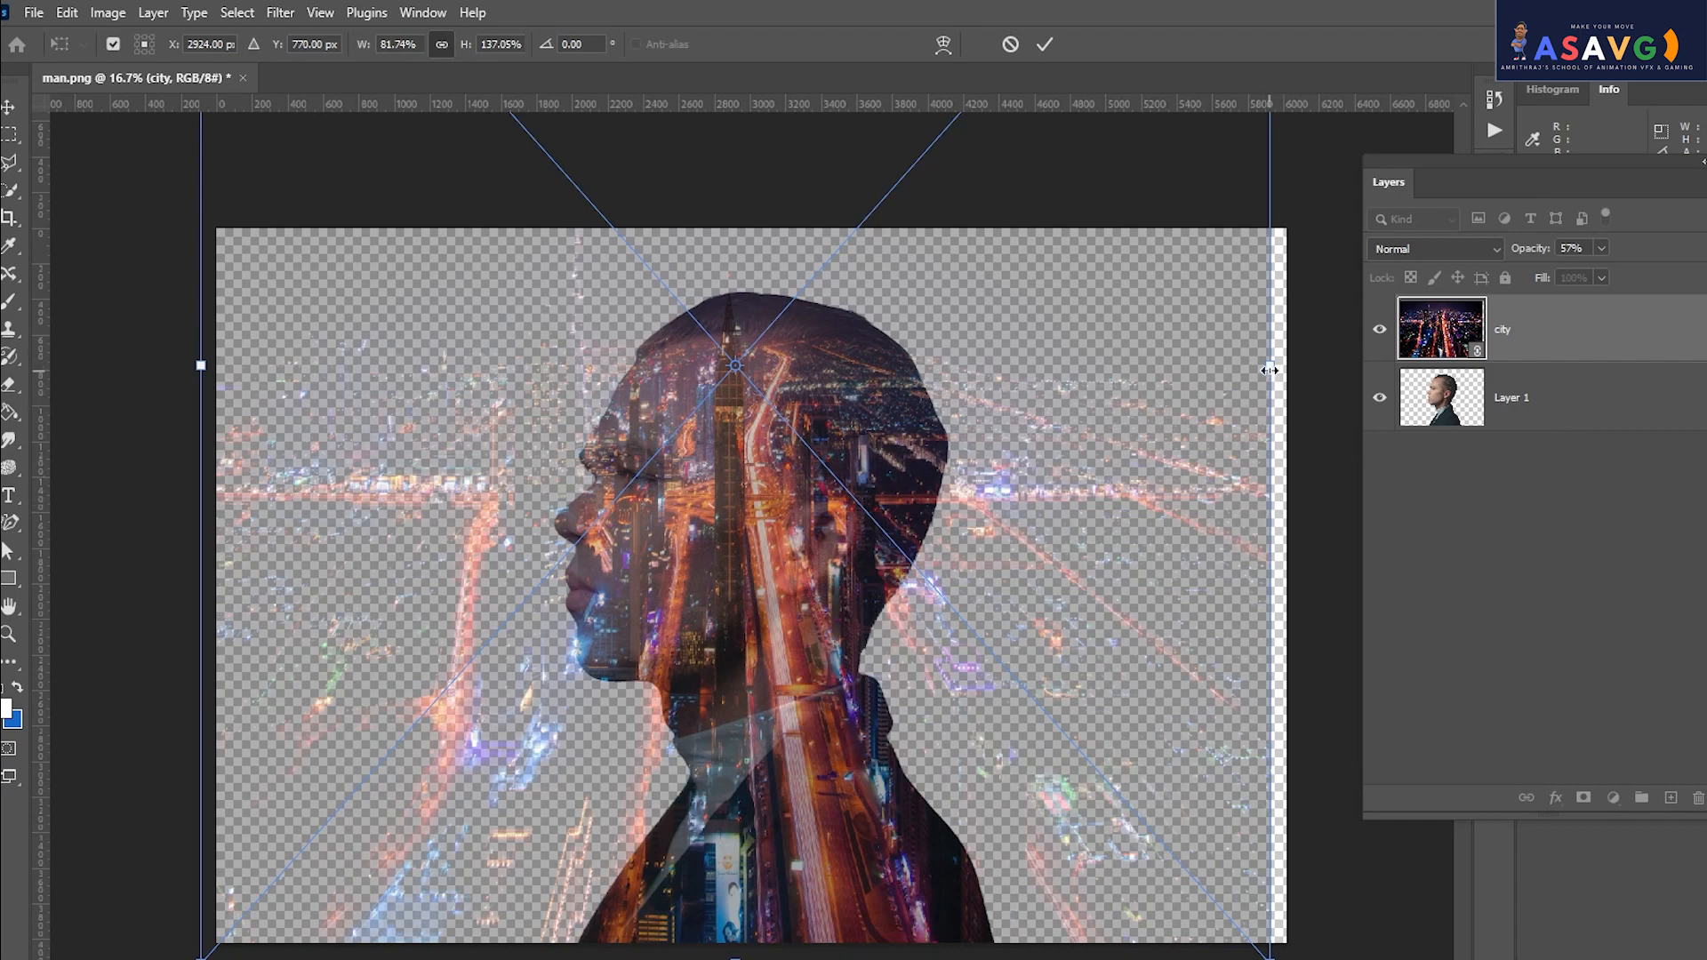
pyautogui.moveTo(1269, 370); pyautogui.dragTo(1375, 370)
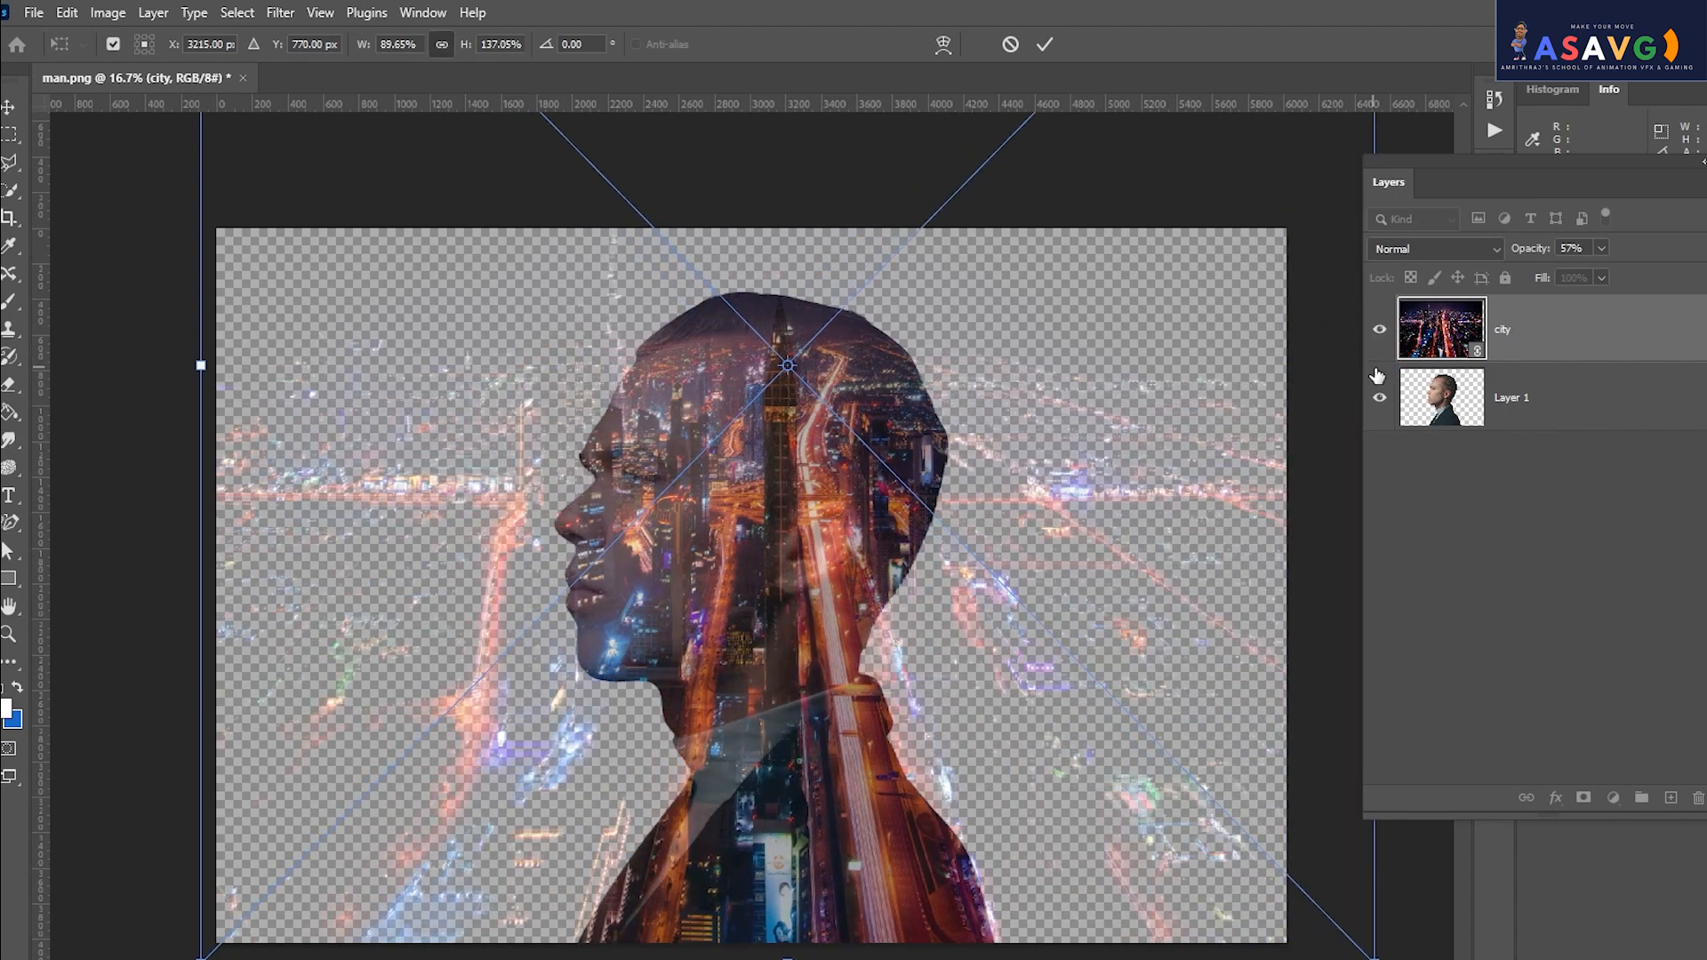
pyautogui.press('Return')
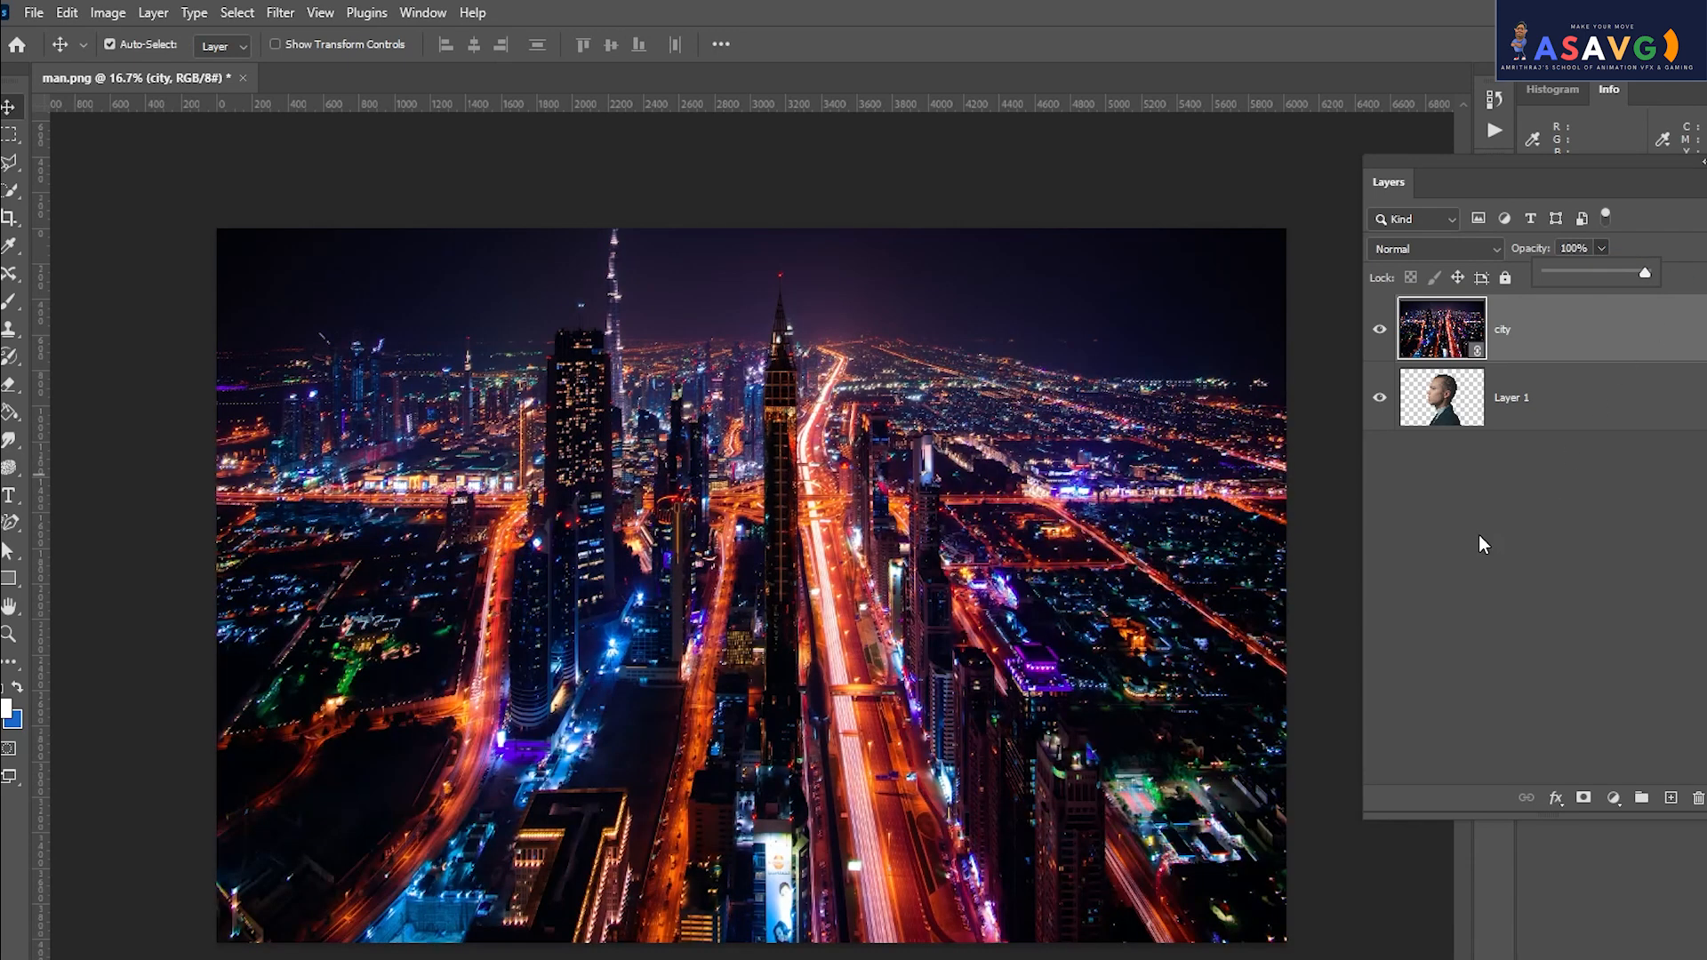
# Clip the city layer to the man's layer with Create Clipping Mask.
pyautogui.rightClick(1542, 331)
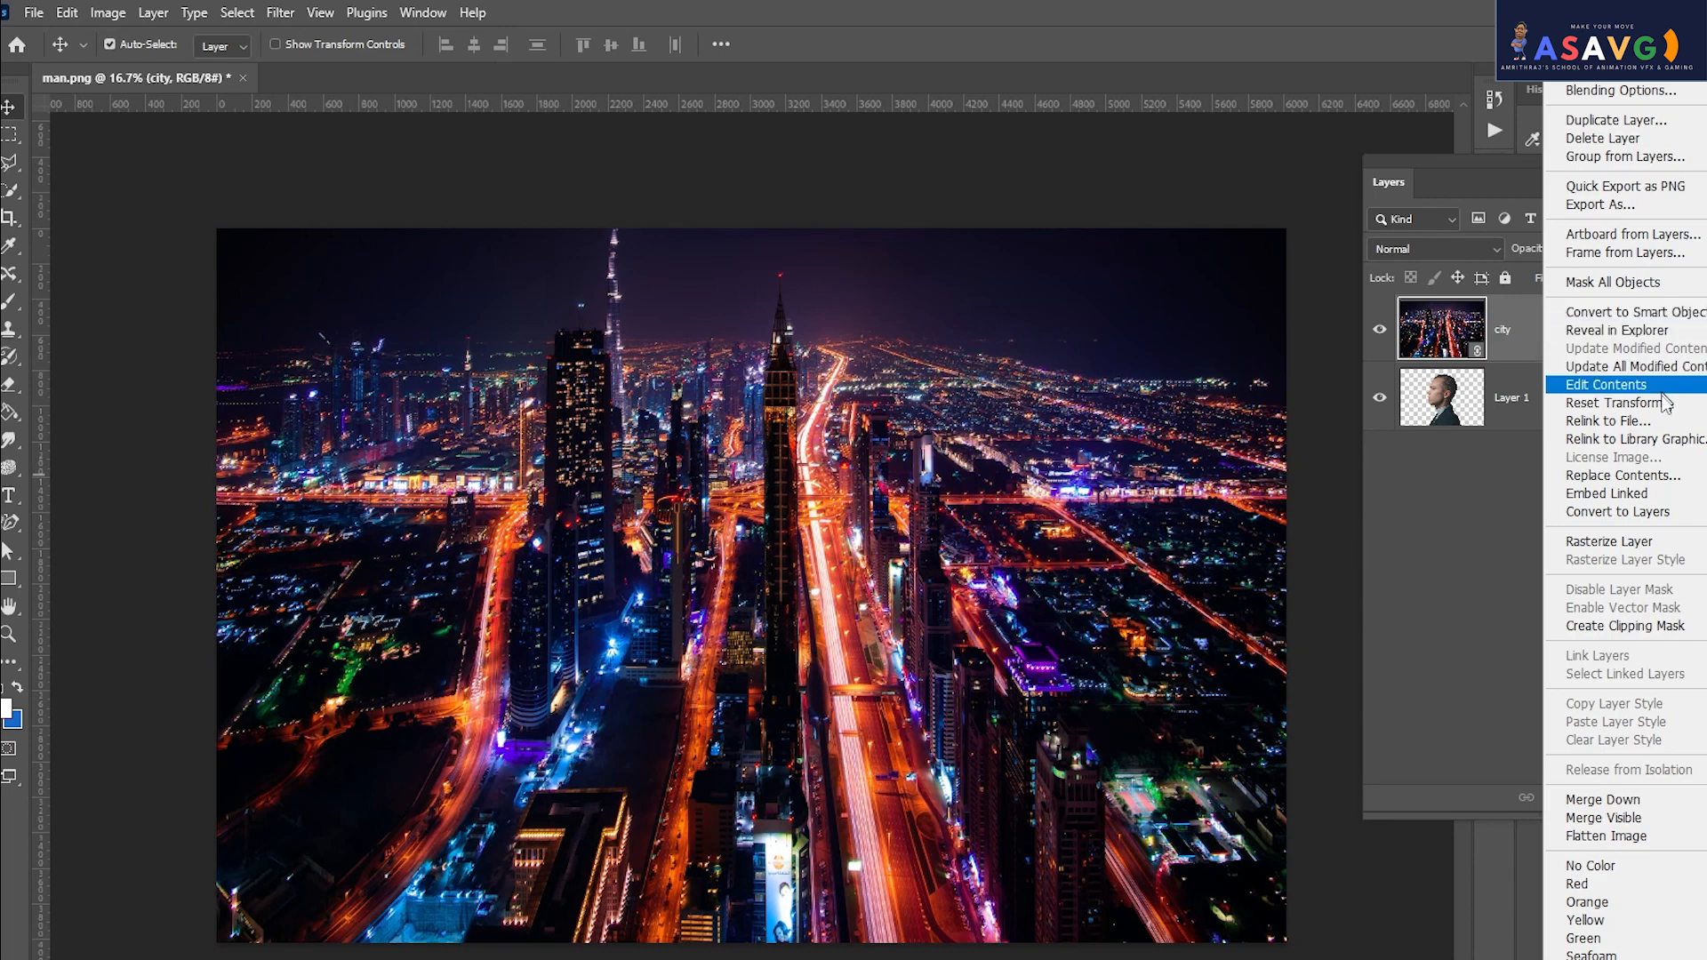
pyautogui.click(1646, 625)
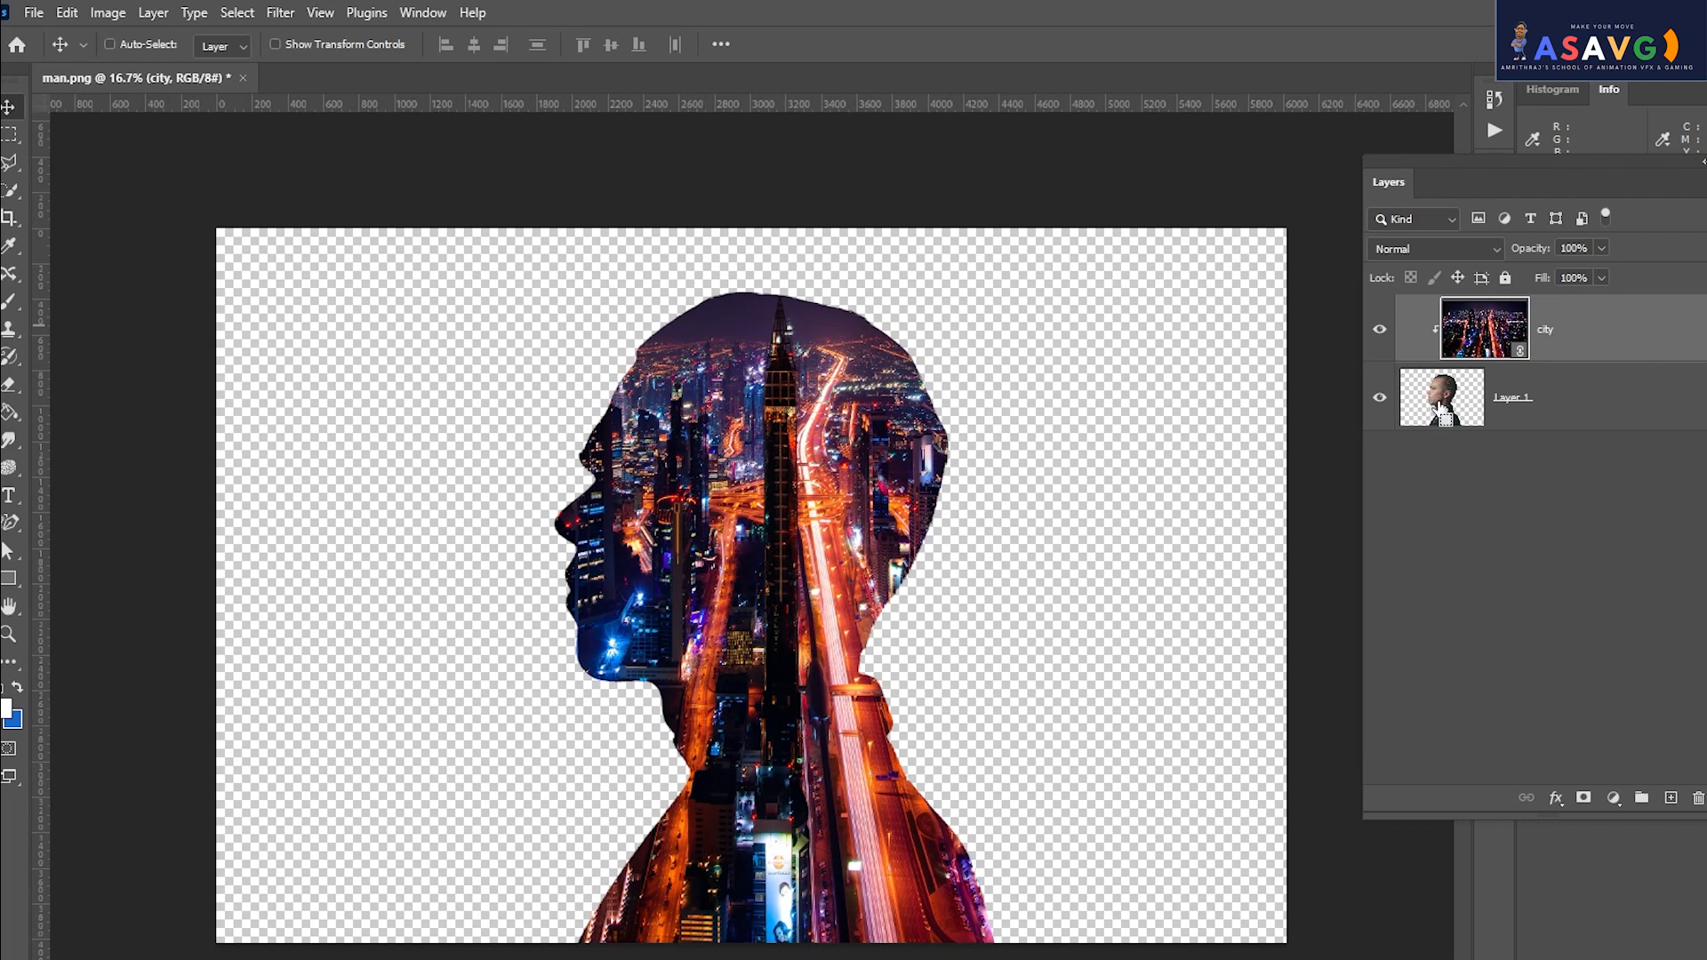
# Load the man's outline from Layer 1 as a selection and add it as a layer mask on the city layer.
pyautogui.keyDown('ctrl'); pyautogui.click(1441, 409); pyautogui.keyUp('ctrl')
pyautogui.keyDown('alt'); pyautogui.click(1443, 404); pyautogui.keyUp('alt')
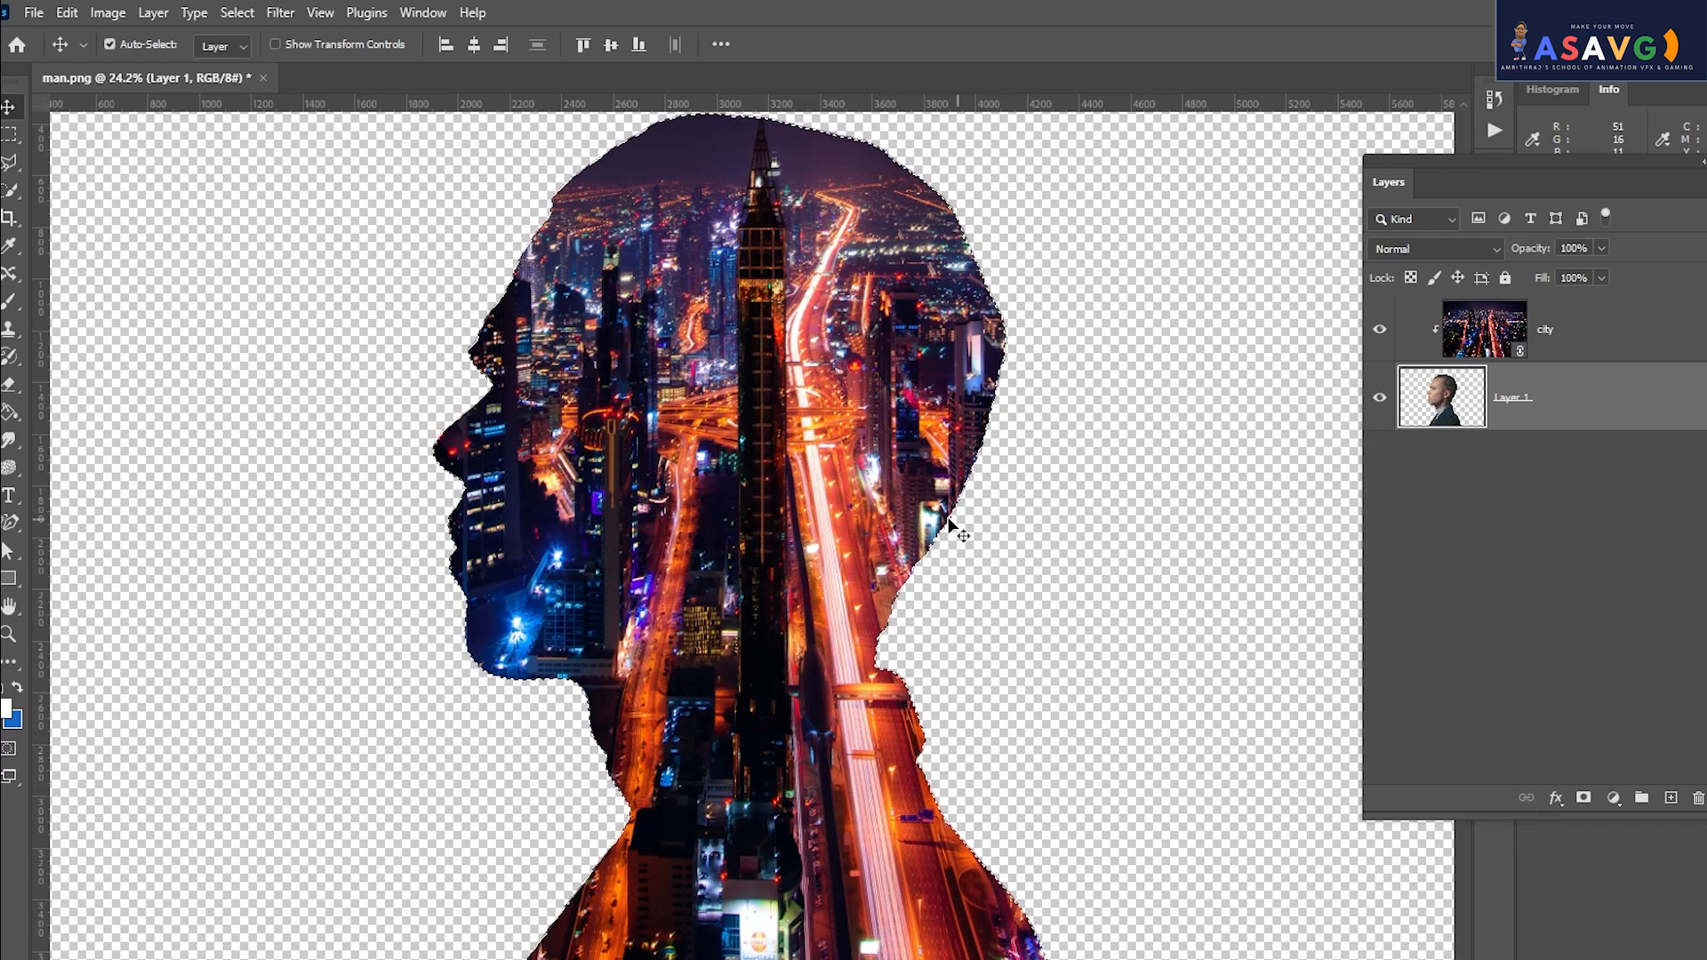
pyautogui.hotkey('ctrl', '-')
pyautogui.hotkey('ctrl', '-')
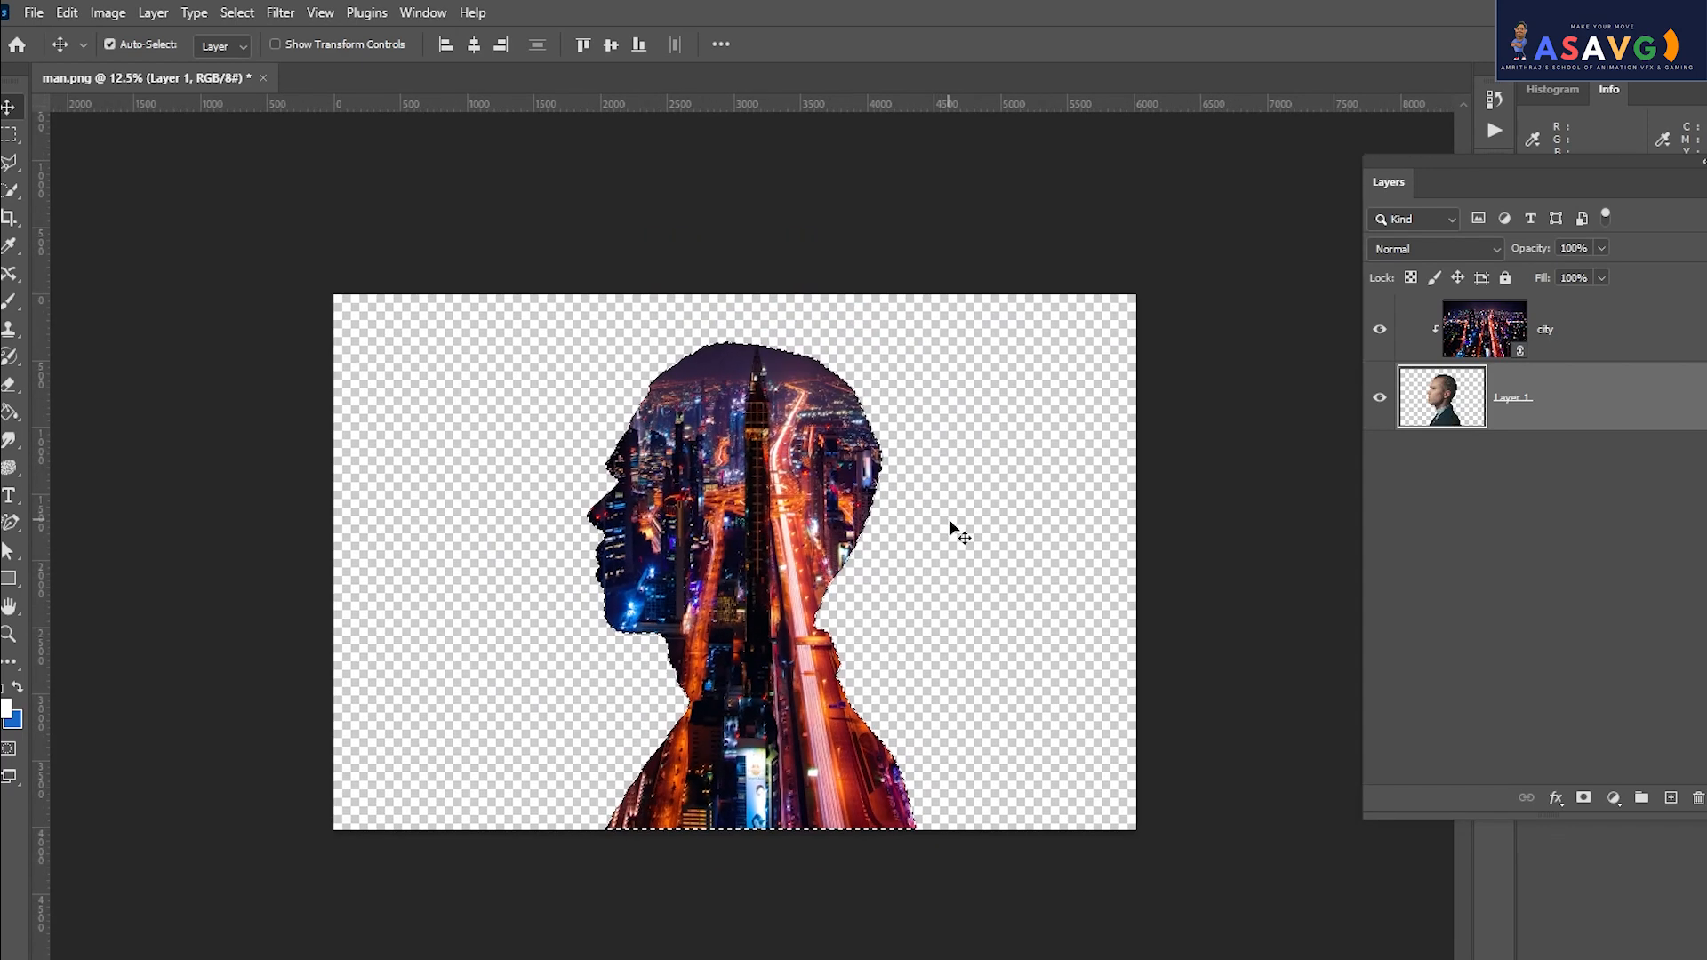
pyautogui.click(1547, 336)
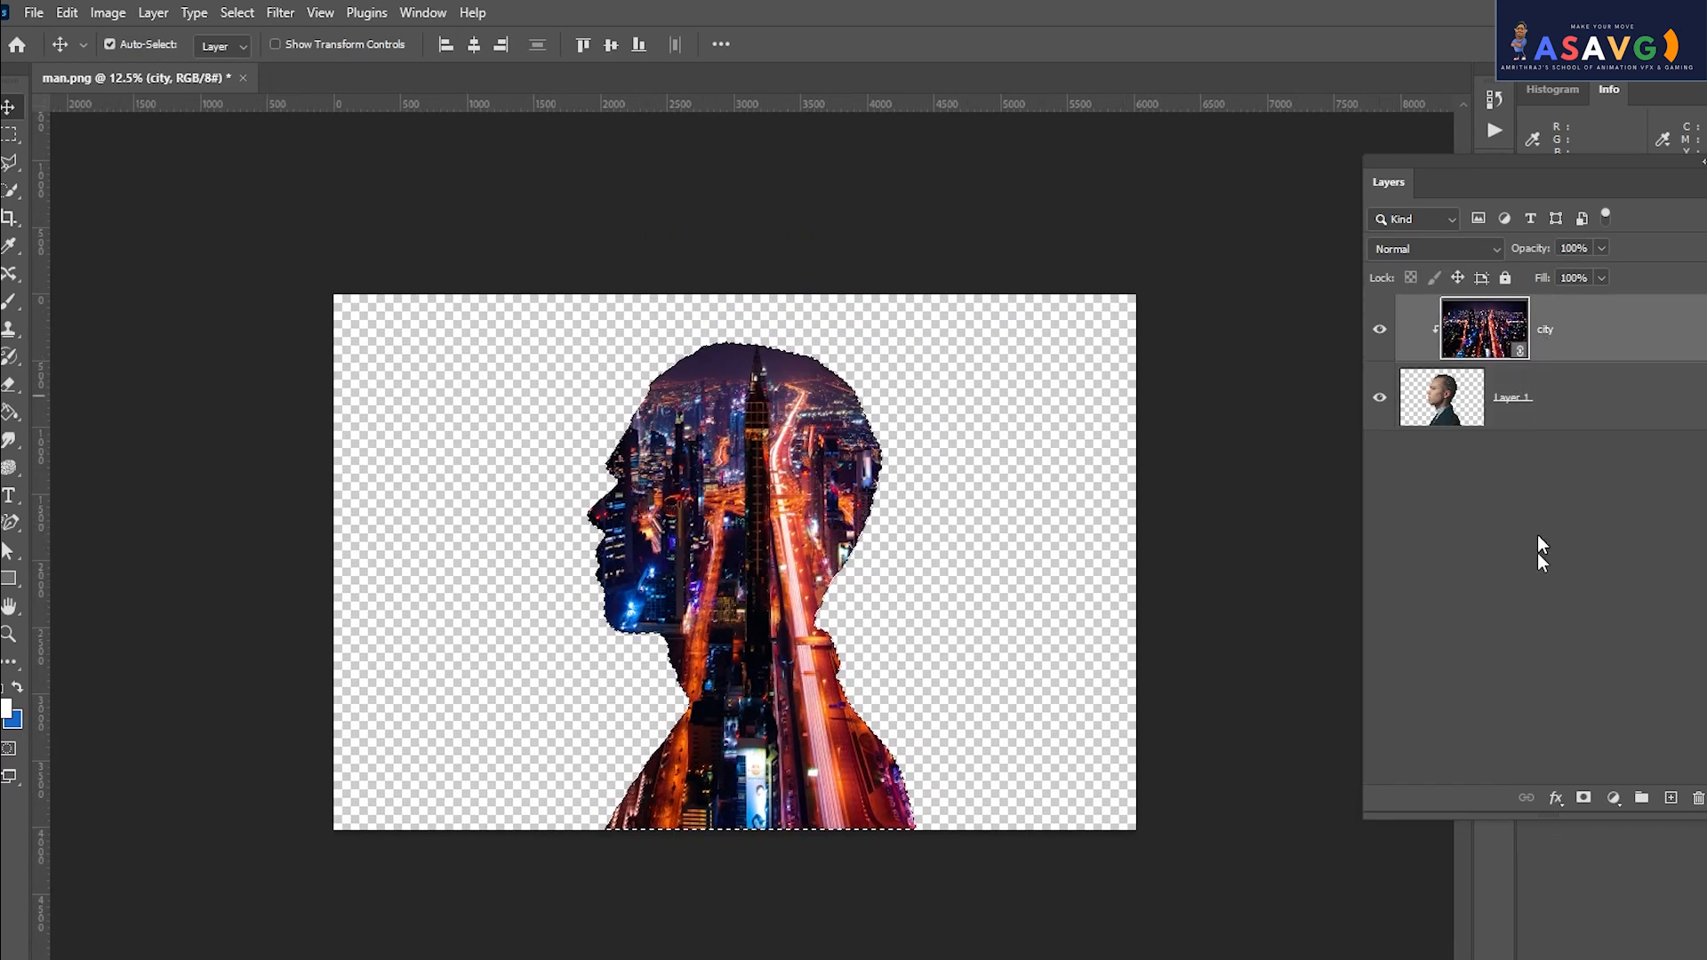
pyautogui.click(1584, 799)
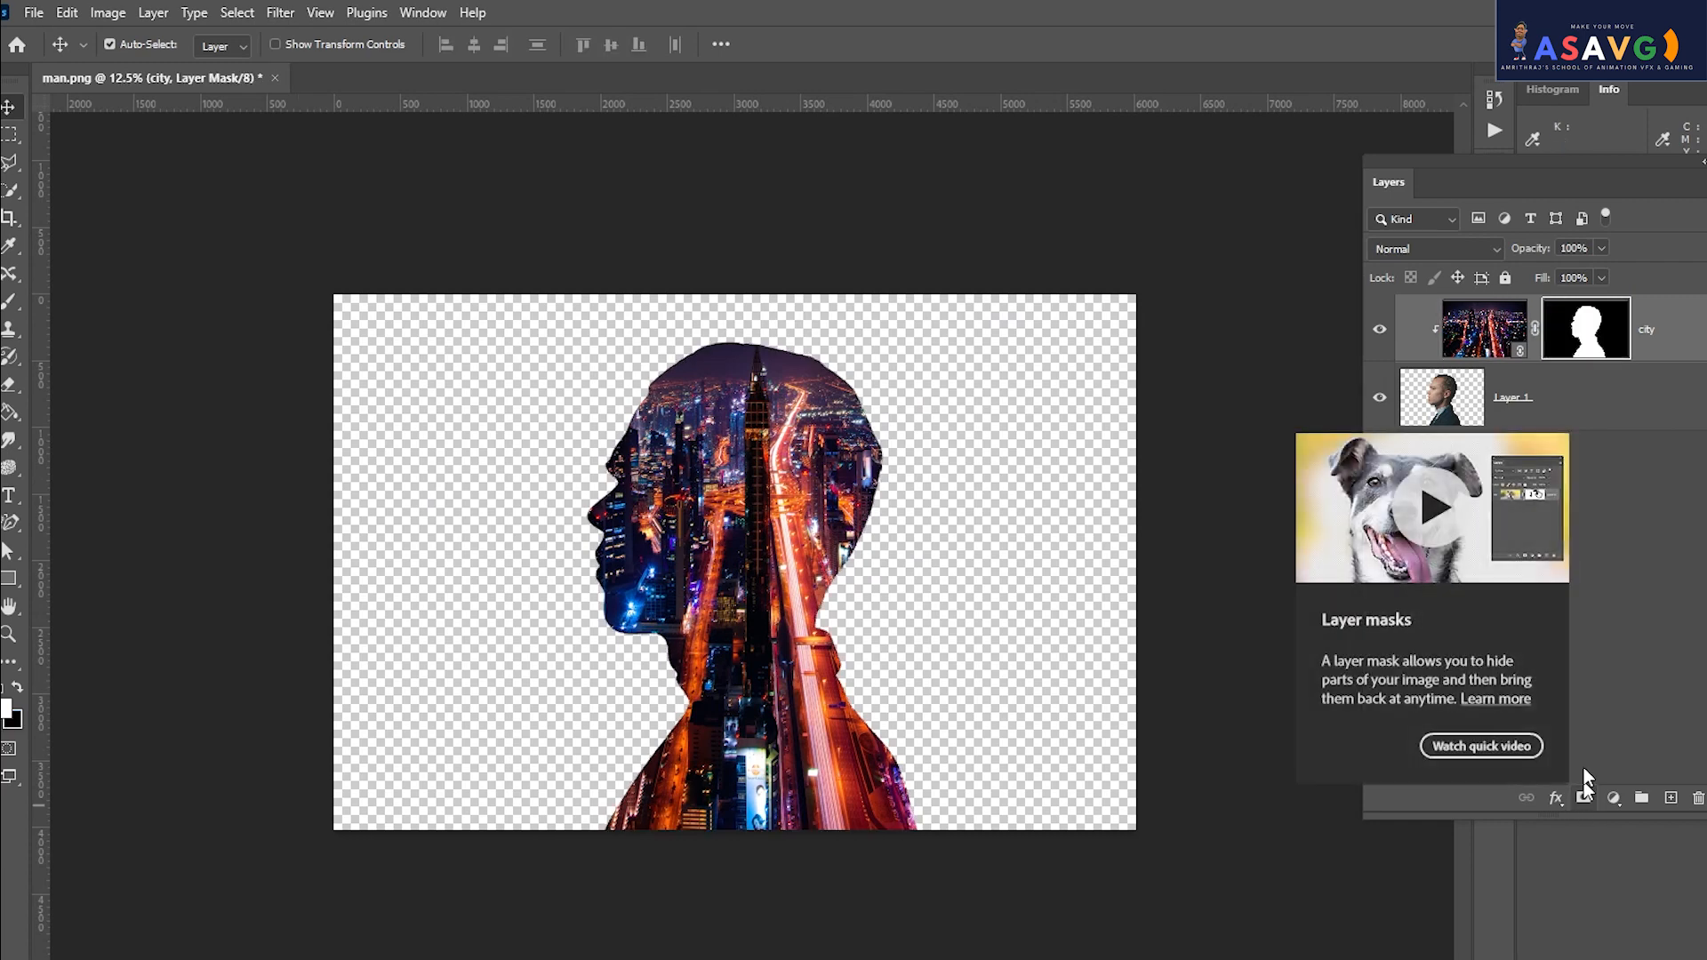
# Reload the man's outline as a selection and re-create the city layer's mask from it.
pyautogui.keyDown('ctrl'); pyautogui.click(1445, 407); pyautogui.keyUp('ctrl')
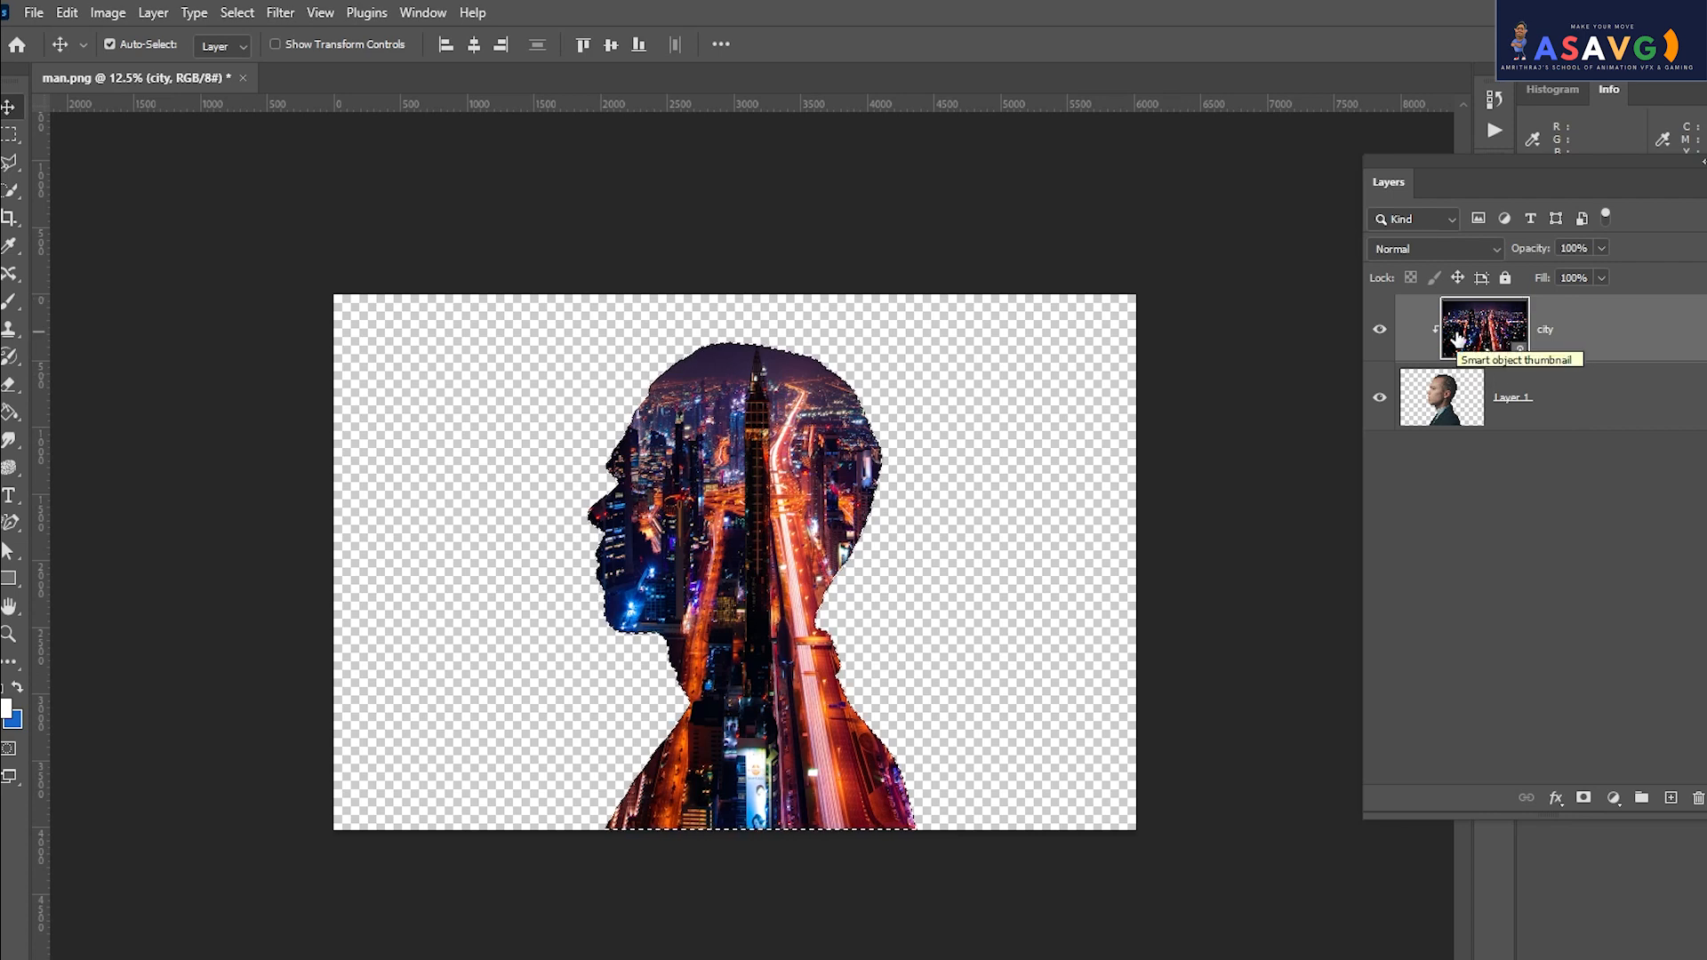
pyautogui.click(1584, 798)
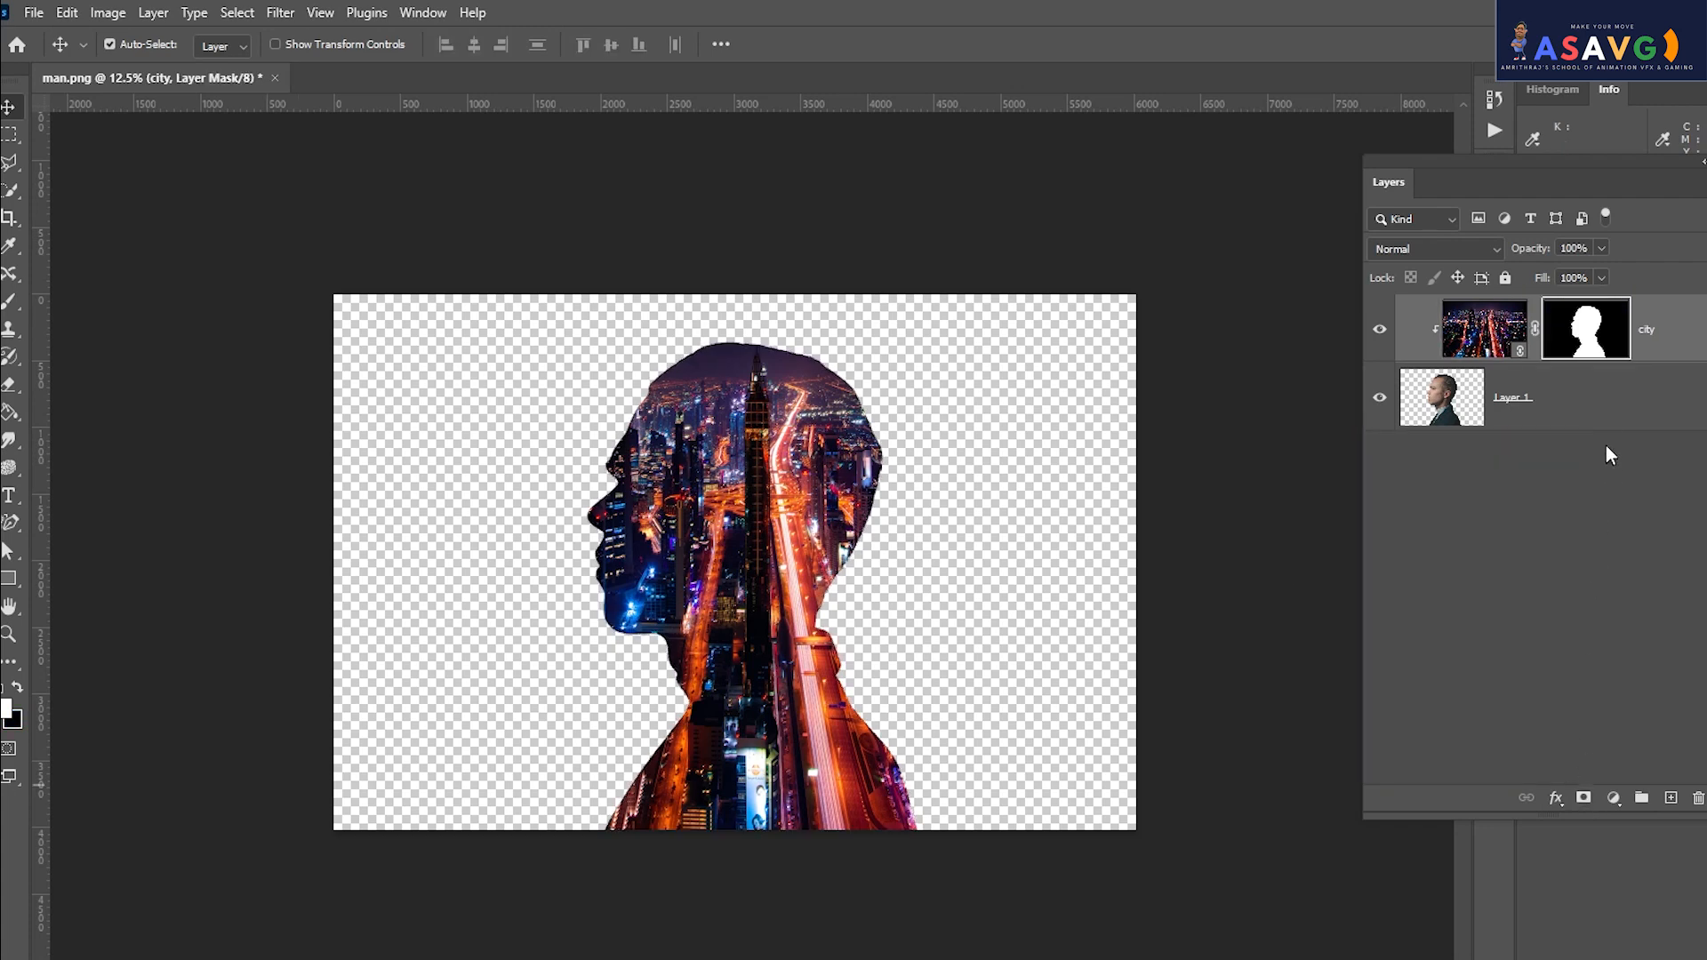
# Examine the city layer's mask on its own, alternating between the black-and-white mask view and the normal image.
pyautogui.keyDown('alt'); pyautogui.click(1589, 341); pyautogui.keyUp('alt')
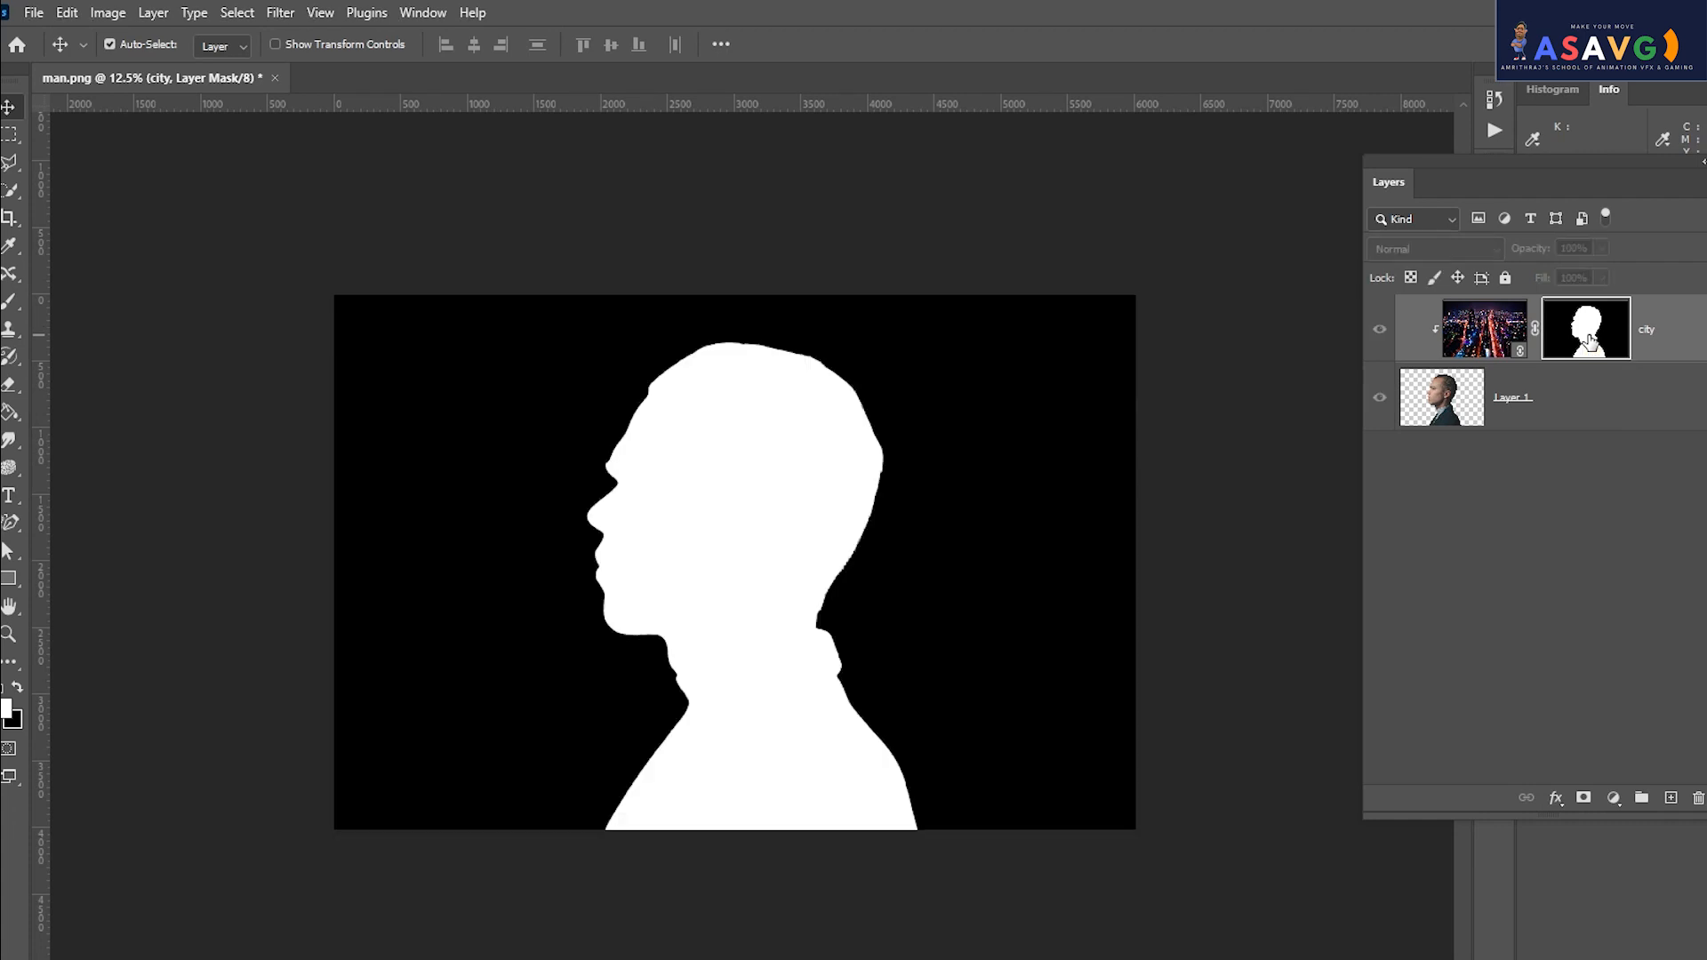
pyautogui.keyDown('alt'); pyautogui.click(1589, 340); pyautogui.keyUp('alt')
pyautogui.keyDown('alt'); pyautogui.click(1589, 340); pyautogui.keyUp('alt')
pyautogui.keyDown('alt'); pyautogui.click(1589, 341); pyautogui.keyUp('alt')
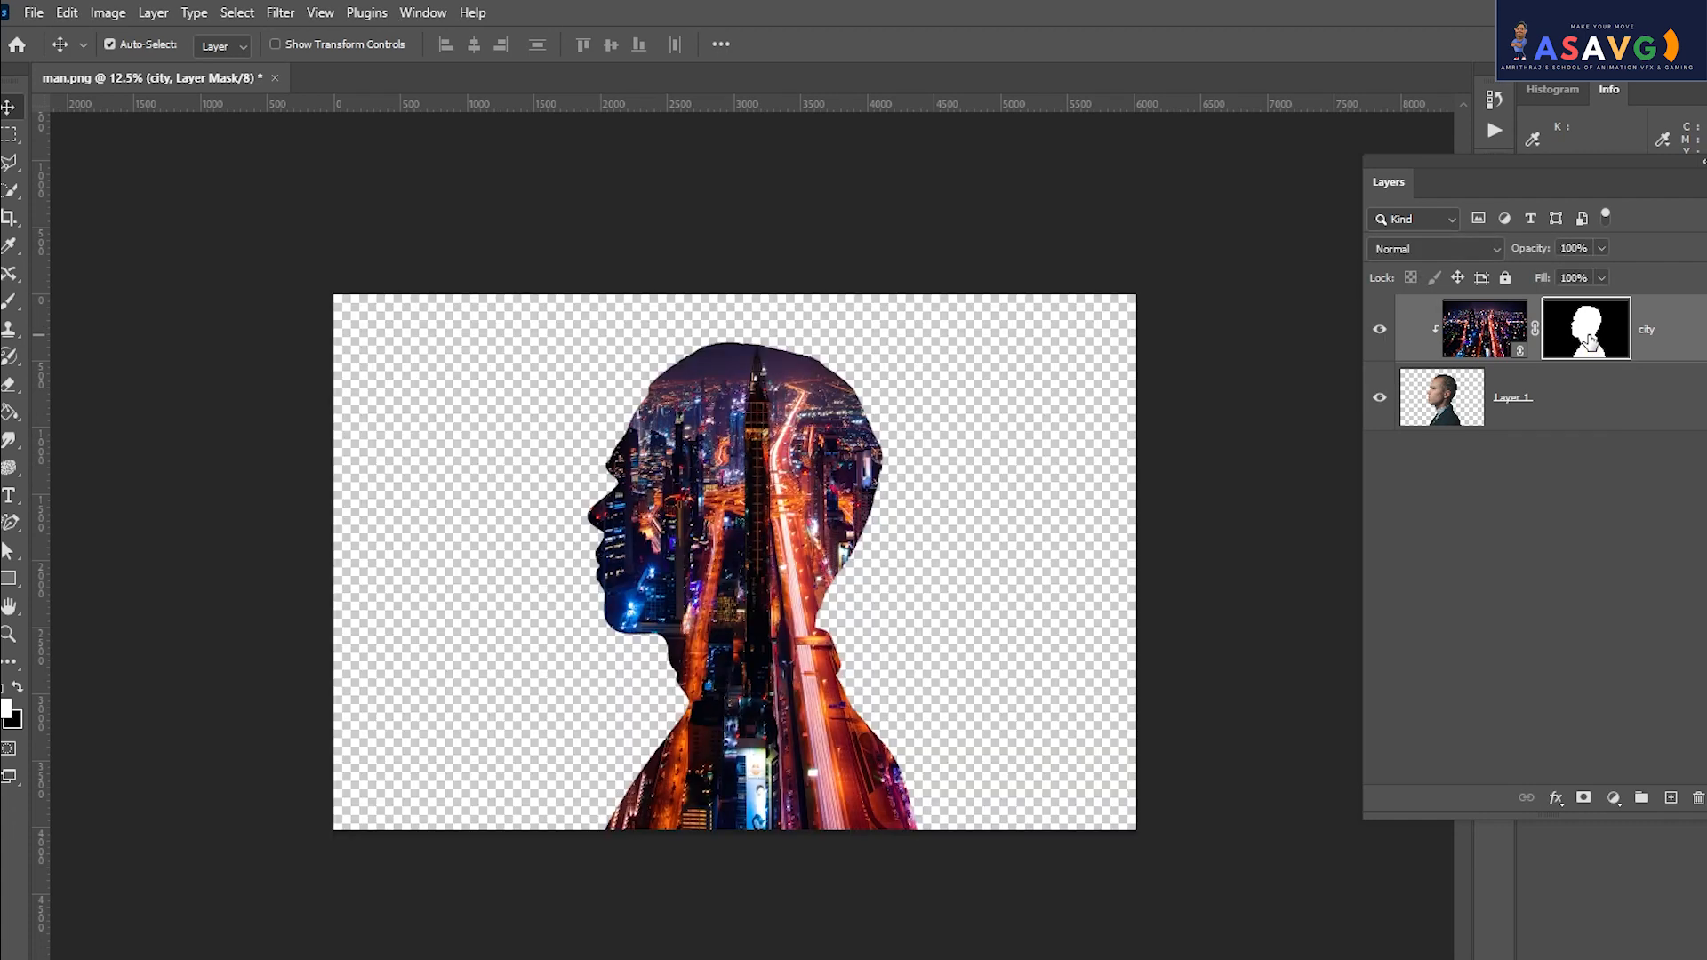
pyautogui.keyDown('alt'); pyautogui.click(1589, 341); pyautogui.keyUp('alt')
pyautogui.keyDown('alt'); pyautogui.click(1589, 341); pyautogui.keyUp('alt')
pyautogui.keyDown('alt'); pyautogui.click(1589, 341); pyautogui.keyUp('alt')
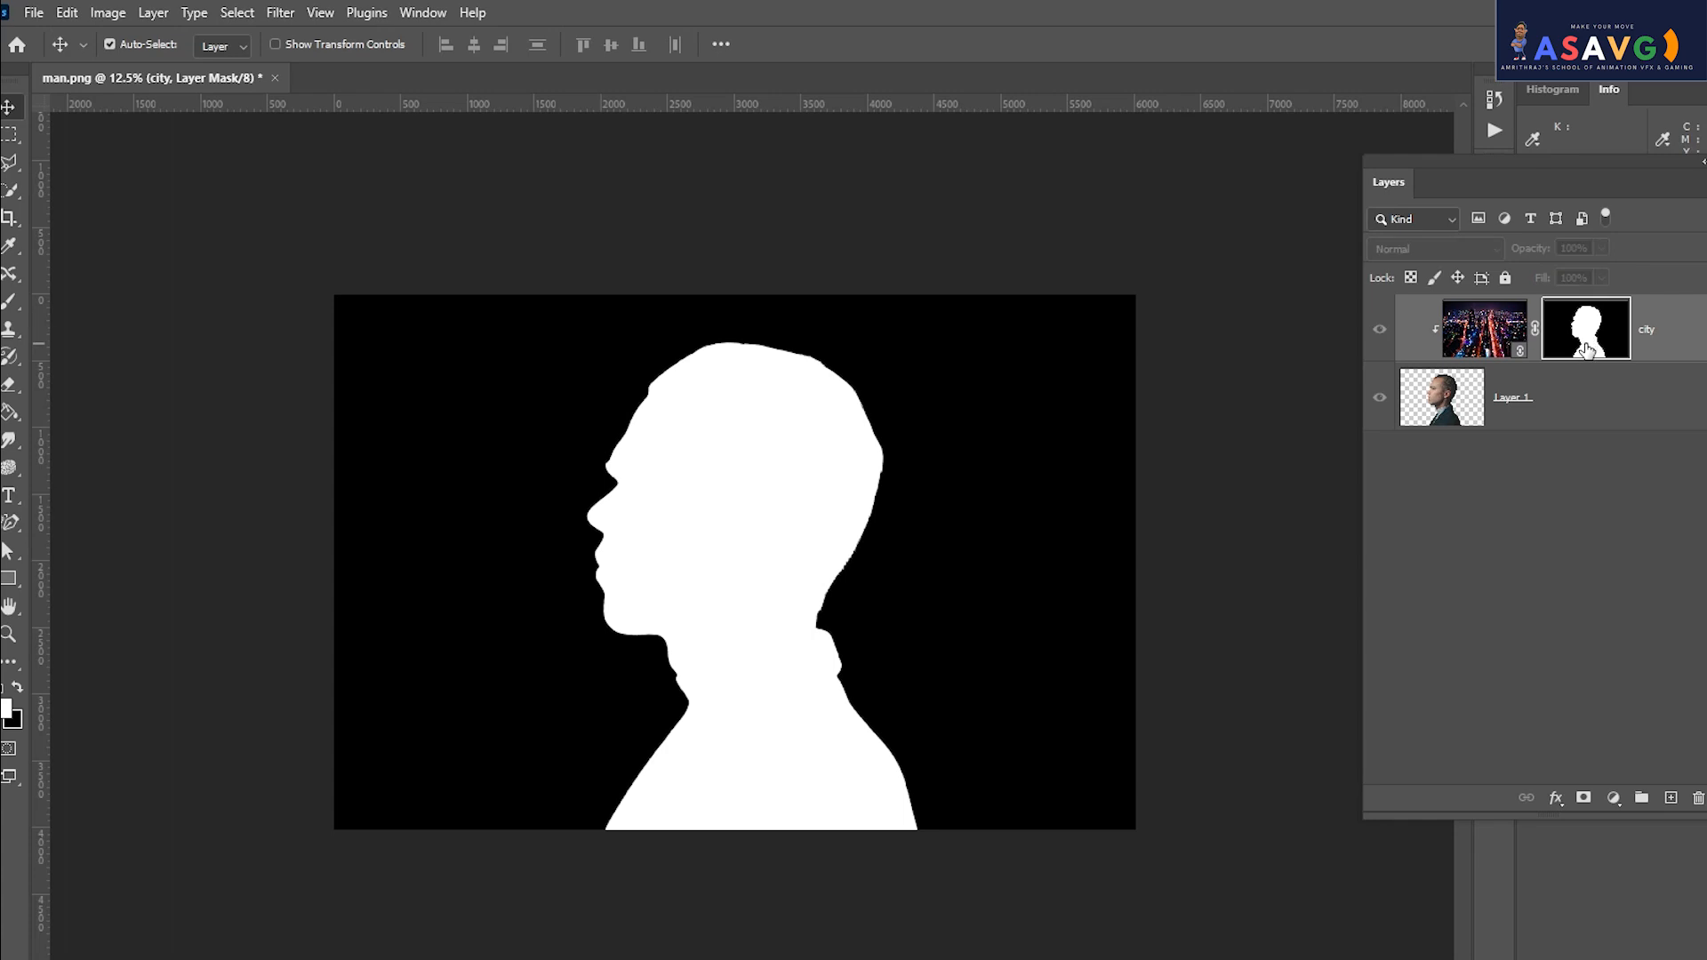
pyautogui.keyDown('alt'); pyautogui.click(1589, 343); pyautogui.keyUp('alt')
pyautogui.keyDown('alt'); pyautogui.click(1587, 346); pyautogui.keyUp('alt')
pyautogui.keyDown('alt'); pyautogui.click(1587, 348); pyautogui.keyUp('alt')
pyautogui.keyDown('alt'); pyautogui.click(1587, 348); pyautogui.keyUp('alt')
pyautogui.keyDown('alt'); pyautogui.click(1587, 348); pyautogui.keyUp('alt')
pyautogui.keyDown('alt'); pyautogui.click(1587, 347); pyautogui.keyUp('alt')
pyautogui.keyDown('alt'); pyautogui.click(1587, 348); pyautogui.keyUp('alt')
pyautogui.keyDown('alt'); pyautogui.click(1587, 348); pyautogui.keyUp('alt')
pyautogui.keyDown('alt'); pyautogui.click(1587, 348); pyautogui.keyUp('alt')
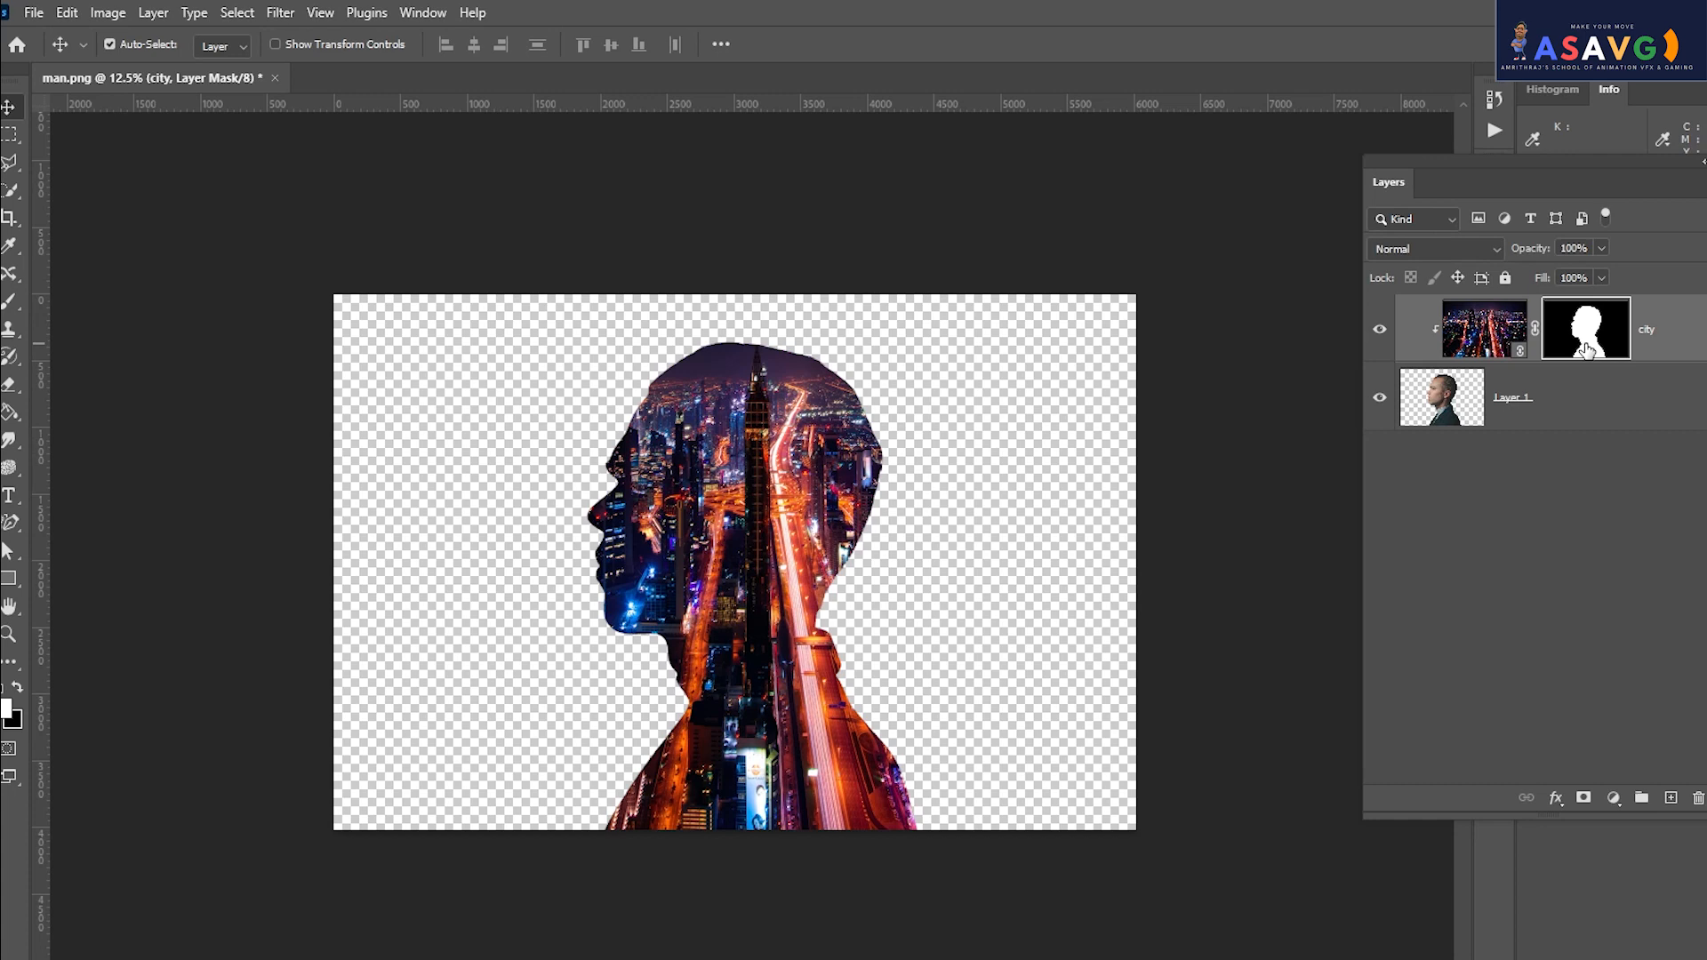
pyautogui.keyDown('alt'); pyautogui.click(1591, 331); pyautogui.keyUp('alt')
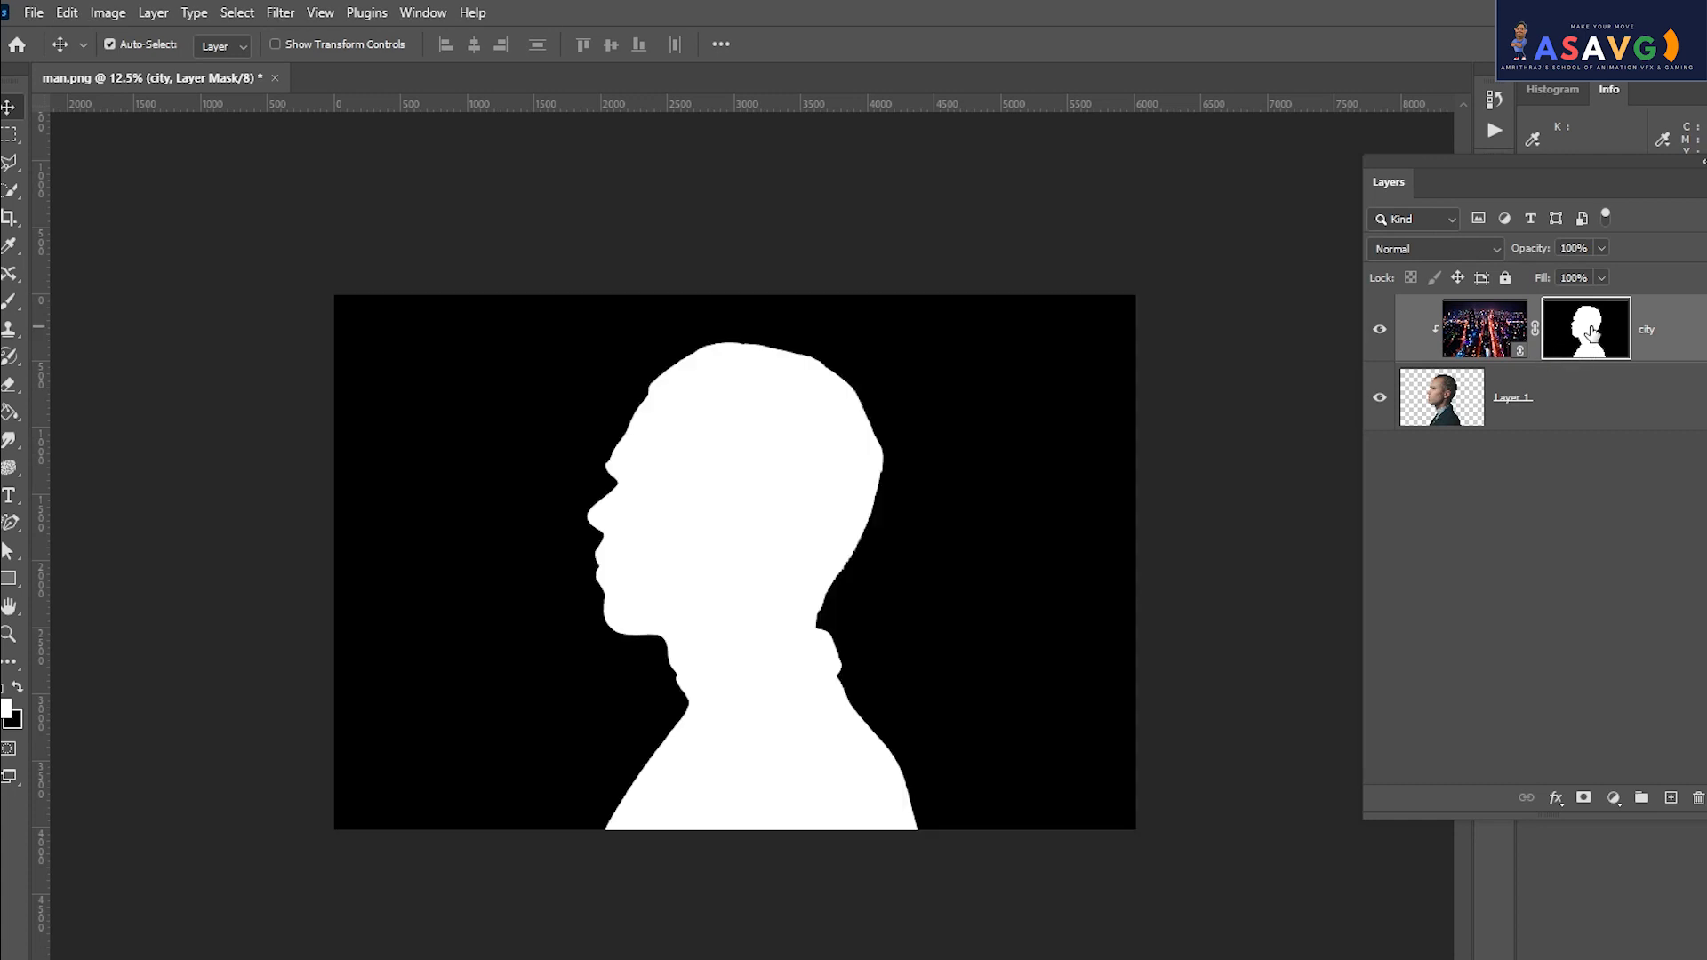
pyautogui.keyDown('alt'); pyautogui.click(1590, 331); pyautogui.keyUp('alt')
pyautogui.keyDown('alt'); pyautogui.click(1591, 331); pyautogui.keyUp('alt')
pyautogui.keyDown('alt'); pyautogui.click(1591, 331); pyautogui.keyUp('alt')
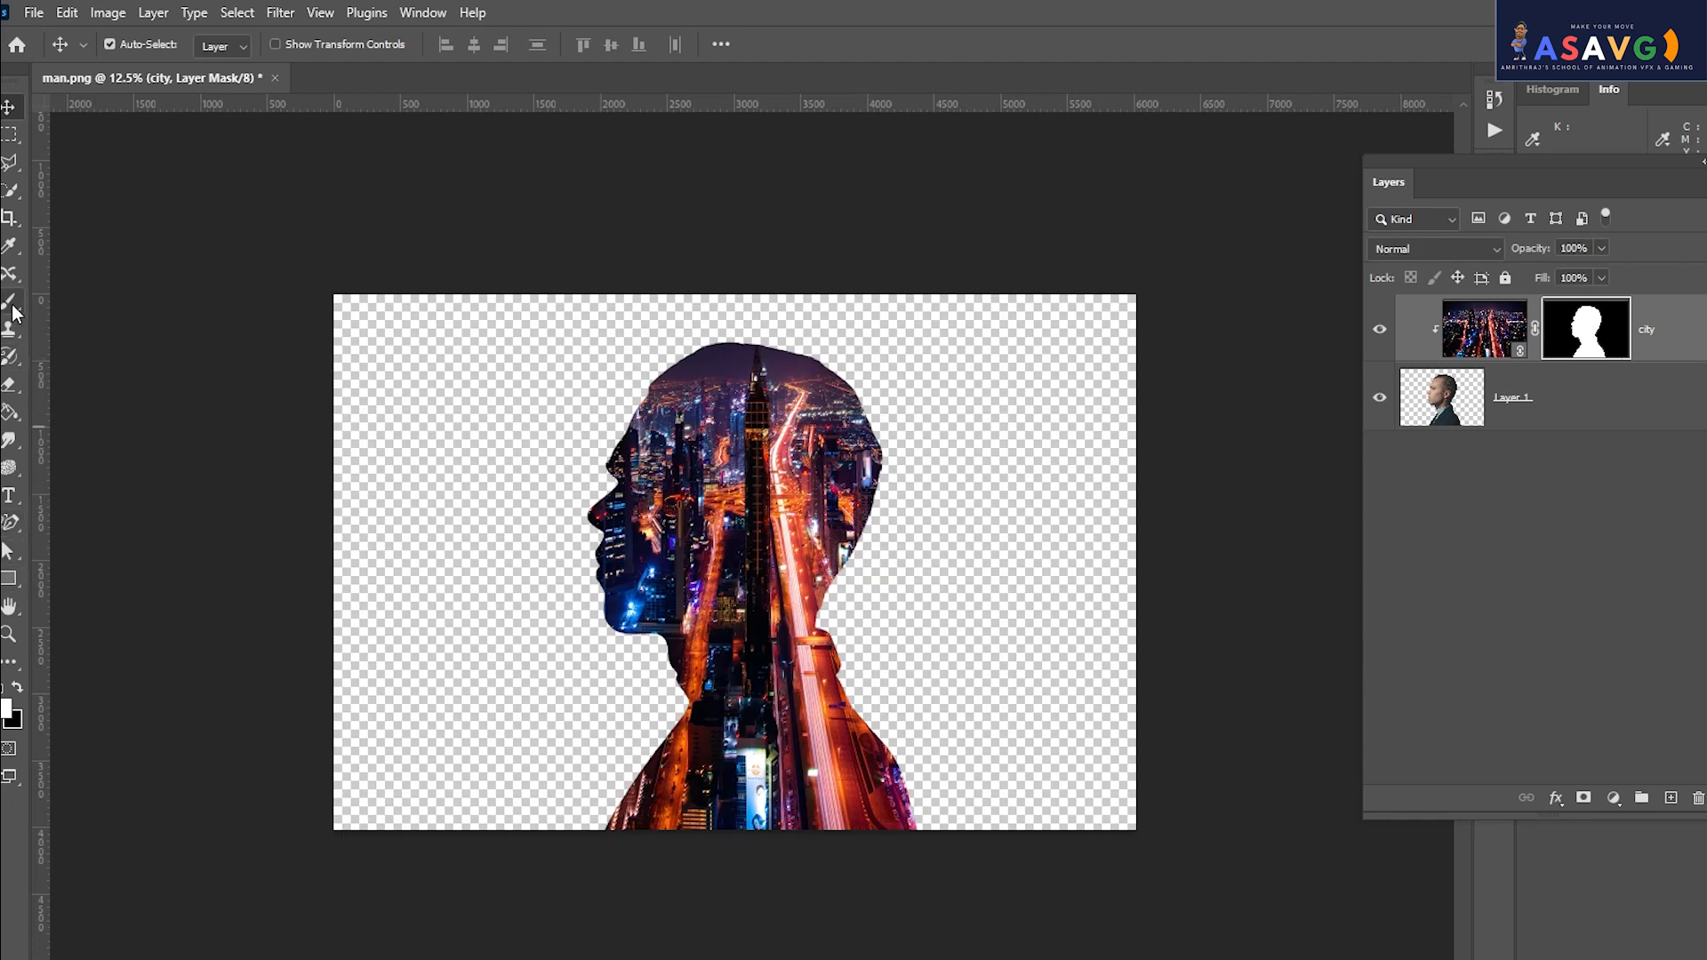
# Paint white on the city layer's mask around the head and in front of the face with a soft 1100 px brush.
pyautogui.moveTo(12, 312); pyautogui.dragTo(97, 297)
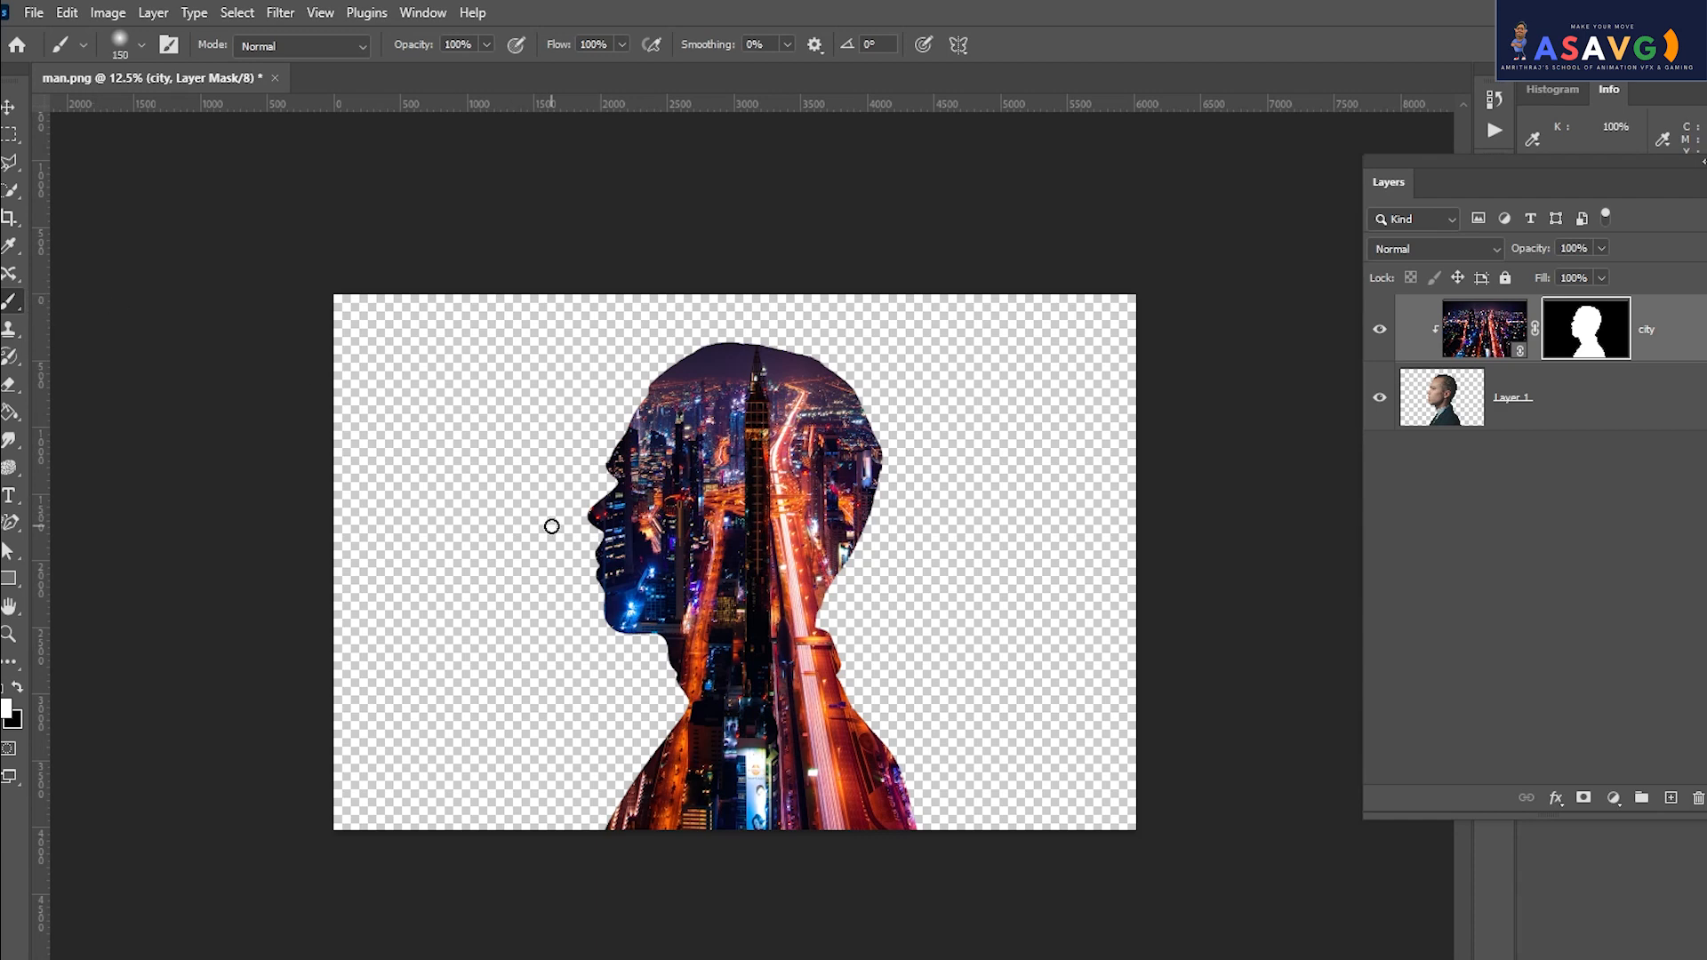
pyautogui.press(']')
pyautogui.press(']')
pyautogui.press(']')
pyautogui.press(']')
pyautogui.press(']')
pyautogui.press(']')
pyautogui.press(']')
pyautogui.press(']')
pyautogui.press(']')
pyautogui.press(']')
pyautogui.press(']')
pyautogui.press(']')
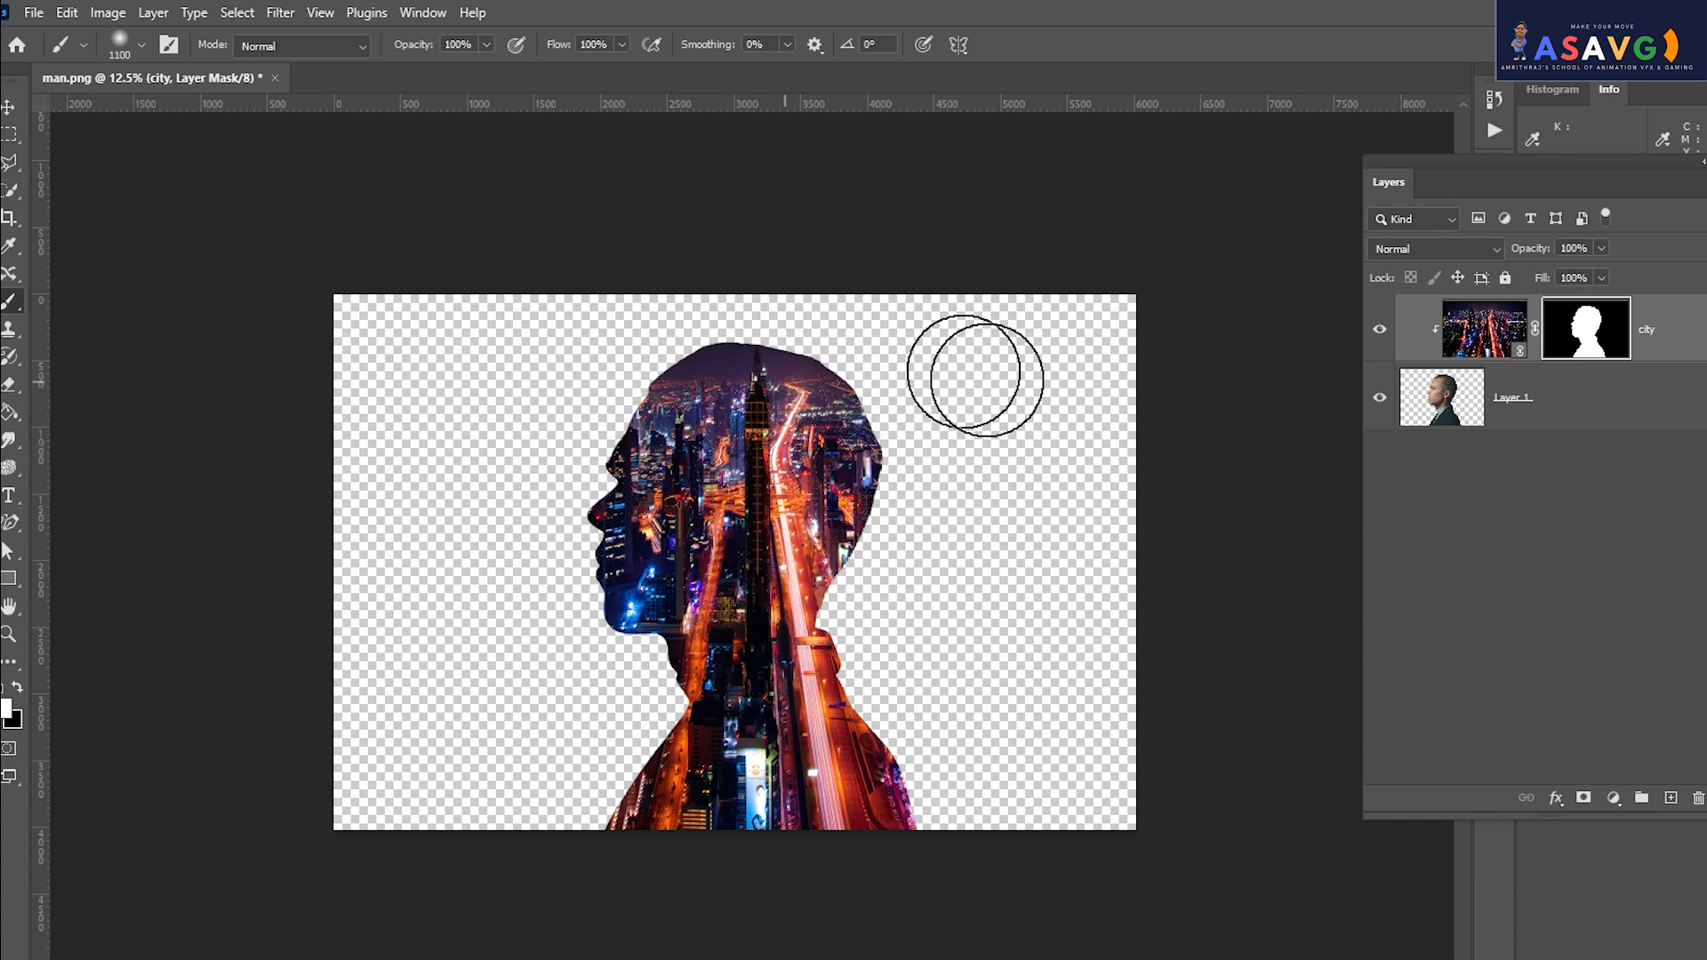
pyautogui.moveTo(975, 375); pyautogui.dragTo(640, 373)
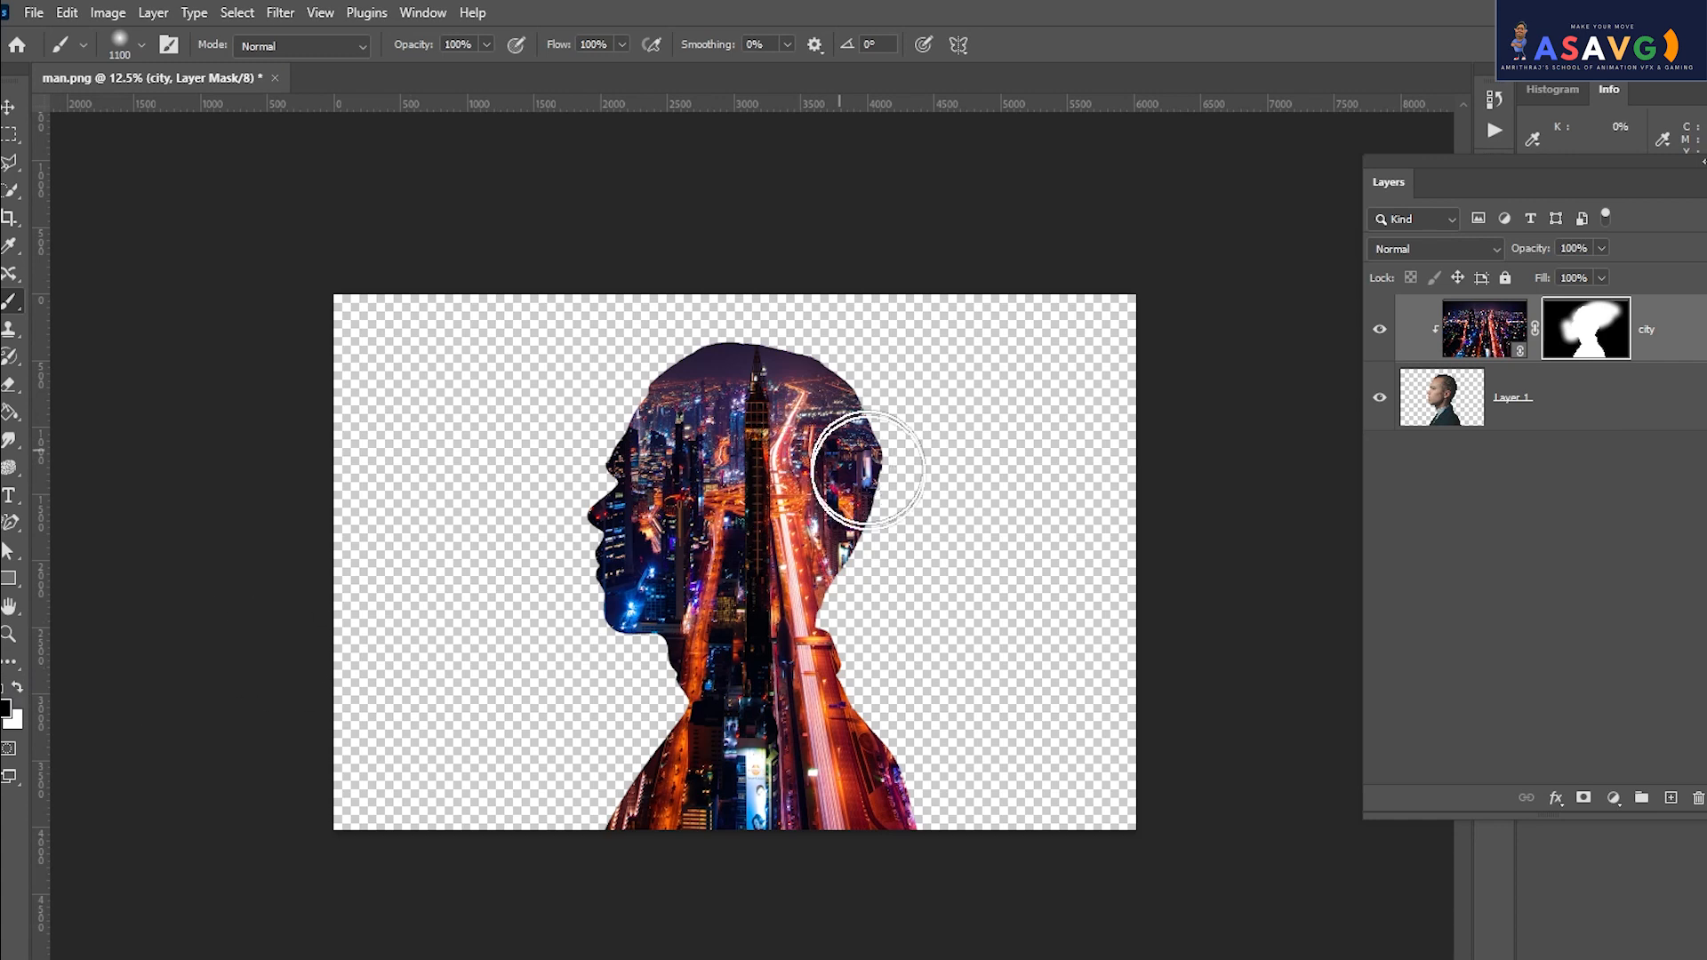
# Paint black over the cheek on the city layer's mask, undoing the trial strokes over the head and neck.
pyautogui.moveTo(870, 470)
pyautogui.mouseDown()
pyautogui.moveTo(957, 487)
pyautogui.moveTo(837, 444)
pyautogui.moveTo(790, 487)
pyautogui.moveTo(787, 411)
pyautogui.moveTo(726, 391)
pyautogui.moveTo(779, 419)
pyautogui.moveTo(795, 387)
pyautogui.moveTo(714, 406)
pyautogui.moveTo(734, 454)
pyautogui.mouseUp()
pyautogui.hotkey('ctrl', 'z')
pyautogui.moveTo(749, 524)
pyautogui.mouseDown()
pyautogui.moveTo(690, 429)
pyautogui.moveTo(647, 567)
pyautogui.moveTo(700, 513)
pyautogui.moveTo(732, 618)
pyautogui.moveTo(719, 660)
pyautogui.moveTo(752, 757)
pyautogui.mouseUp()
pyautogui.hotkey('ctrl', 'z')
pyautogui.hotkey('ctrl', 'z')
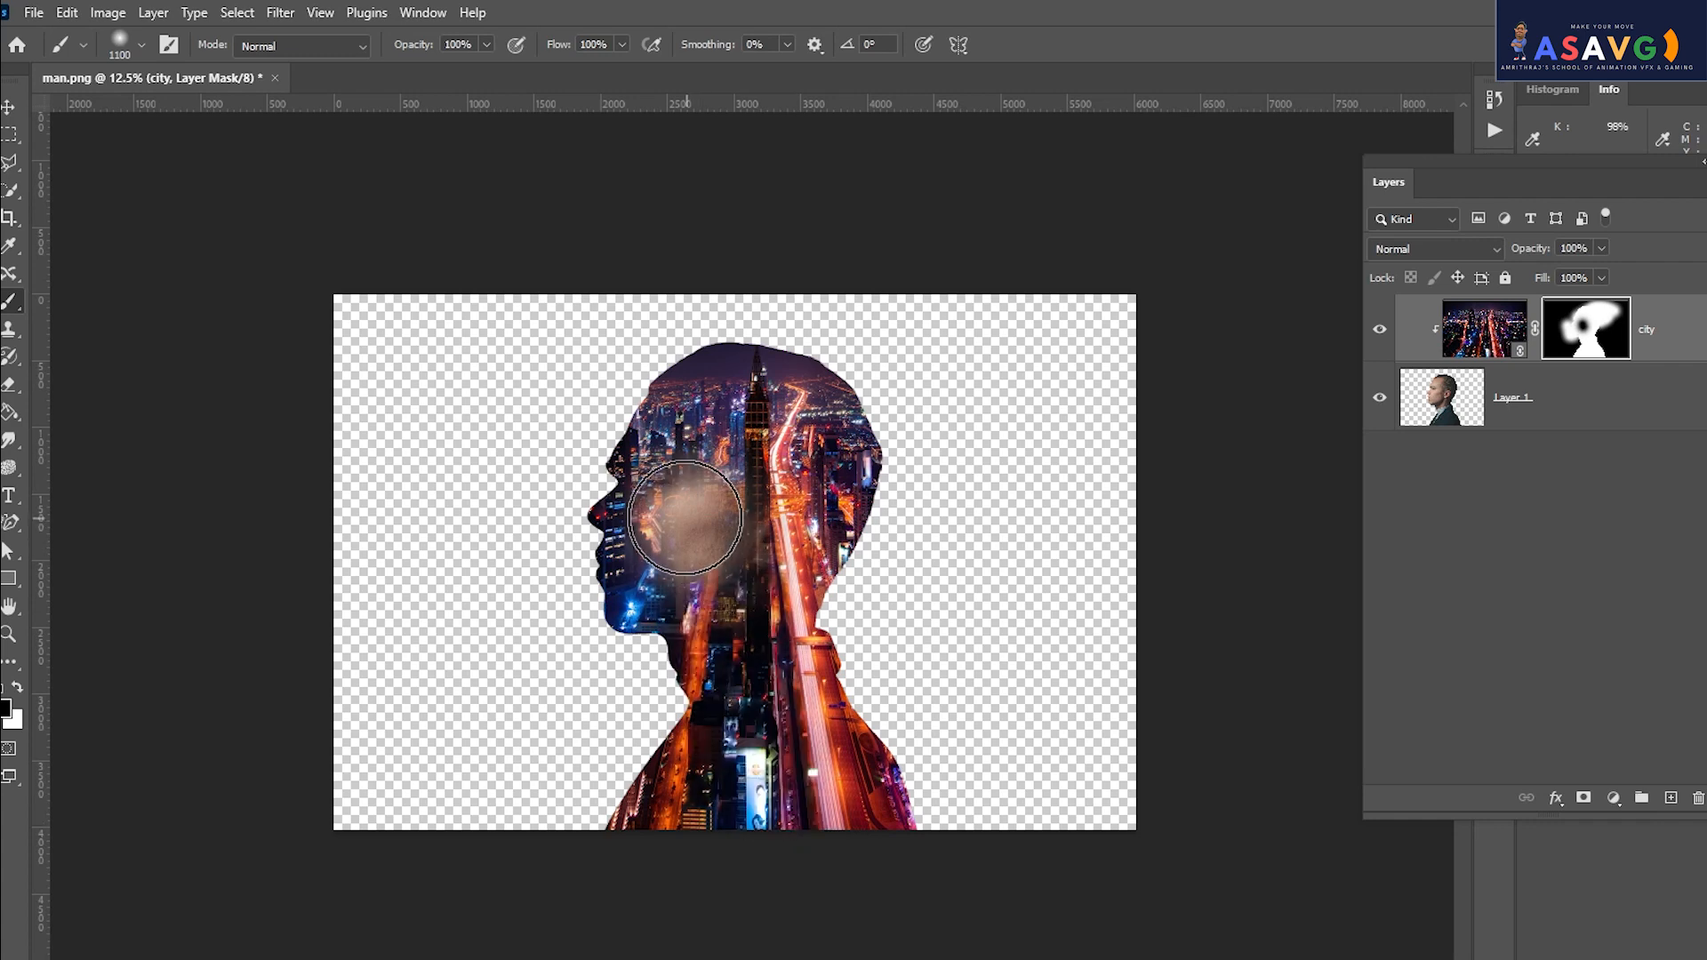
pyautogui.hotkey('ctrl', 'z')
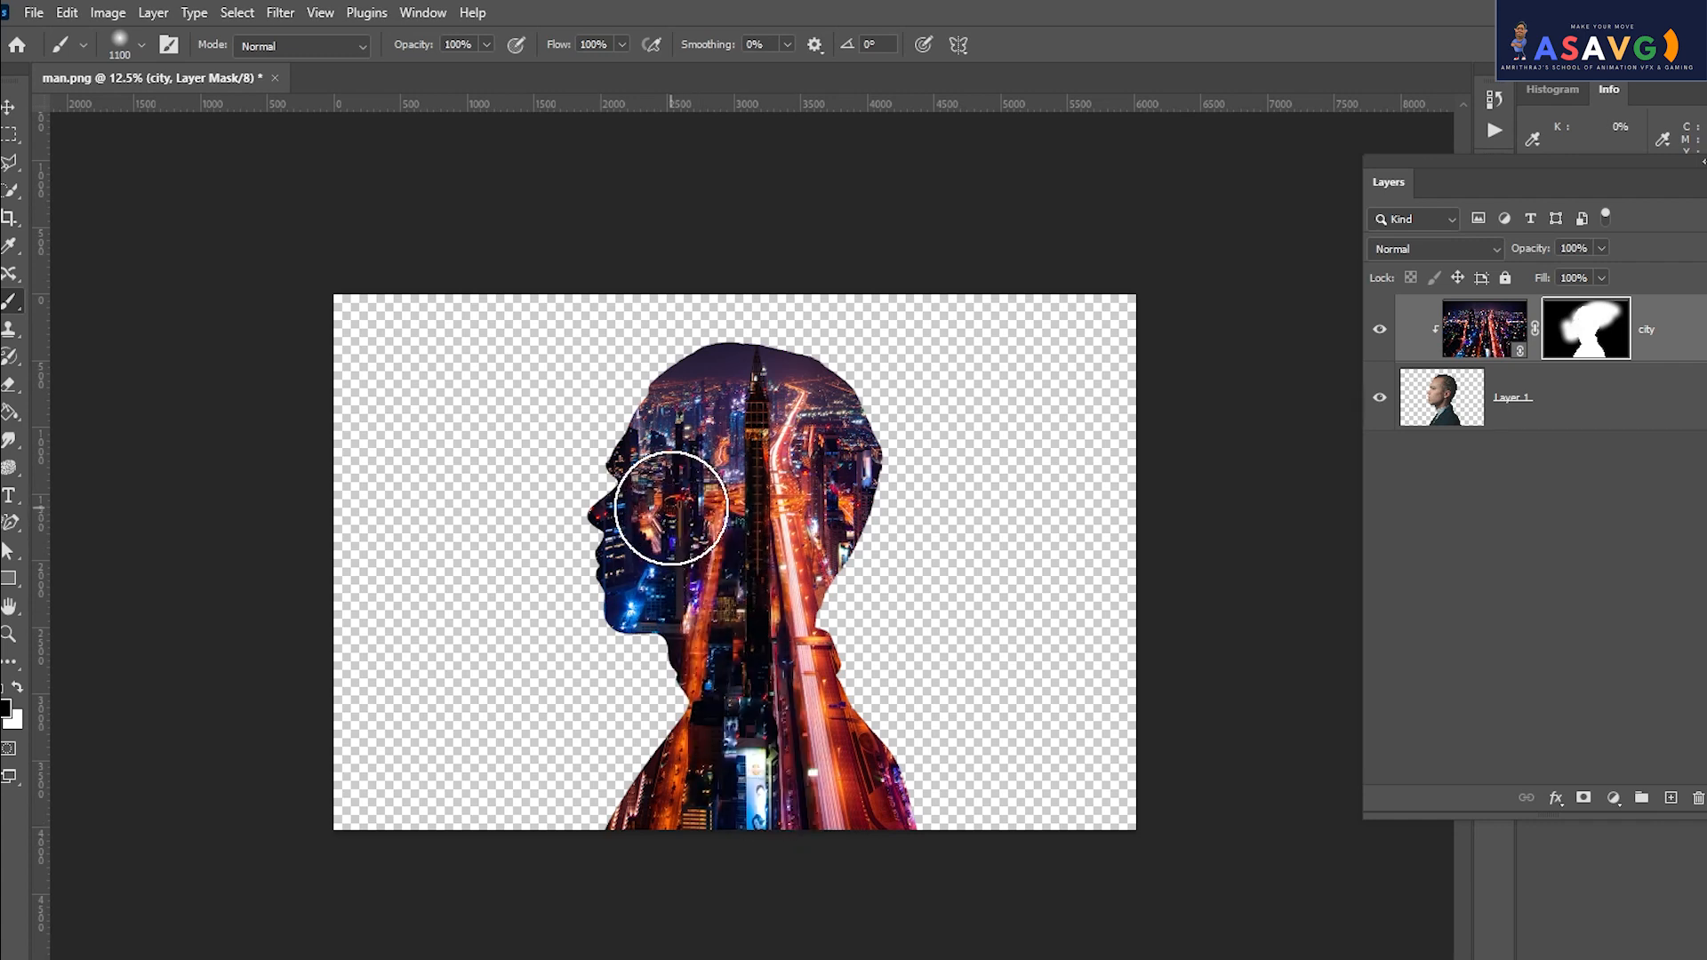
pyautogui.click(673, 536)
pyautogui.moveTo(672, 536); pyautogui.dragTo(690, 564)
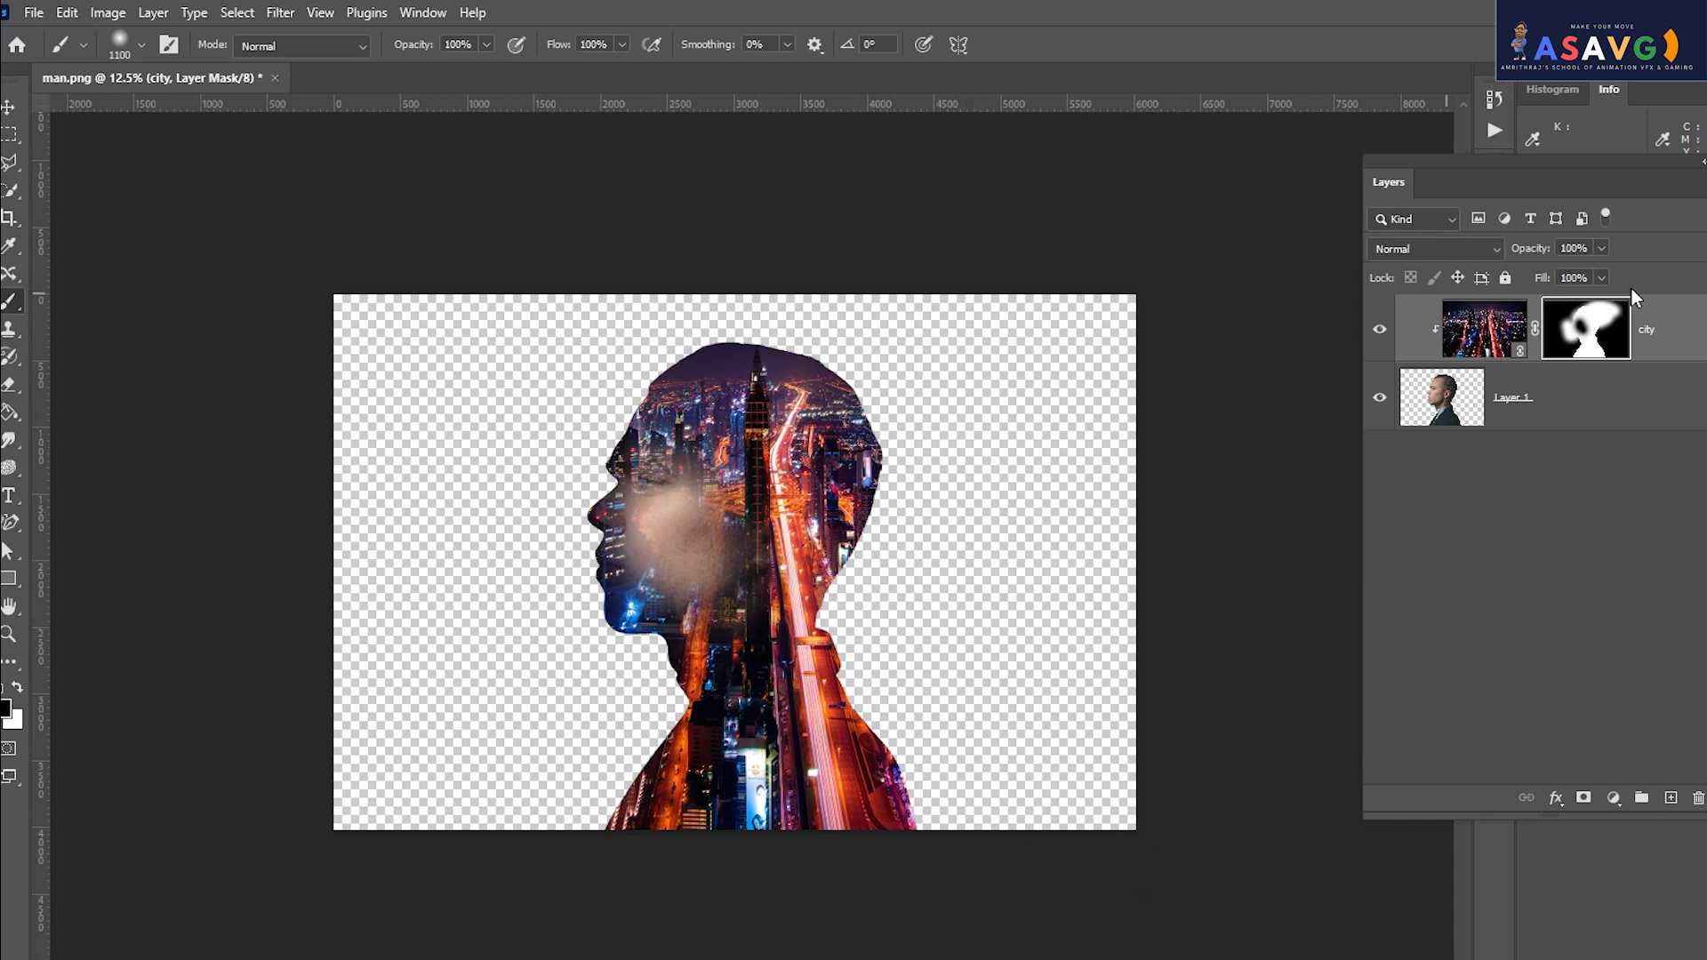
# Duplicate the city layer and replace the copy's mask with one made from Layer 1's outline.
pyautogui.click(1458, 338)
pyautogui.hotkey('ctrl', 'j')
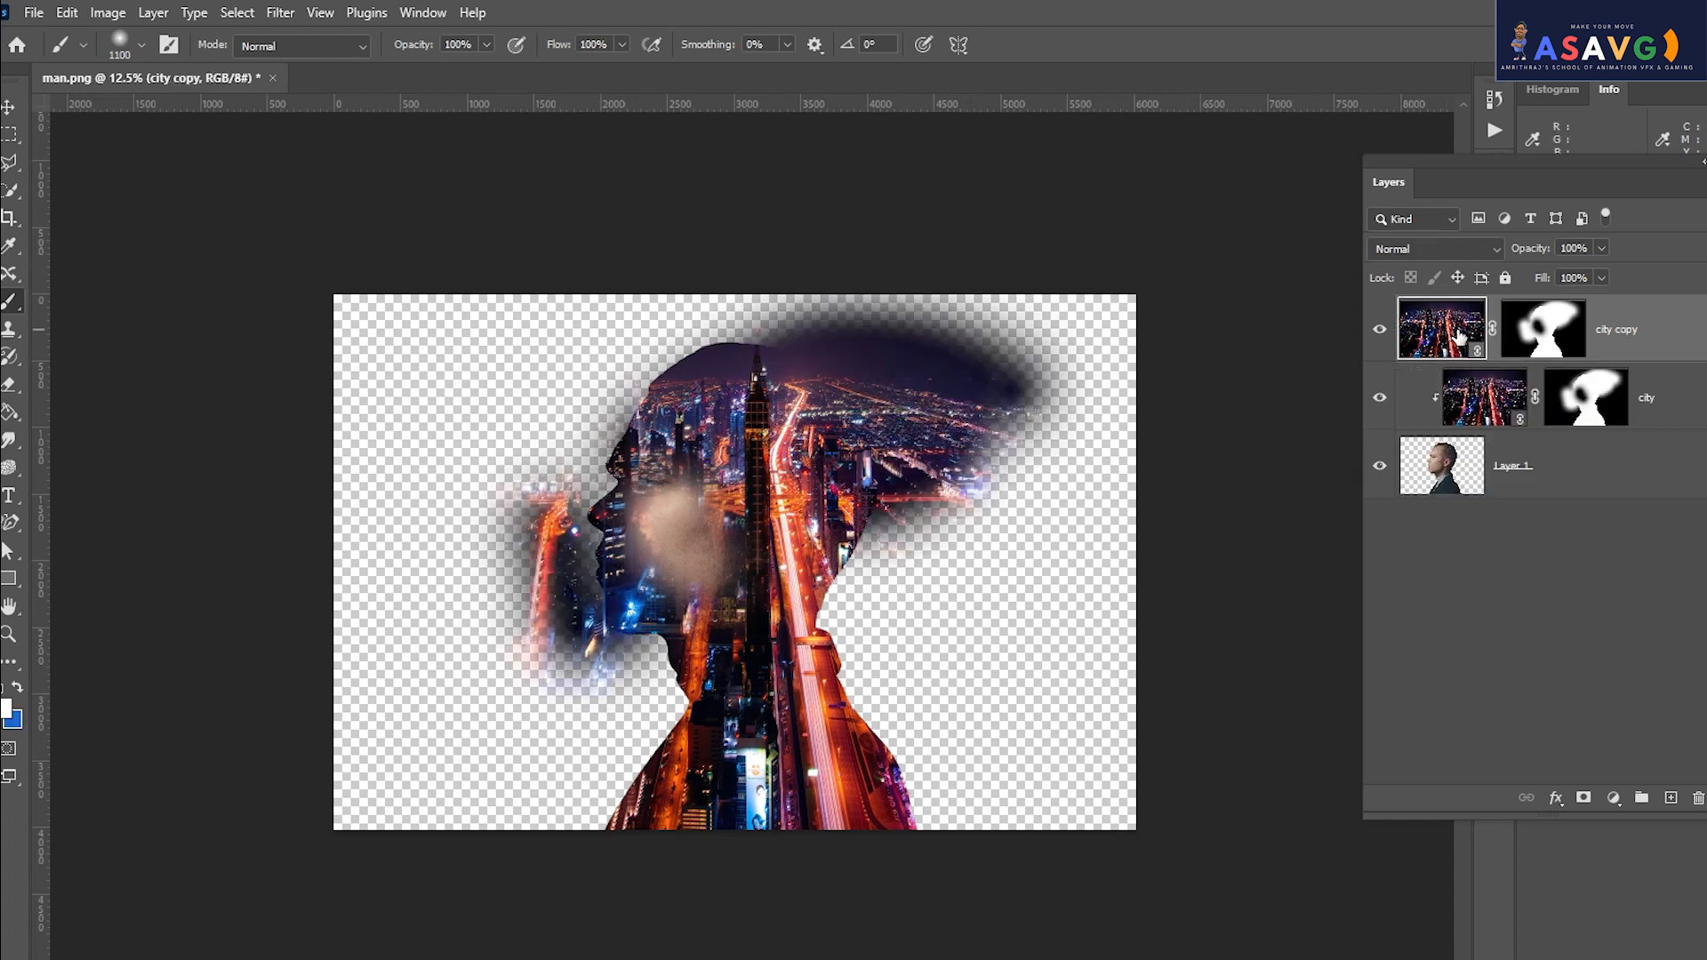
pyautogui.click(1545, 329)
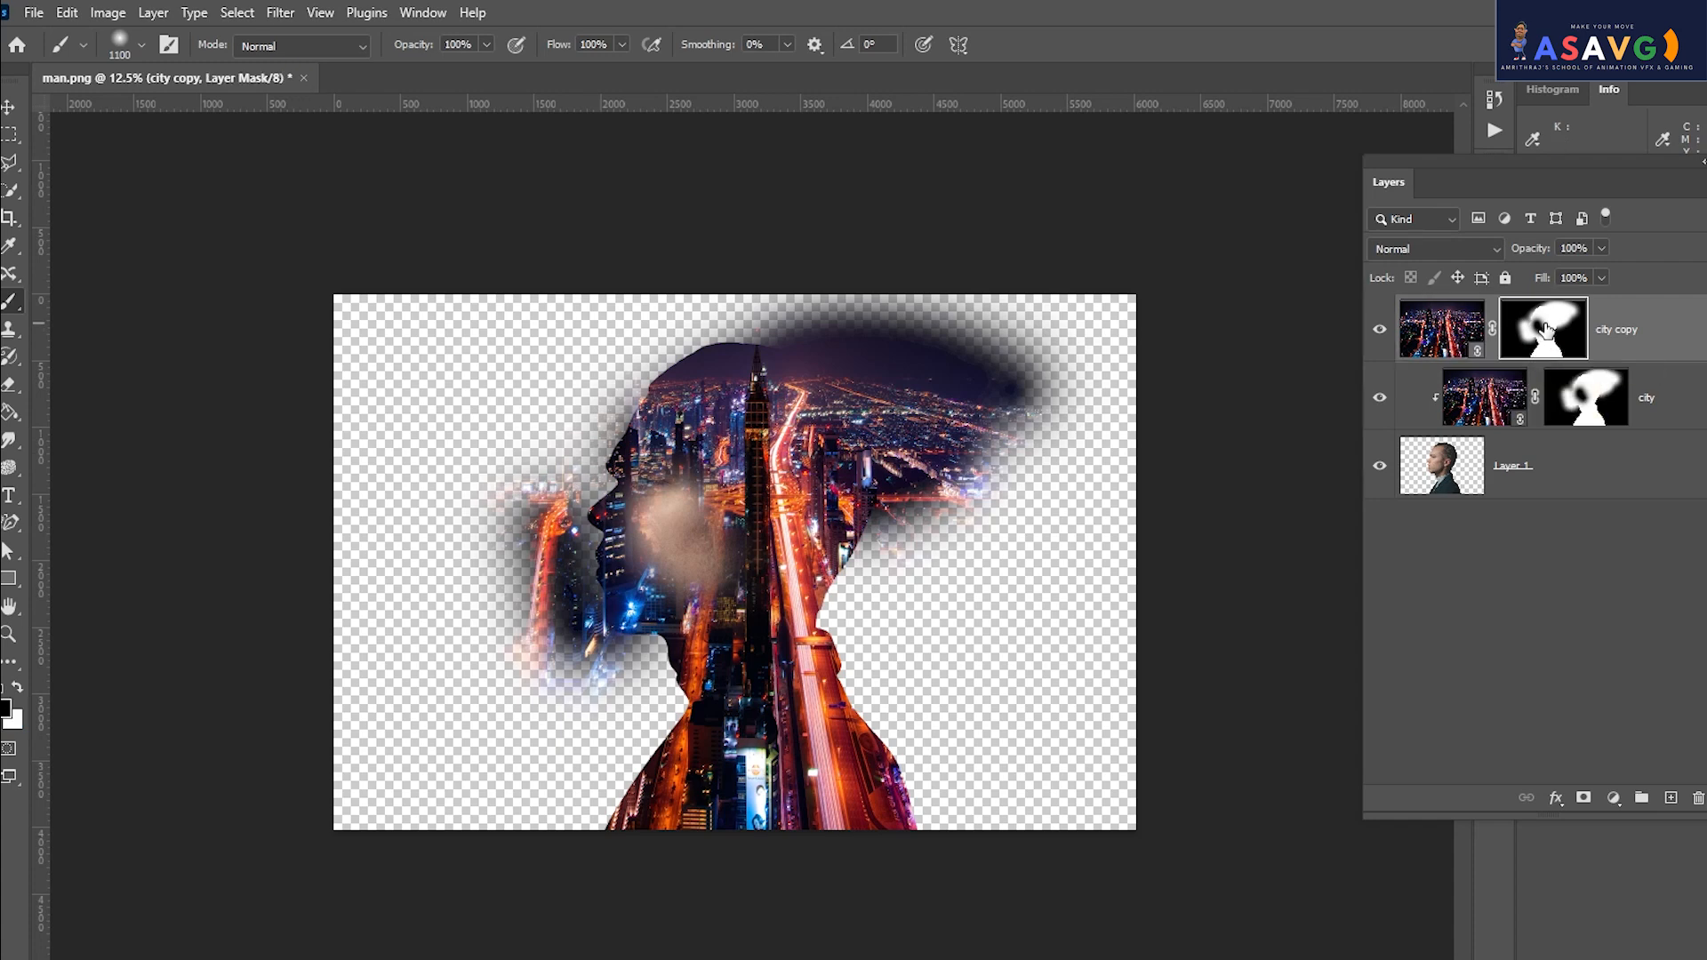
pyautogui.press('Delete')
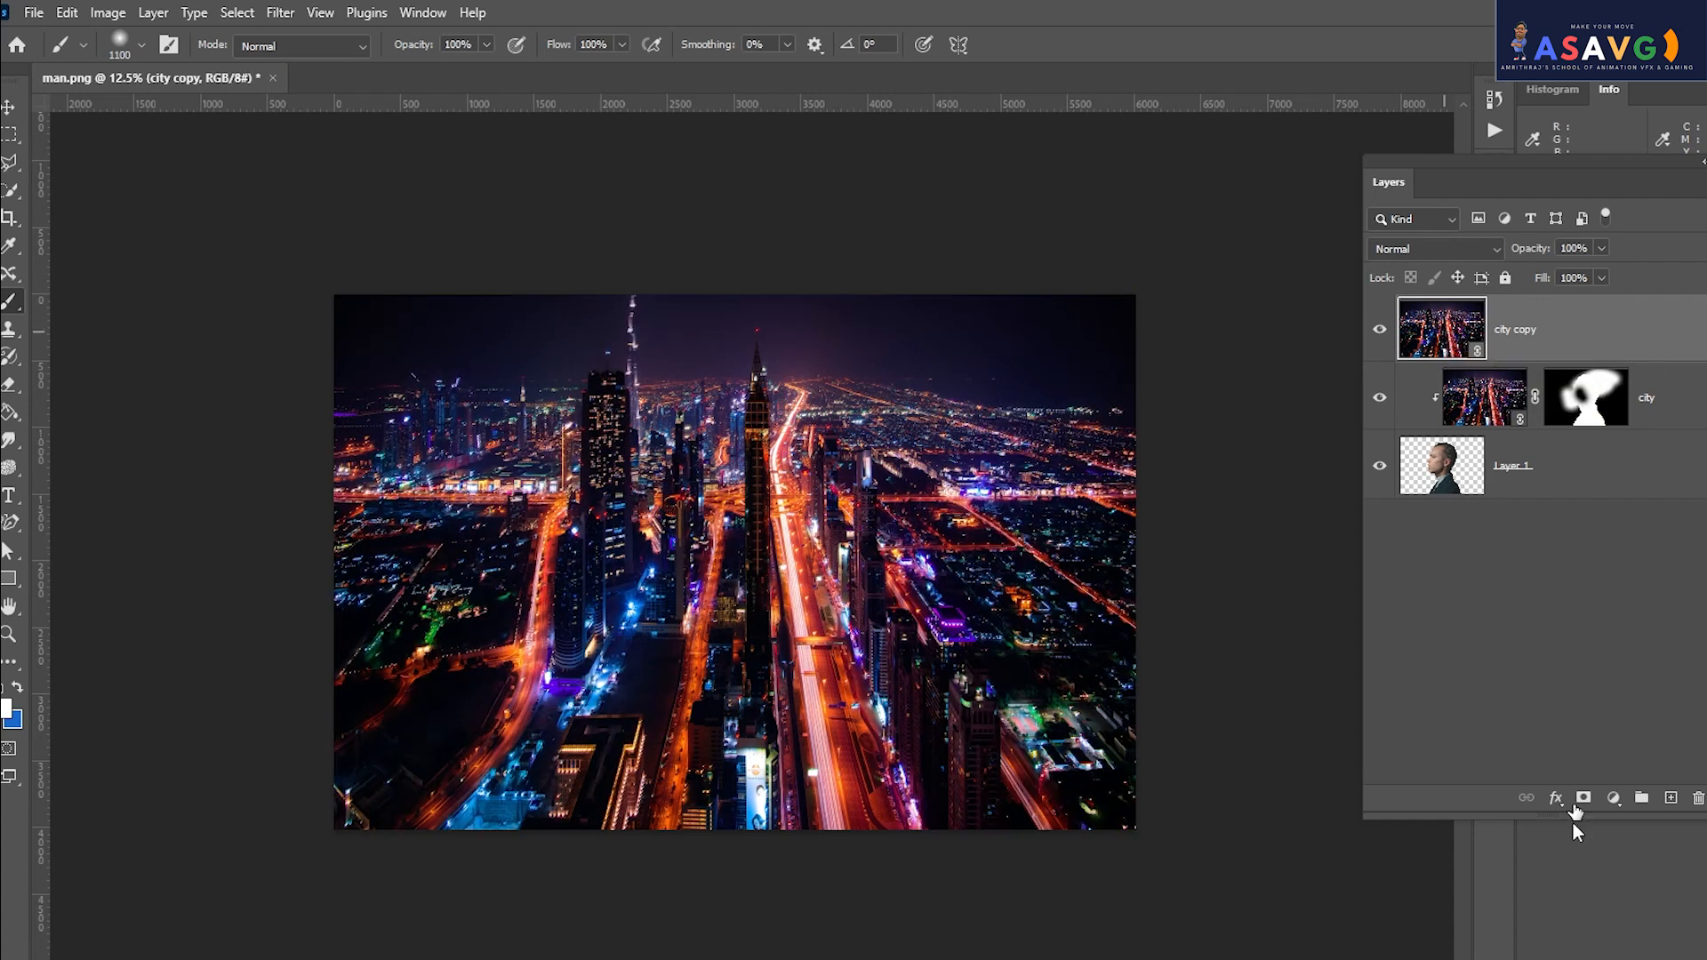
pyautogui.keyDown('ctrl'); pyautogui.click(1446, 471); pyautogui.keyUp('ctrl')
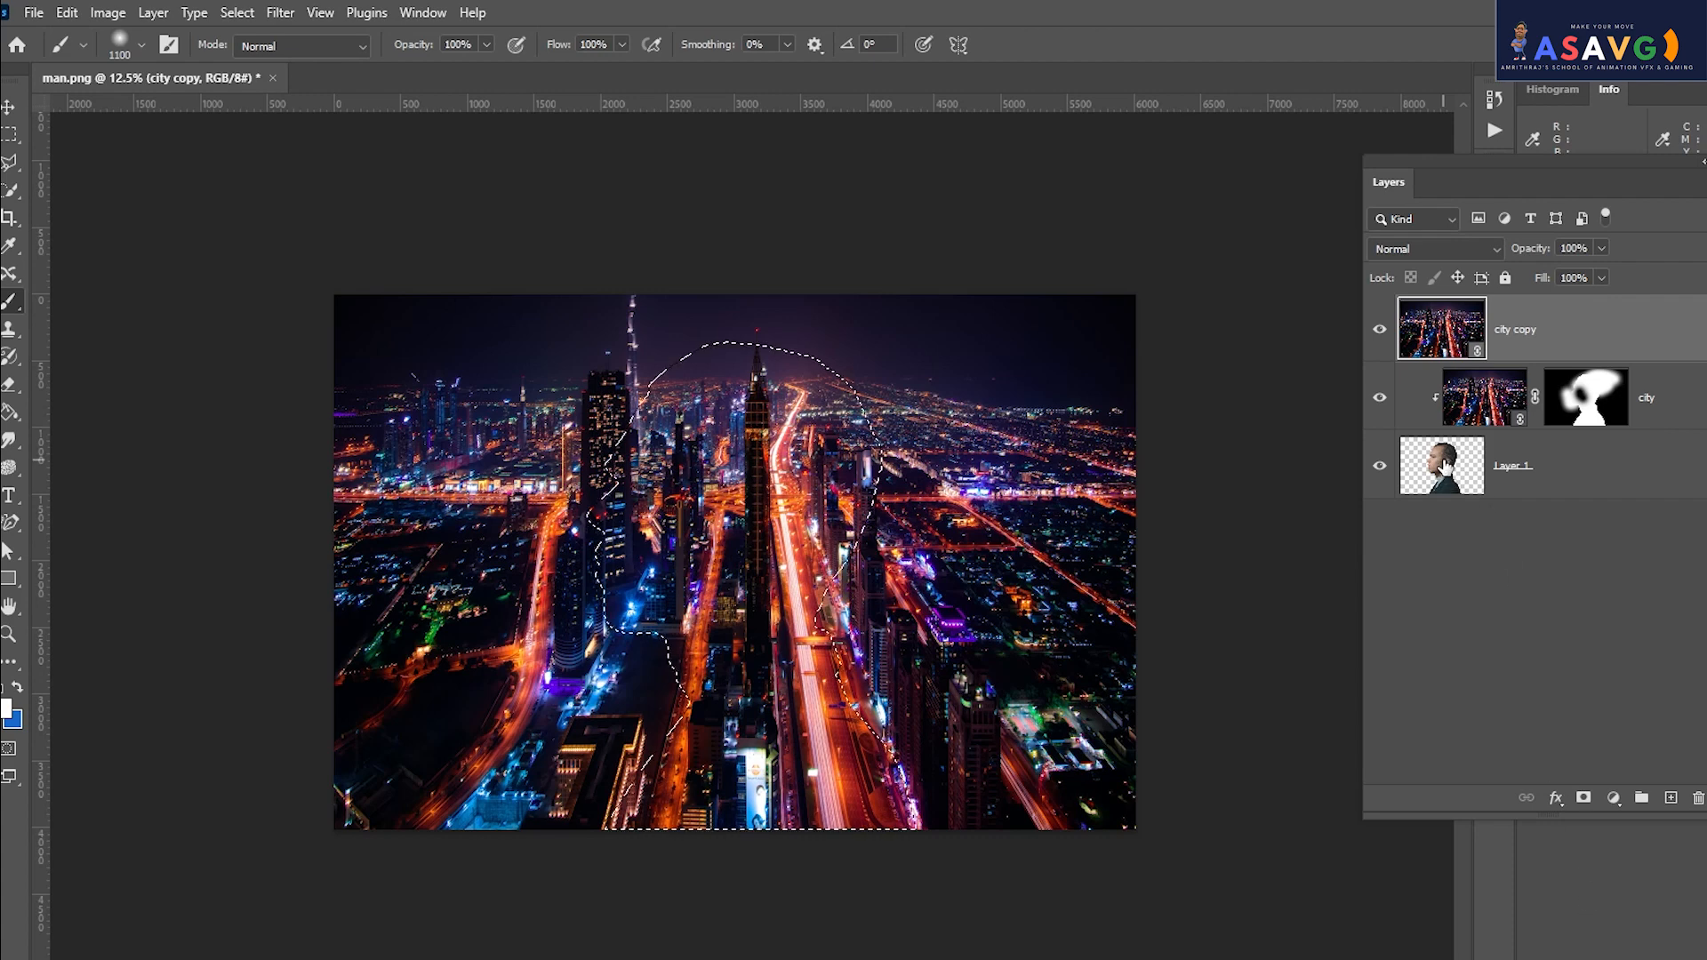
pyautogui.click(1584, 799)
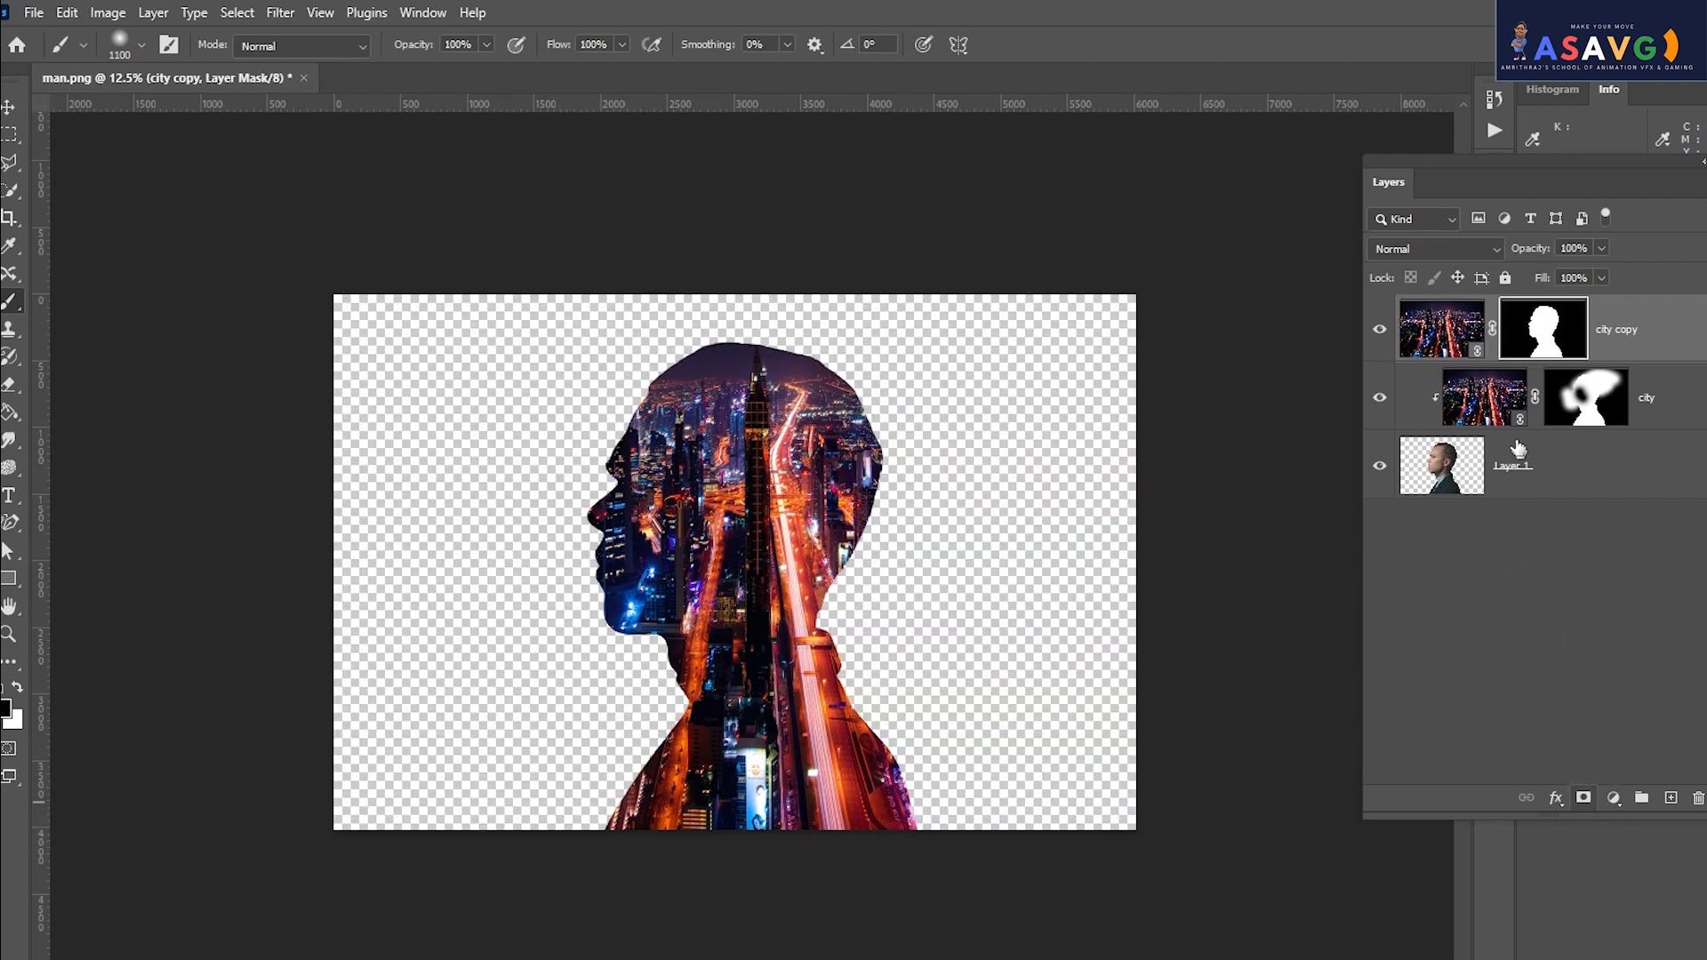
# Try painting white on the city copy's mask in front of the chin and above the forehead, undoing the strokes.
pyautogui.click(18, 690)
pyautogui.moveTo(572, 613)
pyautogui.mouseDown()
pyautogui.moveTo(574, 649)
pyautogui.moveTo(585, 631)
pyautogui.moveTo(533, 669)
pyautogui.moveTo(551, 635)
pyautogui.moveTo(470, 677)
pyautogui.moveTo(371, 610)
pyautogui.moveTo(385, 533)
pyautogui.moveTo(512, 526)
pyautogui.moveTo(555, 583)
pyautogui.moveTo(584, 538)
pyautogui.moveTo(461, 599)
pyautogui.moveTo(390, 564)
pyautogui.moveTo(576, 491)
pyautogui.moveTo(435, 707)
pyautogui.moveTo(535, 663)
pyautogui.moveTo(606, 663)
pyautogui.moveTo(640, 510)
pyautogui.moveTo(416, 475)
pyautogui.moveTo(540, 476)
pyautogui.moveTo(422, 625)
pyautogui.moveTo(596, 671)
pyautogui.moveTo(498, 769)
pyautogui.moveTo(701, 639)
pyautogui.mouseUp()
pyautogui.hotkey('ctrl', 'z')
pyautogui.hotkey('ctrl', 'z')
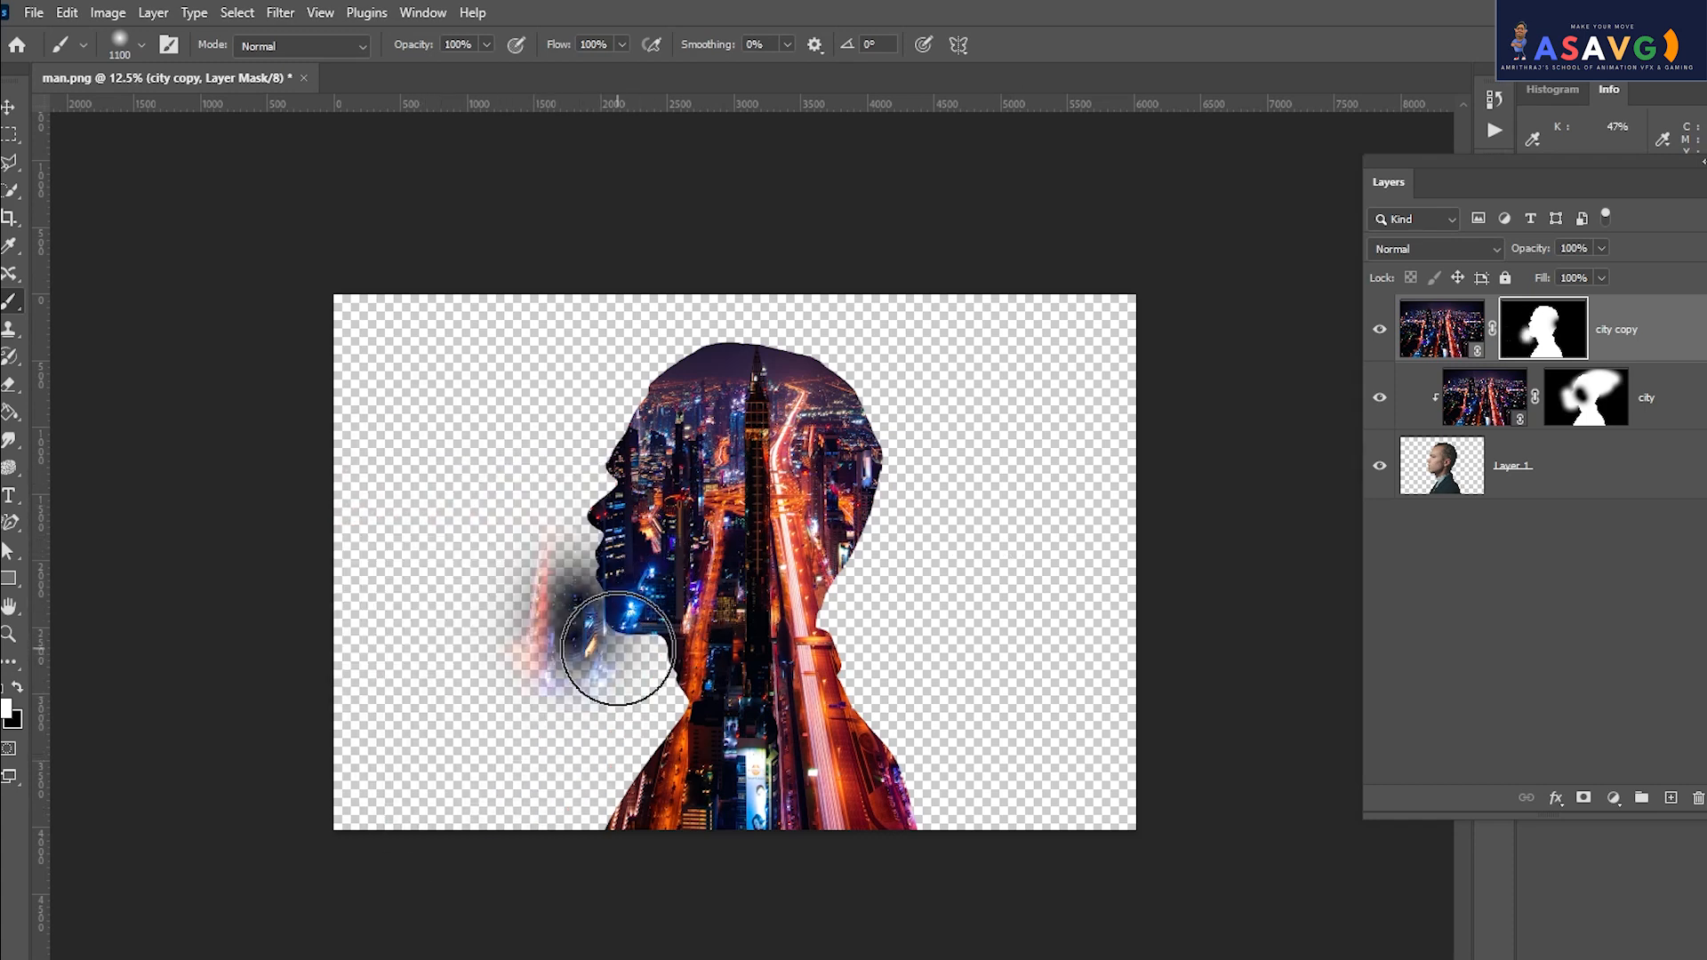
pyautogui.hotkey('ctrl', 'z')
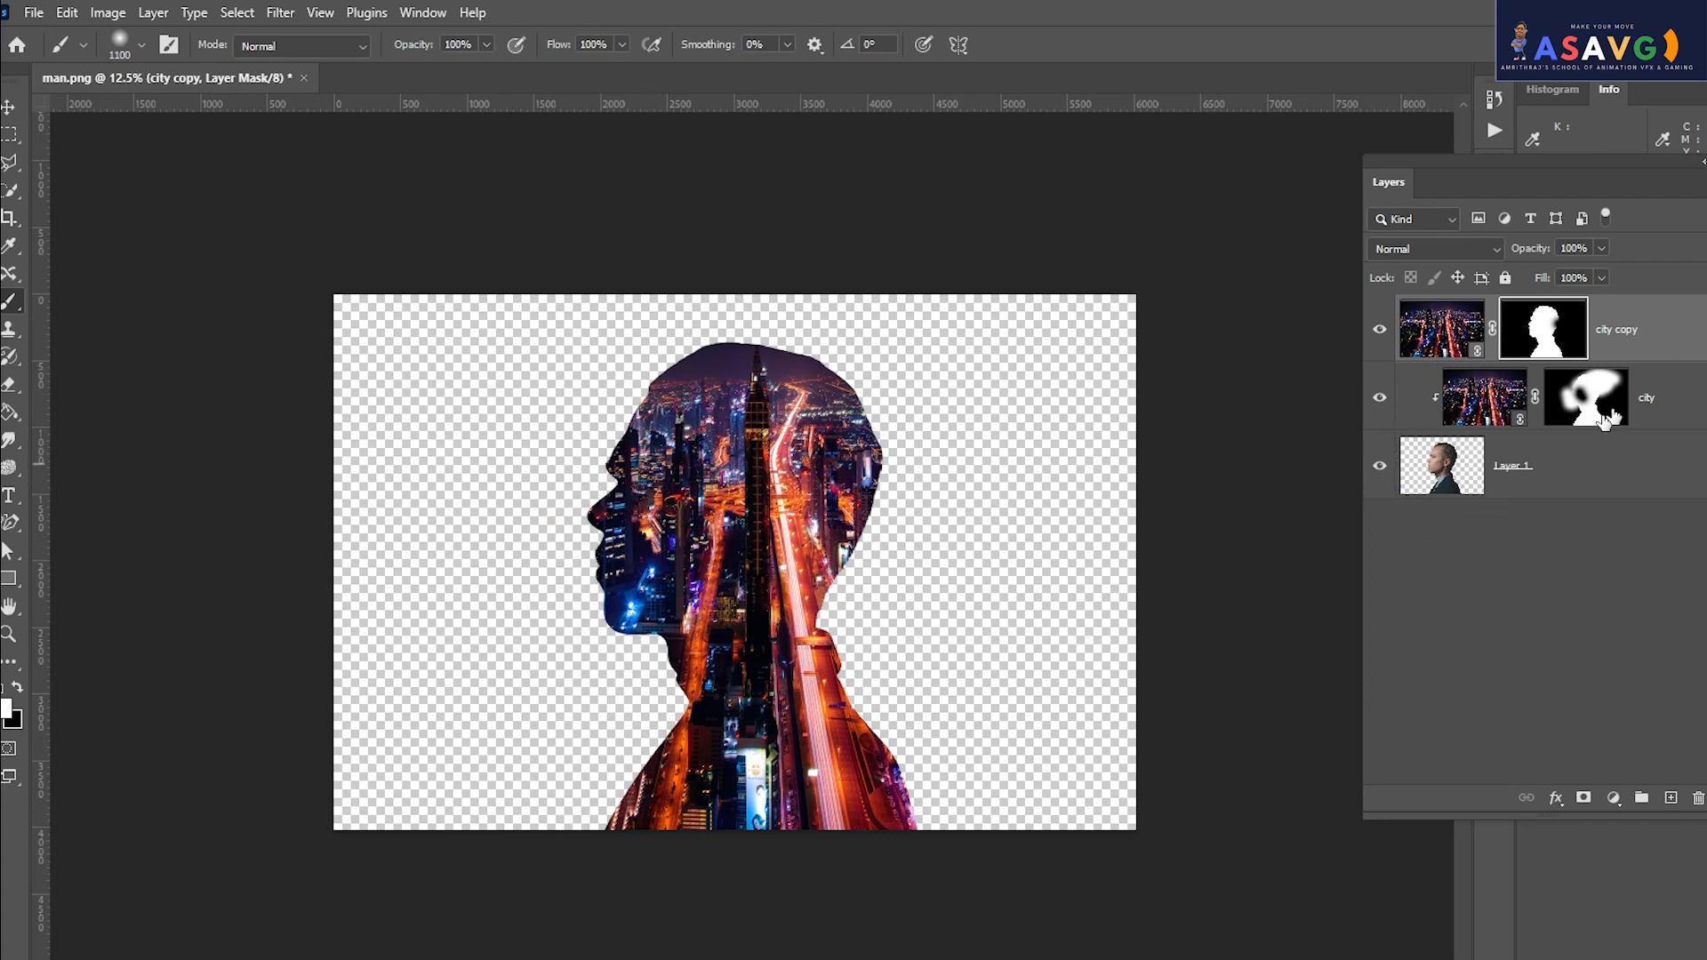
pyautogui.click(1378, 399)
pyautogui.click(1378, 399)
pyautogui.moveTo(667, 383); pyautogui.dragTo(534, 267)
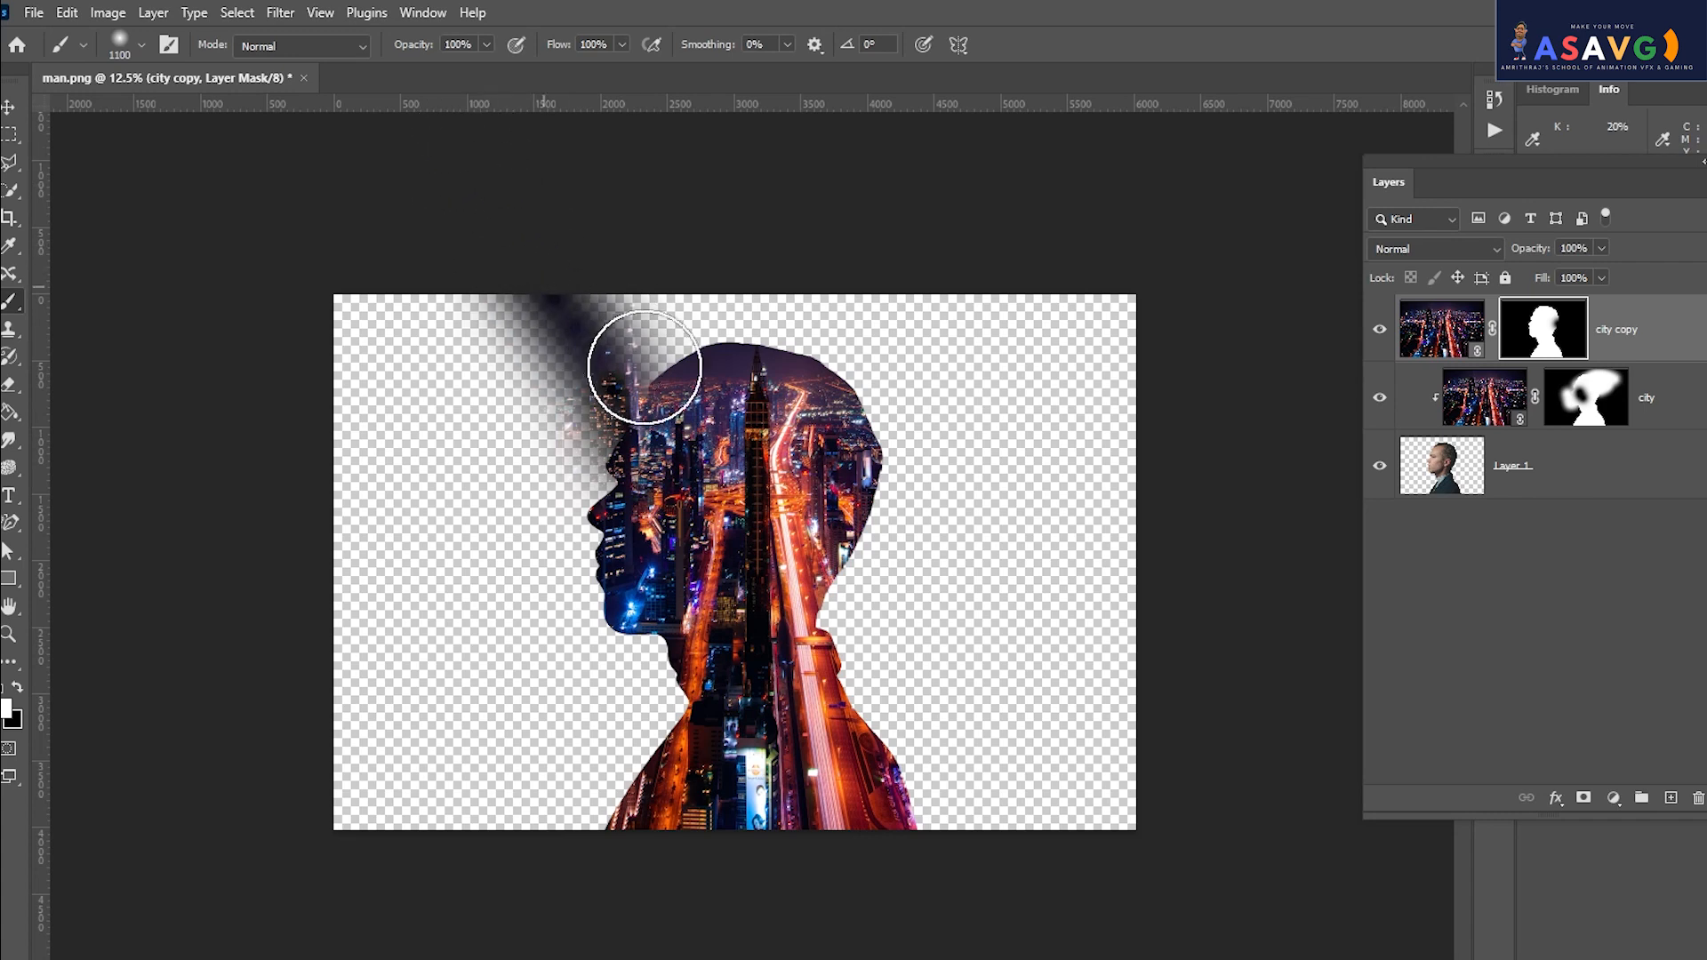
pyautogui.hotkey('ctrl', 'z')
# Paint white on the city copy's mask to reveal the city behind the head, and hide its outer parts with black.
pyautogui.moveTo(617, 381); pyautogui.dragTo(996, 356)
pyautogui.moveTo(749, 437)
pyautogui.mouseDown()
pyautogui.moveTo(810, 464)
pyautogui.moveTo(1051, 444)
pyautogui.moveTo(1066, 508)
pyautogui.moveTo(853, 471)
pyautogui.moveTo(827, 518)
pyautogui.moveTo(960, 489)
pyautogui.moveTo(1028, 546)
pyautogui.moveTo(876, 518)
pyautogui.moveTo(806, 583)
pyautogui.moveTo(897, 534)
pyautogui.moveTo(984, 591)
pyautogui.moveTo(867, 567)
pyautogui.moveTo(837, 631)
pyautogui.moveTo(930, 637)
pyautogui.moveTo(855, 700)
pyautogui.moveTo(930, 639)
pyautogui.moveTo(866, 750)
pyautogui.moveTo(1066, 699)
pyautogui.moveTo(923, 726)
pyautogui.moveTo(1107, 674)
pyautogui.moveTo(985, 603)
pyautogui.moveTo(1066, 623)
pyautogui.moveTo(1076, 488)
pyautogui.moveTo(1011, 390)
pyautogui.moveTo(639, 327)
pyautogui.moveTo(1104, 326)
pyautogui.moveTo(1095, 785)
pyautogui.moveTo(1001, 863)
pyautogui.moveTo(902, 858)
pyautogui.moveTo(1120, 794)
pyautogui.moveTo(1162, 308)
pyautogui.moveTo(1140, 286)
pyautogui.moveTo(927, 245)
pyautogui.moveTo(698, 277)
pyautogui.moveTo(1092, 278)
pyautogui.moveTo(1132, 331)
pyautogui.mouseUp()
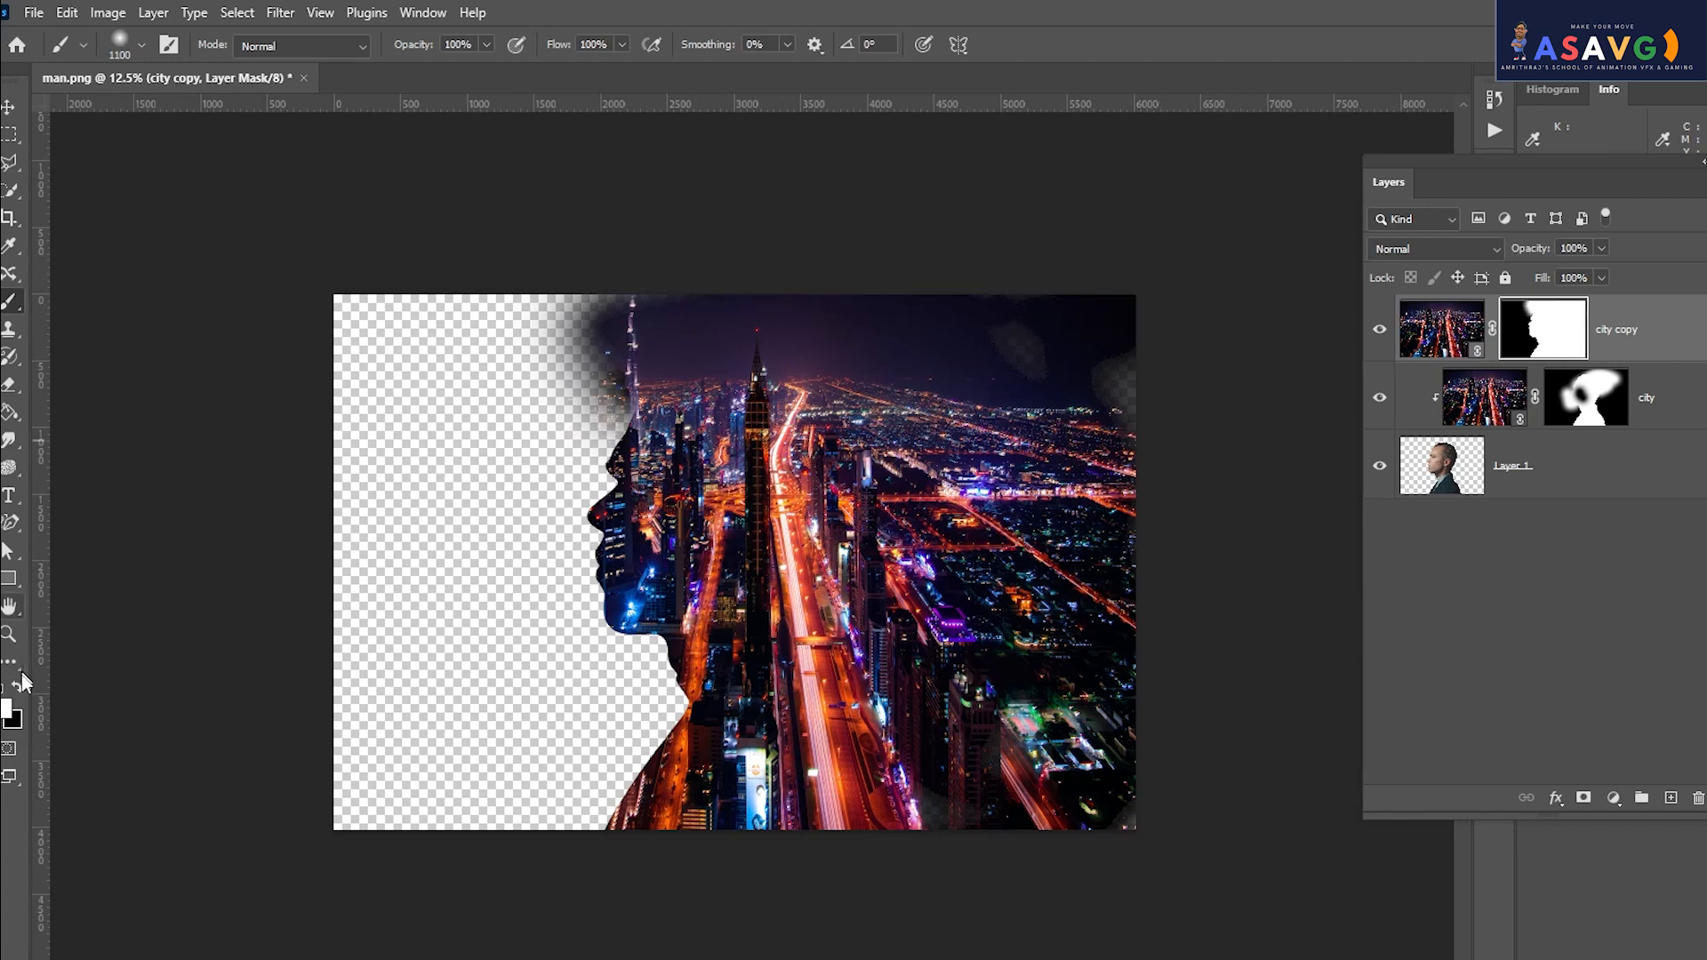
pyautogui.moveTo(659, 418)
pyautogui.mouseDown()
pyautogui.moveTo(659, 344)
pyautogui.moveTo(865, 331)
pyautogui.moveTo(1166, 365)
pyautogui.moveTo(1116, 383)
pyautogui.moveTo(898, 365)
pyautogui.moveTo(964, 335)
pyautogui.moveTo(1106, 382)
pyautogui.moveTo(1016, 415)
pyautogui.moveTo(1078, 599)
pyautogui.moveTo(1075, 782)
pyautogui.moveTo(1020, 426)
pyautogui.moveTo(678, 305)
pyautogui.moveTo(578, 374)
pyautogui.moveTo(782, 209)
pyautogui.moveTo(1190, 924)
pyautogui.moveTo(953, 957)
pyautogui.mouseUp()
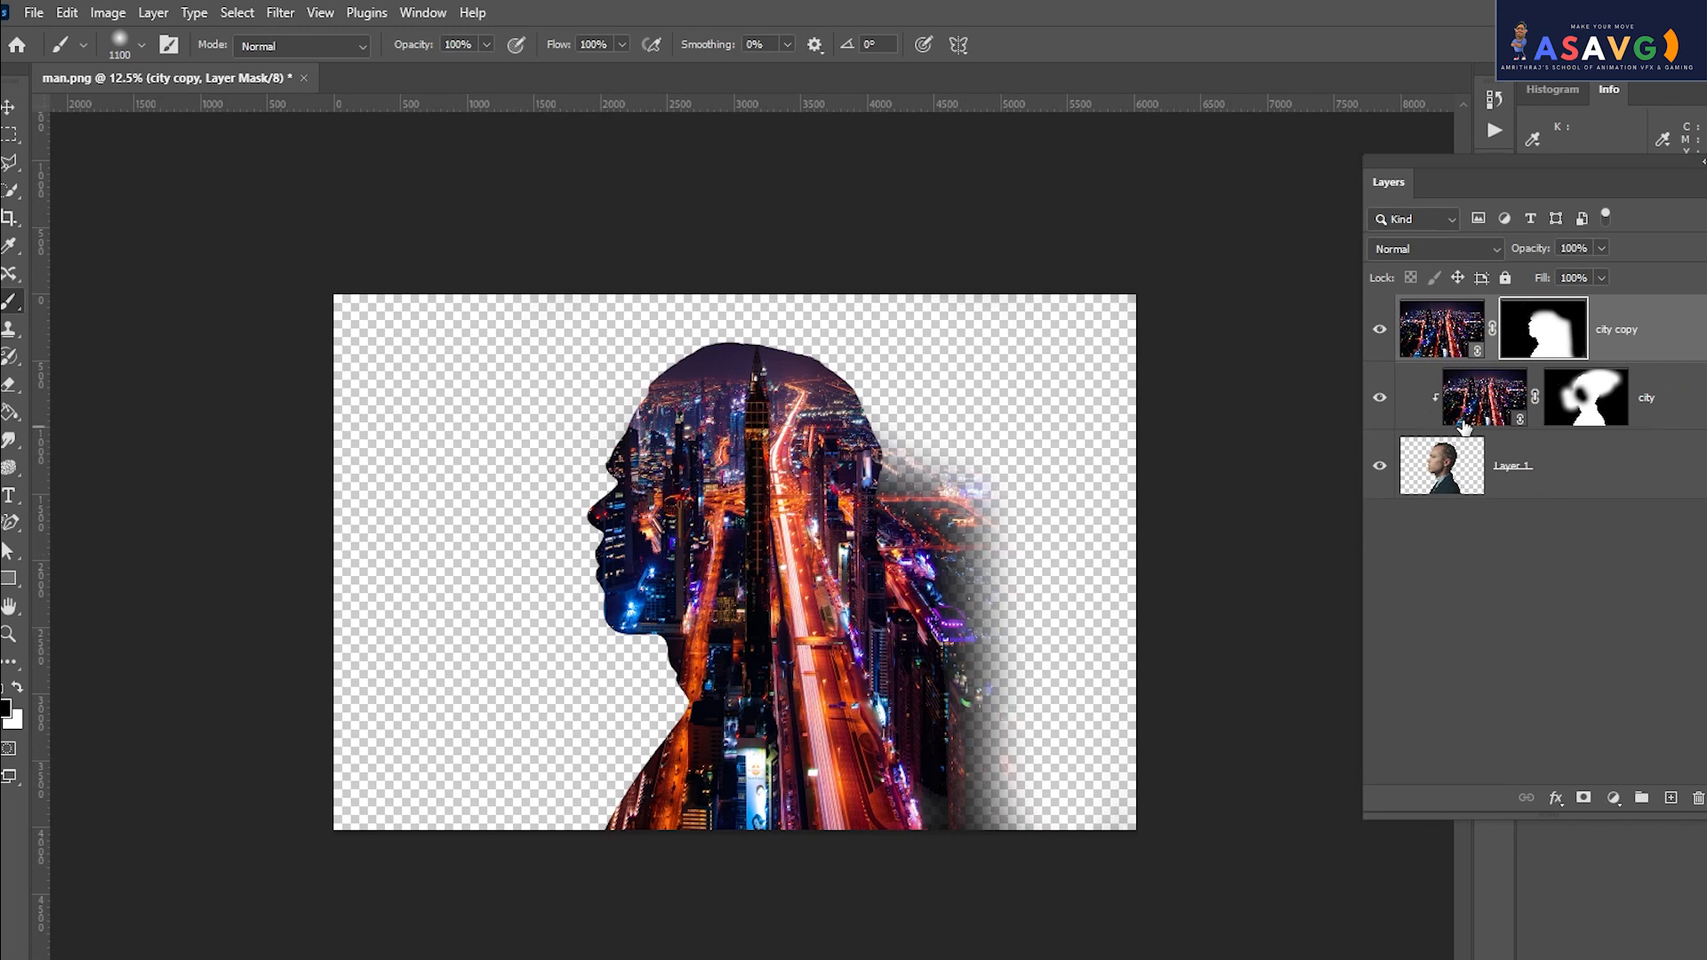
# Delete the city copy layer and paint white over the cheek on the original city layer's mask.
pyautogui.click(1442, 342)
pyautogui.press('Delete')
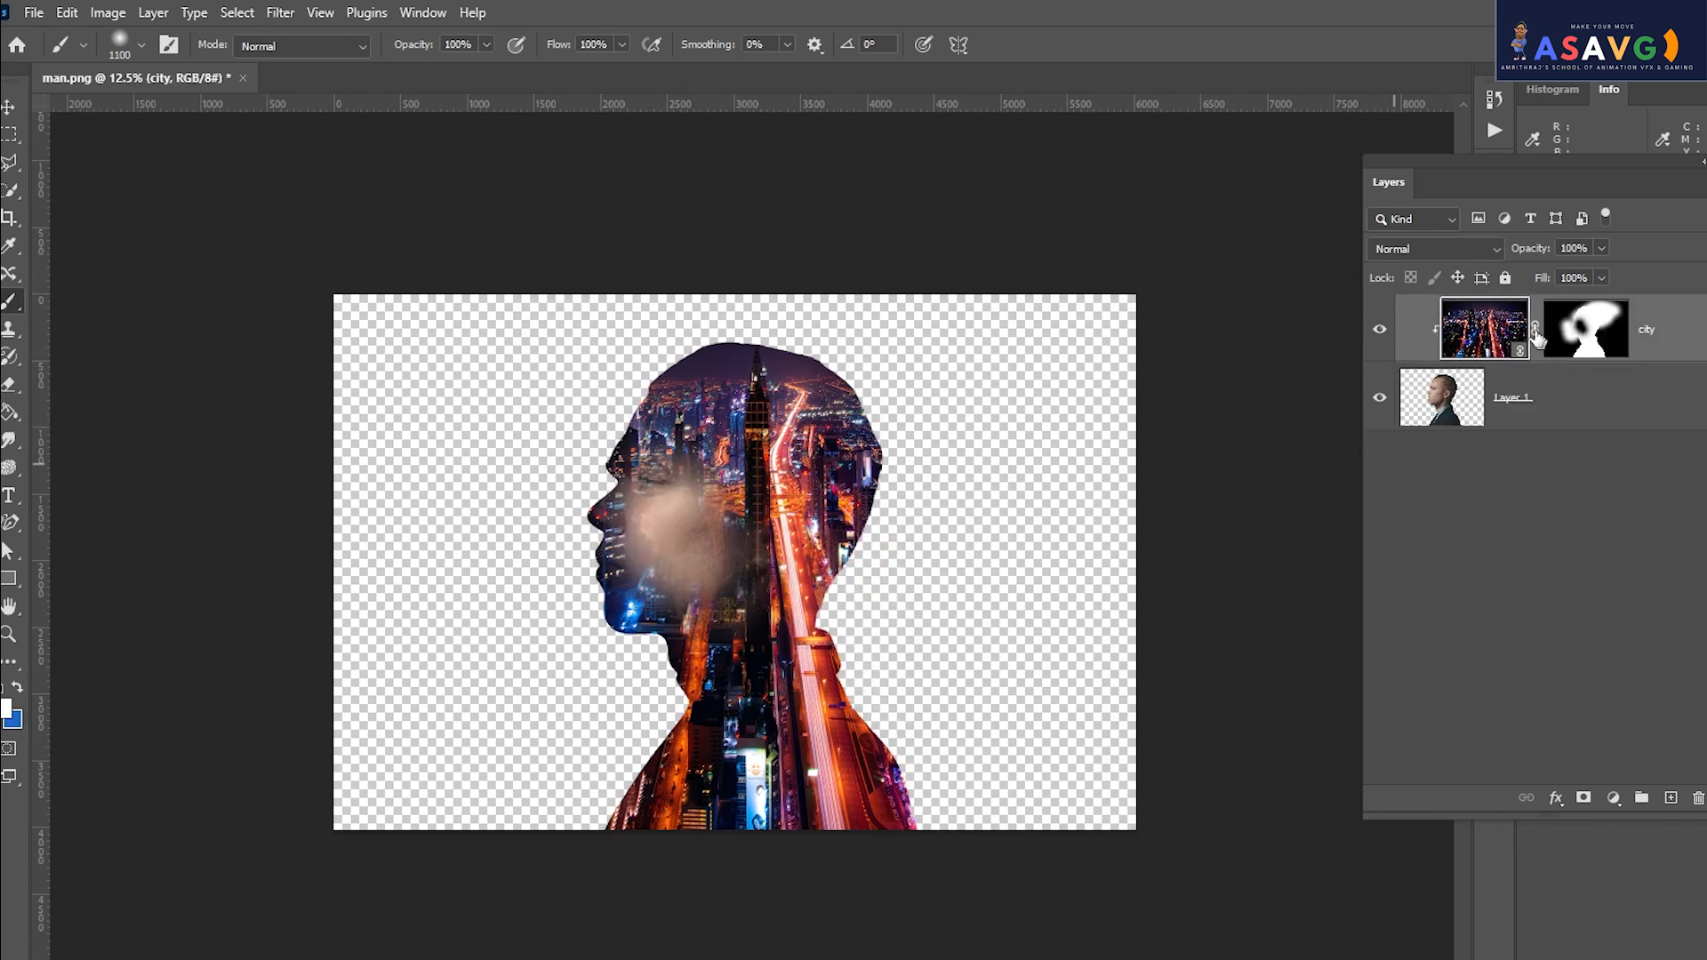
pyautogui.click(1592, 334)
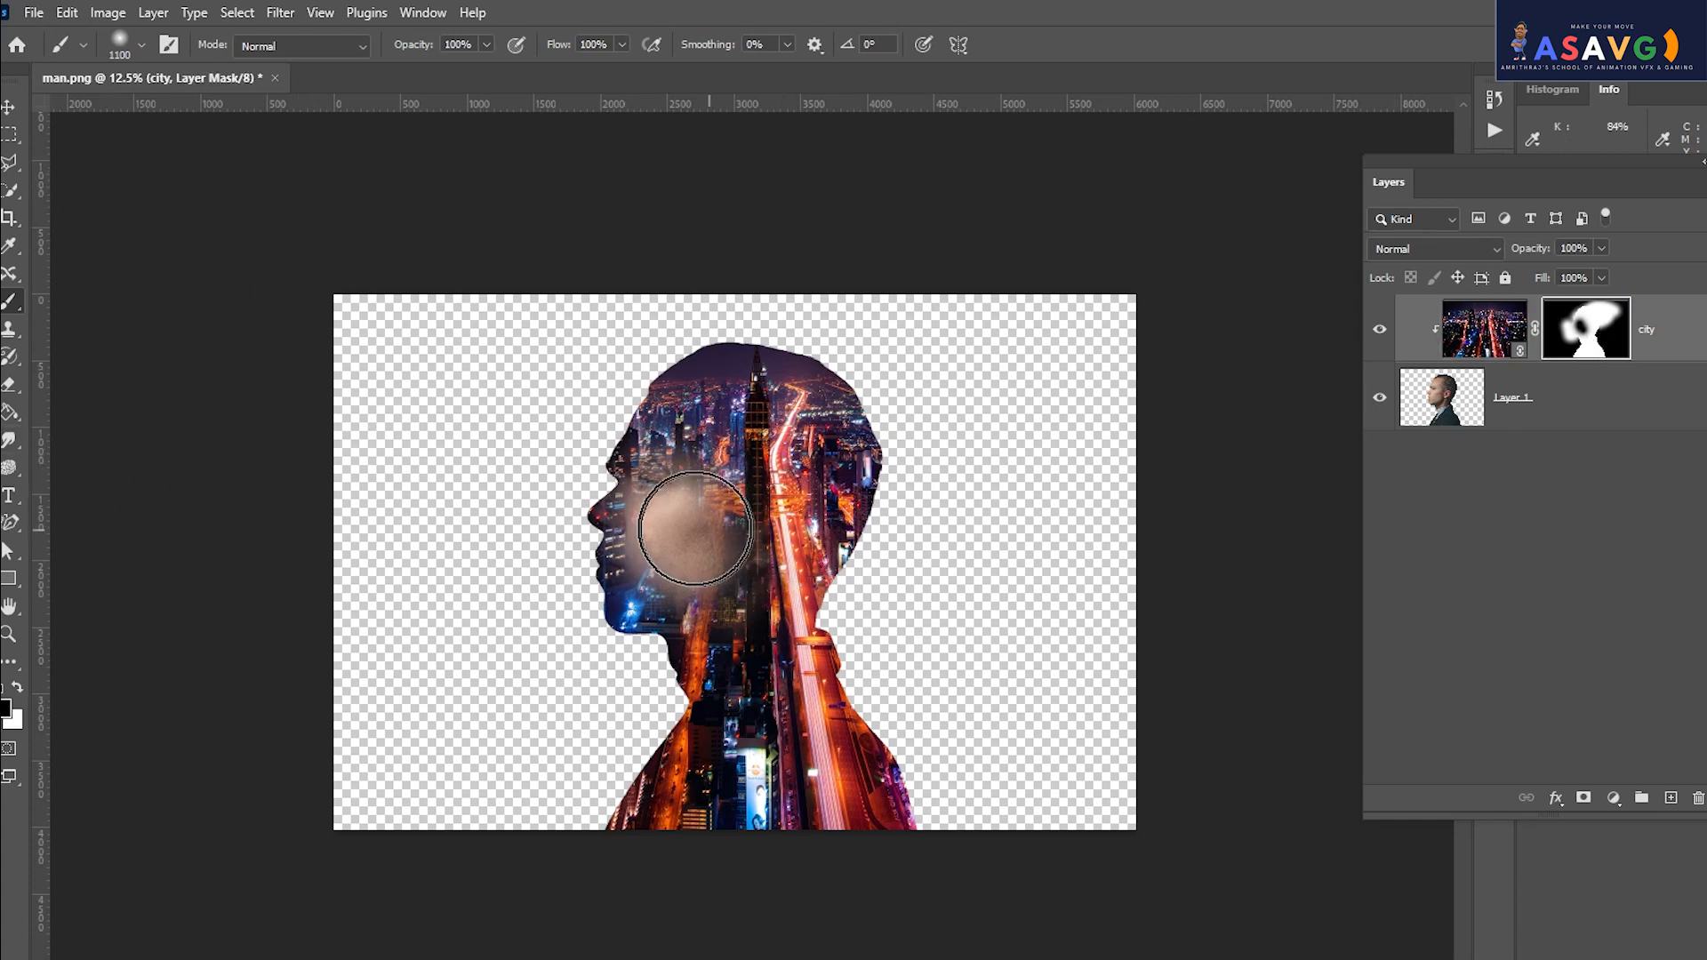
pyautogui.click(17, 687)
pyautogui.moveTo(736, 577)
pyautogui.mouseDown()
pyautogui.moveTo(682, 534)
pyautogui.moveTo(721, 480)
pyautogui.moveTo(644, 579)
pyautogui.moveTo(637, 531)
pyautogui.mouseUp()
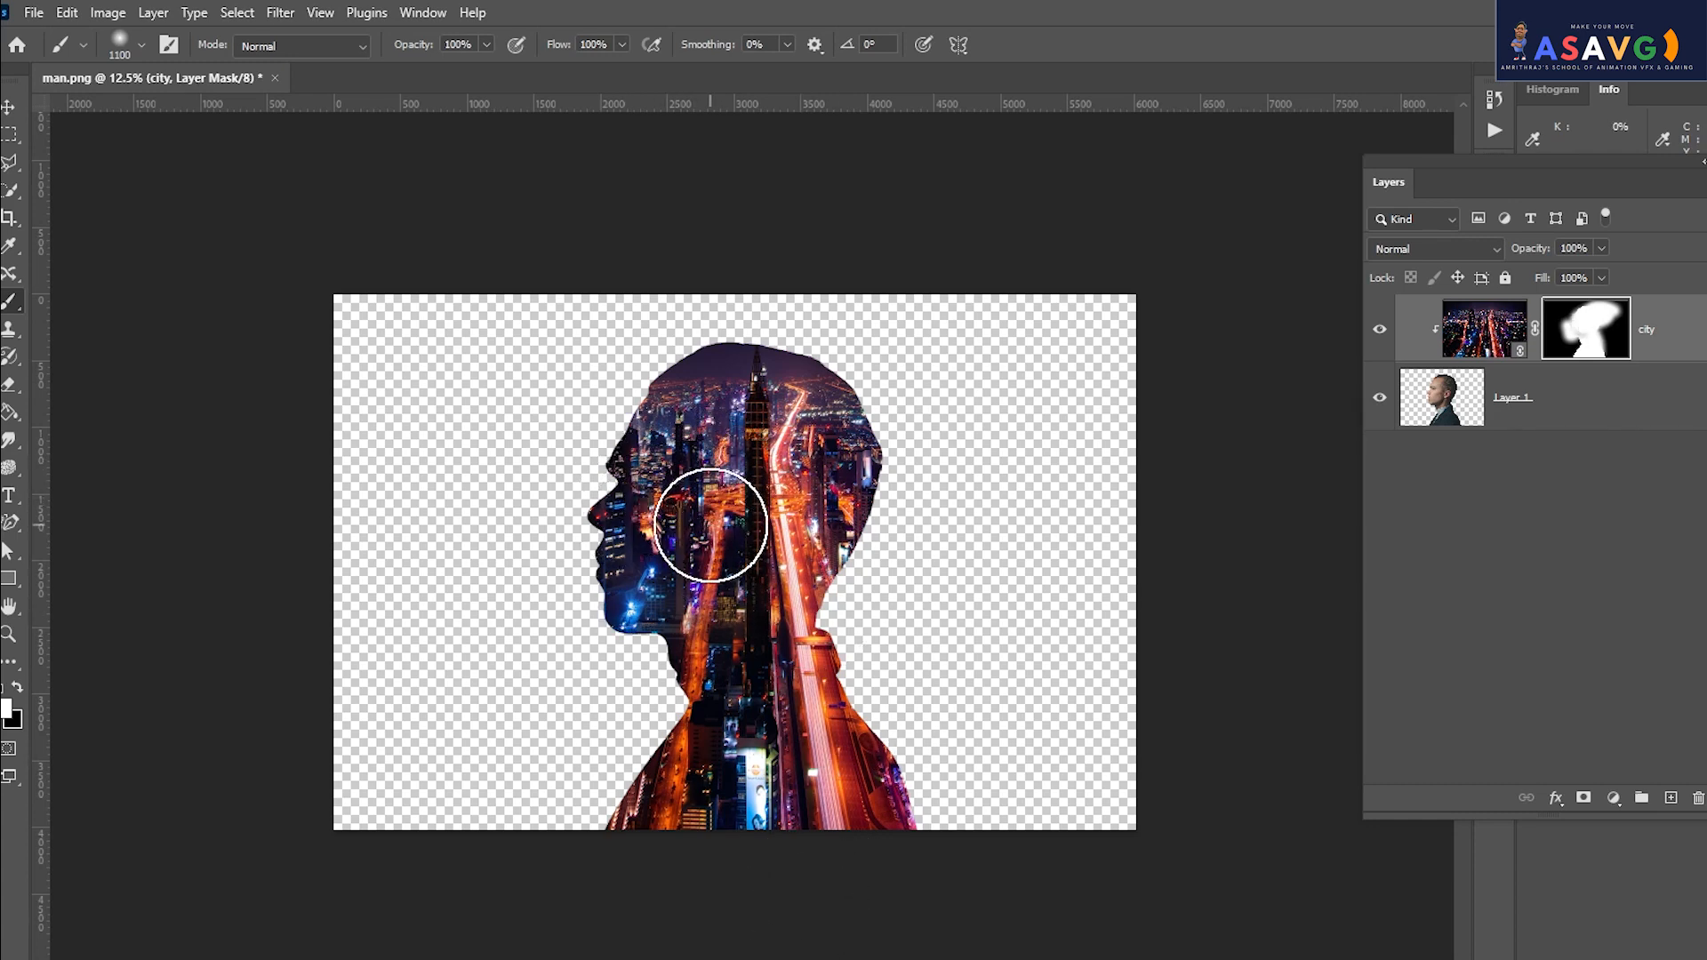
# Paint black over the cheek on the city layer's mask so the man's skin shows through softly.
pyautogui.click(17, 687)
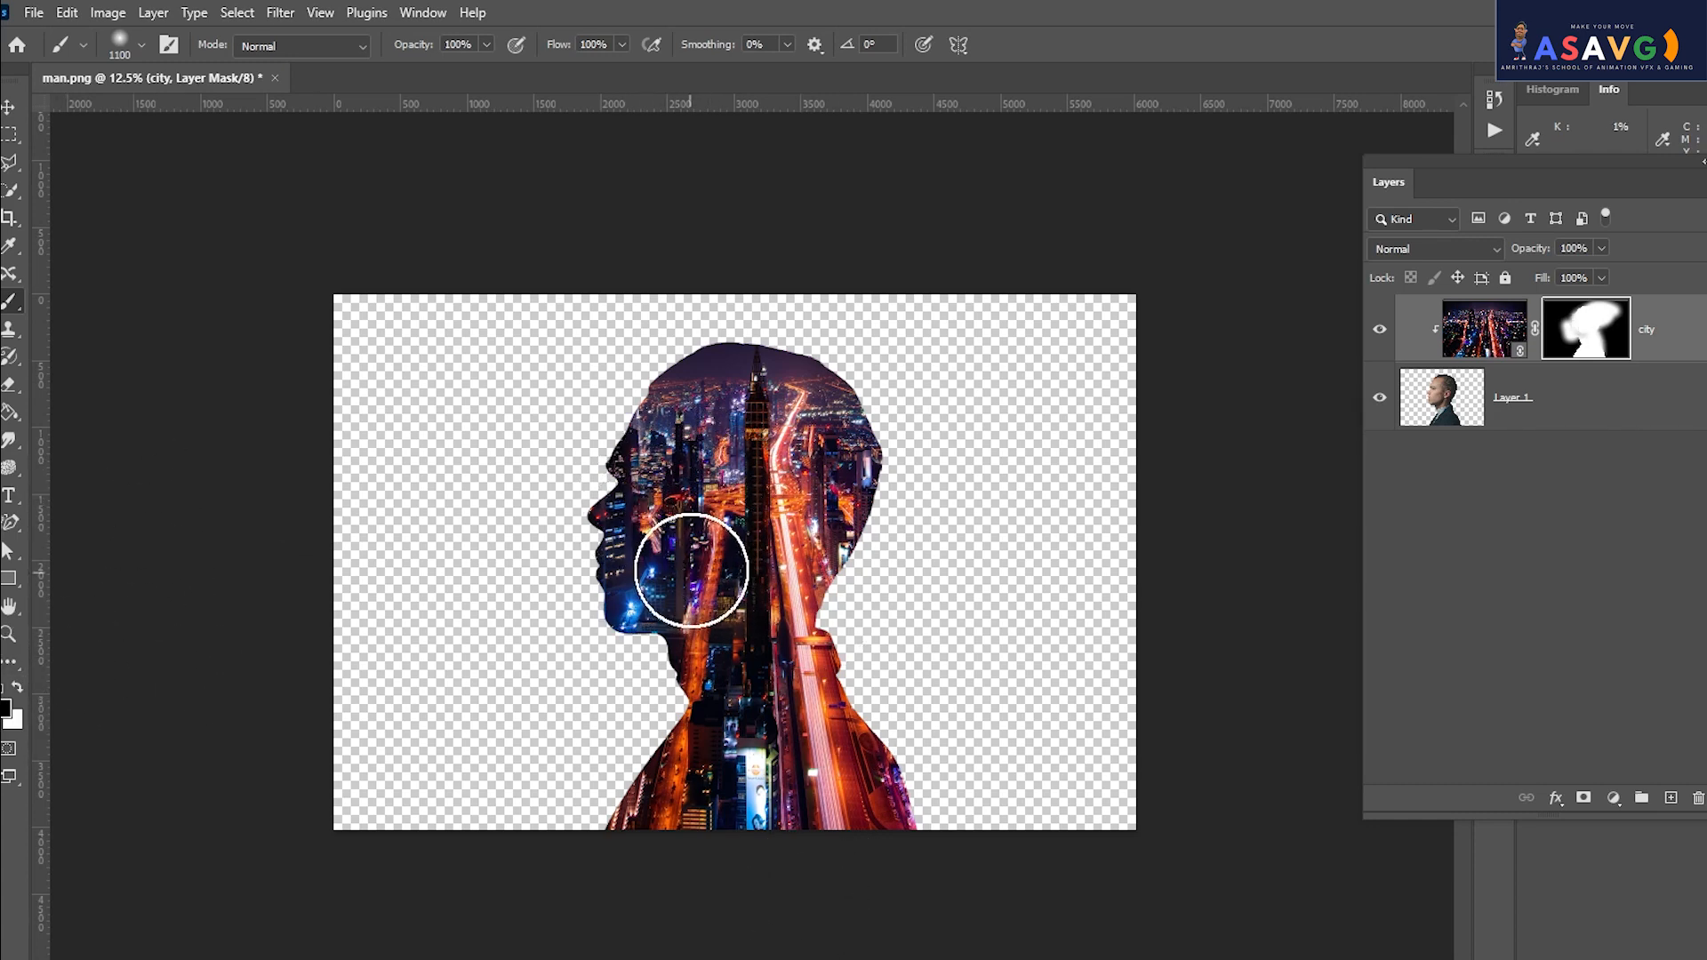
pyautogui.moveTo(685, 572)
pyautogui.mouseDown()
pyautogui.moveTo(655, 526)
pyautogui.moveTo(665, 512)
pyautogui.mouseUp()
pyautogui.hotkey('ctrl', 'z')
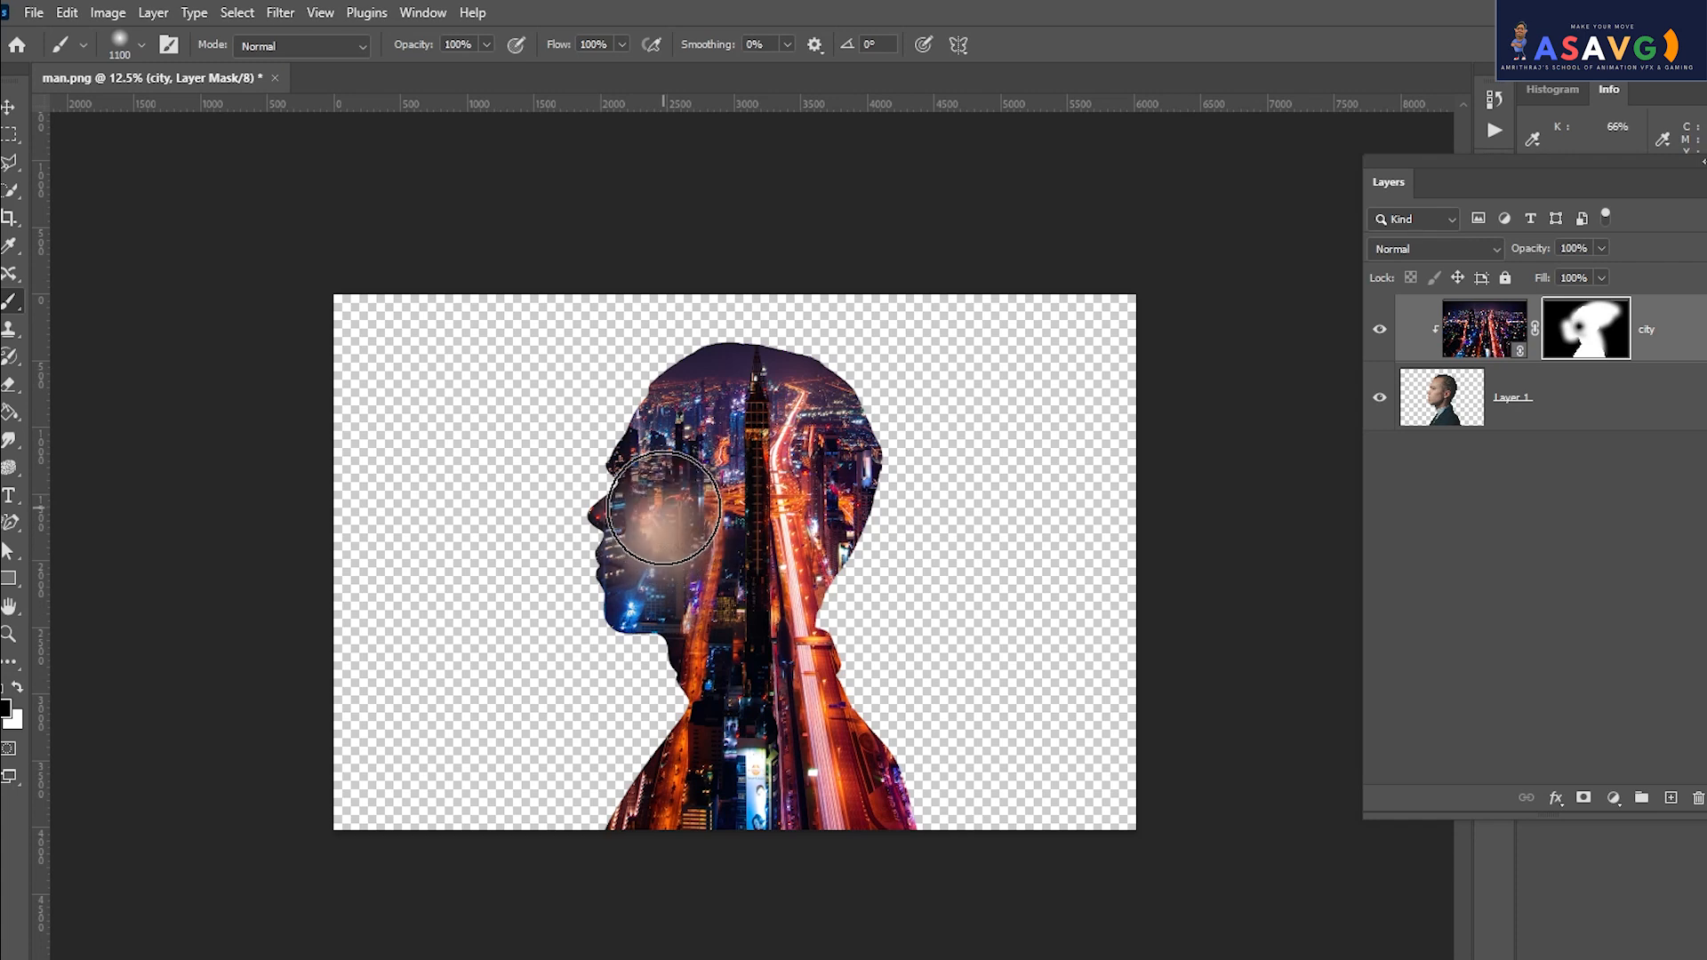
# Reduce the brush size to 250 px and paint black over the man's eye on the city layer's mask.
pyautogui.hotkey('ctrl', '+')
pyautogui.hotkey('ctrl', '+')
pyautogui.hotkey('ctrl', '+')
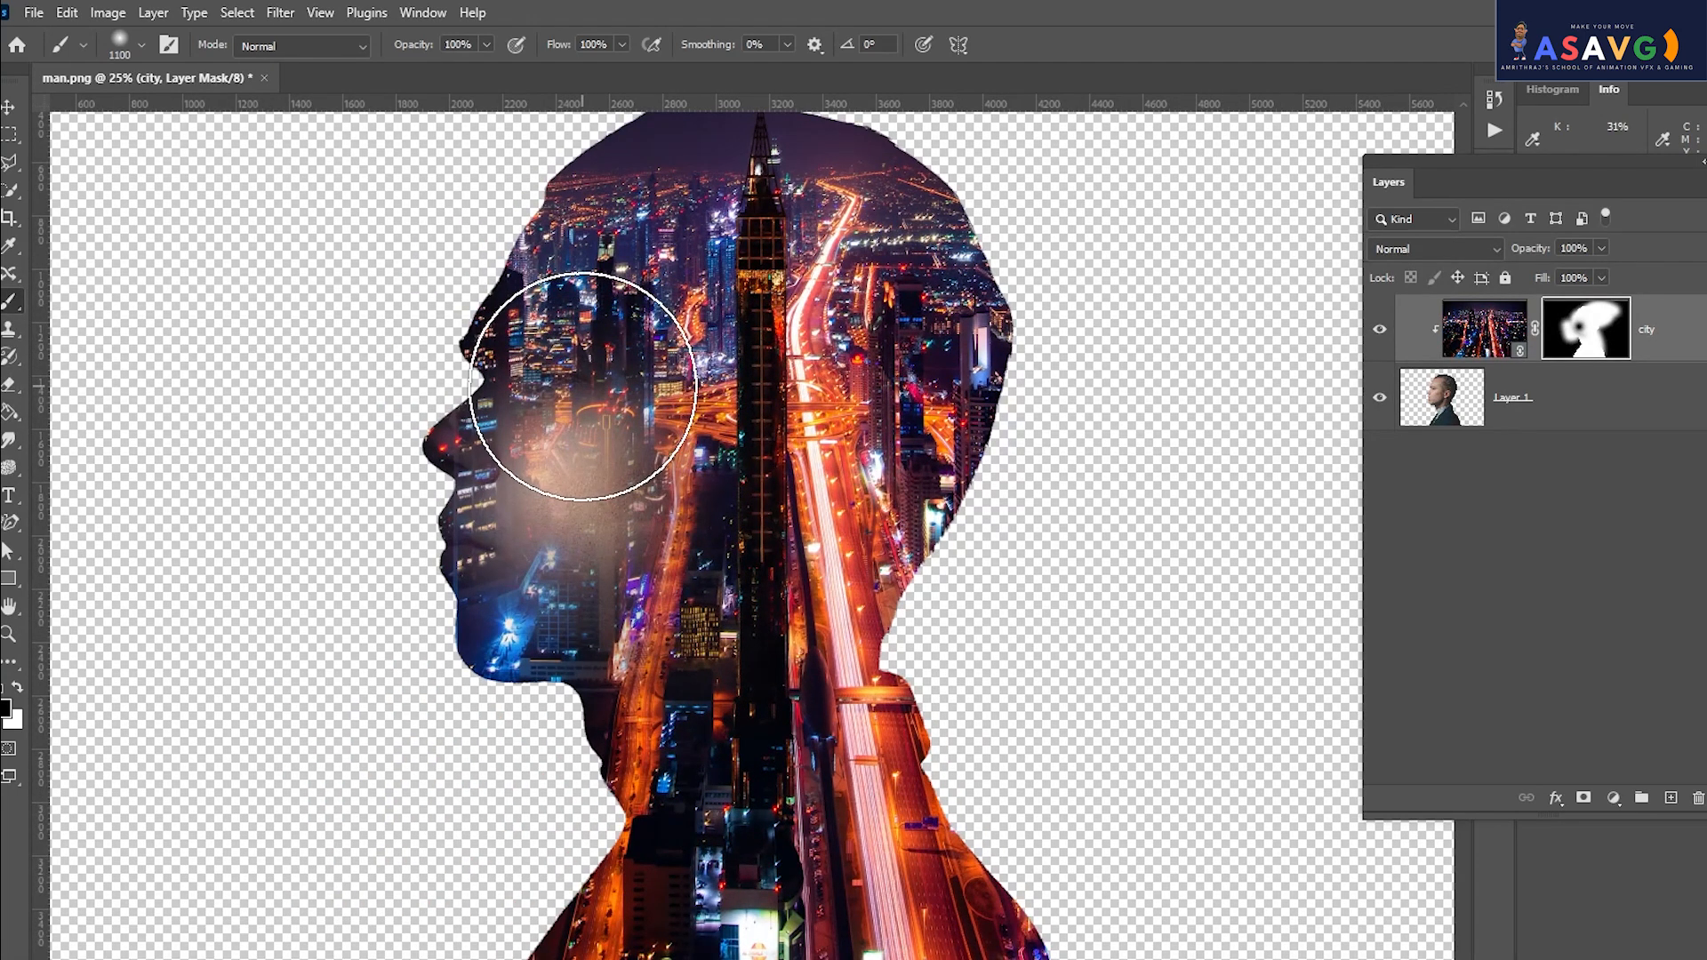
pyautogui.press('[')
pyautogui.press('[')
pyautogui.press('[')
pyautogui.press('[')
pyautogui.press('[')
pyautogui.press('[')
pyautogui.press('[')
pyautogui.press('[')
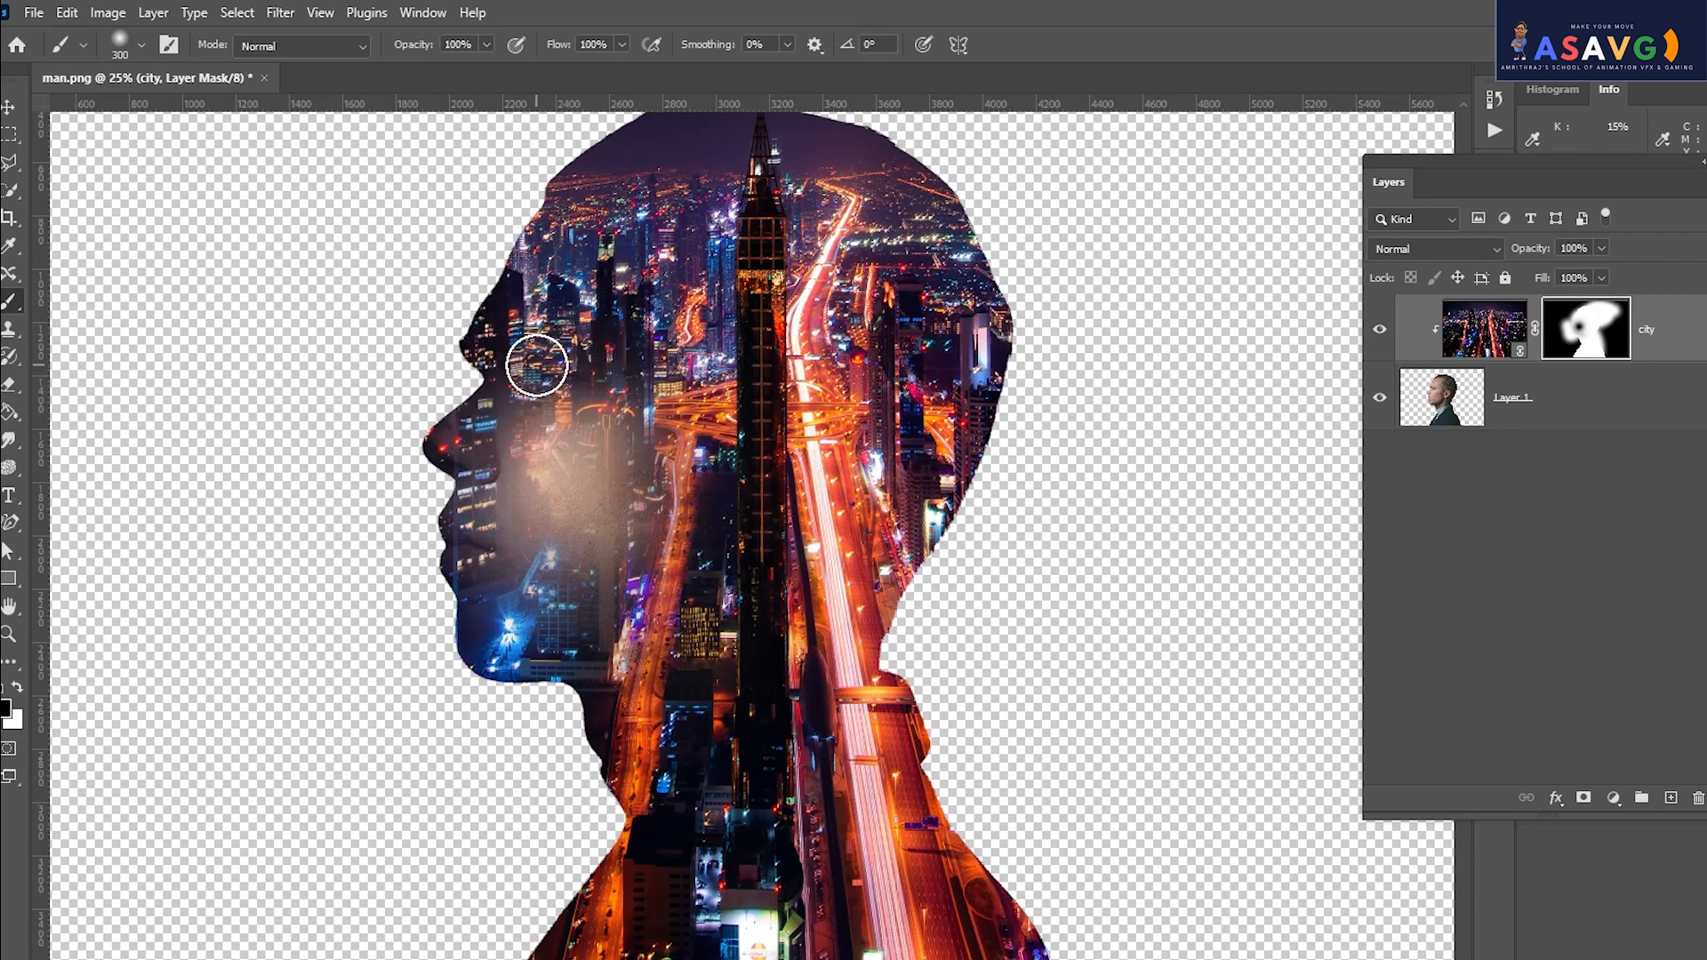
pyautogui.press('[')
pyautogui.click(528, 391)
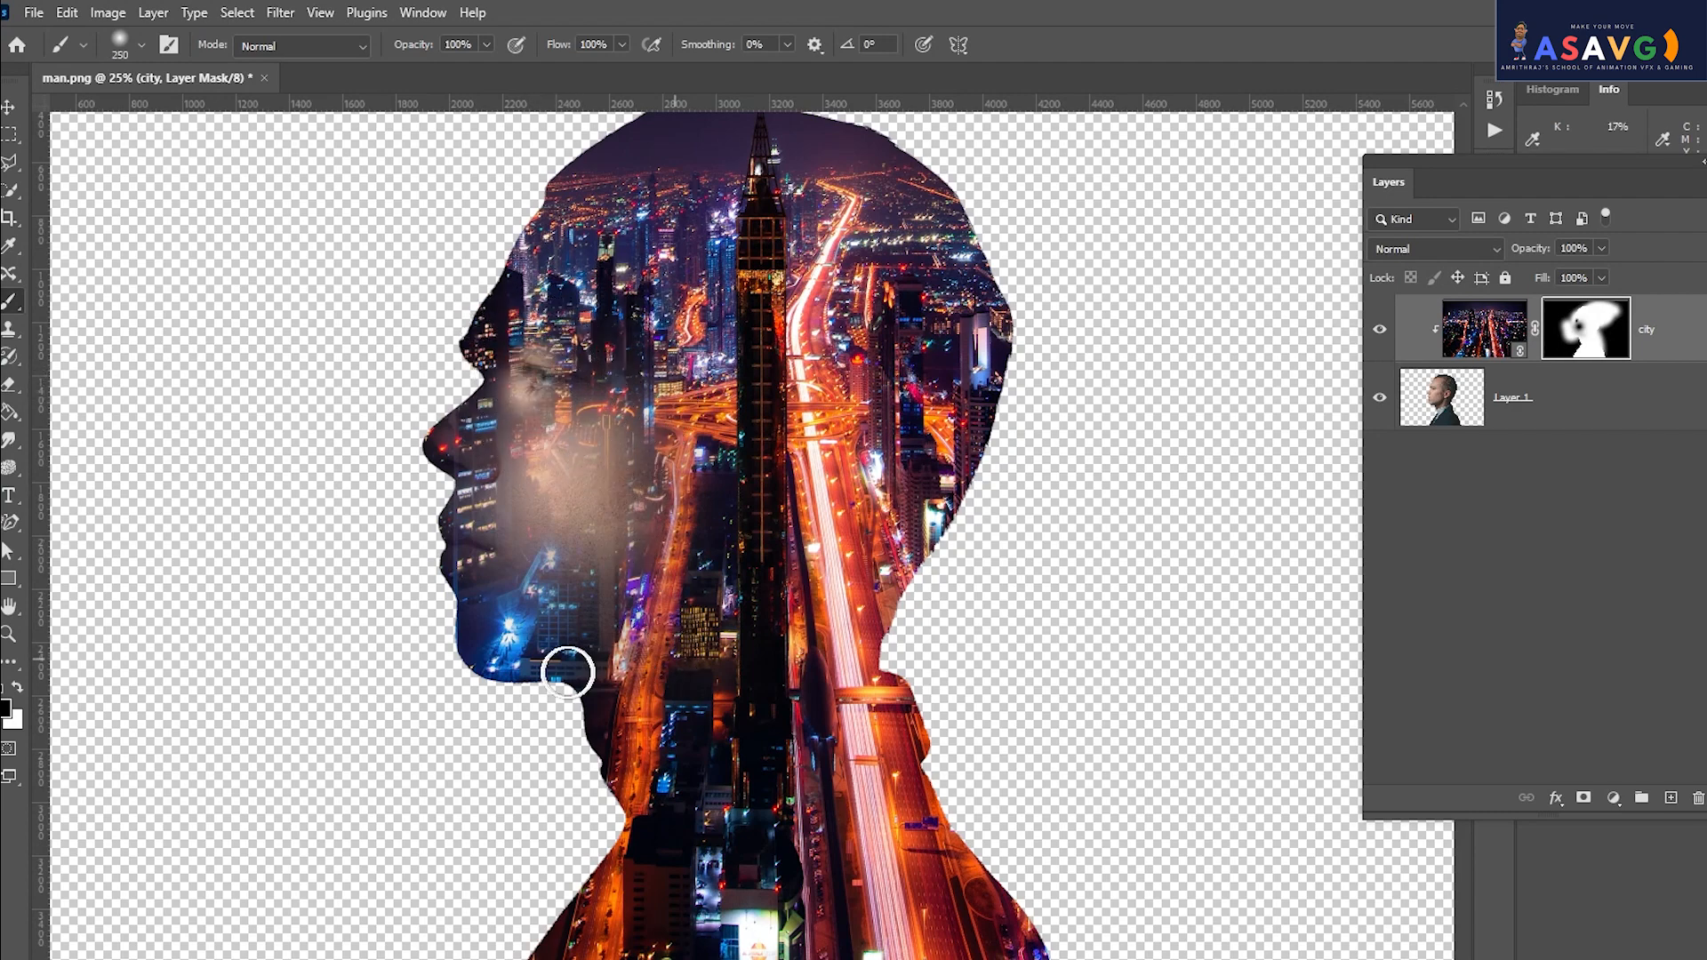
# Paint black over the chin and the rear of the cheek on the city mask, undoing the strokes on the neck.
pyautogui.moveTo(488, 654)
pyautogui.mouseDown()
pyautogui.moveTo(558, 675)
pyautogui.moveTo(648, 809)
pyautogui.mouseUp()
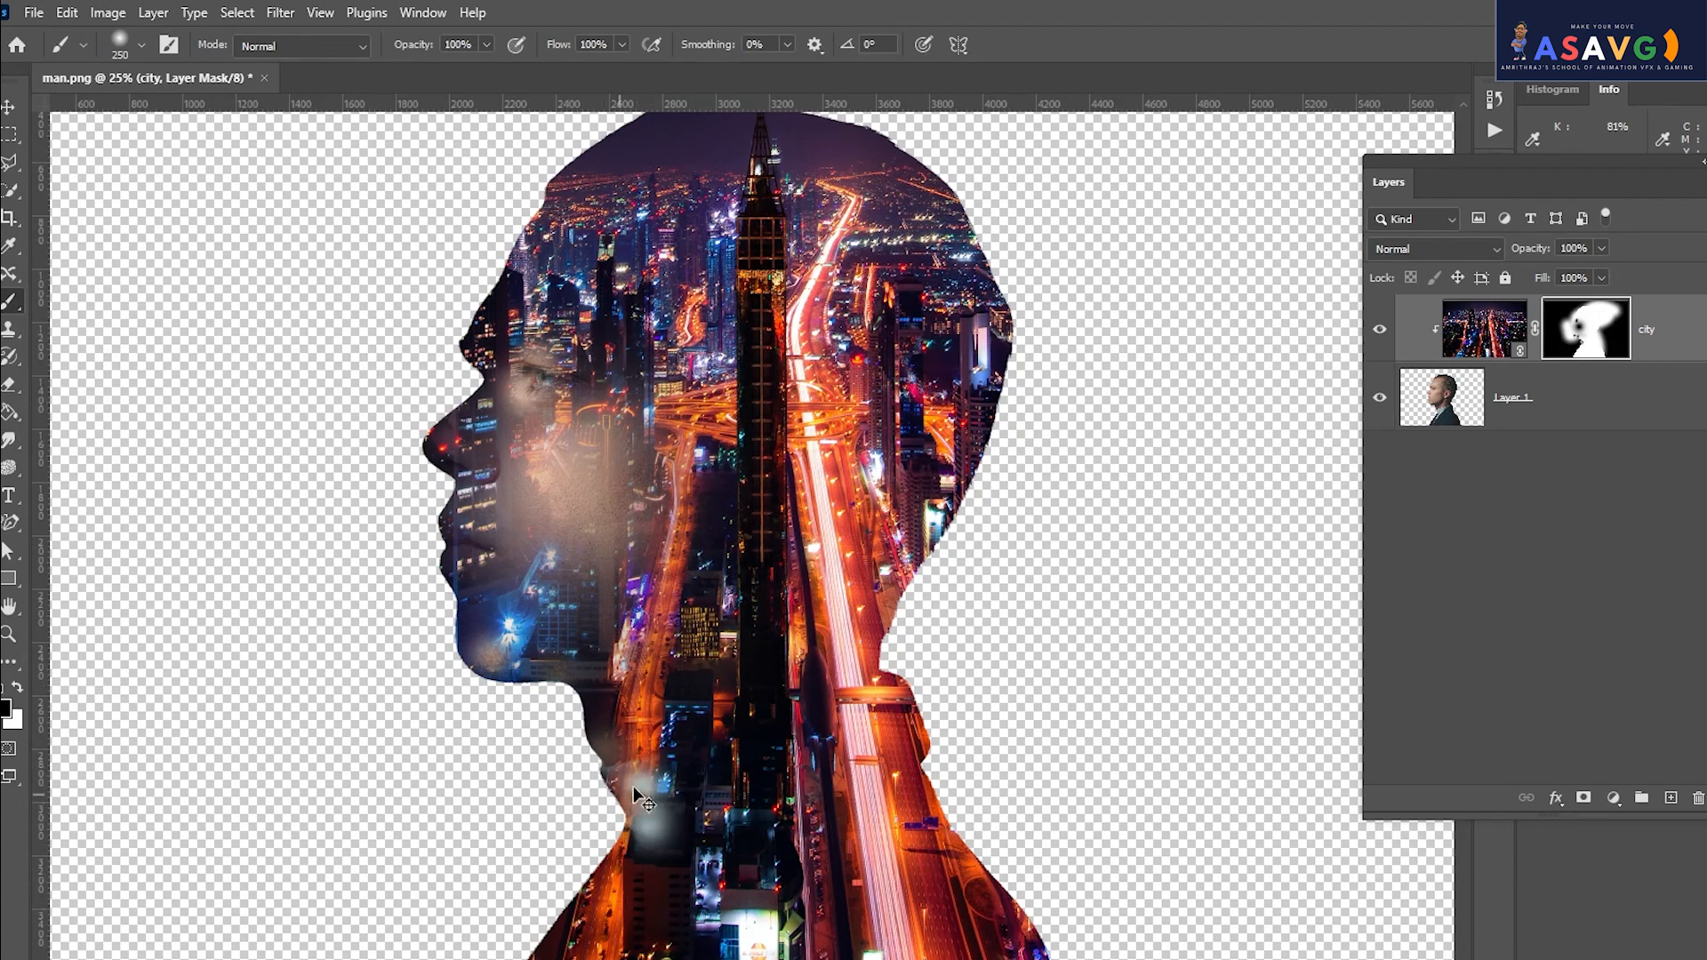
pyautogui.hotkey('ctrl', 'z')
pyautogui.hotkey('ctrl', 'z')
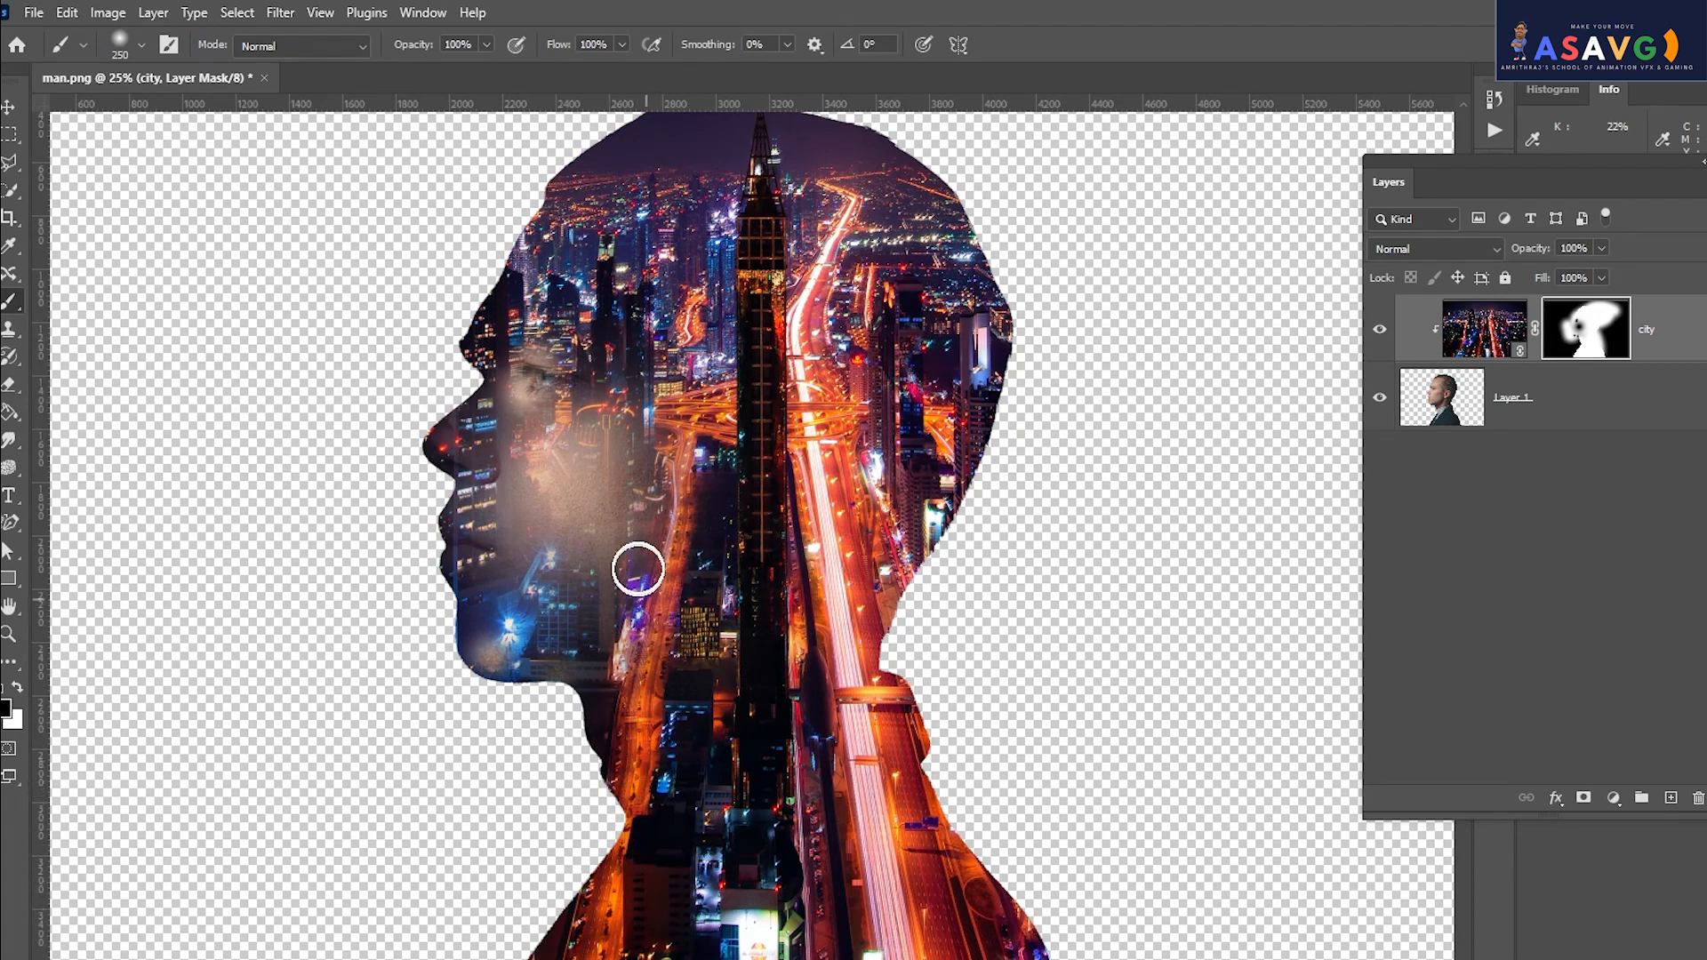
pyautogui.moveTo(612, 521)
pyautogui.mouseDown()
pyautogui.moveTo(643, 466)
pyautogui.moveTo(626, 495)
pyautogui.mouseUp()
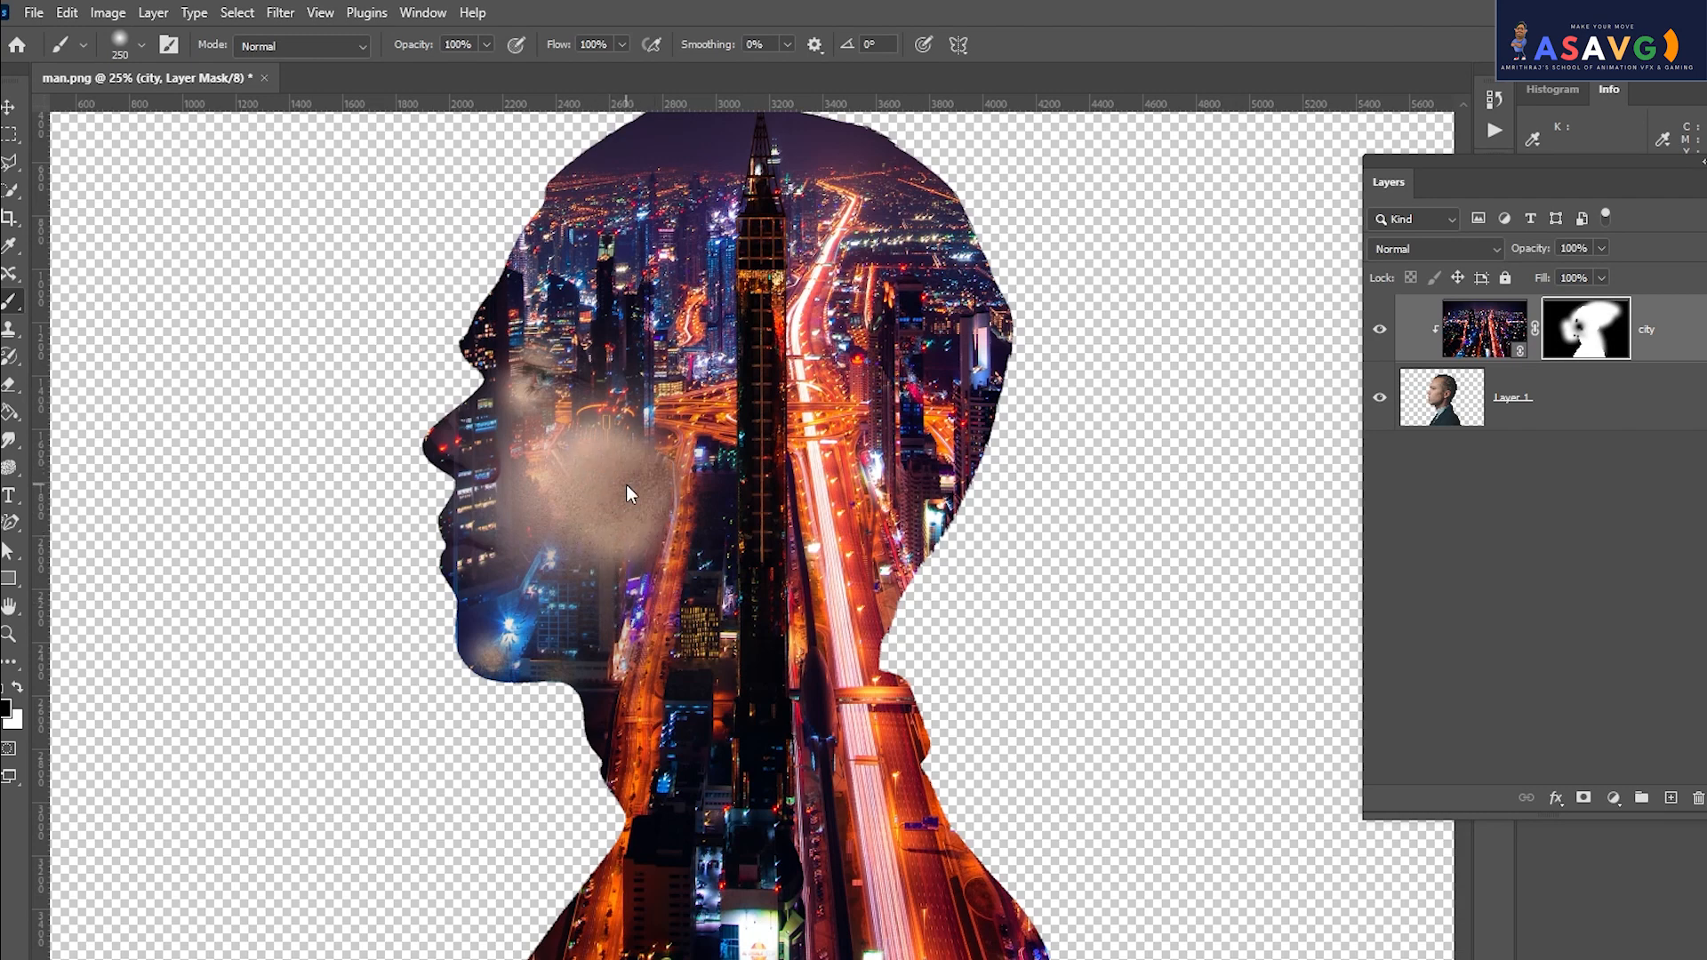
# Paint white over the rear of the cheek and the eye area on the city layer's mask to restore the city texture.
pyautogui.click(17, 687)
pyautogui.moveTo(648, 504)
pyautogui.mouseDown()
pyautogui.moveTo(624, 482)
pyautogui.moveTo(624, 545)
pyautogui.moveTo(591, 568)
pyautogui.moveTo(556, 563)
pyautogui.moveTo(628, 585)
pyautogui.mouseUp()
pyautogui.click(530, 368)
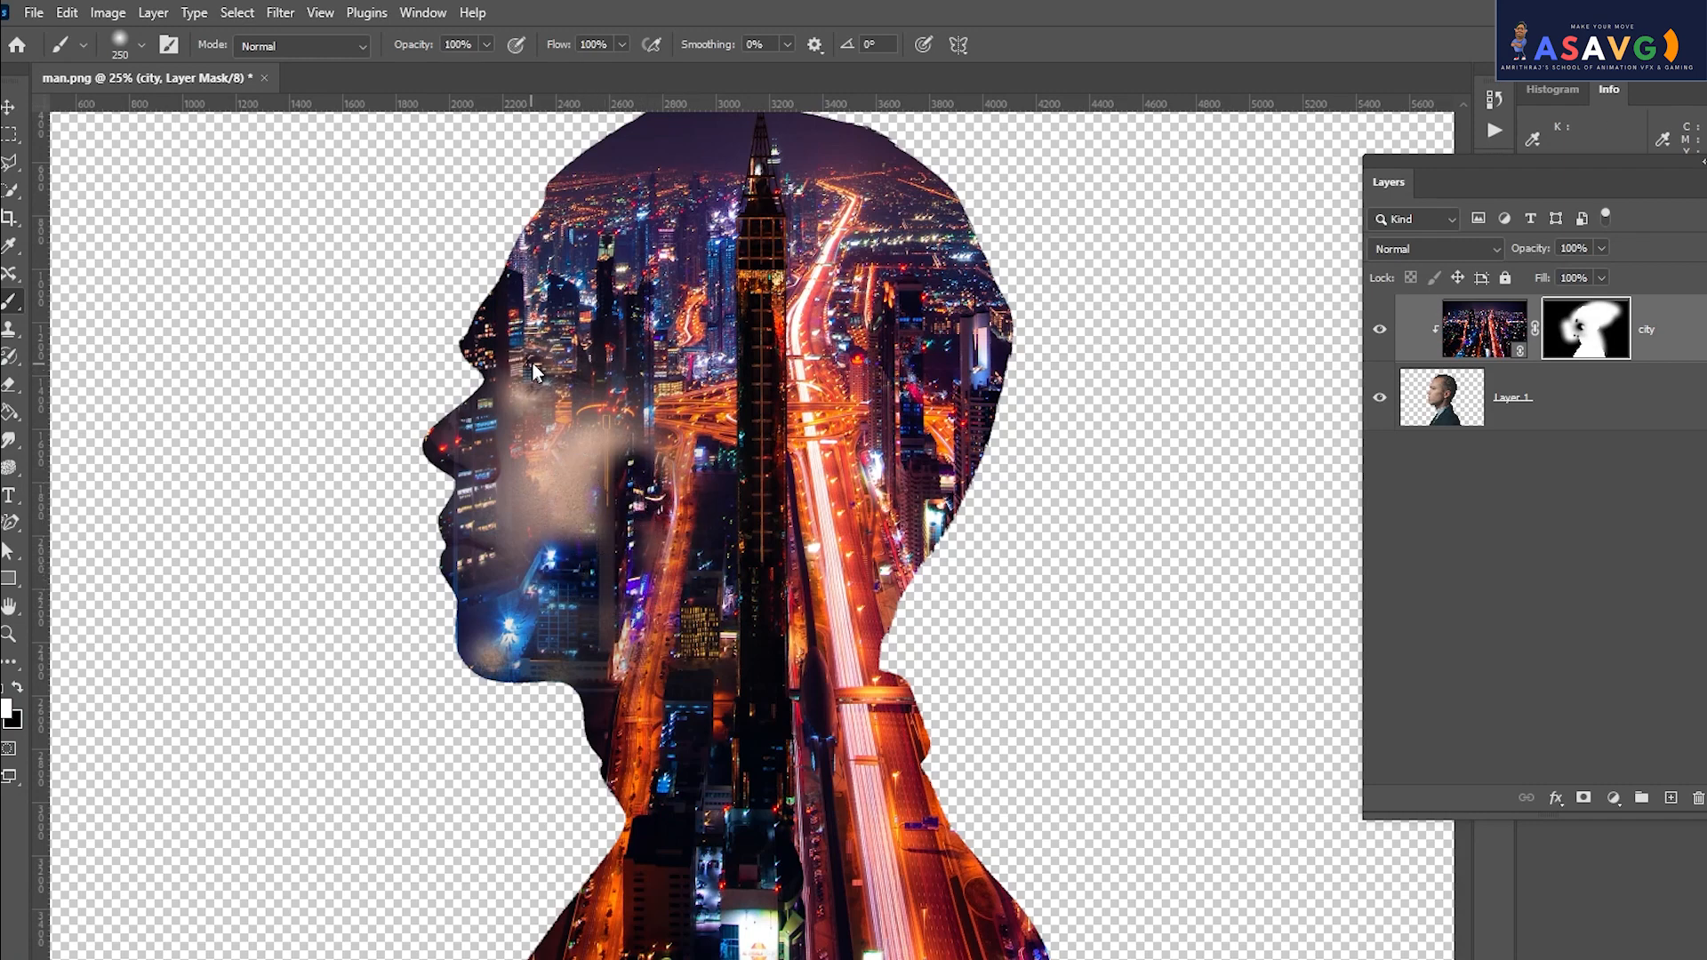
# Try painting black over the man's eye, ear and upper head on the city layer's mask, and undo the strokes.
pyautogui.click(19, 688)
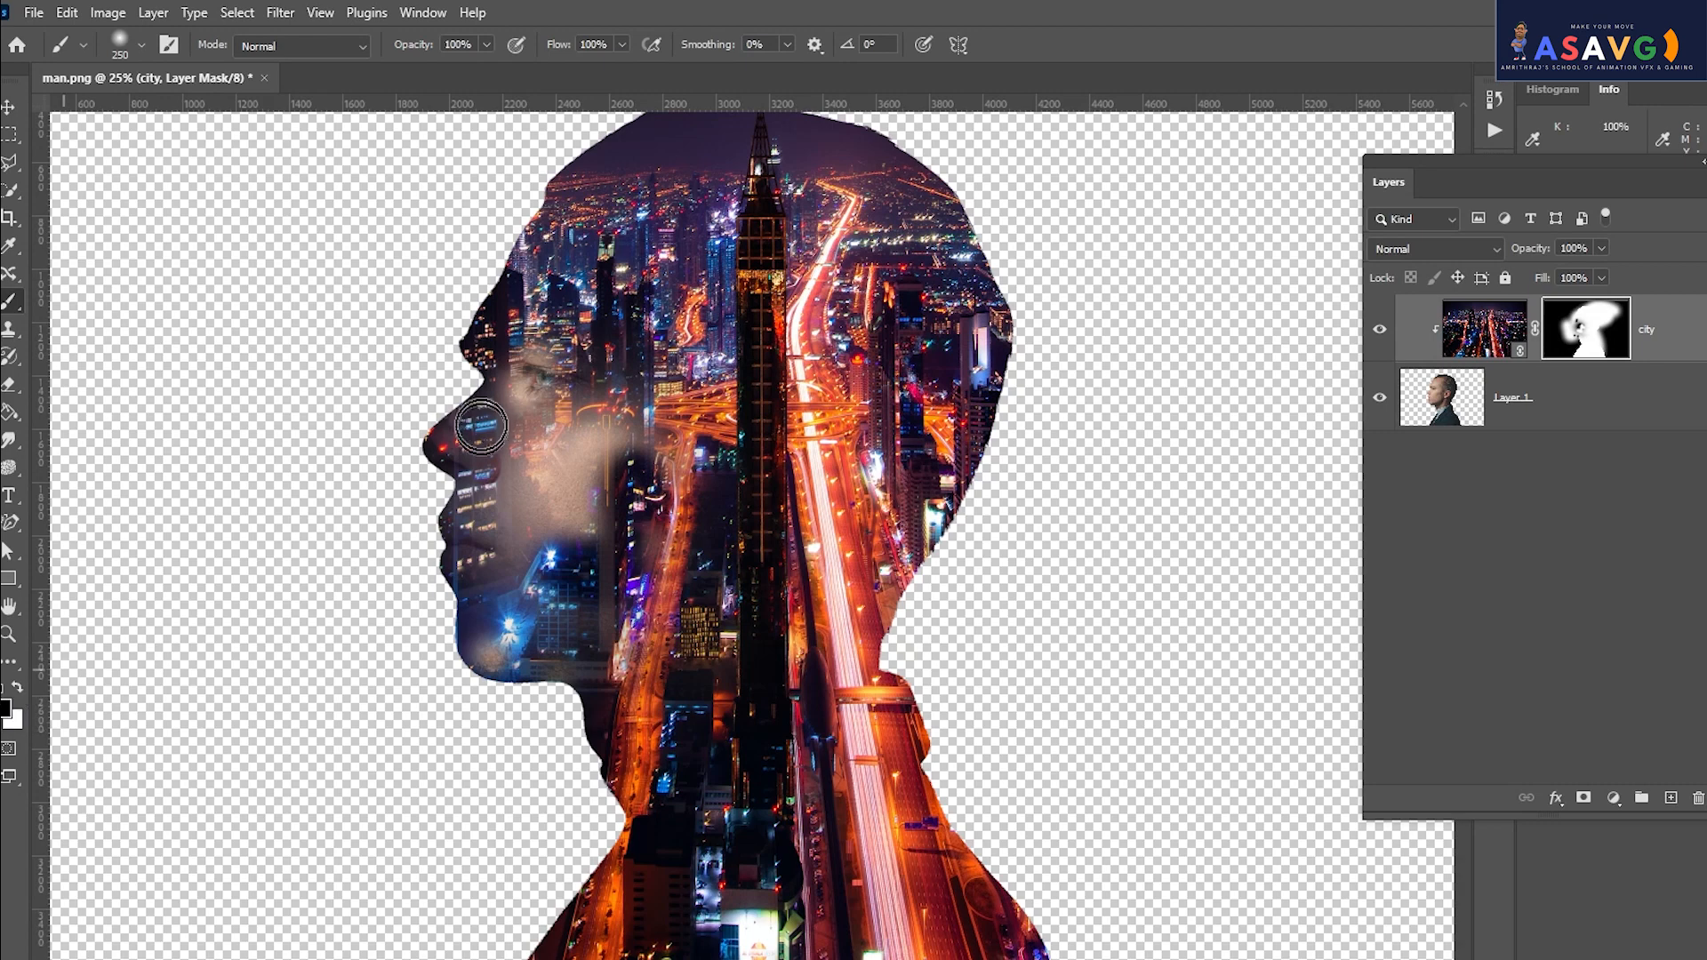
pyautogui.moveTo(546, 373)
pyautogui.mouseDown()
pyautogui.moveTo(574, 368)
pyautogui.moveTo(560, 373)
pyautogui.moveTo(579, 385)
pyautogui.mouseUp()
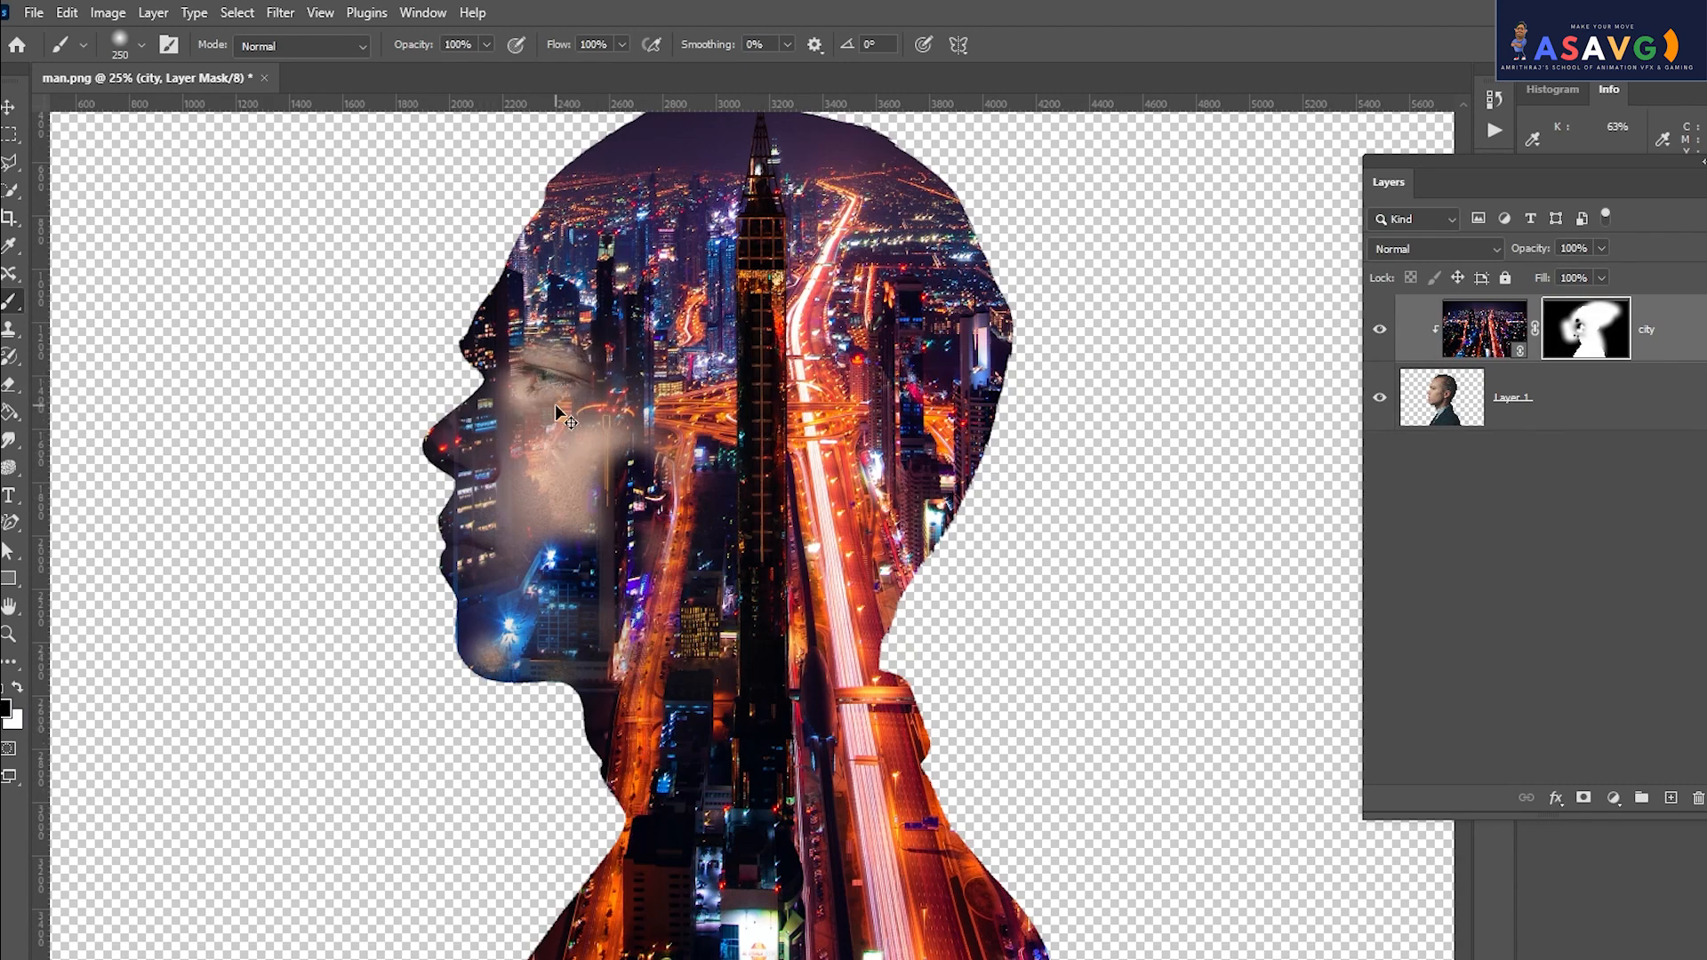
pyautogui.hotkey('ctrl', 'z')
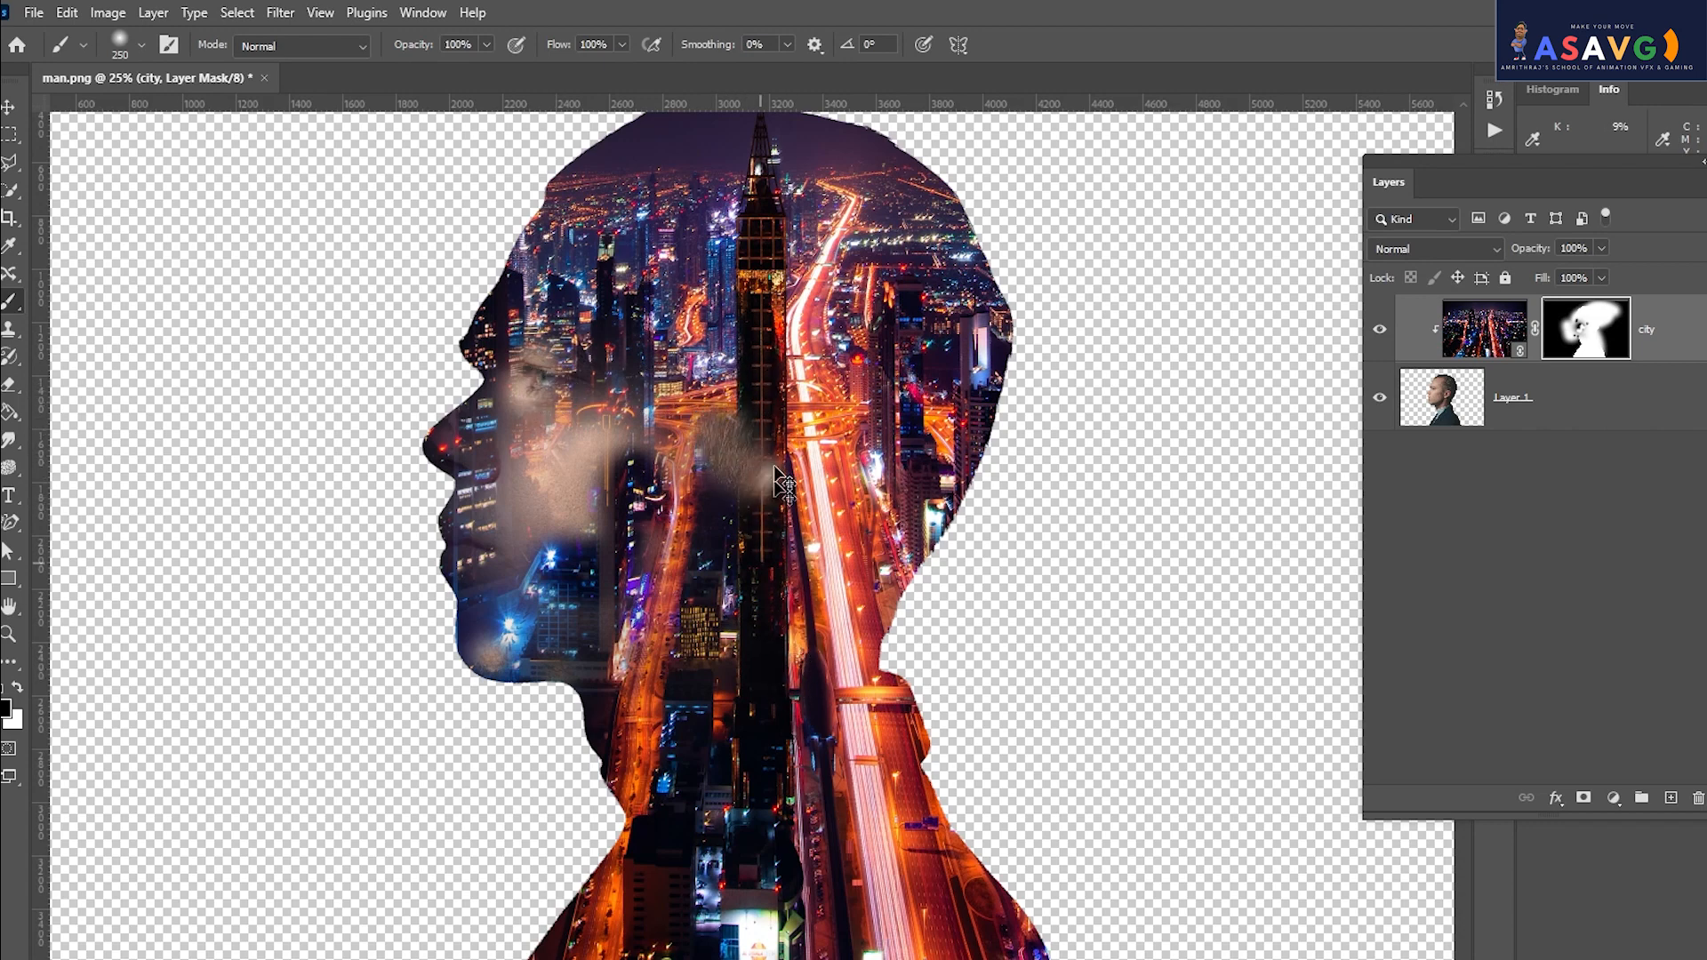
pyautogui.moveTo(753, 393)
pyautogui.mouseDown()
pyautogui.moveTo(768, 448)
pyautogui.moveTo(760, 634)
pyautogui.mouseUp()
pyautogui.hotkey('ctrl', 'z')
pyautogui.hotkey('ctrl', 'z')
pyautogui.hotkey('ctrl', 'z')
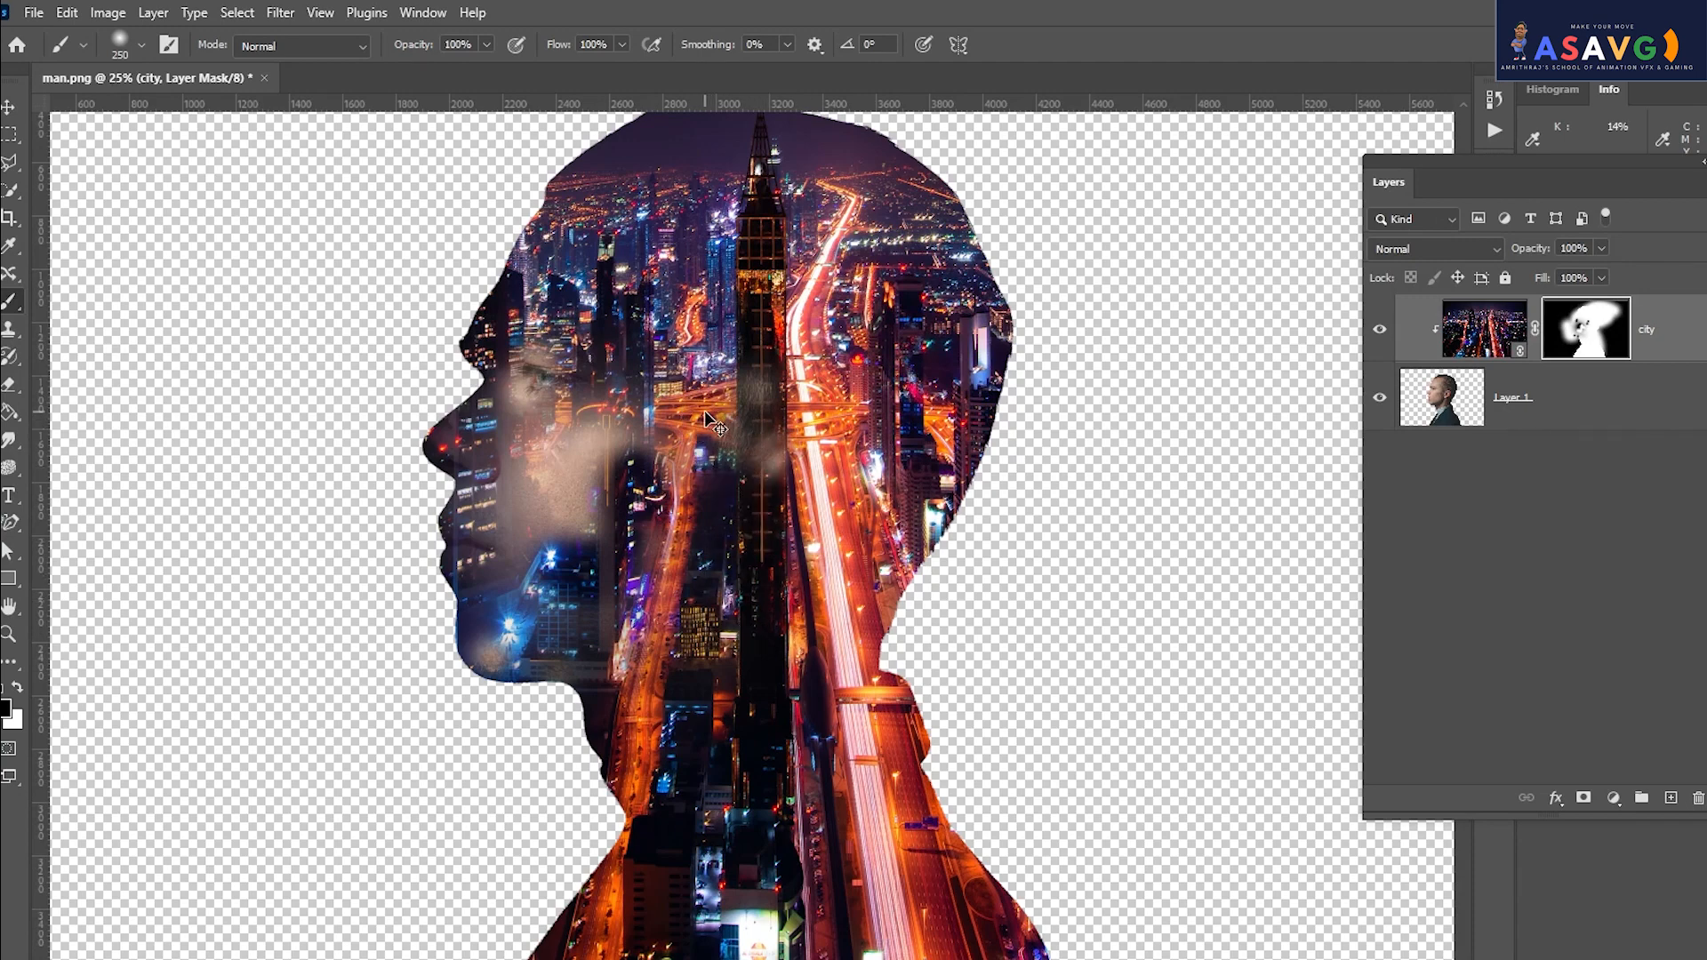
pyautogui.click(690, 253)
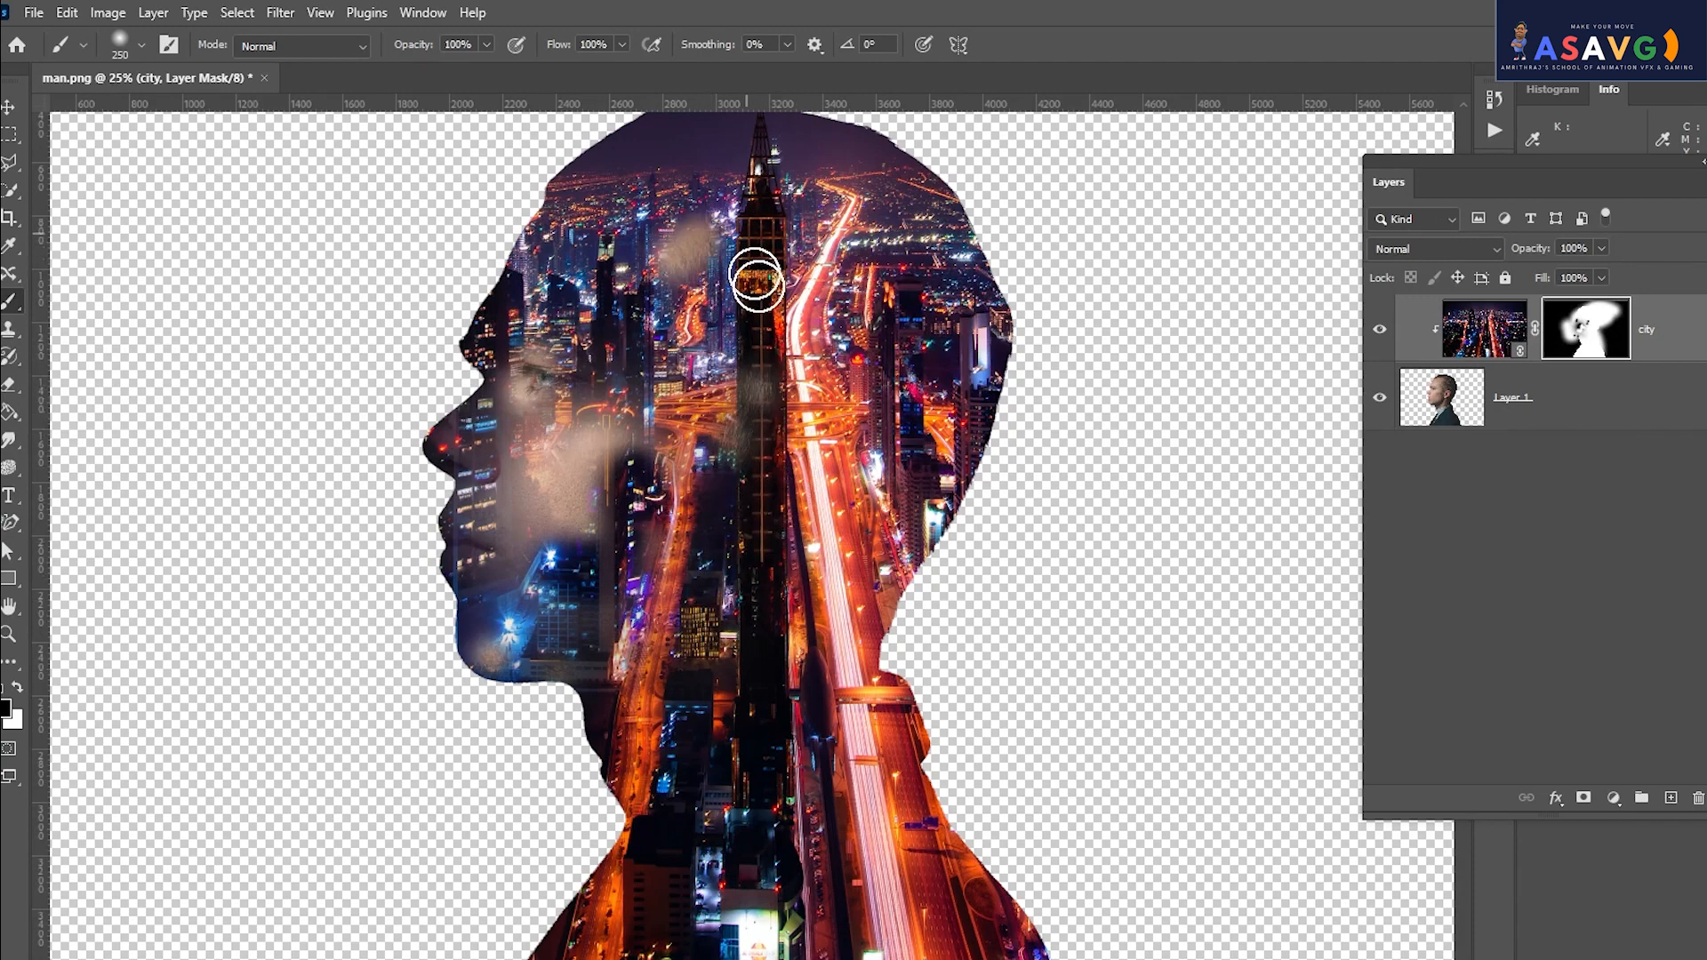
pyautogui.hotkey('ctrl', 'z')
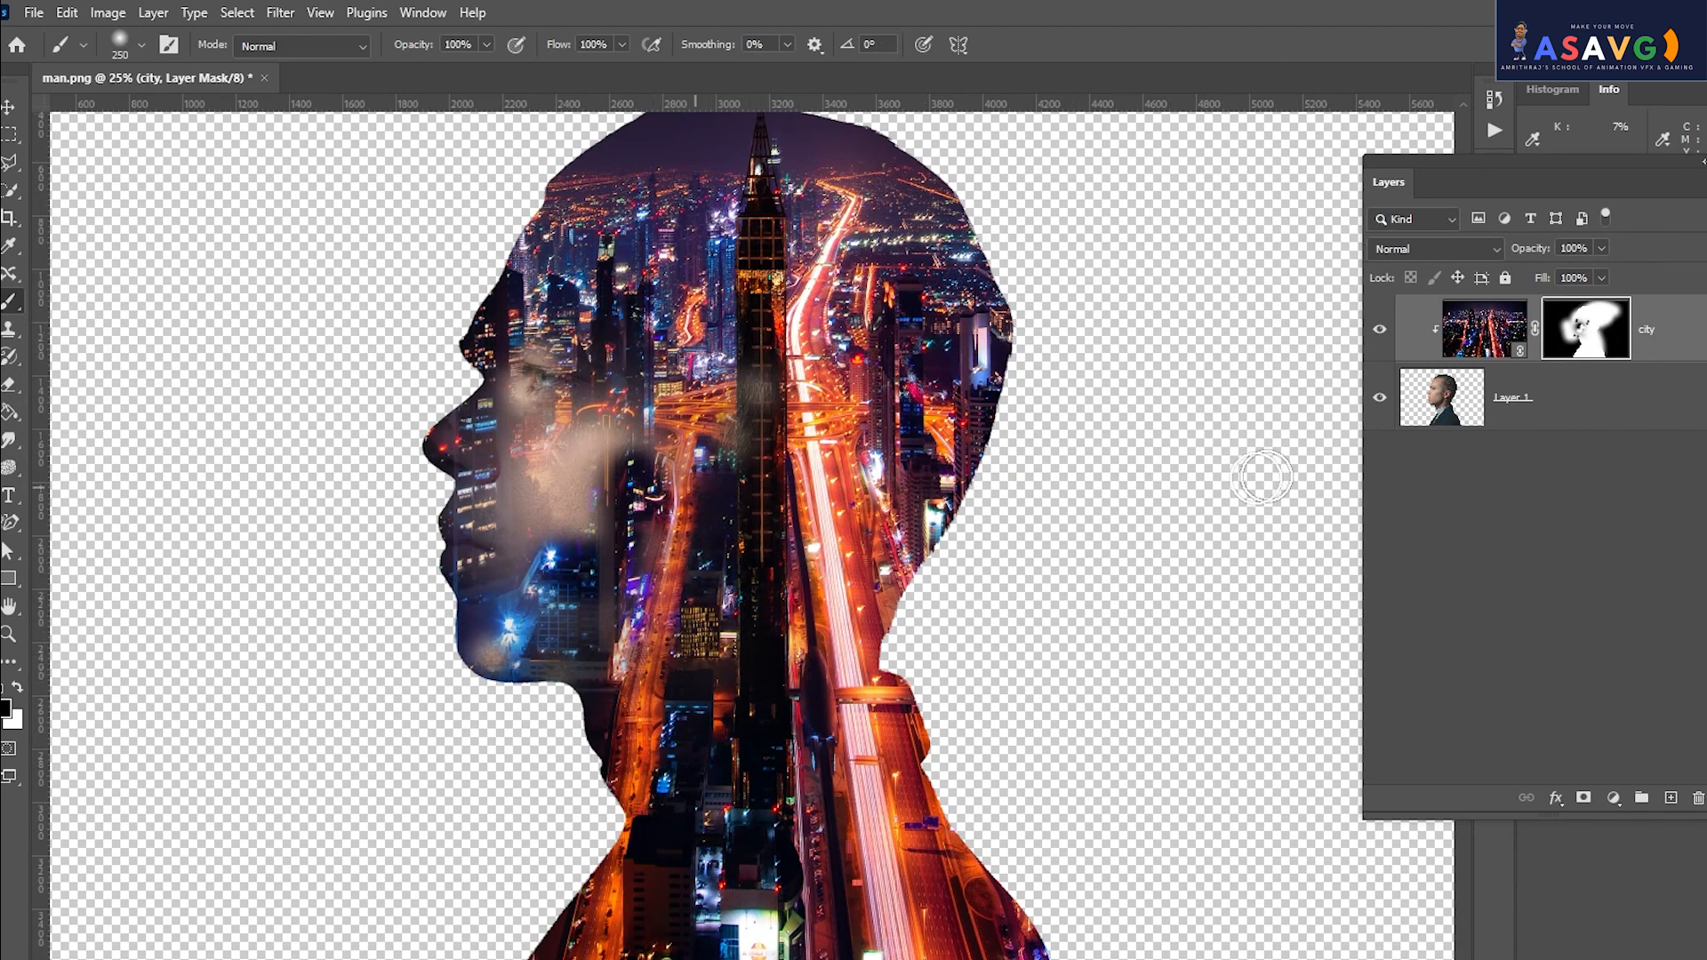
# Add a Gradient fill layer above the city layer and open its gradient for editing.
pyautogui.hotkey('ctrl', '-')
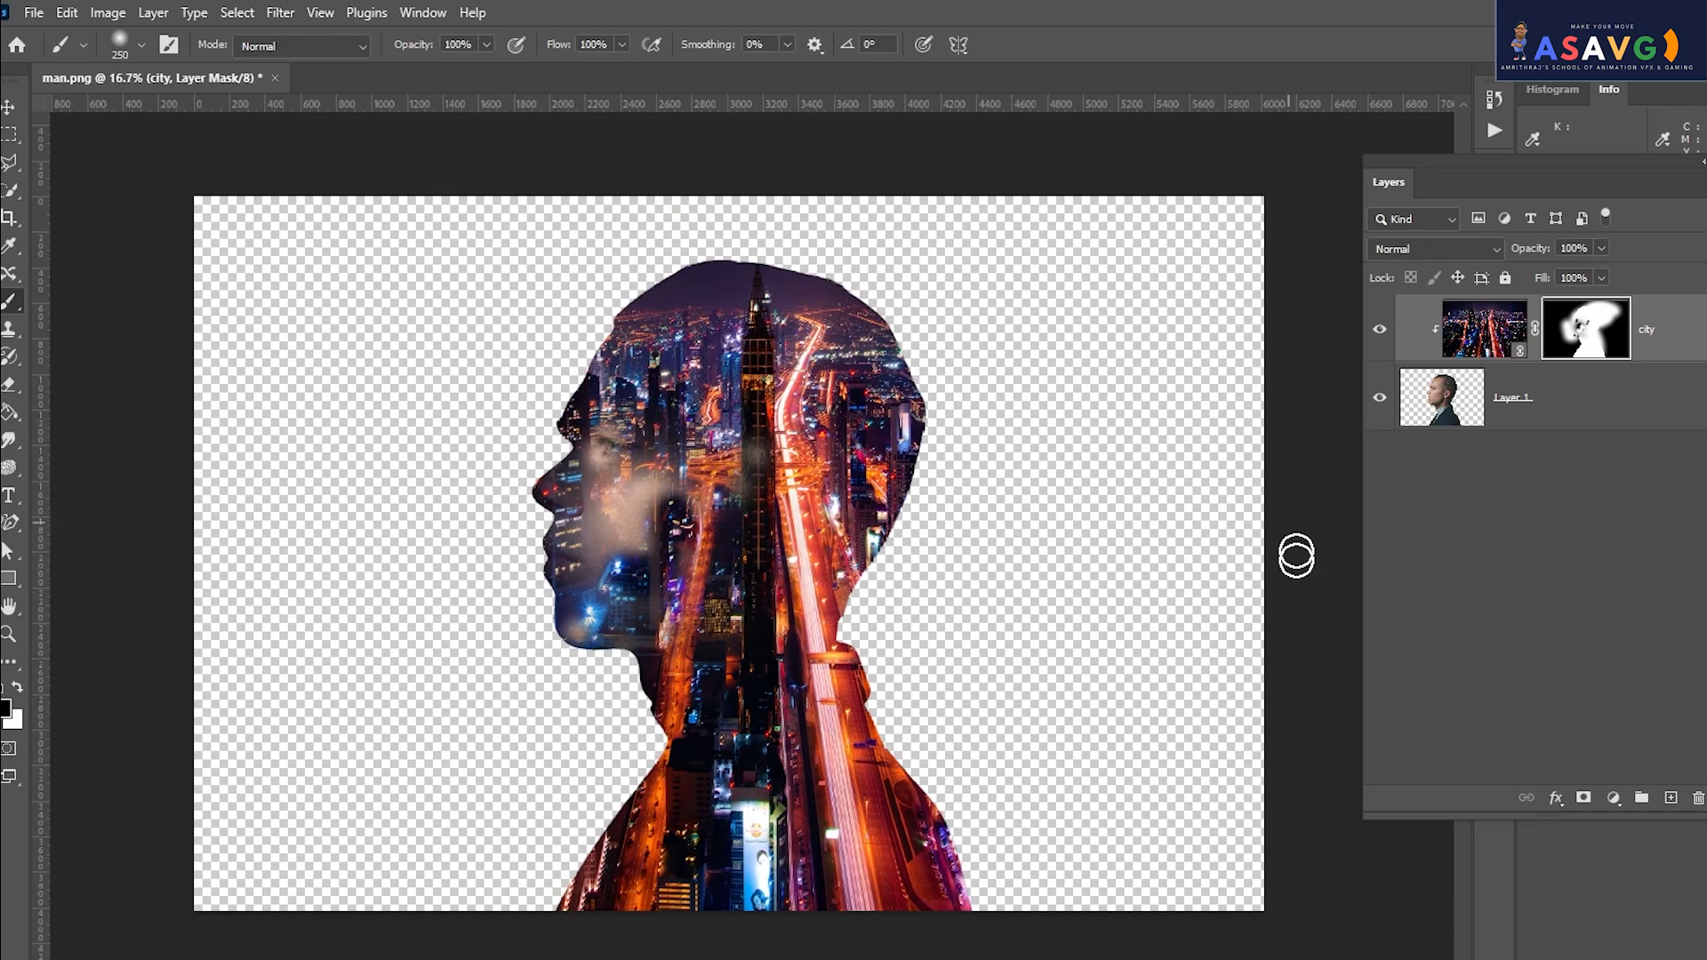
pyautogui.click(1615, 800)
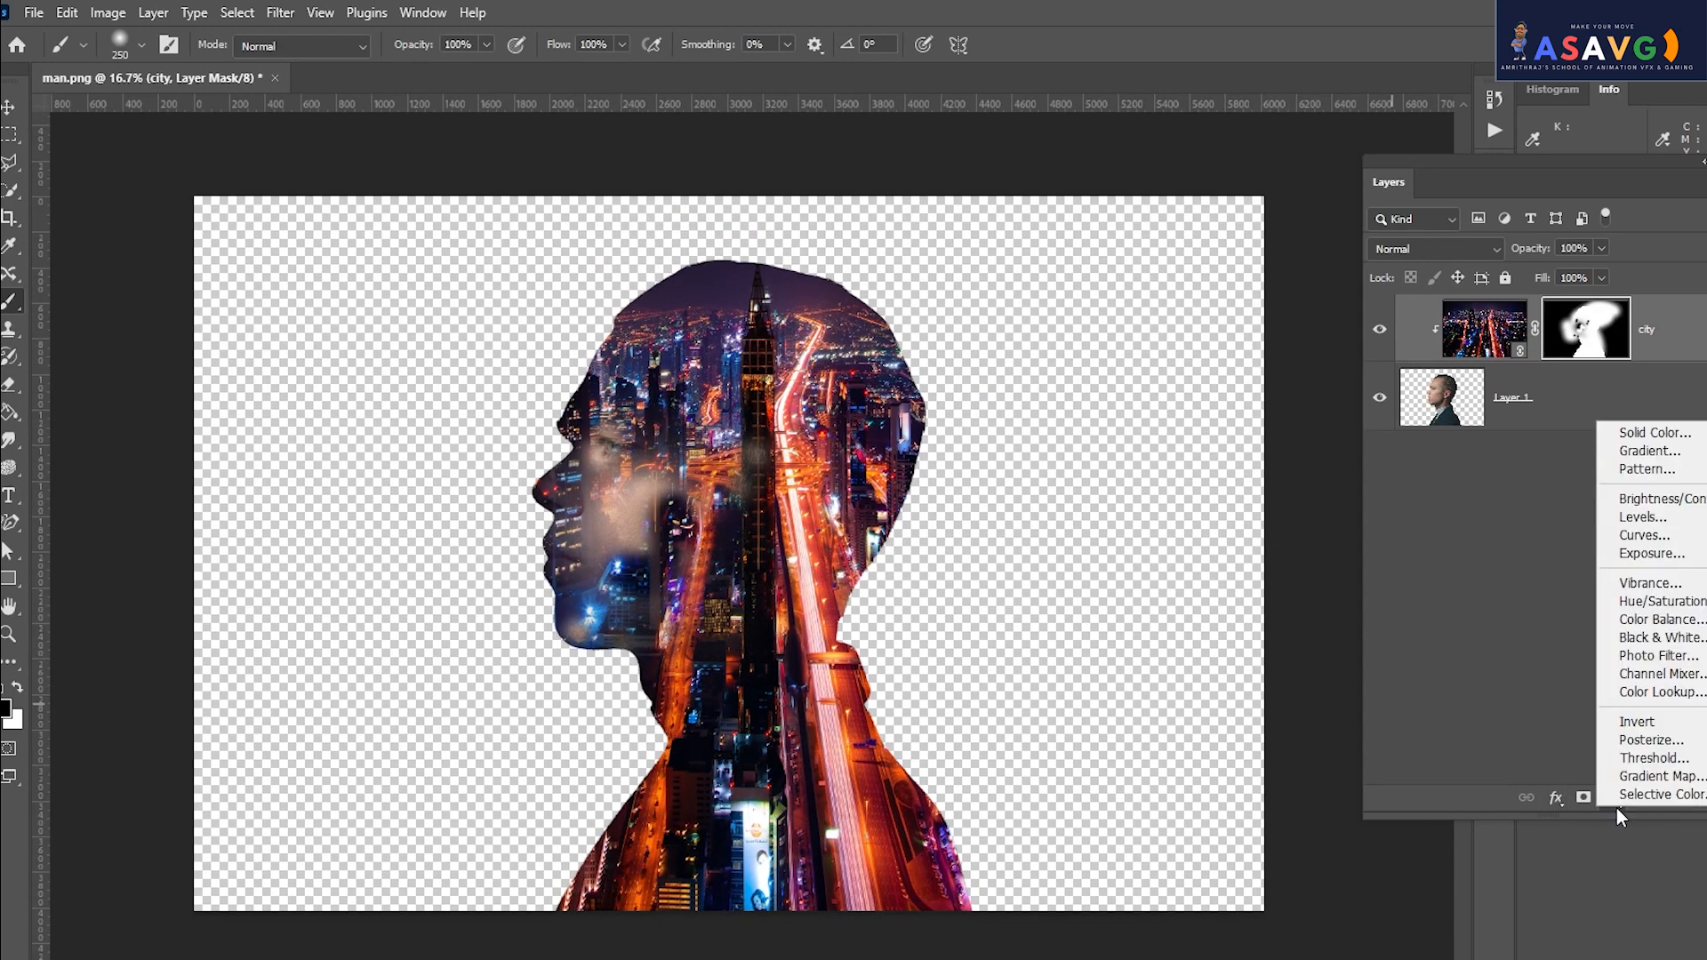
pyautogui.click(1670, 456)
pyautogui.click(1367, 152)
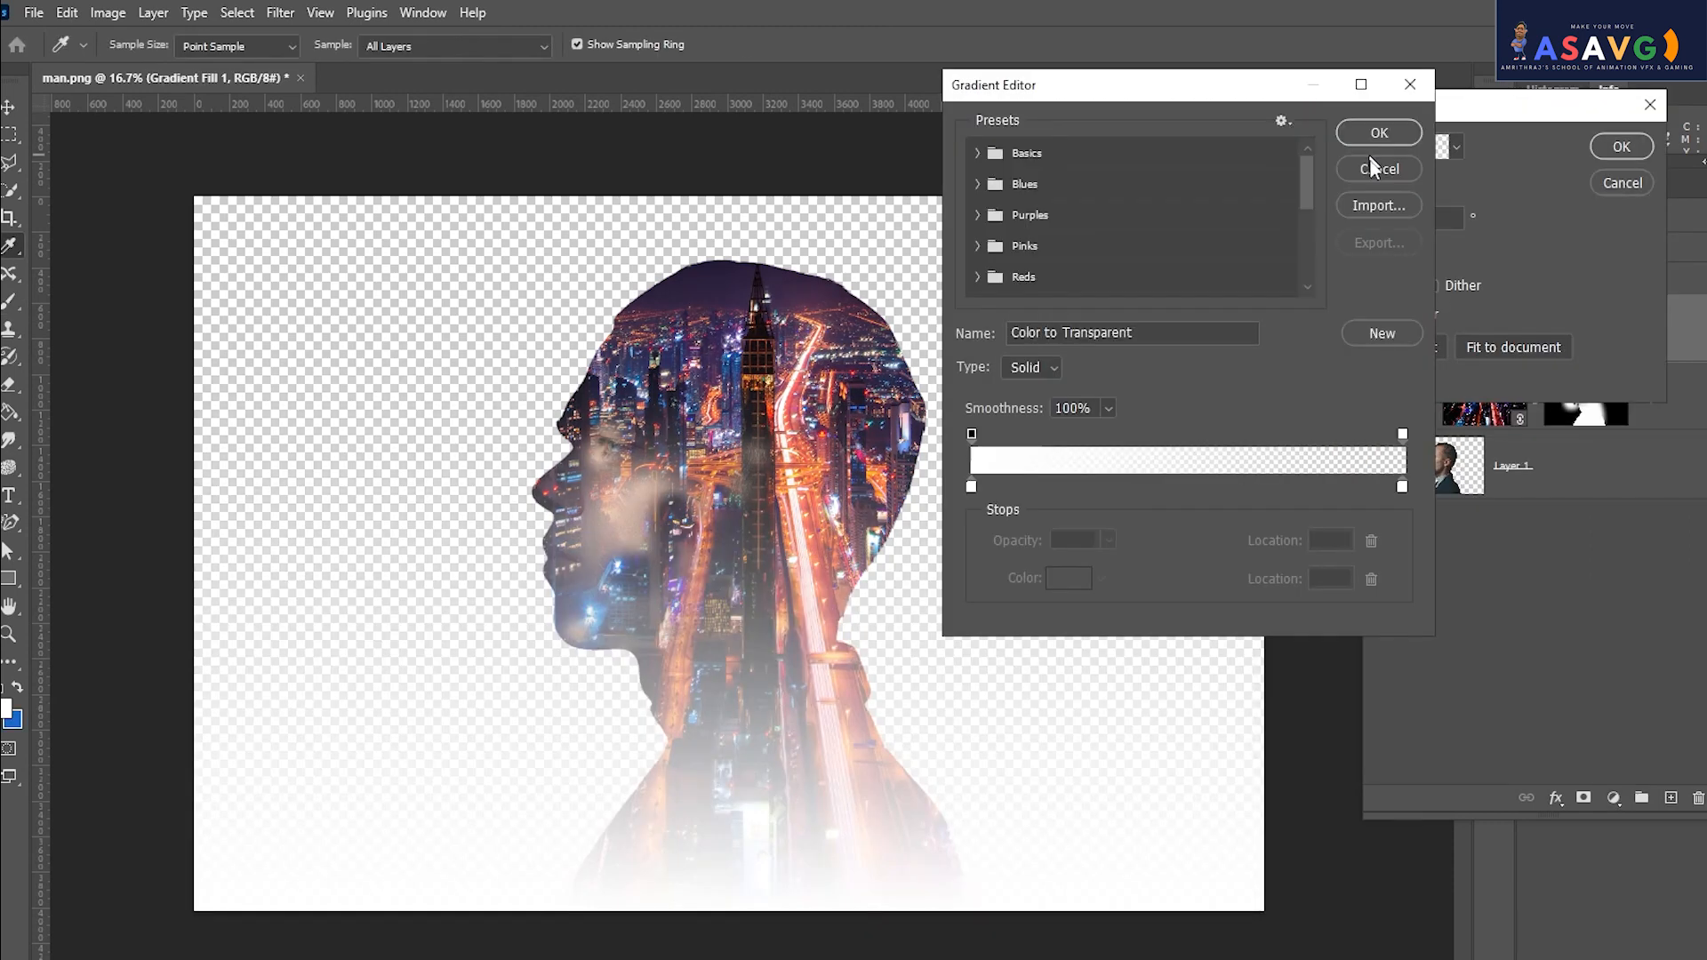
# Try sampling dark purple for the gradient's start stop and a light-trail colour from the city for its end stop.
pyautogui.scroll(-5, 1076, 200)
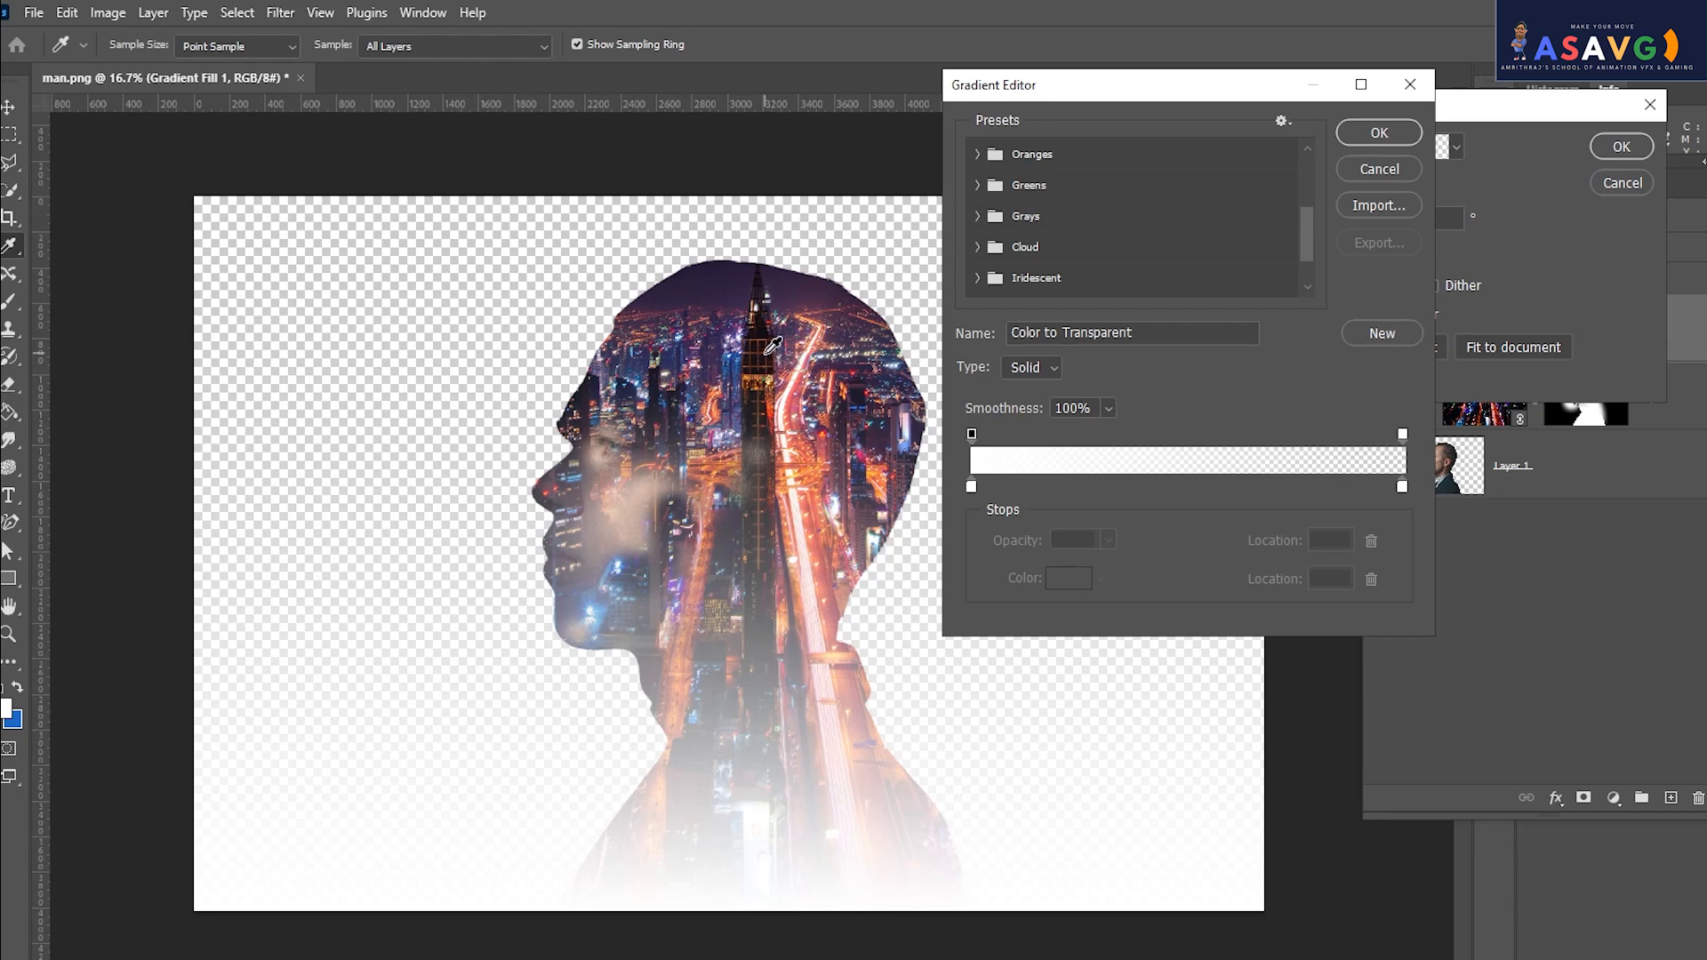
pyautogui.click(971, 486)
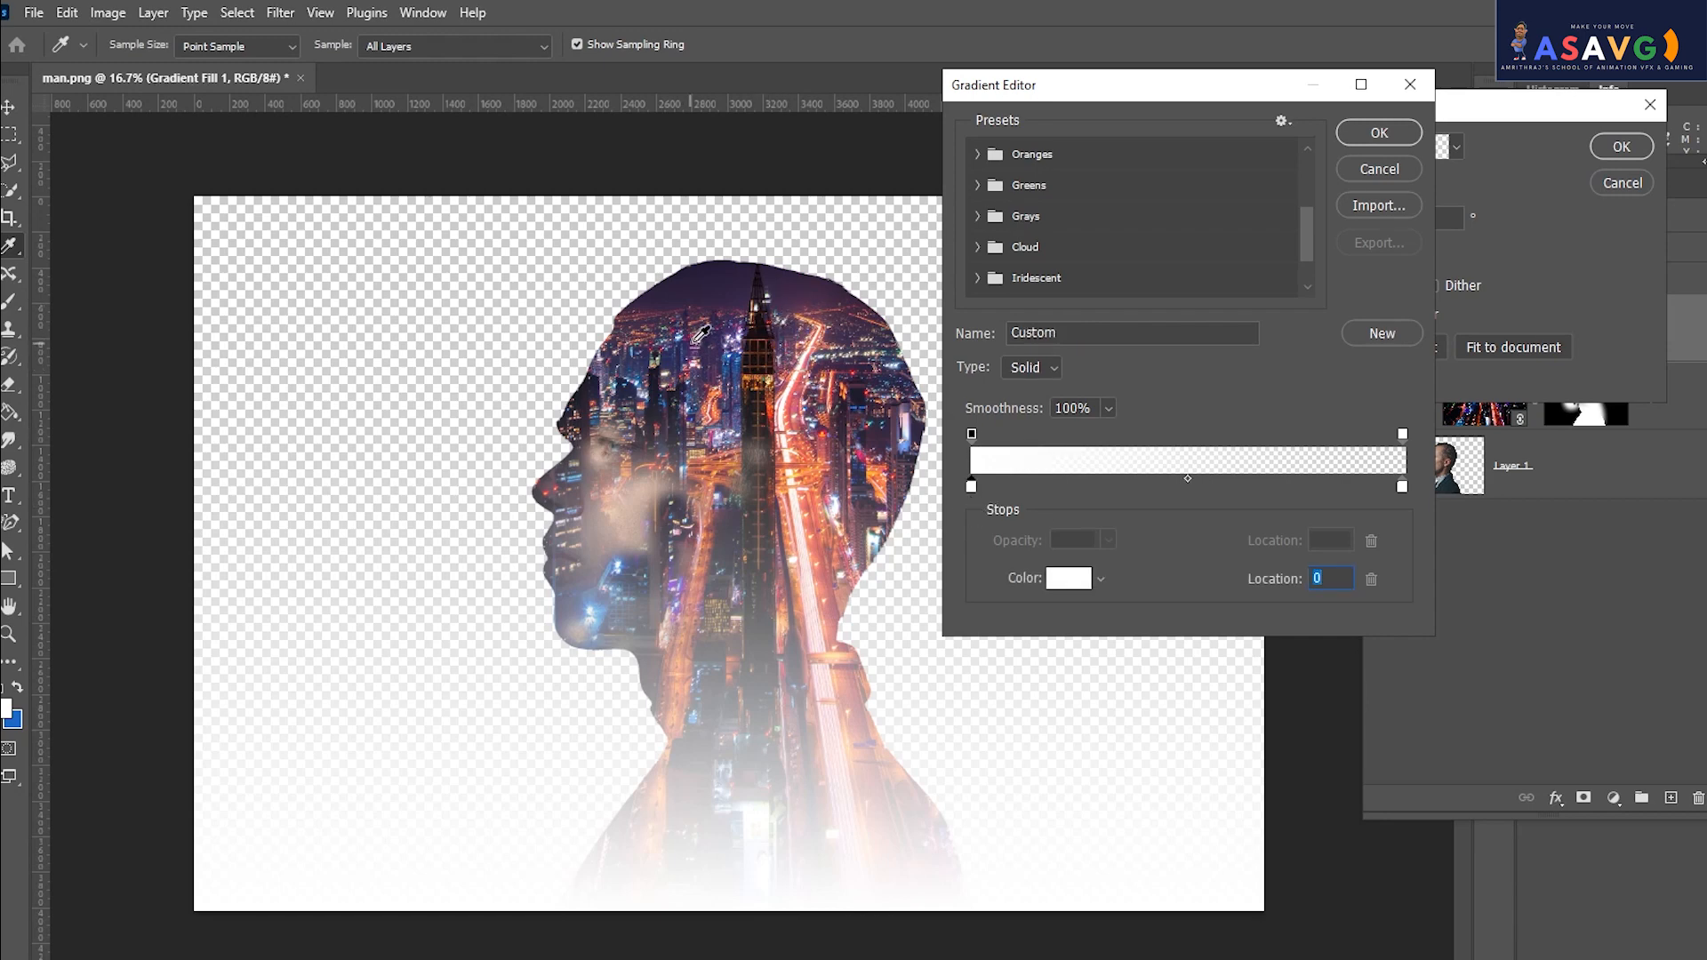
pyautogui.click(741, 350)
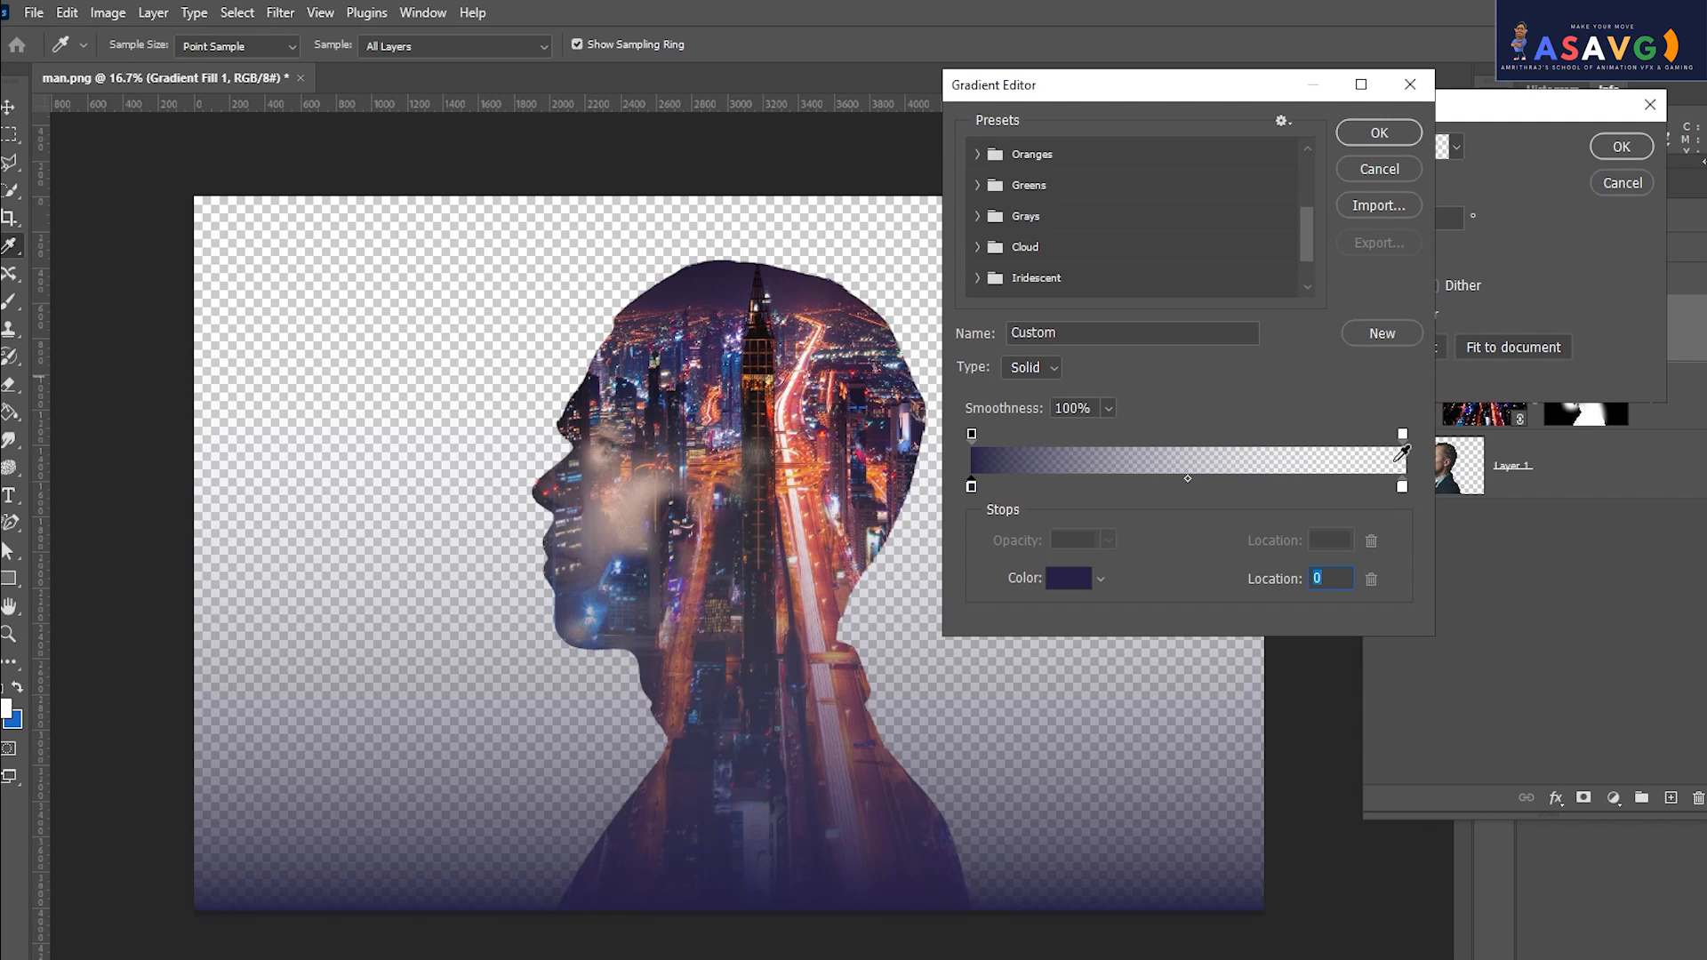
pyautogui.click(1402, 486)
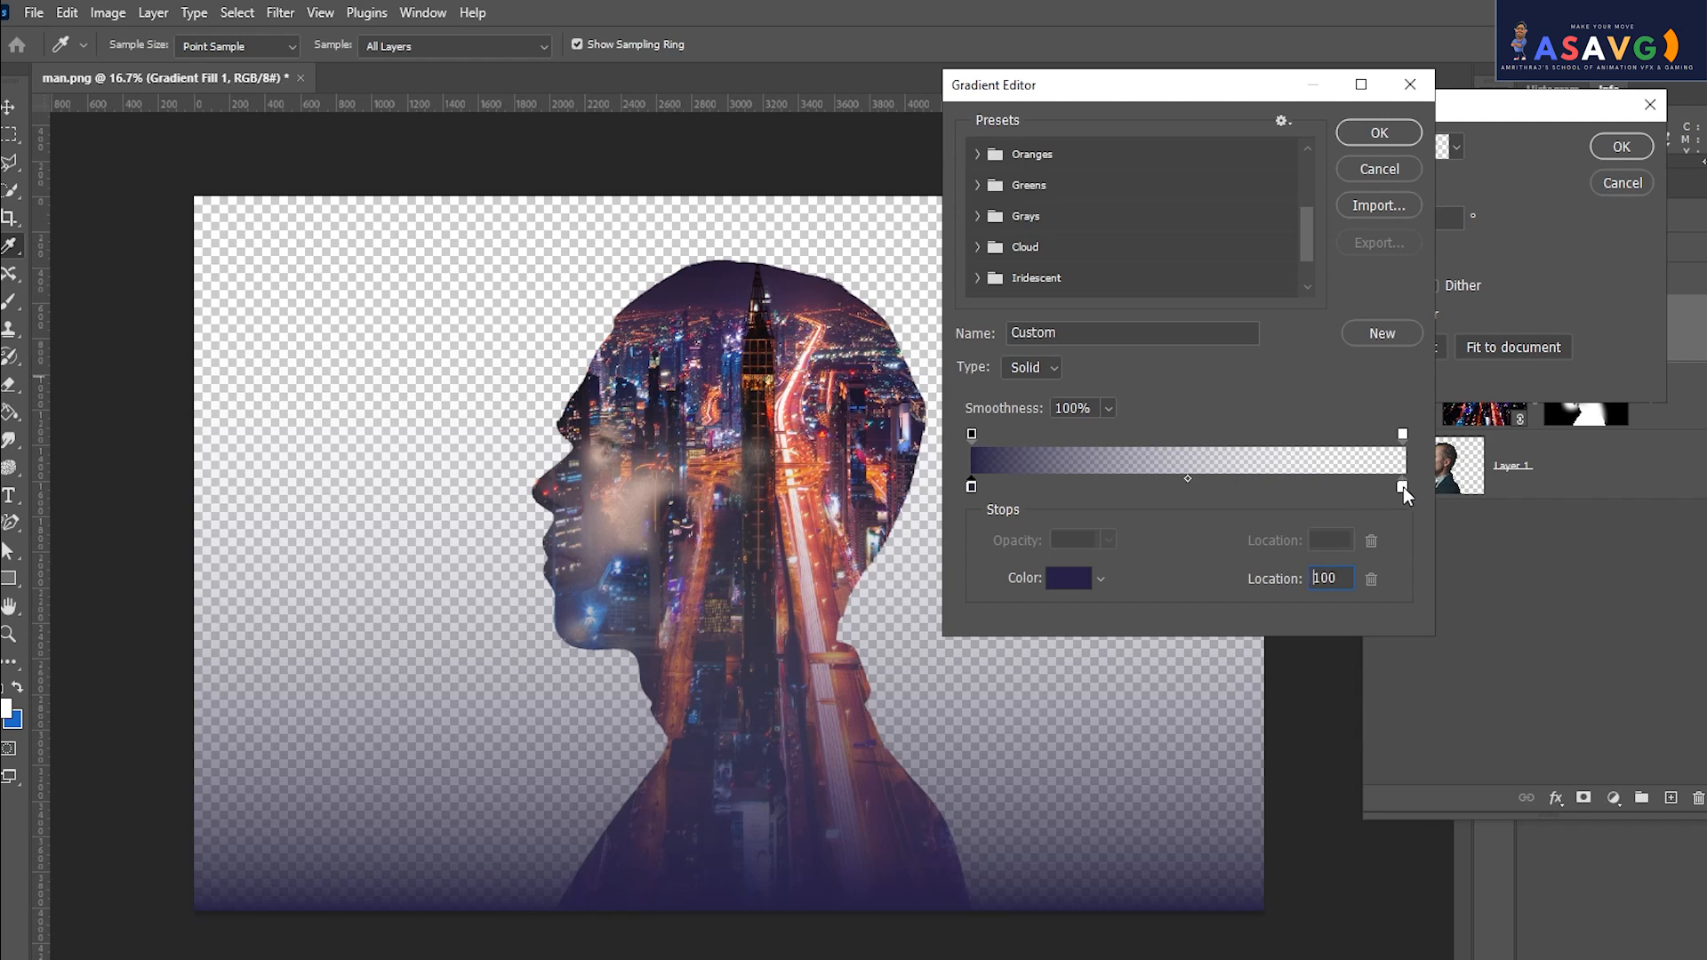
pyautogui.click(1067, 579)
pyautogui.click(784, 405)
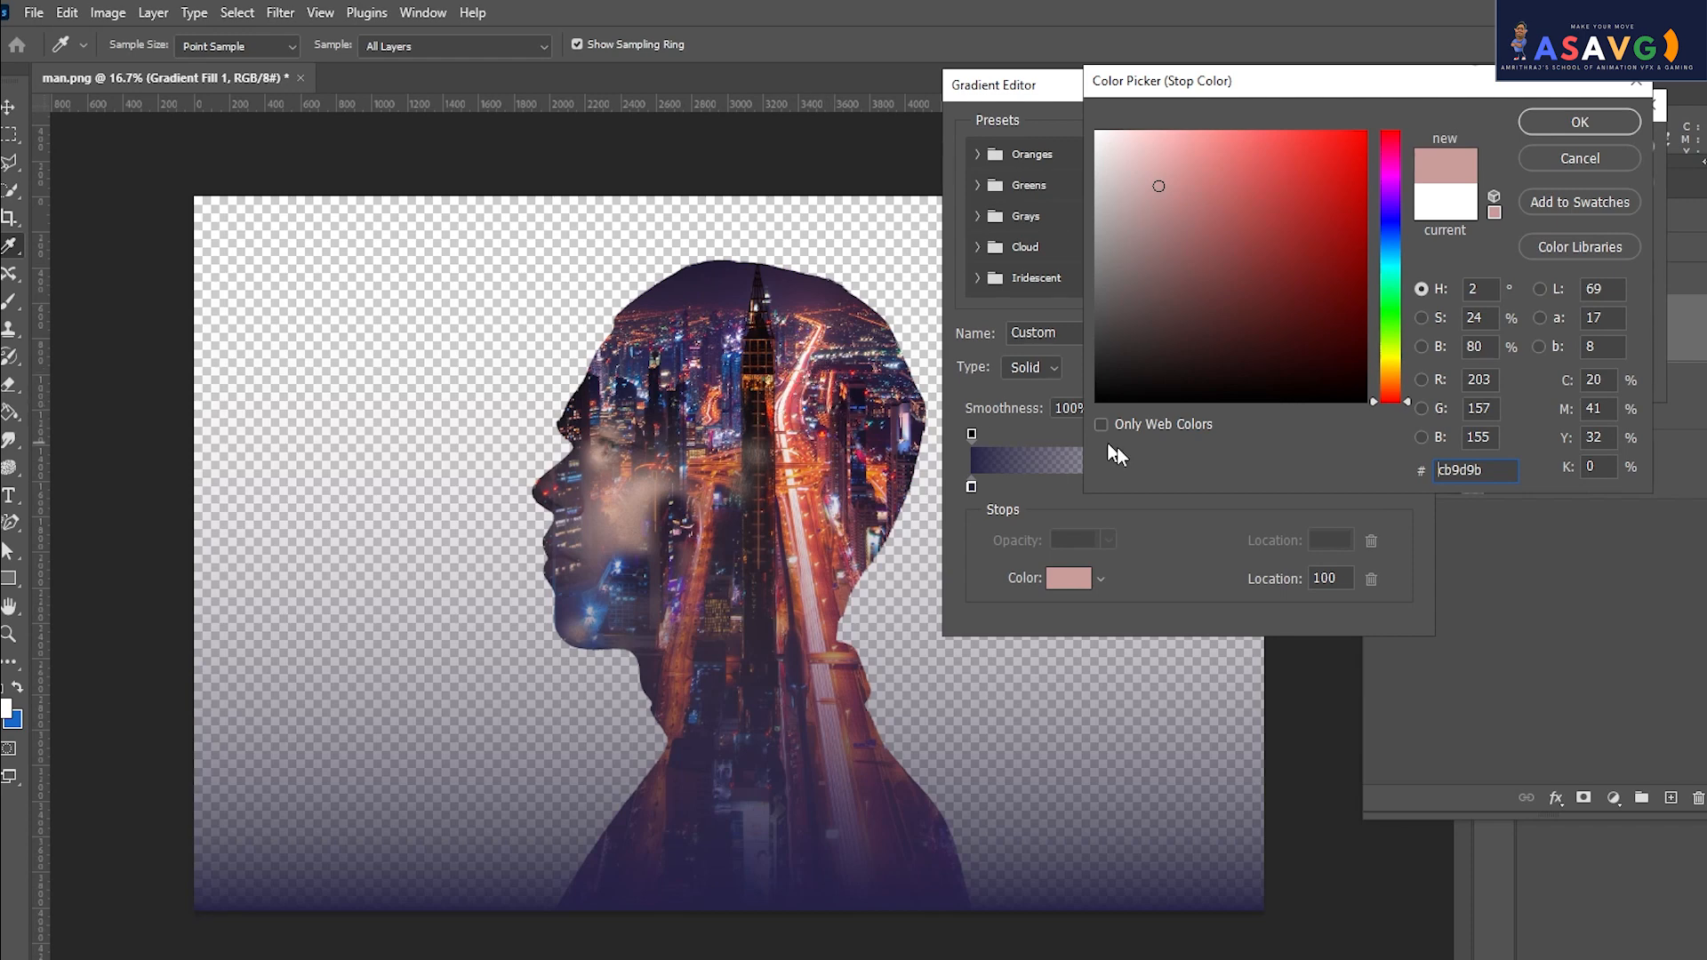
pyautogui.click(786, 408)
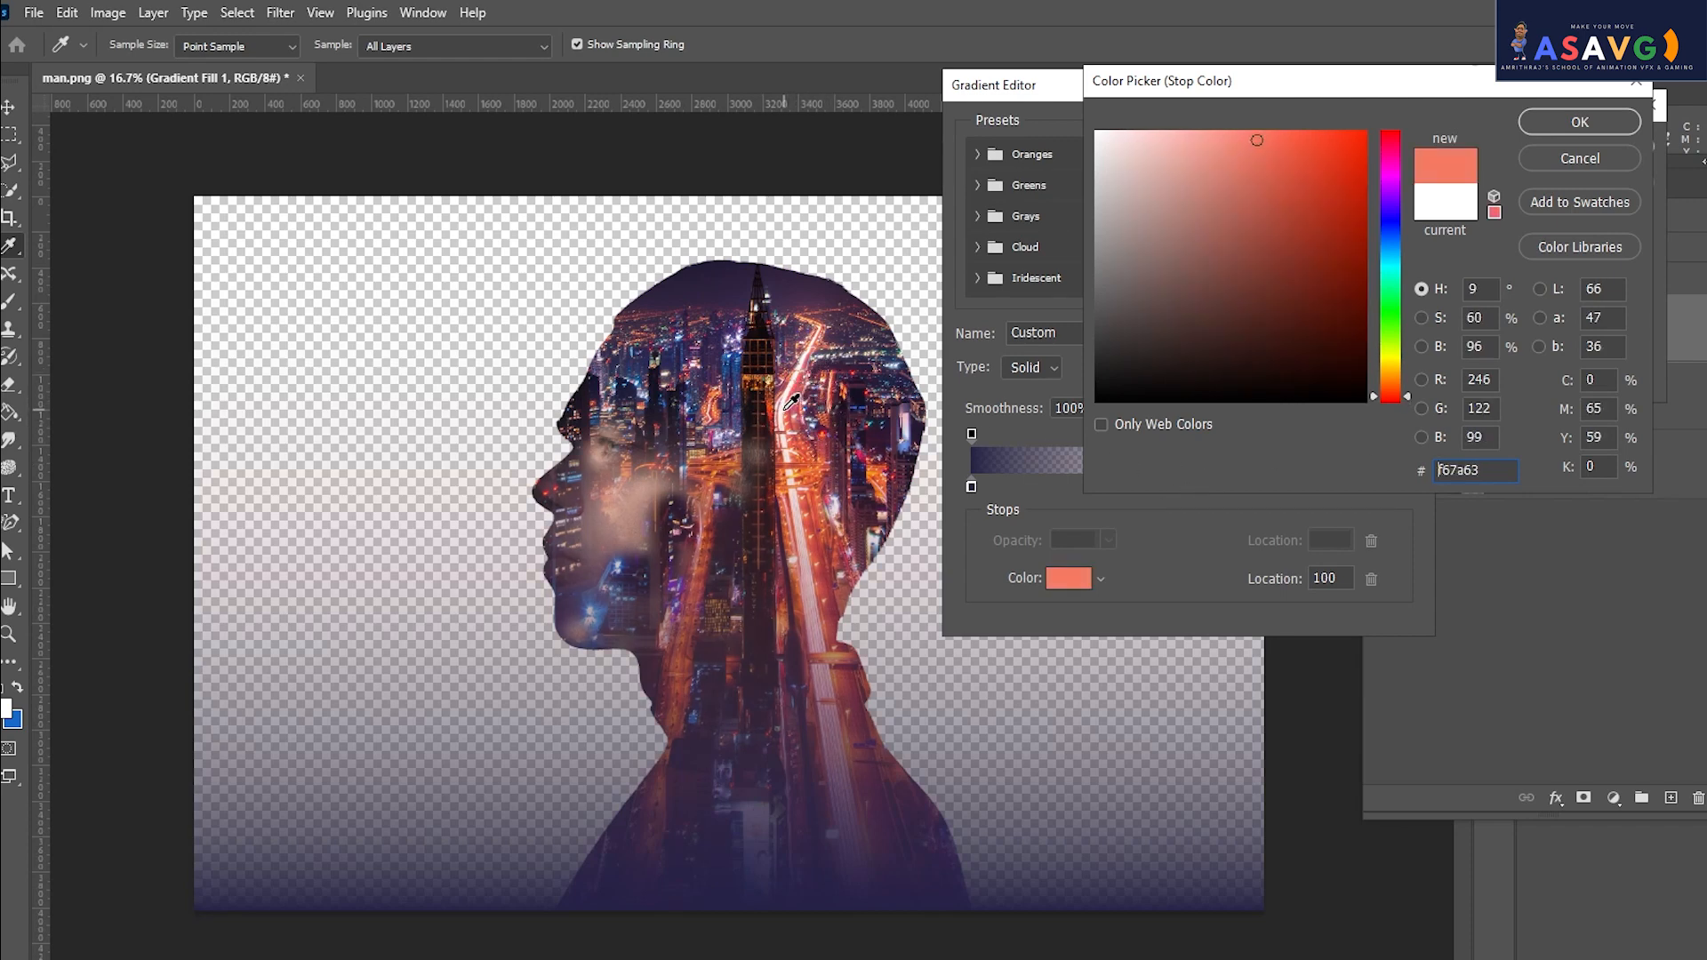
pyautogui.click(784, 410)
pyautogui.click(1601, 123)
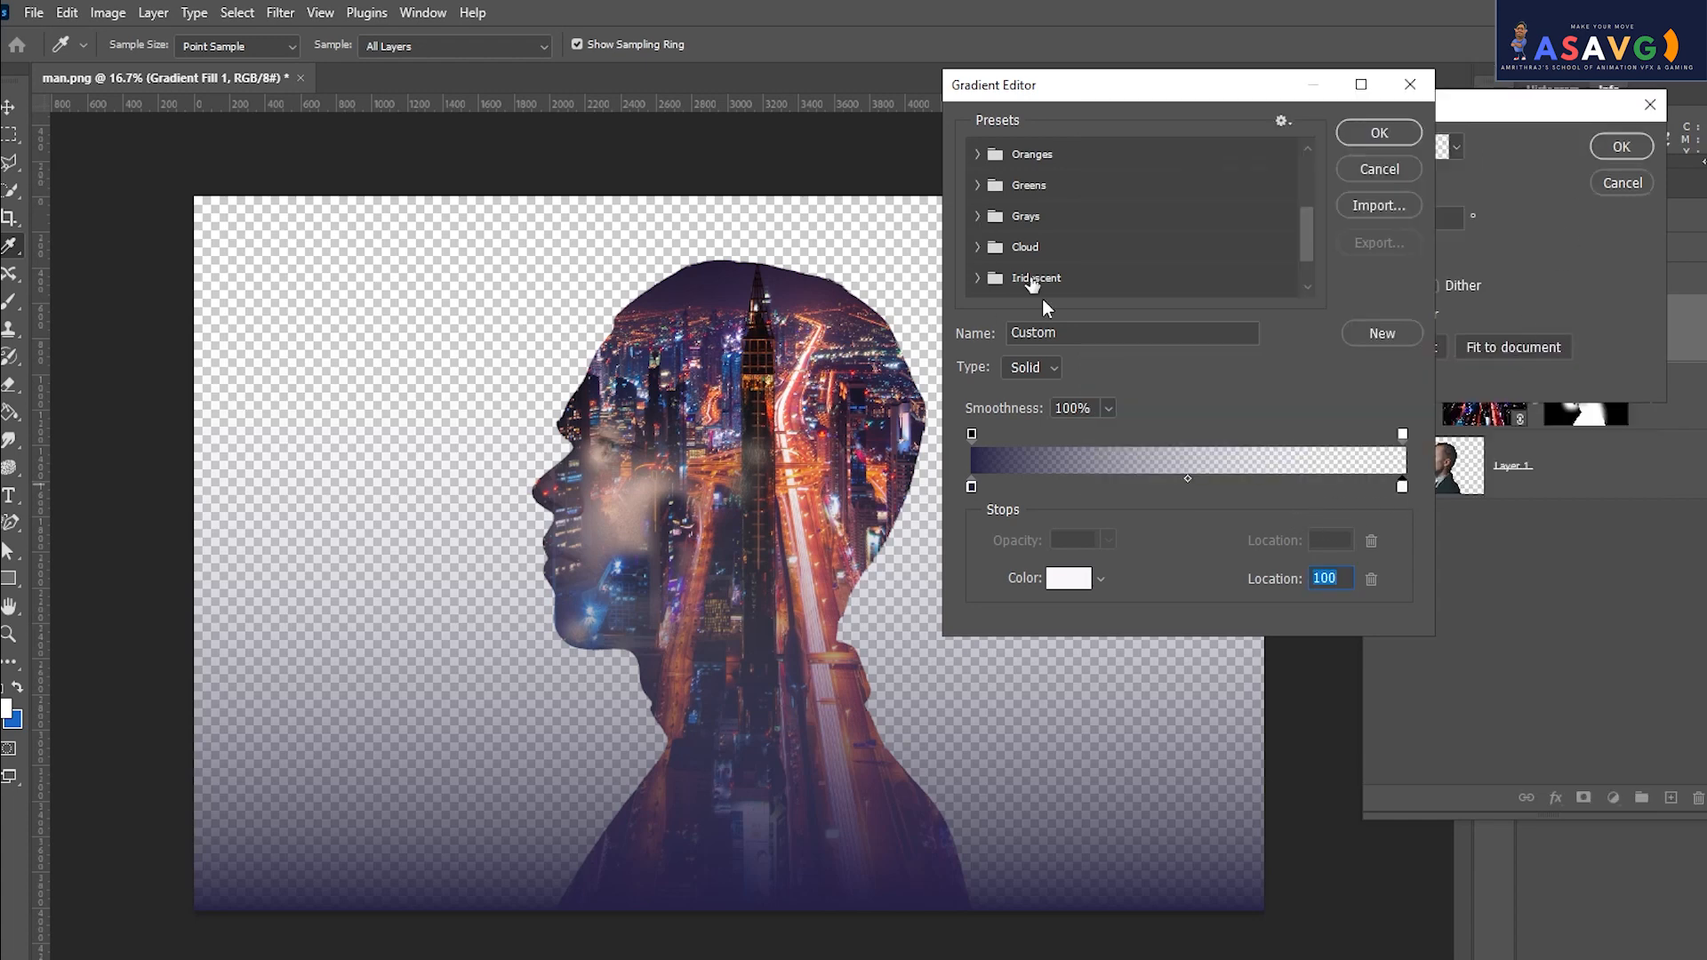
# Apply the Foreground to Transparent preset from the Basics group, after trying the Black, White preset.
pyautogui.scroll(2, 1156, 270)
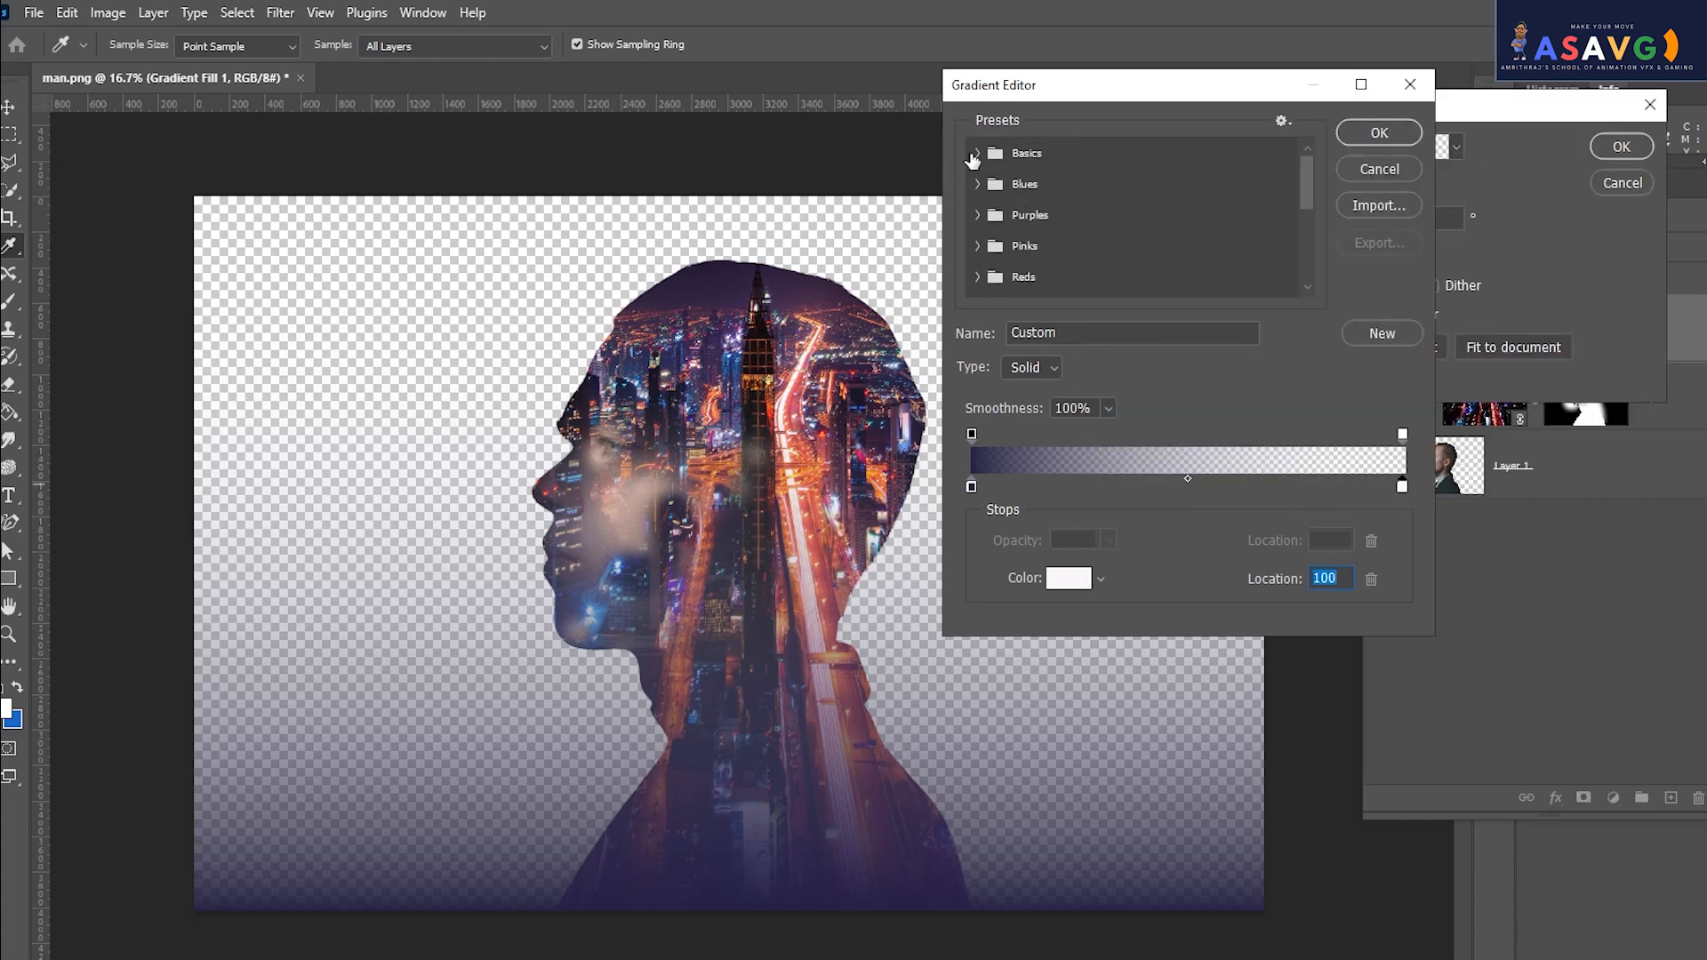
pyautogui.click(975, 156)
pyautogui.click(1073, 186)
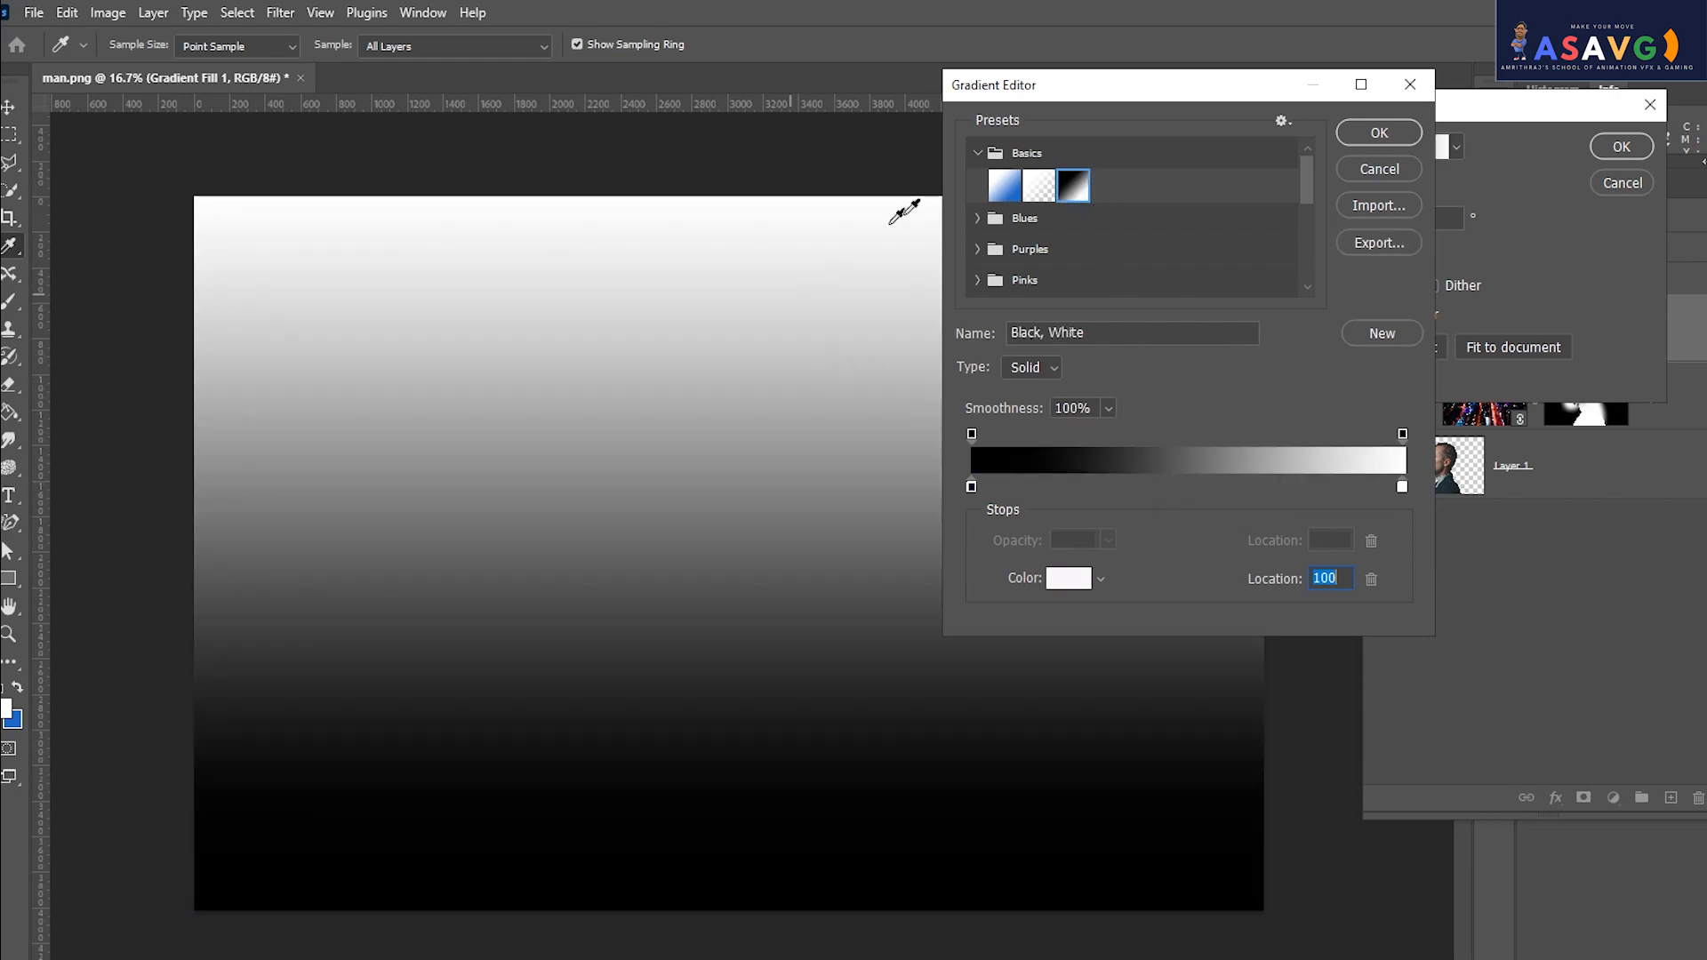
pyautogui.click(1042, 188)
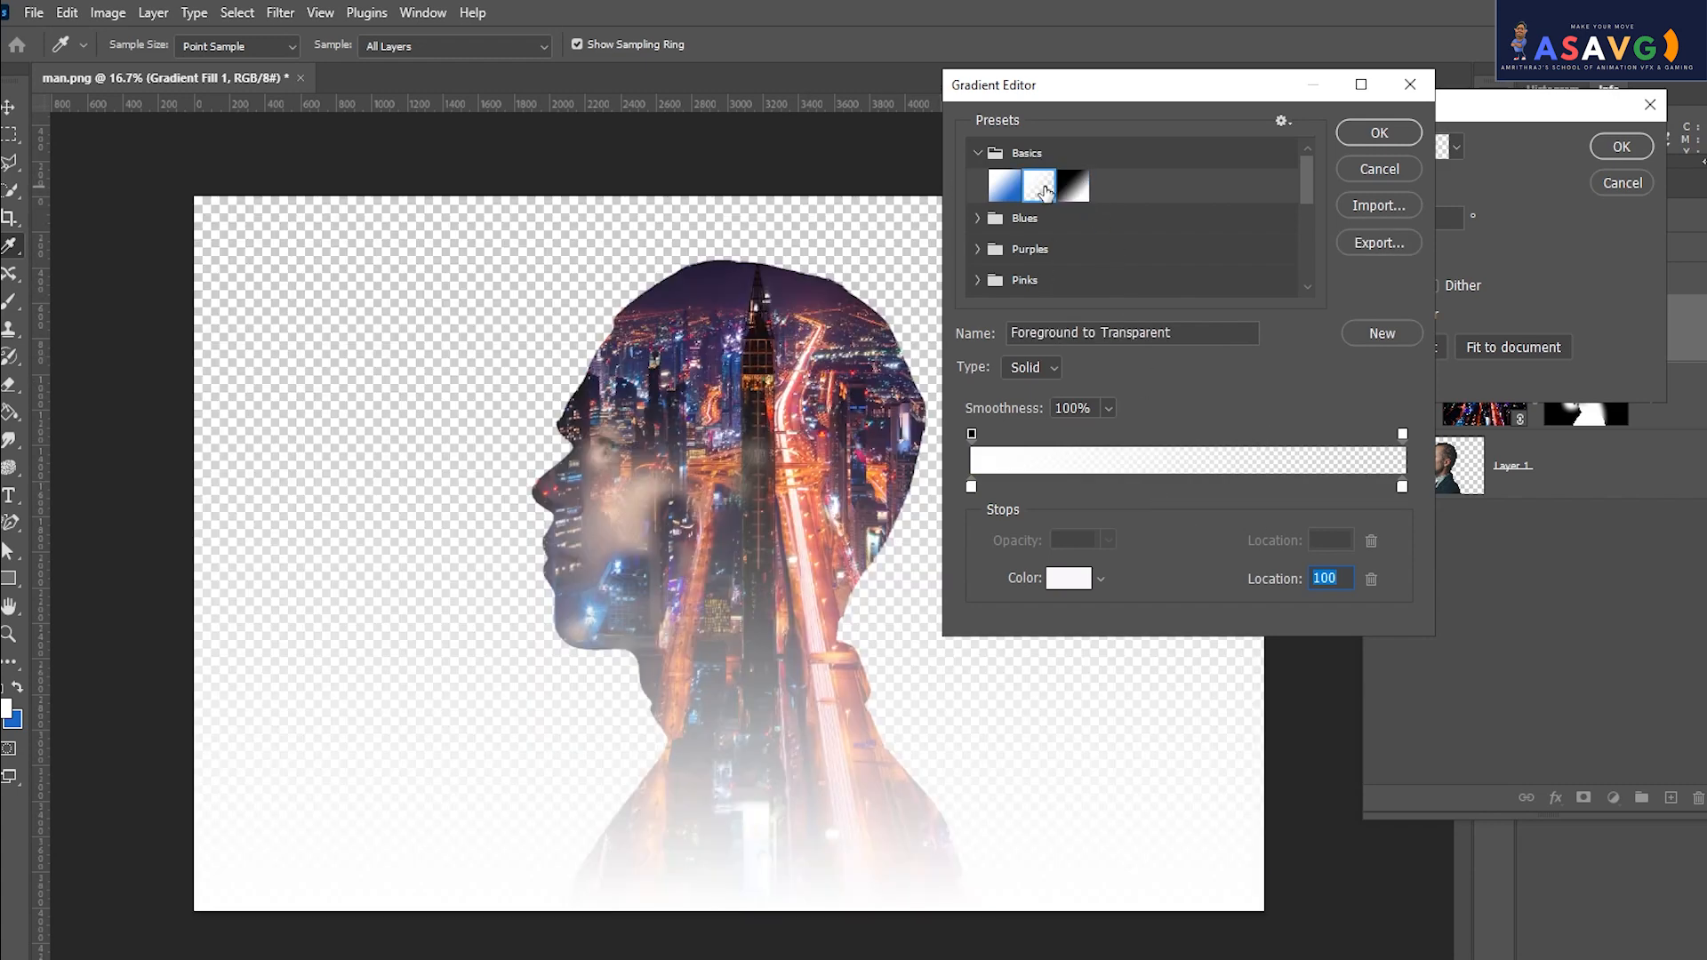
# Set the gradient's start stop to dark purple 2b223c and its end stop to coral ed6d69, both sampled from the city photo.
pyautogui.click(971, 487)
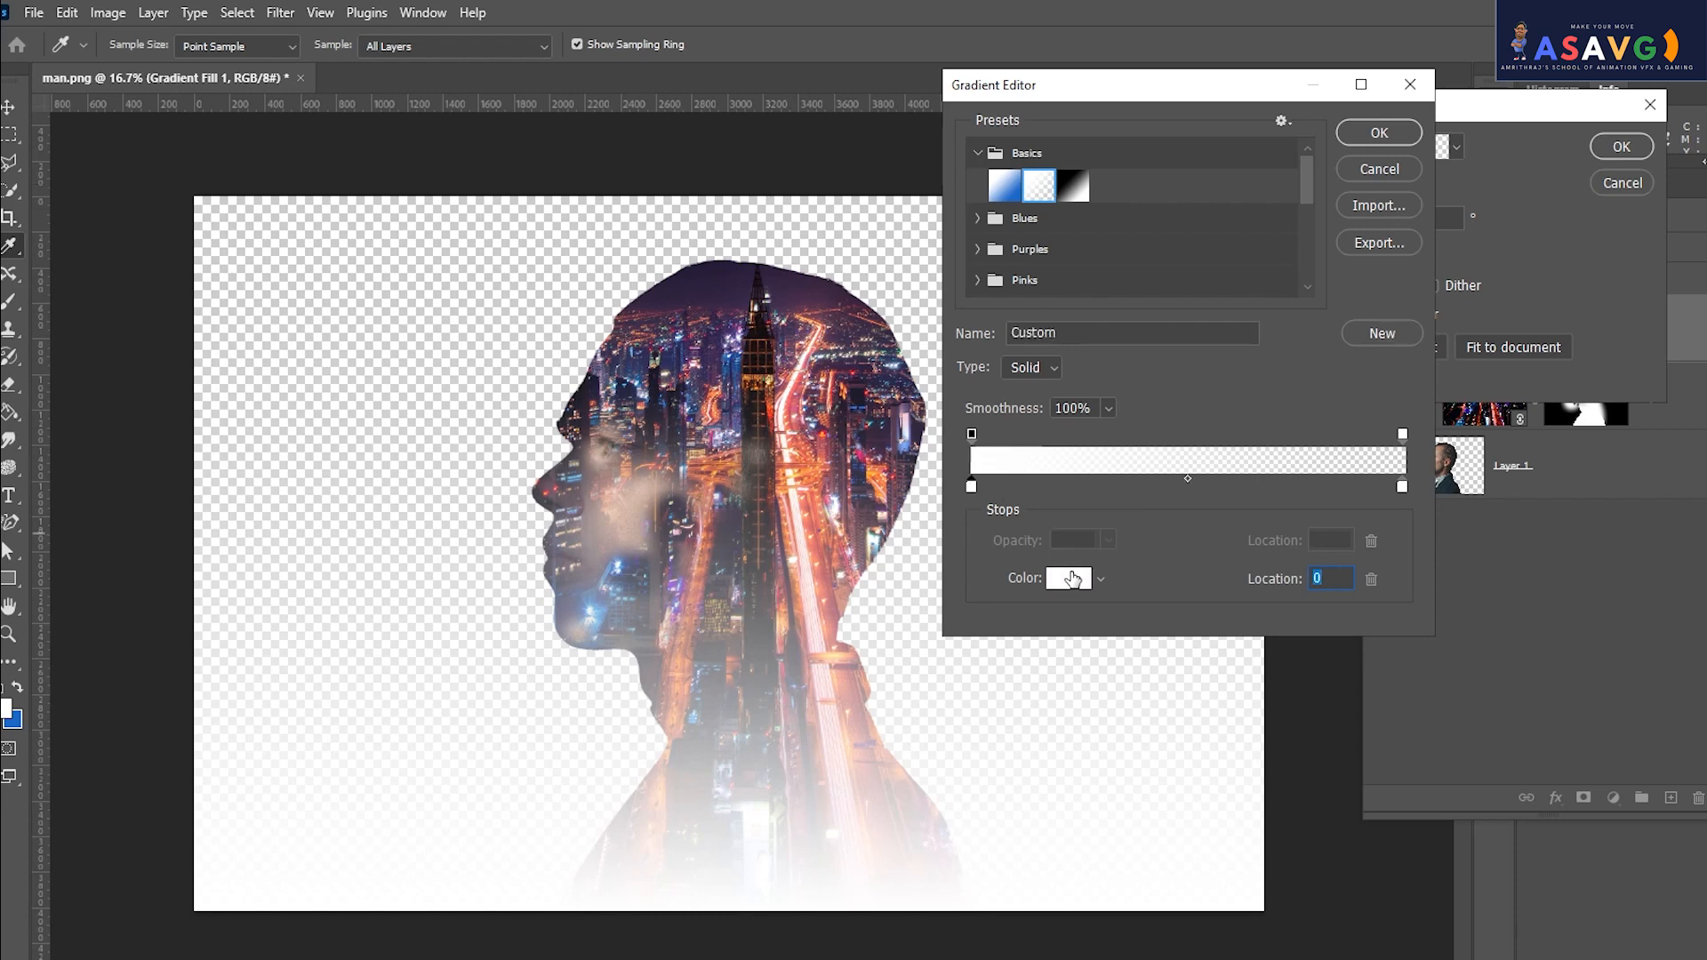
pyautogui.click(1070, 579)
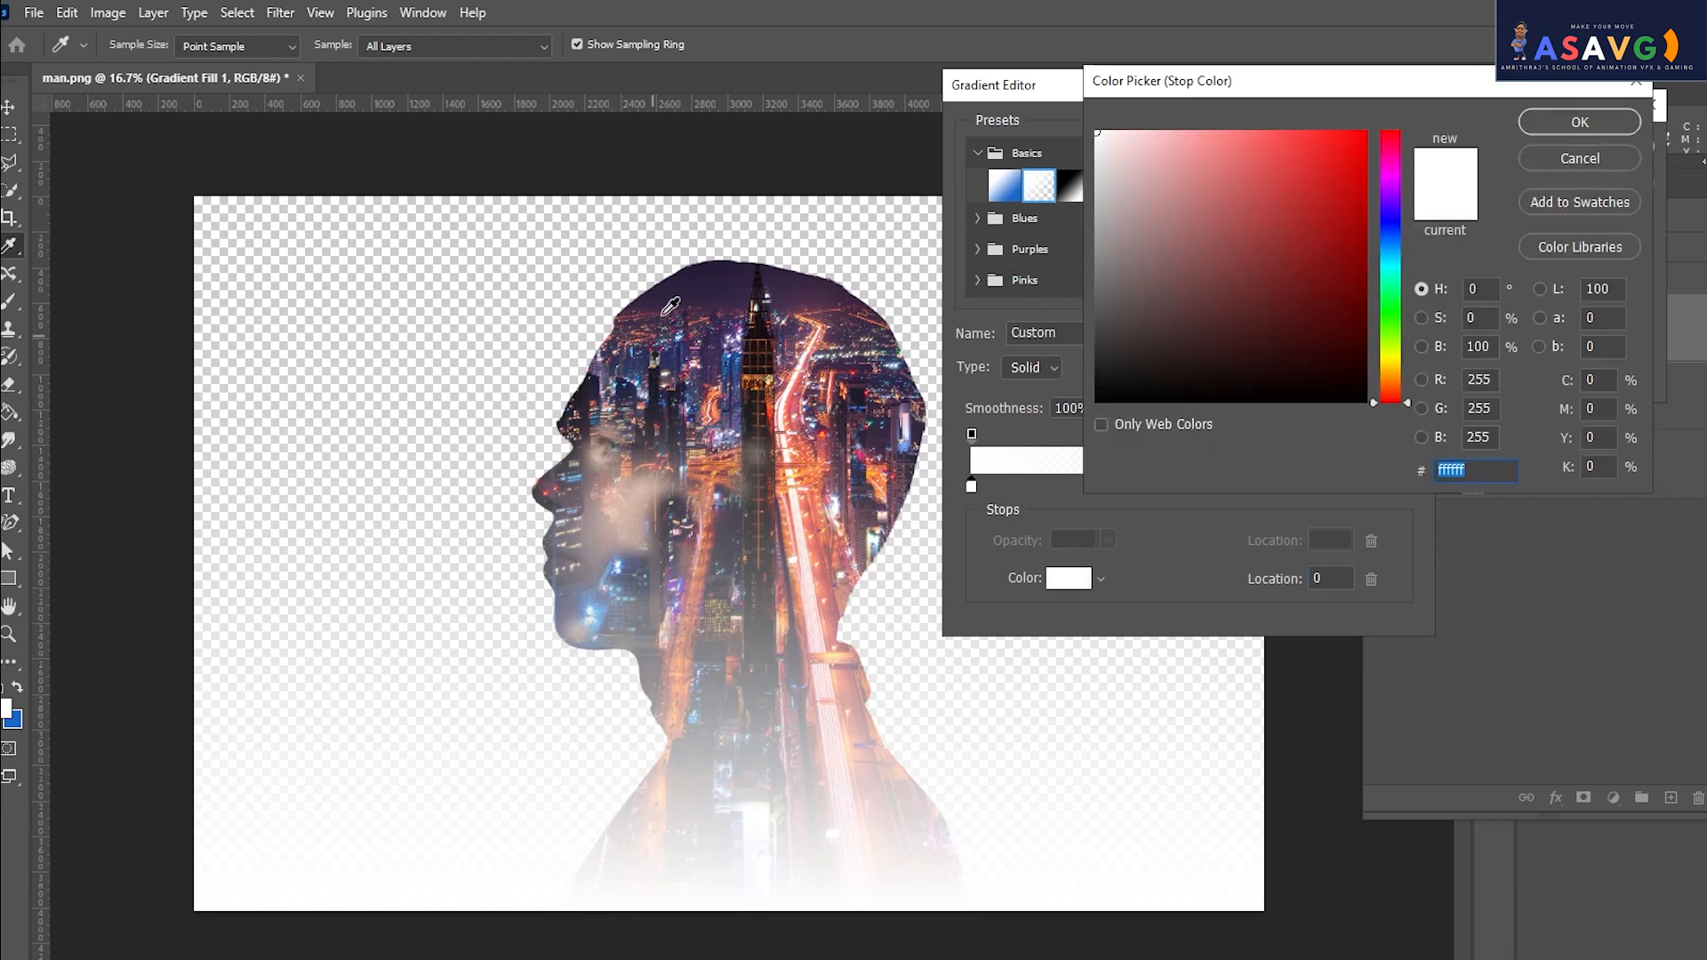
pyautogui.click(683, 287)
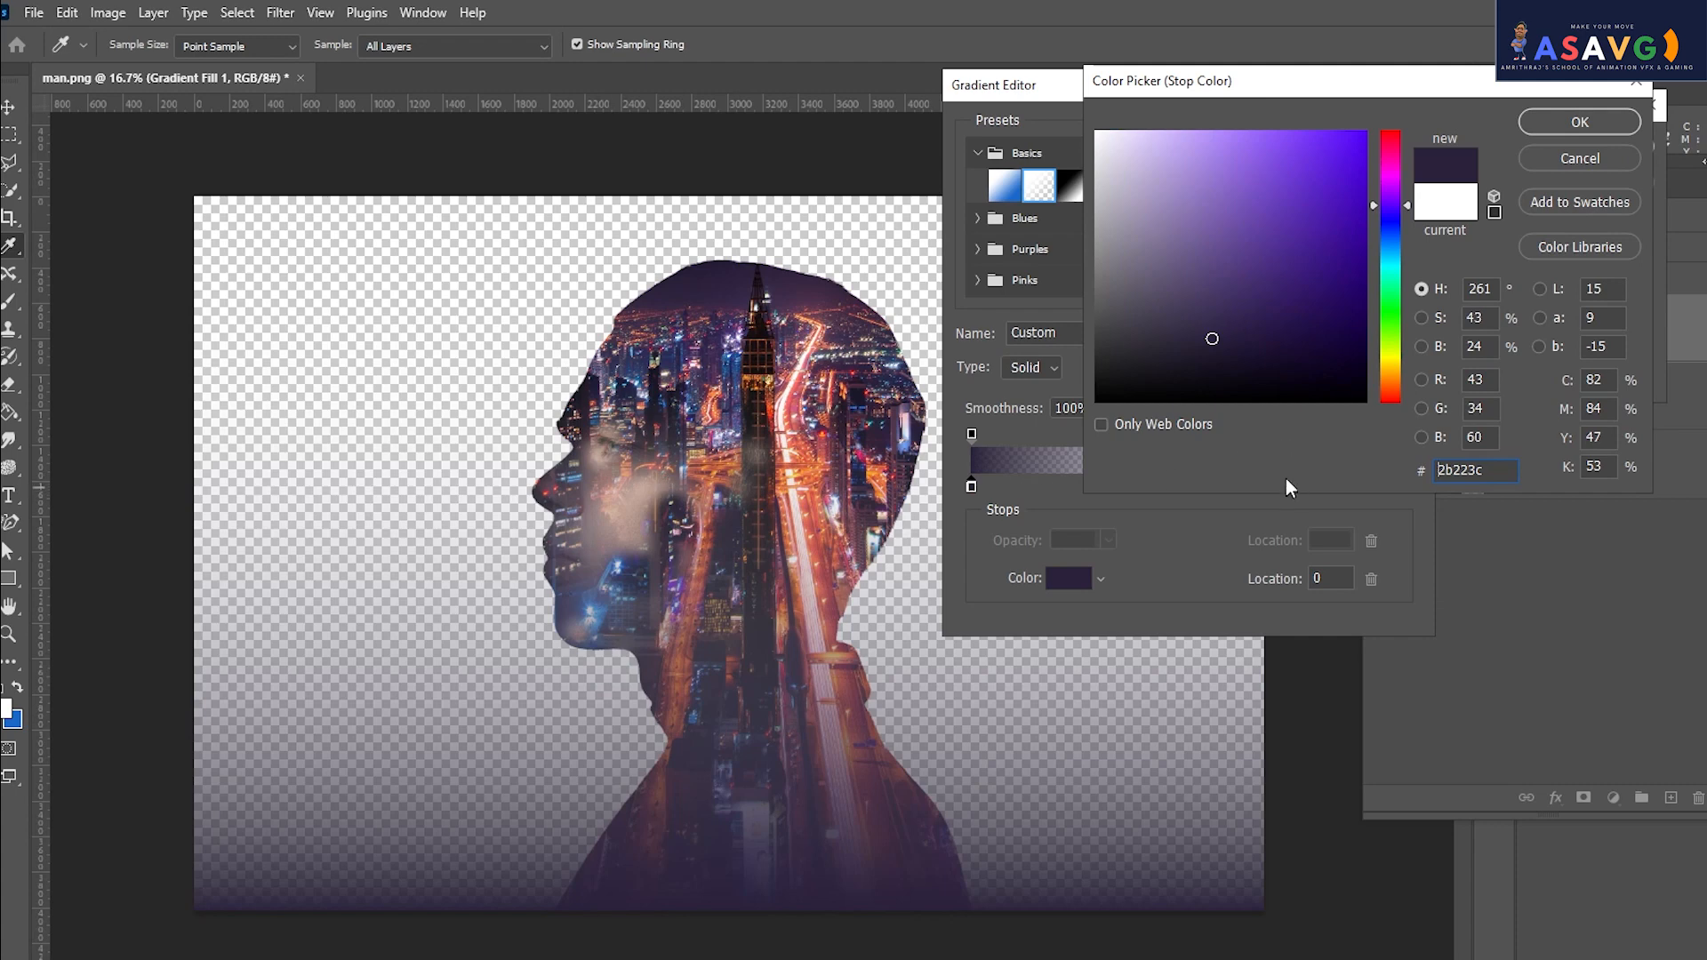
pyautogui.click(1573, 127)
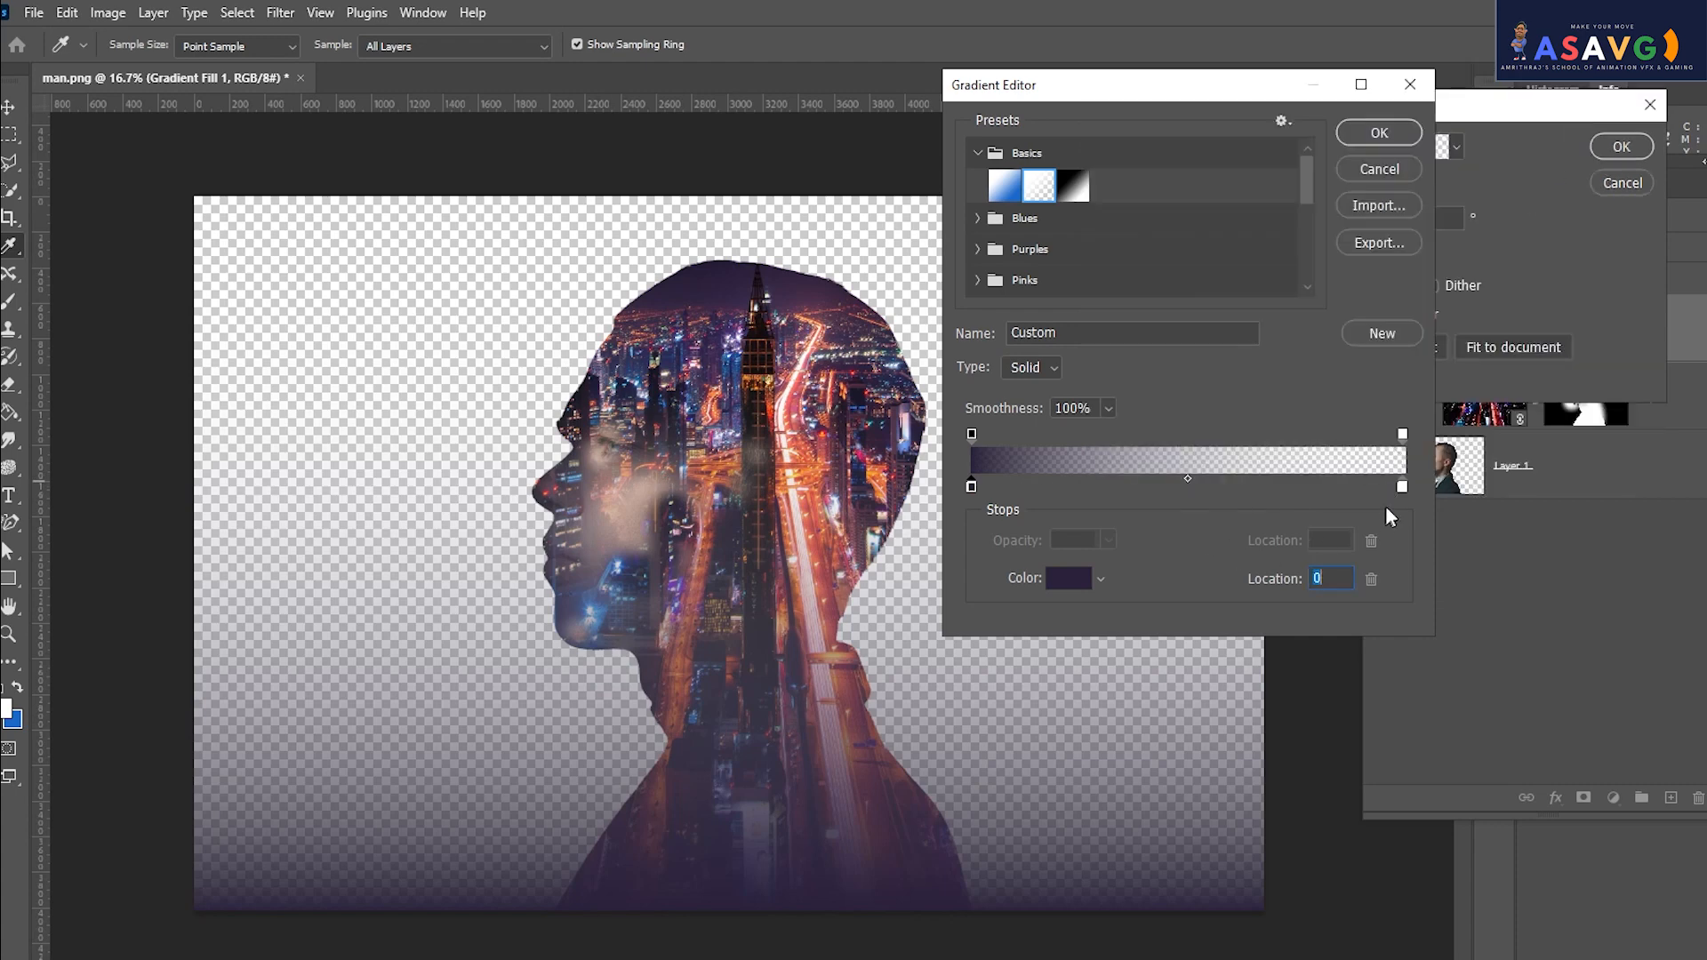
pyautogui.click(1403, 487)
pyautogui.click(1063, 579)
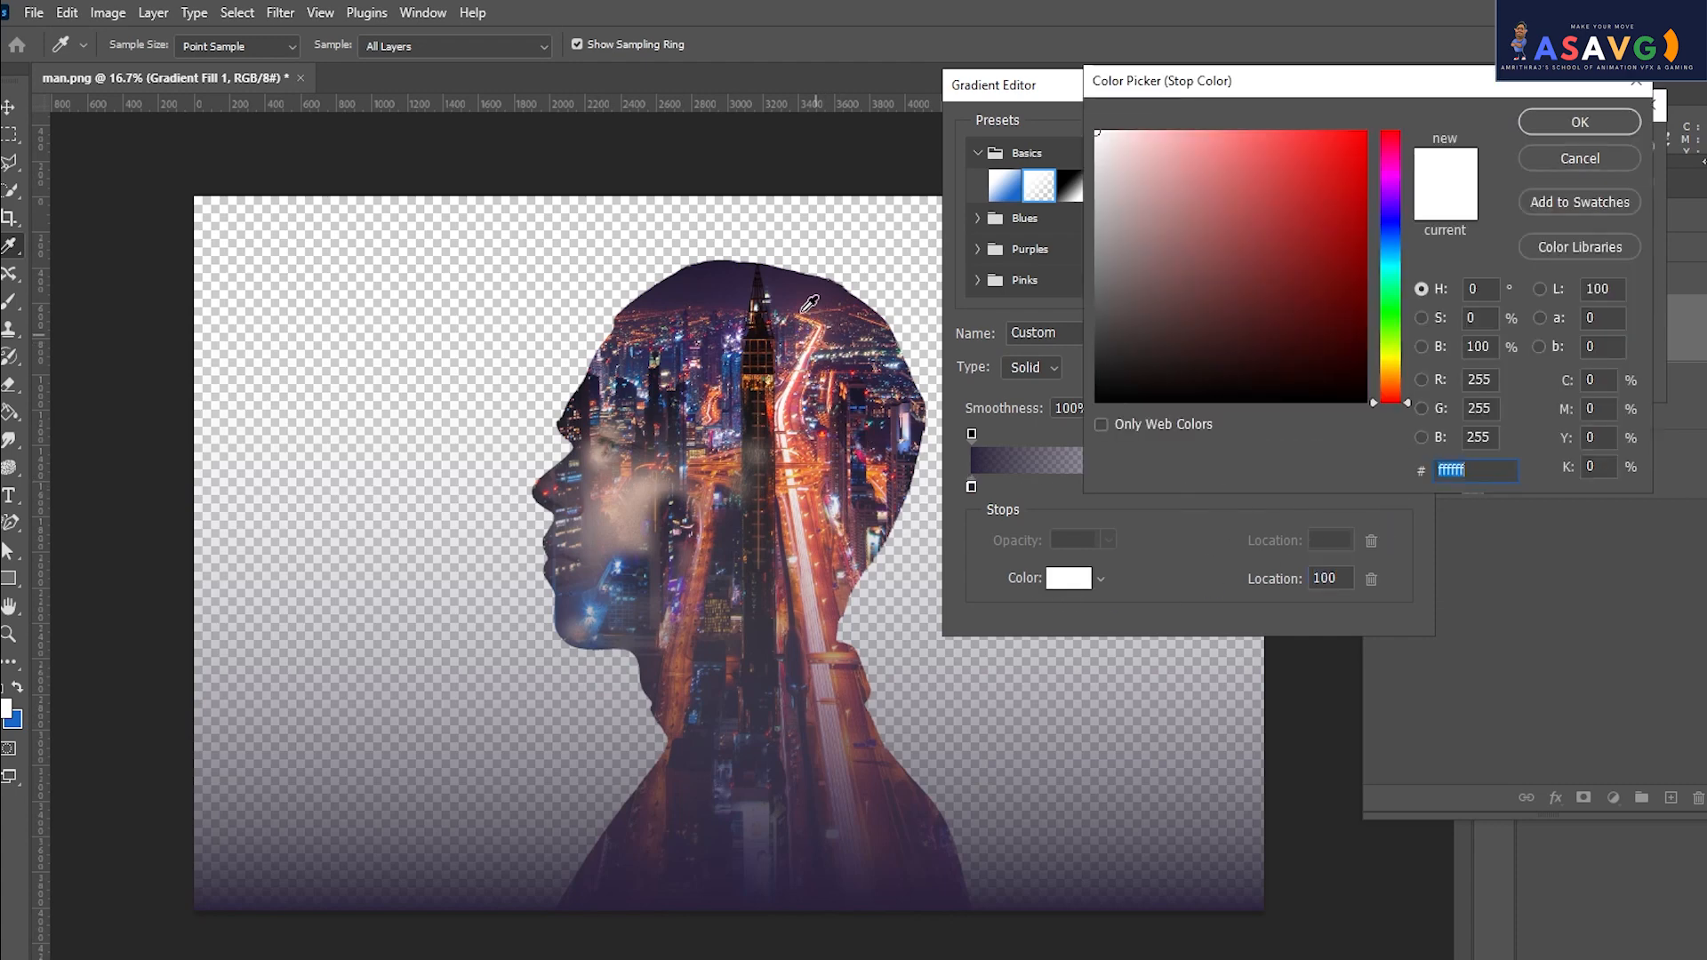
pyautogui.click(801, 379)
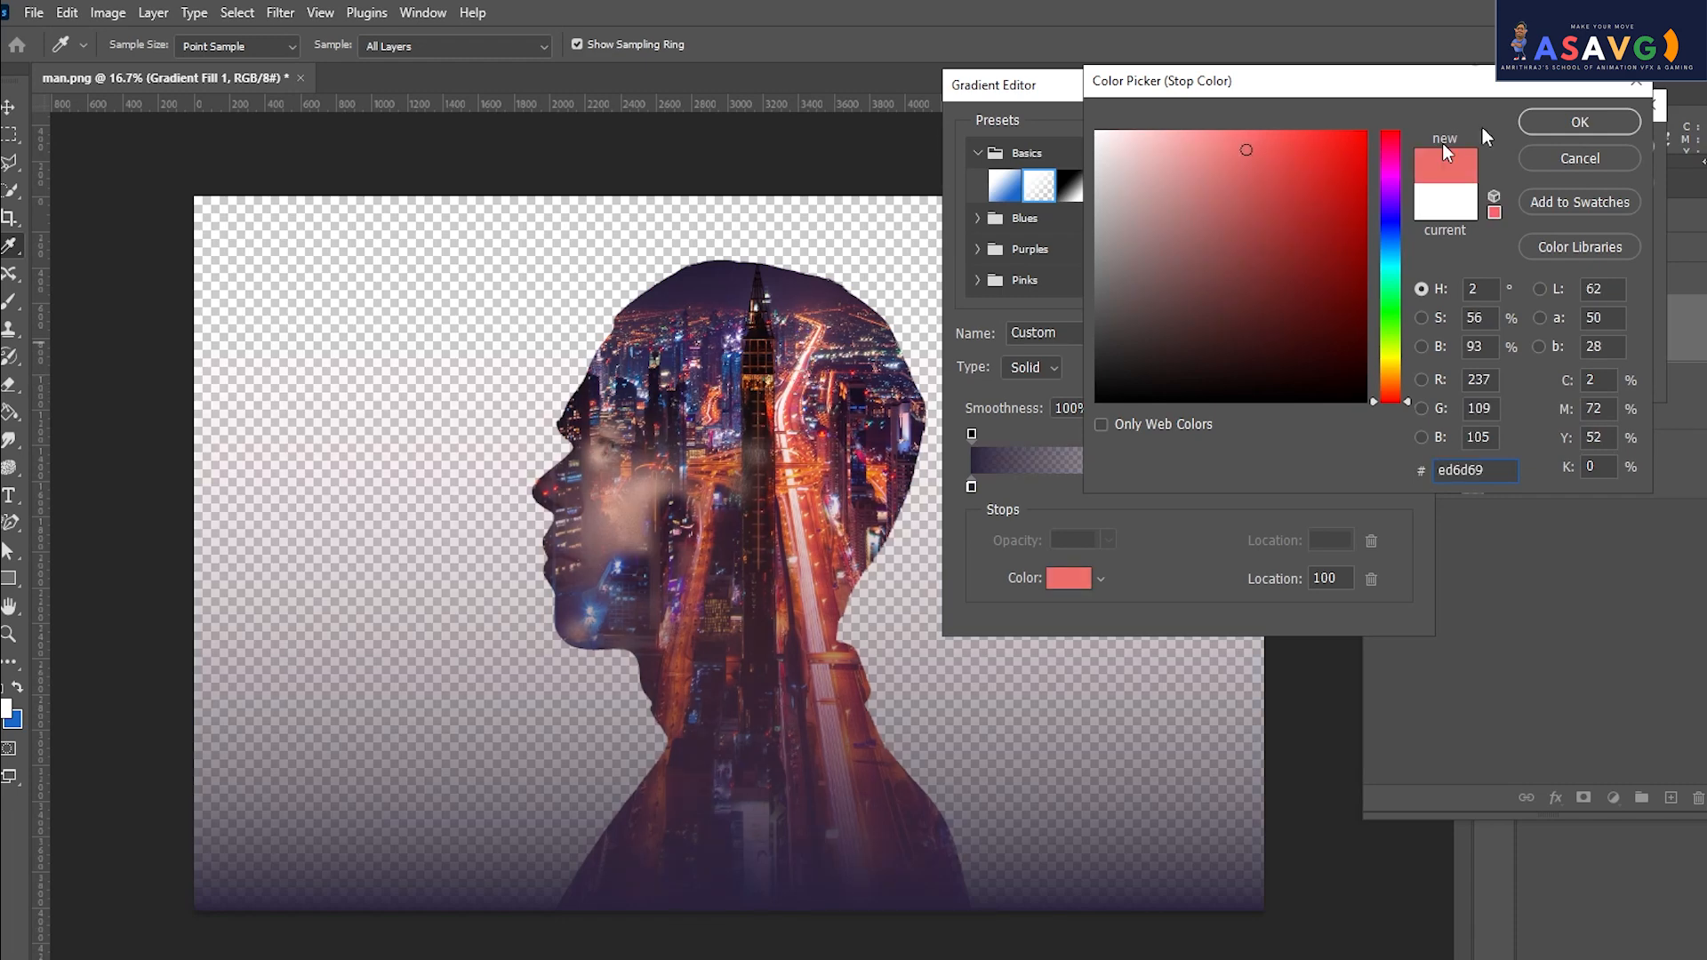
pyautogui.click(1617, 119)
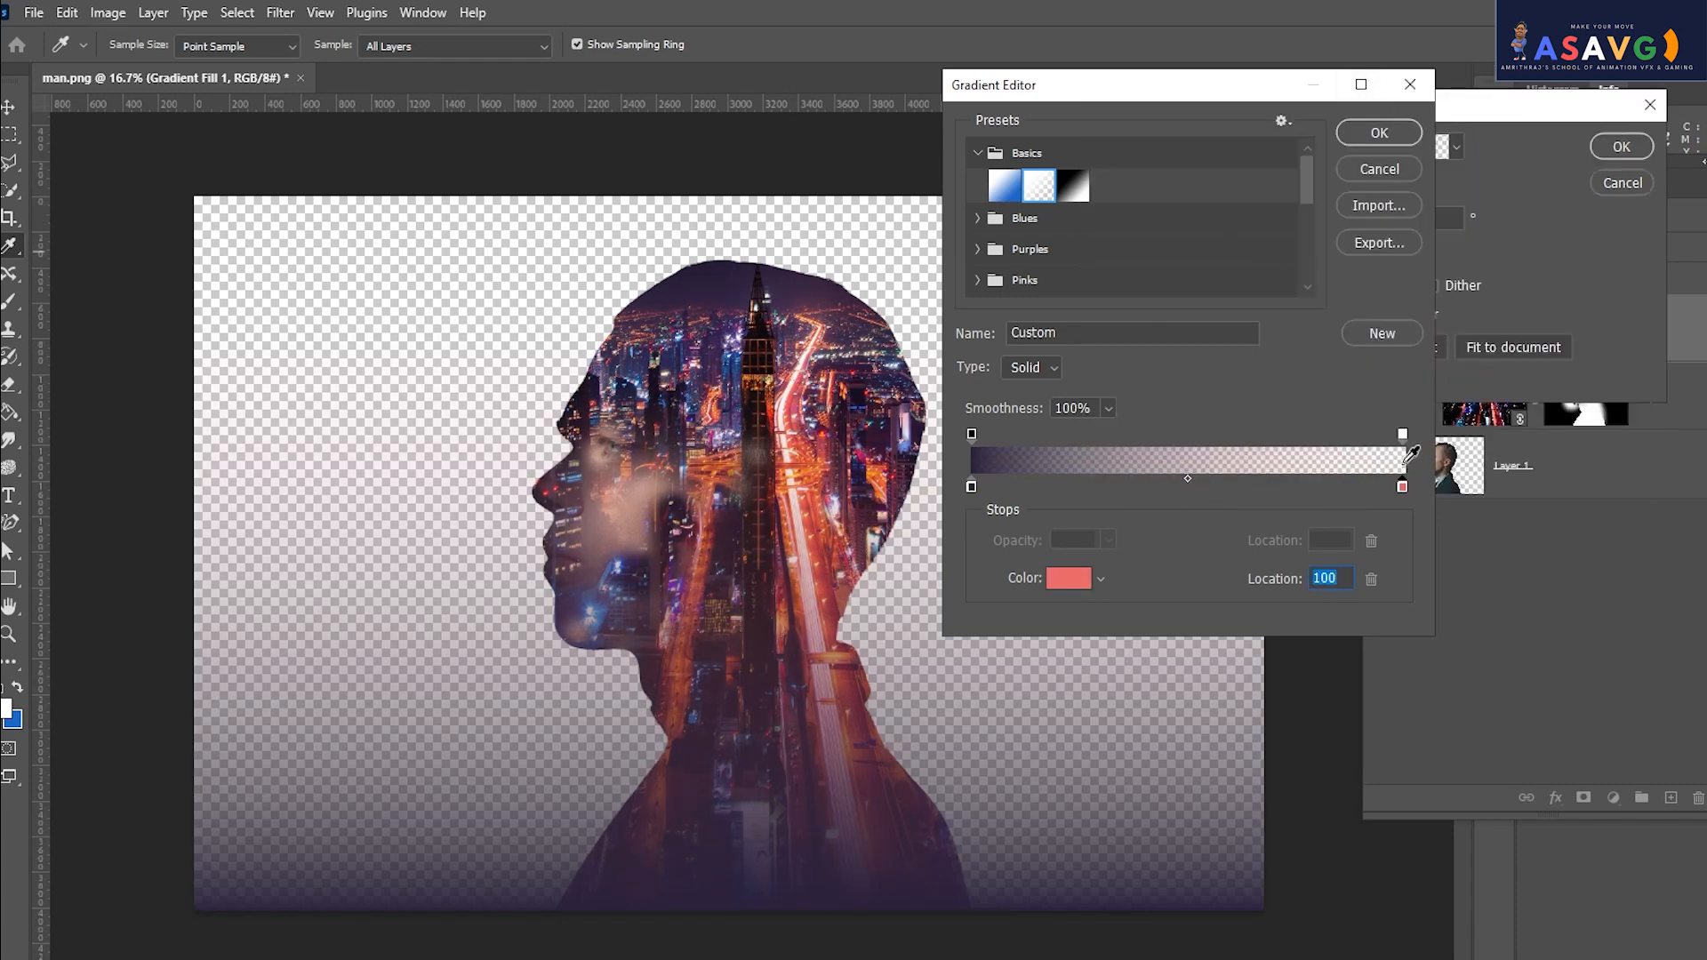
# Set the opacity of the gradient's end stop to 100% and accept the edited gradient.
pyautogui.click(1404, 436)
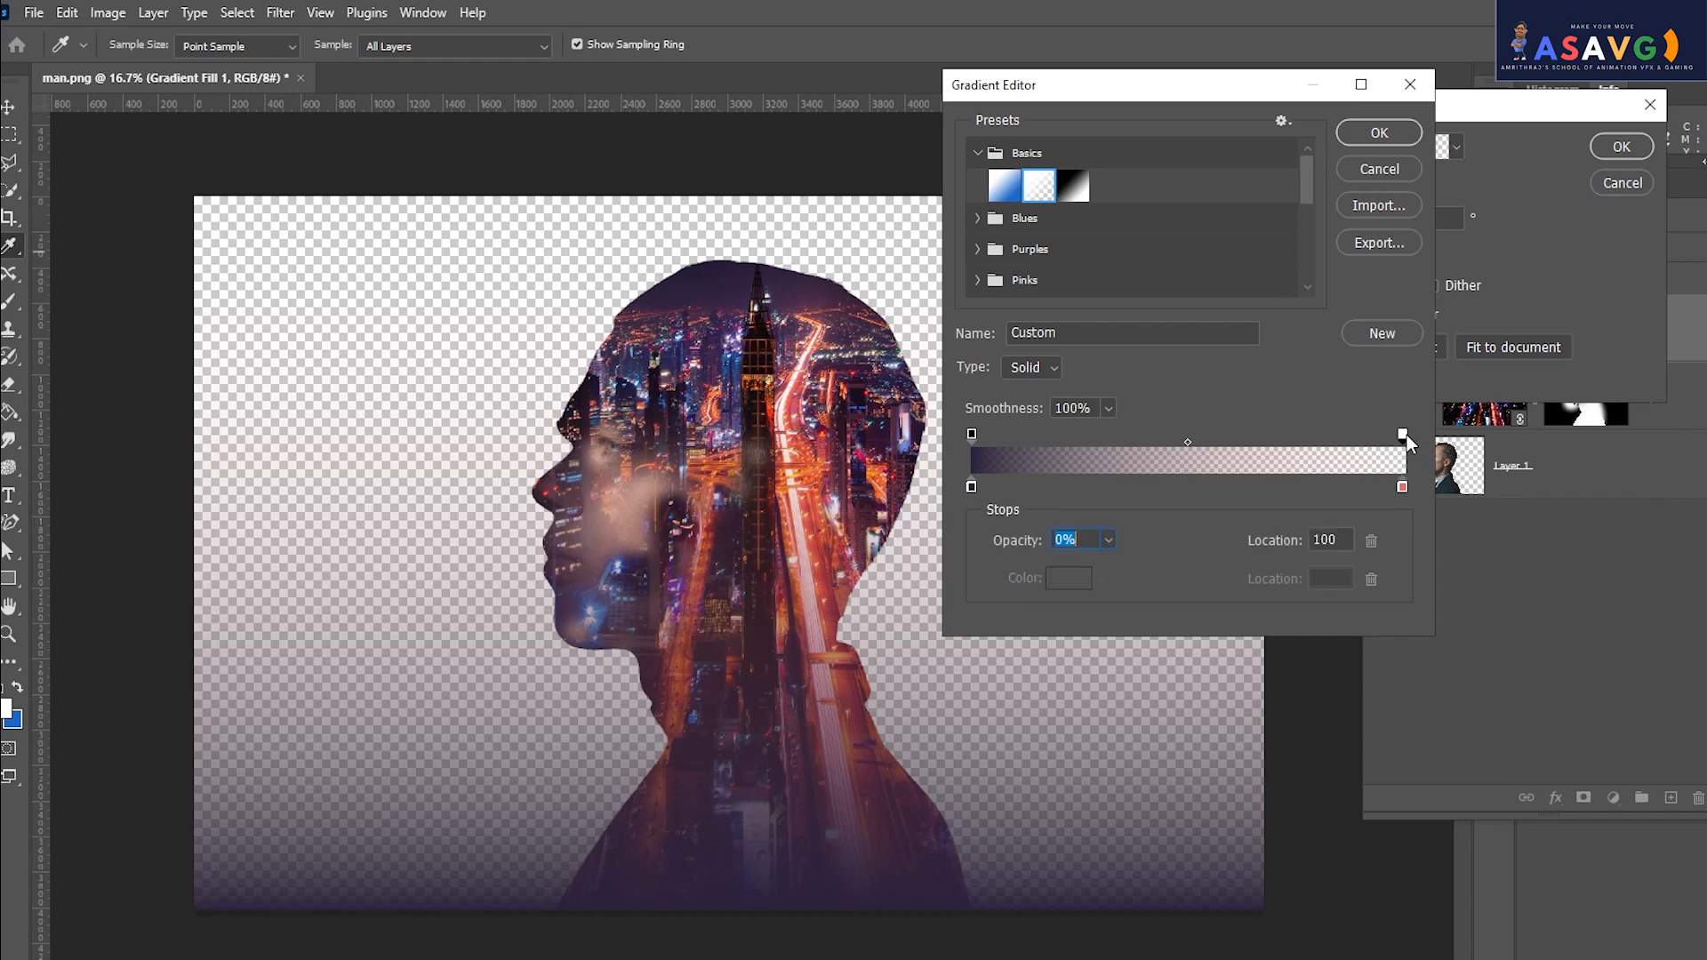
pyautogui.click(1109, 540)
pyautogui.moveTo(1111, 563); pyautogui.dragTo(976, 568)
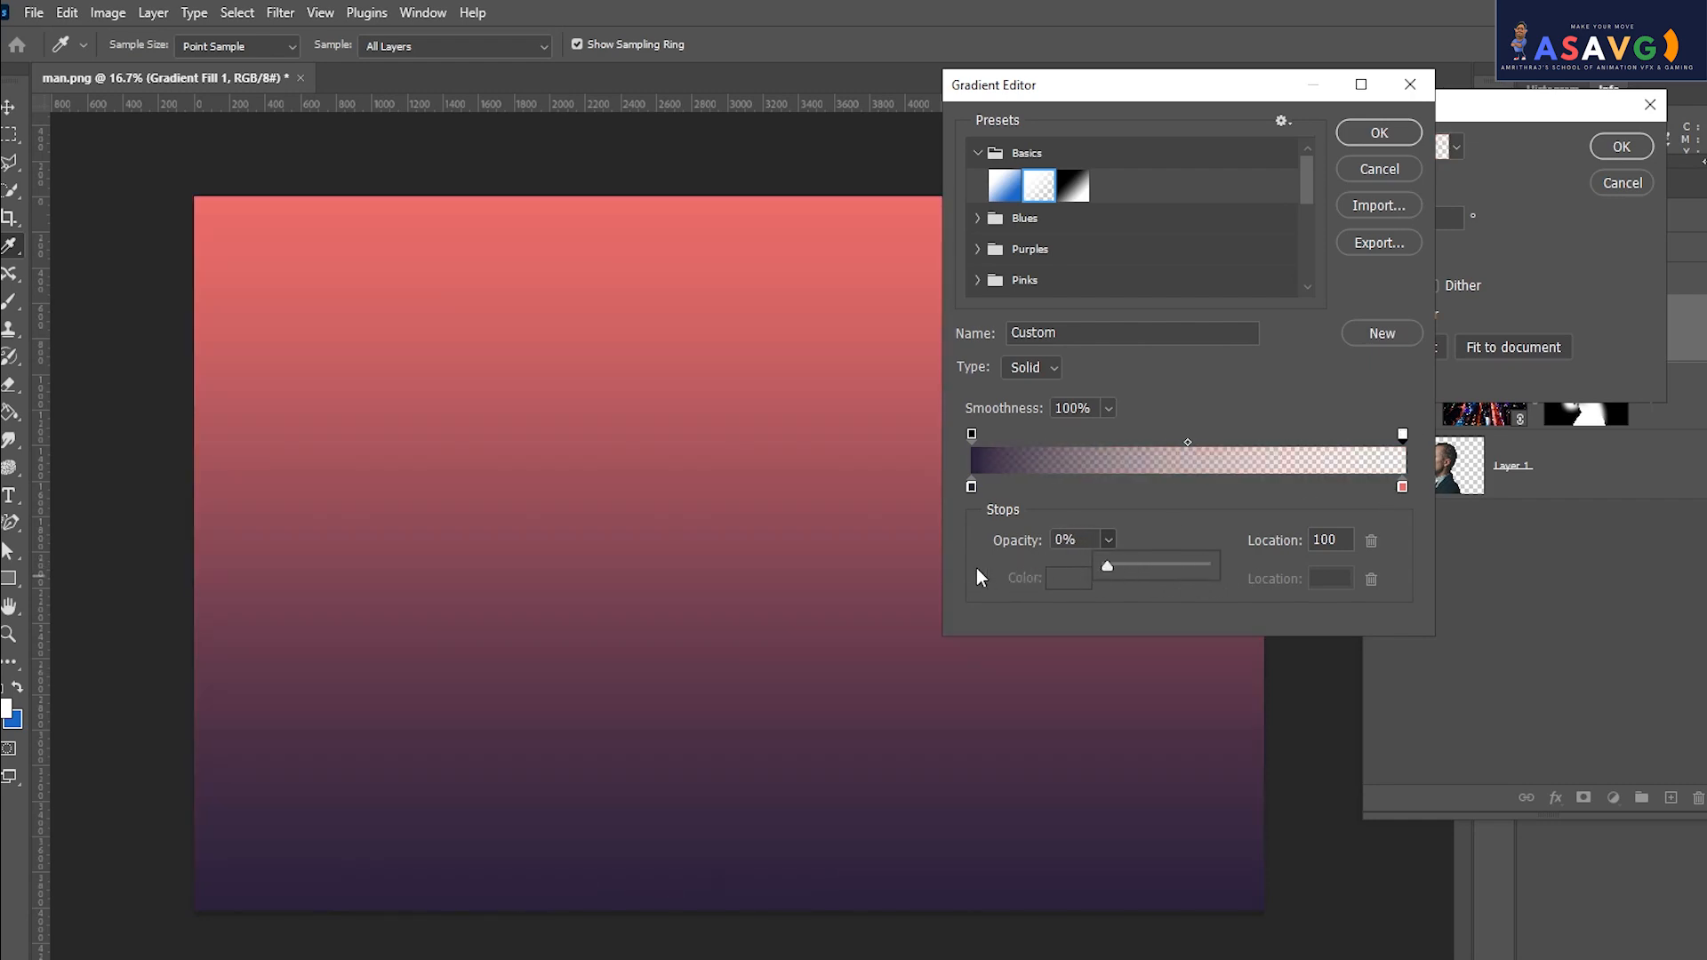
pyautogui.click(971, 436)
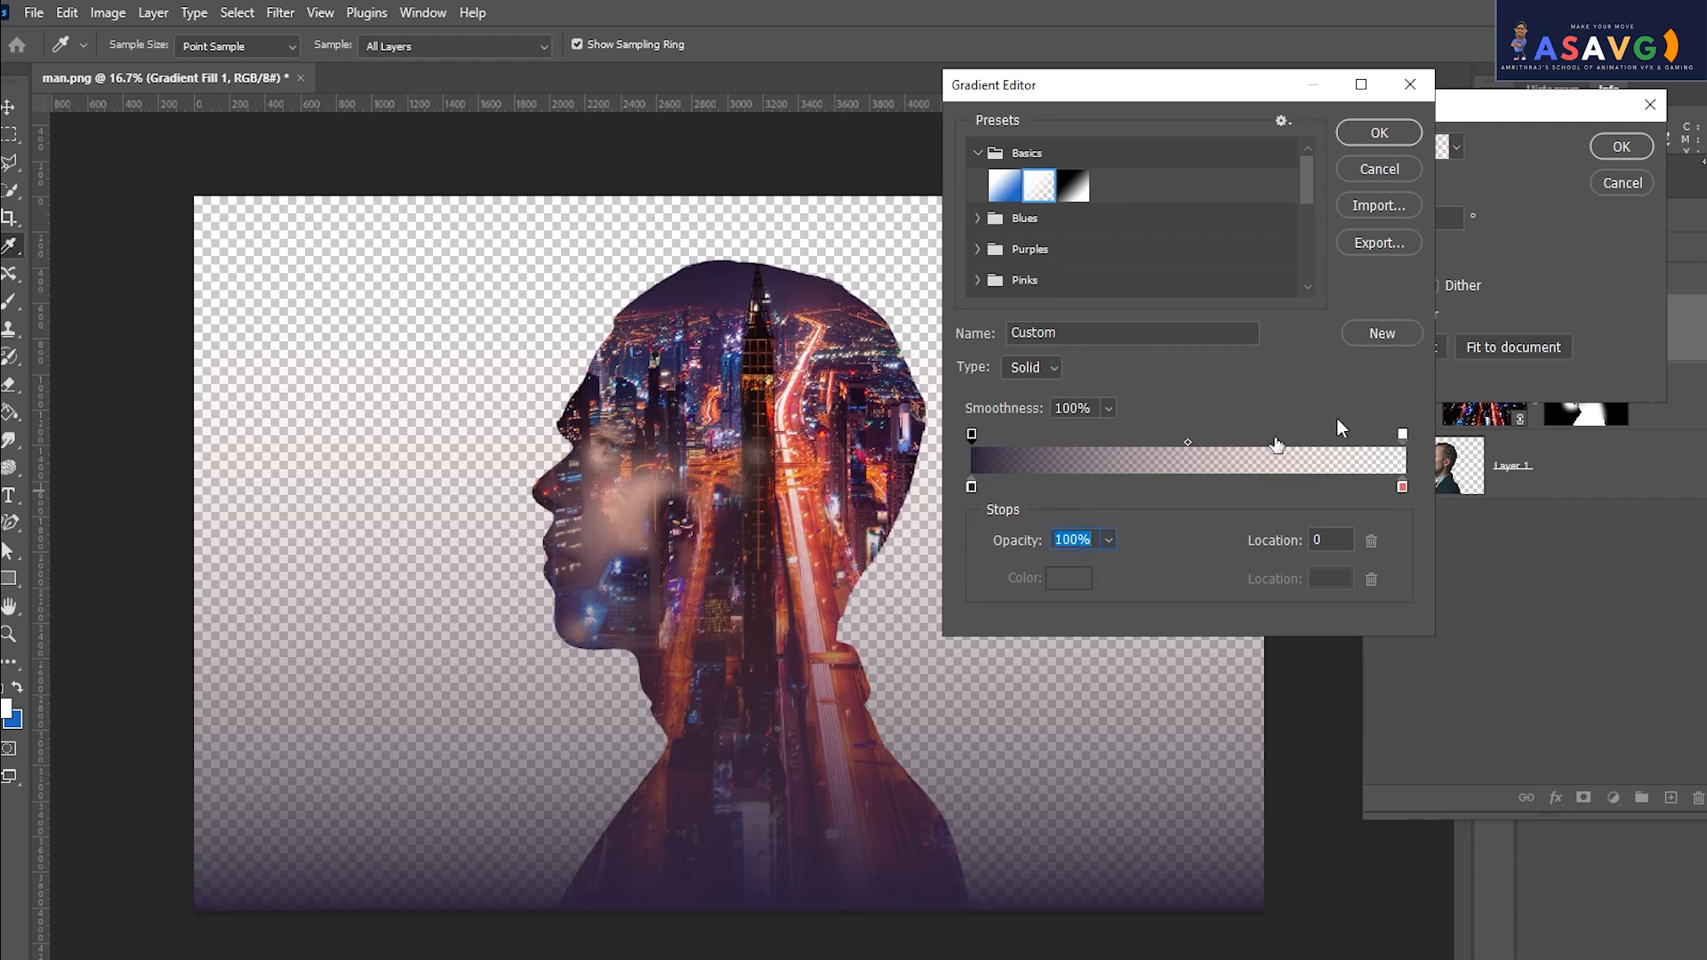
pyautogui.click(1401, 437)
pyautogui.click(1108, 541)
pyautogui.moveTo(1107, 565); pyautogui.dragTo(1218, 565)
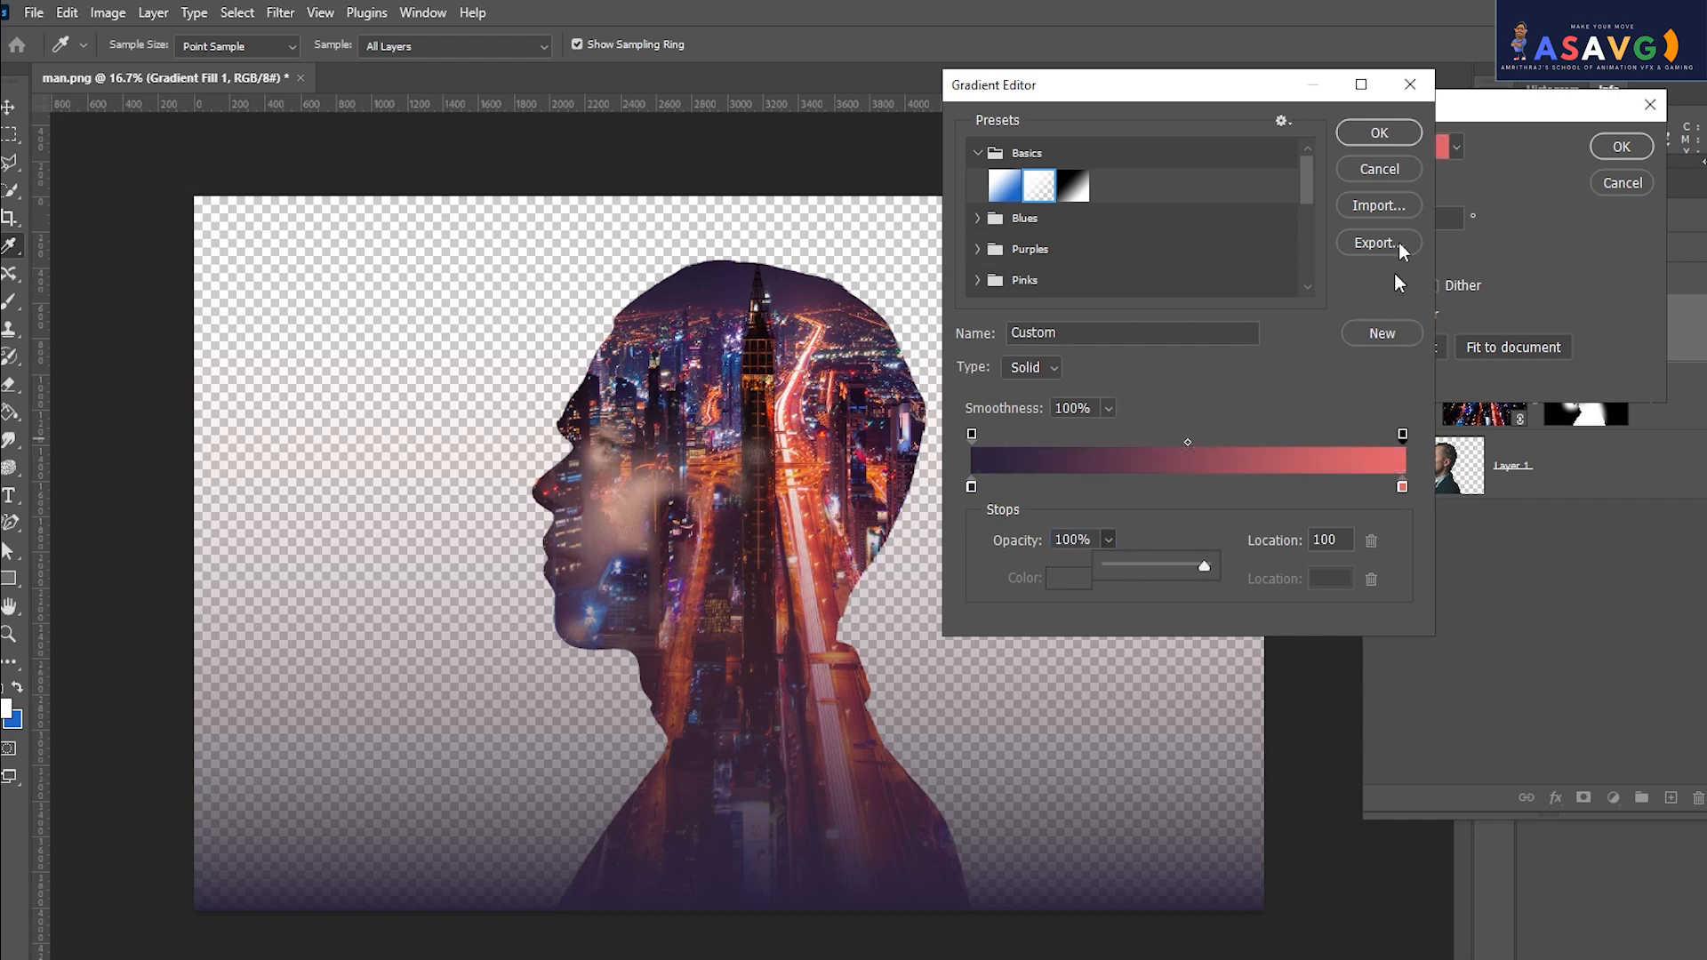
pyautogui.click(1379, 134)
# Set the gradient fill's style to Radial after trying Angle, and apply the fill layer.
pyautogui.click(1403, 180)
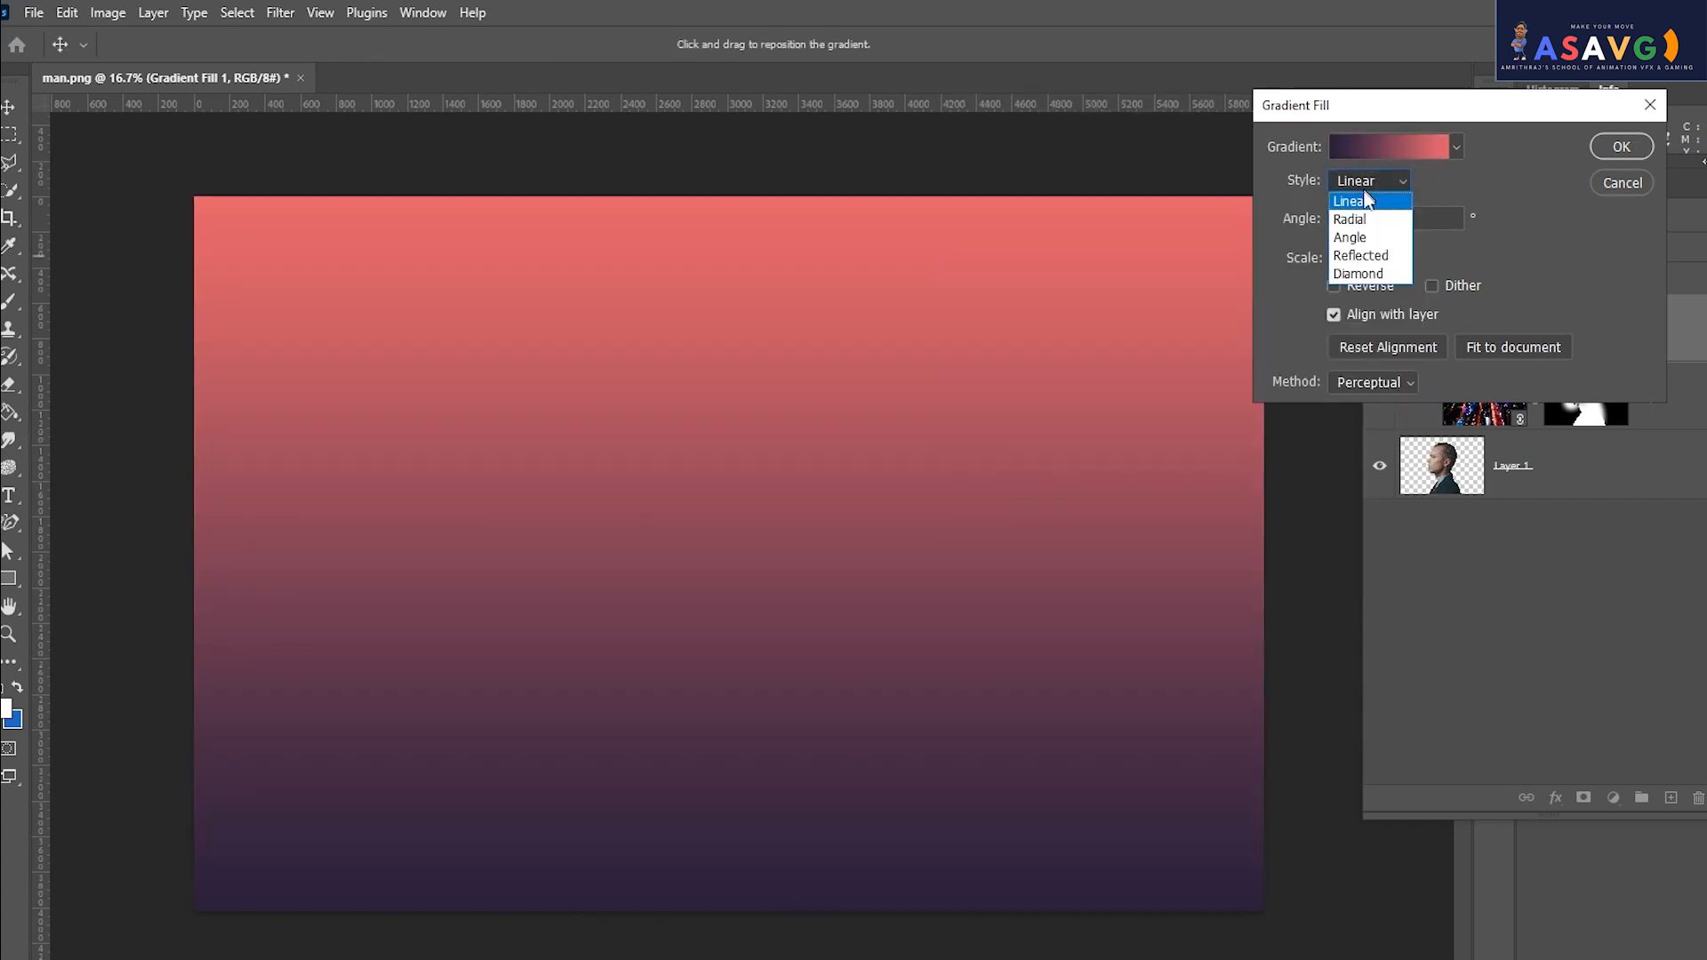
pyautogui.click(1364, 233)
pyautogui.click(1369, 180)
pyautogui.click(1358, 222)
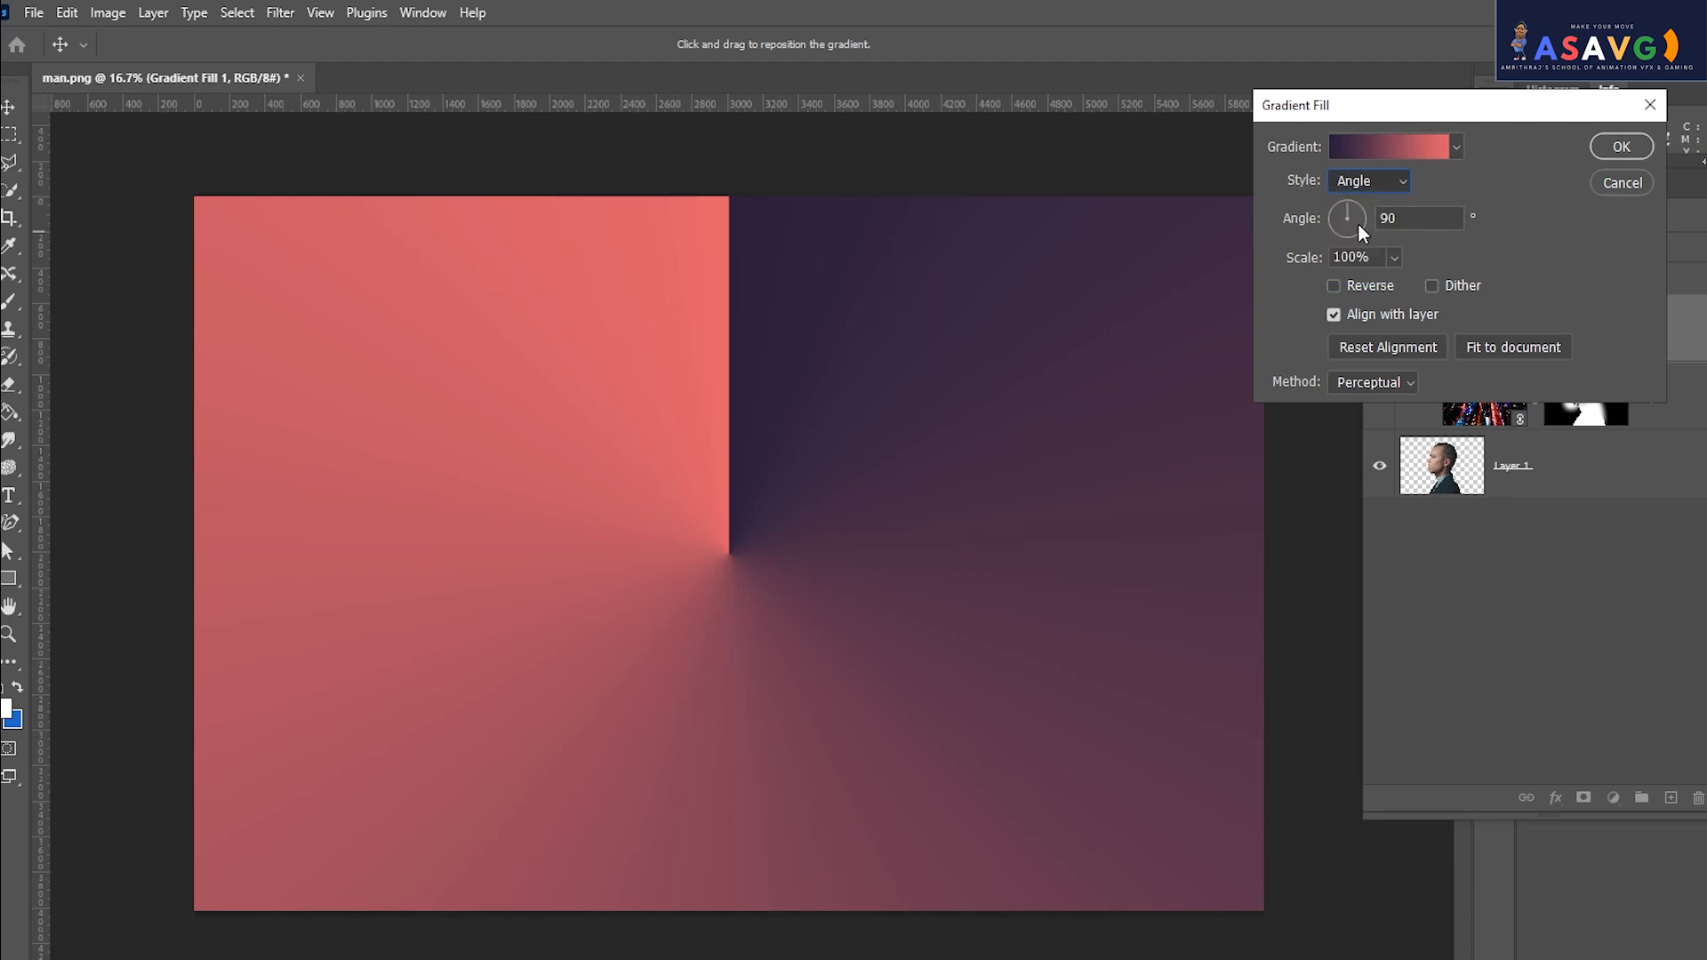
pyautogui.click(1399, 147)
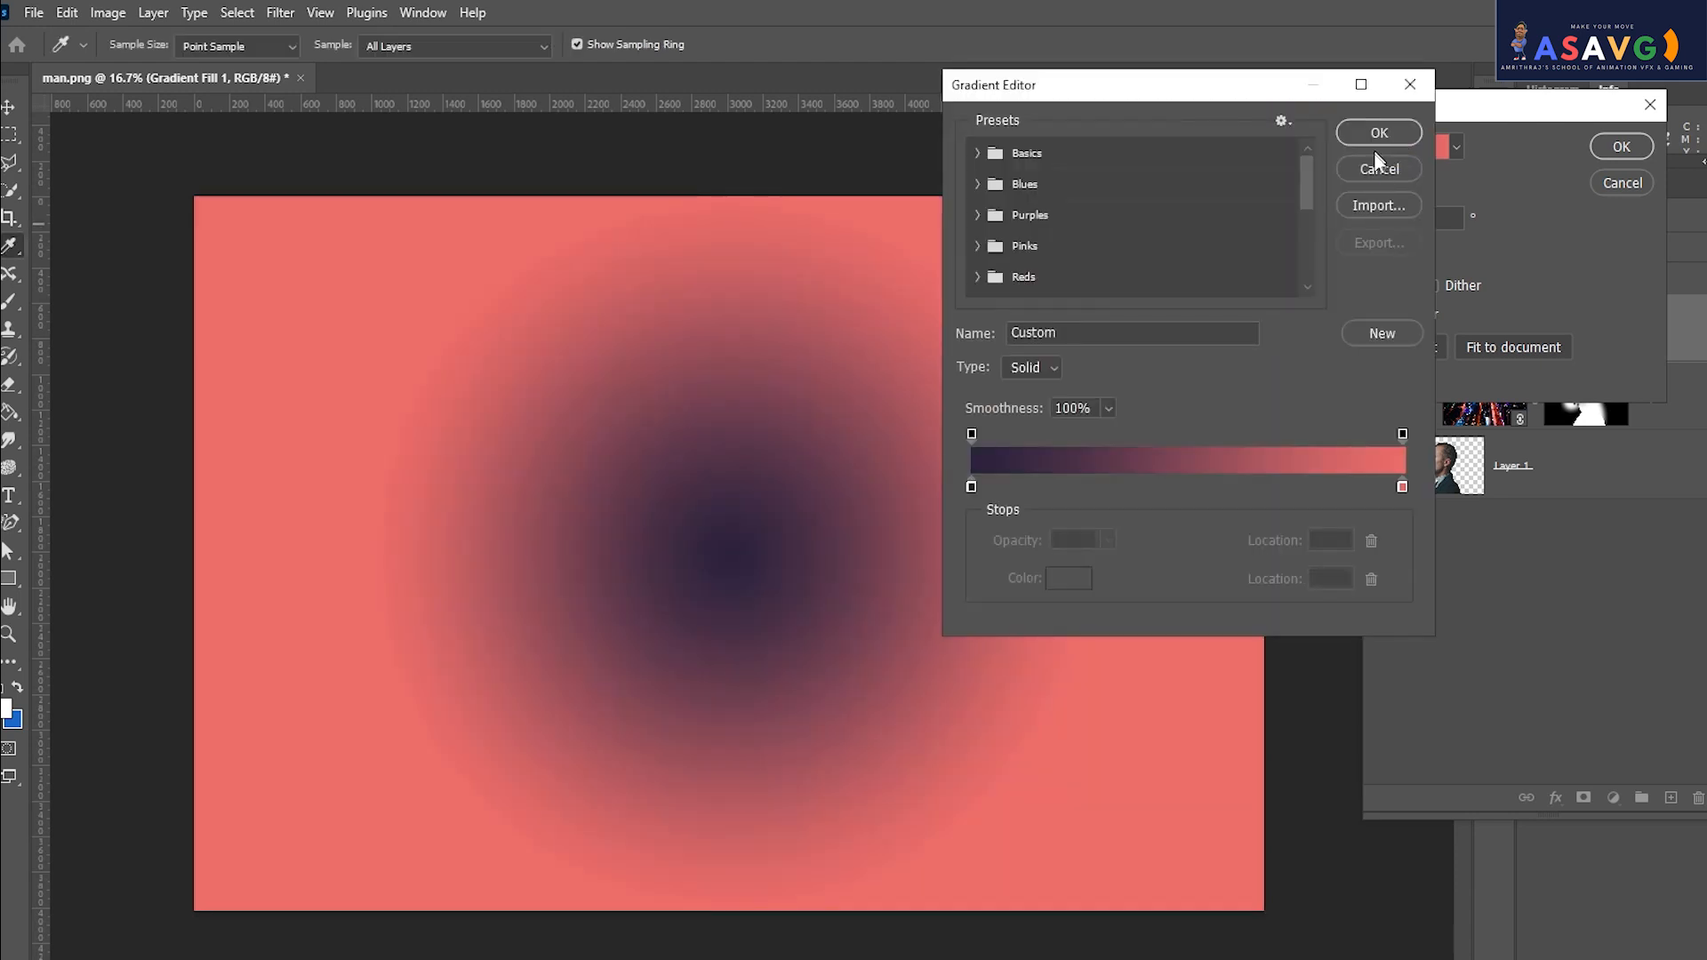
pyautogui.click(1380, 144)
pyautogui.click(1622, 146)
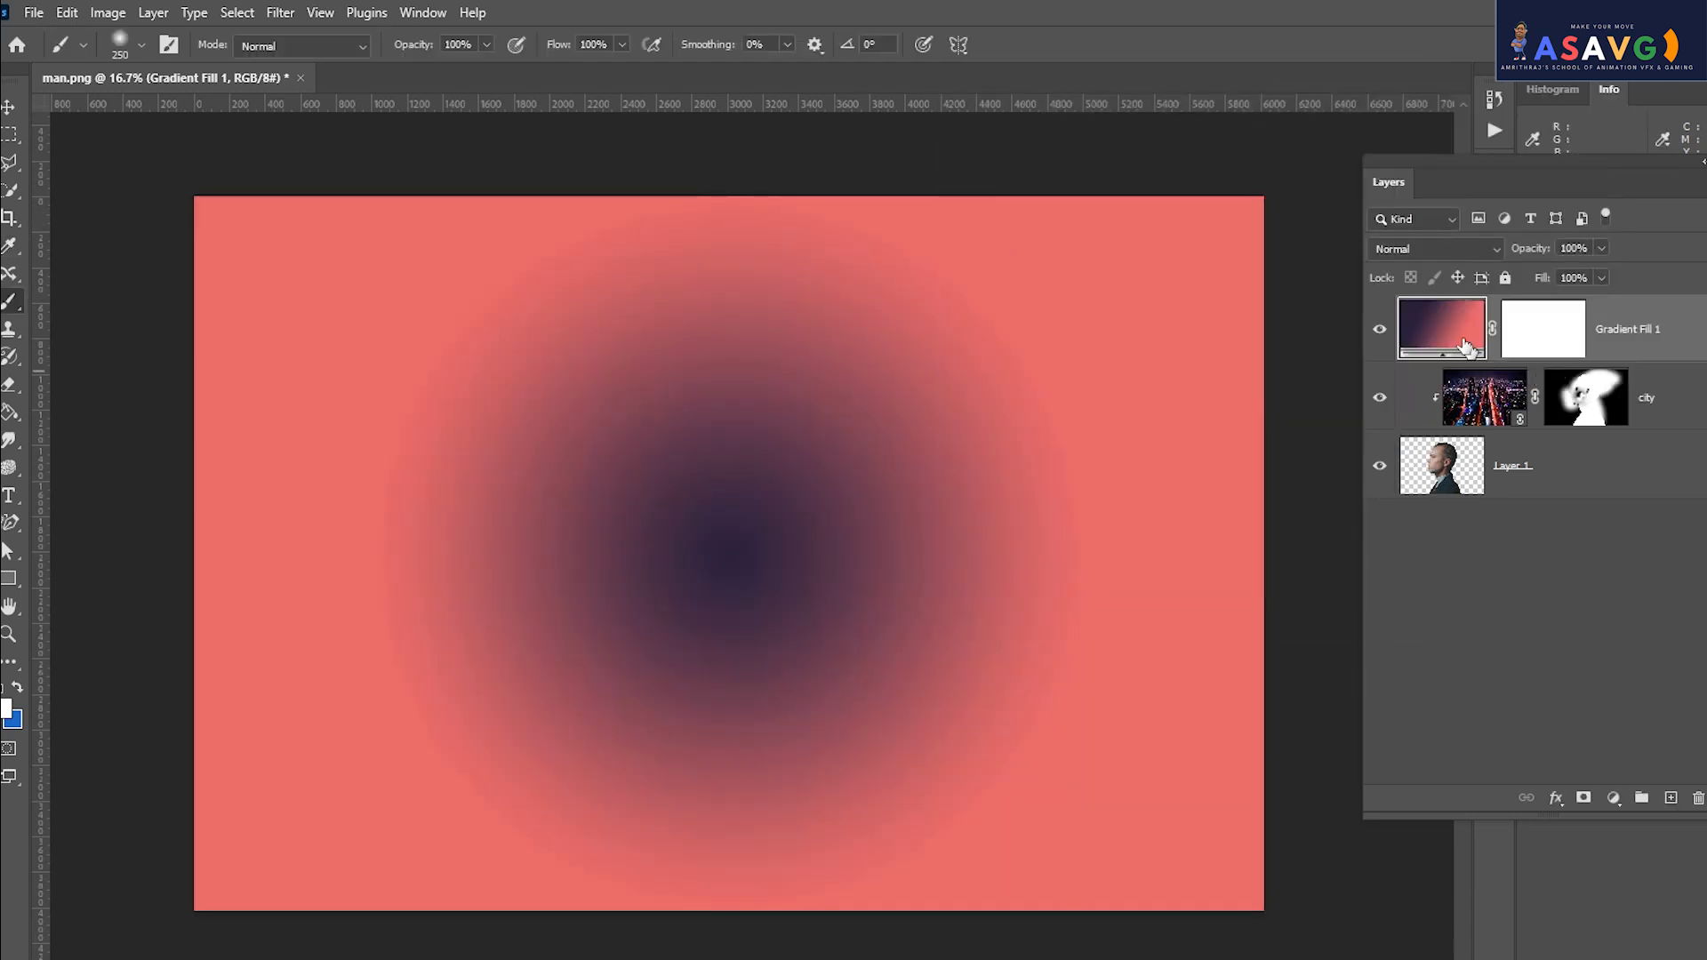
# Move the gradient fill layer beneath Layer 1 and set its gradient's start stop to pale pink fff1f0 sampled from the city lights.
pyautogui.moveTo(1458, 329); pyautogui.dragTo(1469, 520)
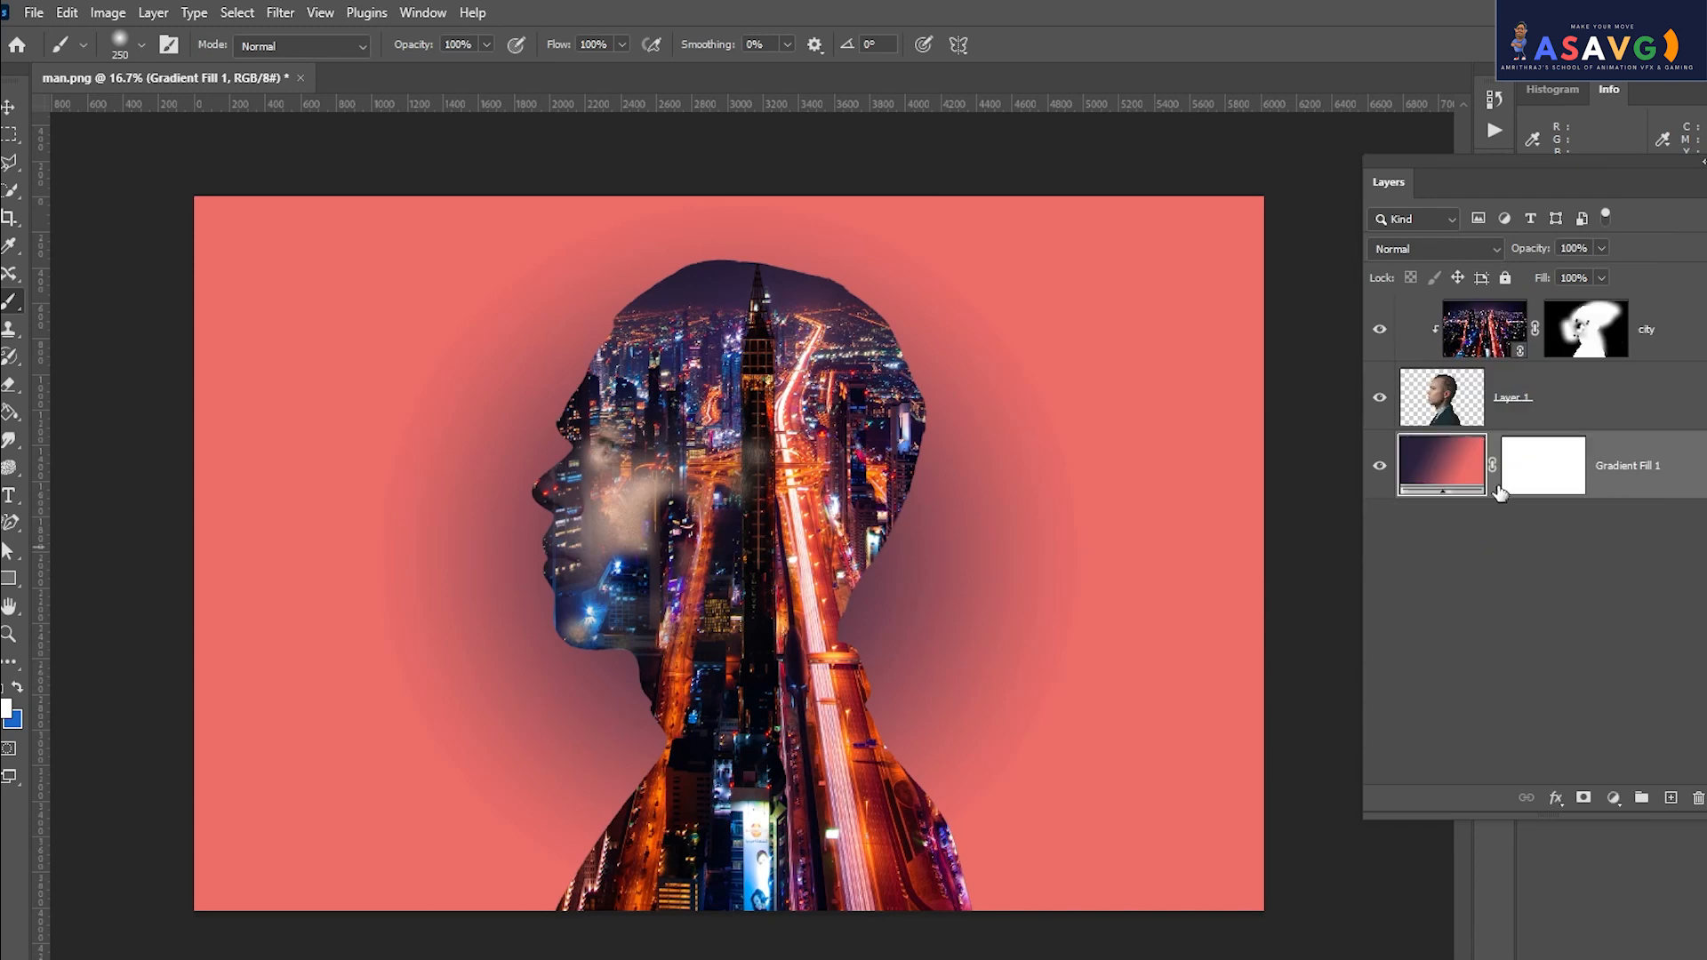
pyautogui.doubleClick(1445, 480)
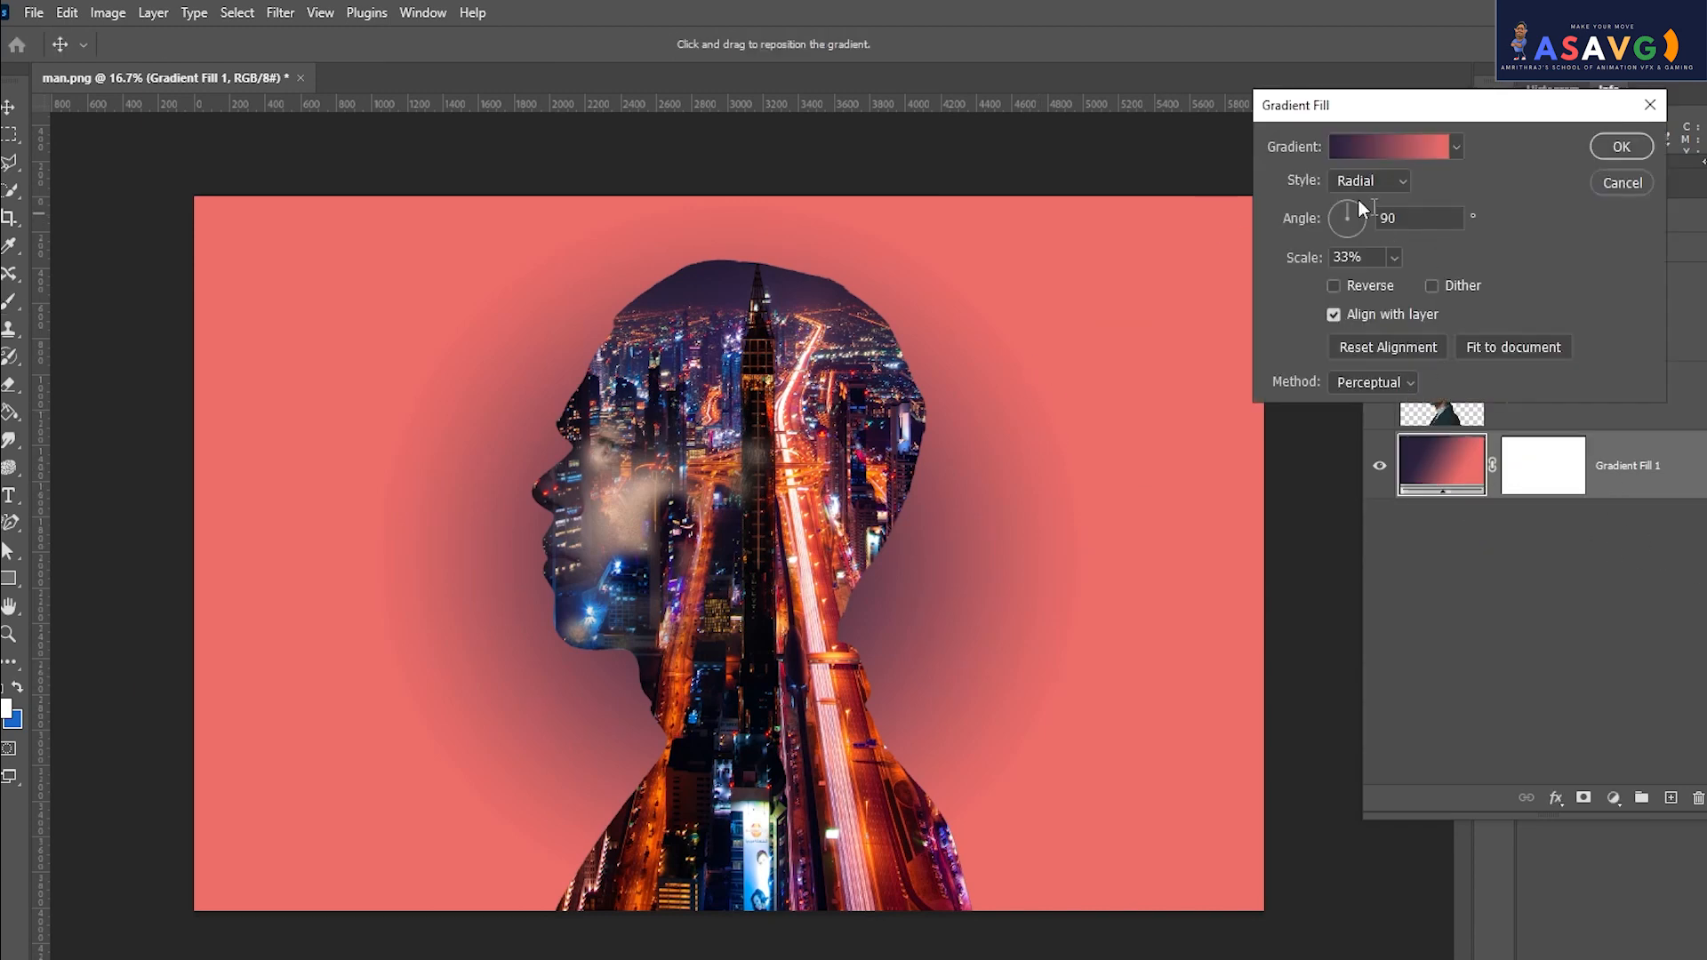
pyautogui.click(1371, 149)
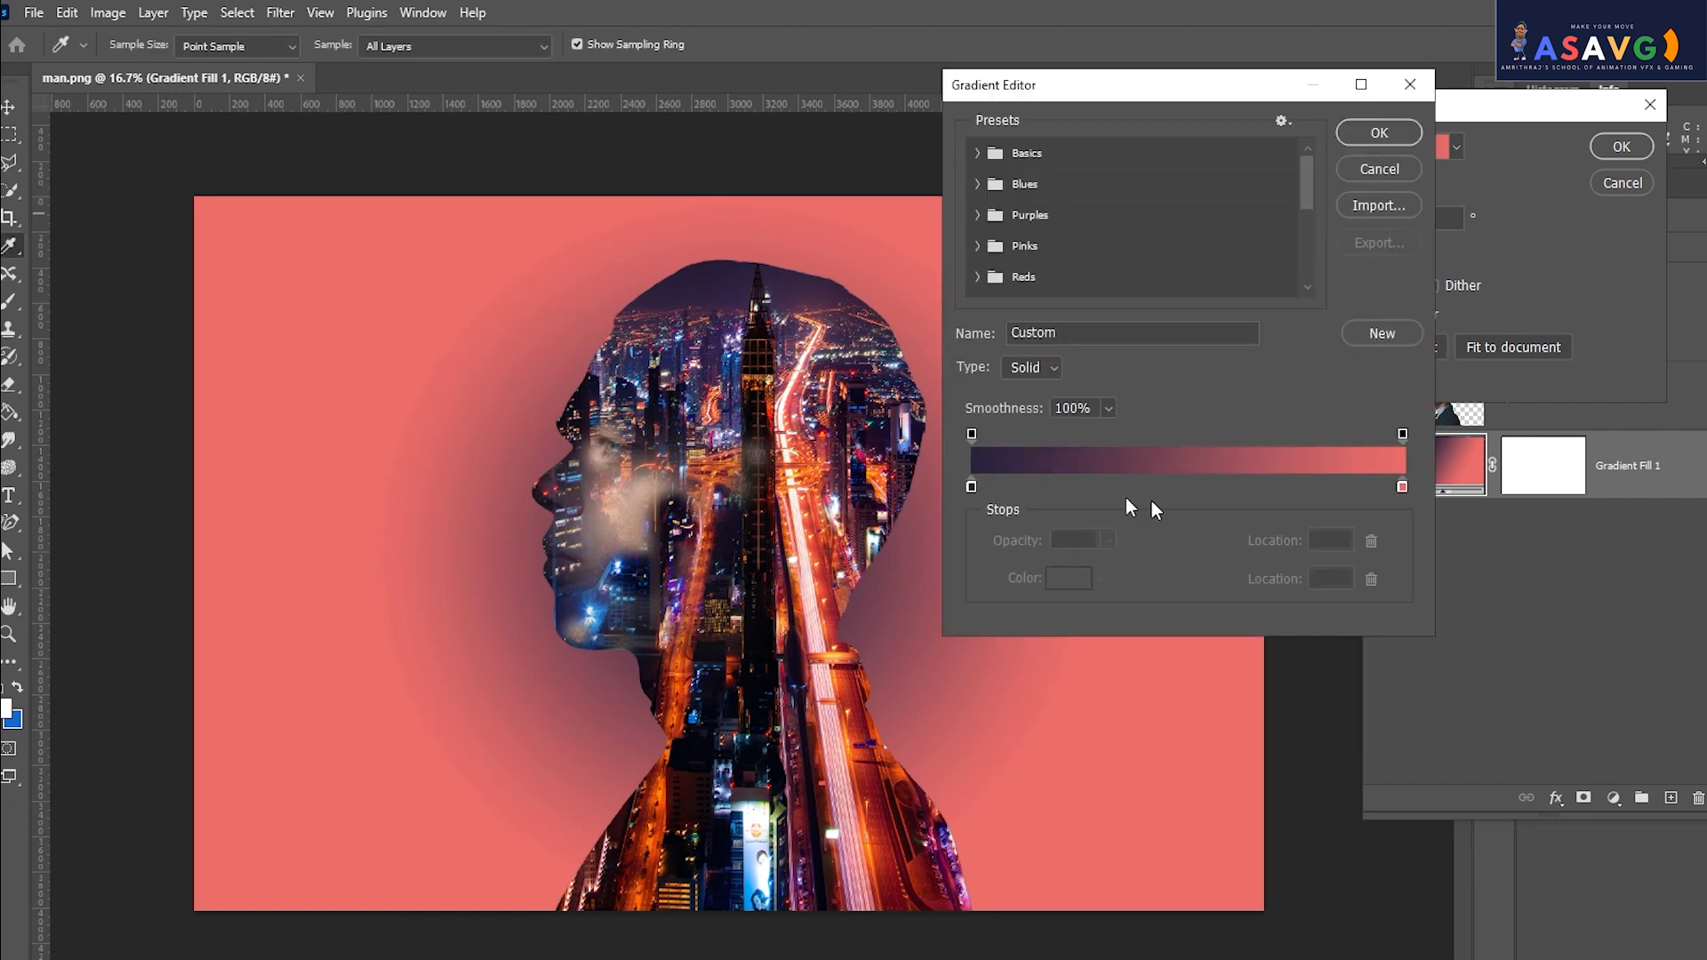
pyautogui.click(971, 485)
pyautogui.click(1069, 578)
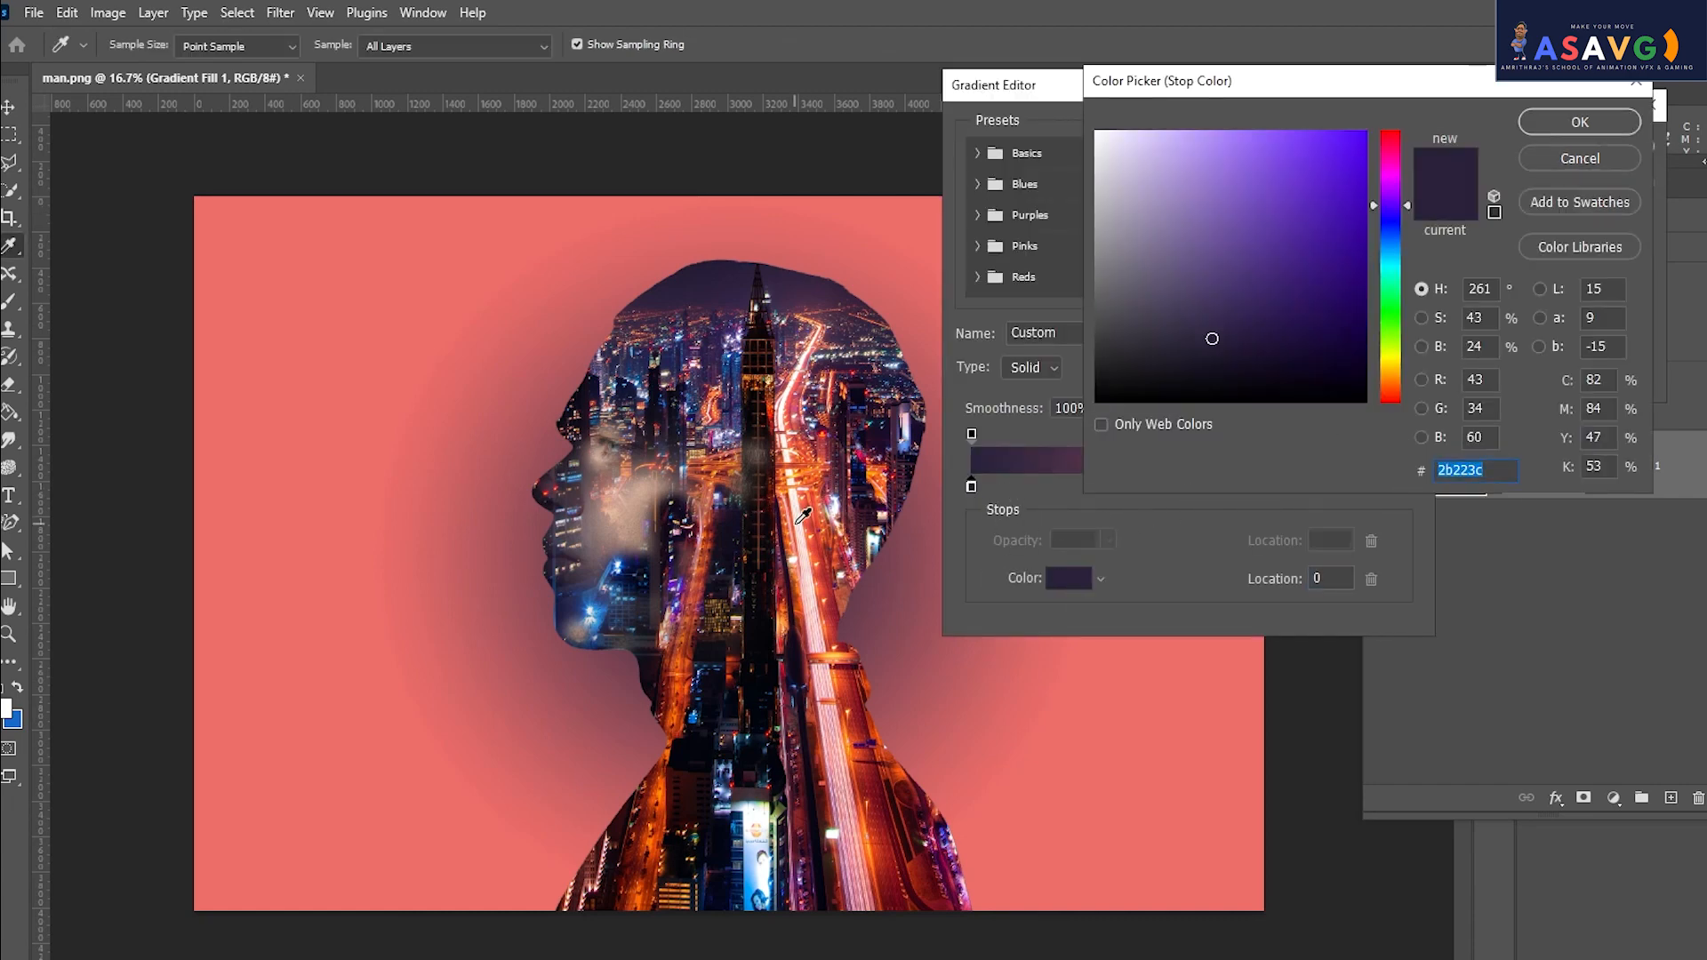
pyautogui.click(808, 514)
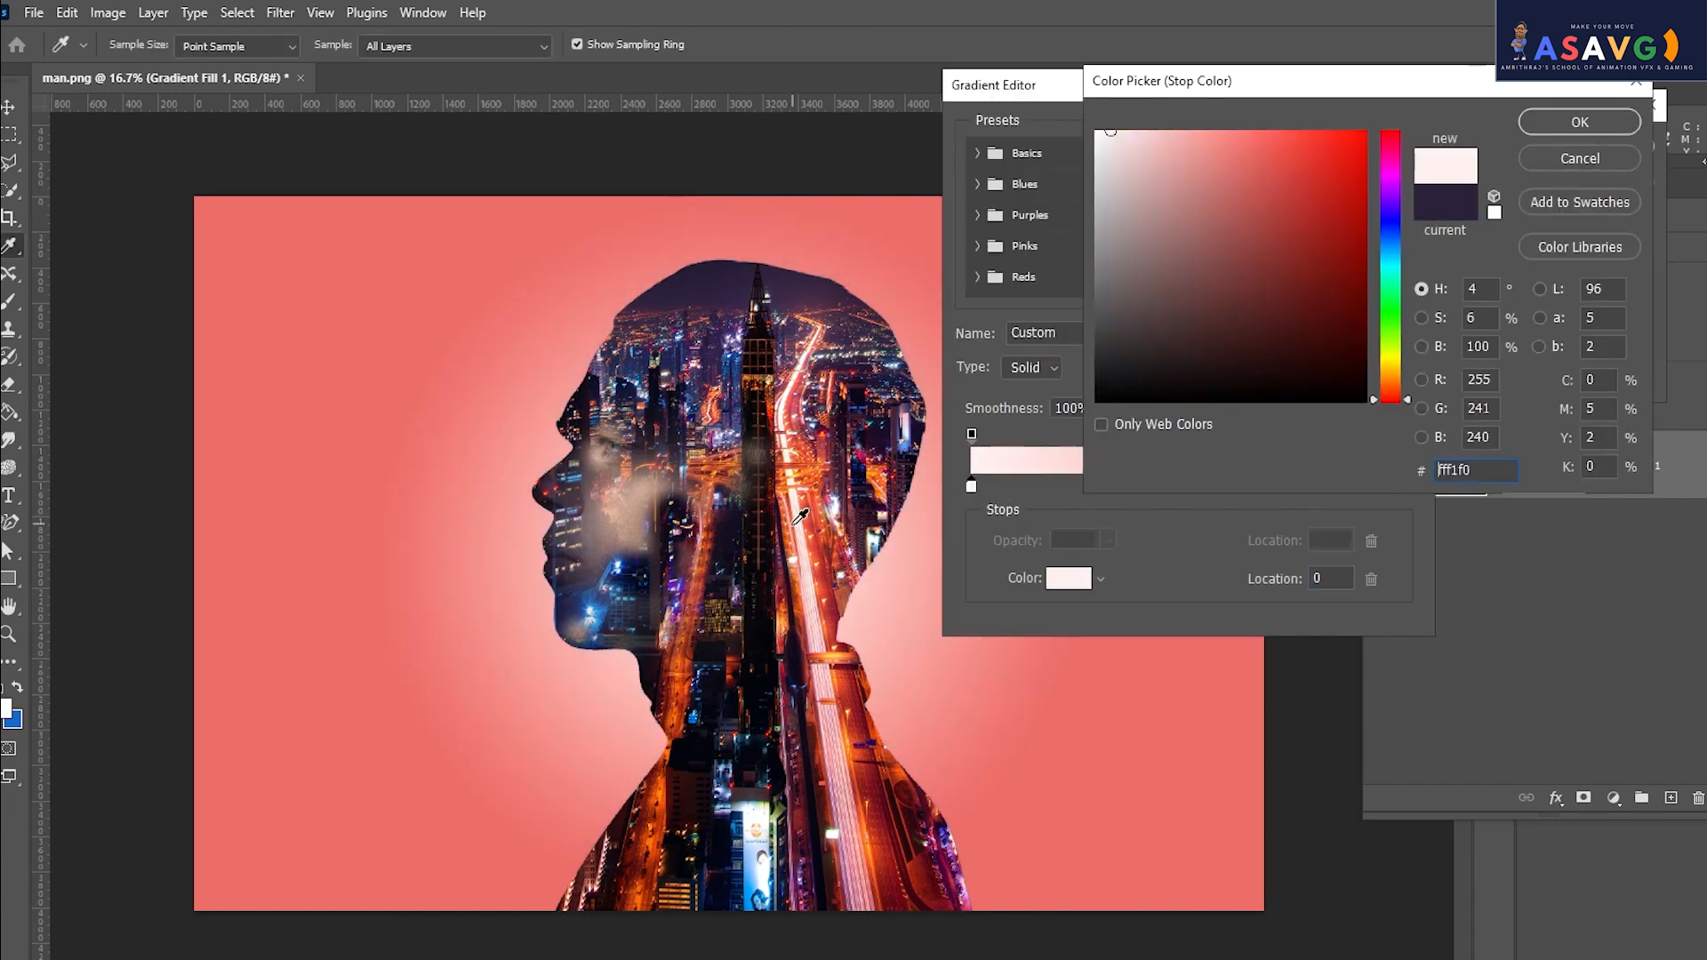
pyautogui.click(1547, 125)
pyautogui.click(1381, 137)
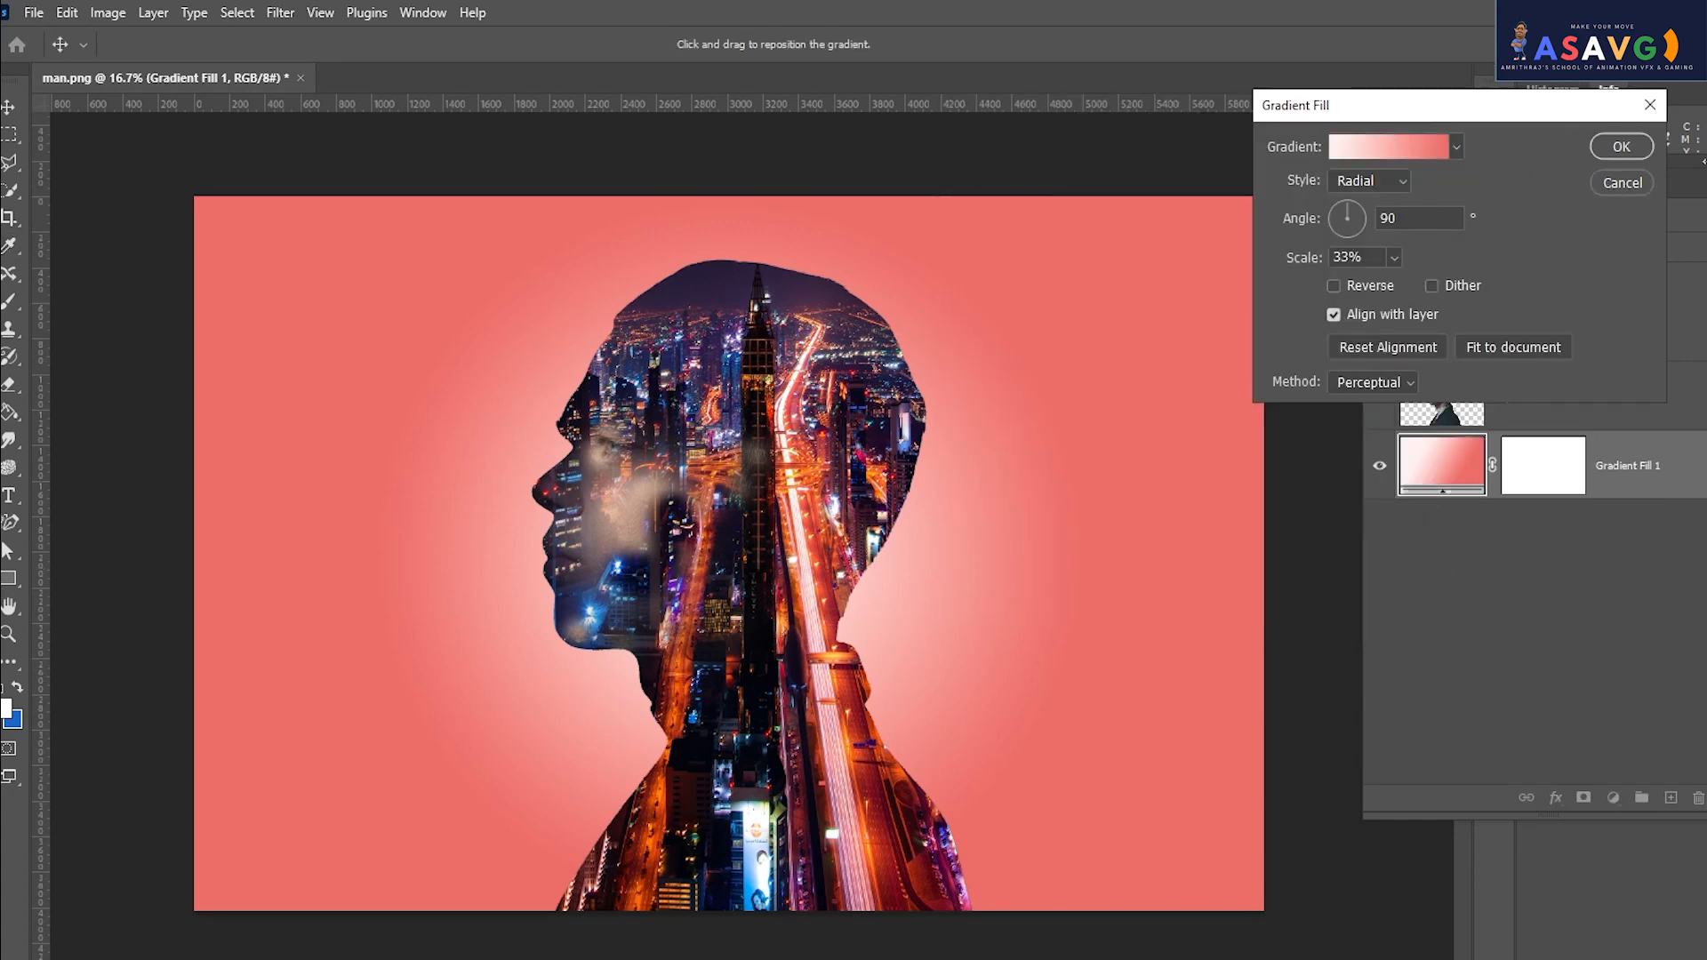
# Add a color stop at location 40 in the gradient and set it to blue 132a8c sampled from the city photo.
pyautogui.click(1373, 153)
pyautogui.click(1145, 489)
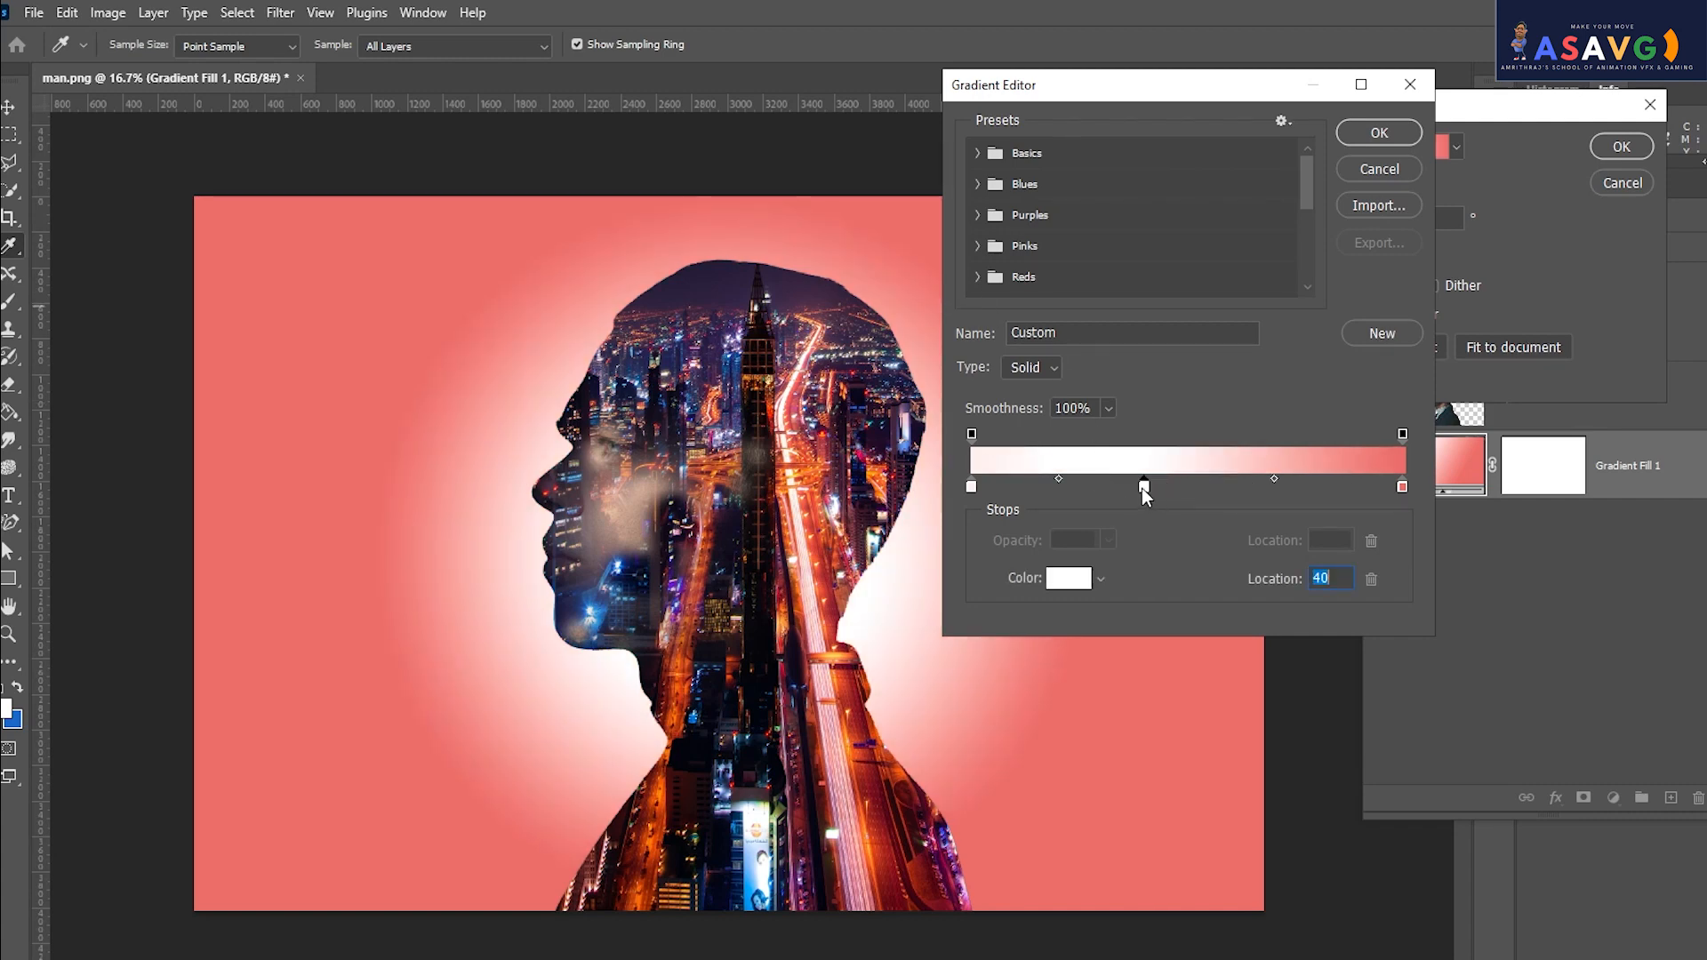
pyautogui.click(1068, 578)
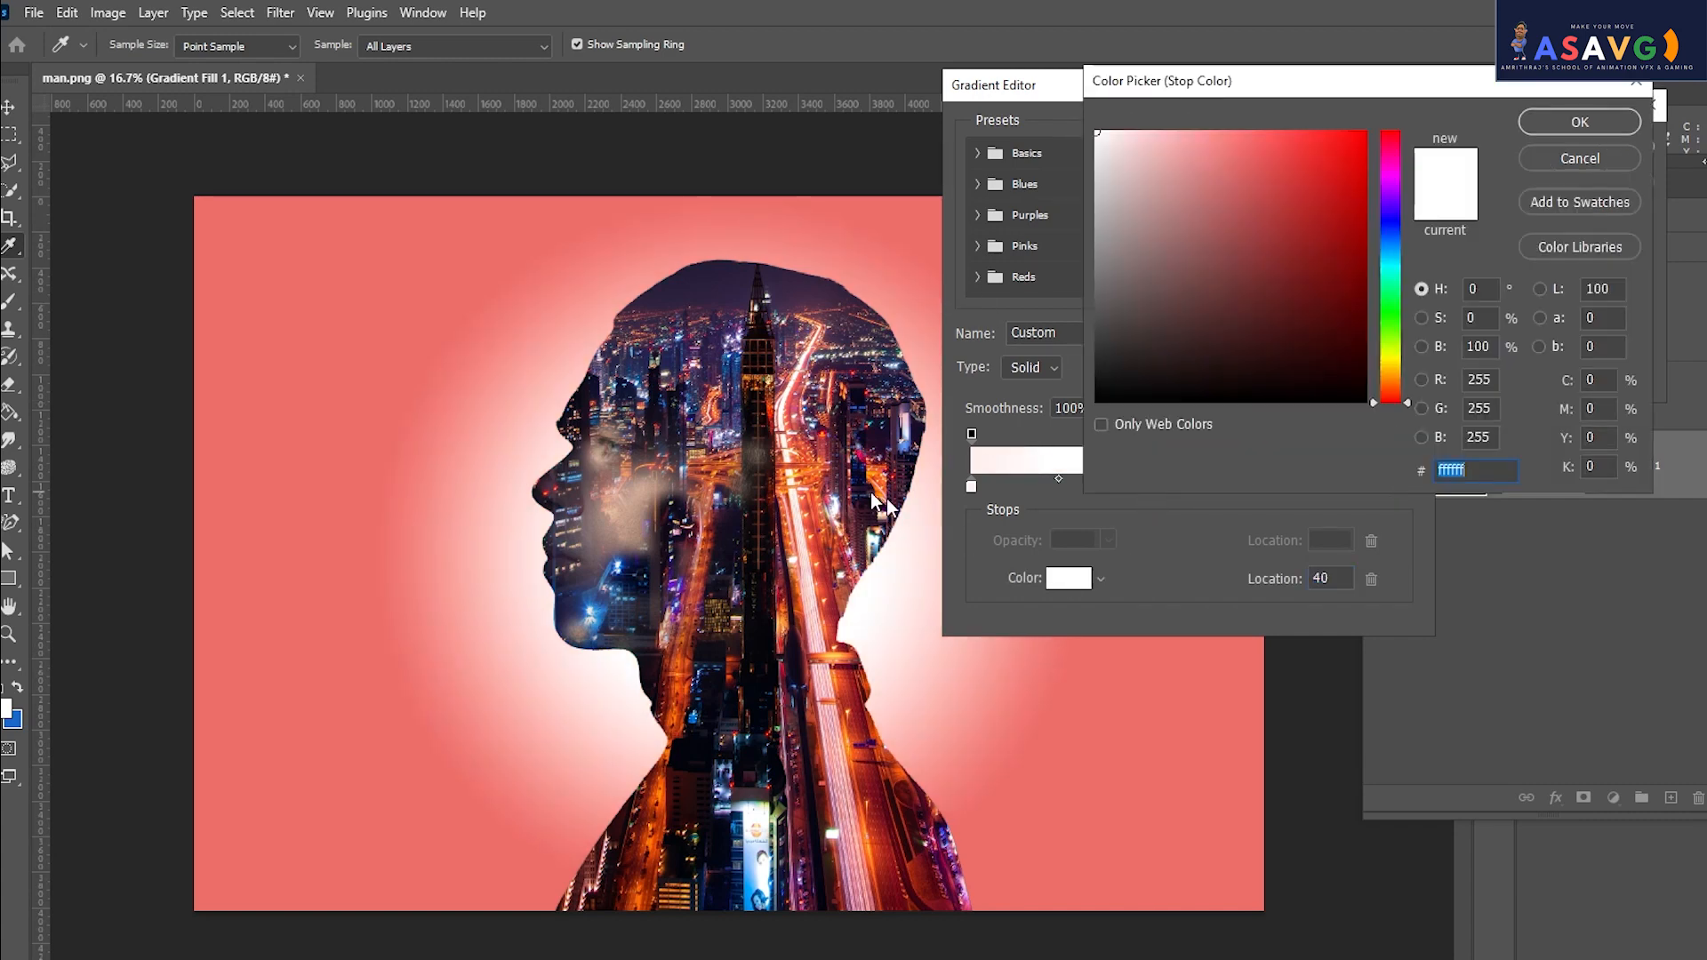
pyautogui.click(734, 360)
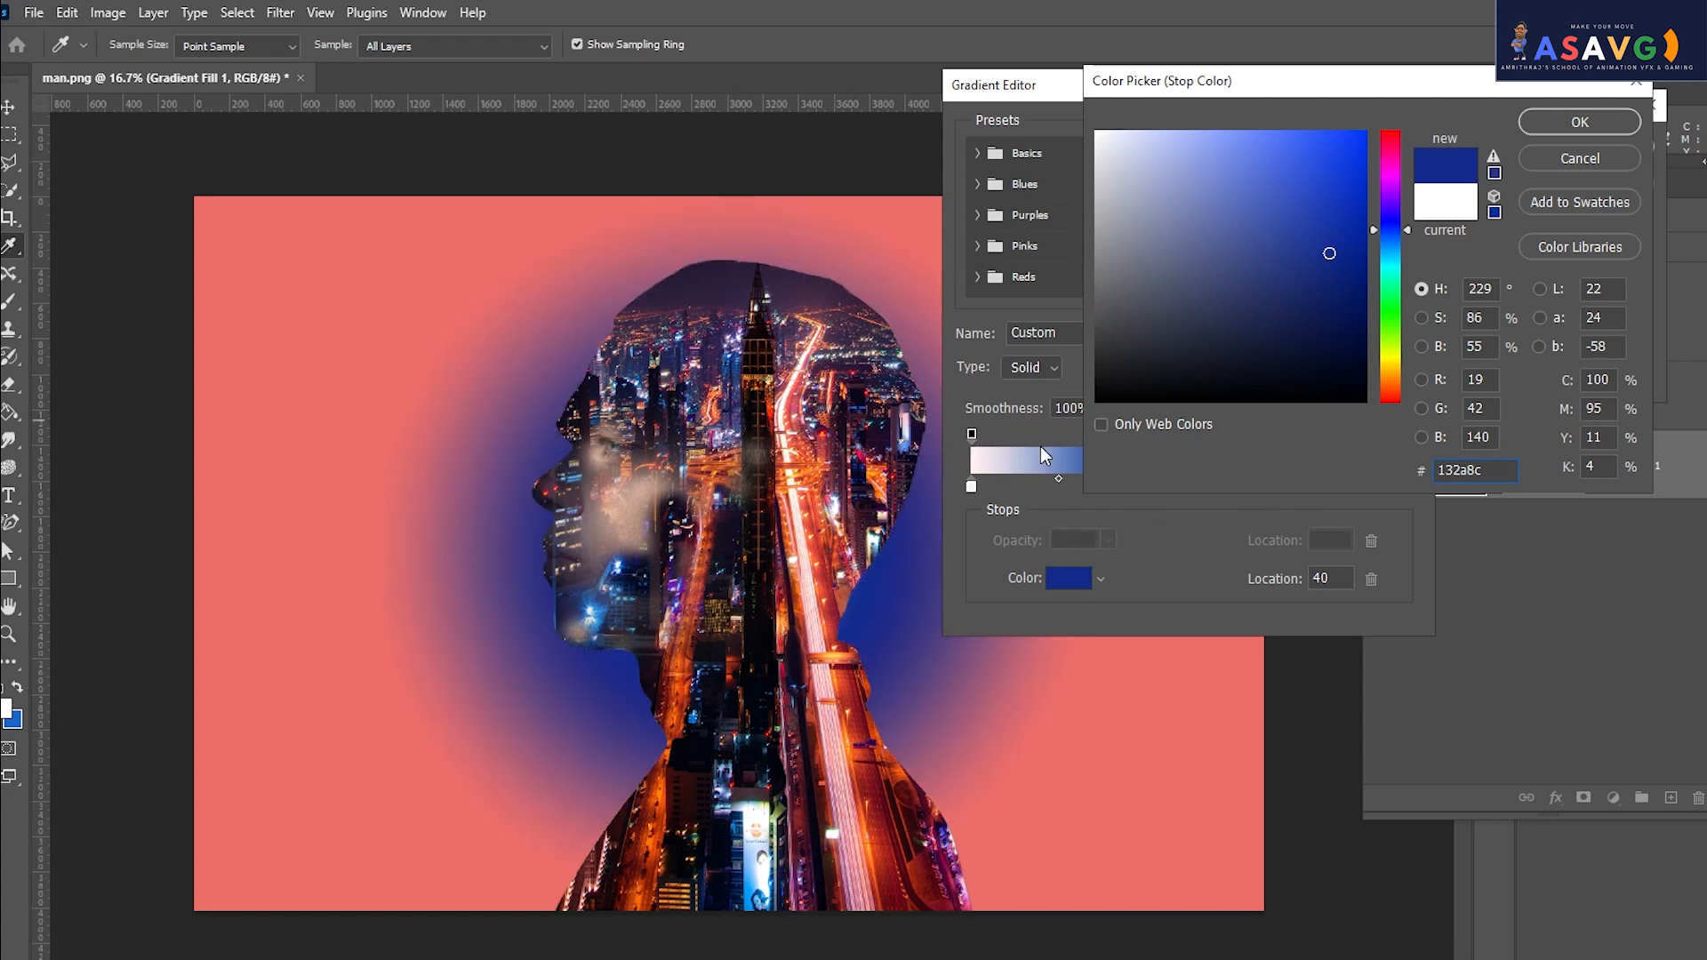
pyautogui.click(1548, 126)
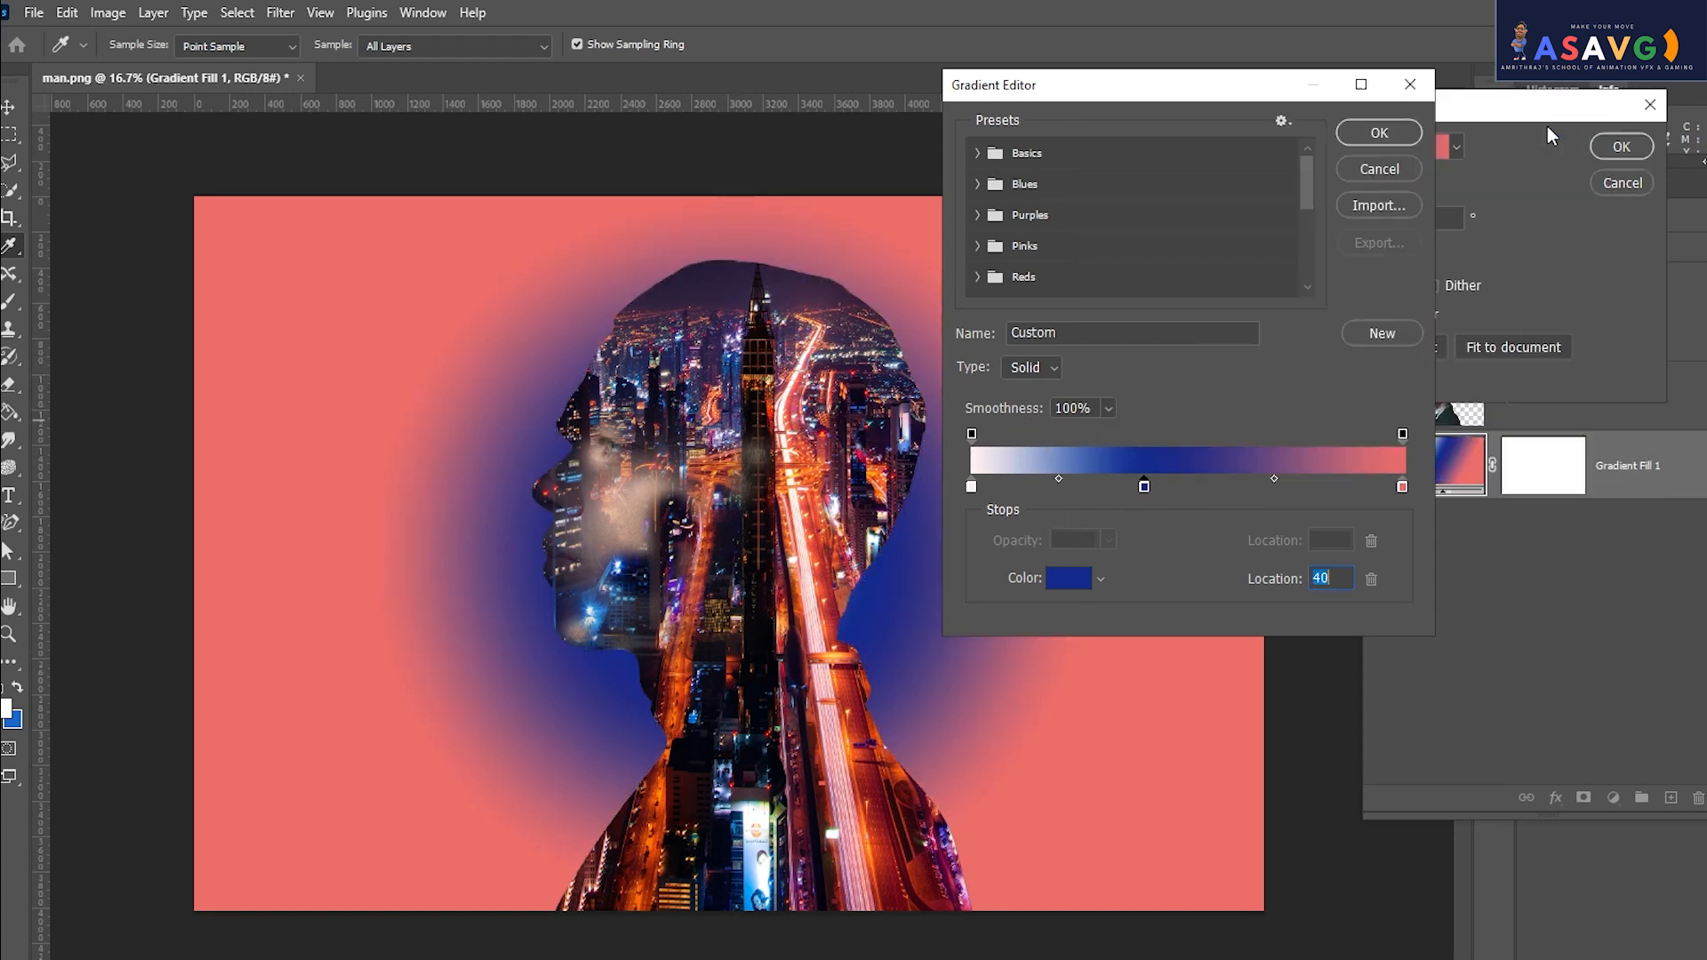
pyautogui.doubleClick(1147, 484)
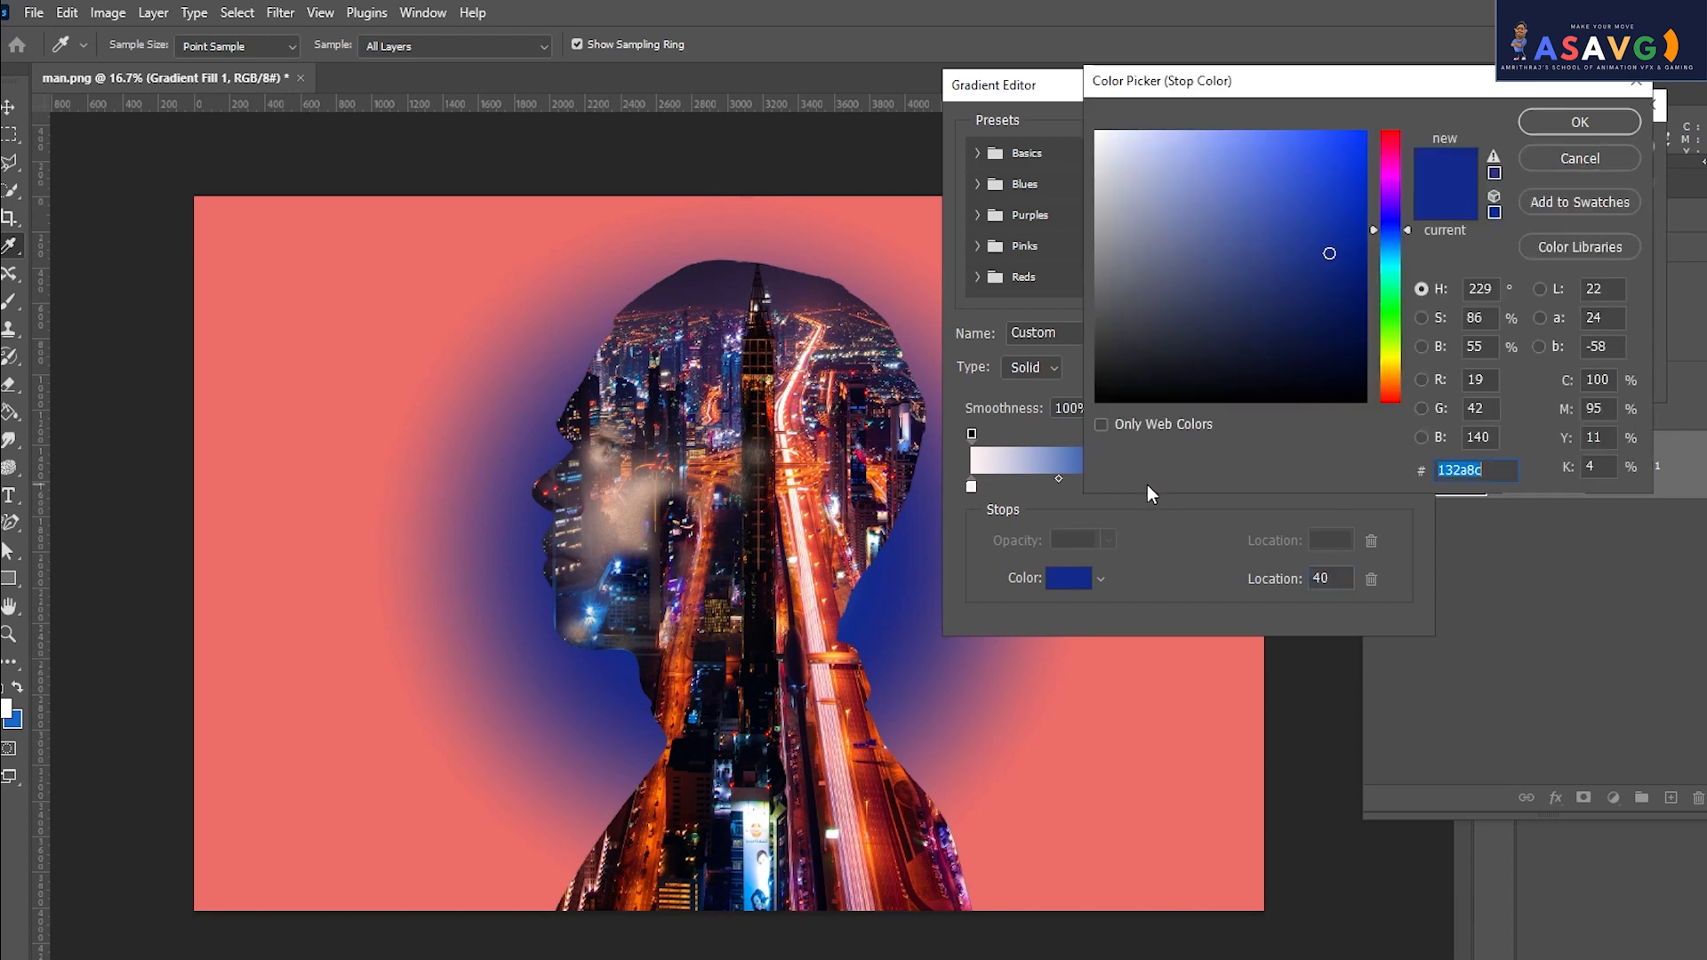
pyautogui.click(1578, 162)
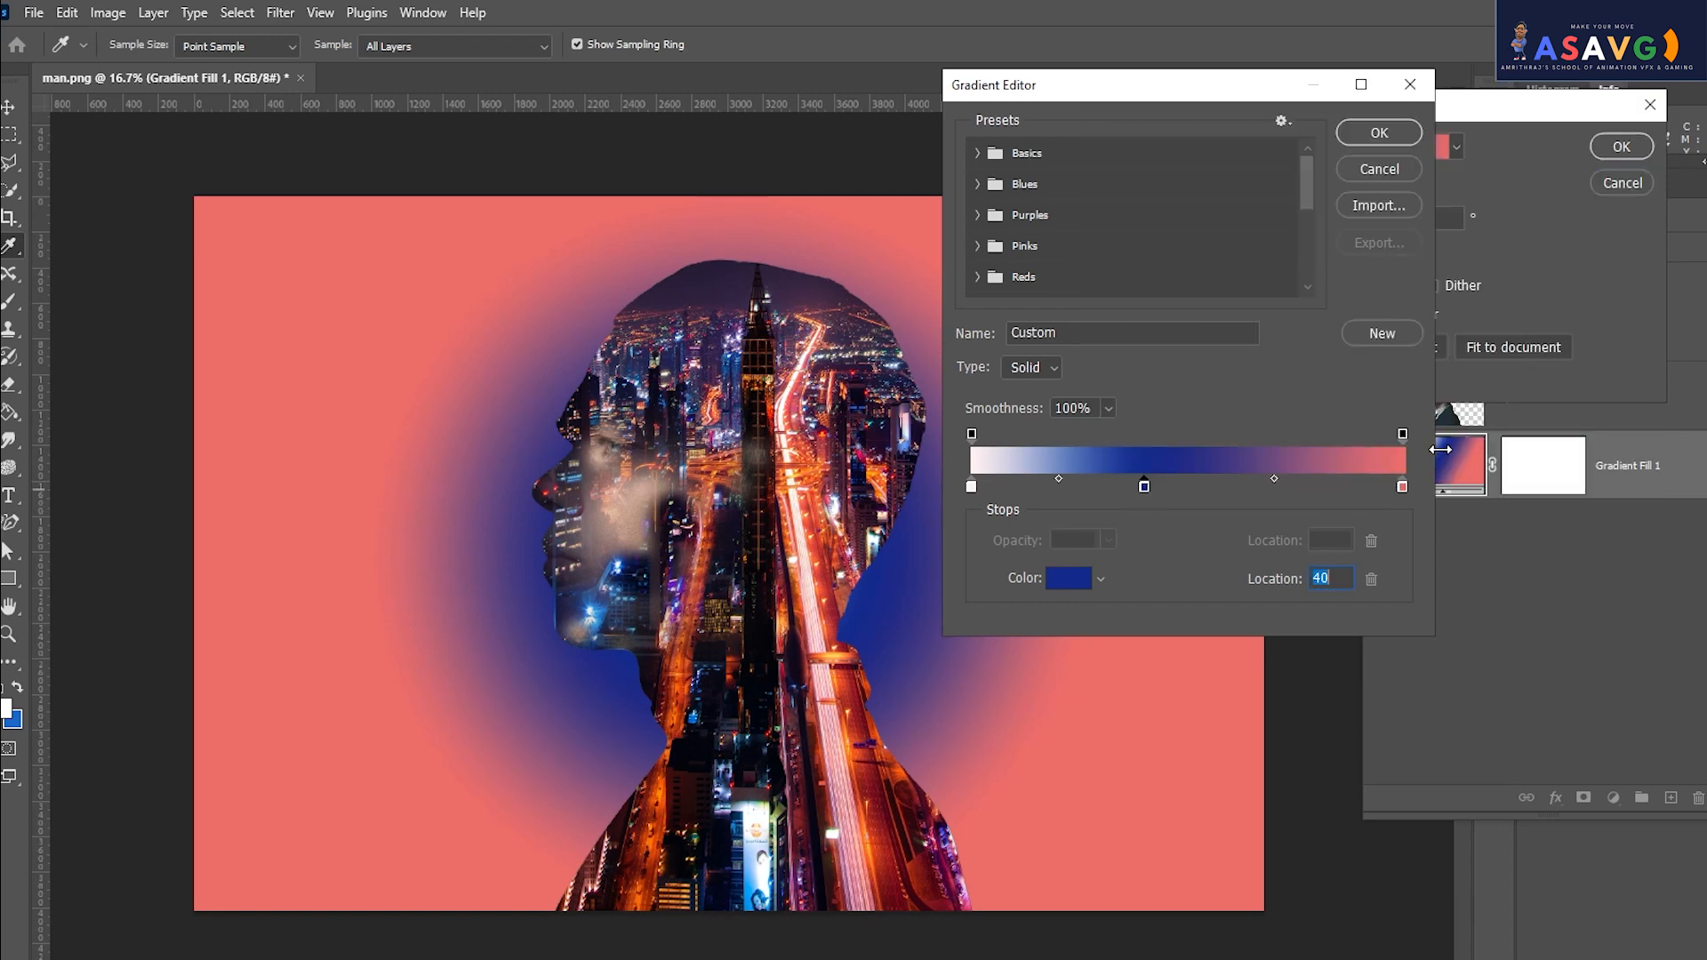
# Try lowering the opacity of the gradient's end stop and return it to 100%.
pyautogui.click(1403, 434)
pyautogui.click(1108, 539)
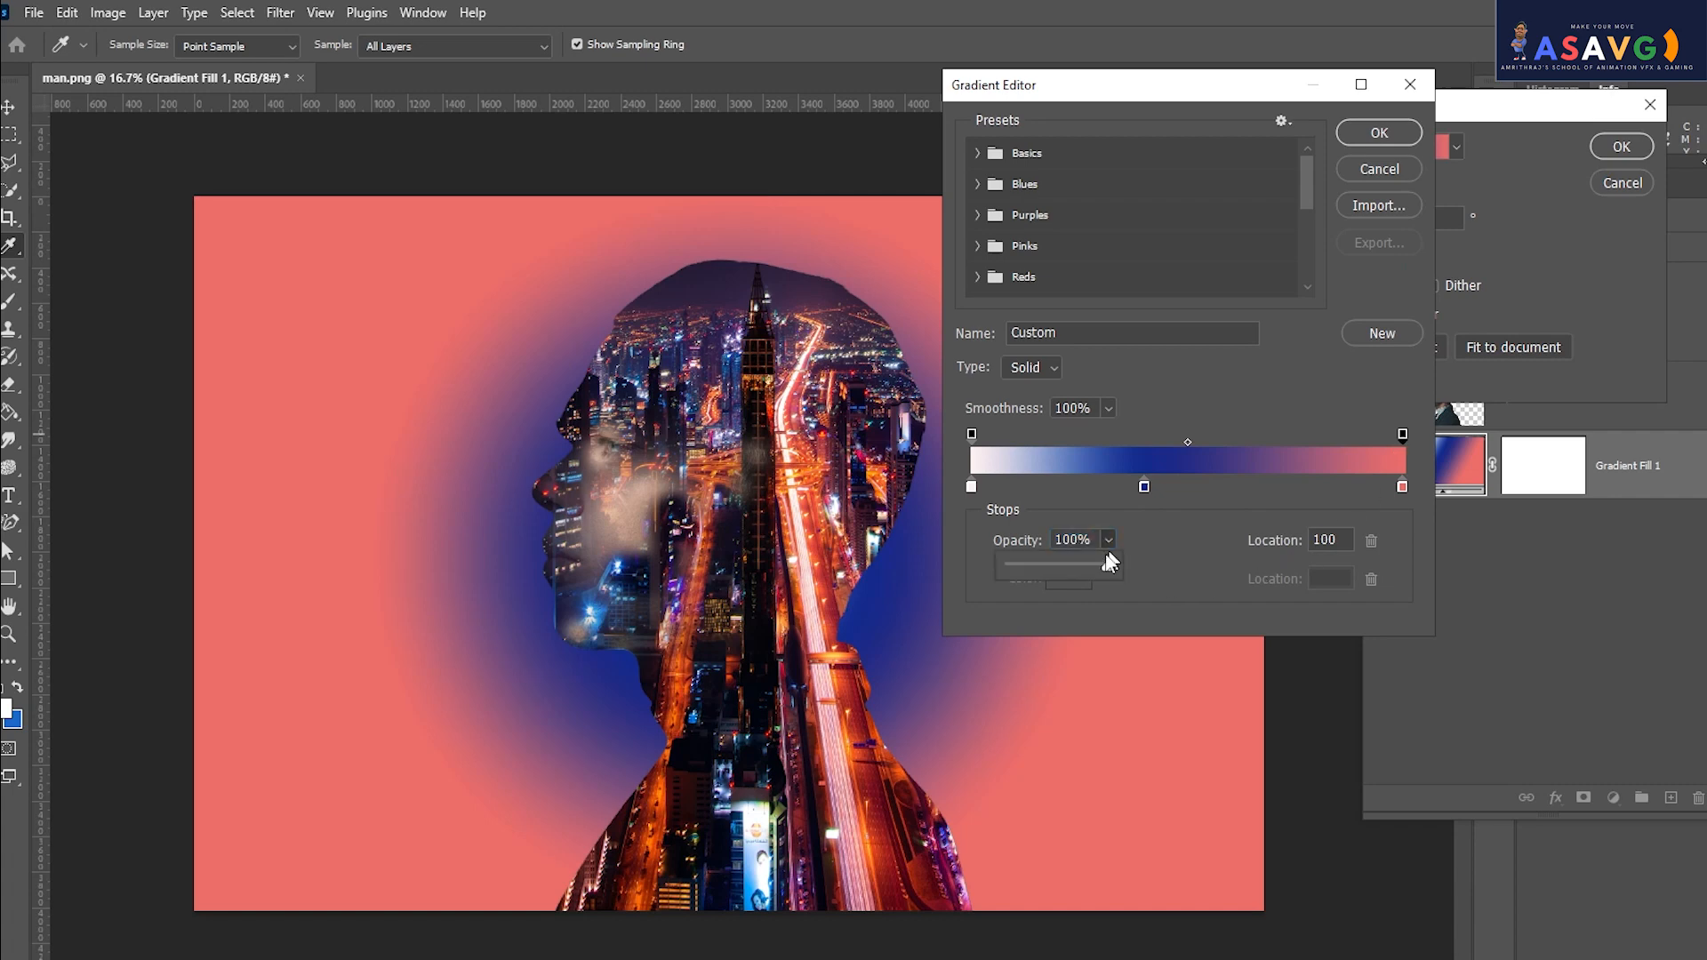
pyautogui.moveTo(1115, 564)
pyautogui.mouseDown()
pyautogui.moveTo(1082, 564)
pyautogui.moveTo(1113, 564)
pyautogui.mouseUp()
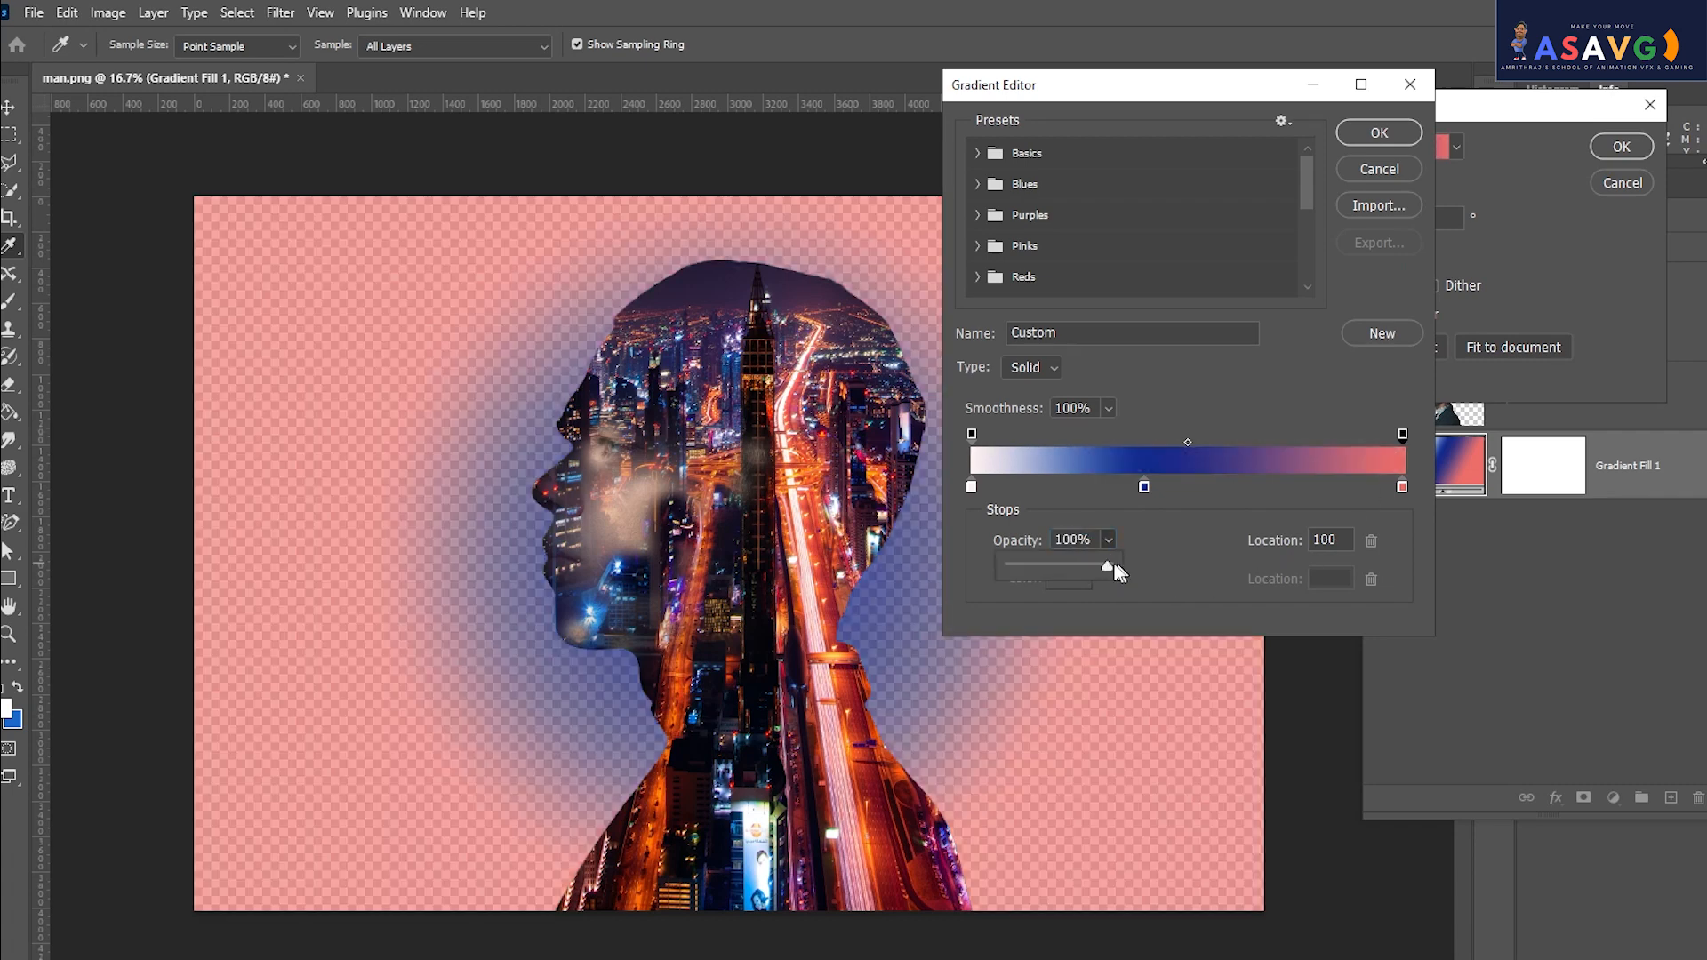
pyautogui.doubleClick(1144, 486)
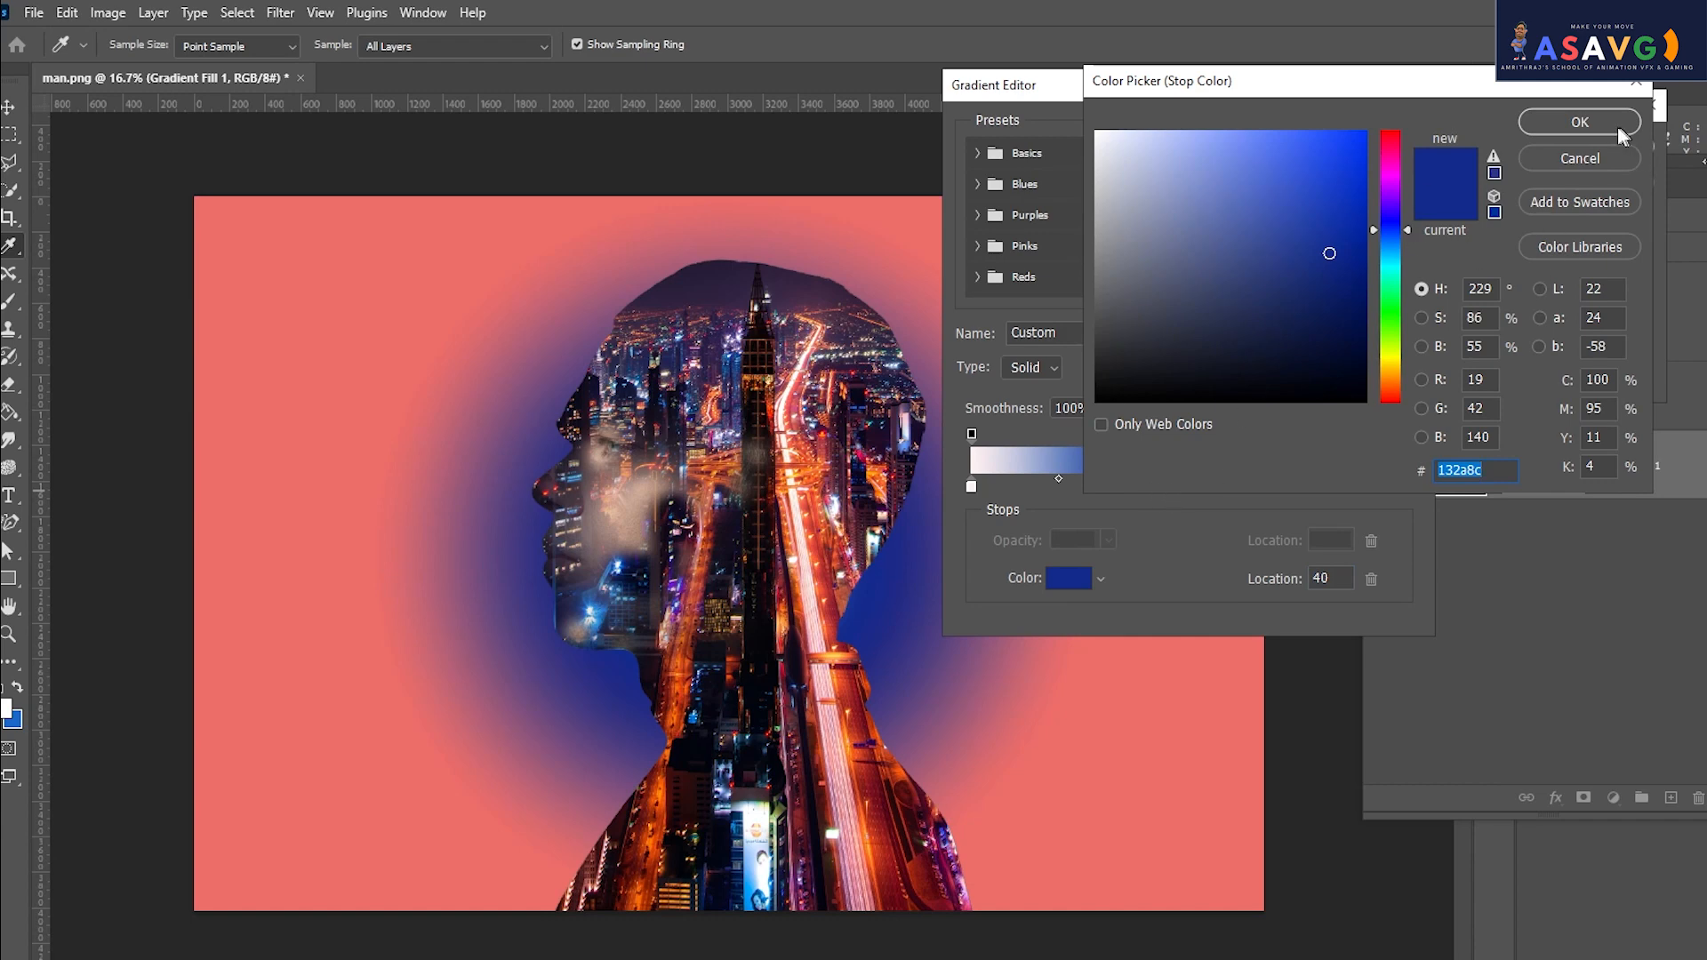
pyautogui.click(1578, 122)
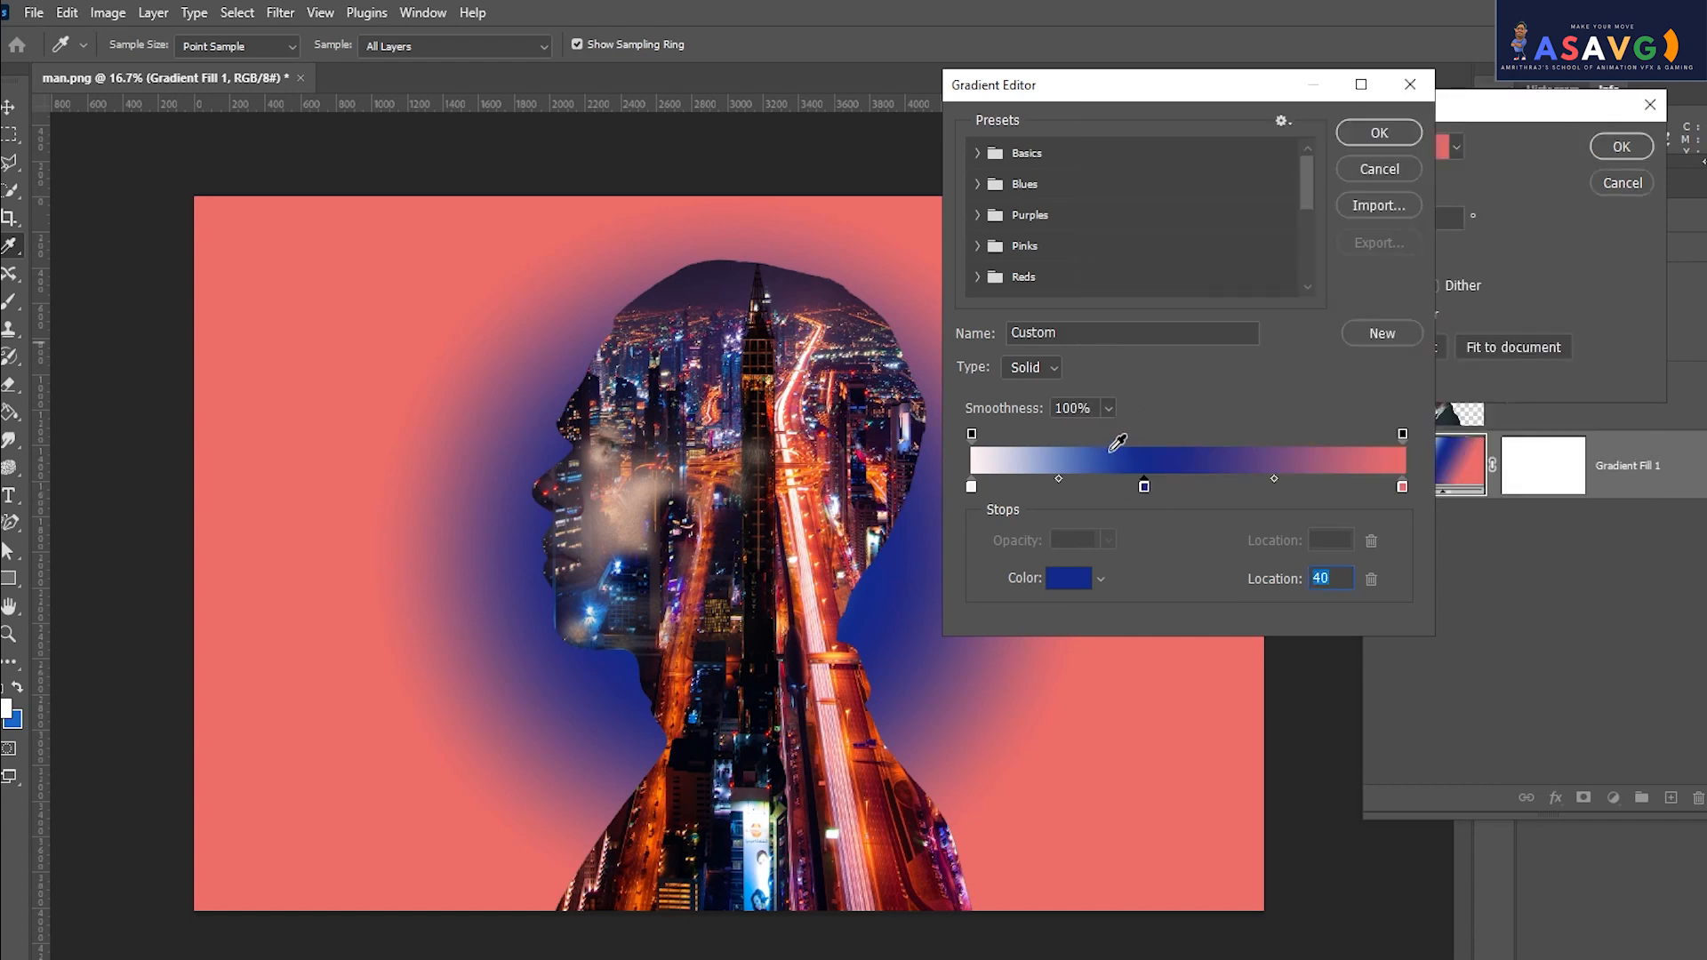
# Set the gradient's smoothness to 0% after trying values between 53% and 88%.
pyautogui.click(1109, 408)
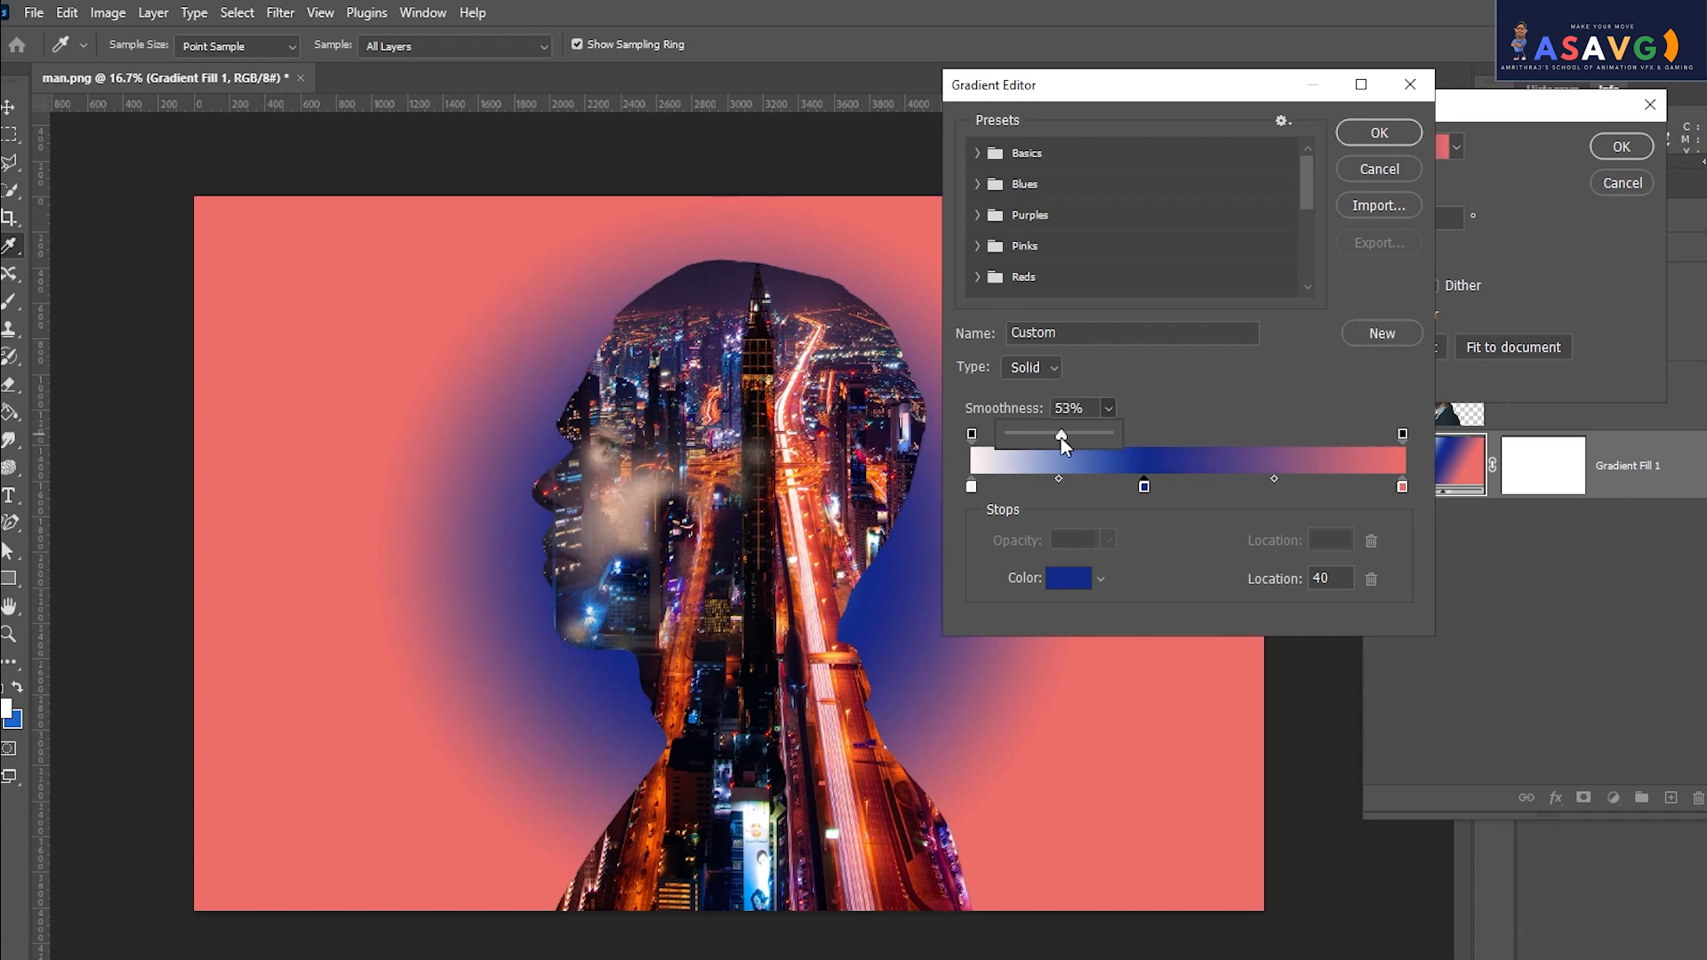
pyautogui.moveTo(1060, 438); pyautogui.dragTo(1095, 436)
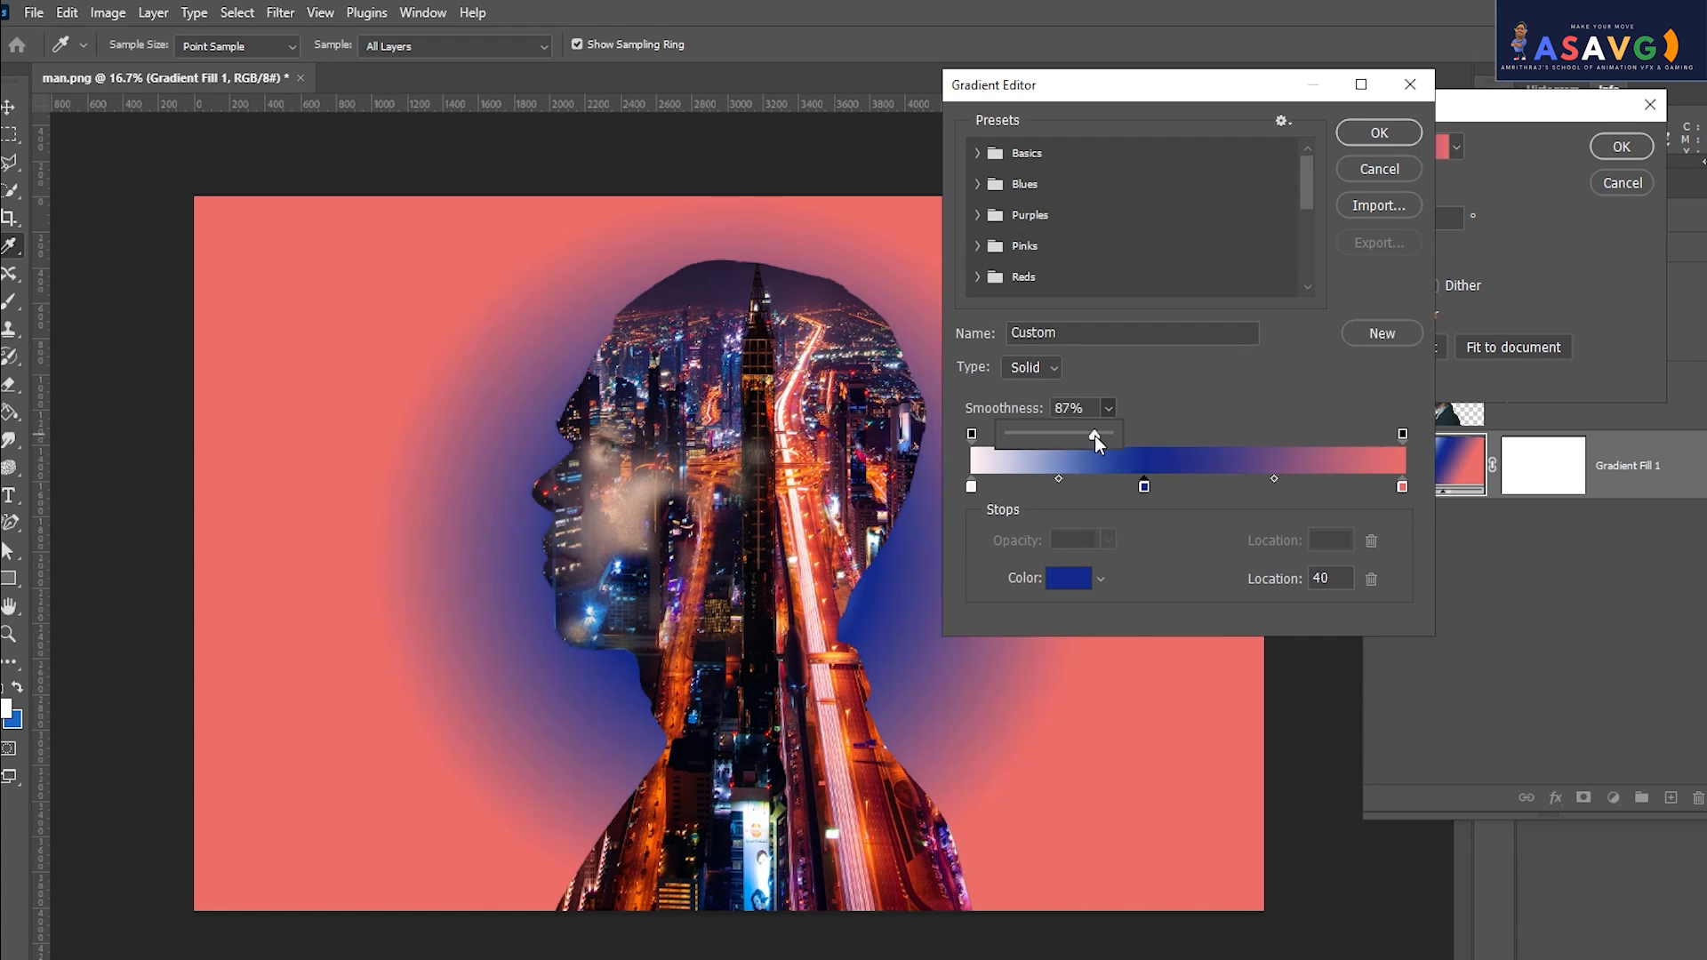
pyautogui.click(1044, 366)
pyautogui.click(1175, 363)
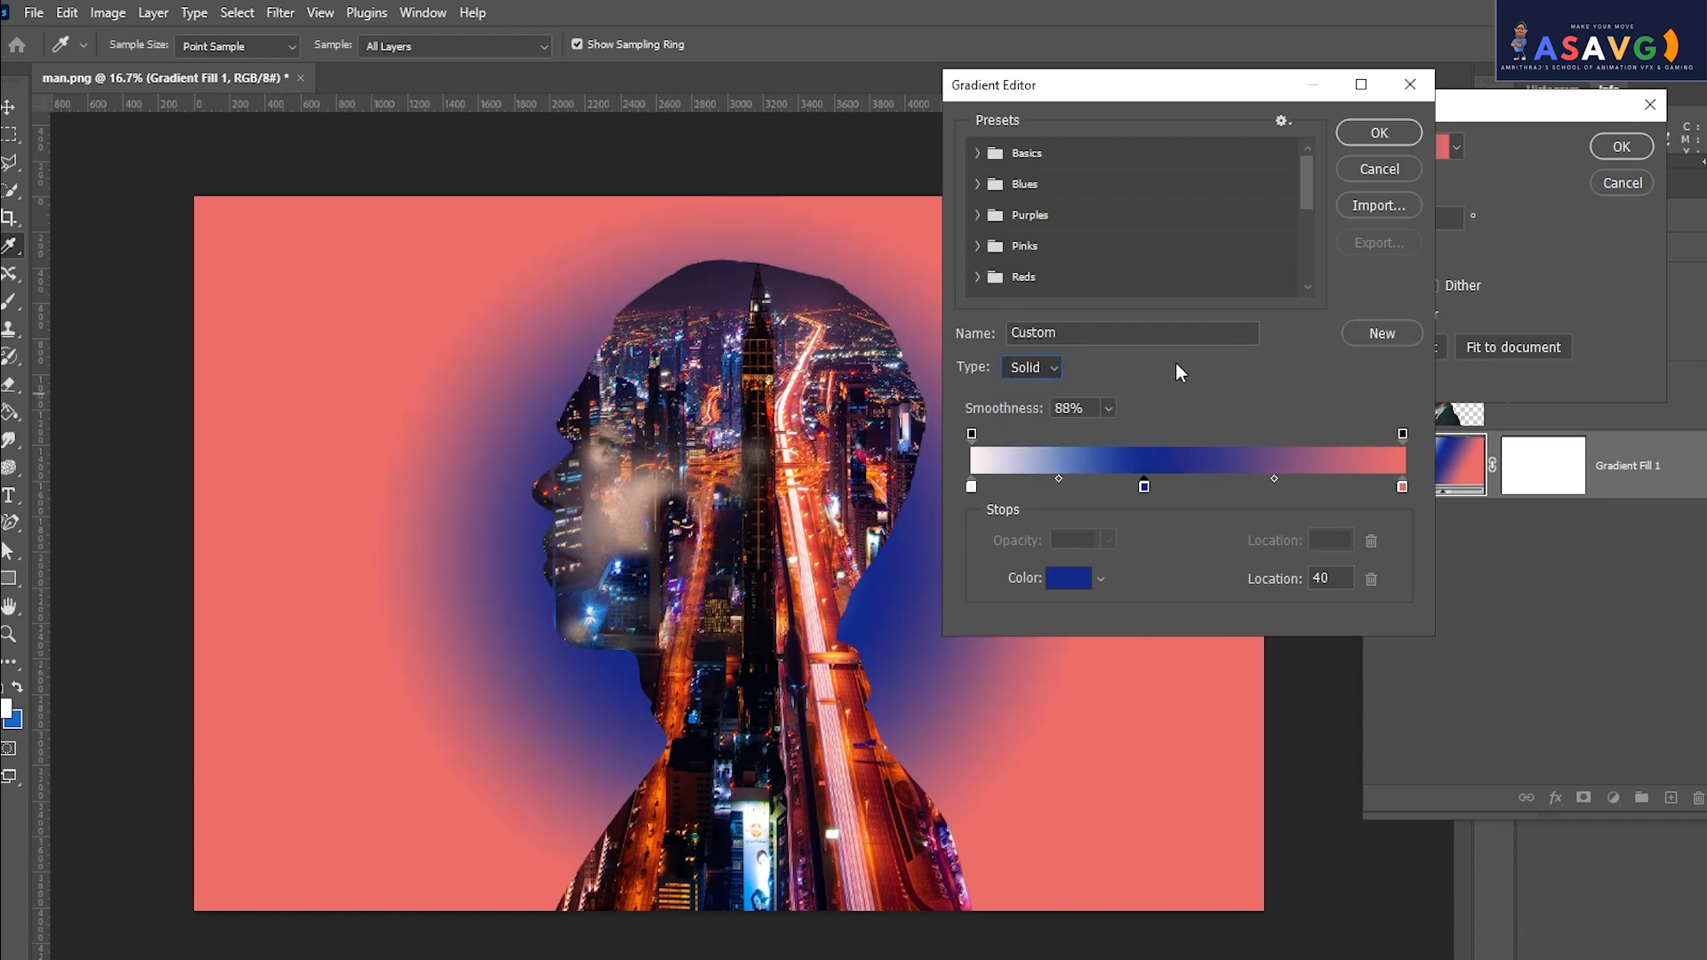
pyautogui.click(1108, 410)
pyautogui.moveTo(1110, 435); pyautogui.dragTo(1022, 439)
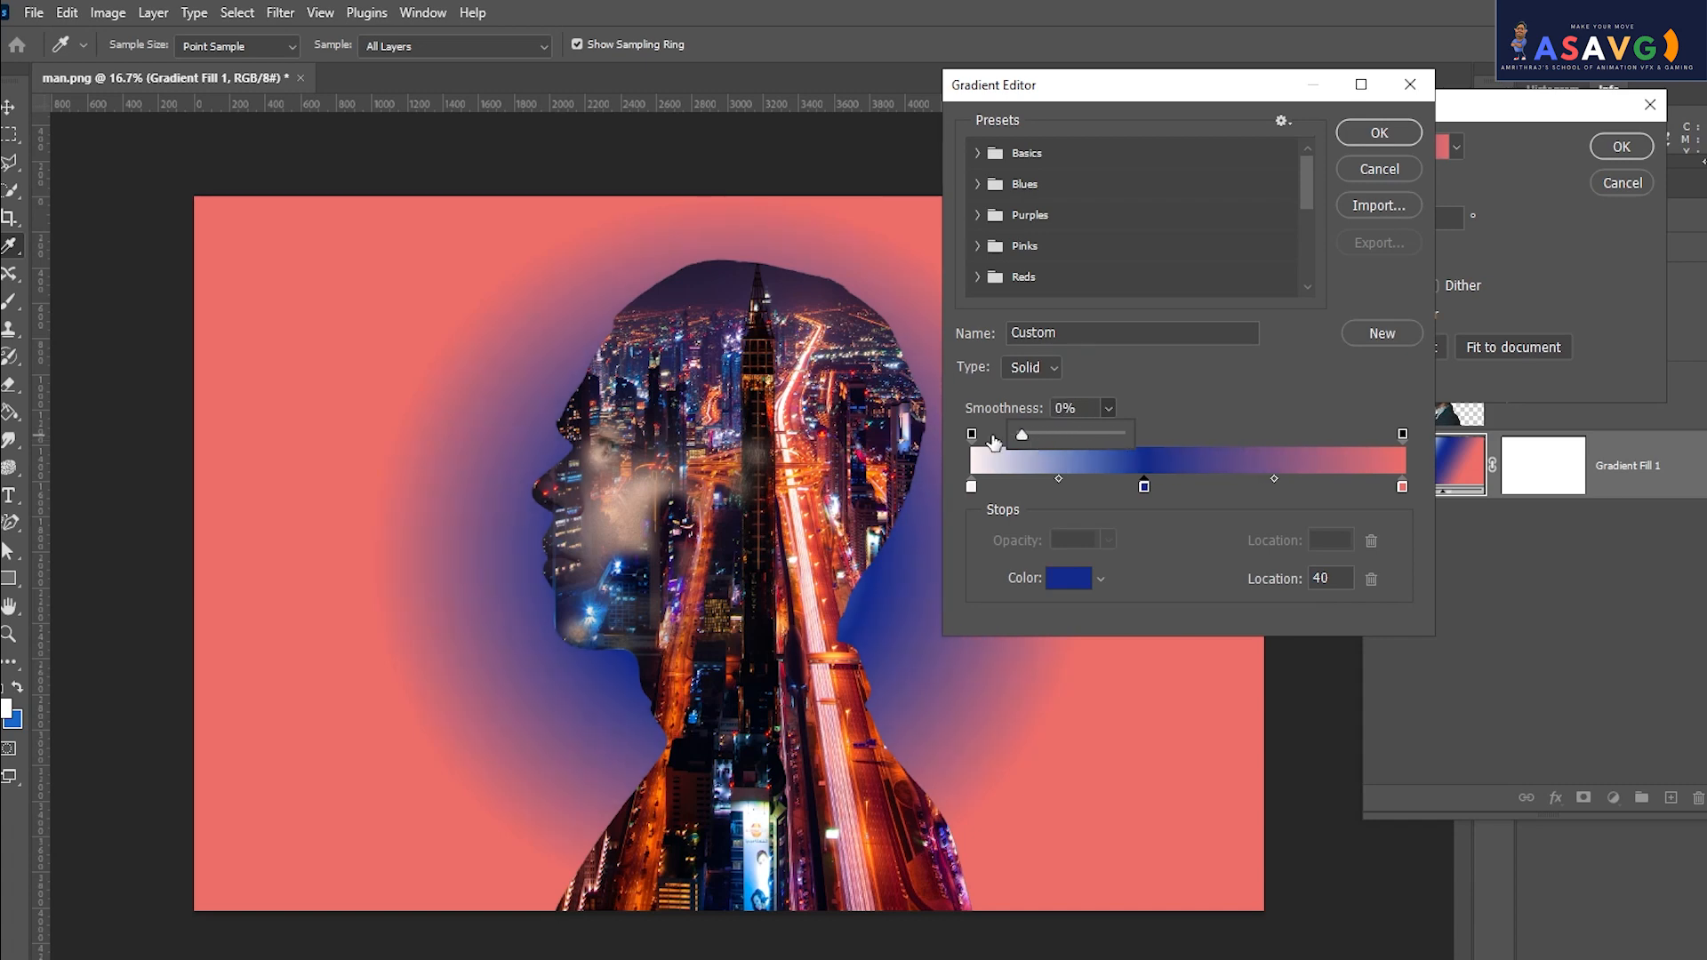
pyautogui.click(1240, 365)
# Try the Noise gradient type and switch back to Solid.
pyautogui.click(1042, 406)
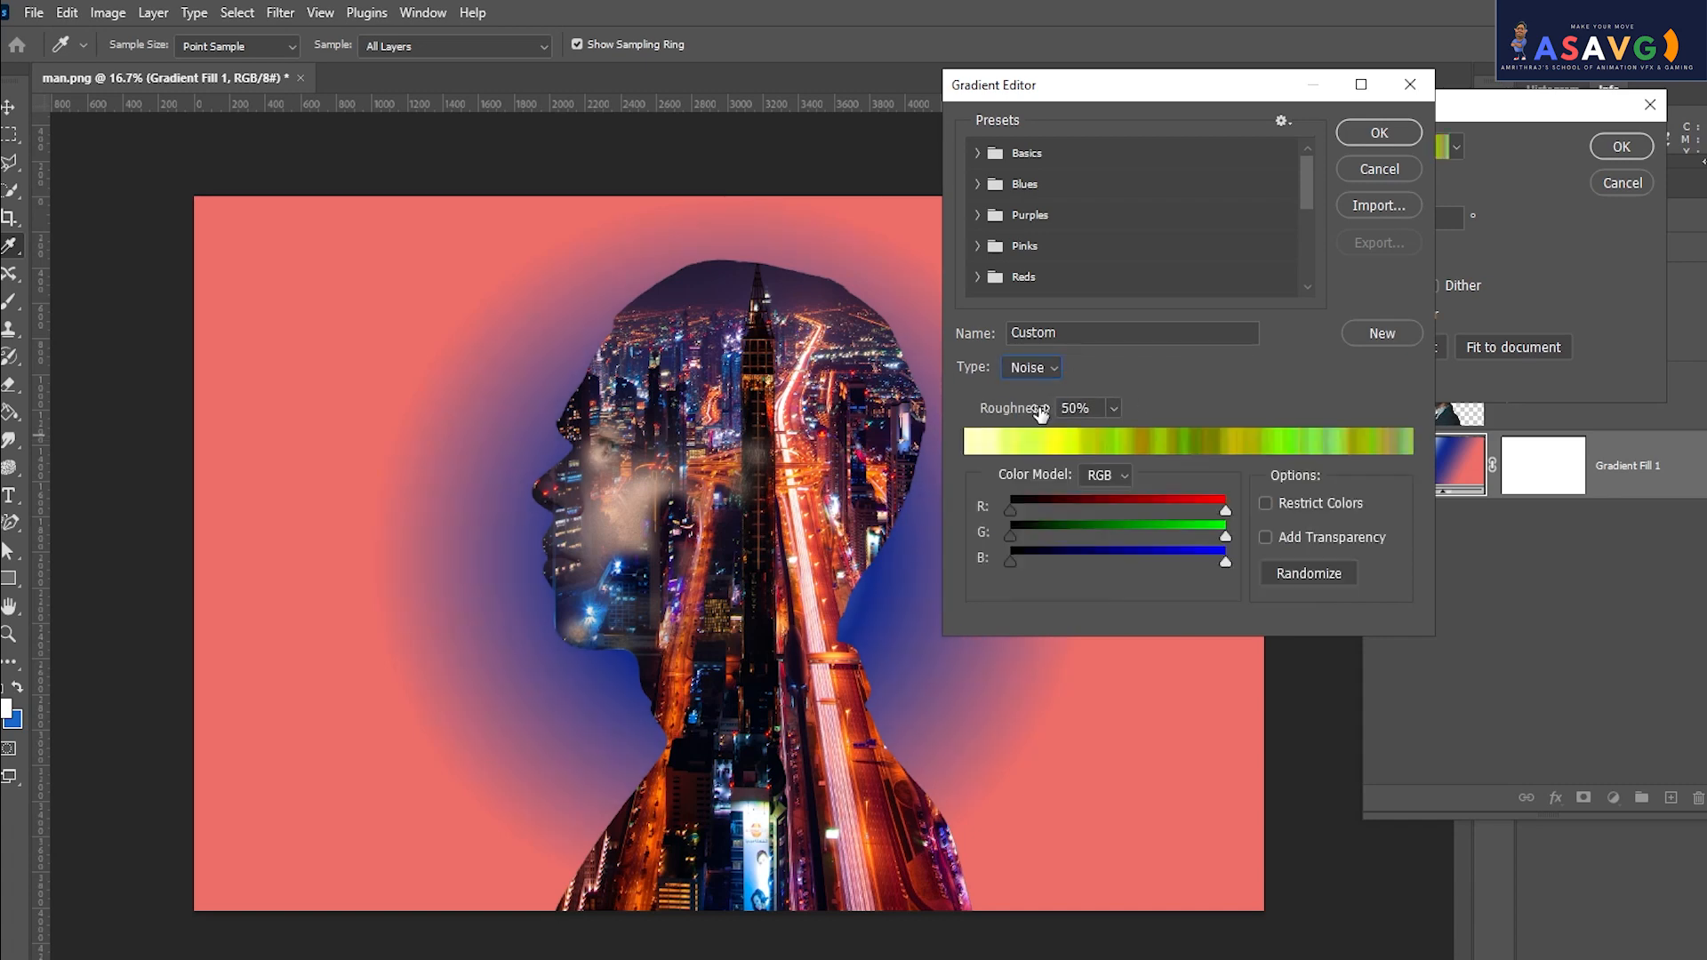
pyautogui.click(1053, 370)
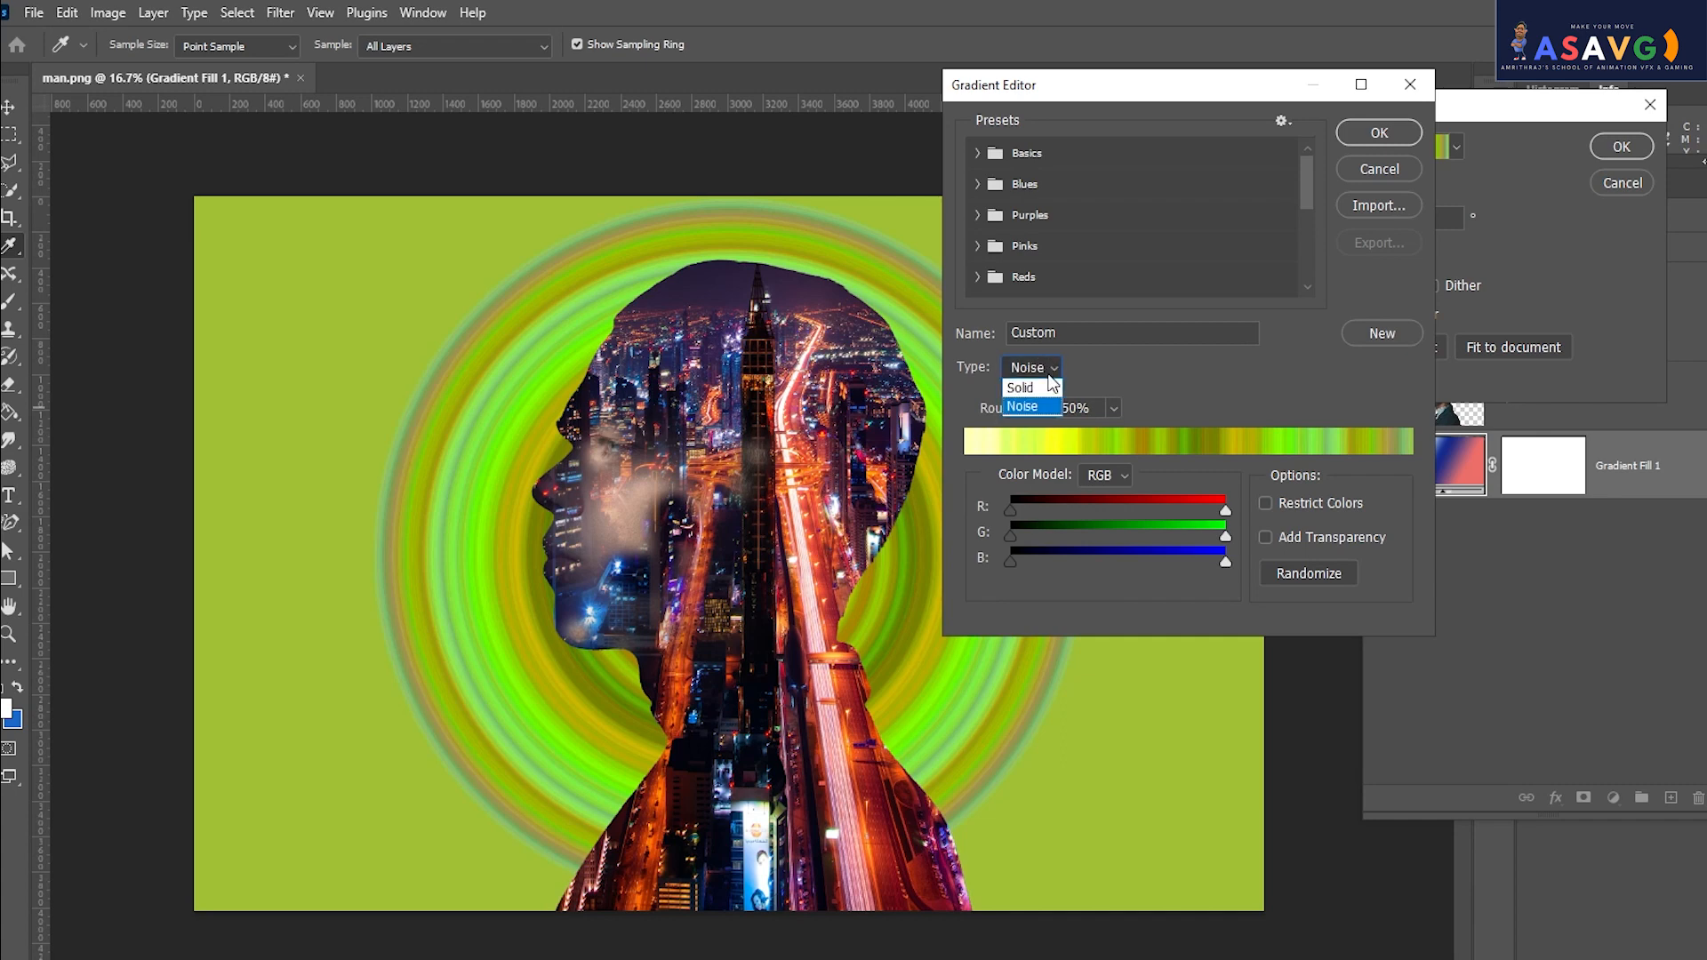
pyautogui.click(1047, 373)
pyautogui.click(1047, 373)
pyautogui.click(1035, 390)
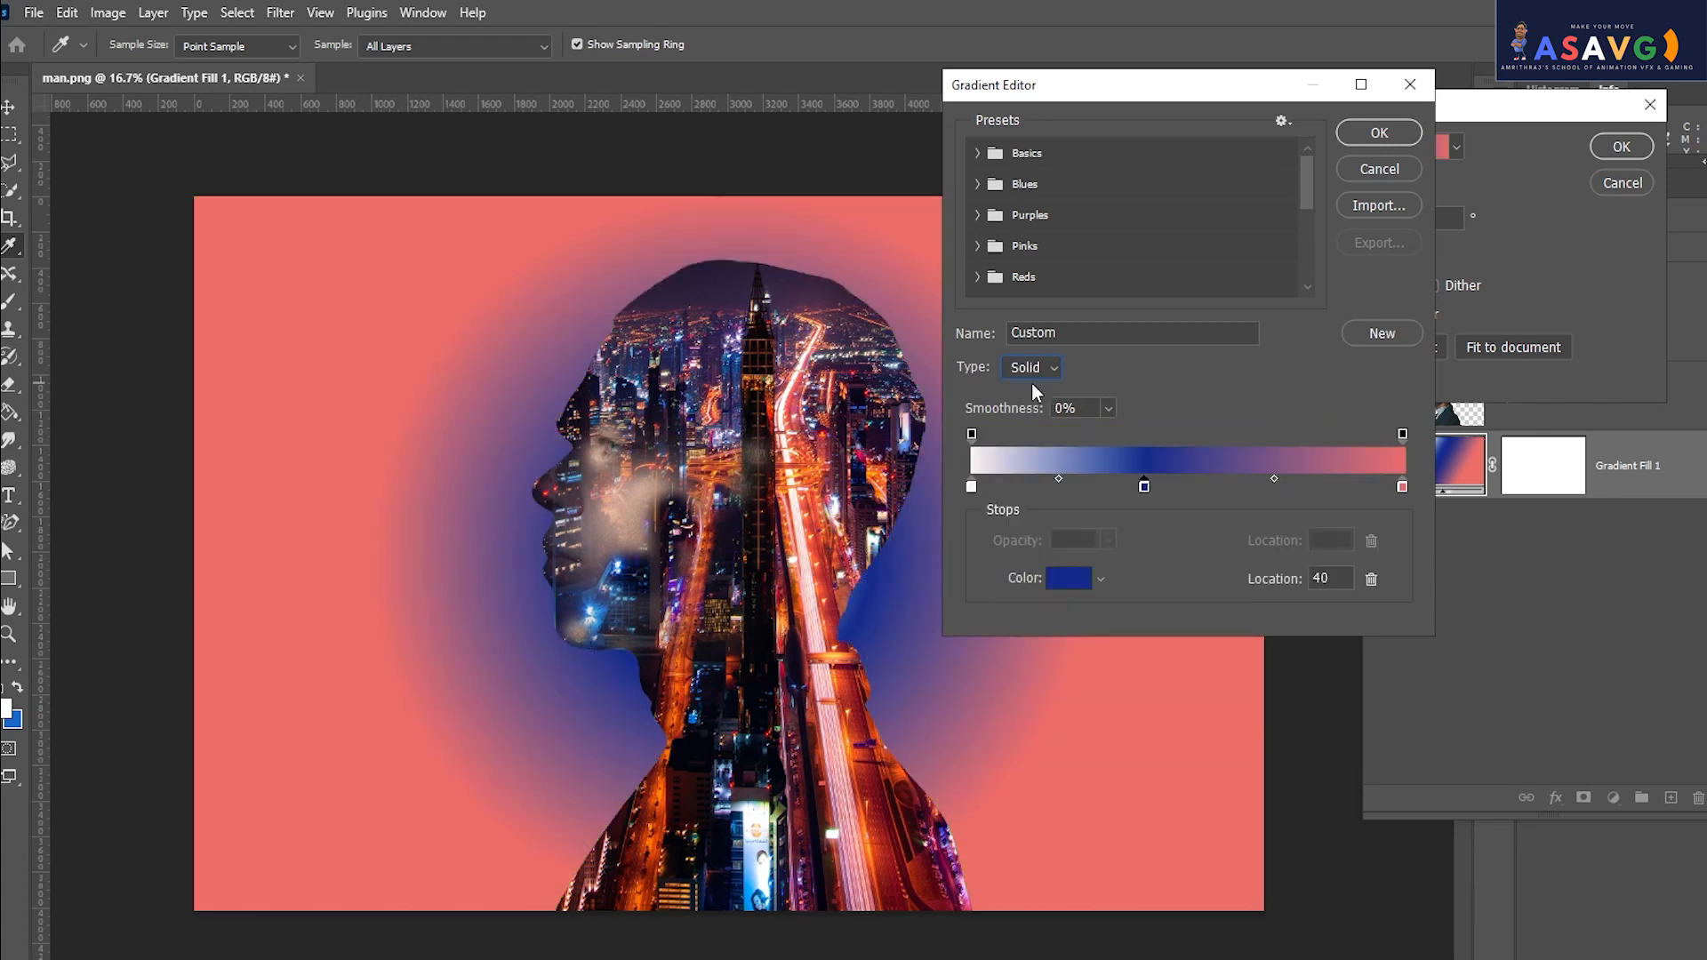
# Place blue color stops at location 14 and near the gradient's middle, and recolor the one at 14 light grey.
pyautogui.moveTo(1144, 488); pyautogui.dragTo(1031, 488)
pyautogui.click(1157, 487)
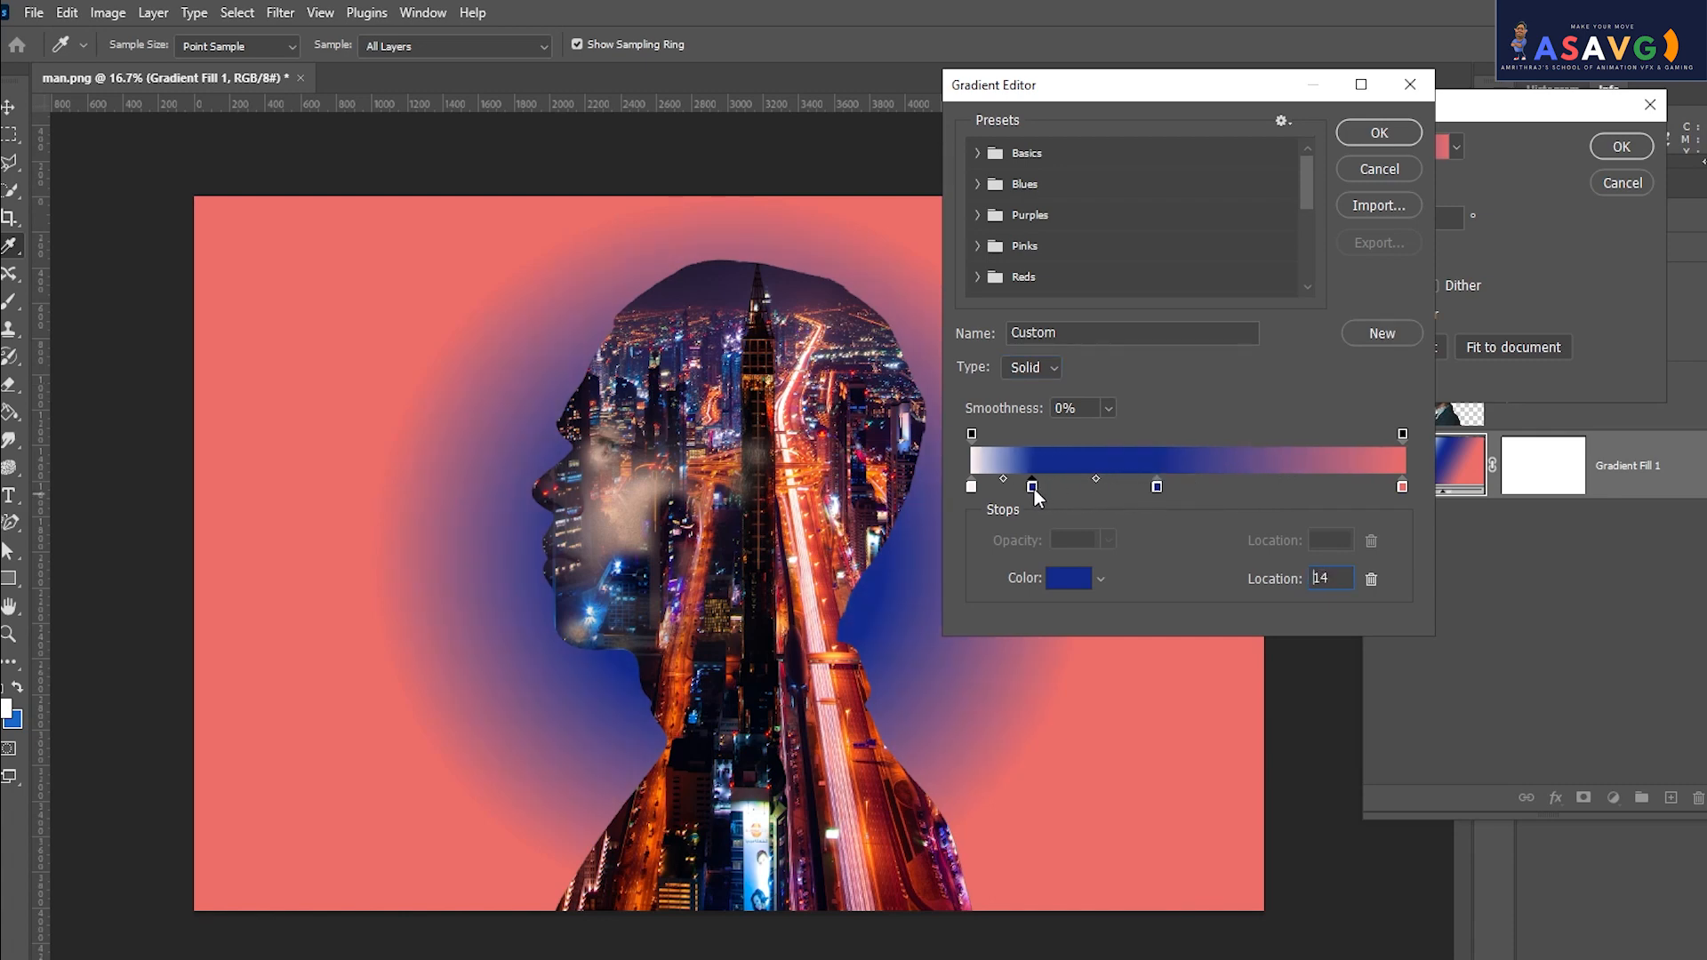
pyautogui.click(1058, 582)
pyautogui.moveTo(1154, 246); pyautogui.dragTo(1101, 182)
pyautogui.click(1574, 121)
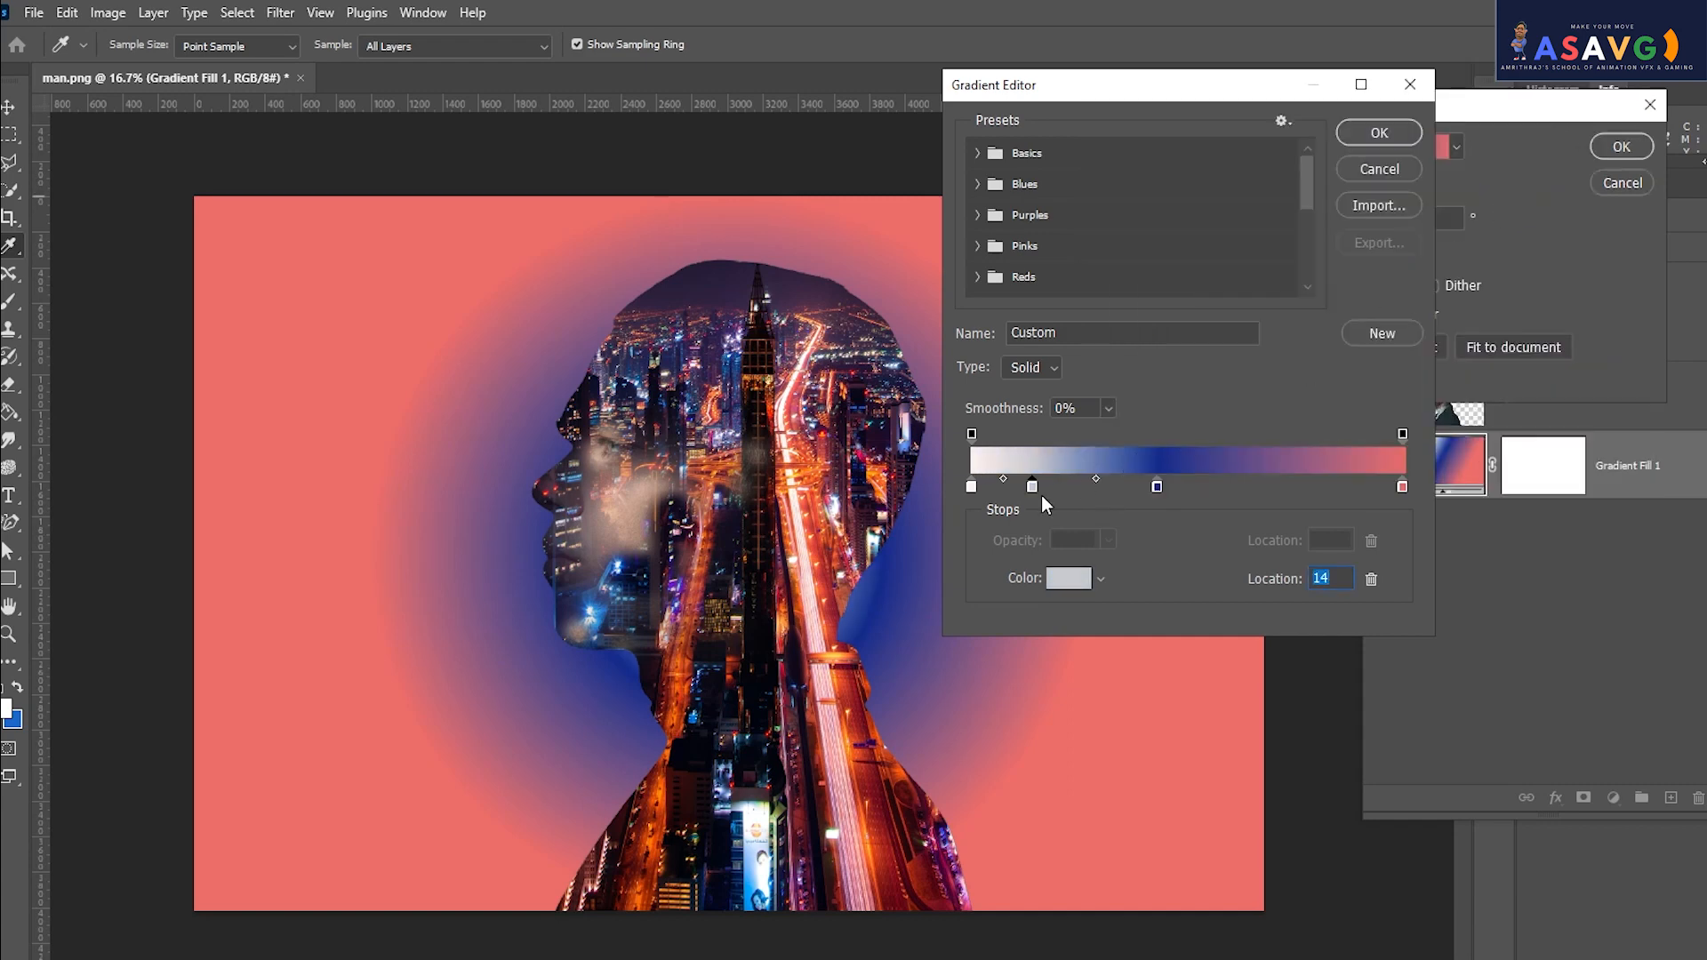
# Add a light grey stop beyond the blue one, move the blue stop to 52 recolored fc5a45 from the city, and apply the fill.
pyautogui.moveTo(1174, 488); pyautogui.dragTo(1280, 488)
pyautogui.moveTo(1160, 487); pyautogui.dragTo(1199, 488)
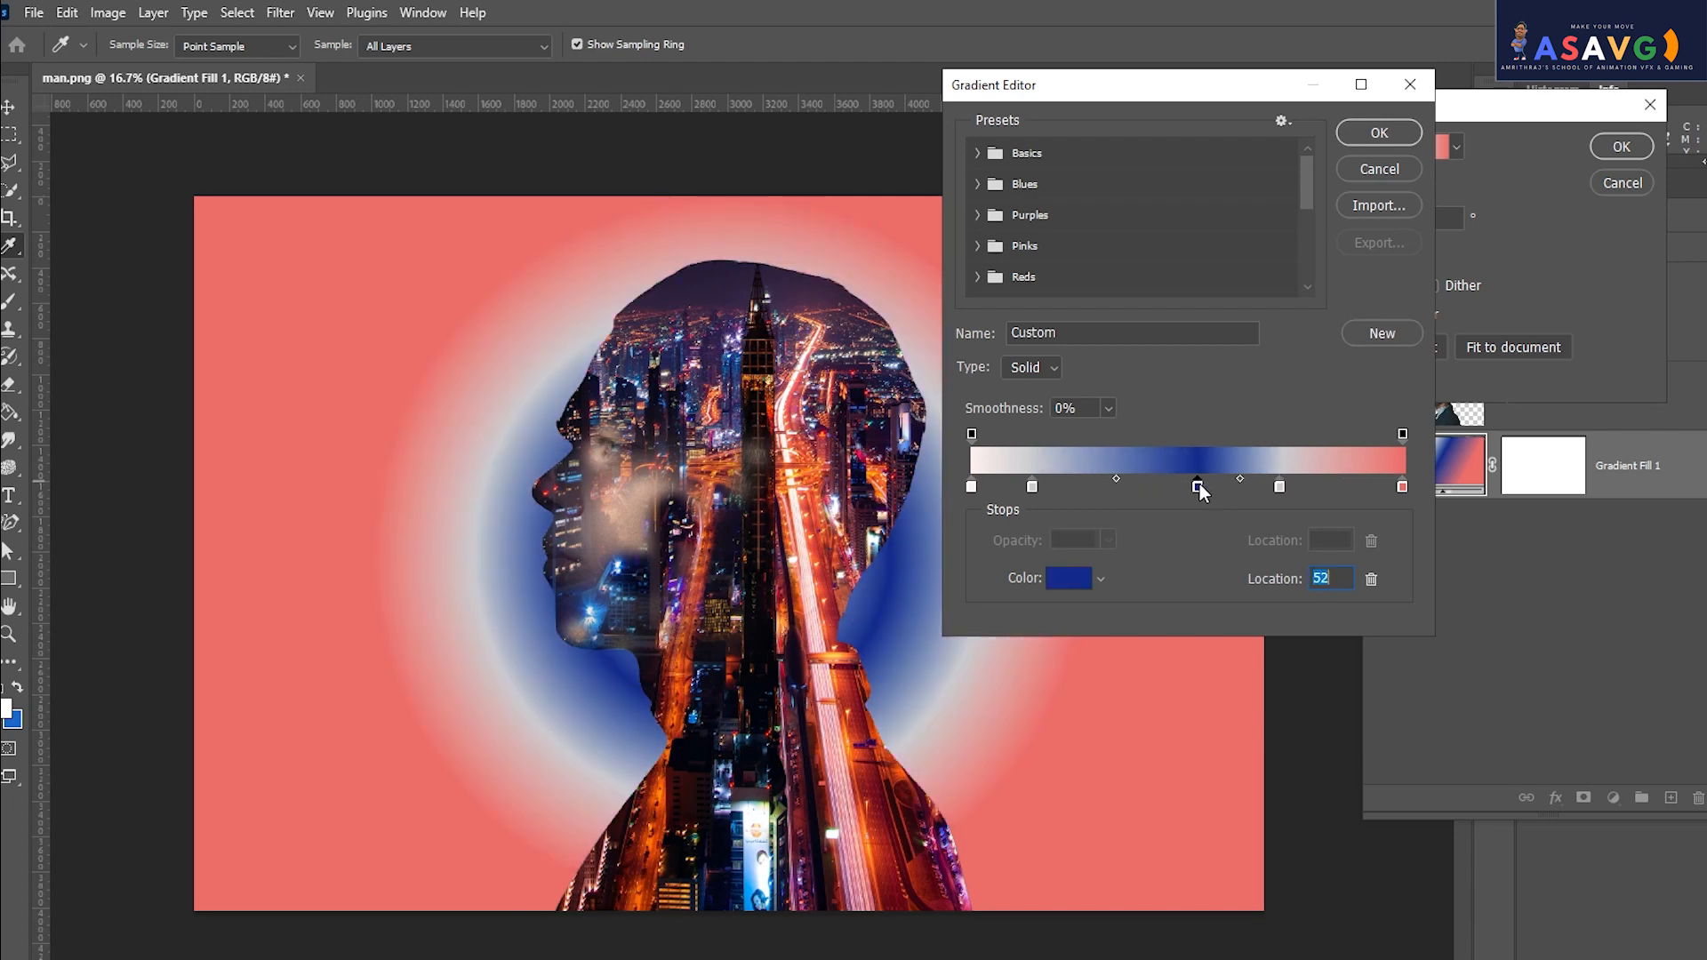
pyautogui.click(1069, 578)
pyautogui.click(822, 542)
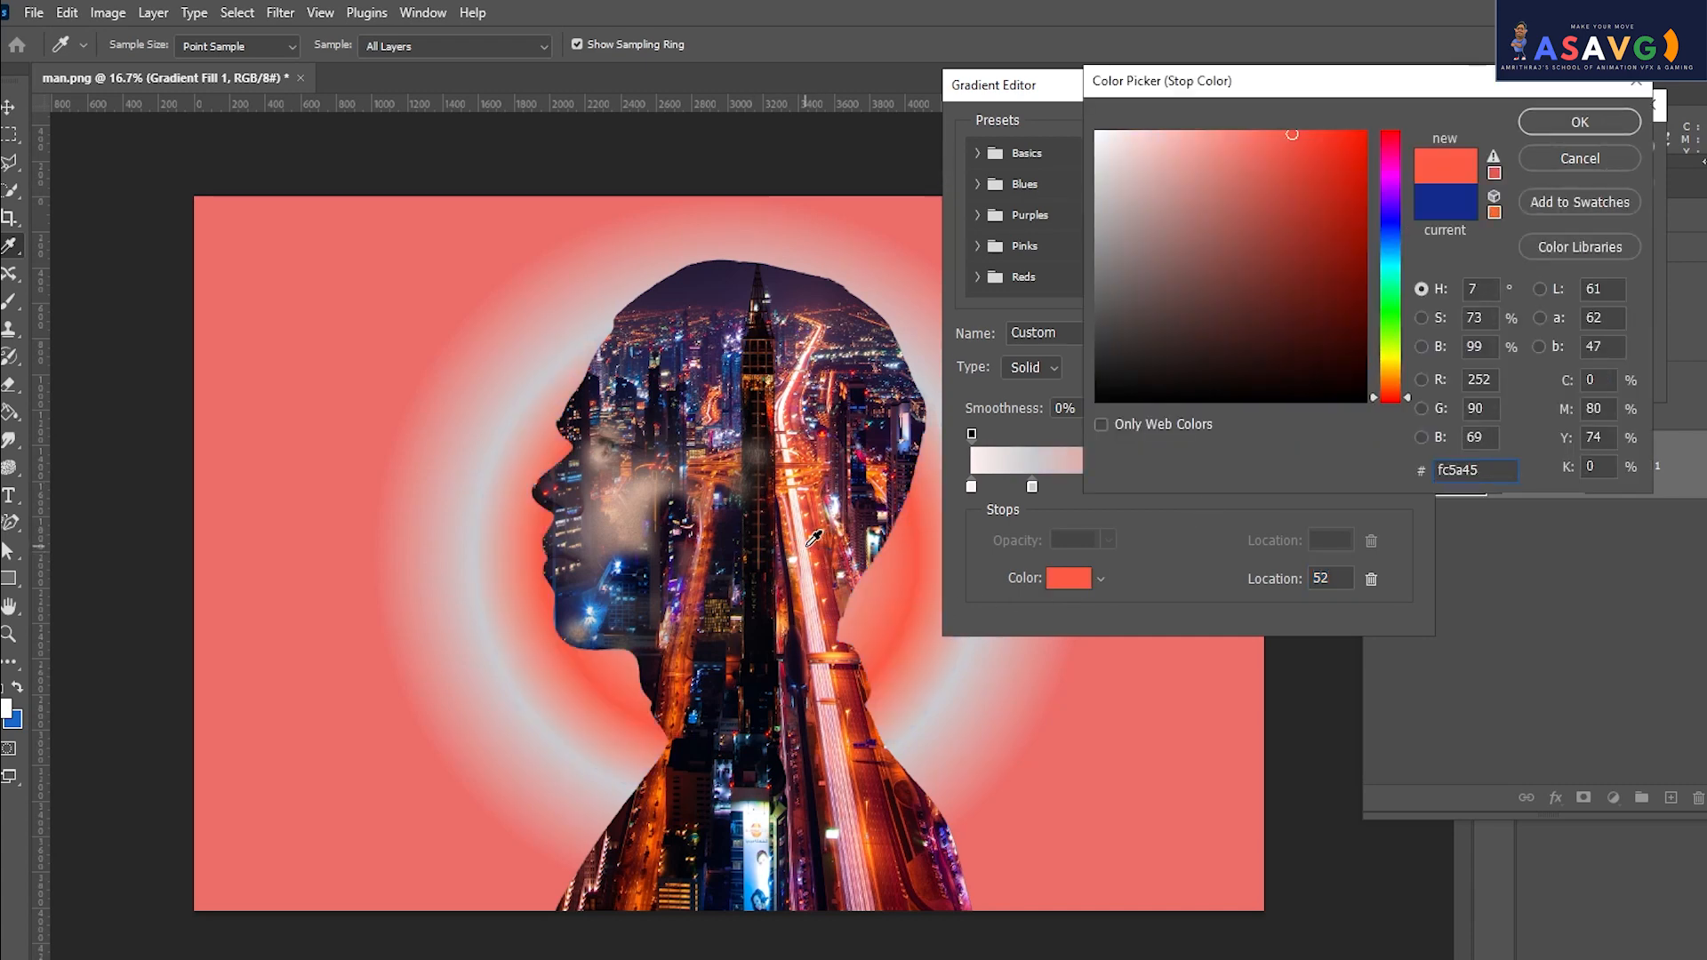
pyautogui.click(1565, 125)
pyautogui.click(1379, 133)
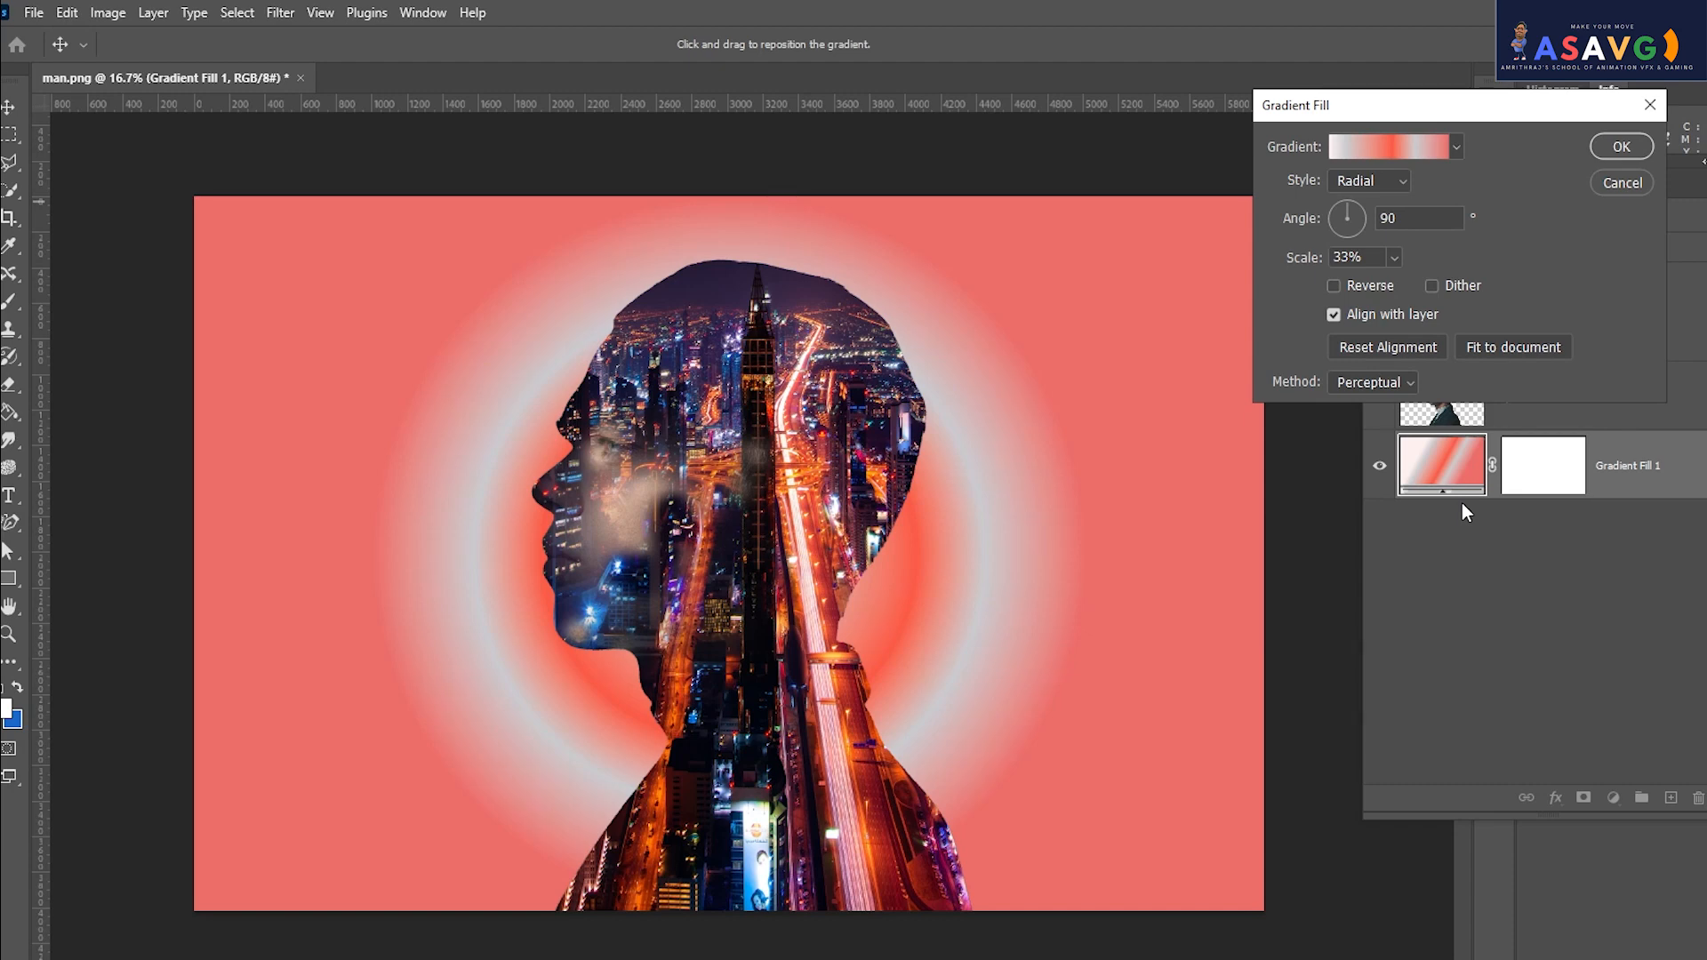
pyautogui.click(1619, 148)
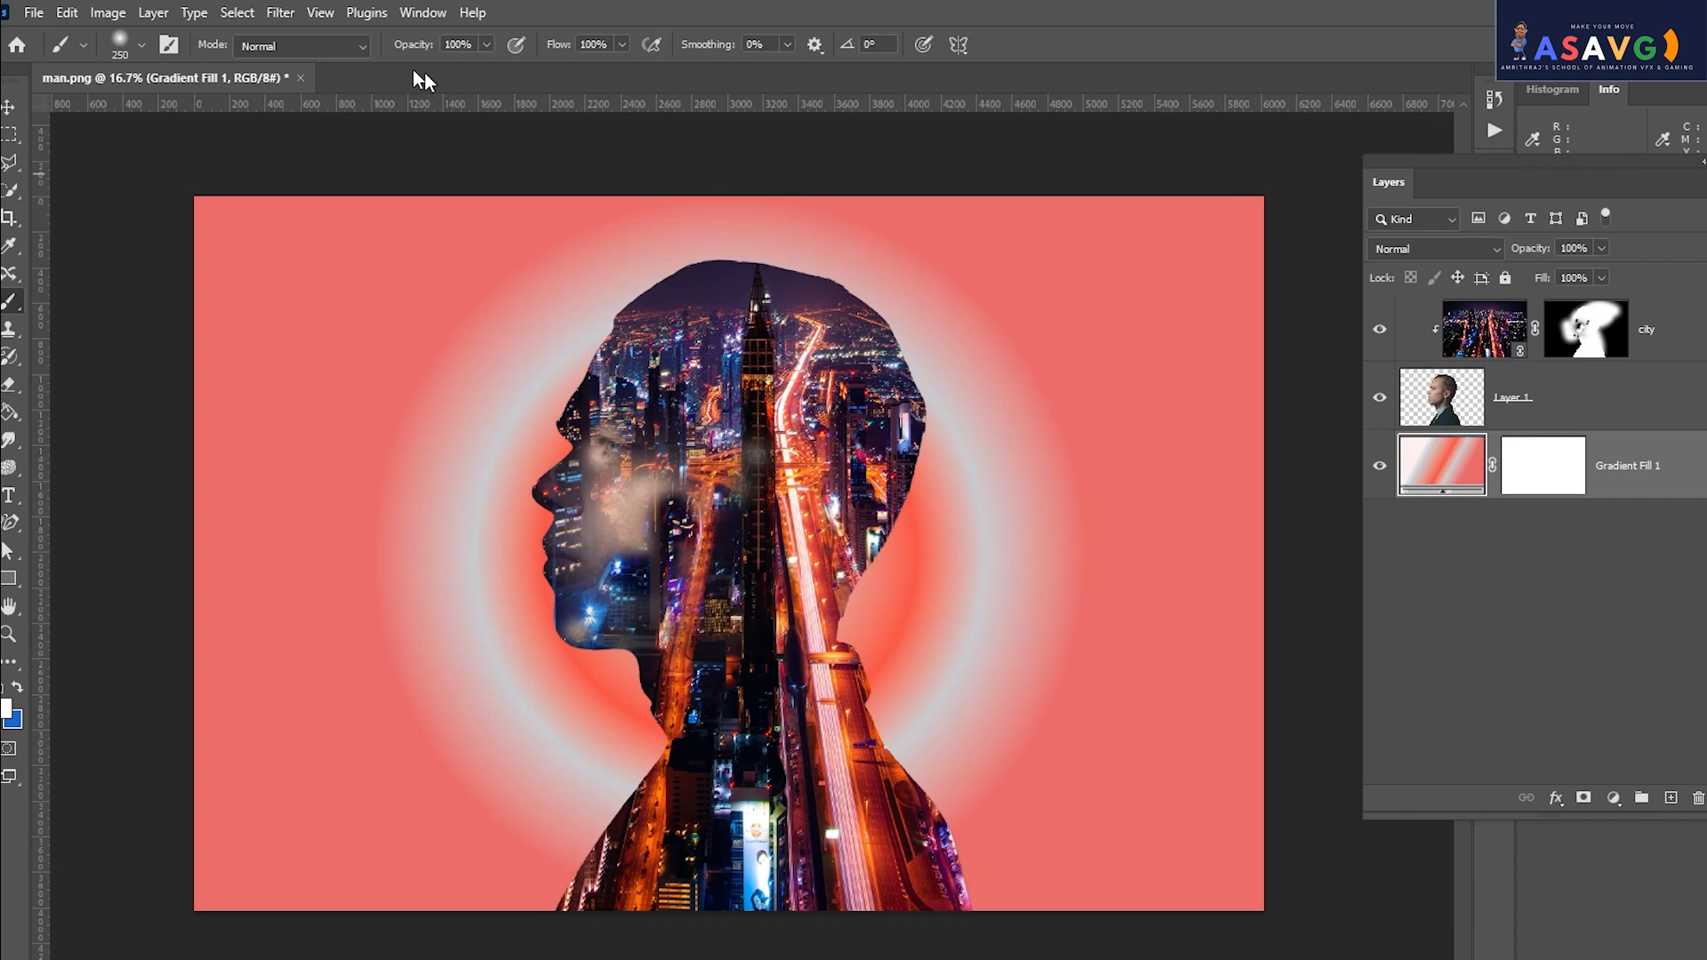
# Close man.png without saving the changes.
pyautogui.click(301, 78)
pyautogui.click(875, 411)
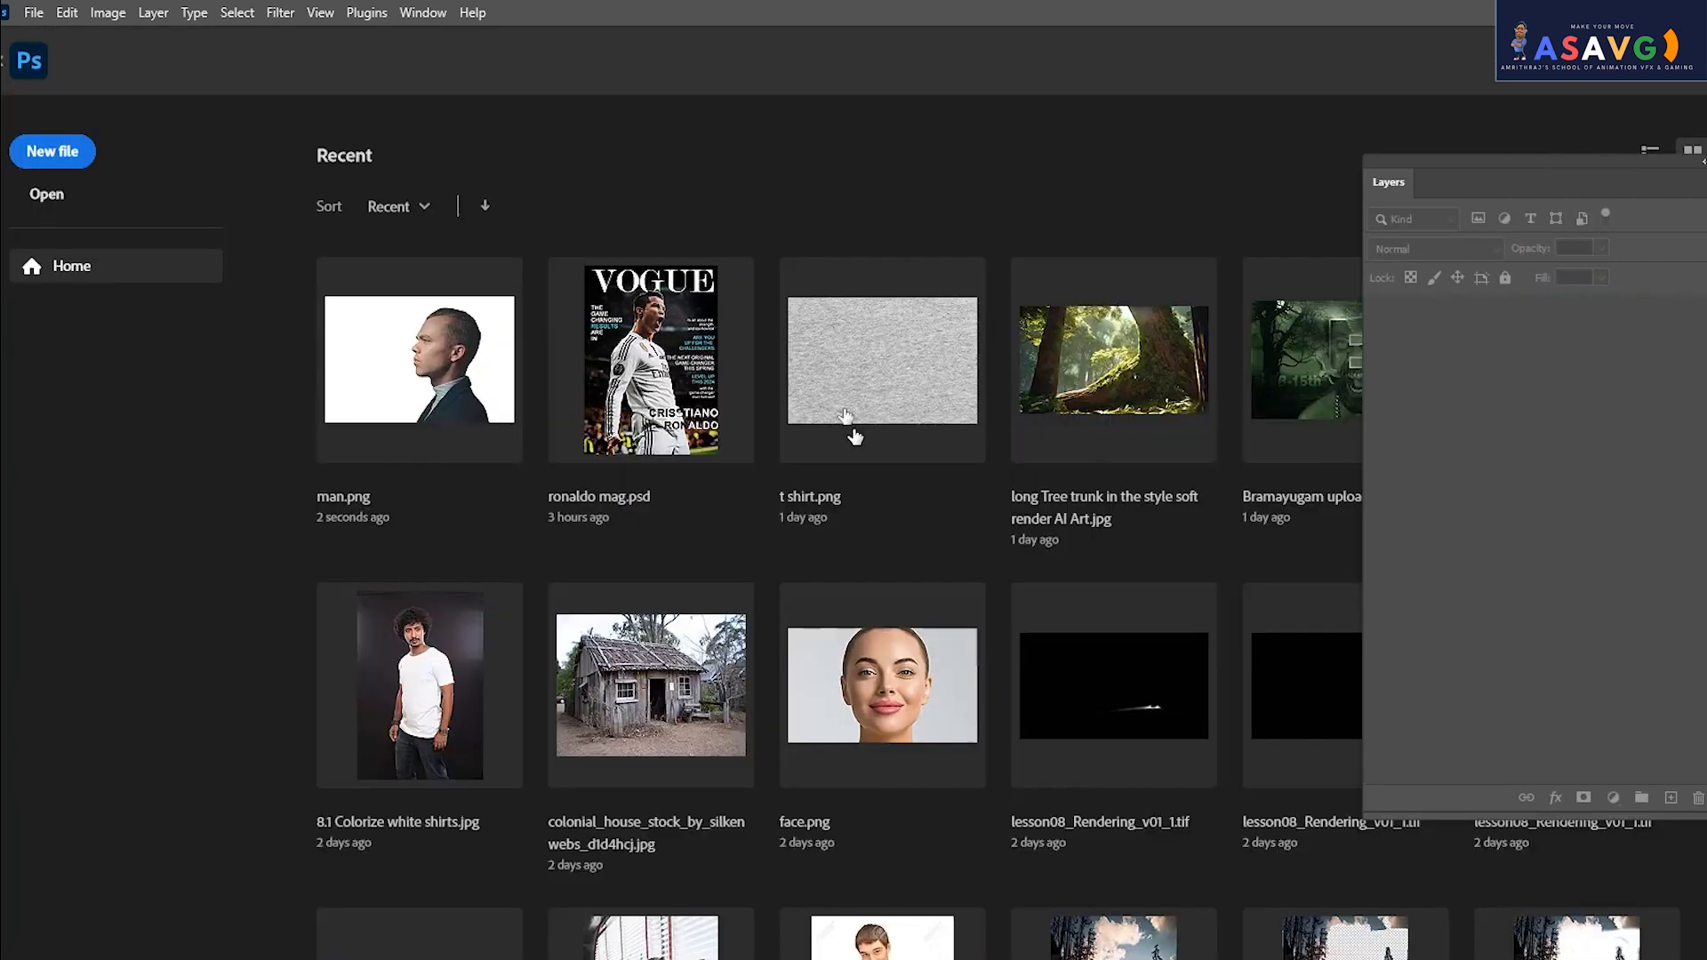
# Open Banana-Single (1).jpg from the Photoshop folder and switch to the Move tool.
pyautogui.click(55, 197)
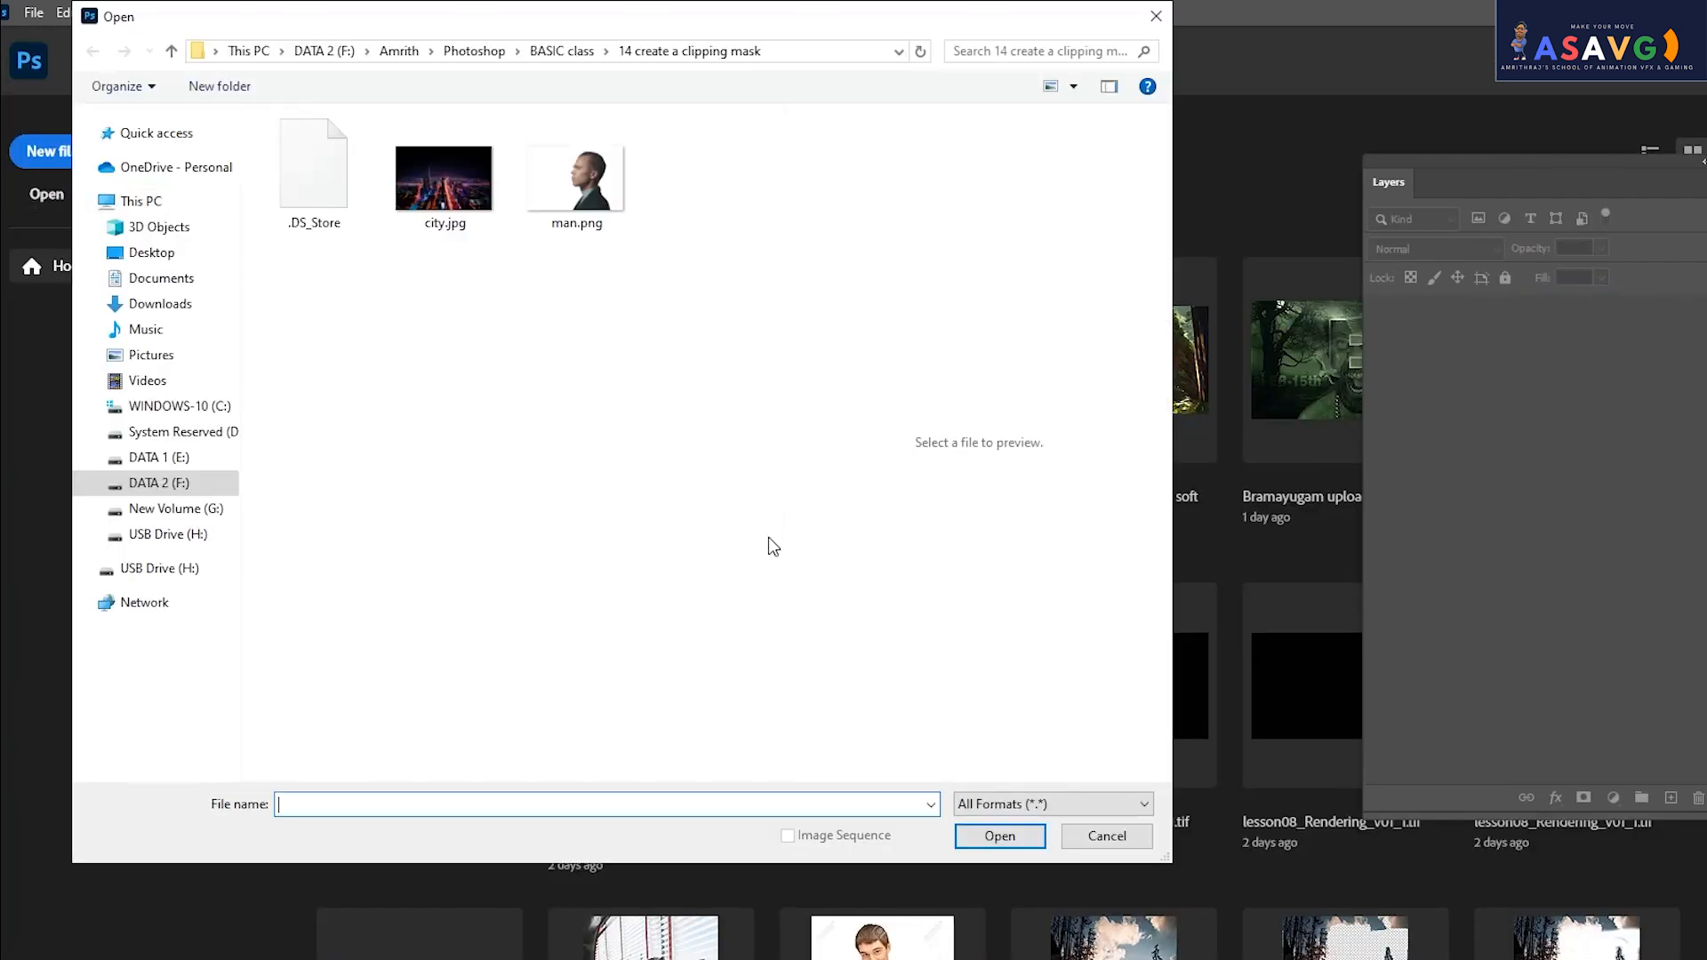
pyautogui.click(569, 53)
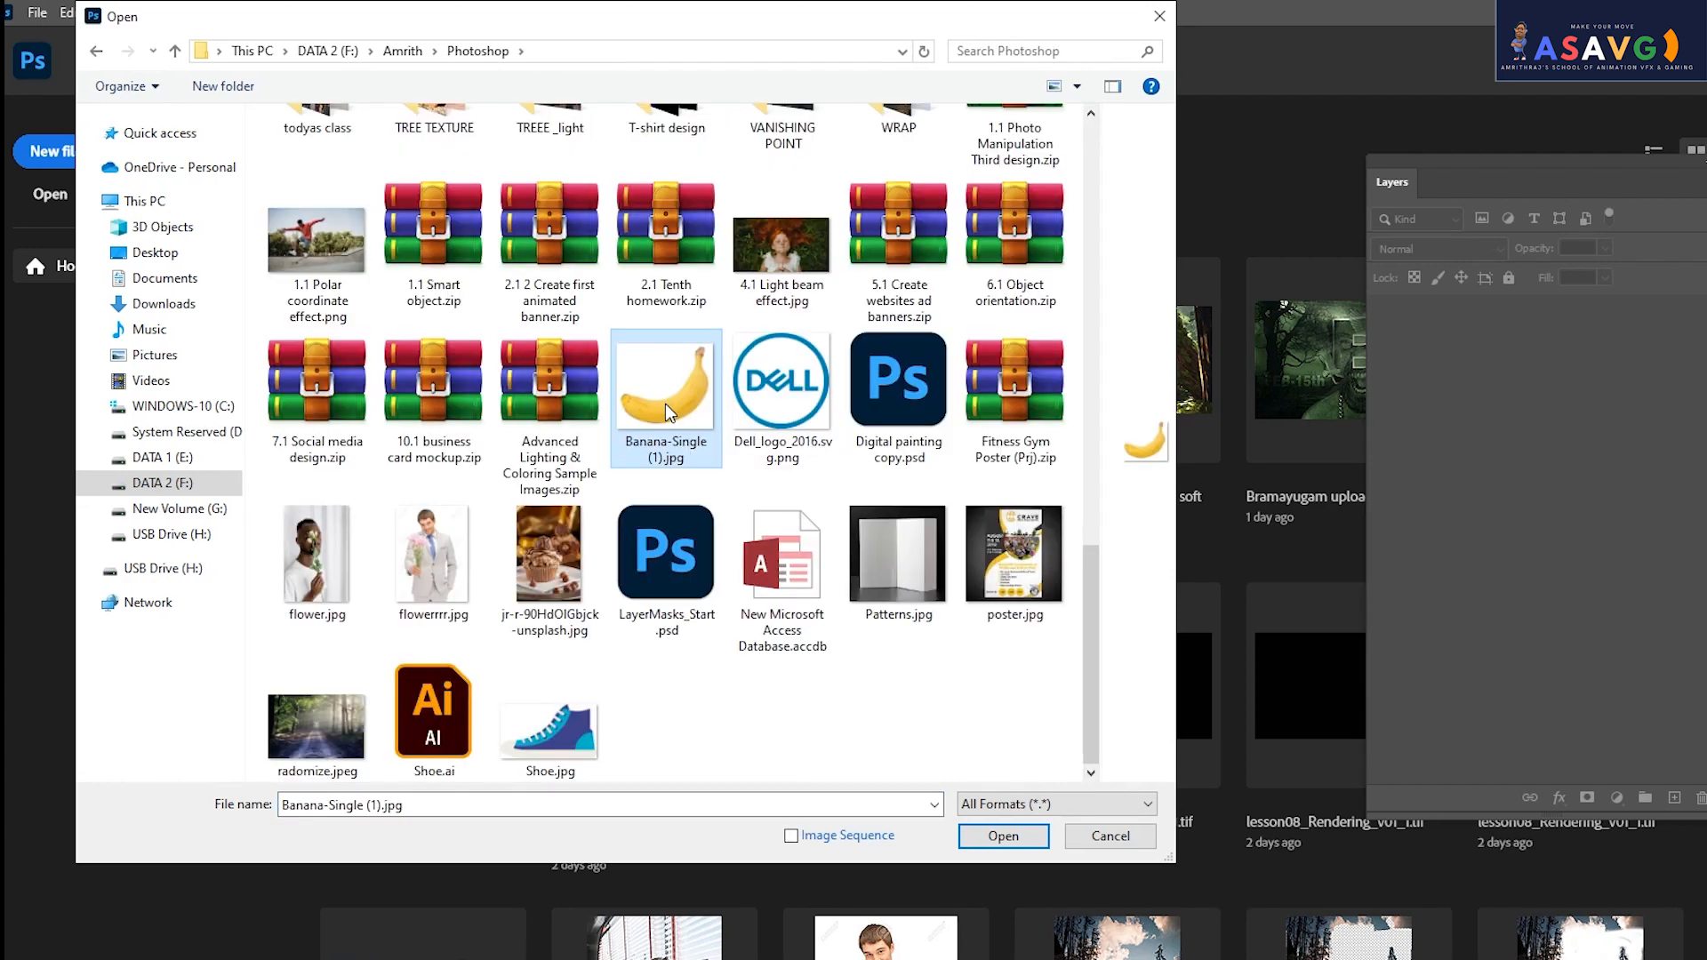
pyautogui.doubleClick(666, 404)
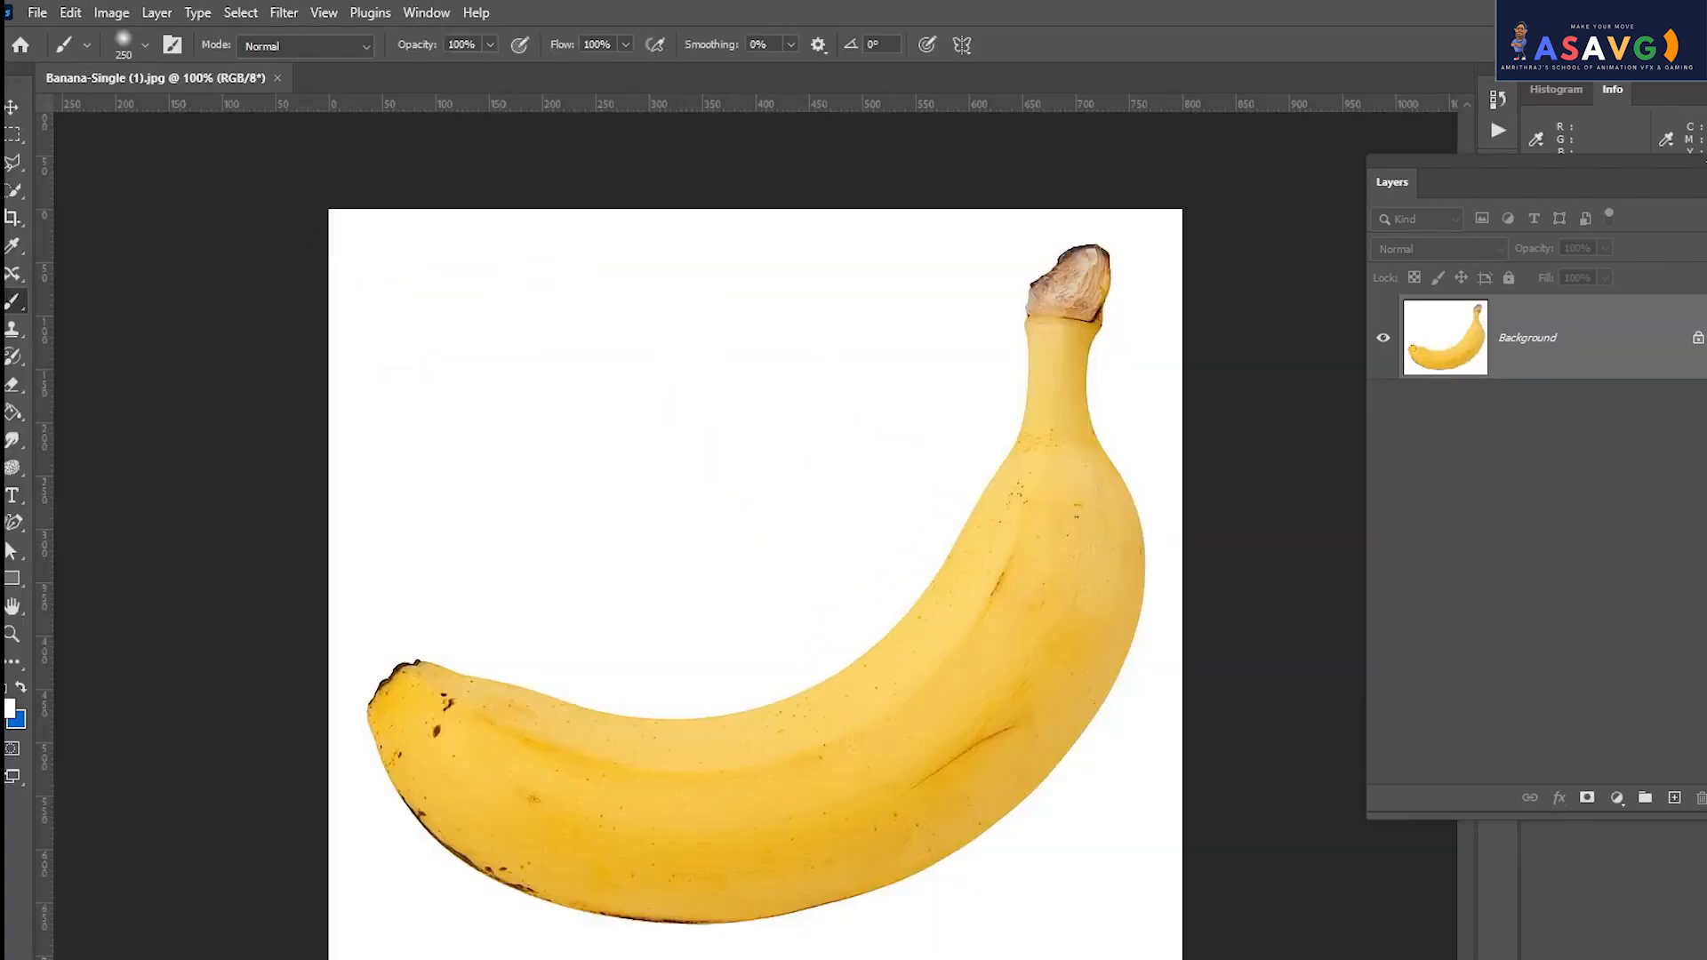
pyautogui.click(12, 107)
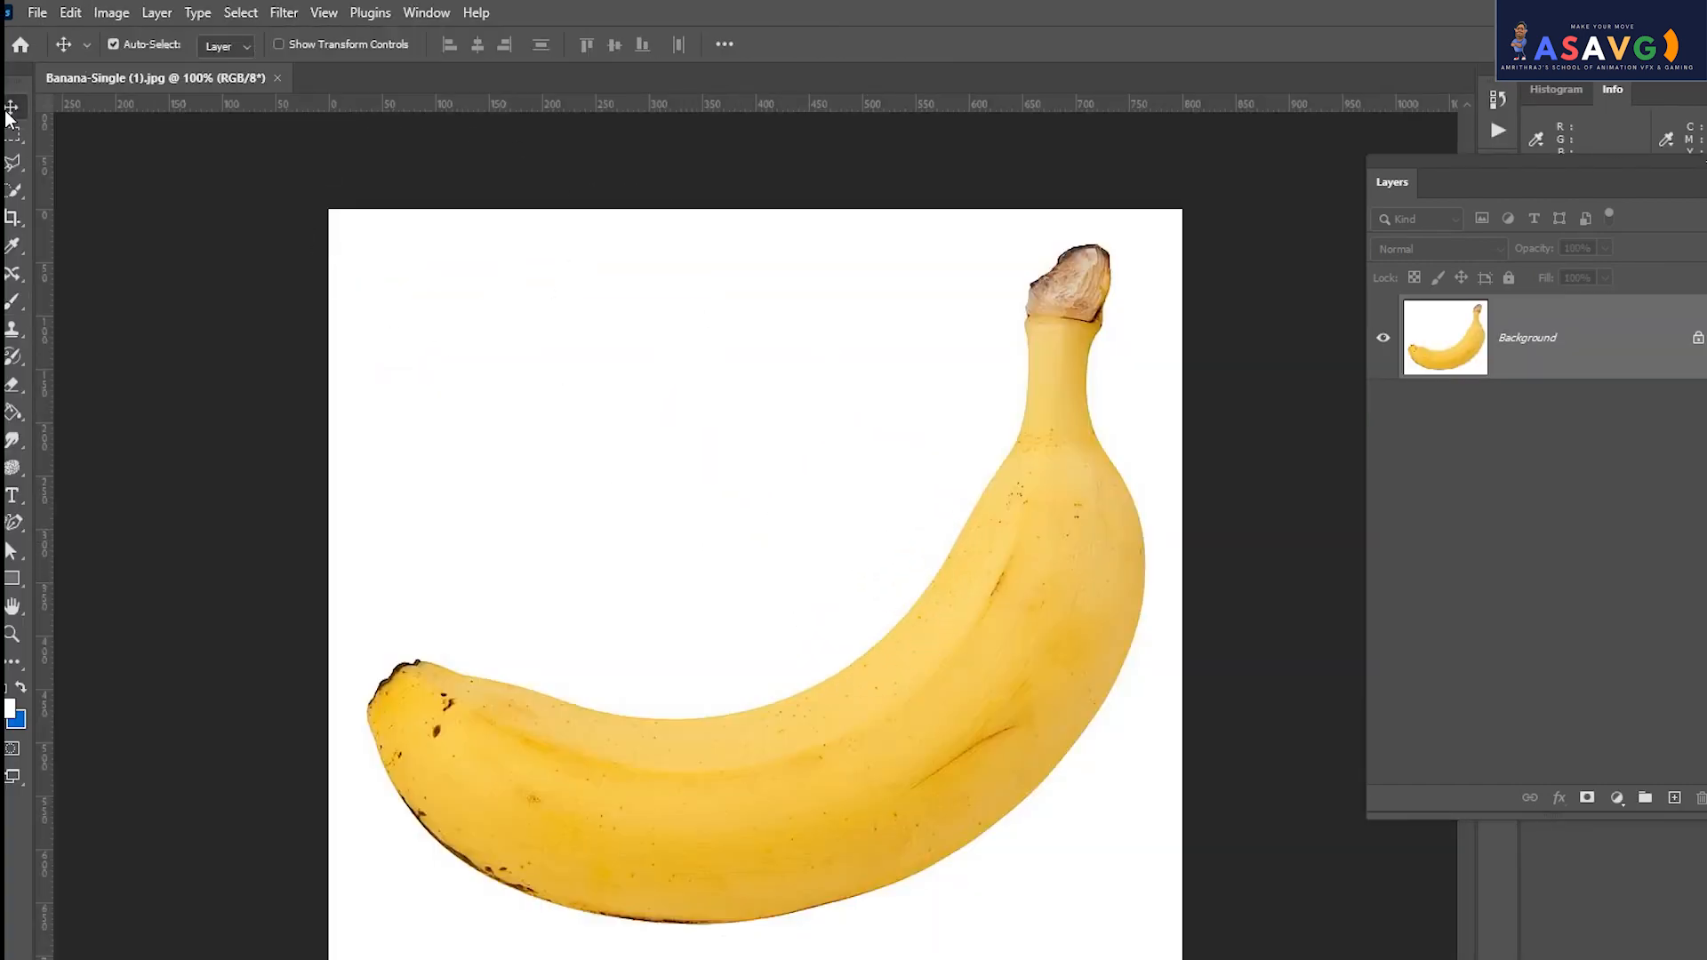
# Unlock the background layer, delete the white area around the banana using an inverted subject selection, and deselect.
pyautogui.click(1697, 341)
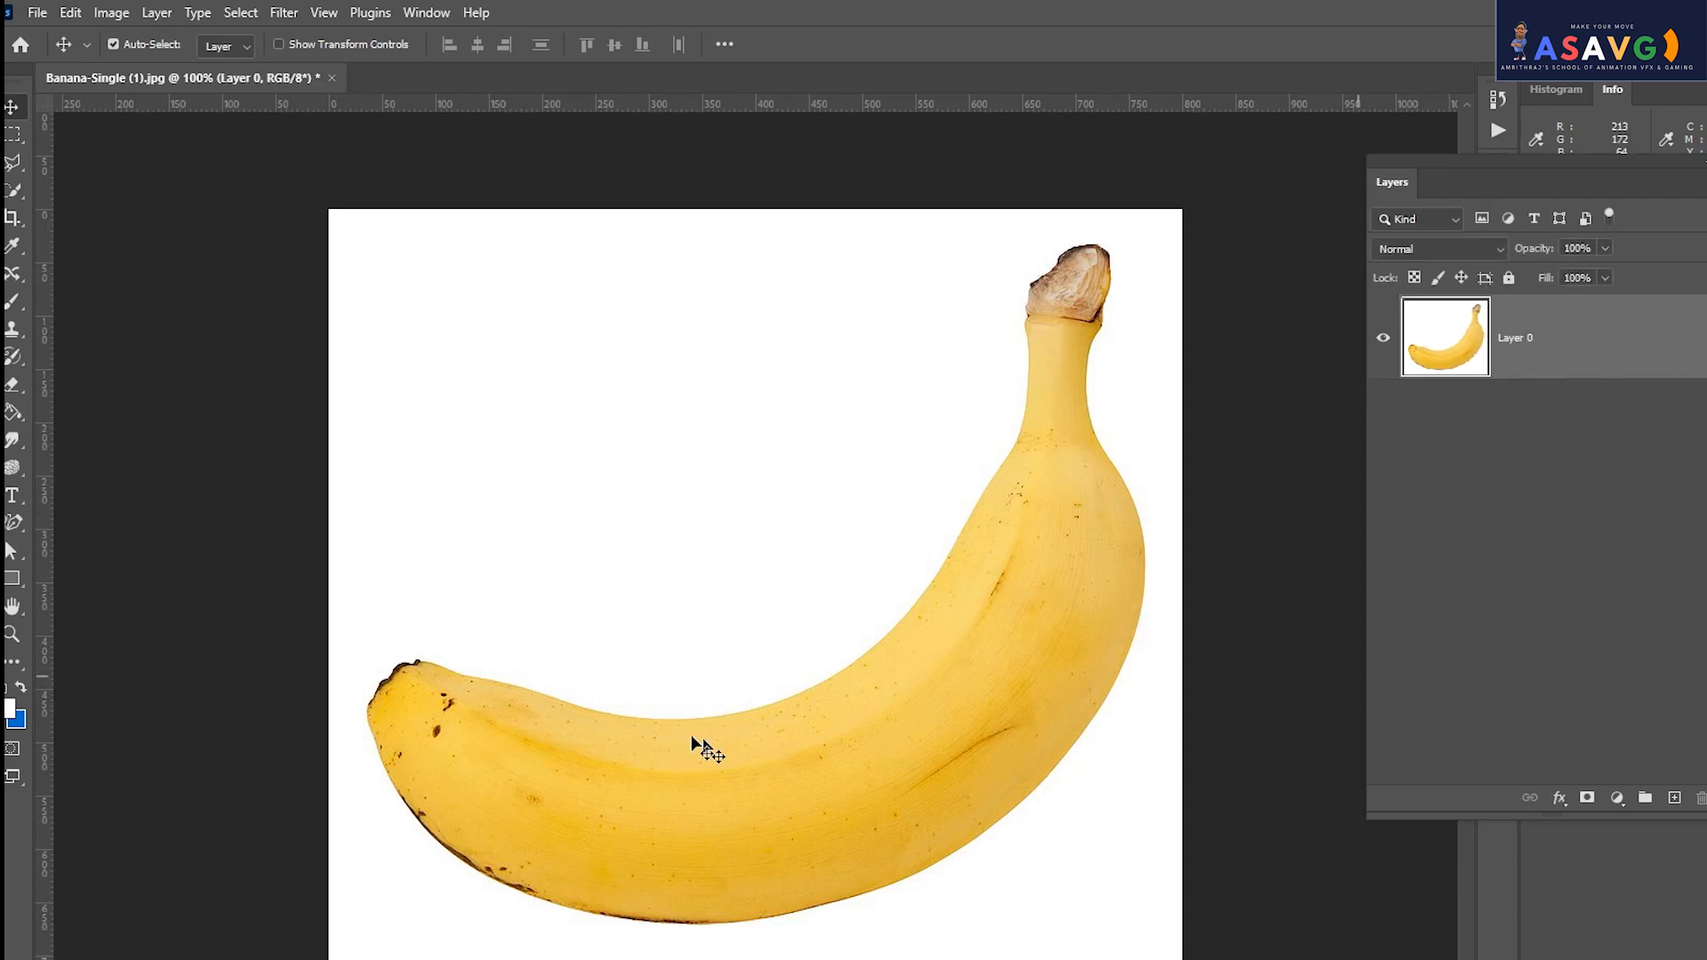
pyautogui.click(252, 13)
pyautogui.click(265, 258)
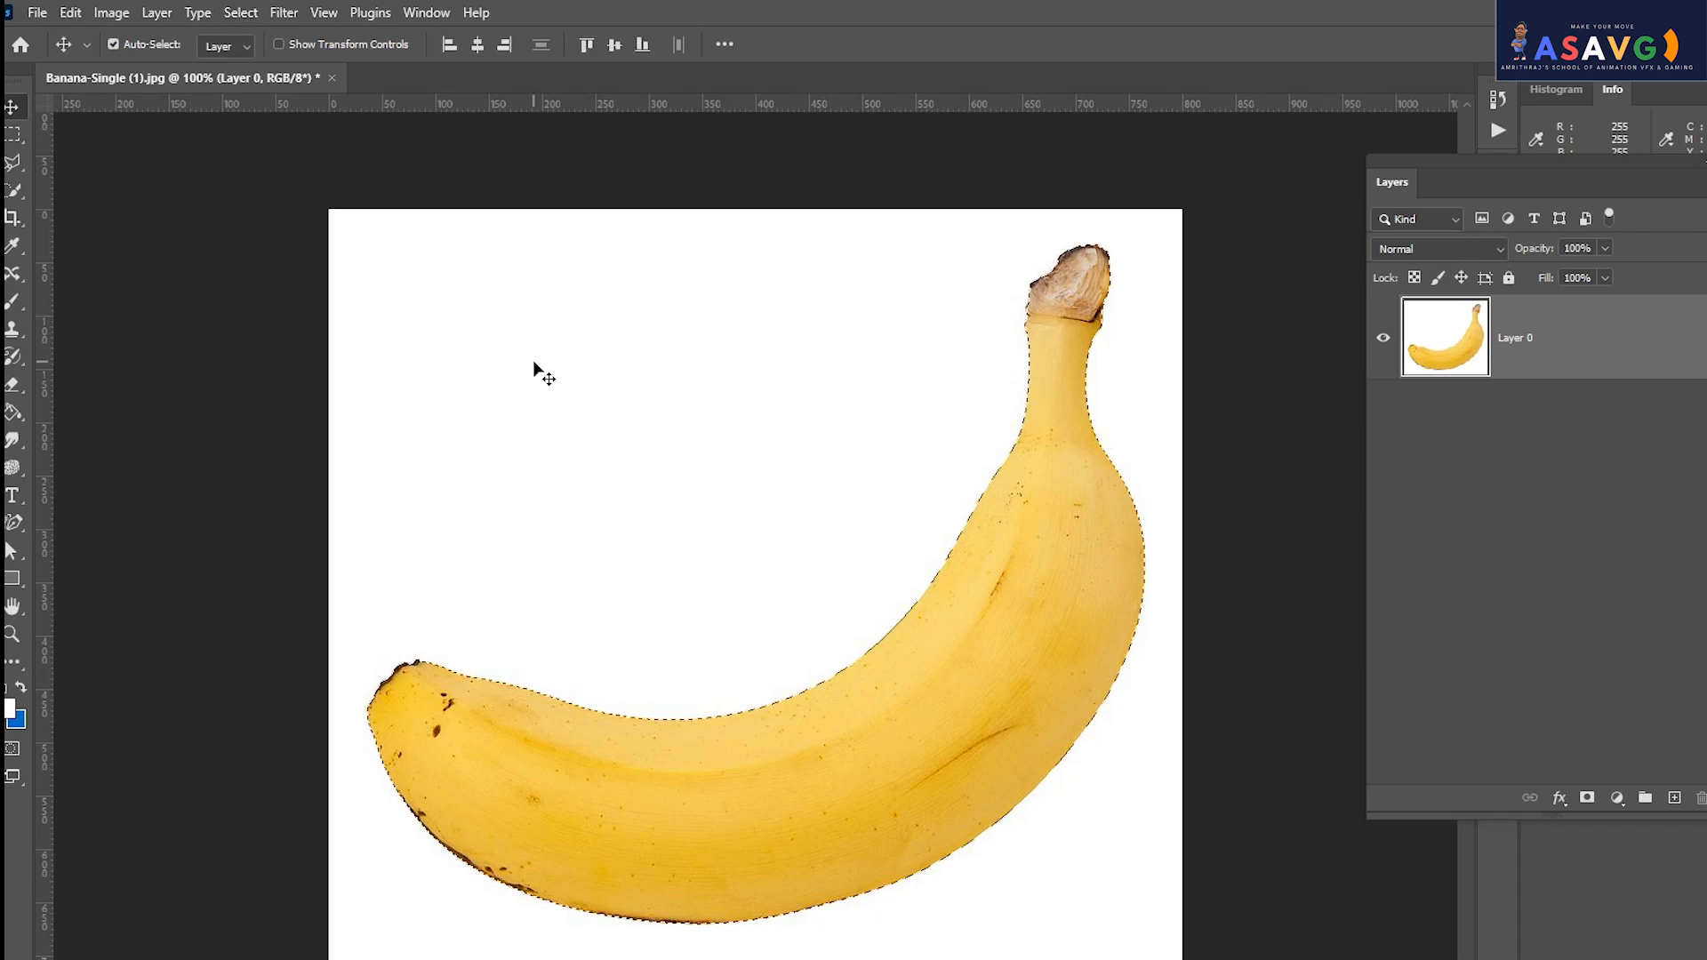
pyautogui.hotkey('ctrl', 'shift', 'i')
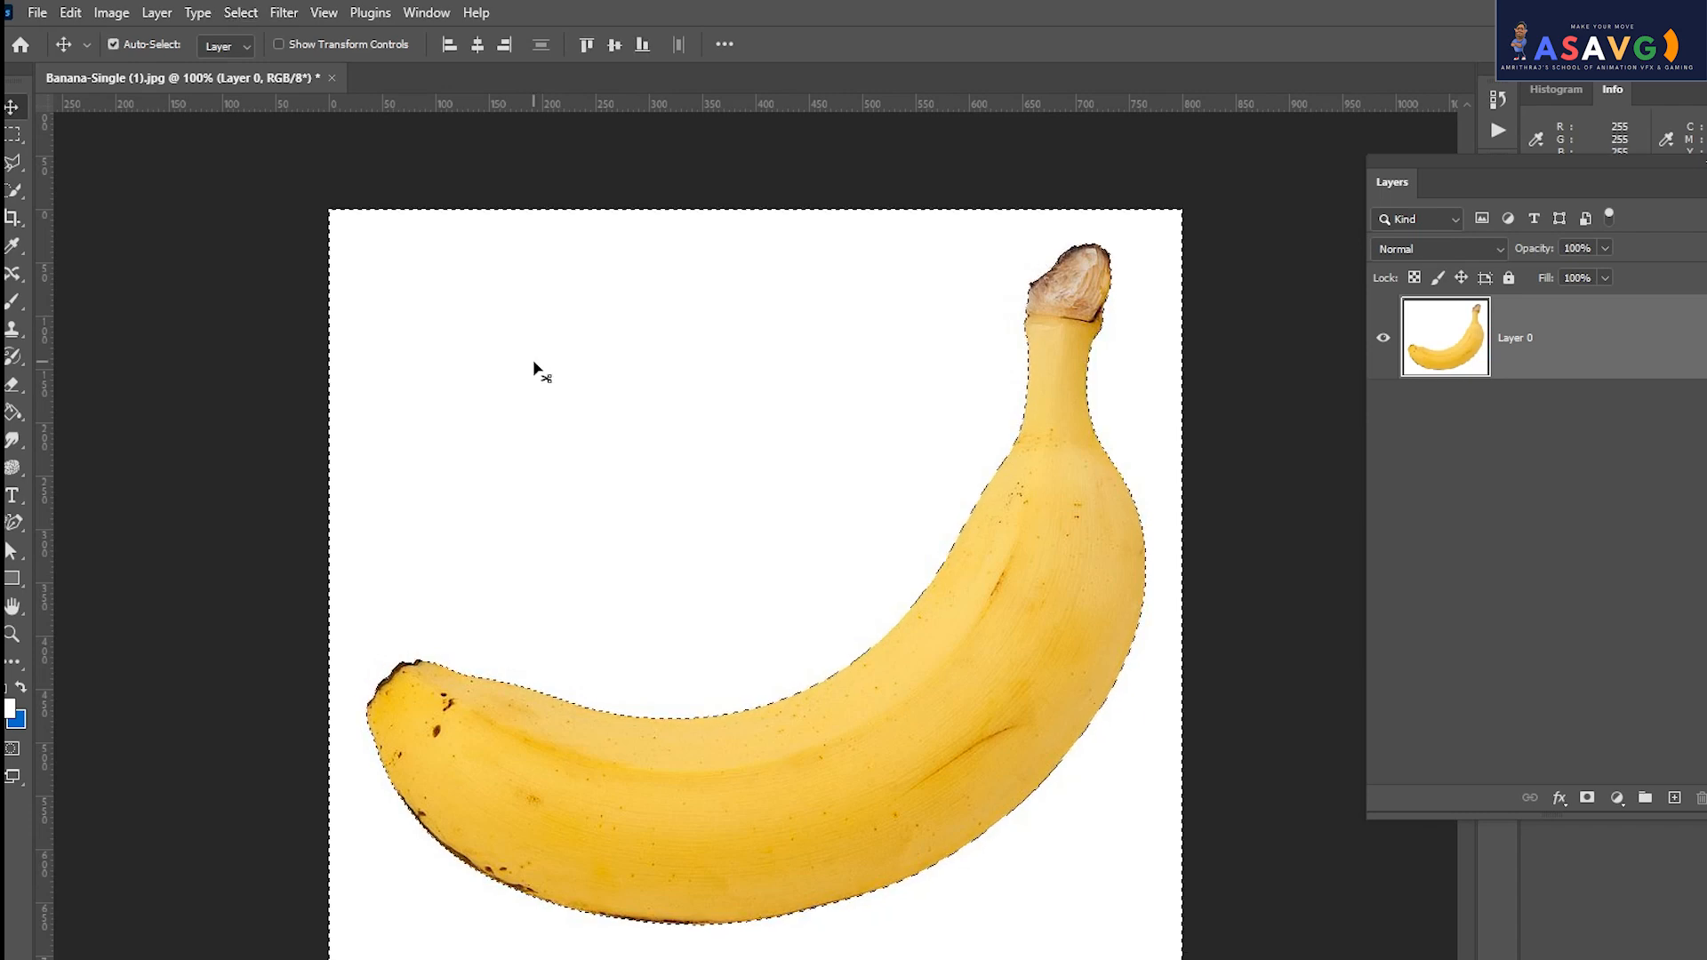
pyautogui.press('Delete')
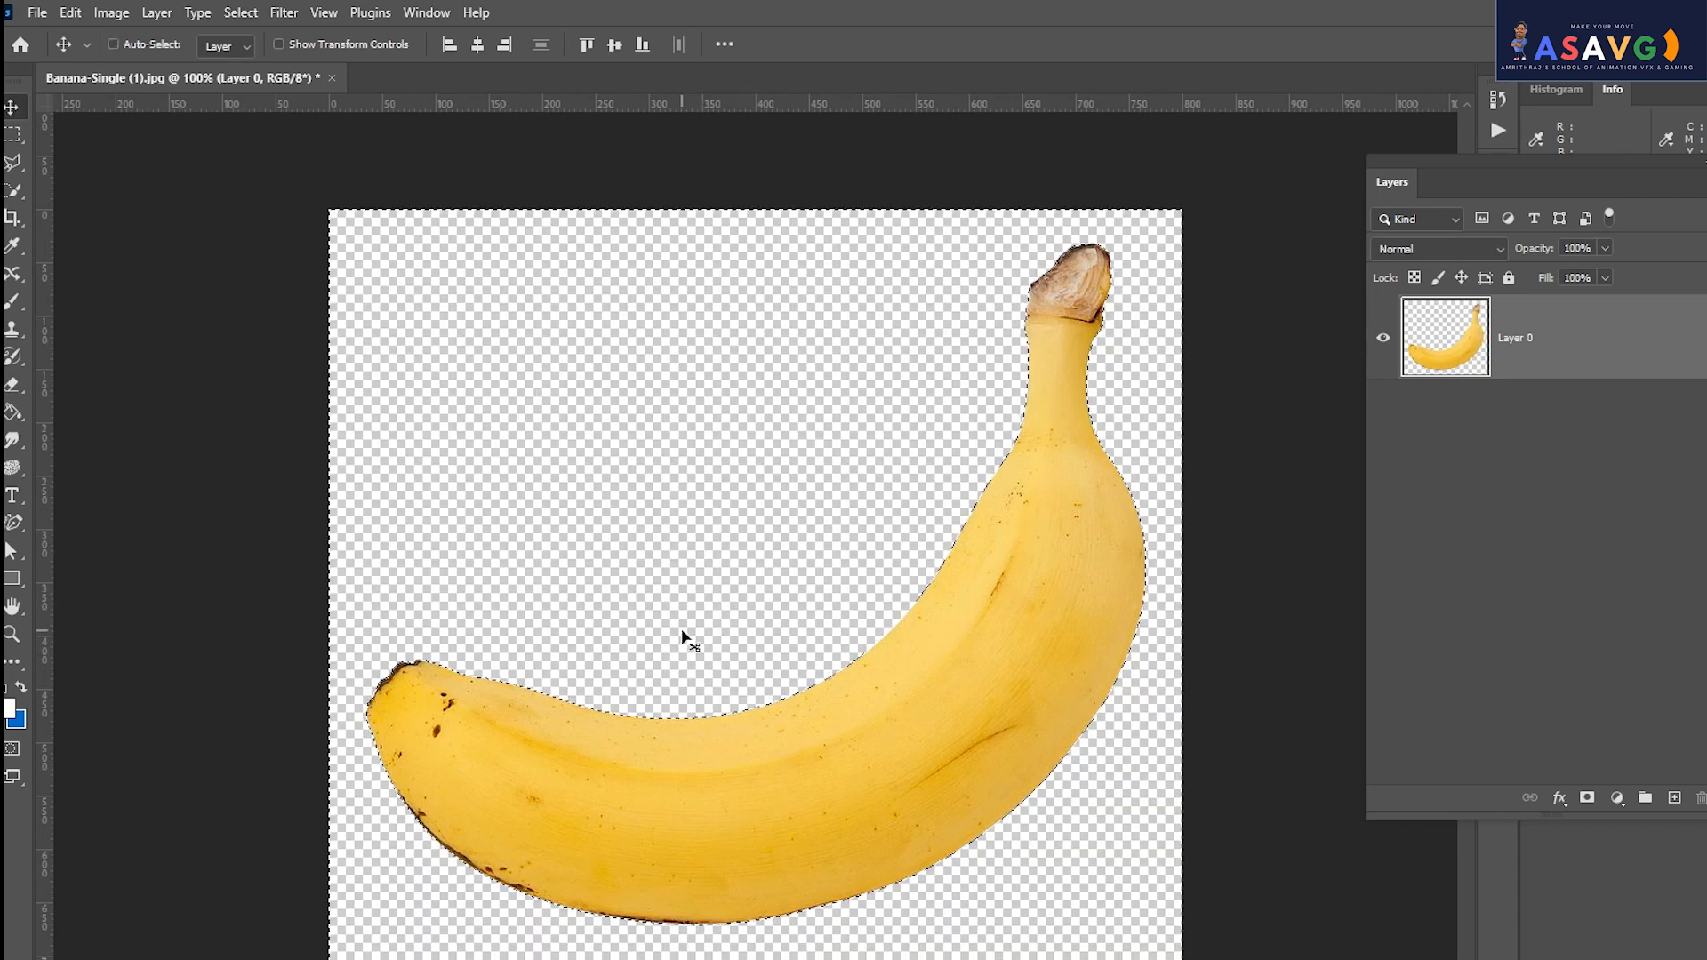
pyautogui.hotkey('ctrl', 'd')
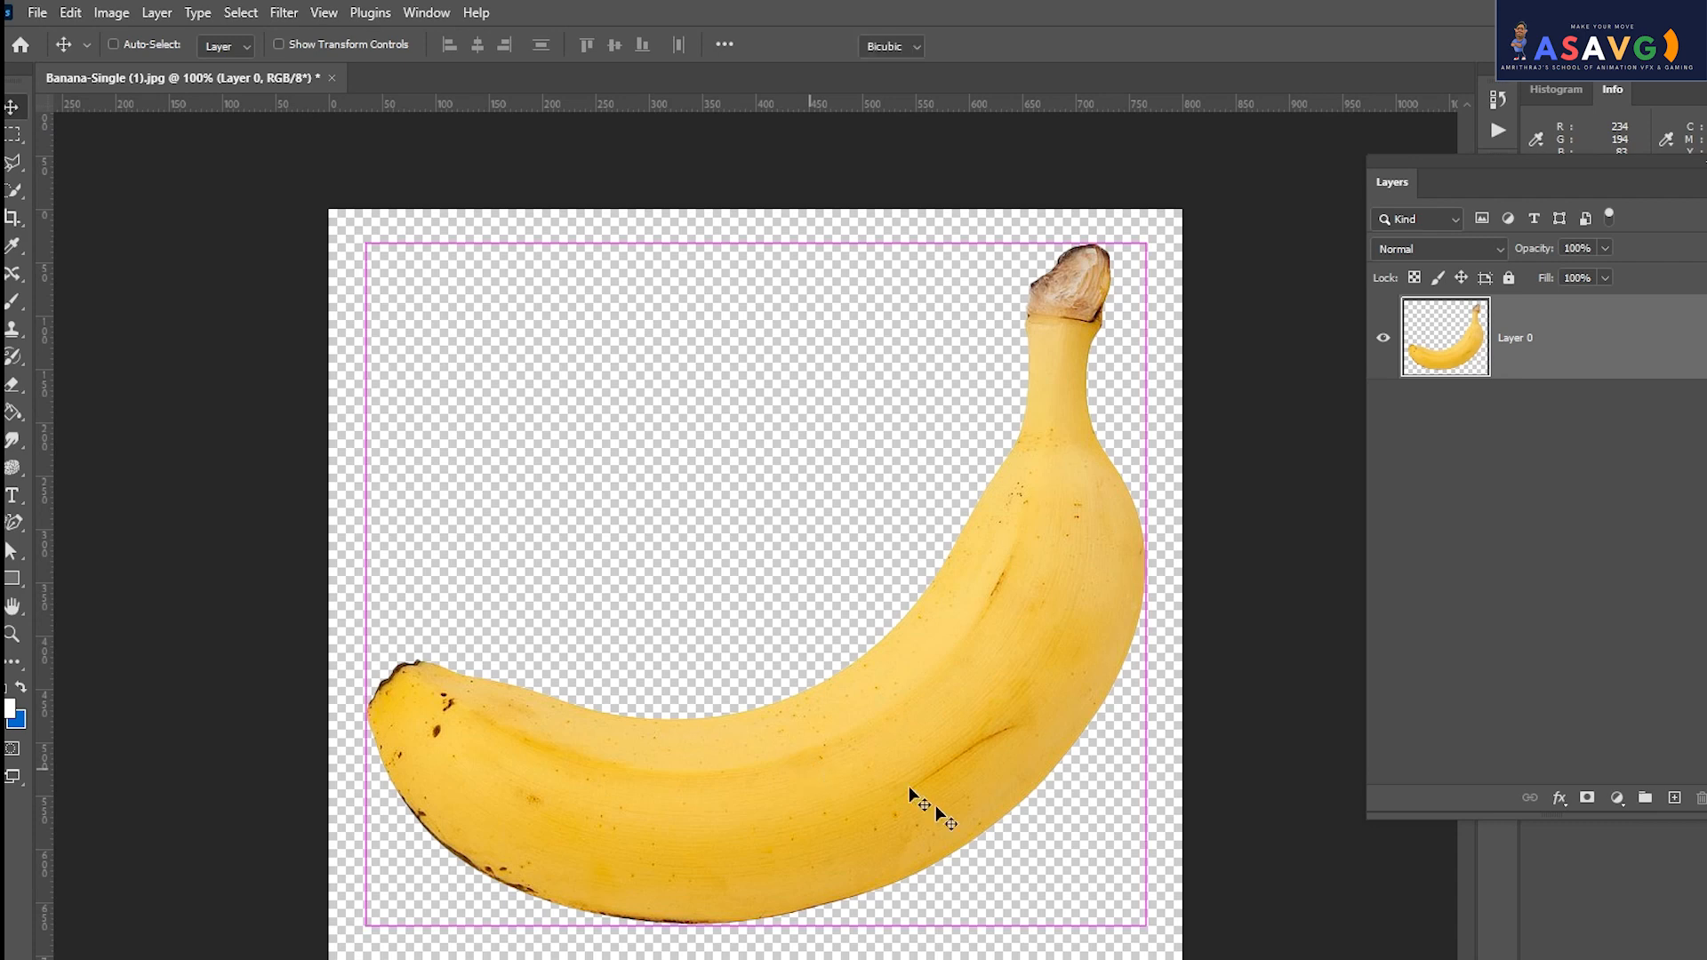
# Scale the banana down to about 371 × 352 px and rotate it clockwise so both ends curve upward.
pyautogui.hotkey('ctrl', 't')
pyautogui.moveTo(1147, 926); pyautogui.dragTo(953, 775)
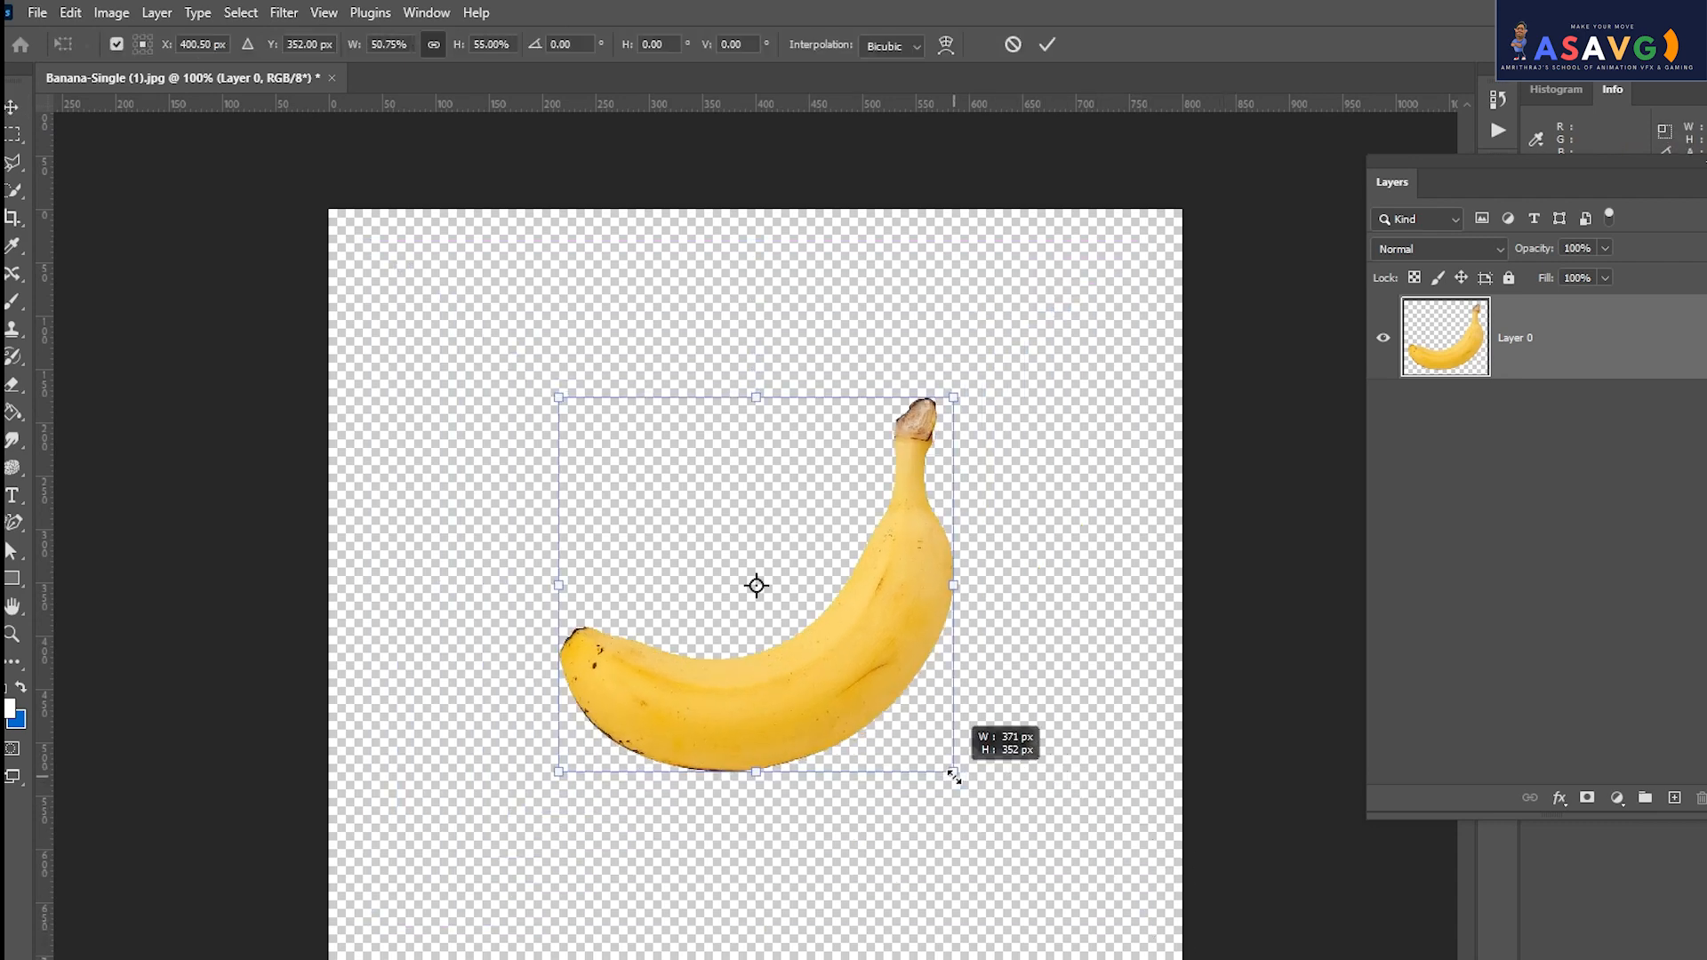
pyautogui.moveTo(964, 356); pyautogui.dragTo(1038, 472)
pyautogui.press('Return')
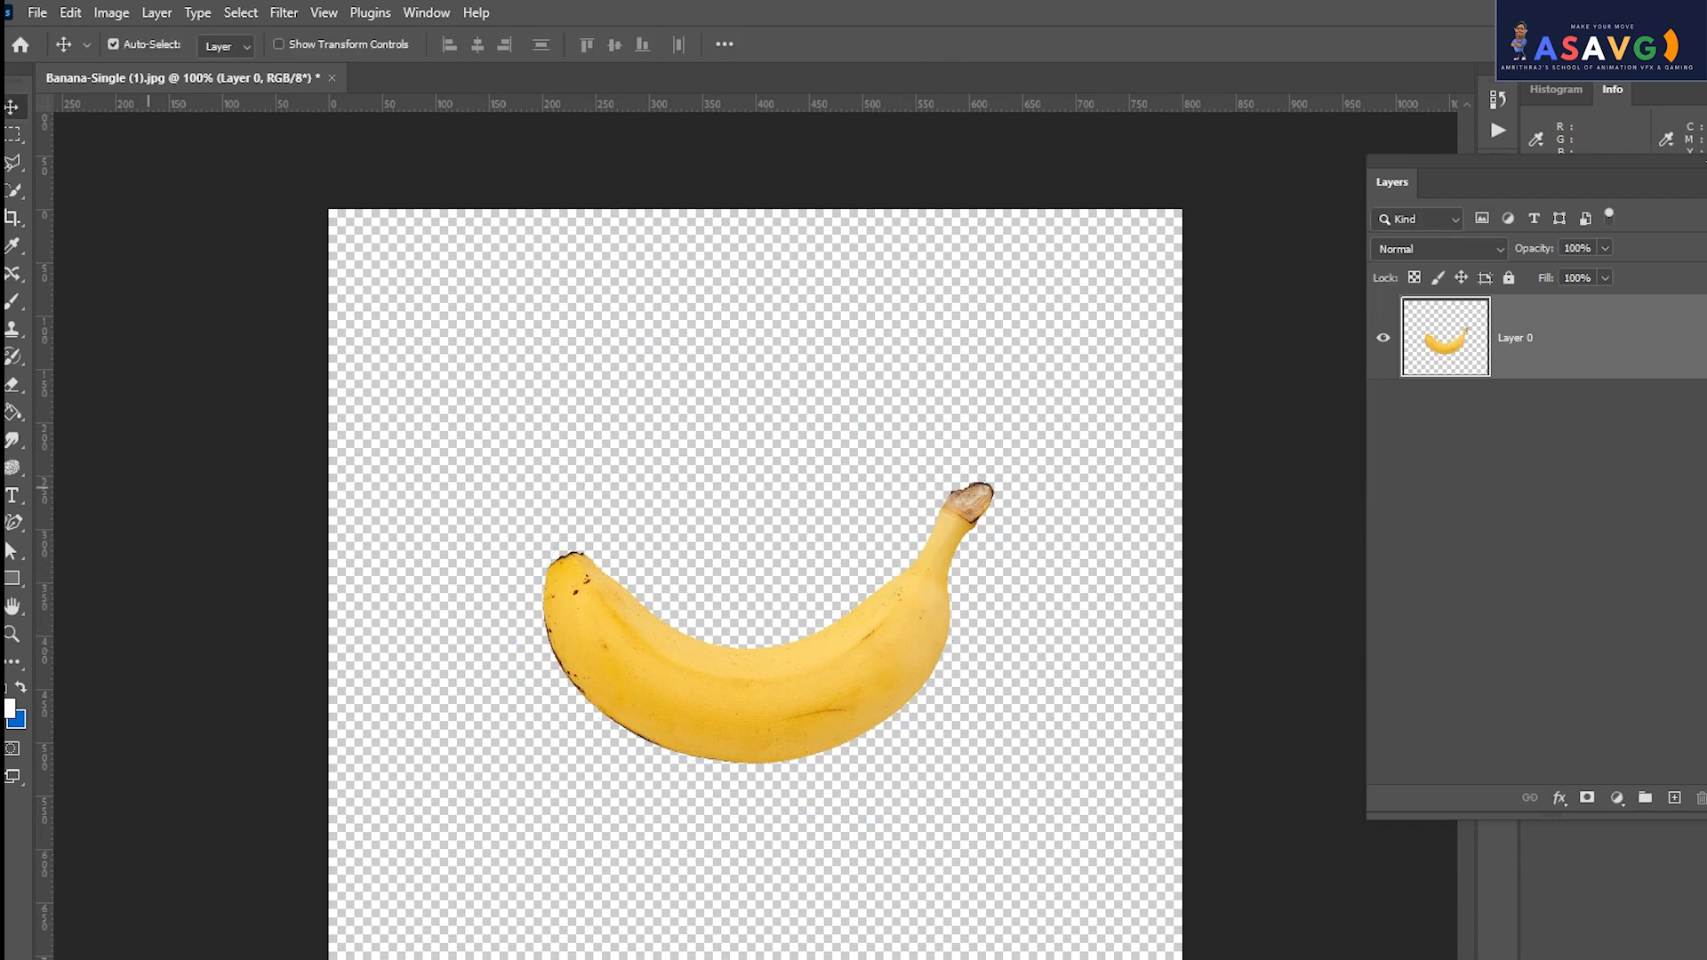
# Add the text GRAPHICS in black 50 pt Arial Bold and center it over the banana's body.
pyautogui.click(13, 496)
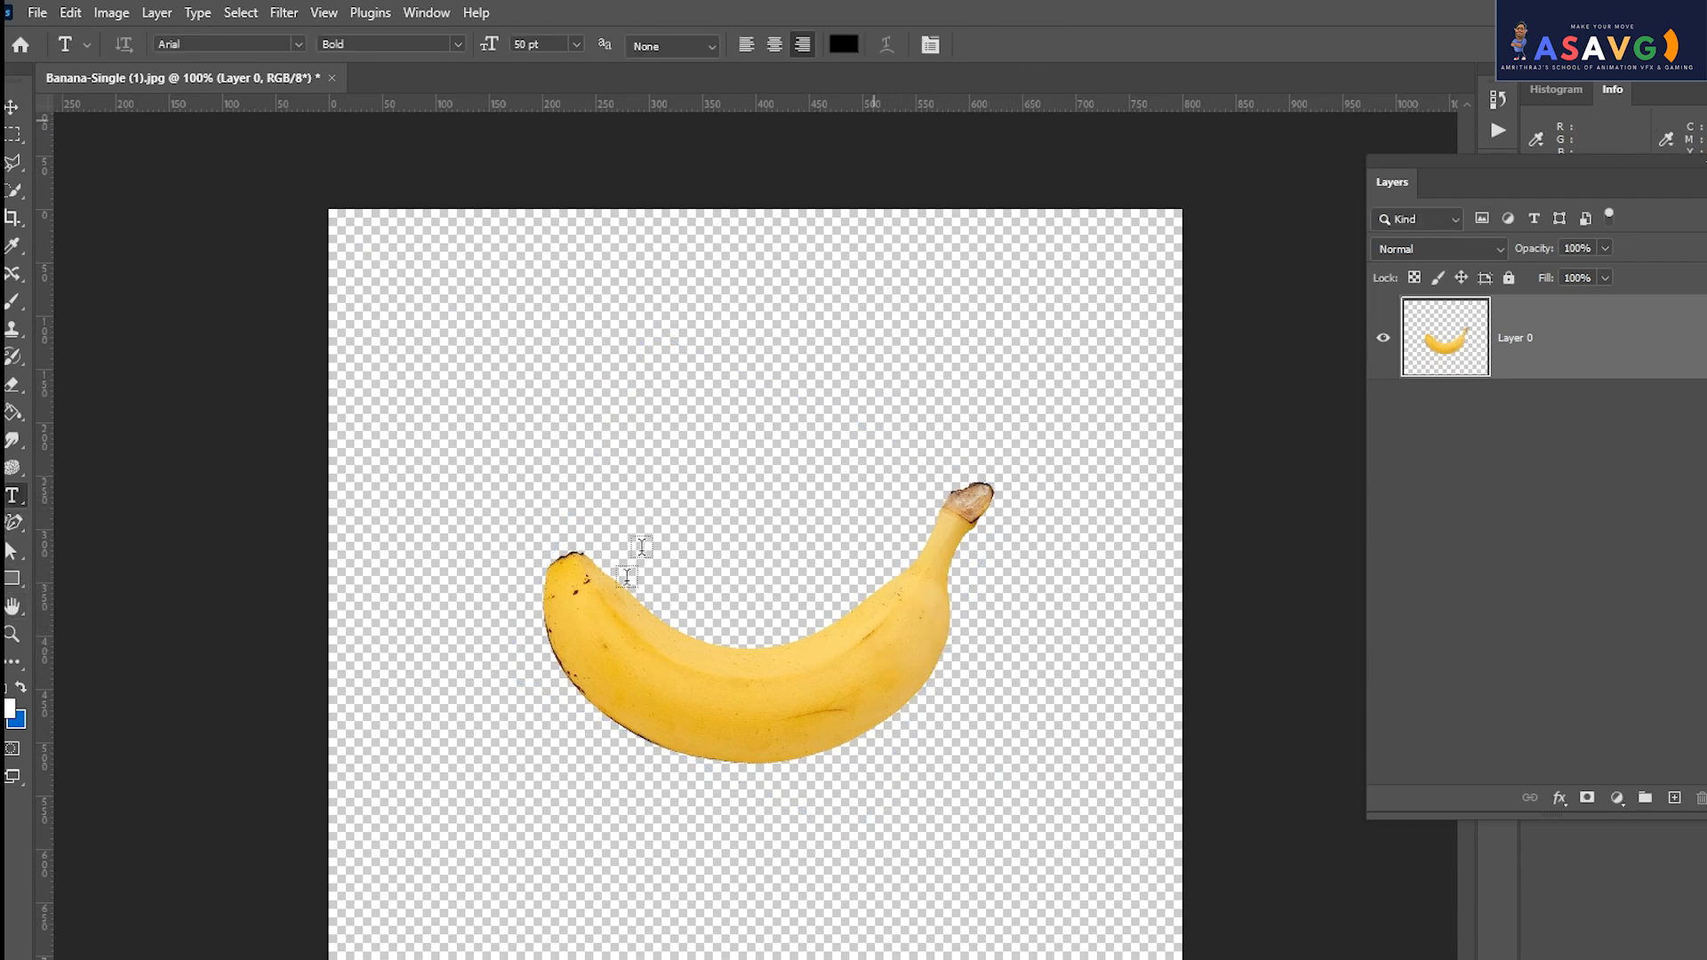
pyautogui.click(660, 668)
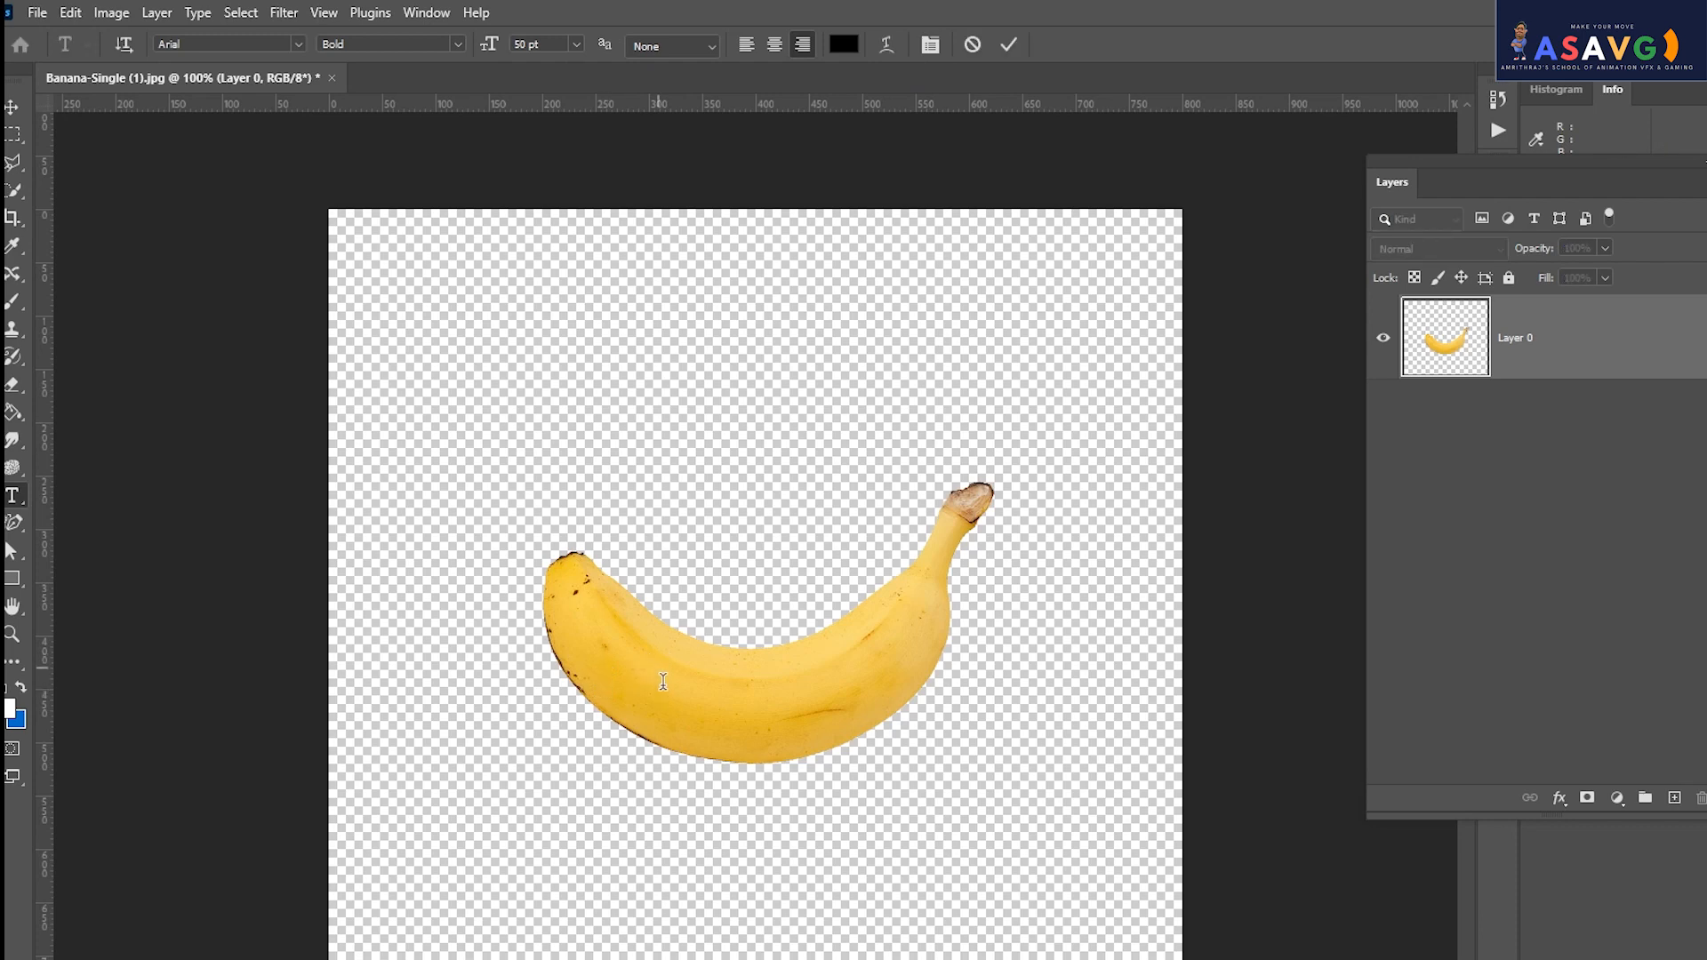
pyautogui.click(12, 107)
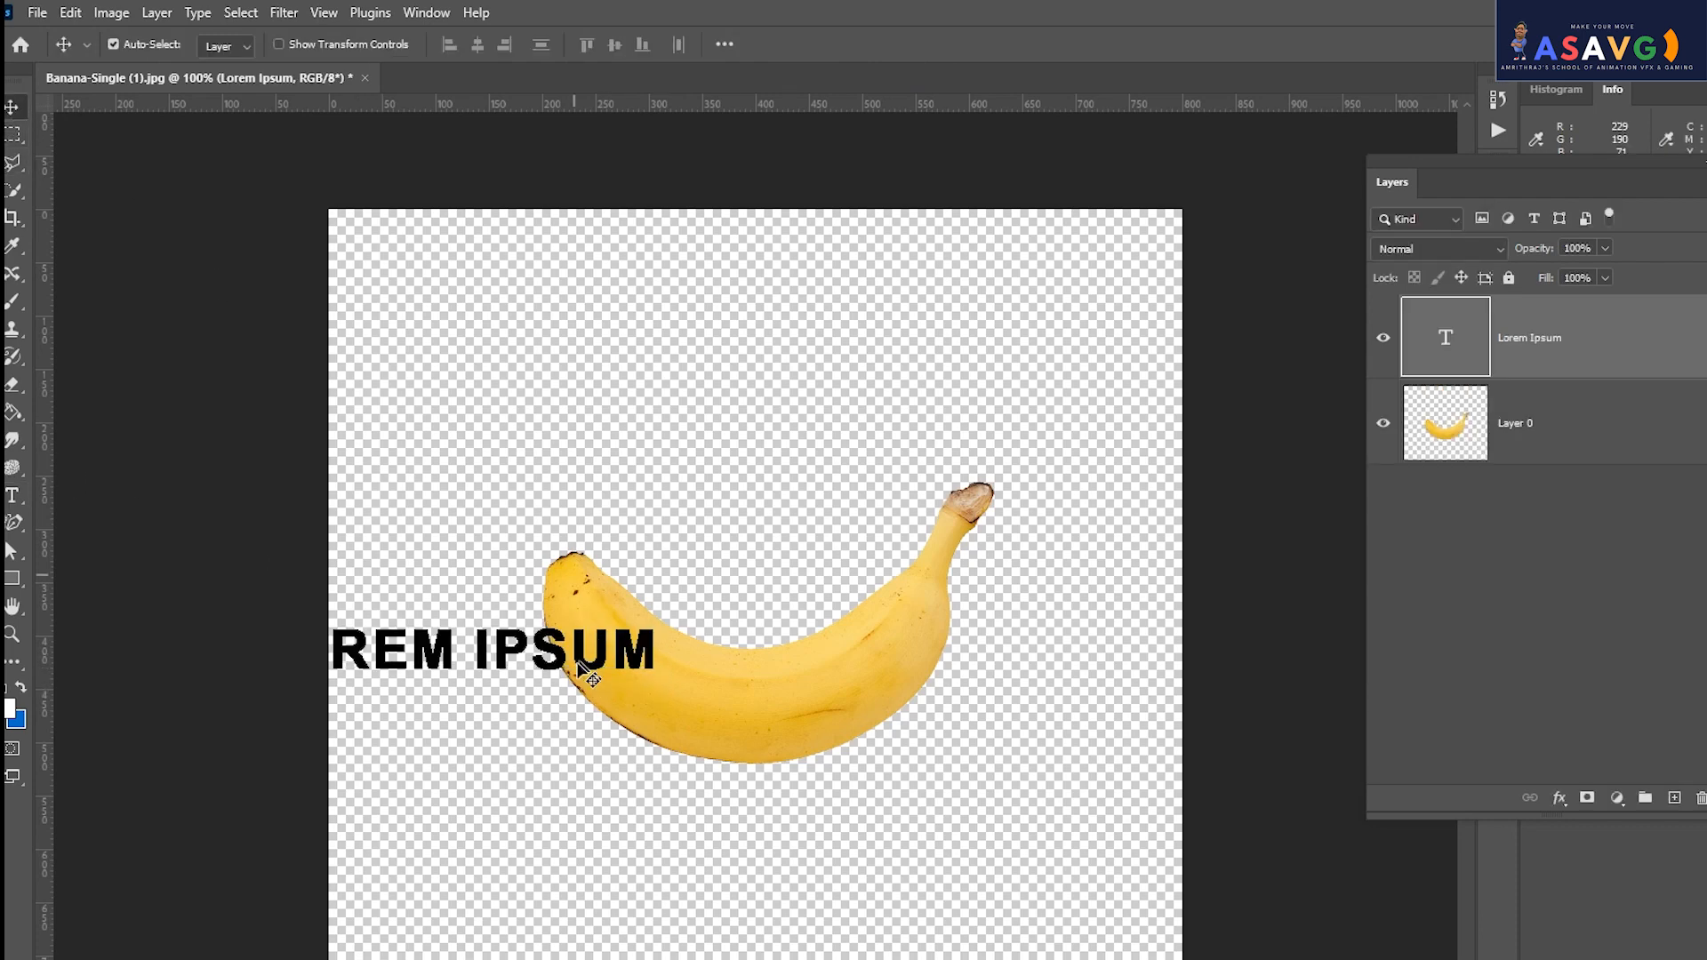
pyautogui.moveTo(671, 667); pyautogui.dragTo(922, 718)
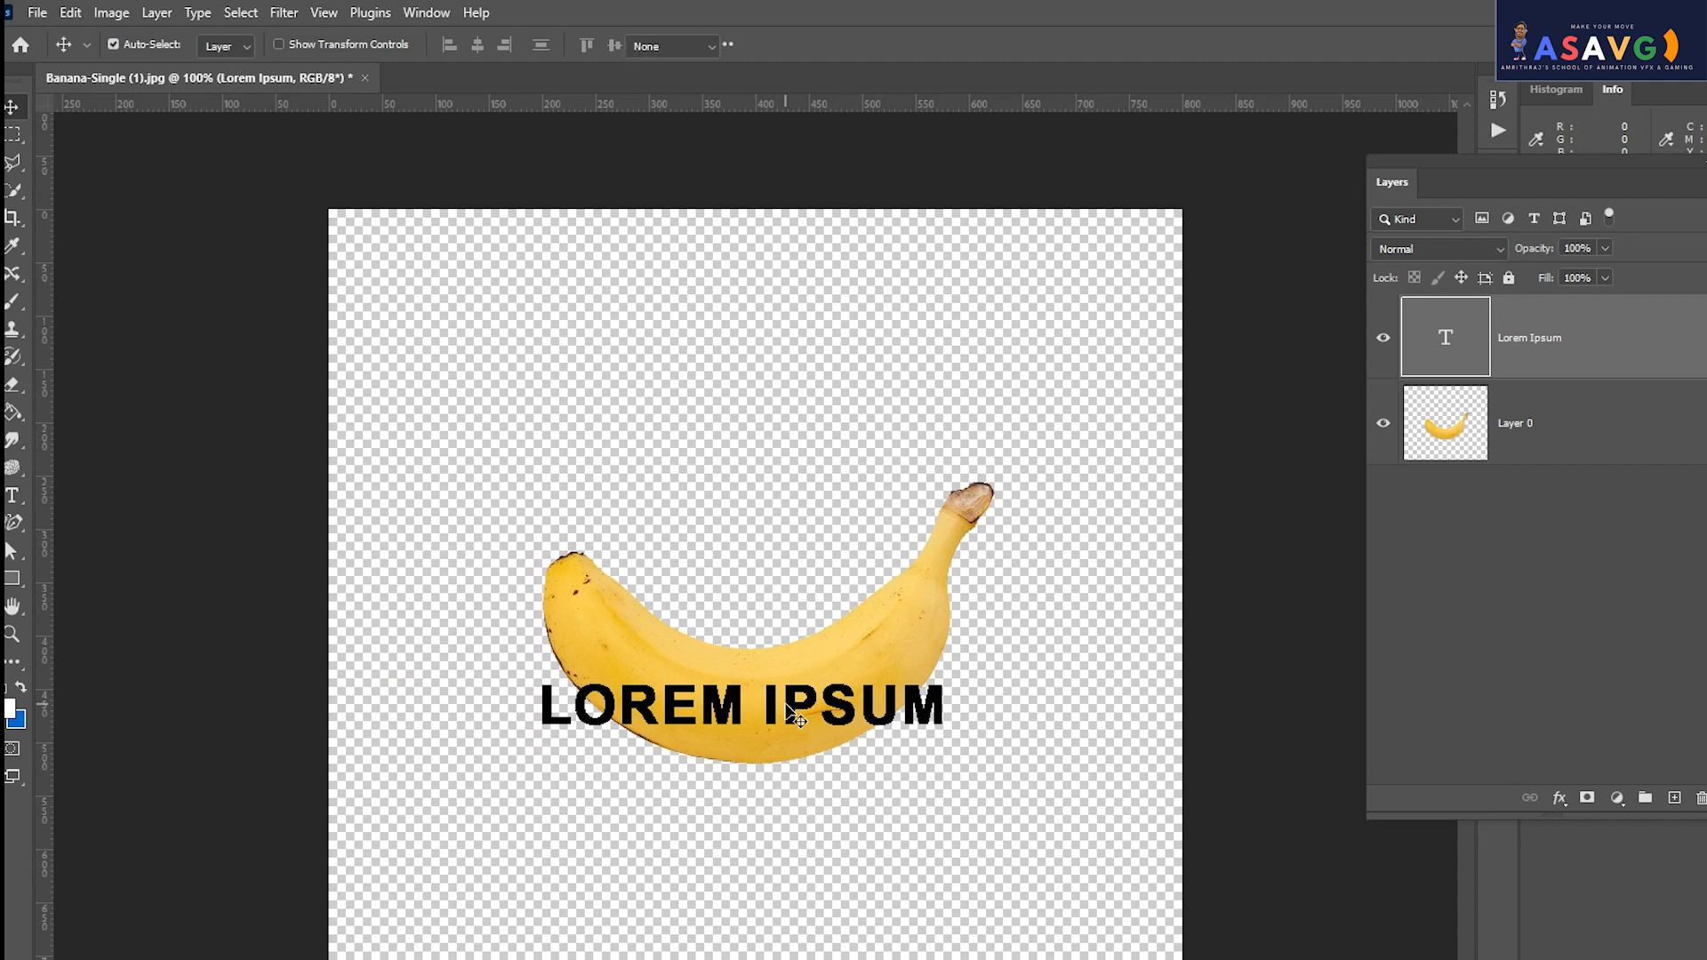
pyautogui.doubleClick(784, 700)
pyautogui.write('G')
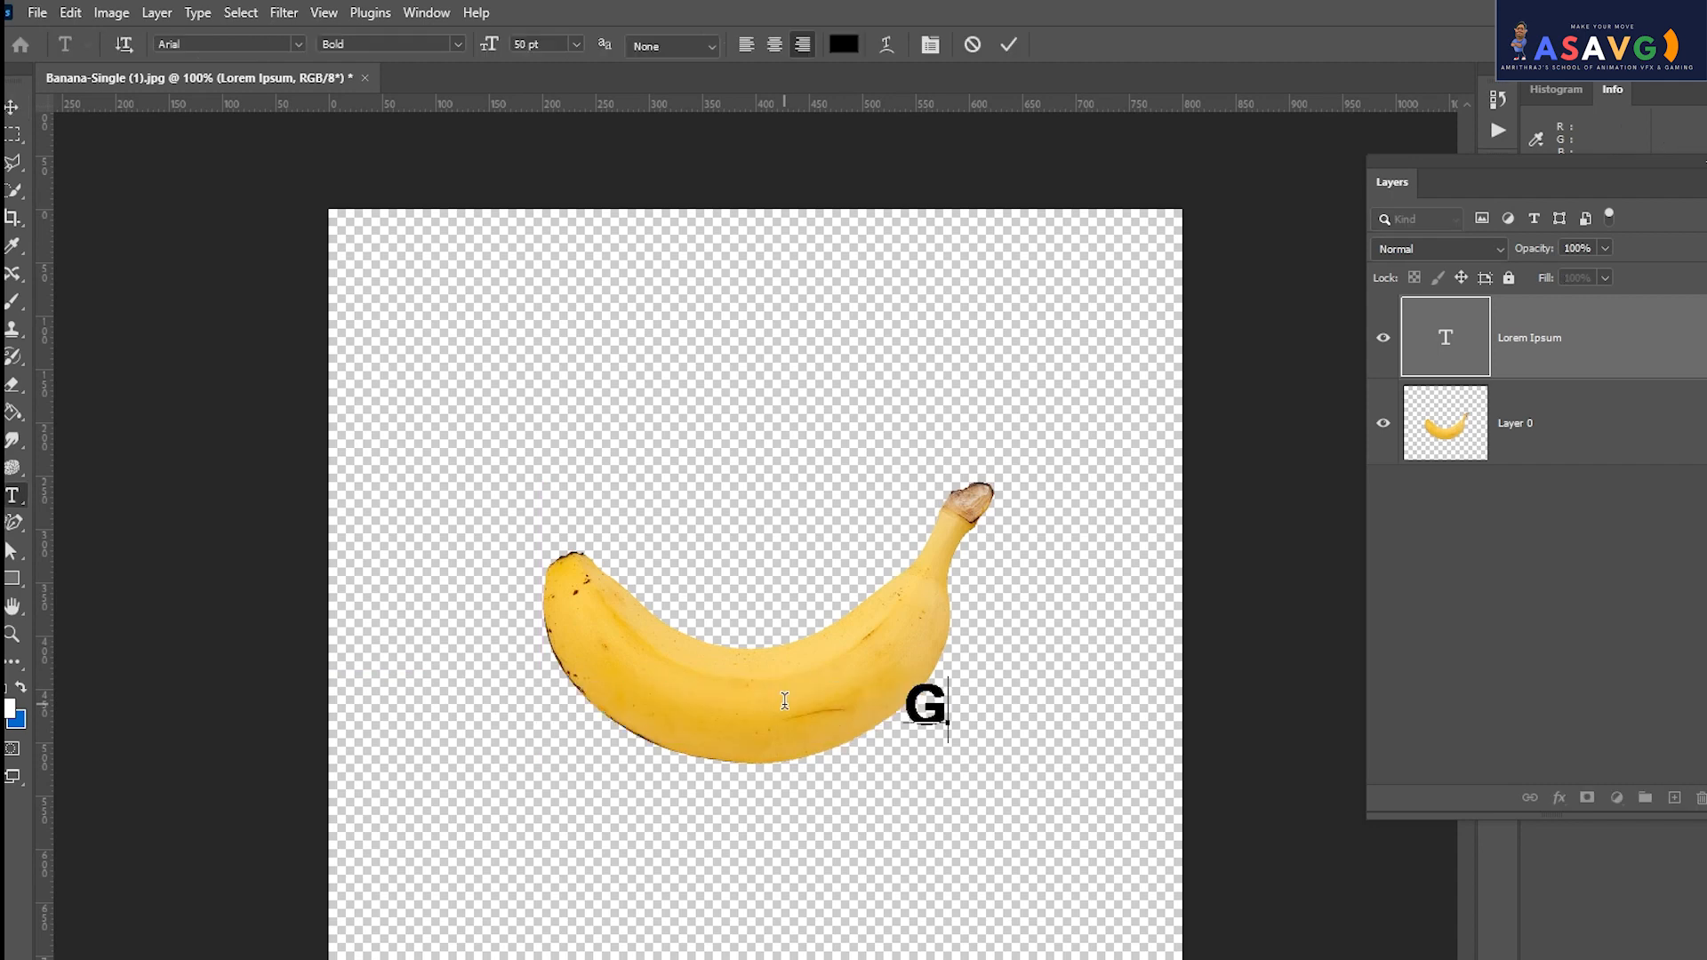
pyautogui.write('RAPHICS')
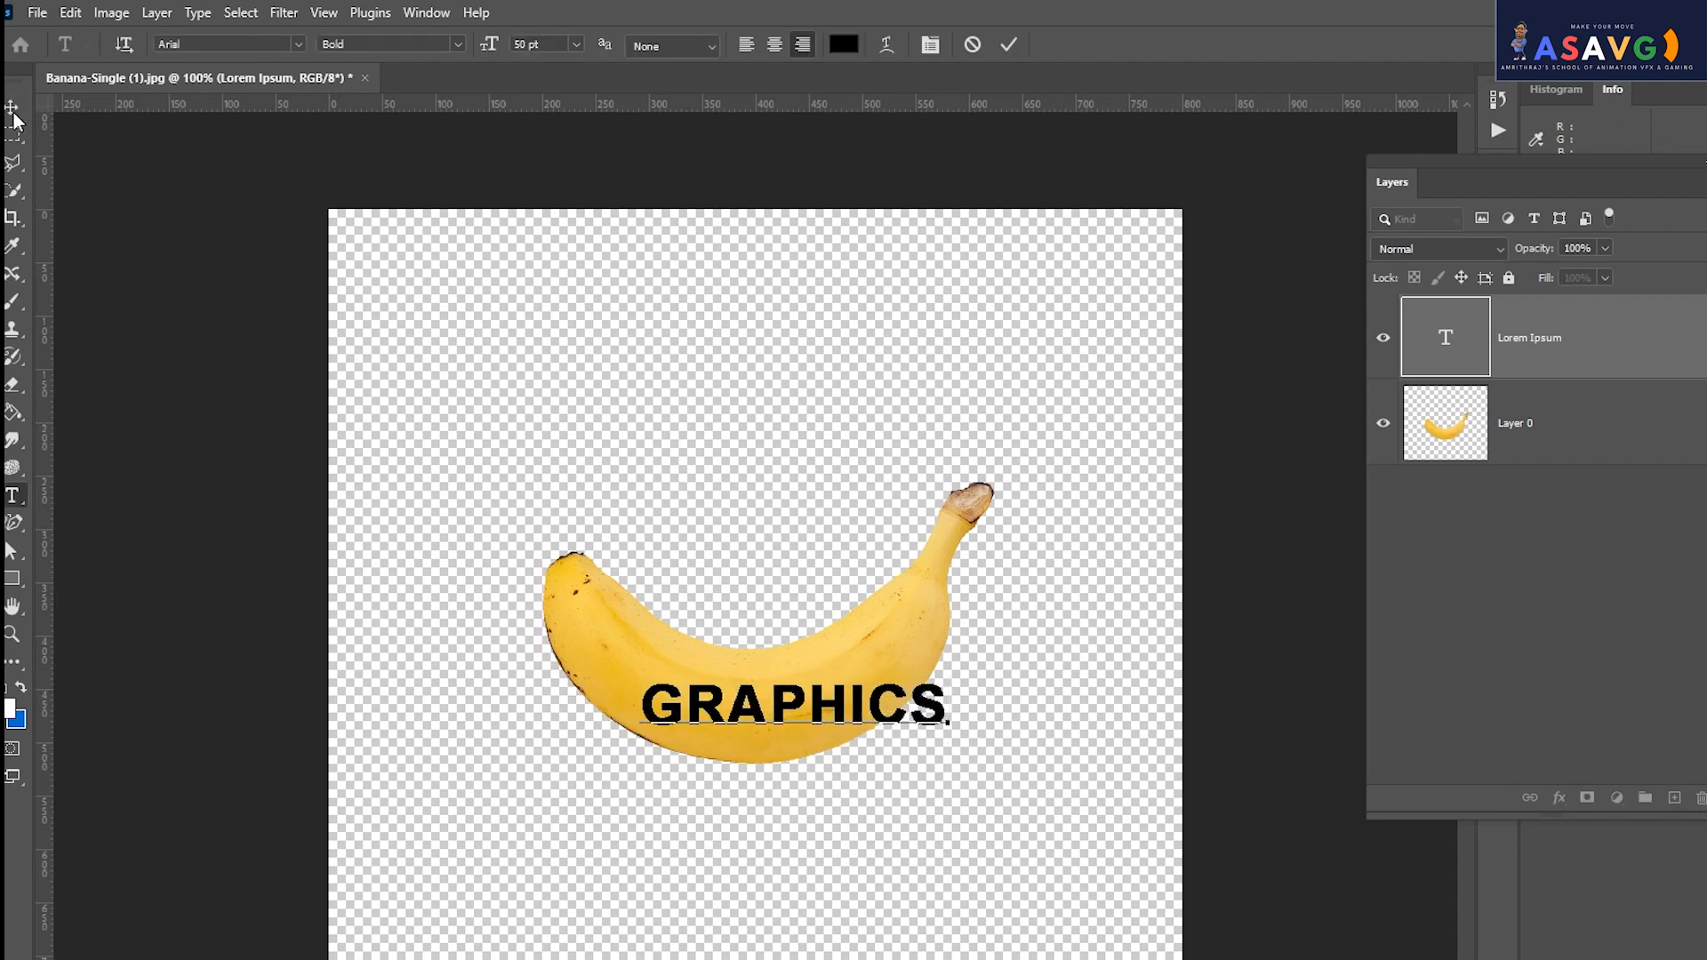
pyautogui.click(13, 106)
pyautogui.moveTo(791, 710); pyautogui.dragTo(748, 697)
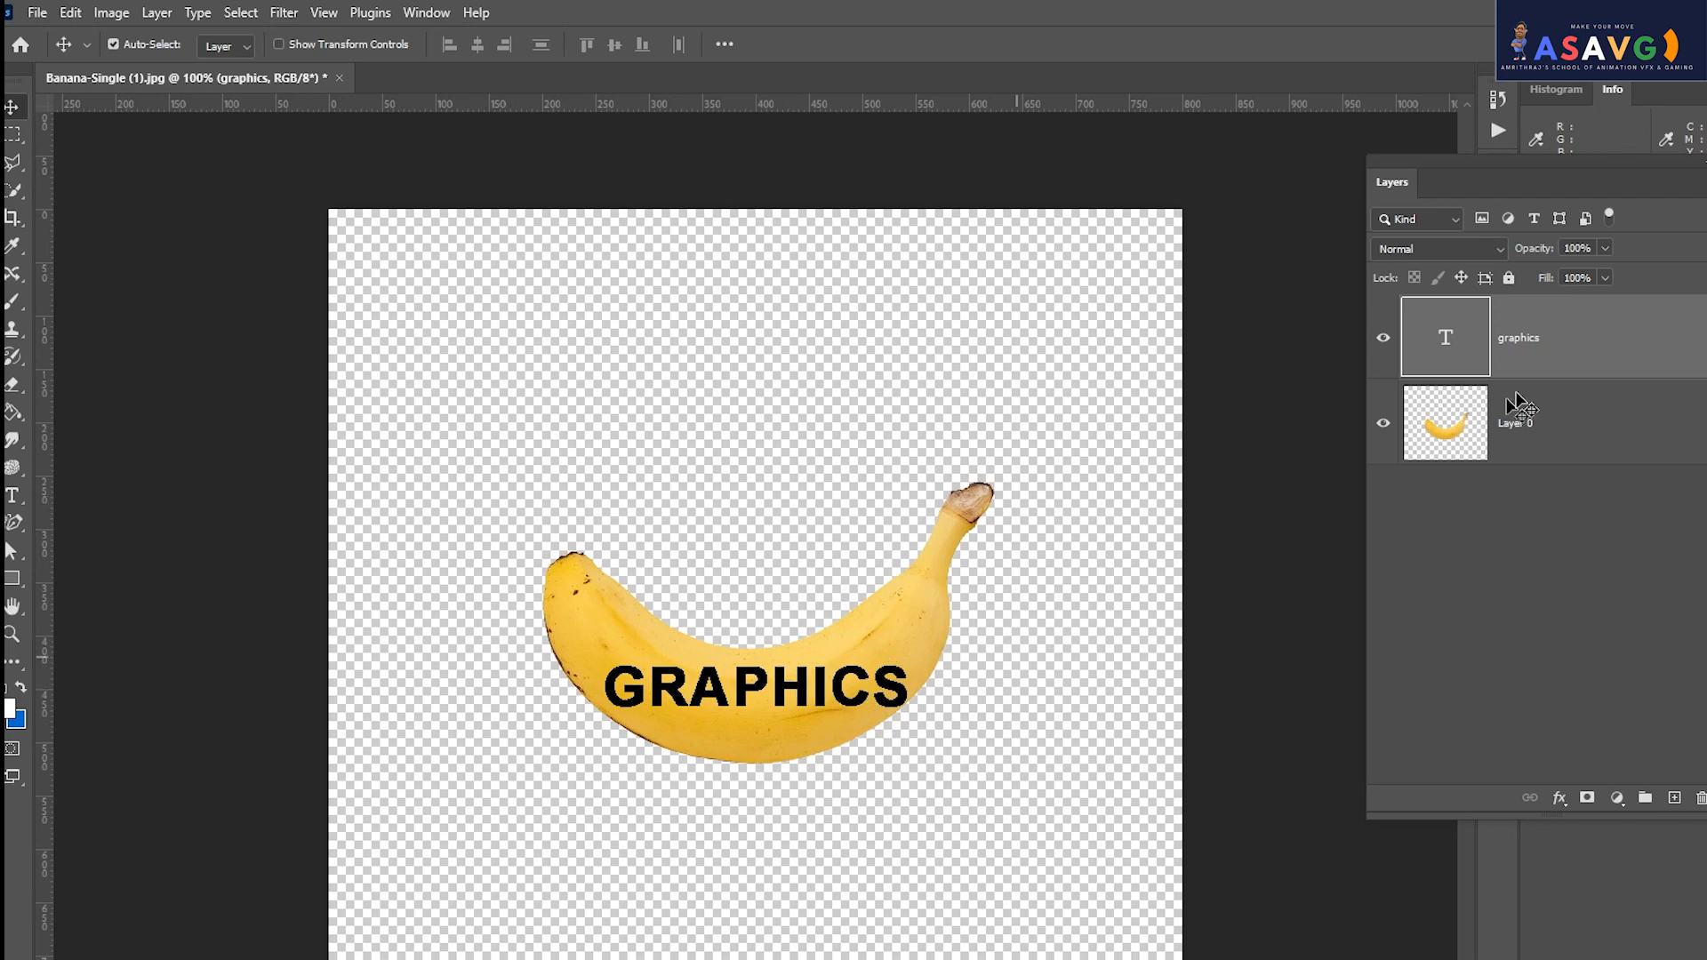
pyautogui.hotkey('ctrl', 't')
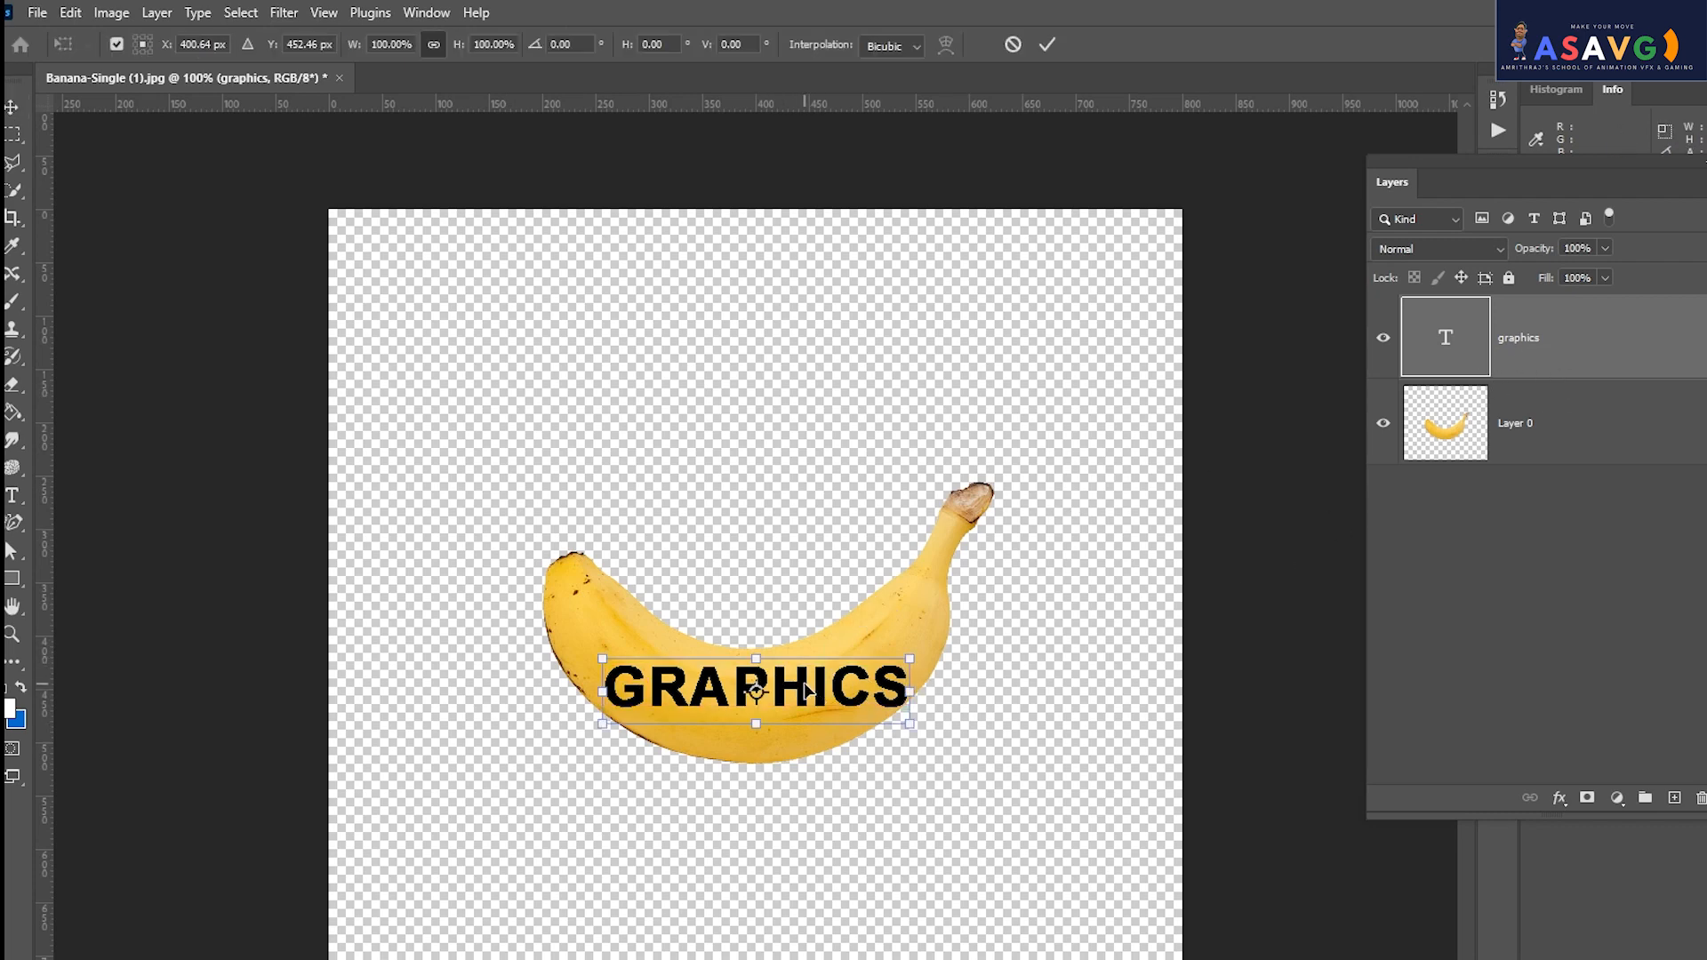
pyautogui.rightClick(806, 691)
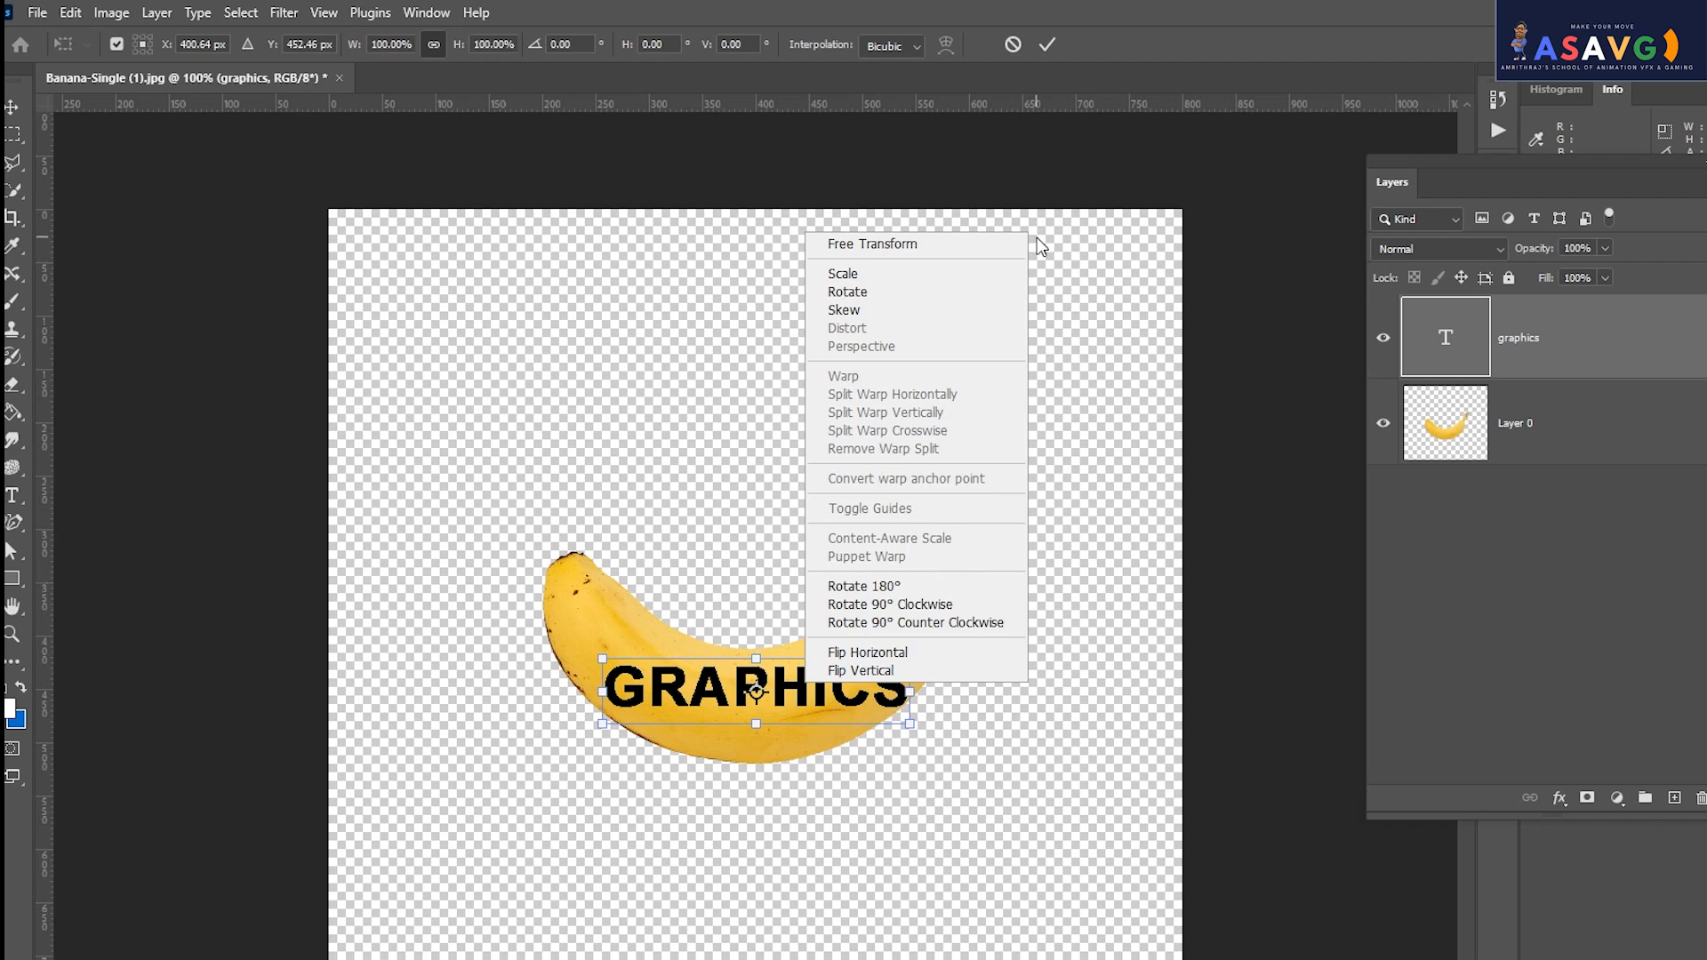
pyautogui.click(1012, 249)
pyautogui.press('Return')
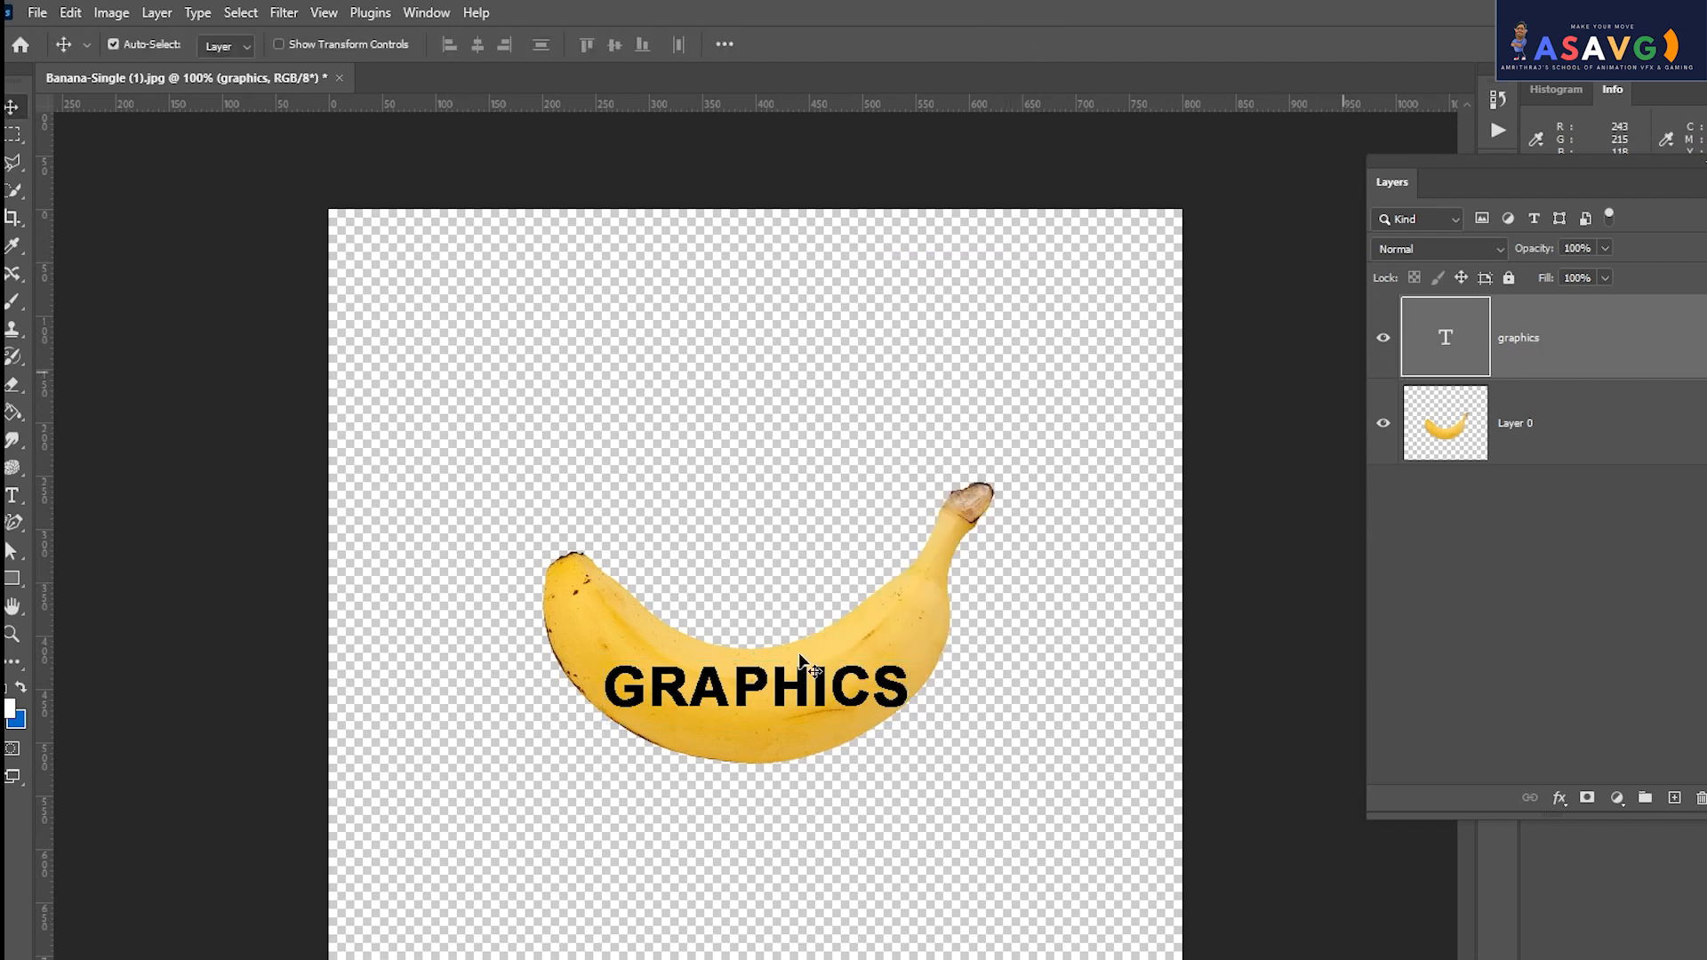
pyautogui.doubleClick(788, 683)
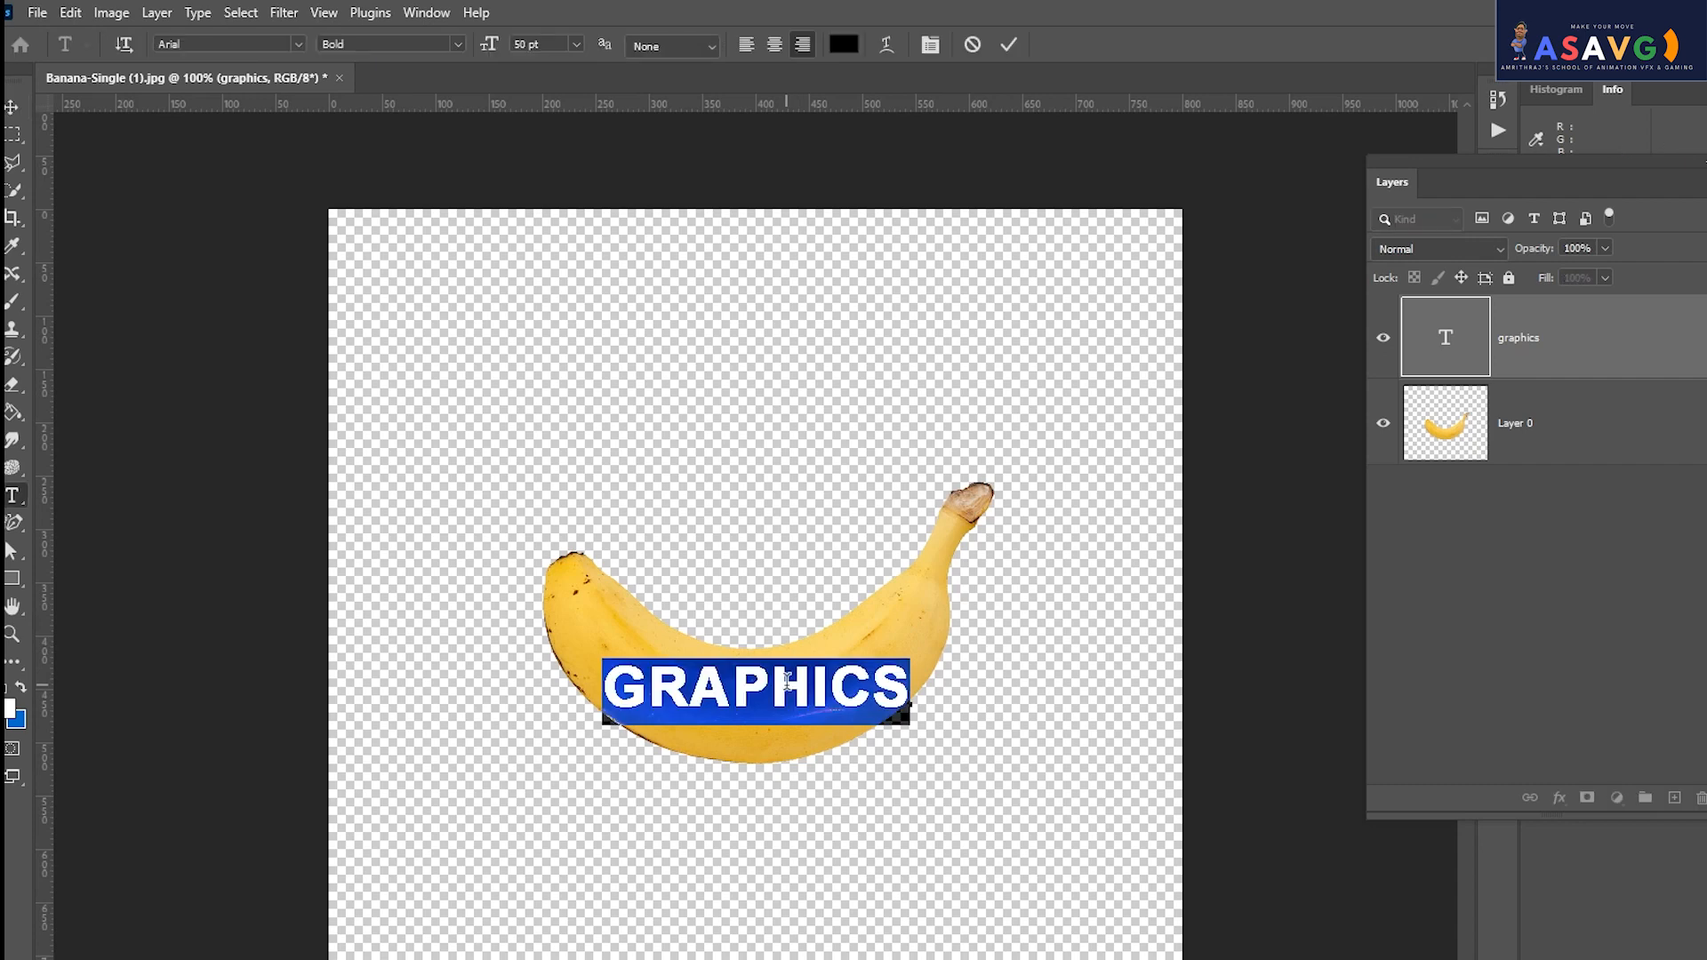
pyautogui.click(1149, 605)
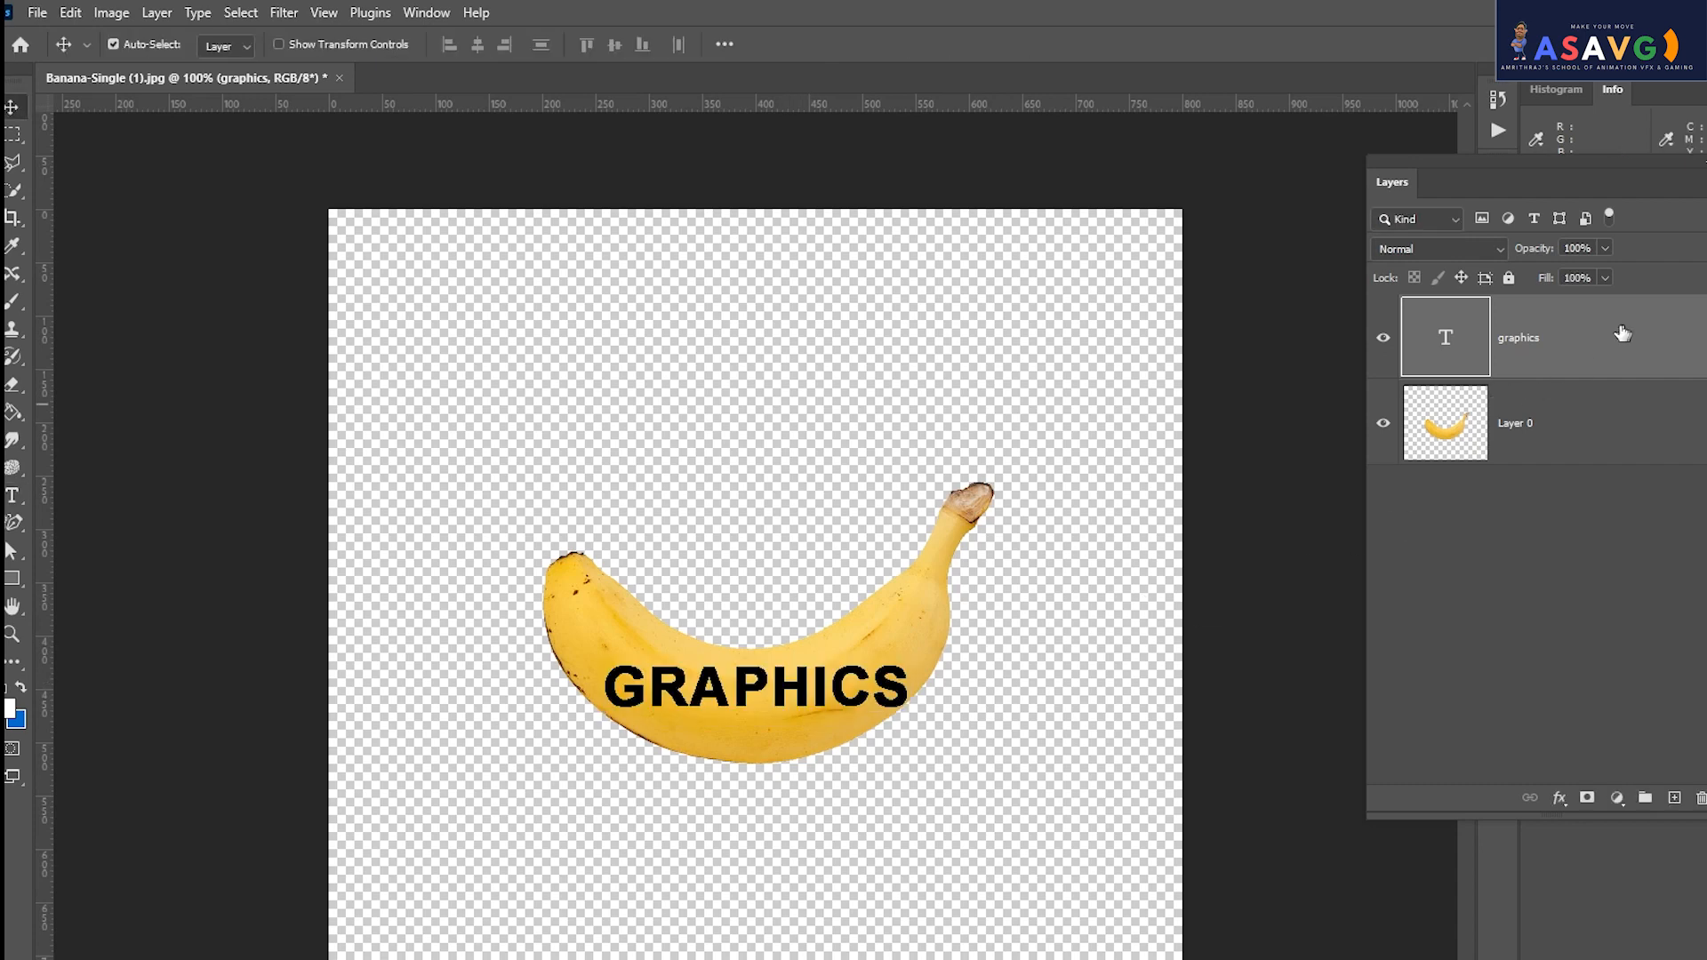
# Rasterize the GRAPHICS text layer.
pyautogui.rightClick(1621, 334)
pyautogui.click(1471, 428)
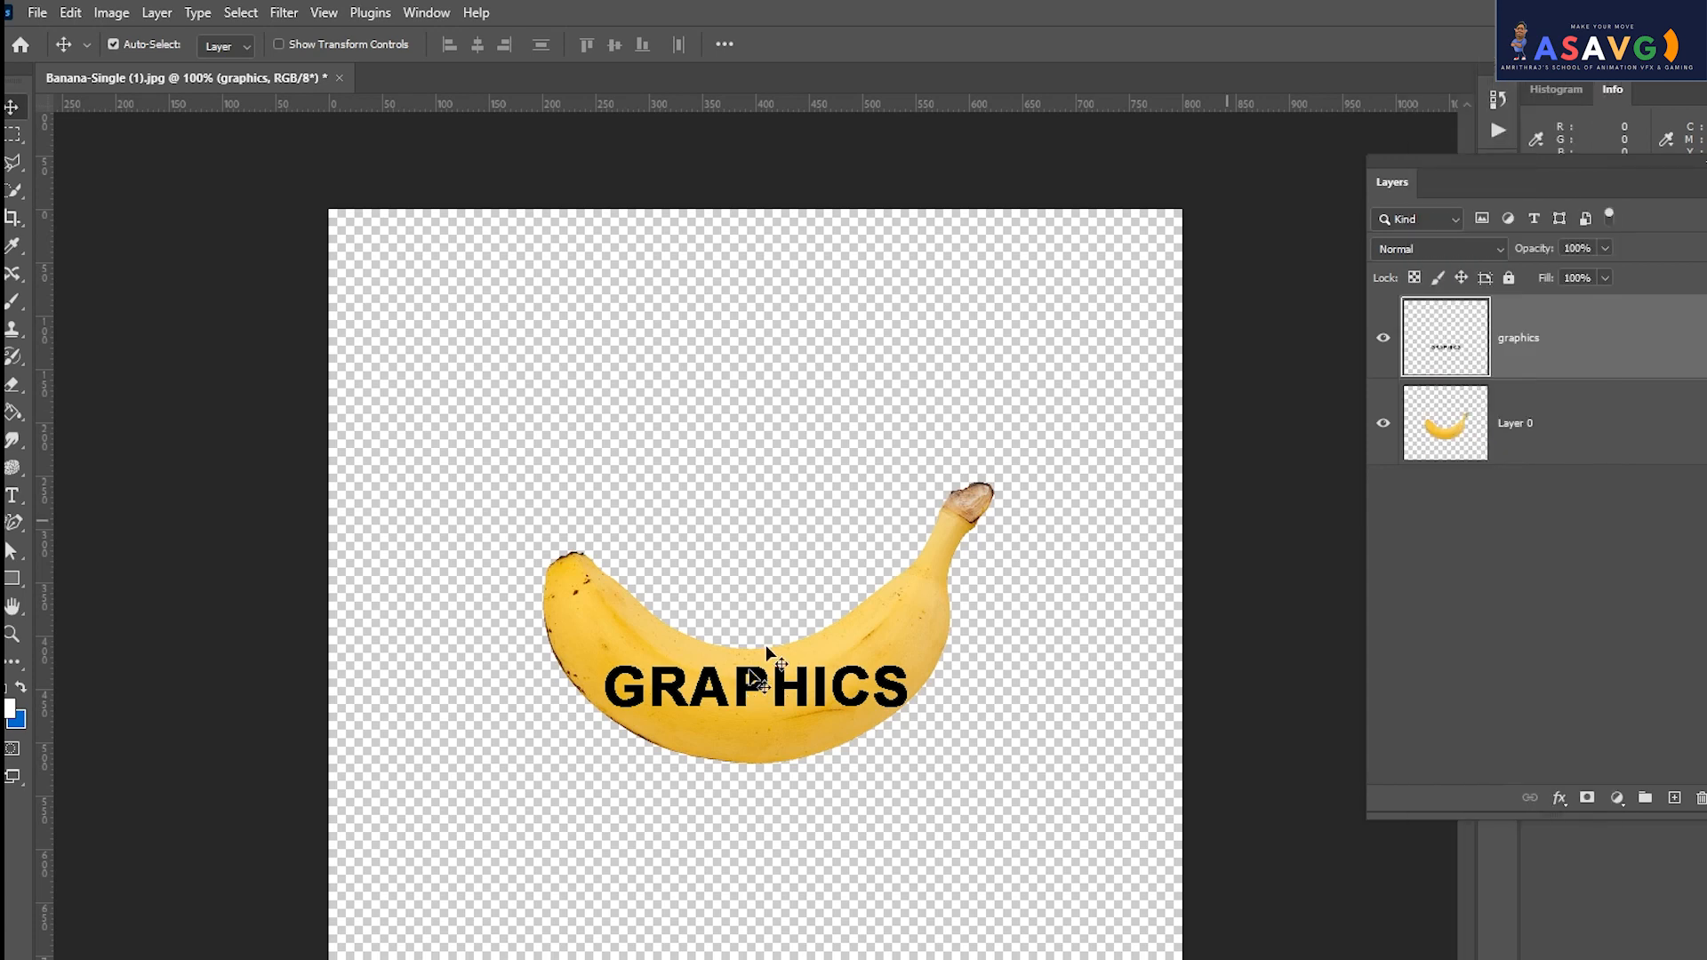
pyautogui.click(661, 713)
pyautogui.click(673, 702)
pyautogui.click(15, 496)
pyautogui.click(728, 682)
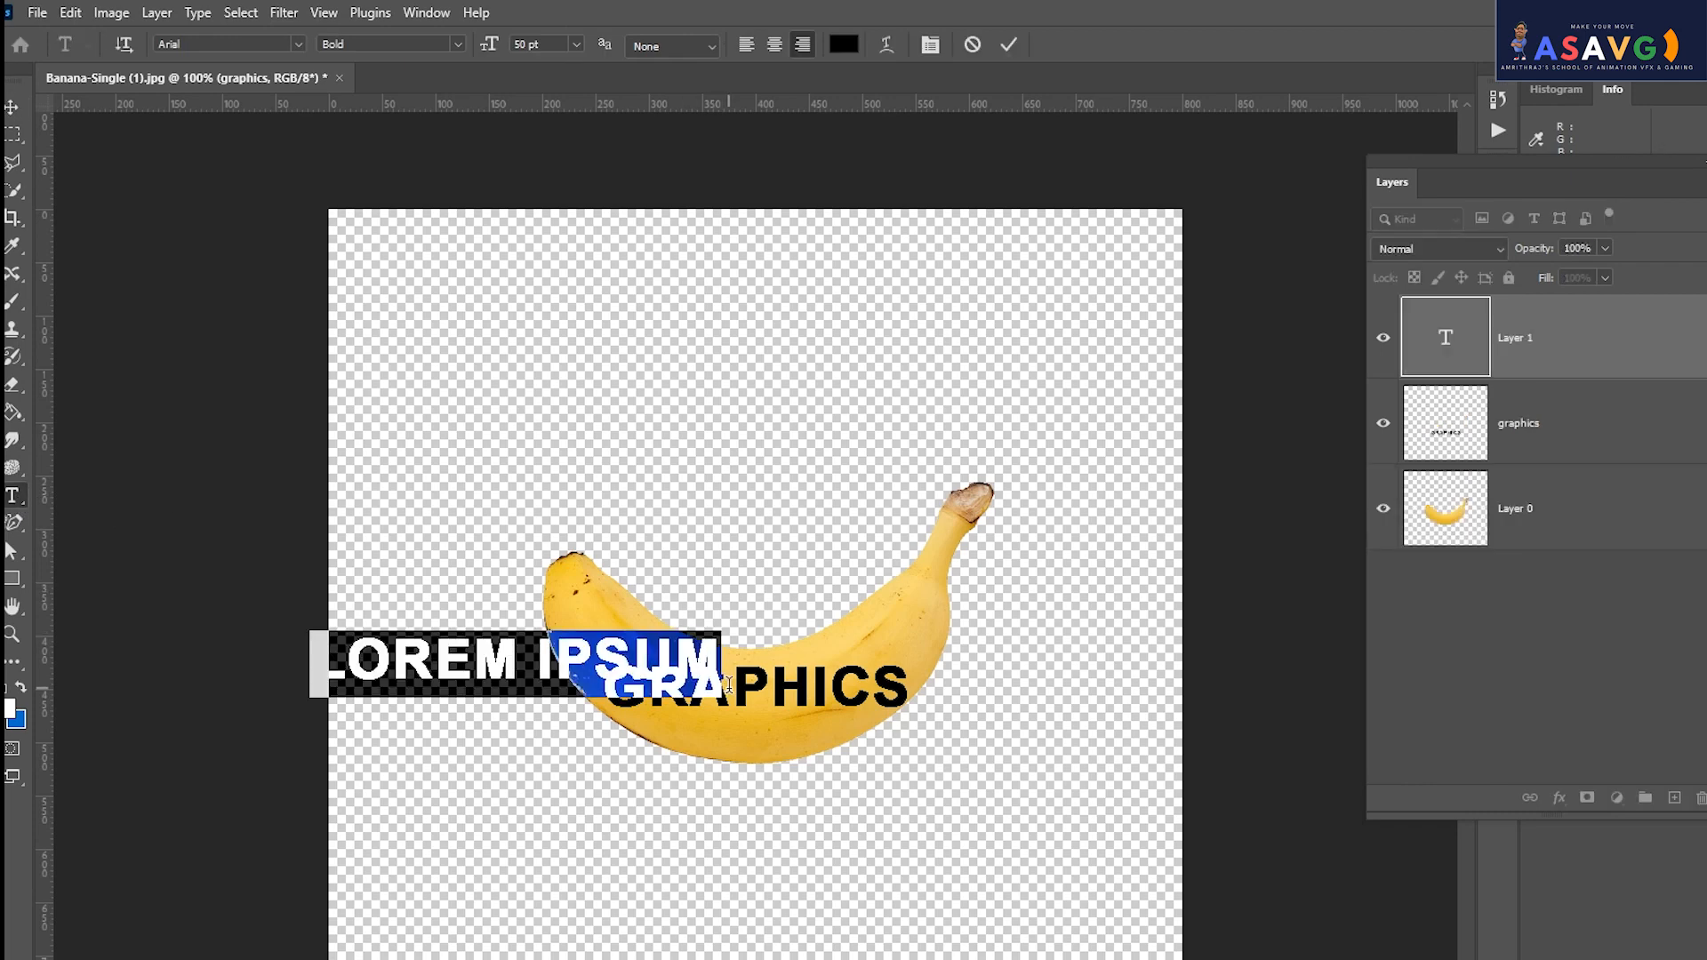
pyautogui.click(14, 107)
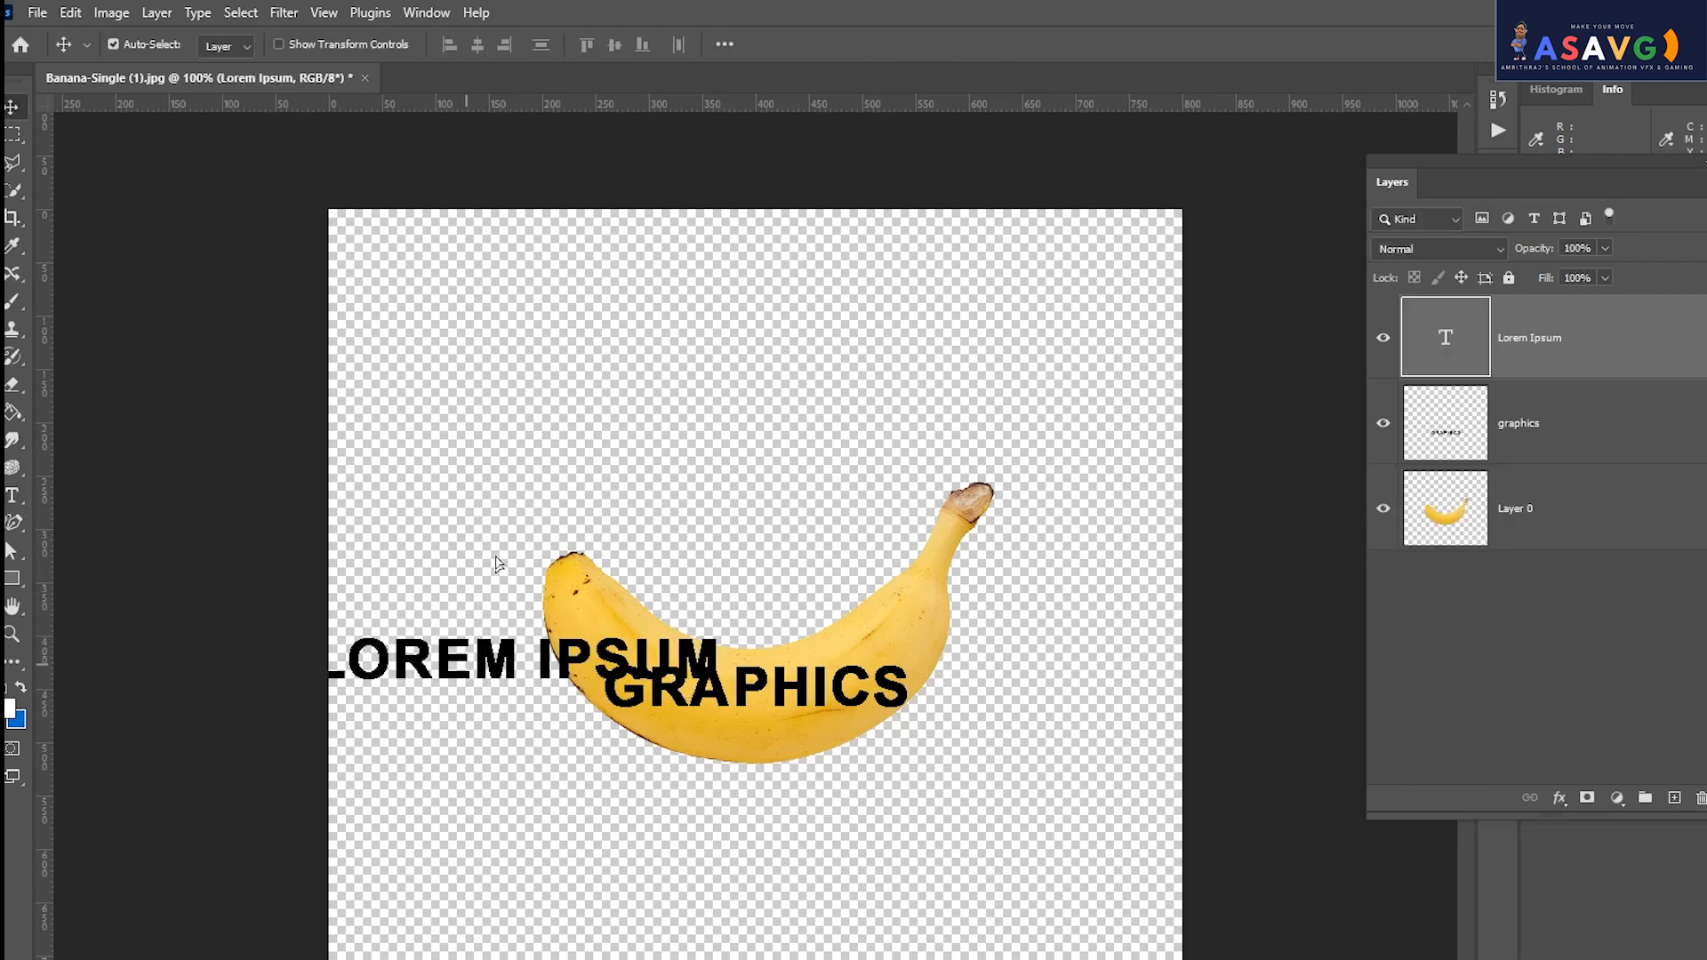
pyautogui.moveTo(499, 671); pyautogui.dragTo(510, 556)
pyautogui.press('Delete')
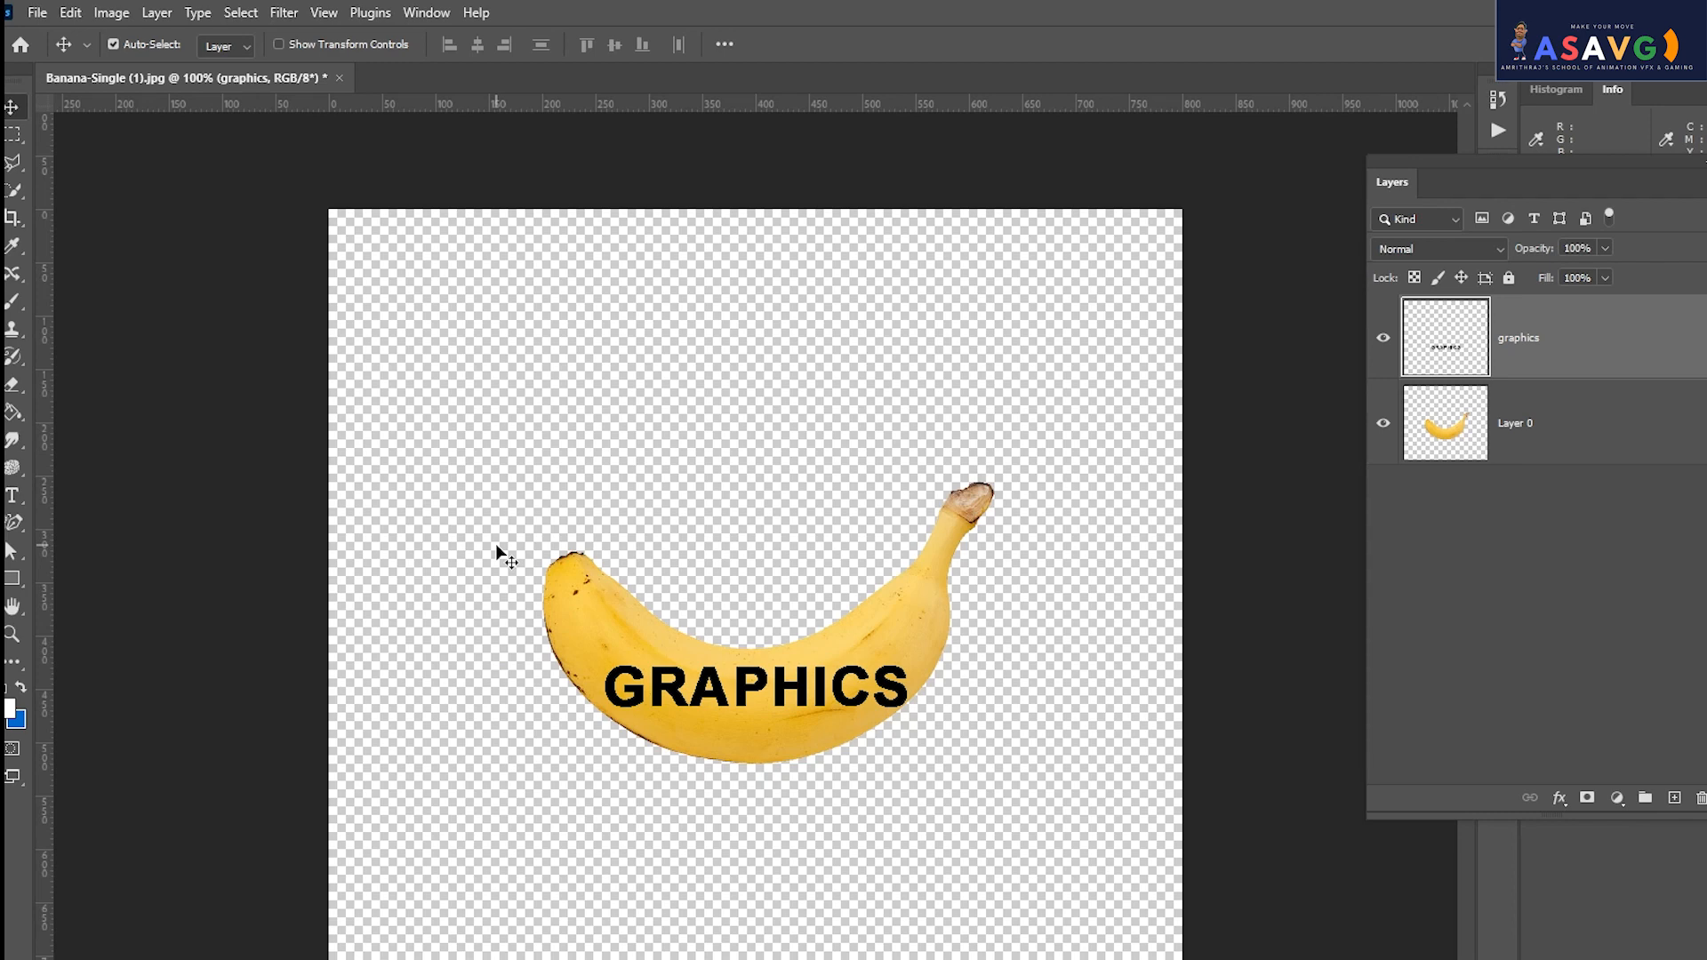
# Warp the GRAPHICS lettering so its corners and edges follow the banana's curve and fill its body, and apply the transform.
pyautogui.hotkey('ctrl', 't')
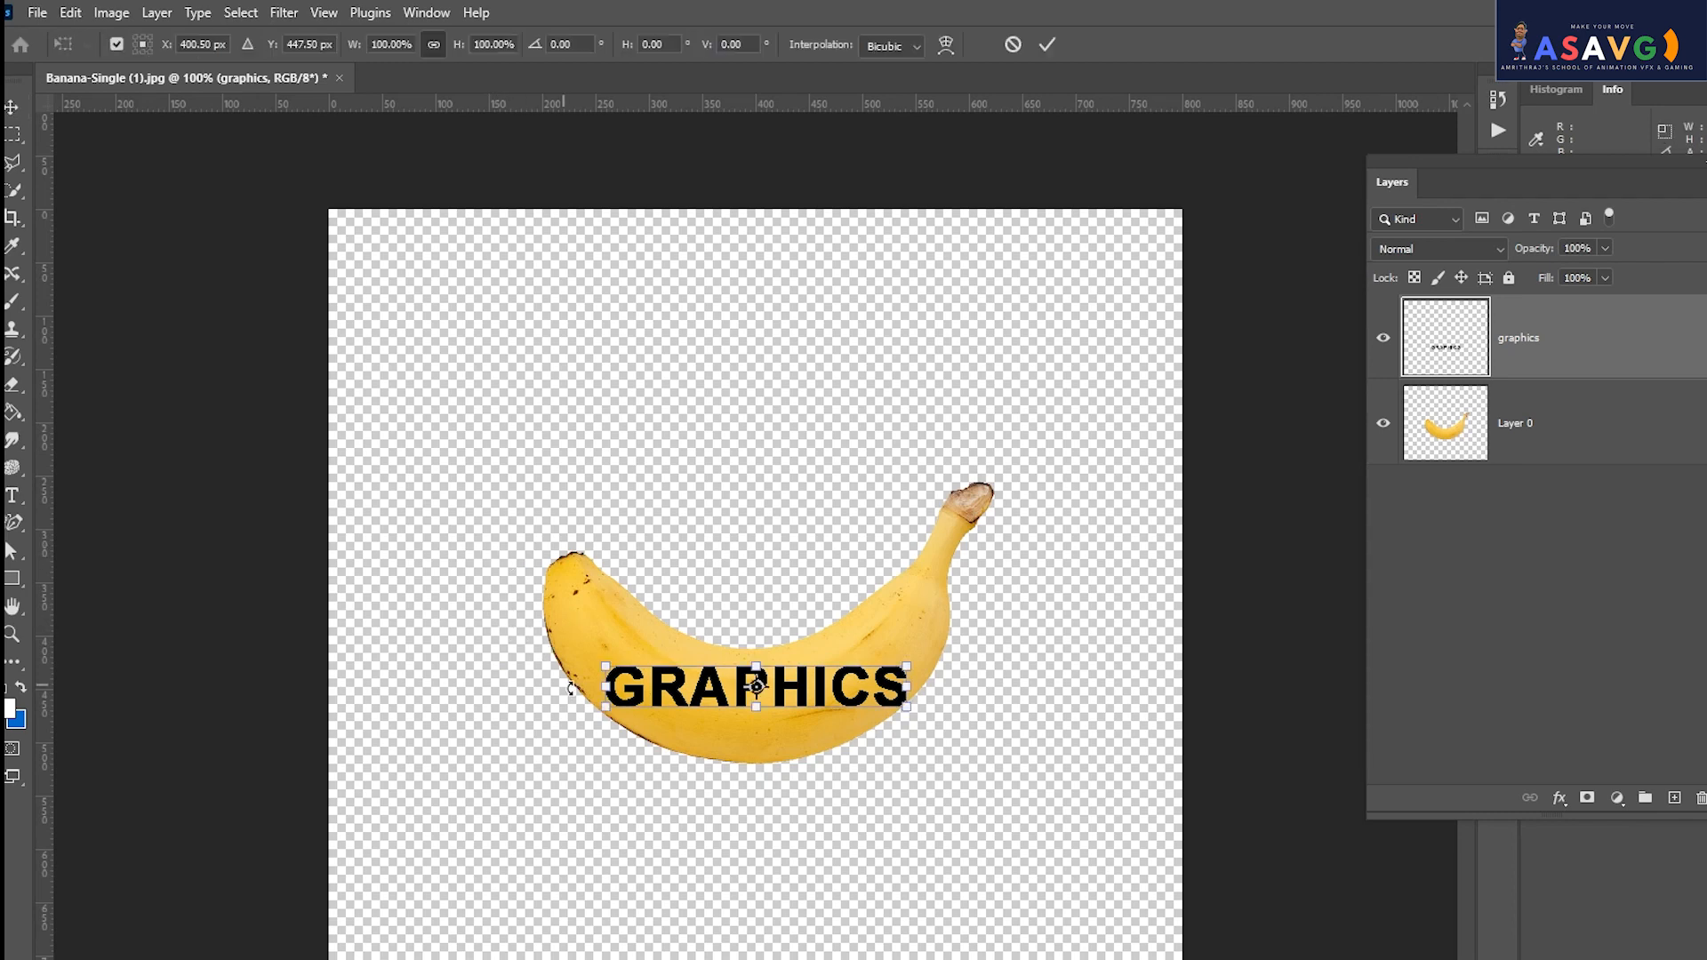
pyautogui.rightClick(725, 686)
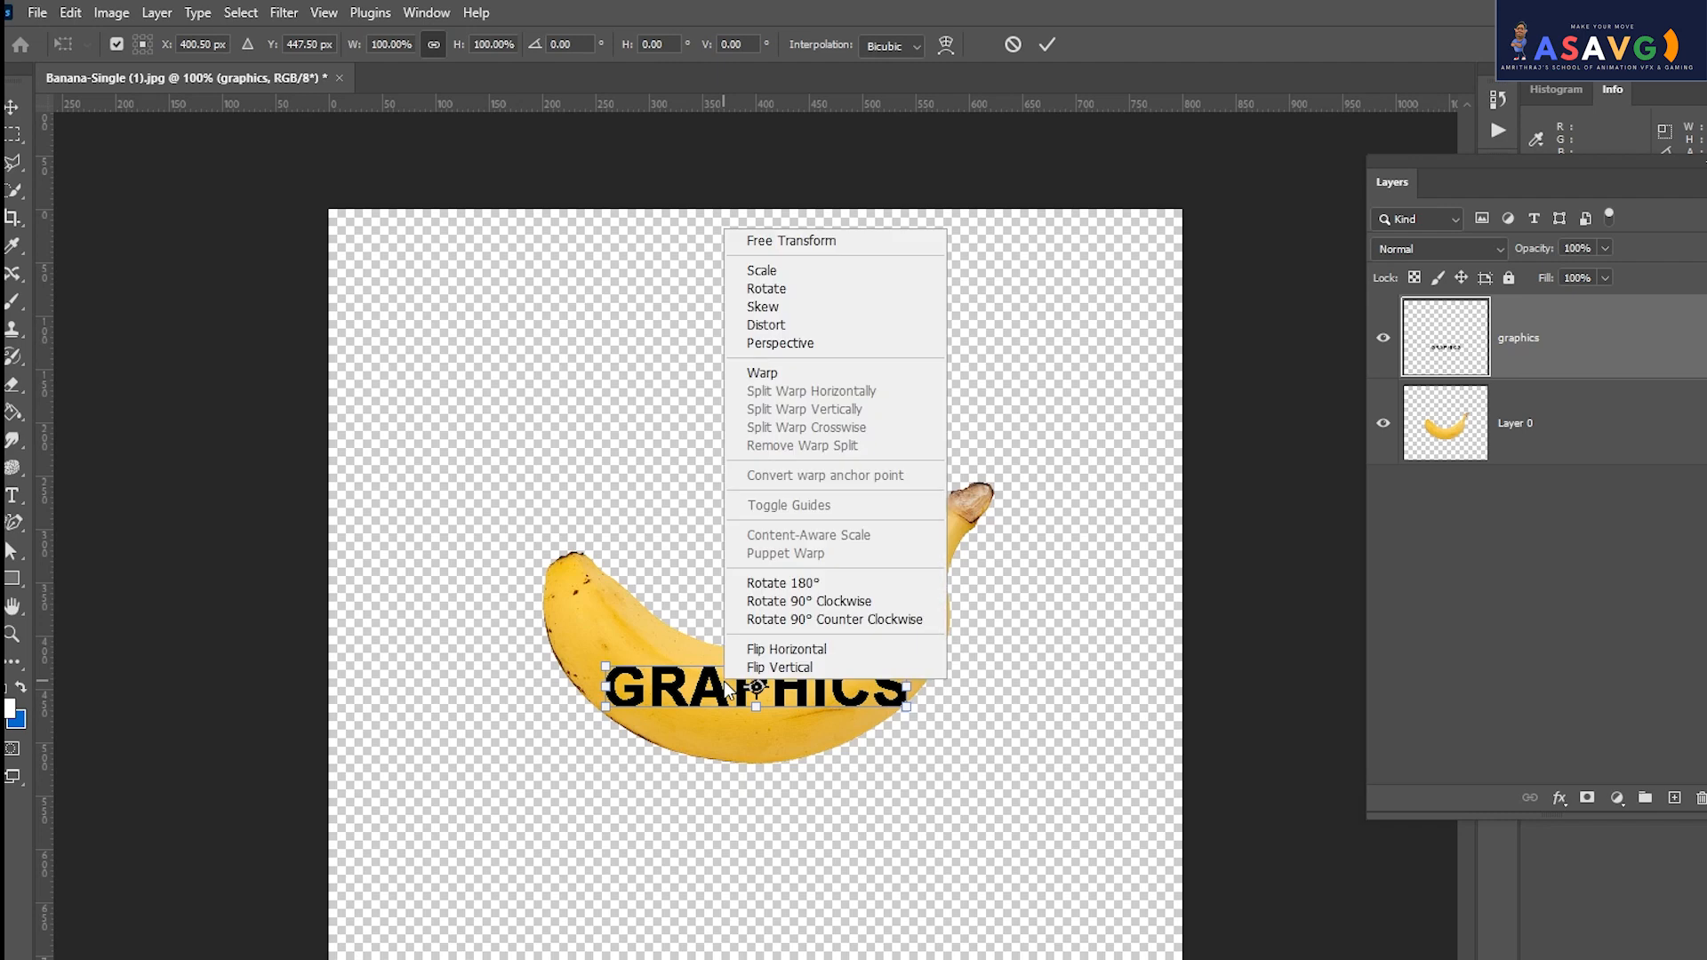
pyautogui.click(757, 375)
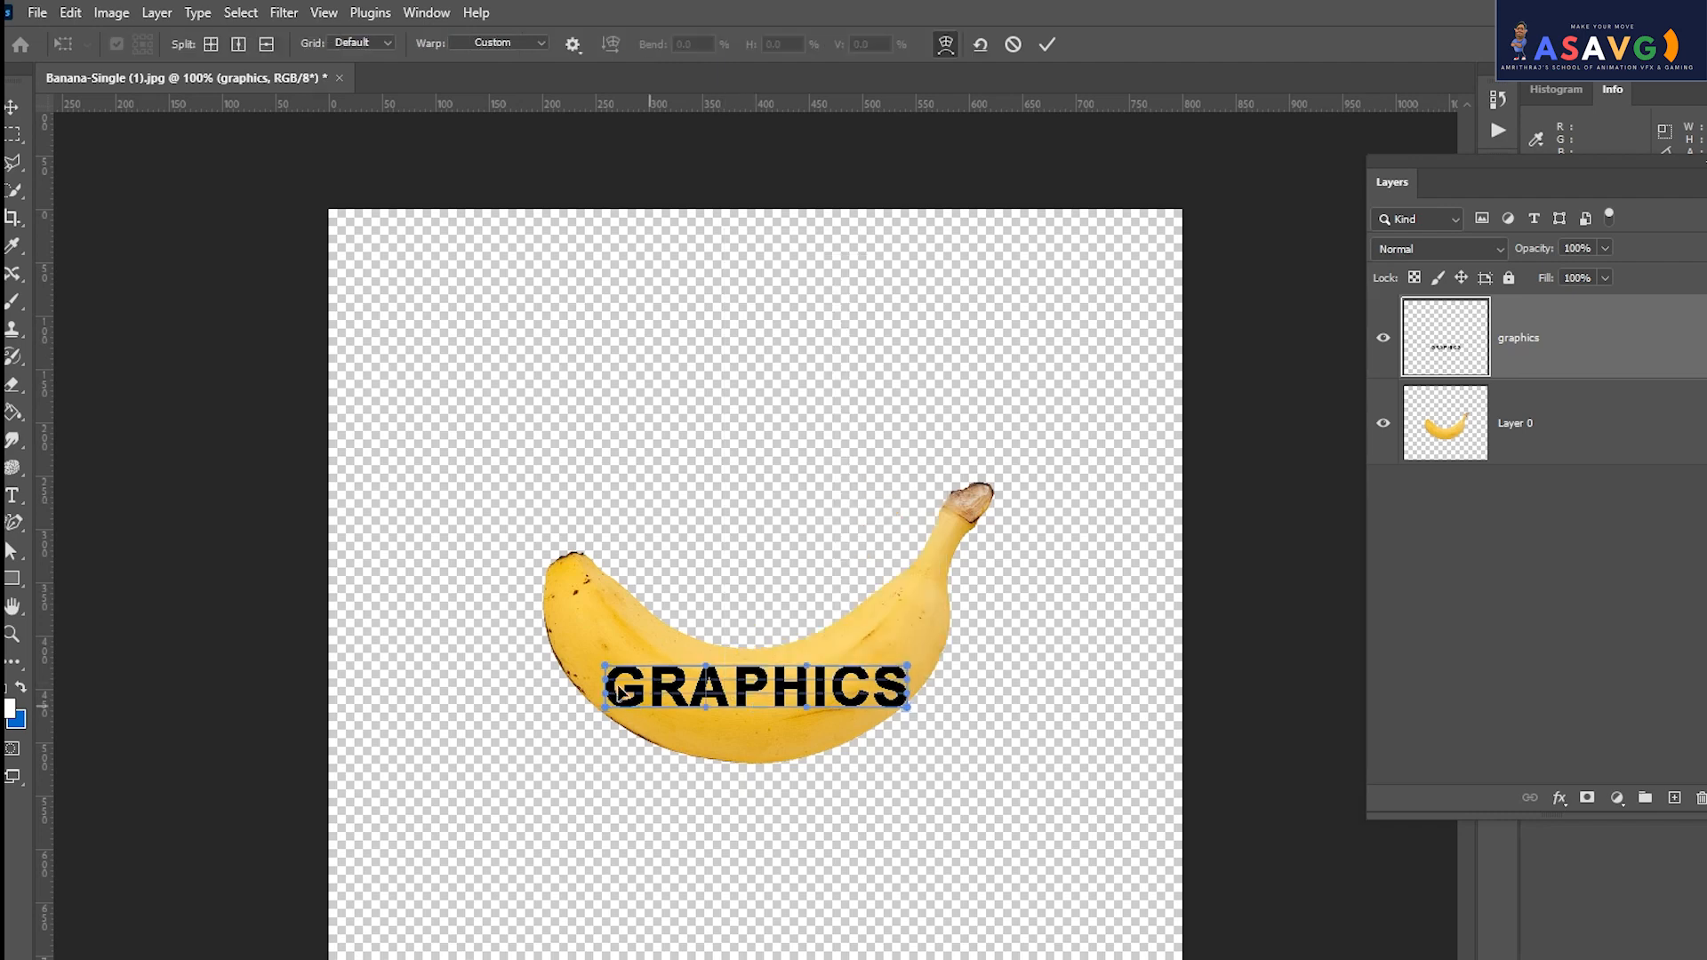
pyautogui.moveTo(607, 669); pyautogui.dragTo(586, 585)
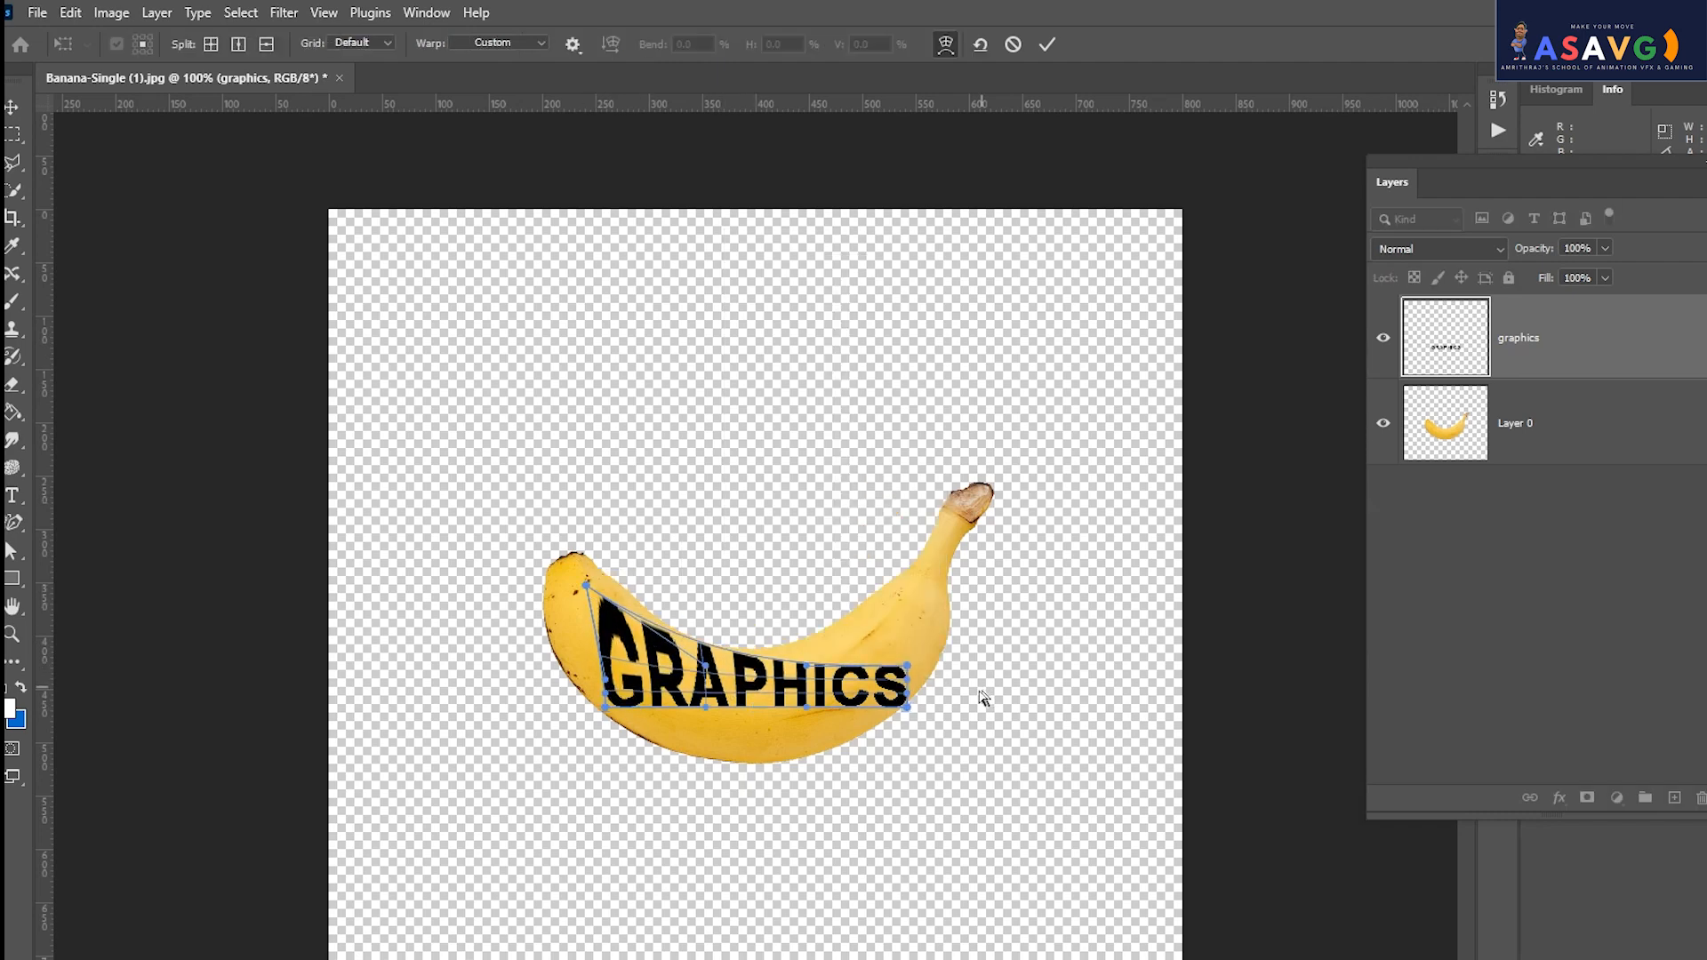
pyautogui.moveTo(907, 667); pyautogui.dragTo(913, 604)
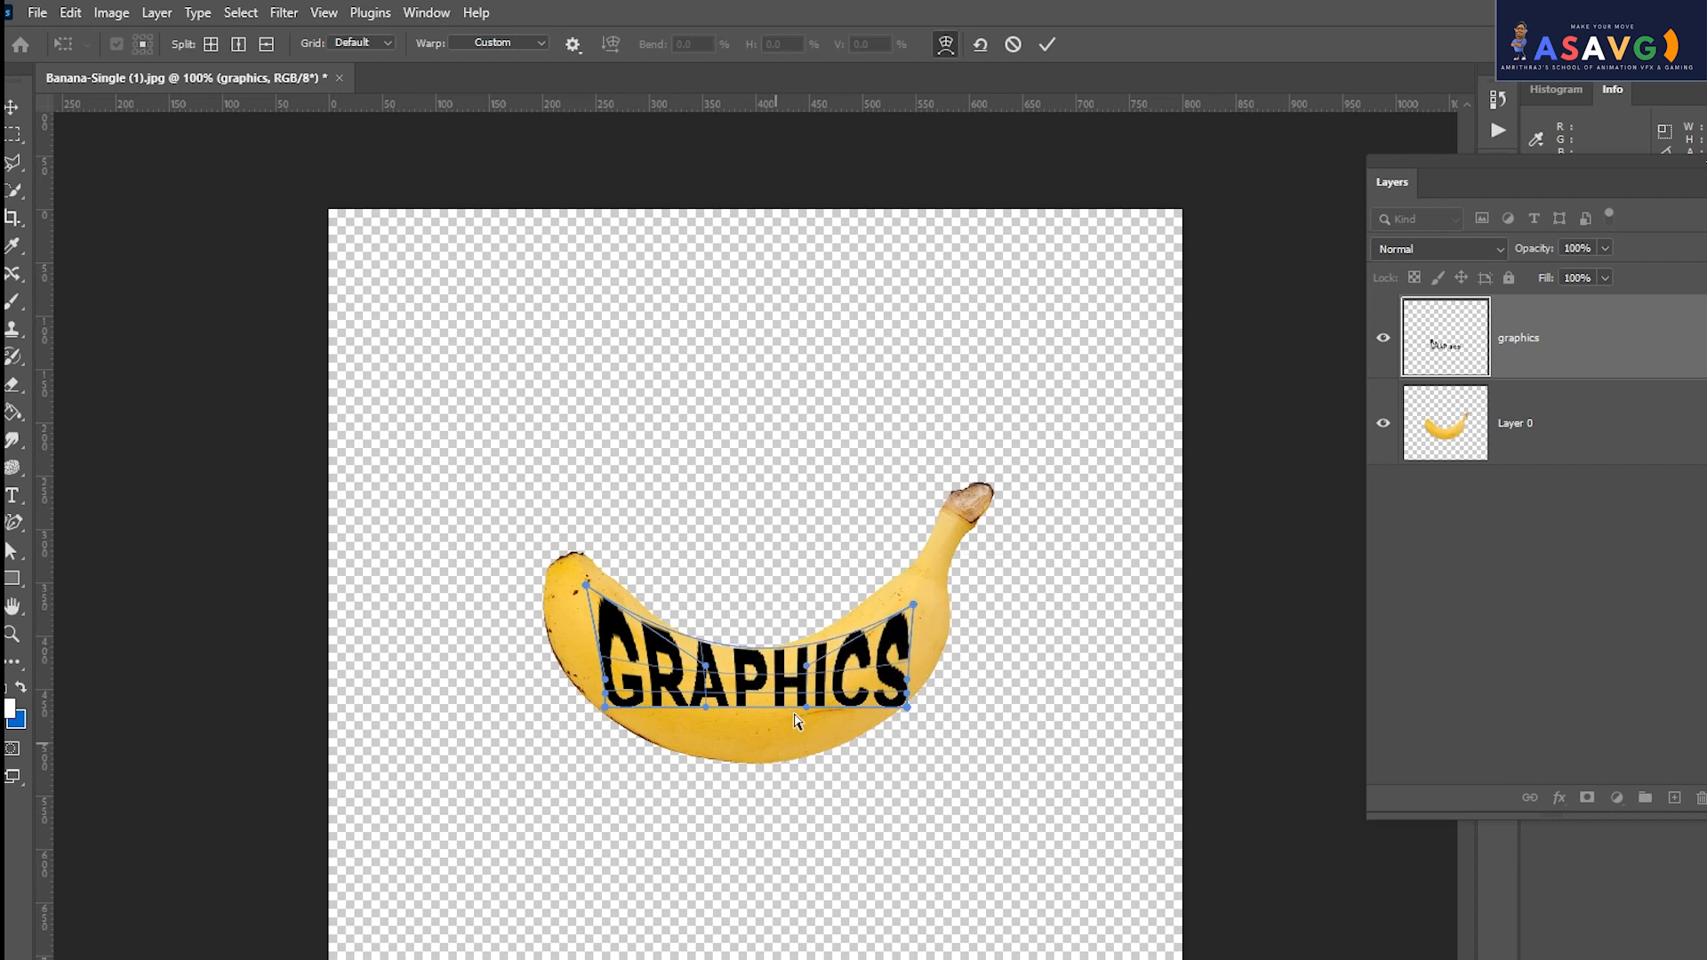
pyautogui.moveTo(807, 704); pyautogui.dragTo(796, 754)
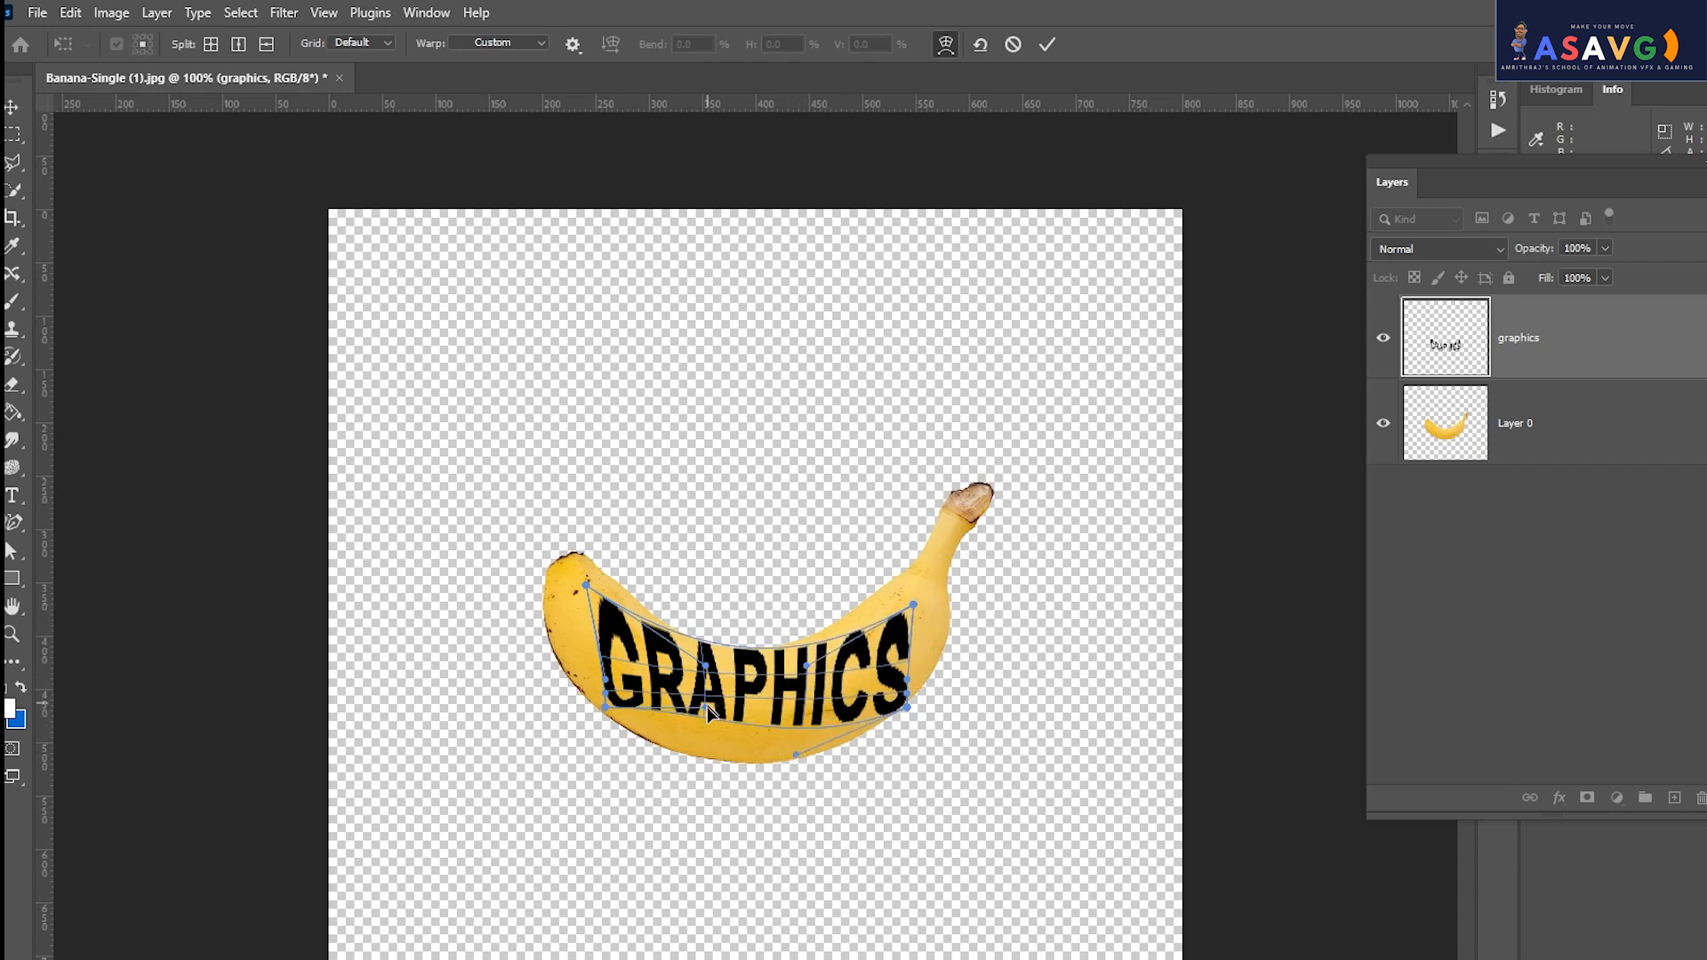
pyautogui.moveTo(707, 707); pyautogui.dragTo(699, 740)
pyautogui.moveTo(602, 706); pyautogui.dragTo(577, 575)
pyautogui.moveTo(914, 606); pyautogui.dragTo(922, 571)
pyautogui.moveTo(906, 709); pyautogui.dragTo(934, 675)
pyautogui.moveTo(794, 754); pyautogui.dragTo(786, 772)
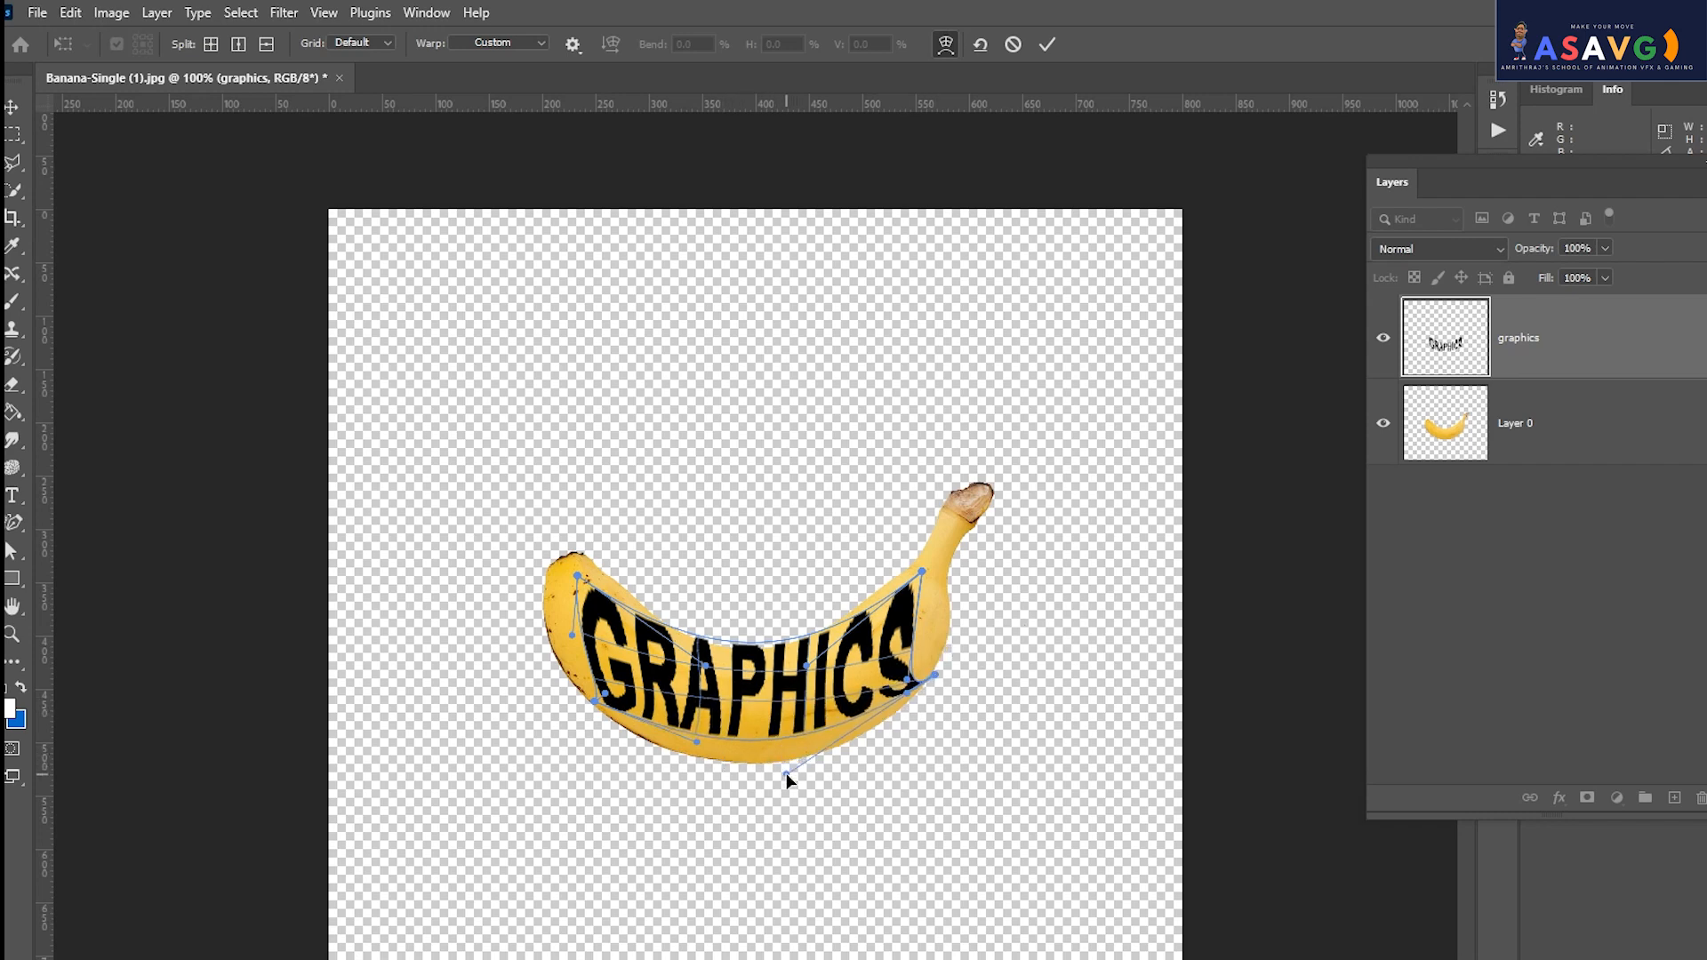
pyautogui.press('Return')
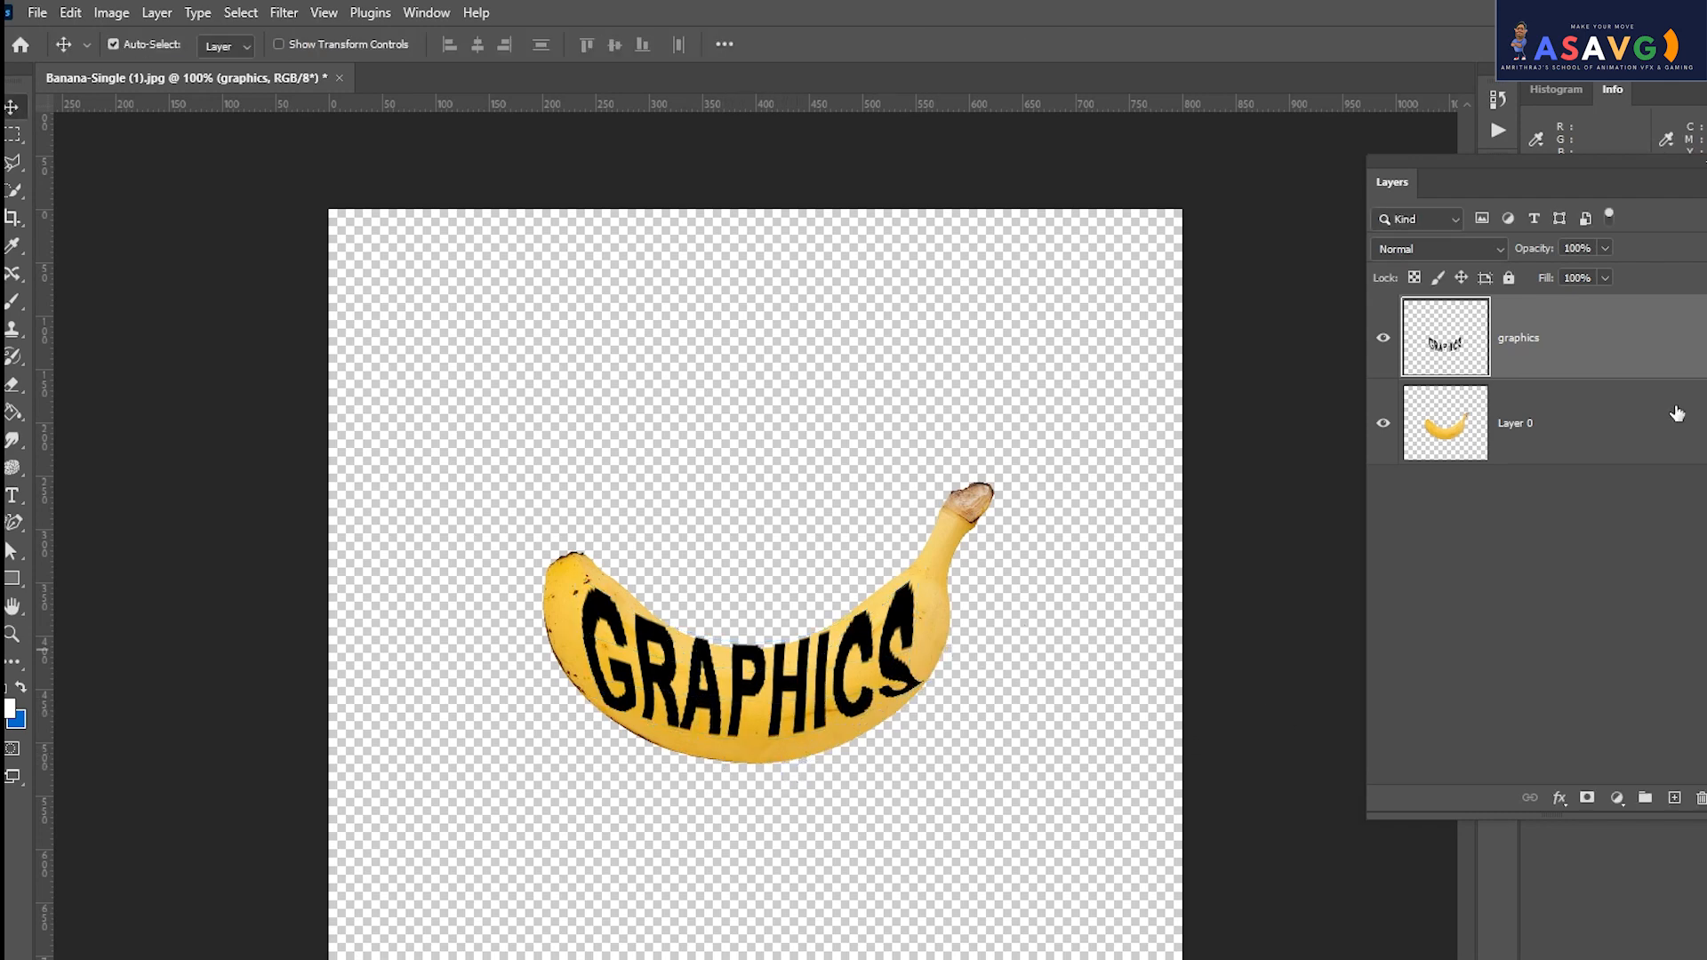
# Load the outline of the warped GRAPHICS lettering as a selection.
pyautogui.click(1389, 433)
pyautogui.click(1389, 434)
pyautogui.keyDown('alt'); pyautogui.click(1456, 359); pyautogui.keyUp('alt')
pyautogui.hotkey('ctrl', '-')
pyautogui.hotkey('ctrl', '-')
pyautogui.hotkey('ctrl', '-')
pyautogui.hotkey('ctrl', '-')
pyautogui.hotkey('ctrl', '-')
pyautogui.hotkey('ctrl', '-')
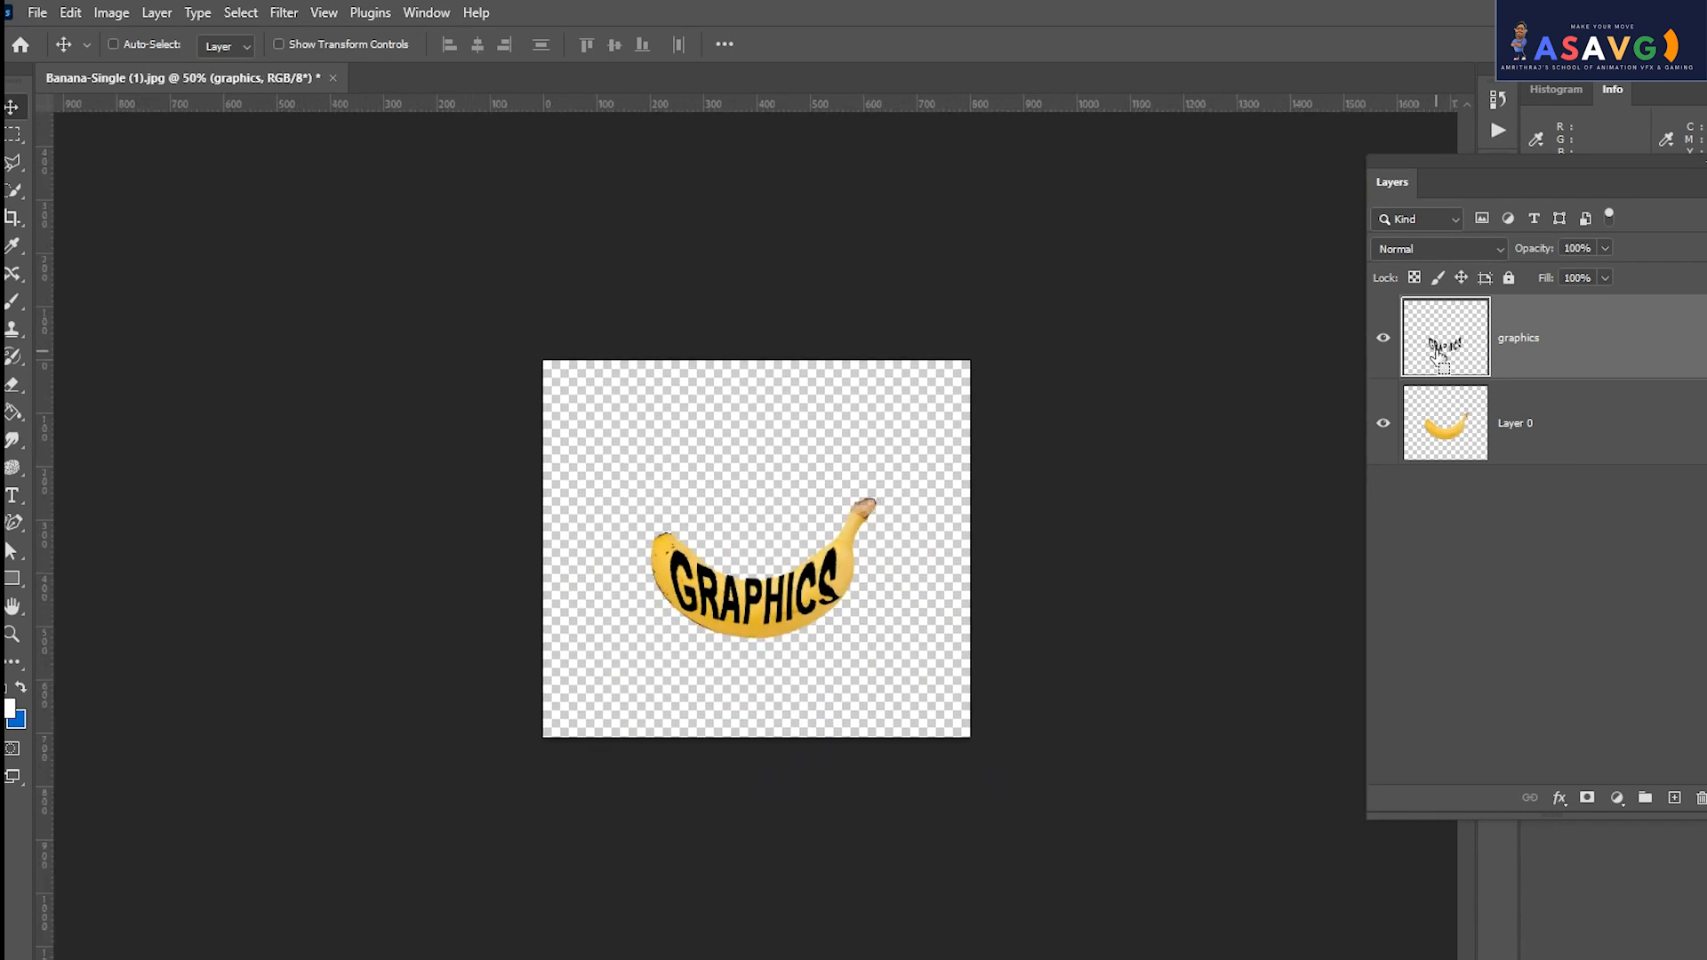
pyautogui.keyDown('ctrl'); pyautogui.click(1440, 354); pyautogui.keyUp('ctrl')
pyautogui.hotkey('ctrl', '+')
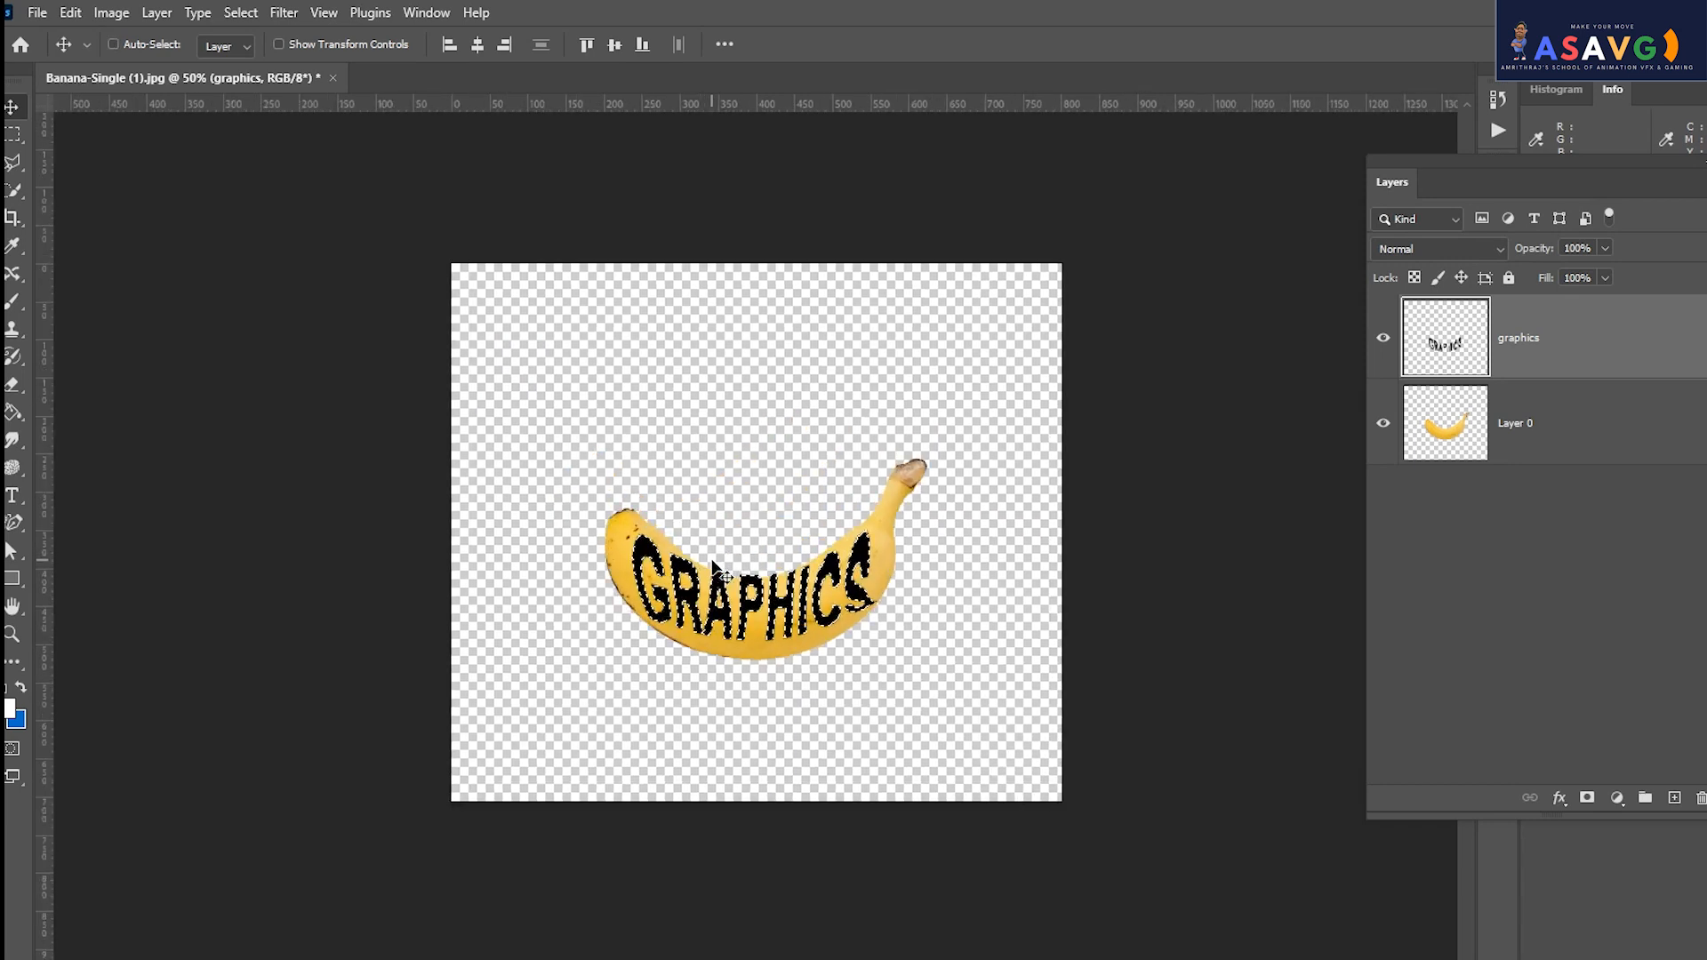
pyautogui.hotkey('ctrl', '+')
pyautogui.hotkey('ctrl', '+')
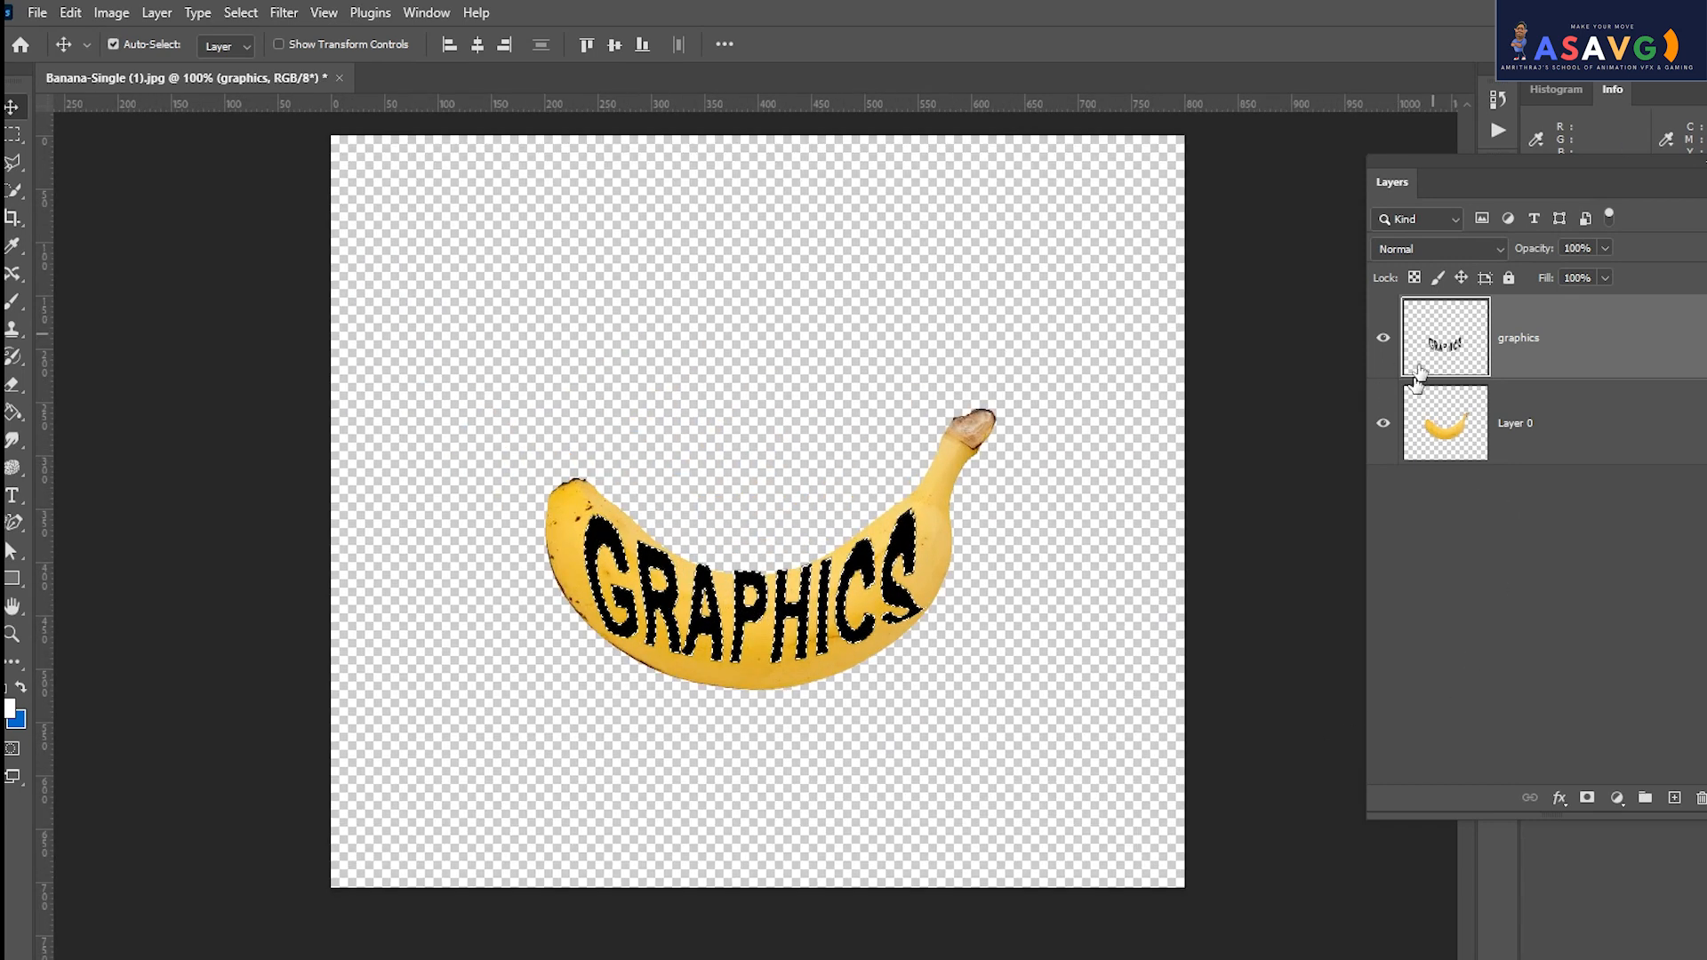
pyautogui.click(1384, 343)
pyautogui.click(1383, 343)
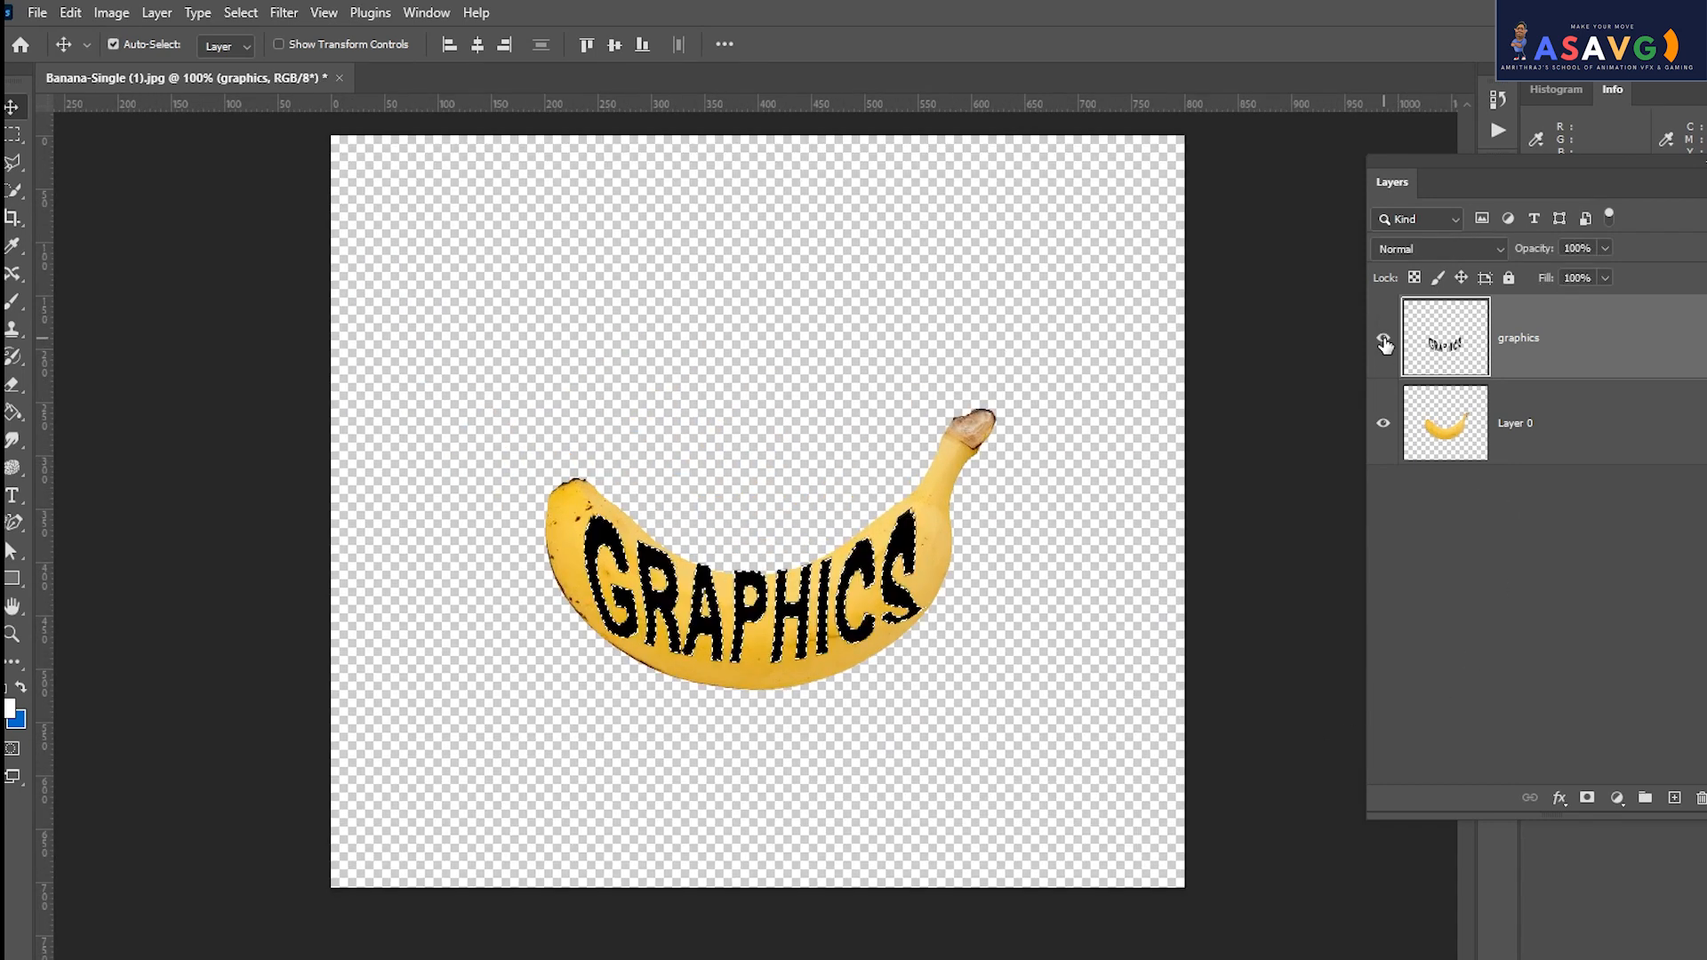
# Hide the graphics layer and add a layer mask to Layer 0 from the lettering selection.
pyautogui.click(1384, 343)
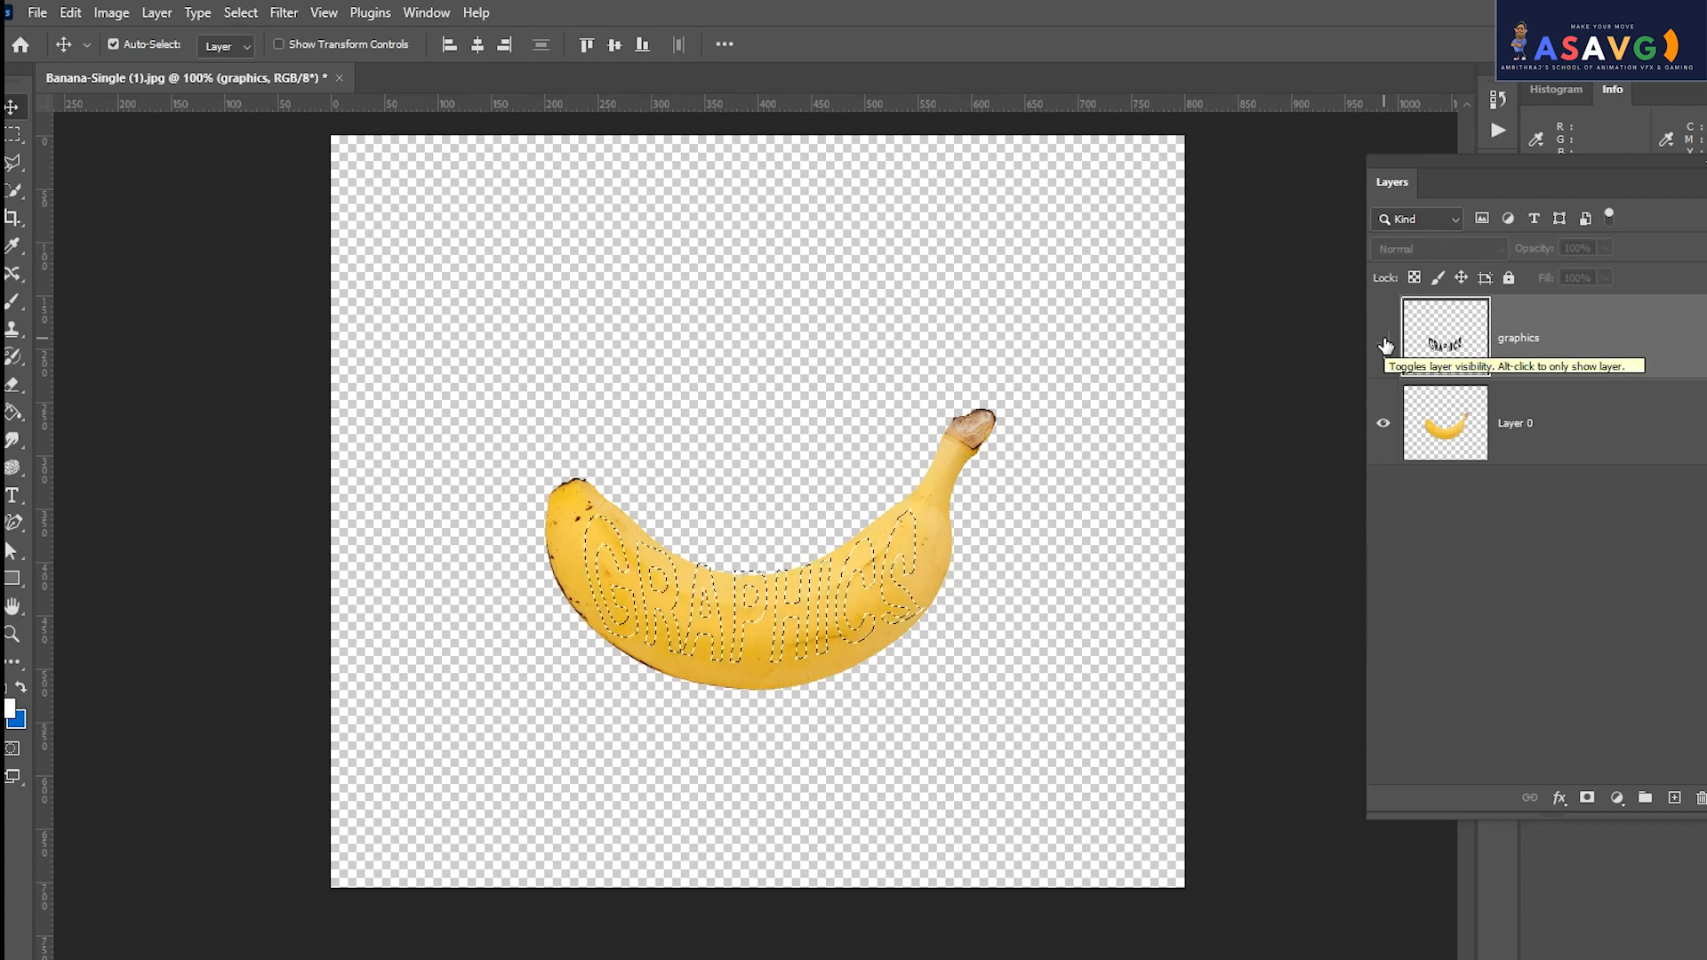
pyautogui.click(1384, 343)
pyautogui.click(1383, 343)
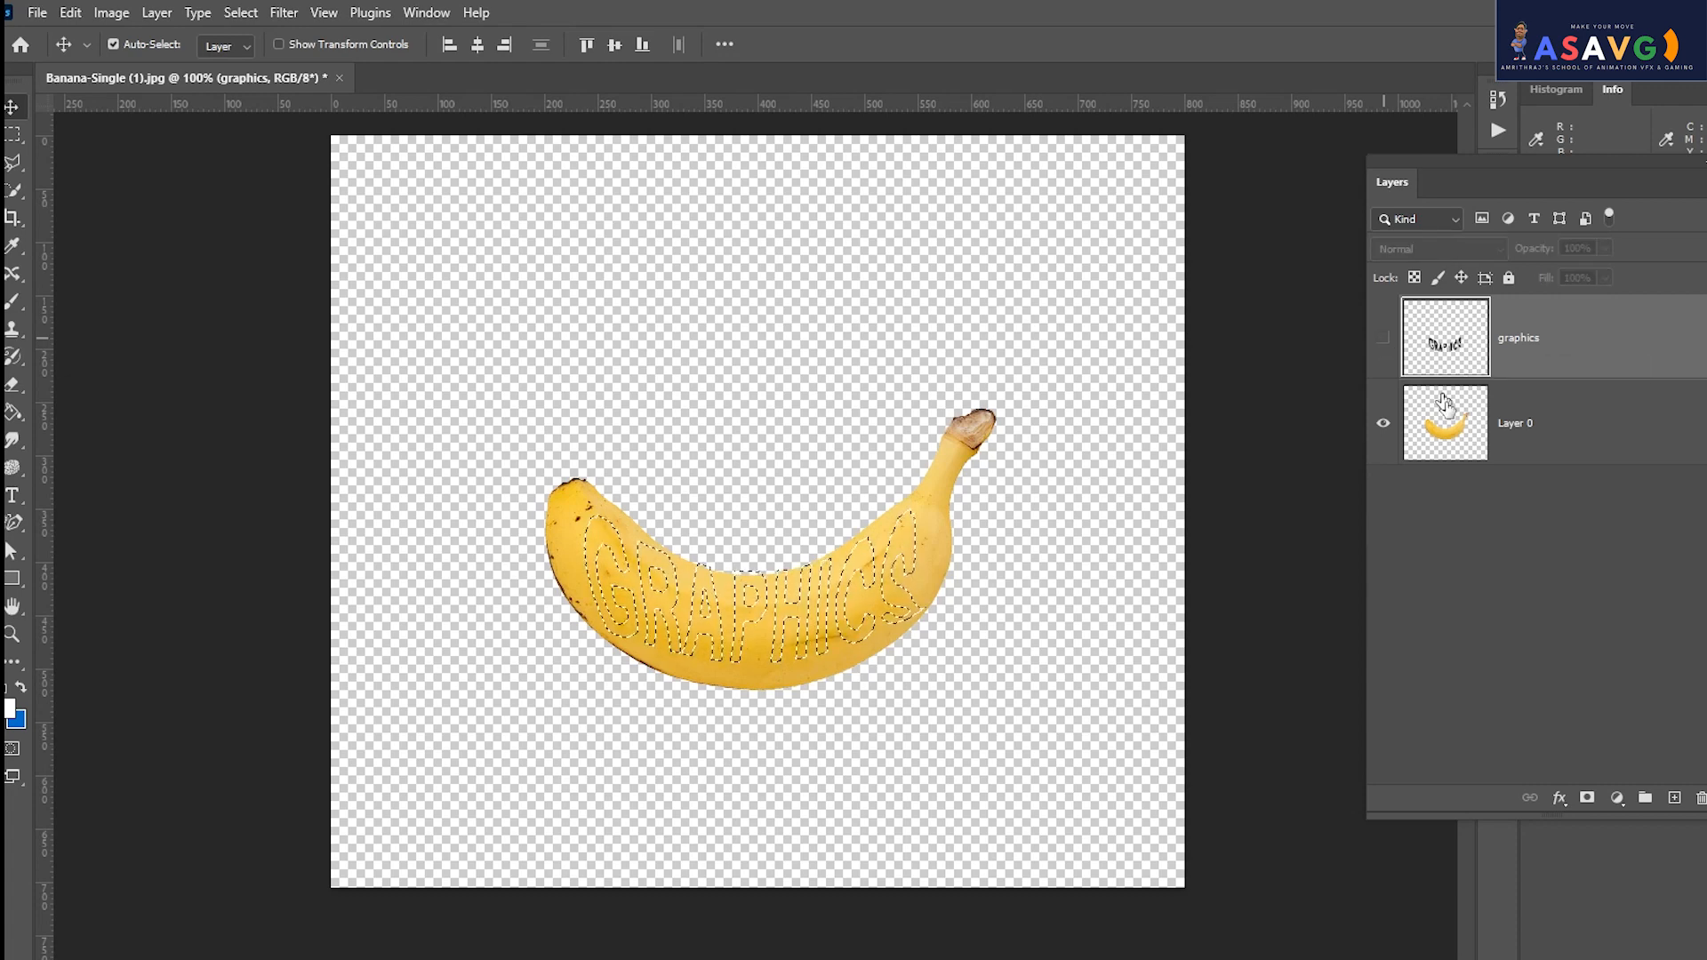
pyautogui.click(1473, 469)
pyautogui.click(1588, 797)
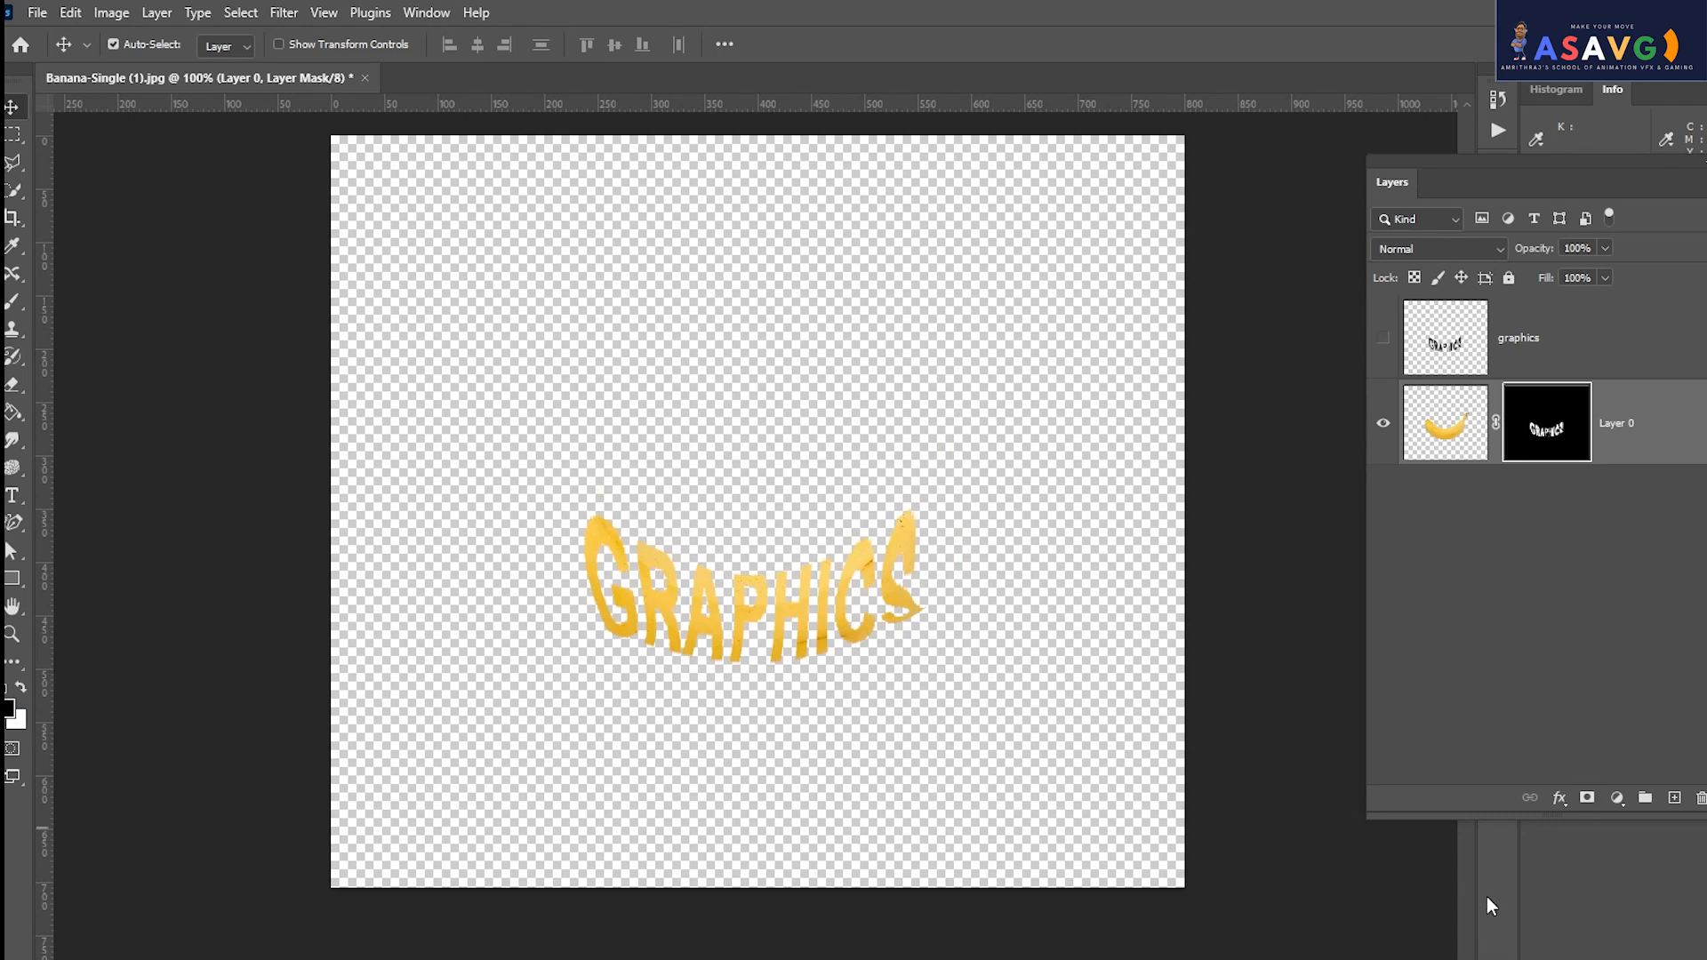
pyautogui.hotkey('ctrl', 'z')
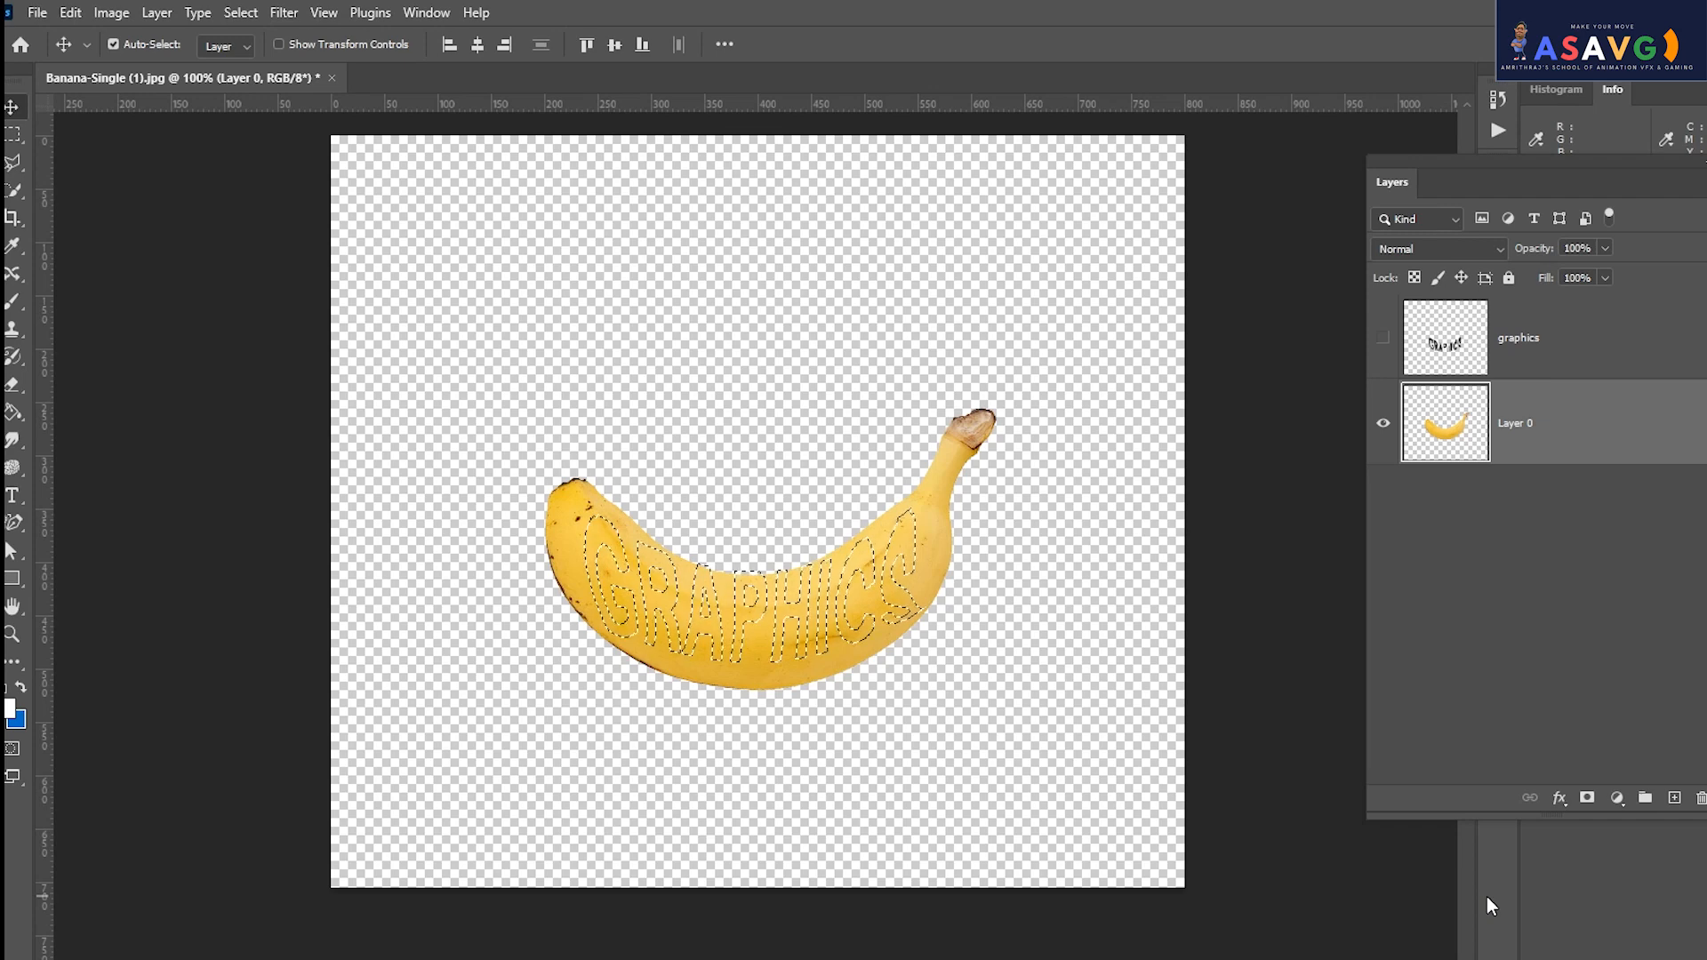
pyautogui.click(1382, 338)
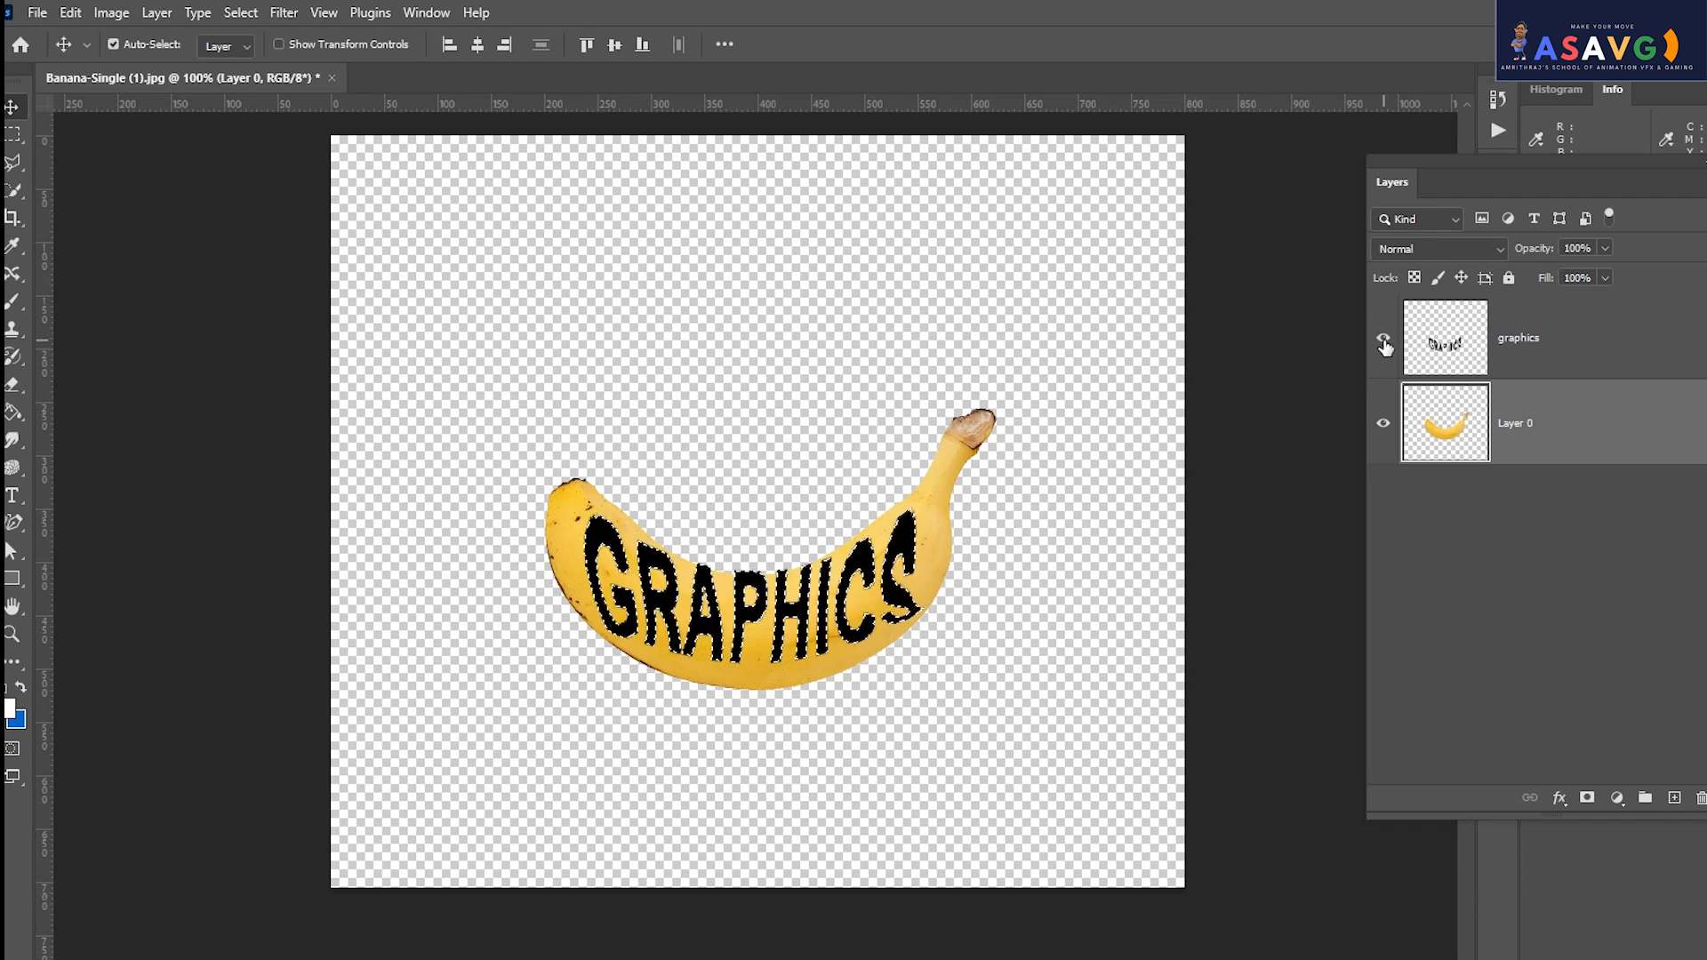
pyautogui.click(1384, 340)
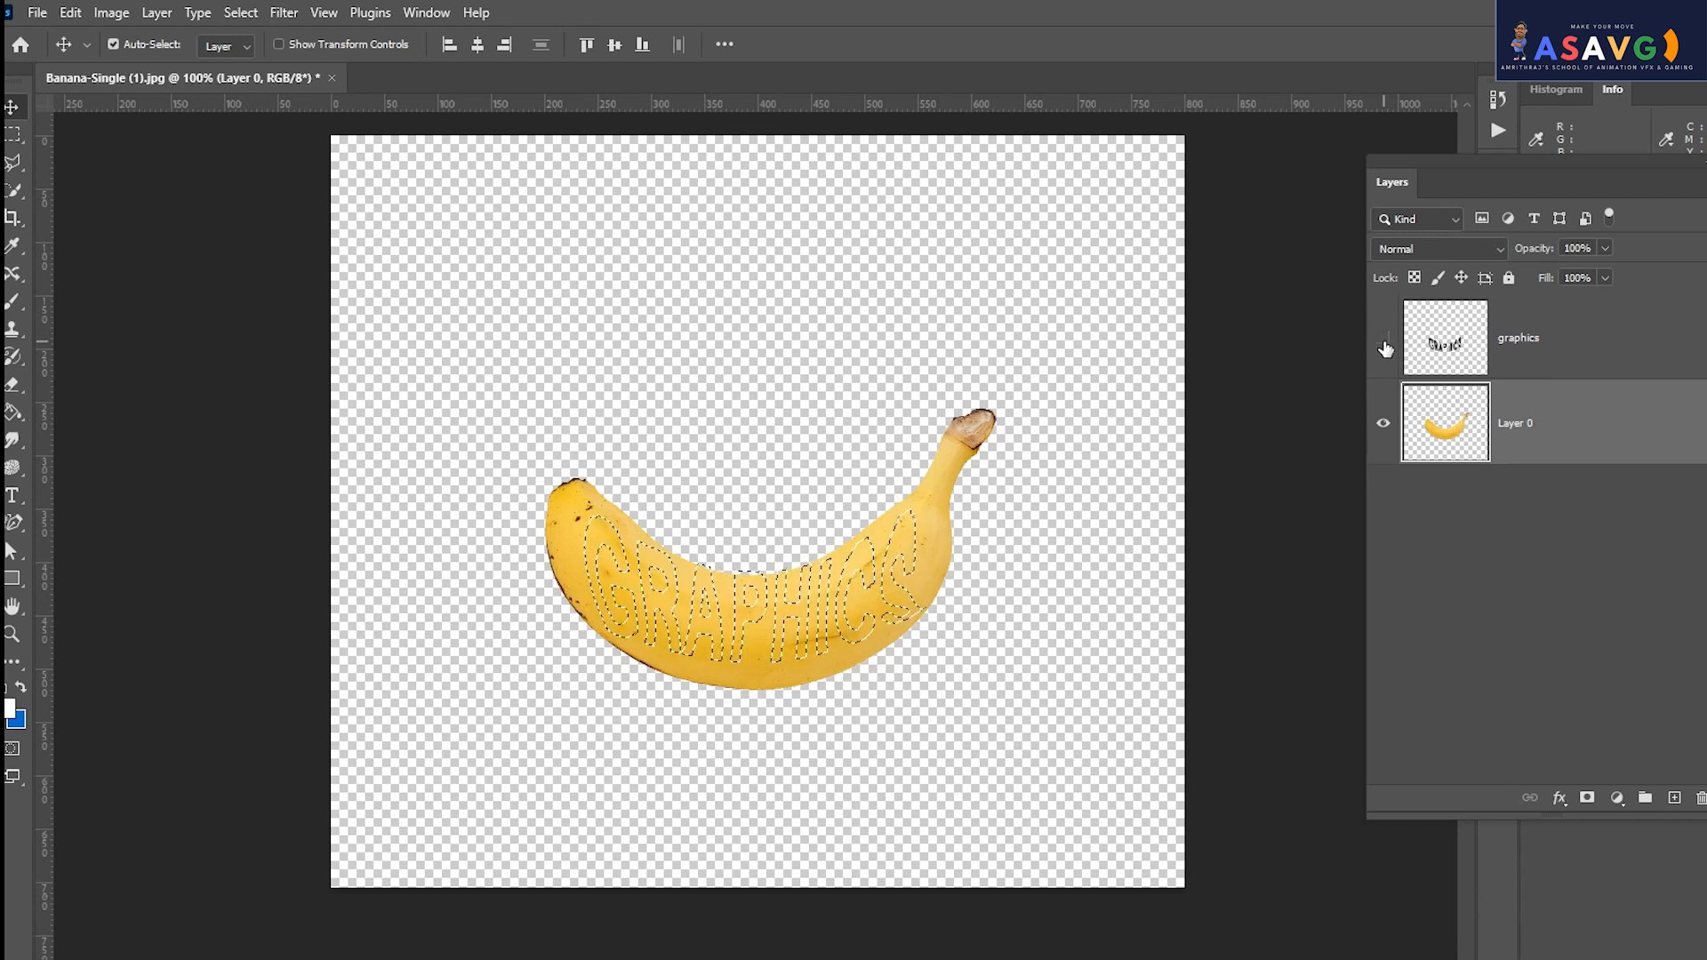
pyautogui.click(1592, 802)
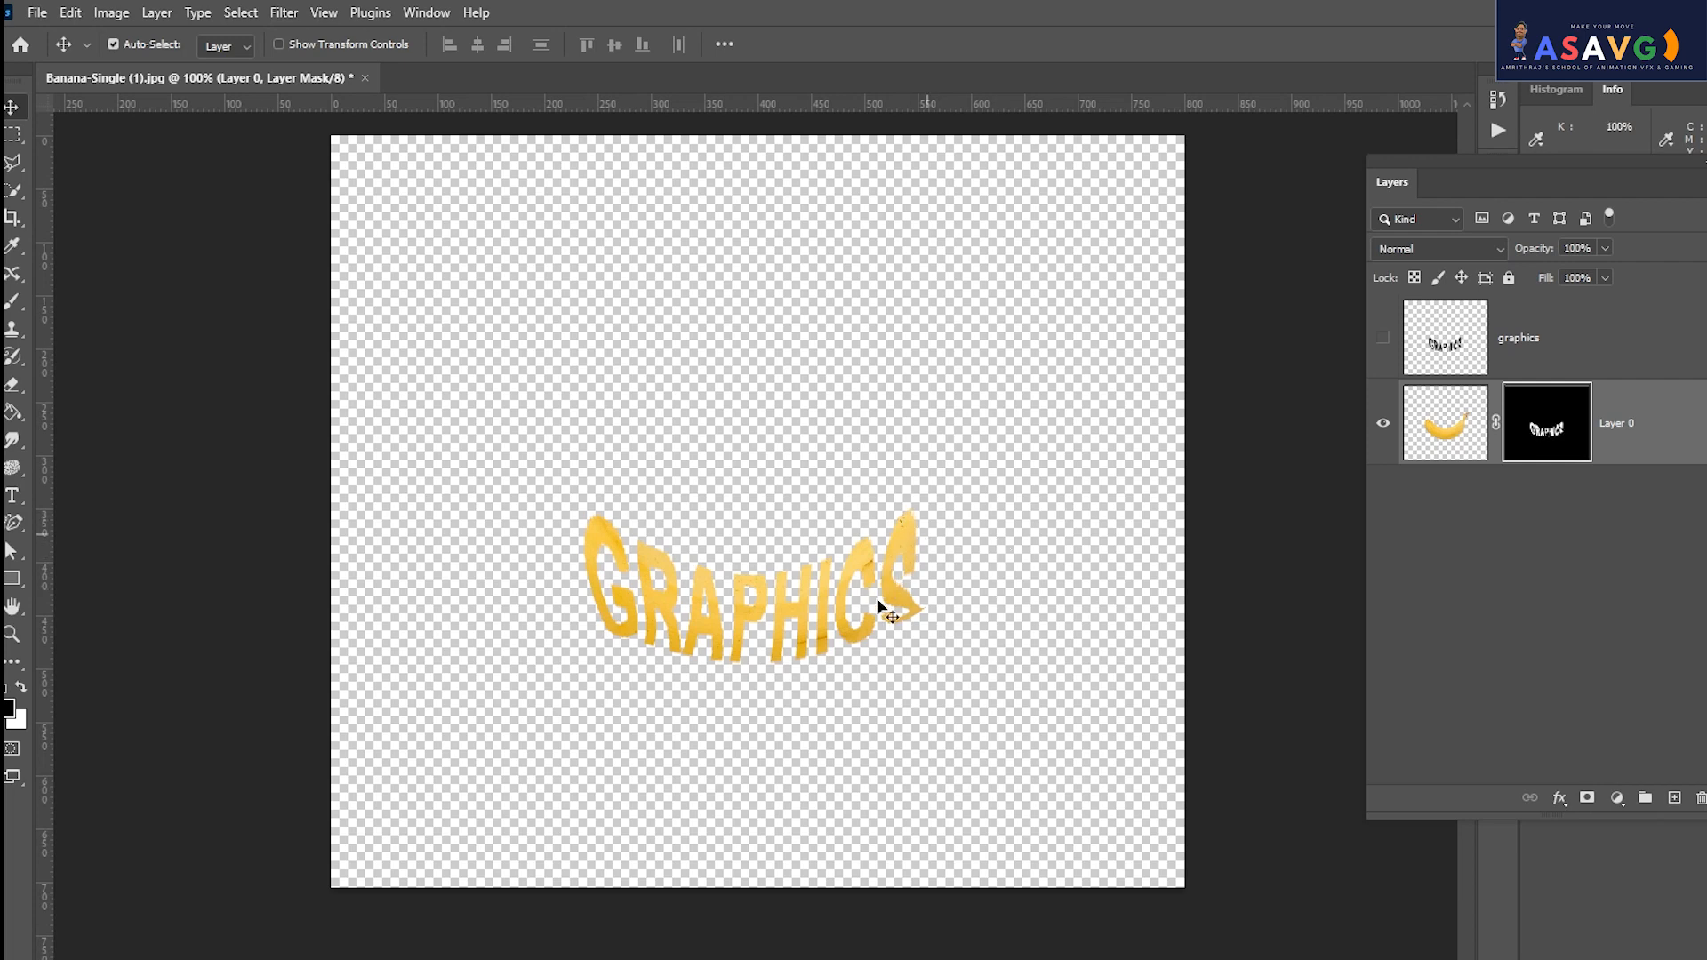
# View Layer 0's mask by itself on the canvas, and return to the normal image view.
pyautogui.keyDown('alt'); pyautogui.click(1554, 442); pyautogui.keyUp('alt')
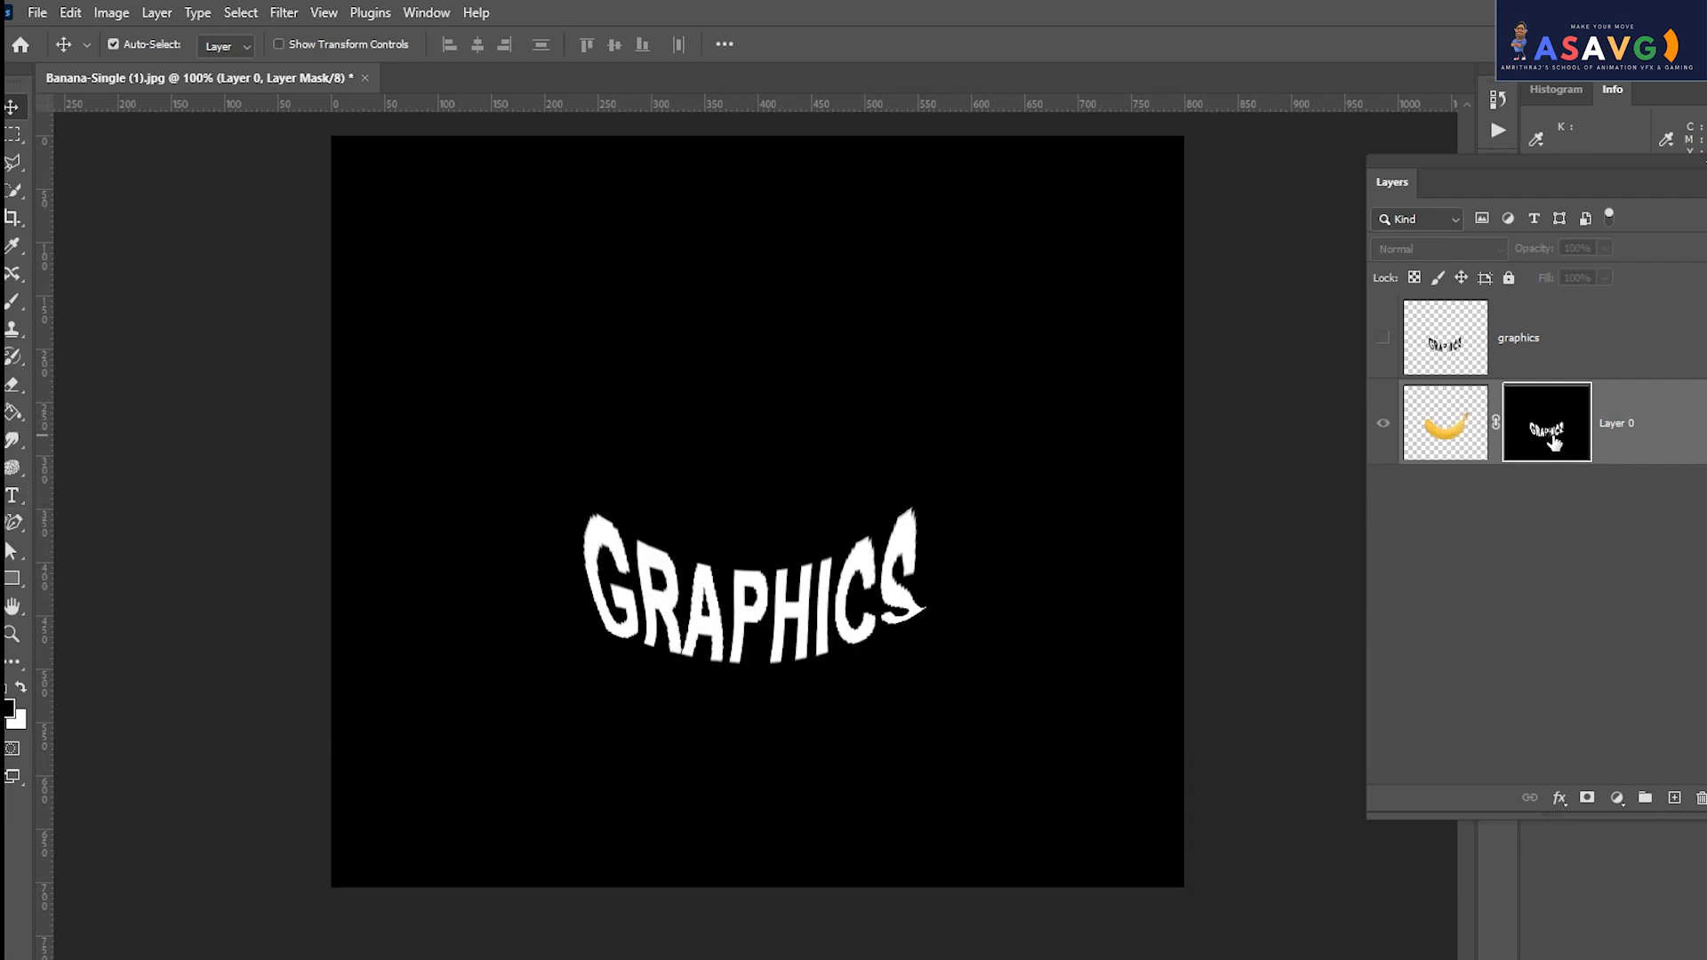
pyautogui.press('alt')
pyautogui.keyDown('alt'); pyautogui.click(1554, 442); pyautogui.keyUp('alt')
# Paint white on Layer 0's mask with a soft 250 px brush to reveal the banana's left tip and its stem end.
pyautogui.click(12, 301)
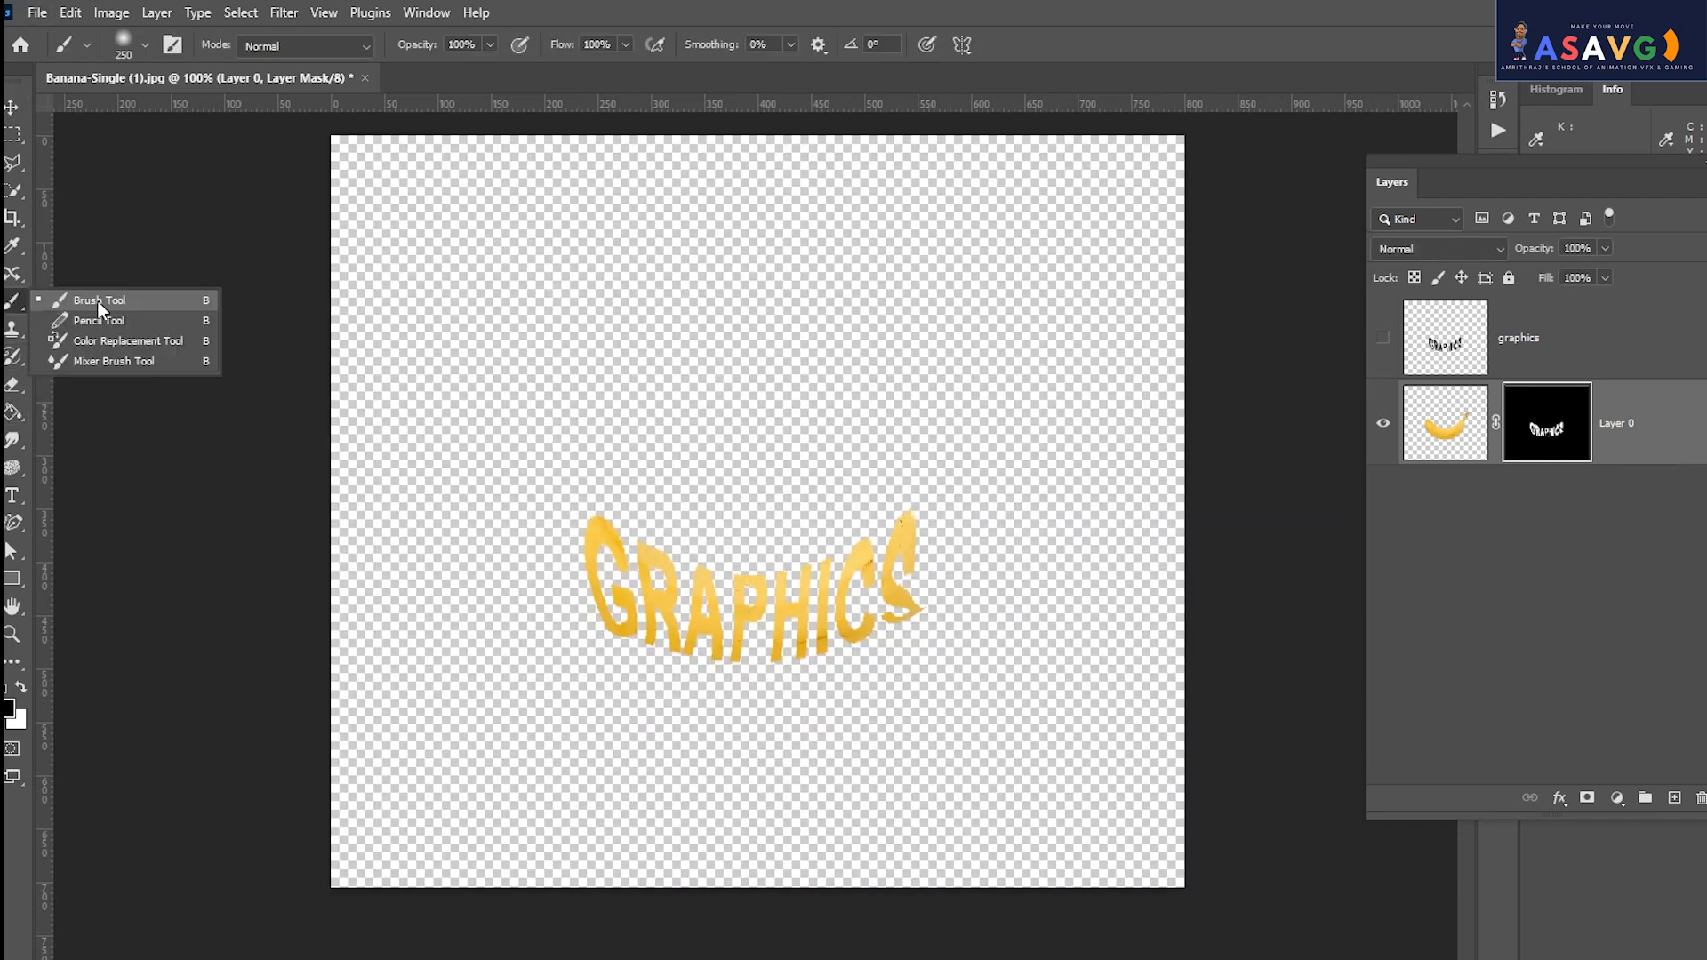
pyautogui.click(99, 302)
pyautogui.moveTo(488, 542)
pyautogui.mouseDown()
pyautogui.moveTo(415, 573)
pyautogui.moveTo(520, 550)
pyautogui.moveTo(489, 535)
pyautogui.moveTo(484, 488)
pyautogui.mouseUp()
pyautogui.hotkey('ctrl', 'z')
pyautogui.click(20, 687)
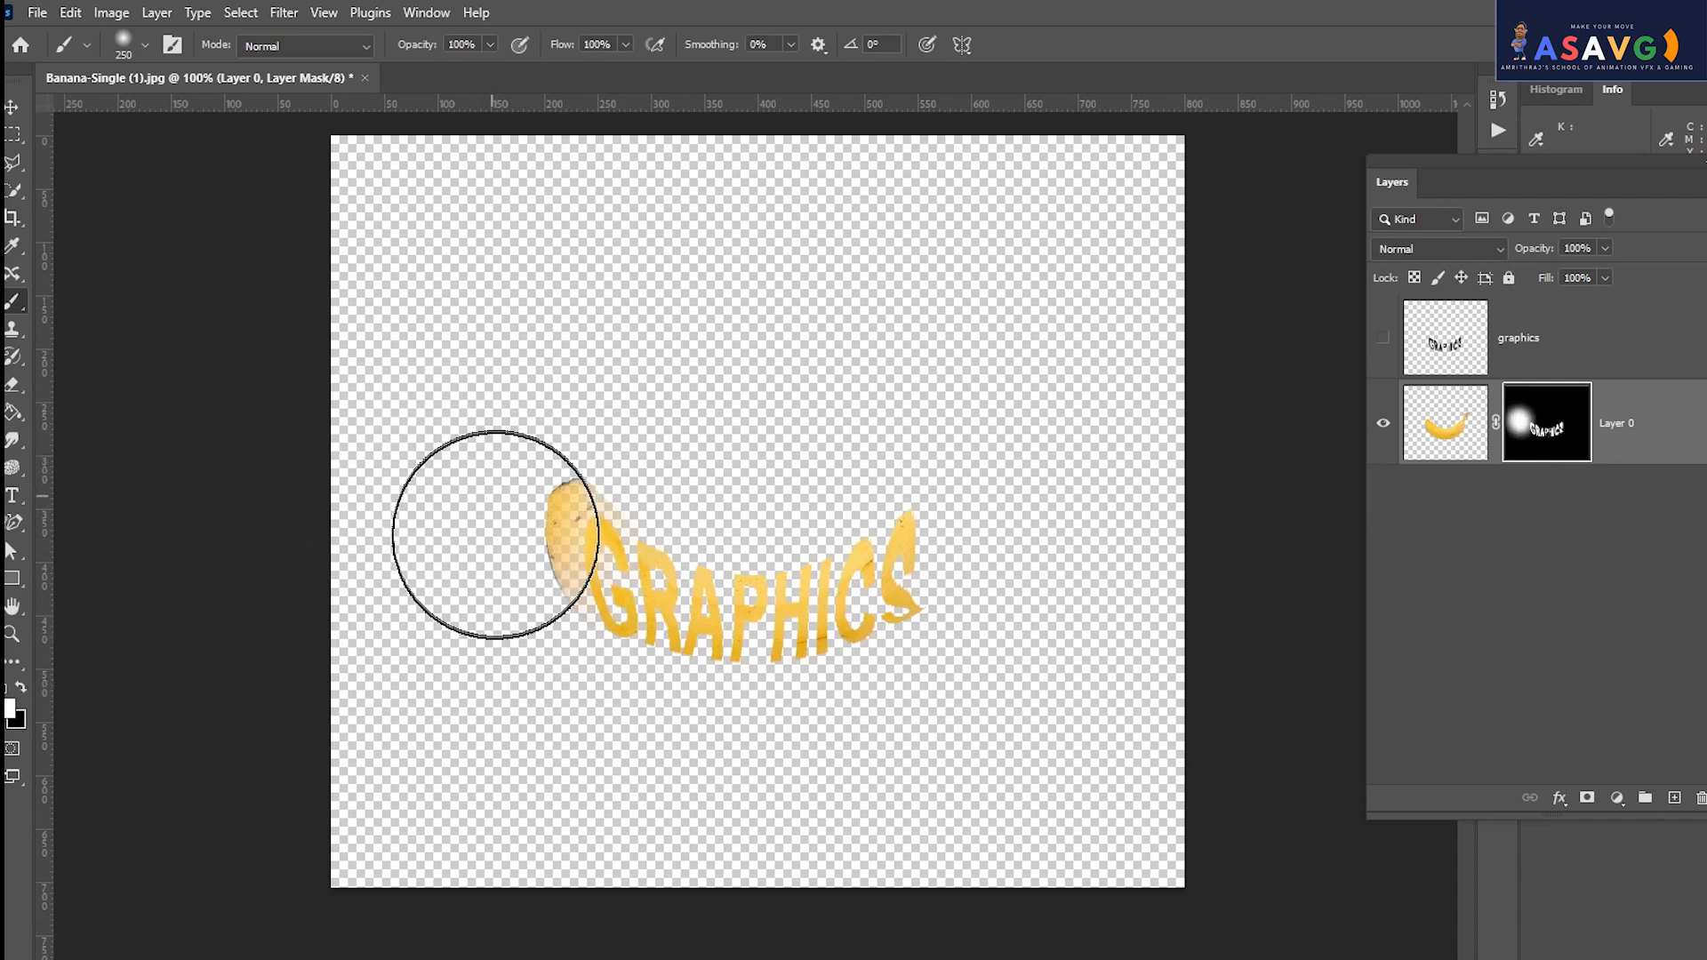
pyautogui.moveTo(999, 526)
pyautogui.mouseDown()
pyautogui.moveTo(1031, 459)
pyautogui.moveTo(1064, 463)
pyautogui.moveTo(1011, 475)
pyautogui.moveTo(987, 422)
pyautogui.mouseUp()
# Reduce the brush to 45 px and paint white on the mask along the banana's upper, lower and left edges around the lettering.
pyautogui.press('[')
pyautogui.press('[')
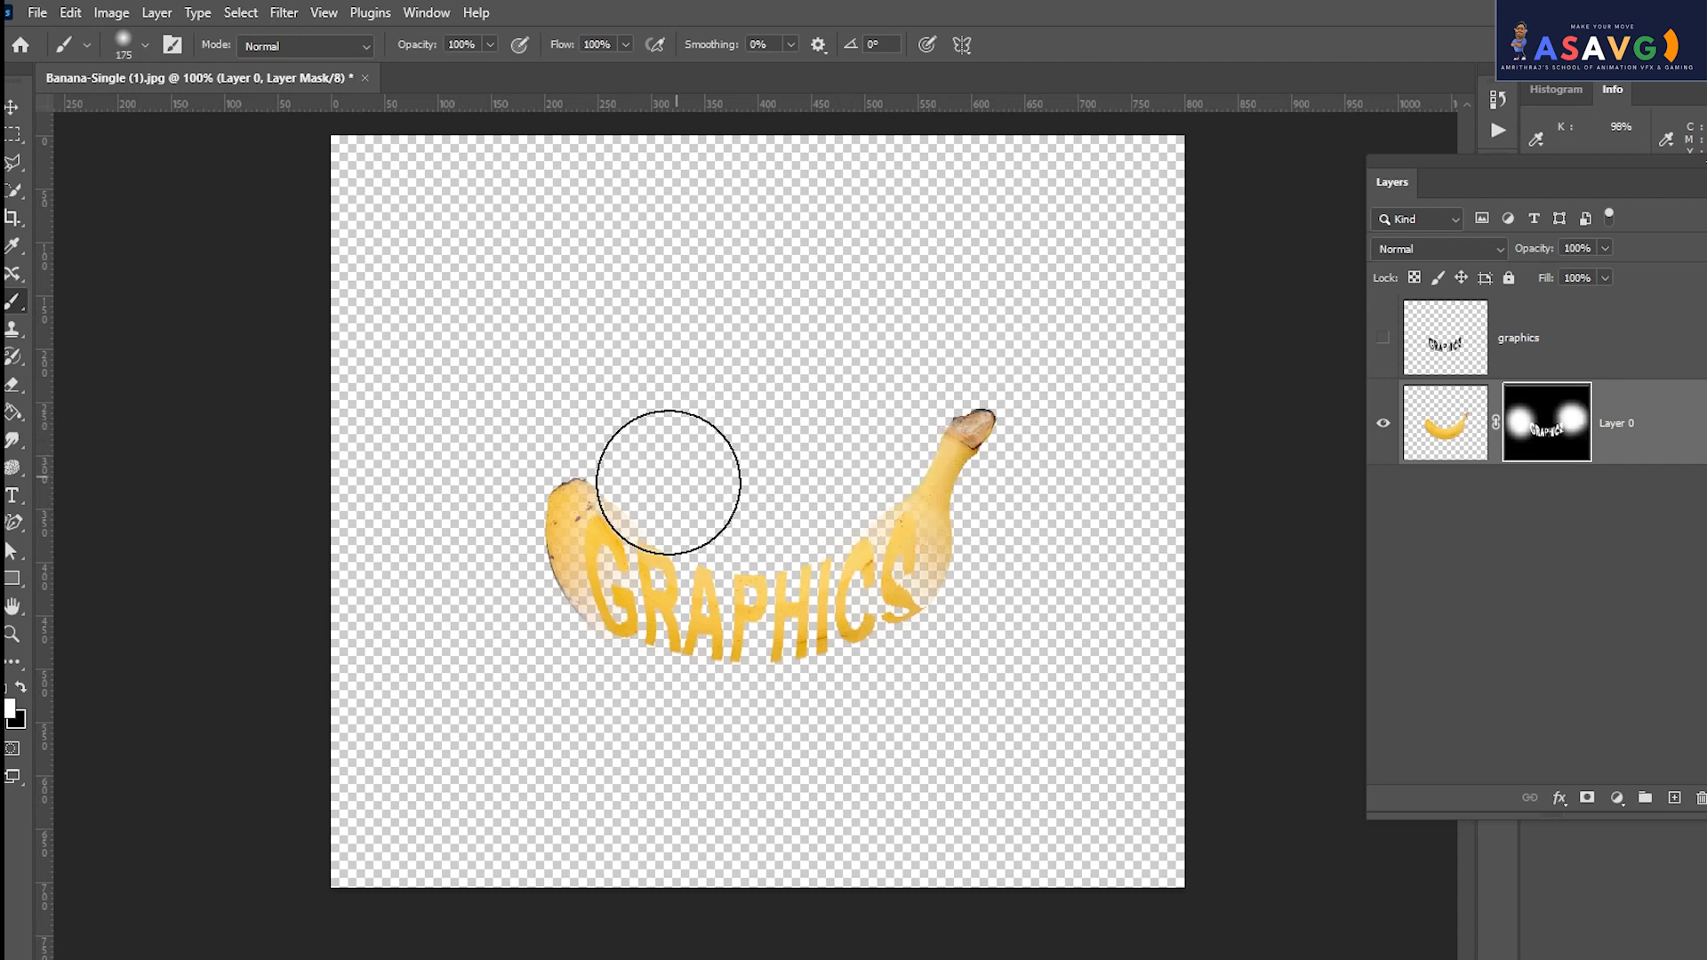
pyautogui.press('[')
pyautogui.press('[')
pyautogui.press('[')
pyautogui.press('[')
pyautogui.press('[')
pyautogui.press('[')
pyautogui.press('[')
pyautogui.press('[')
pyautogui.press('[')
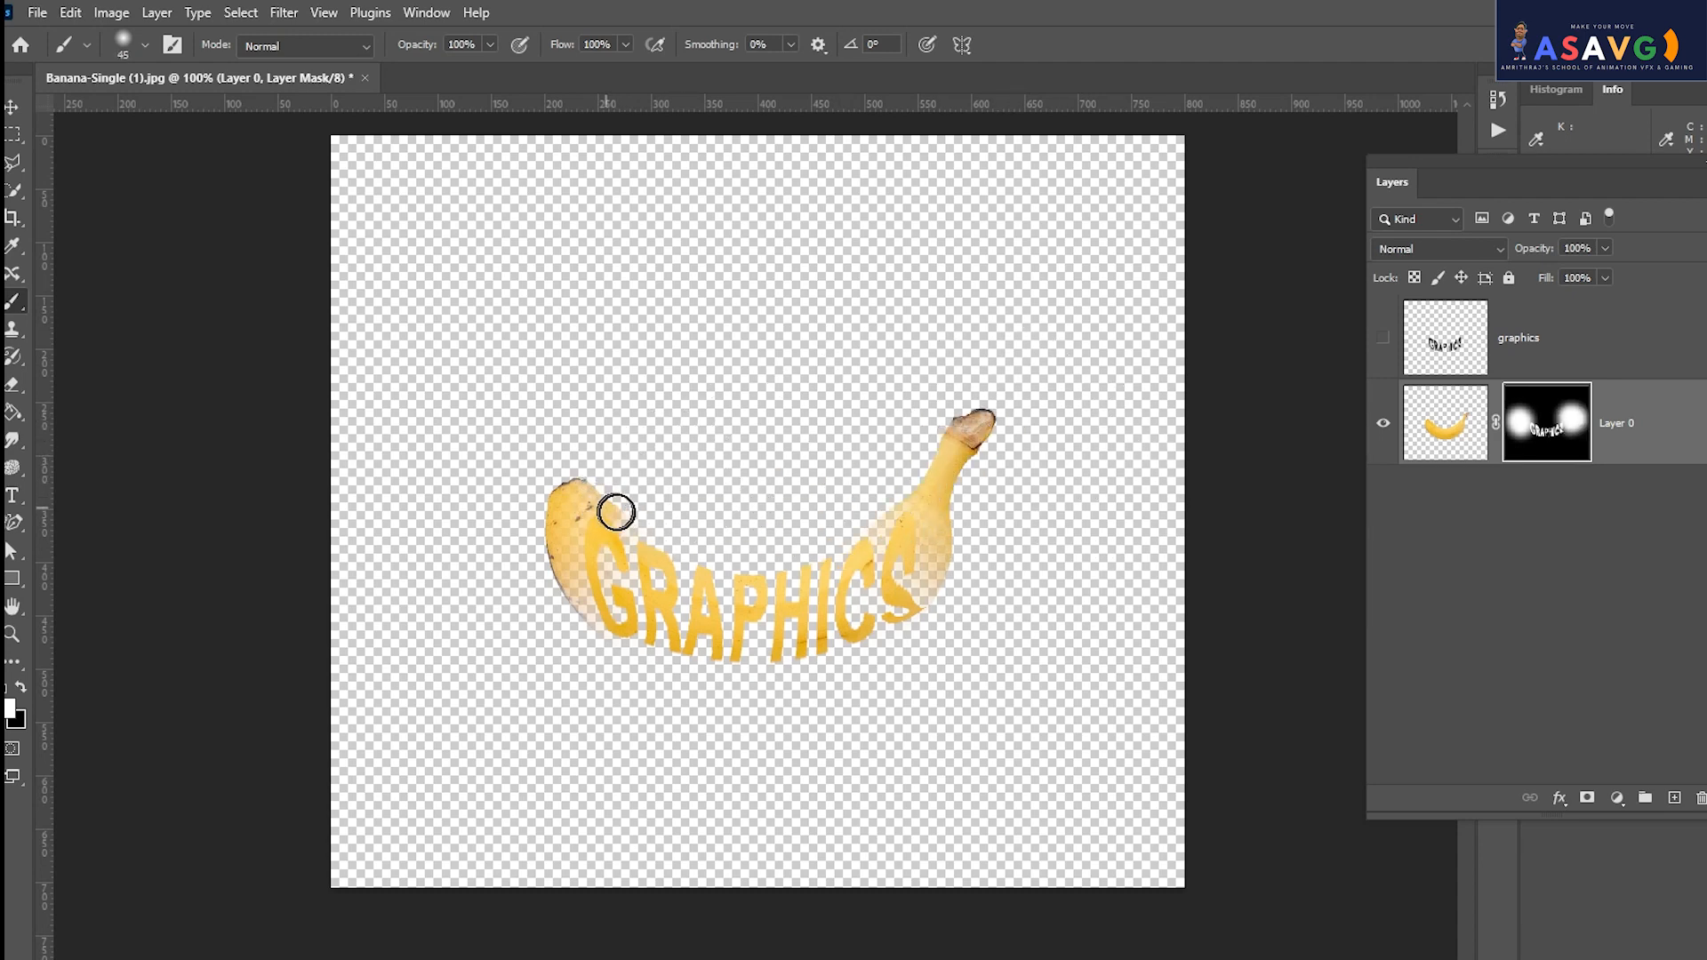
pyautogui.moveTo(616, 512)
pyautogui.mouseDown()
pyautogui.moveTo(690, 544)
pyautogui.moveTo(810, 555)
pyautogui.moveTo(896, 523)
pyautogui.moveTo(852, 545)
pyautogui.mouseUp()
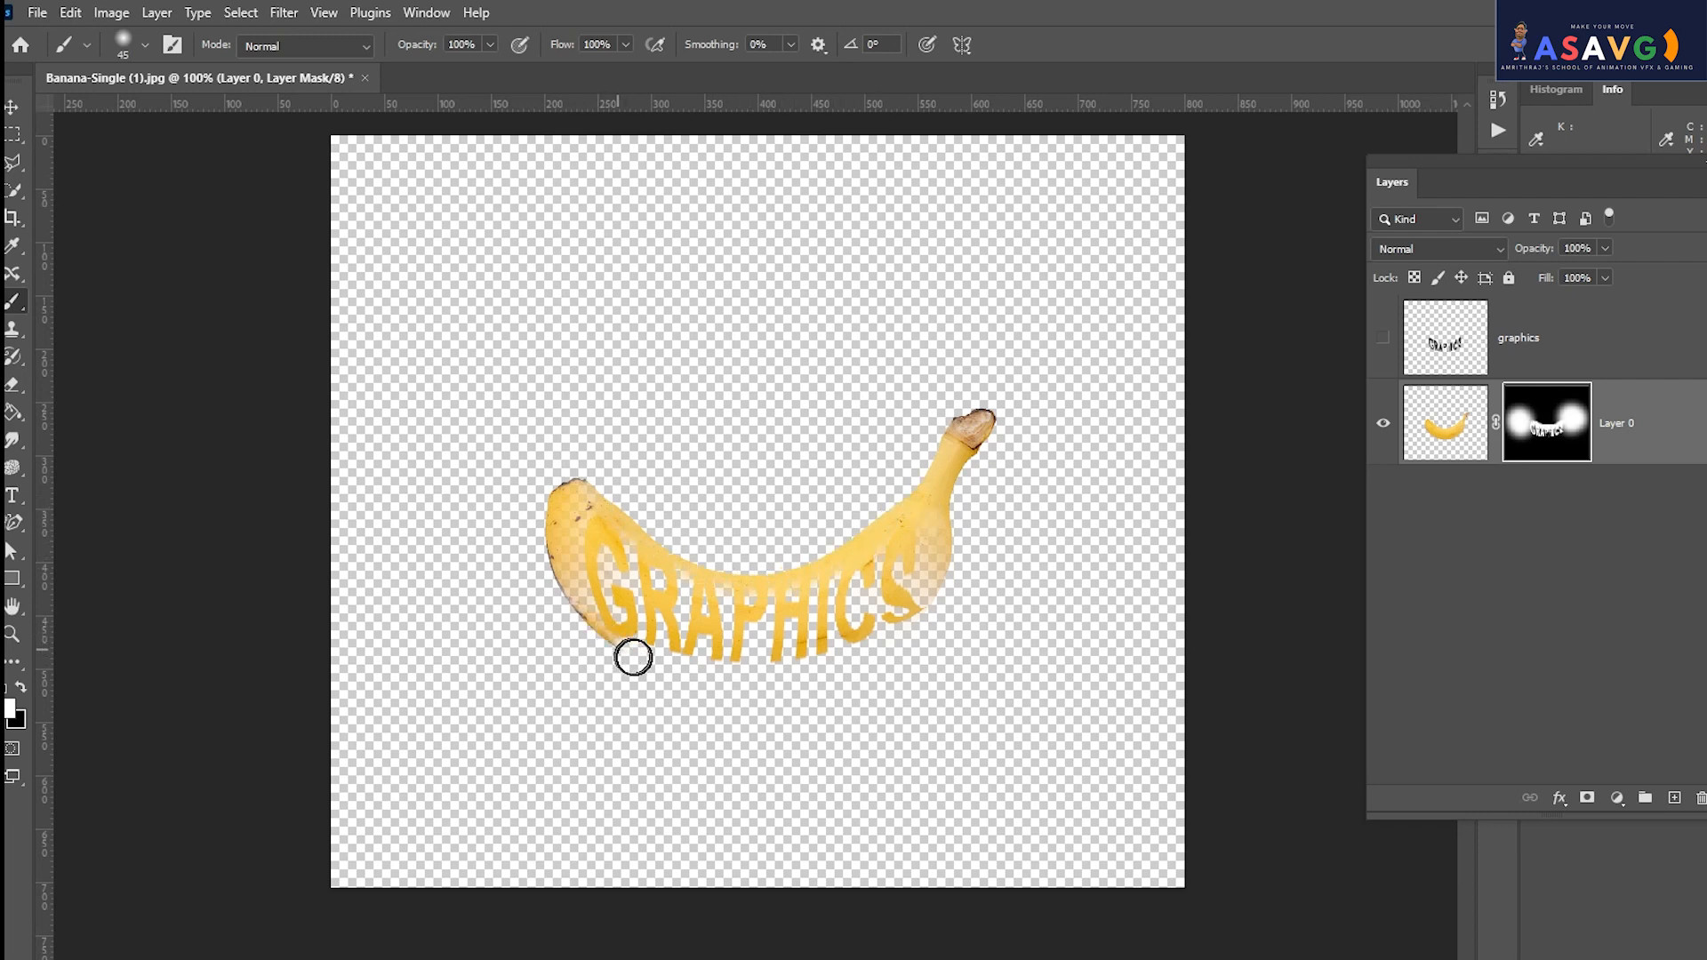
pyautogui.moveTo(633, 658)
pyautogui.mouseDown()
pyautogui.moveTo(811, 681)
pyautogui.moveTo(955, 598)
pyautogui.mouseUp()
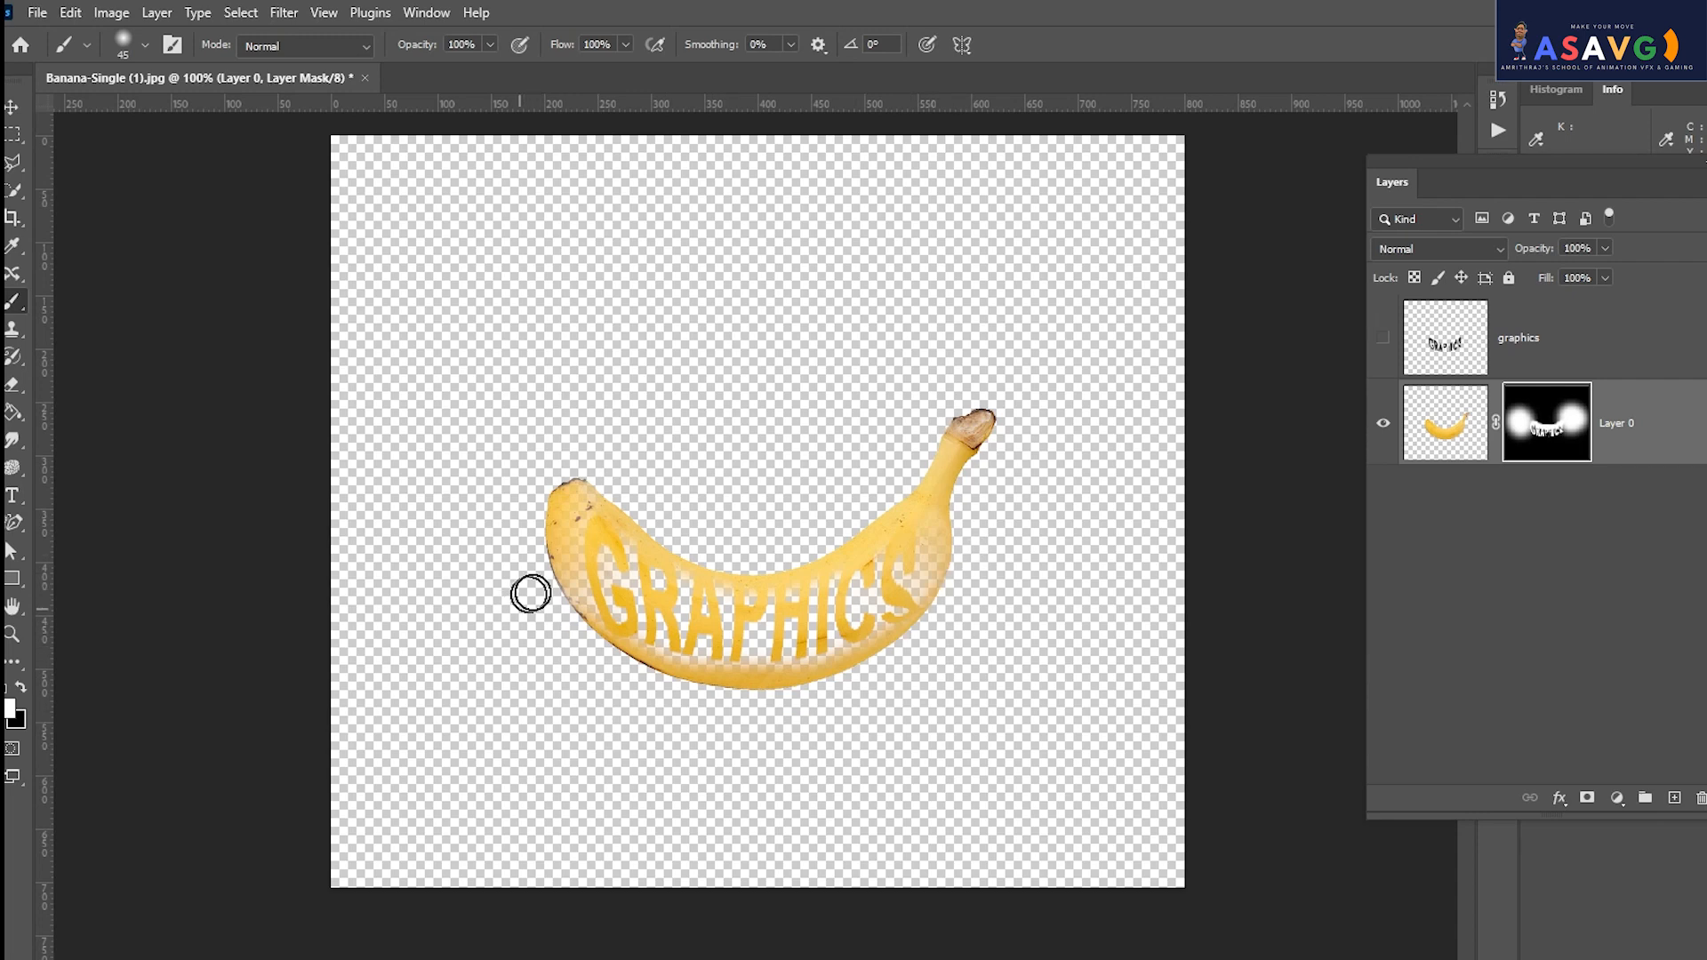
pyautogui.moveTo(560, 572); pyautogui.dragTo(613, 654)
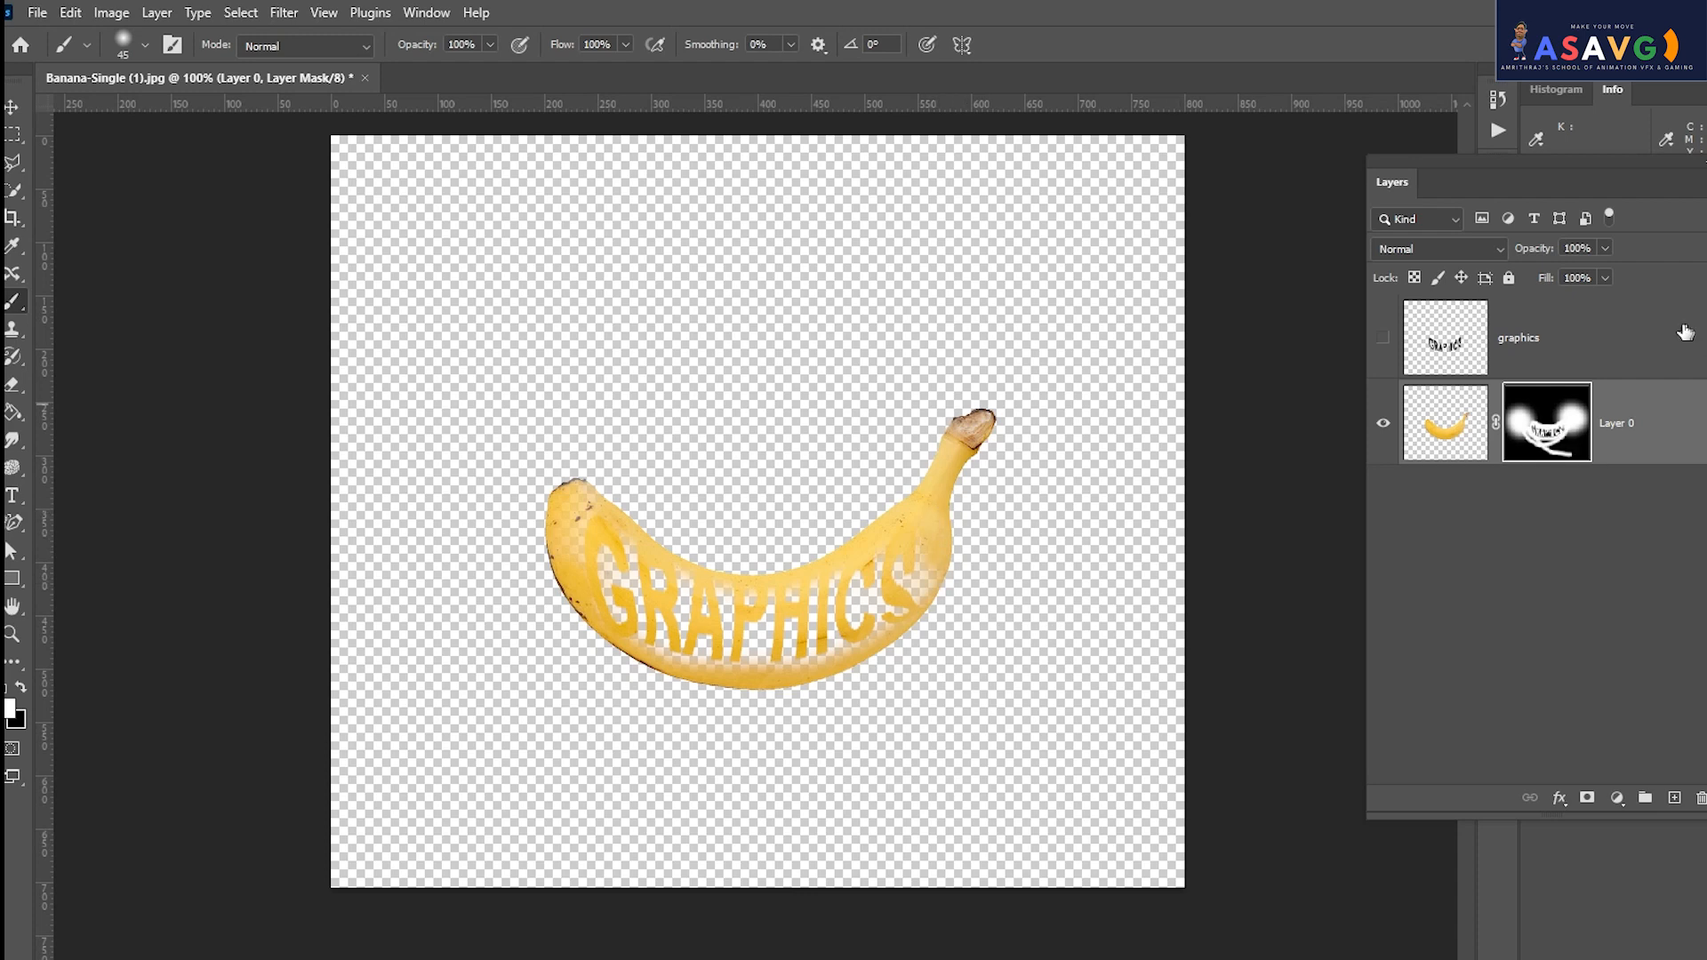
# Add a Gradient Fill layer above Layer 0 and set its gradient's start colour to a light yellow sampled from the banana.
pyautogui.click(1483, 442)
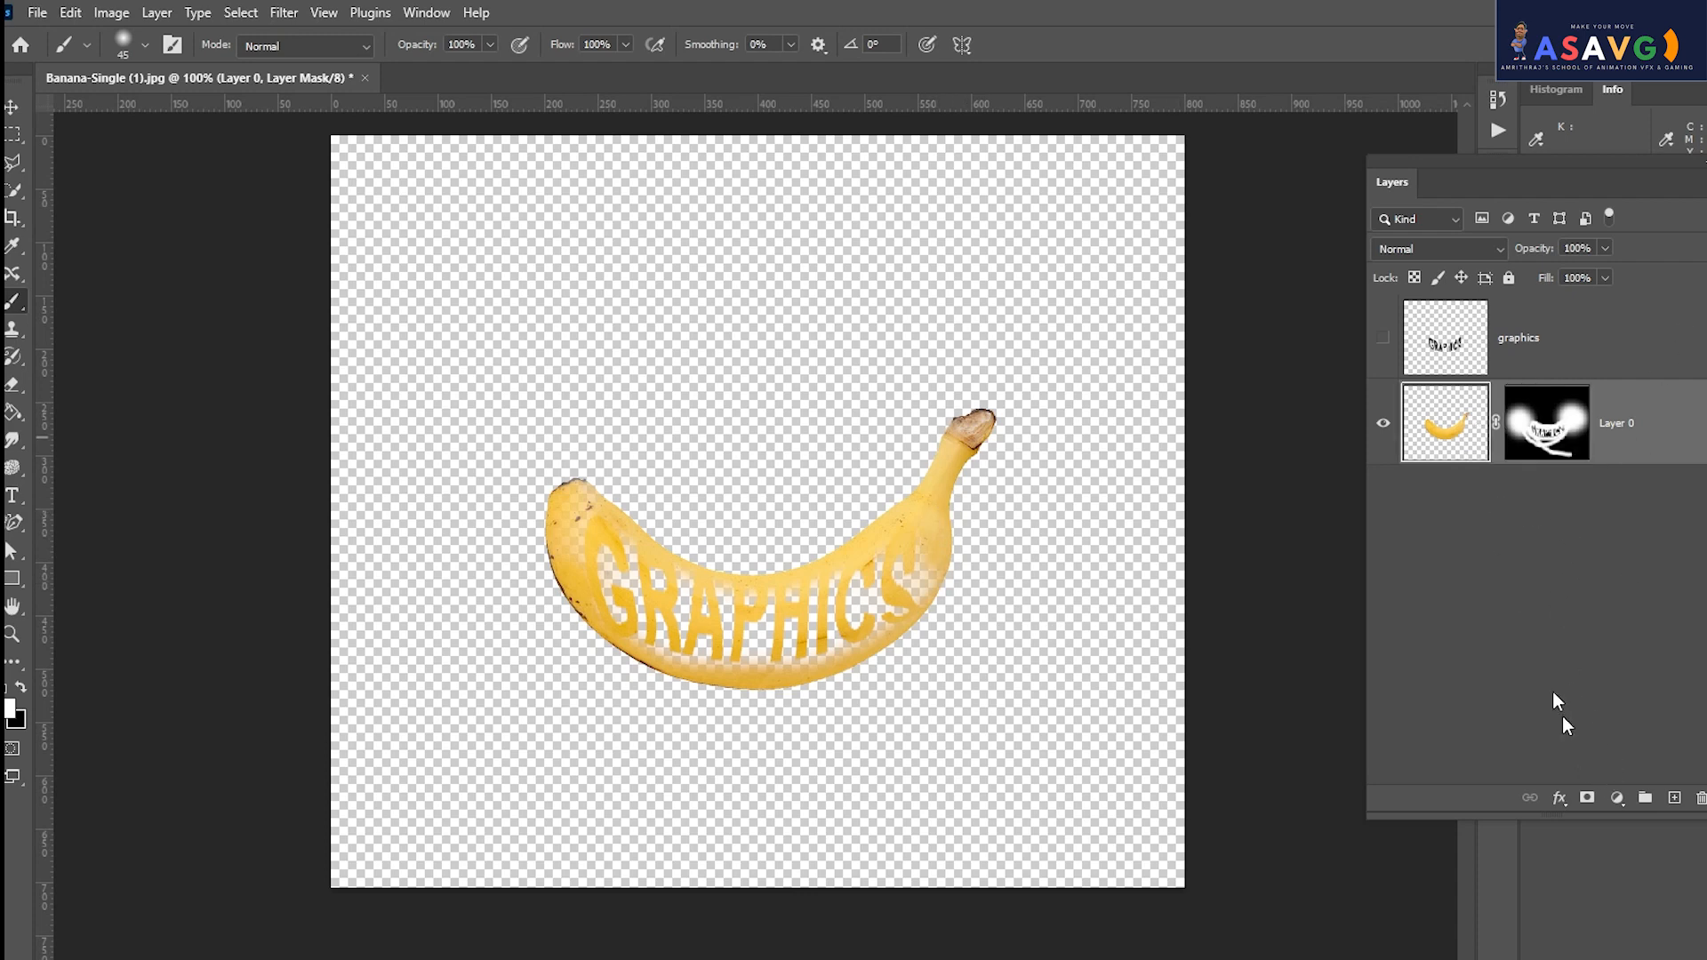
pyautogui.click(1645, 797)
pyautogui.hotkey('ctrl', 'z')
pyautogui.click(1618, 799)
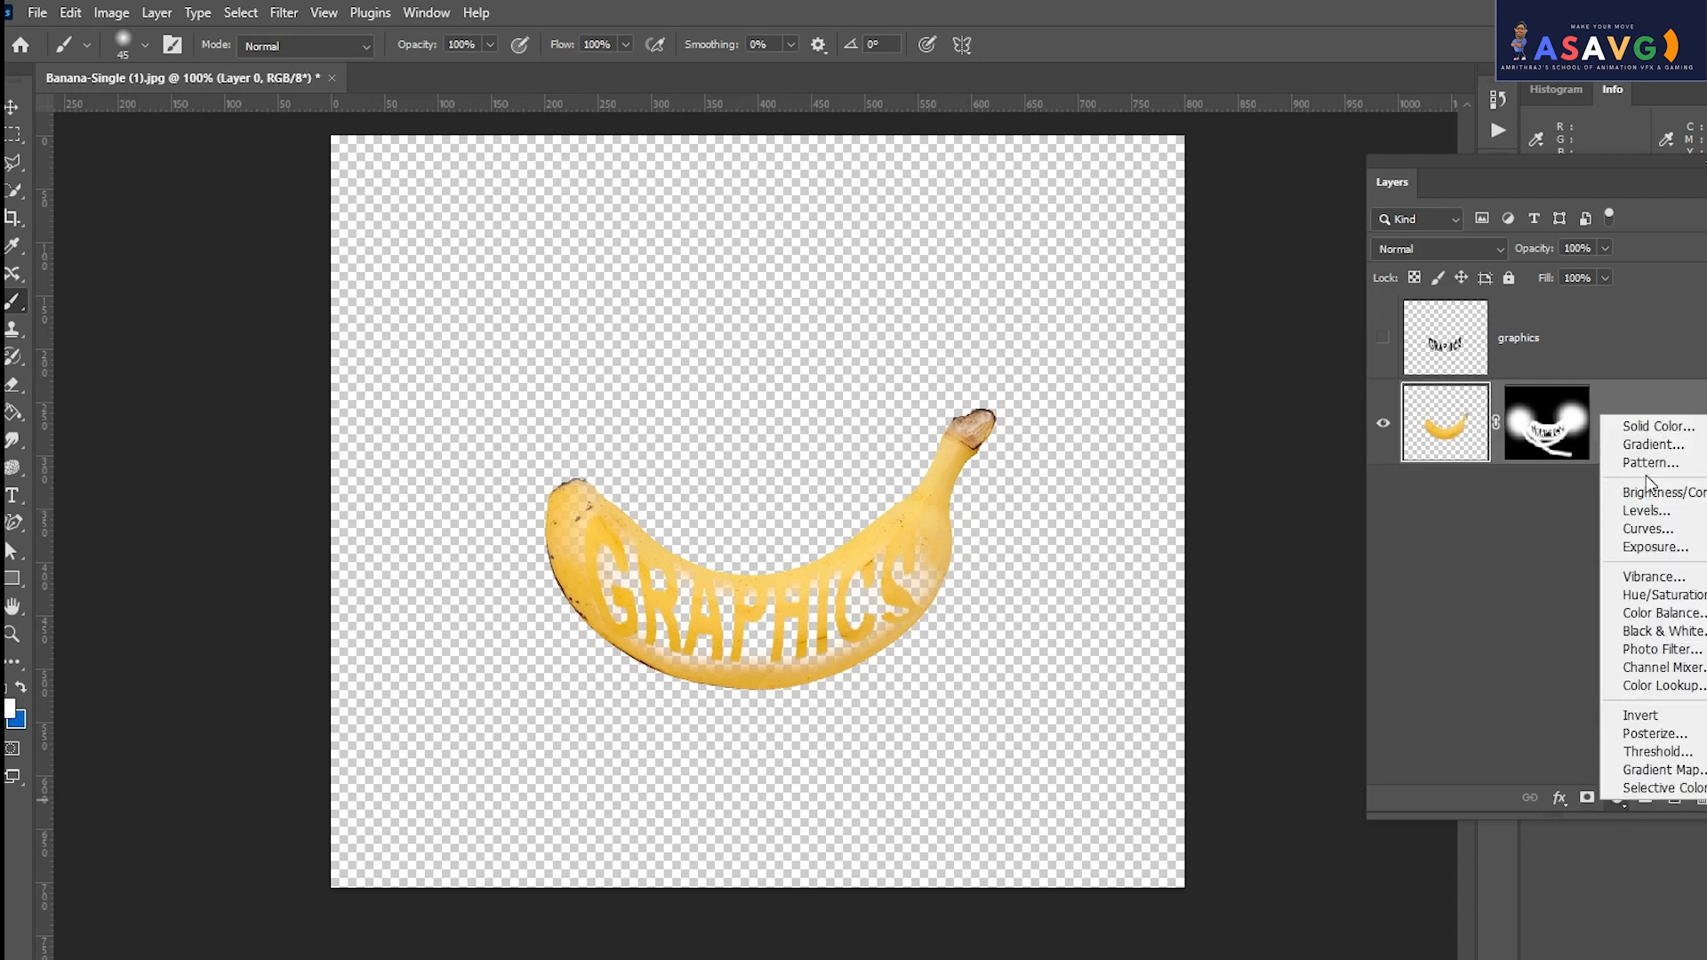
pyautogui.click(1652, 444)
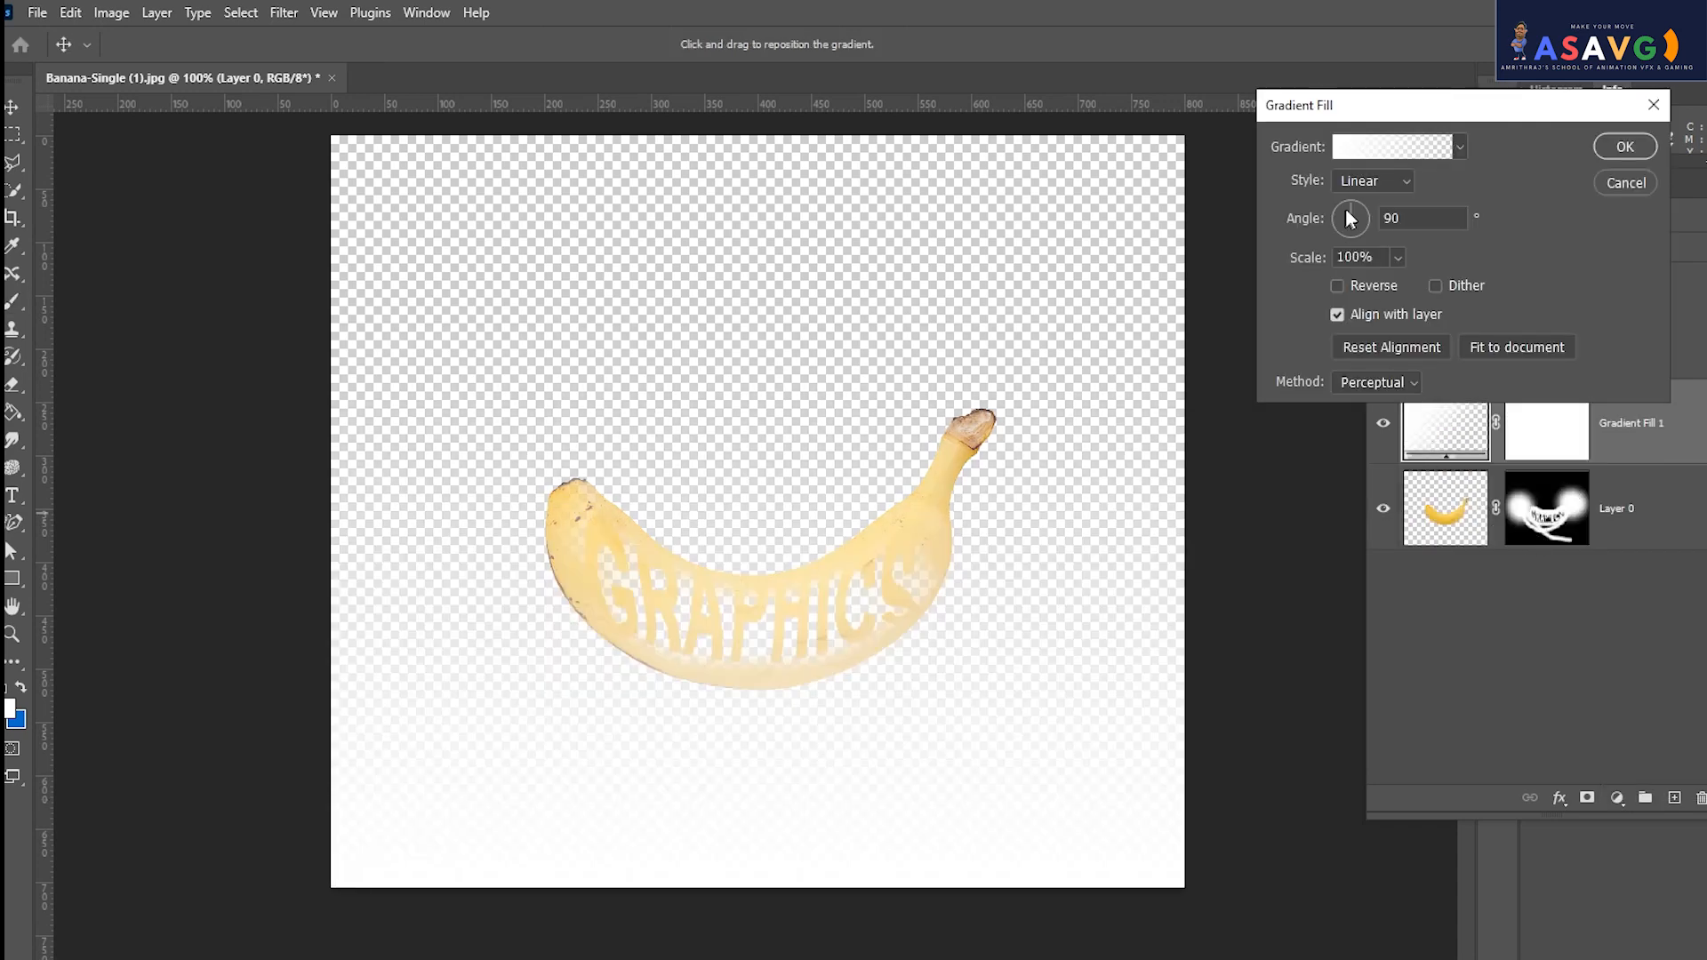
pyautogui.click(1374, 146)
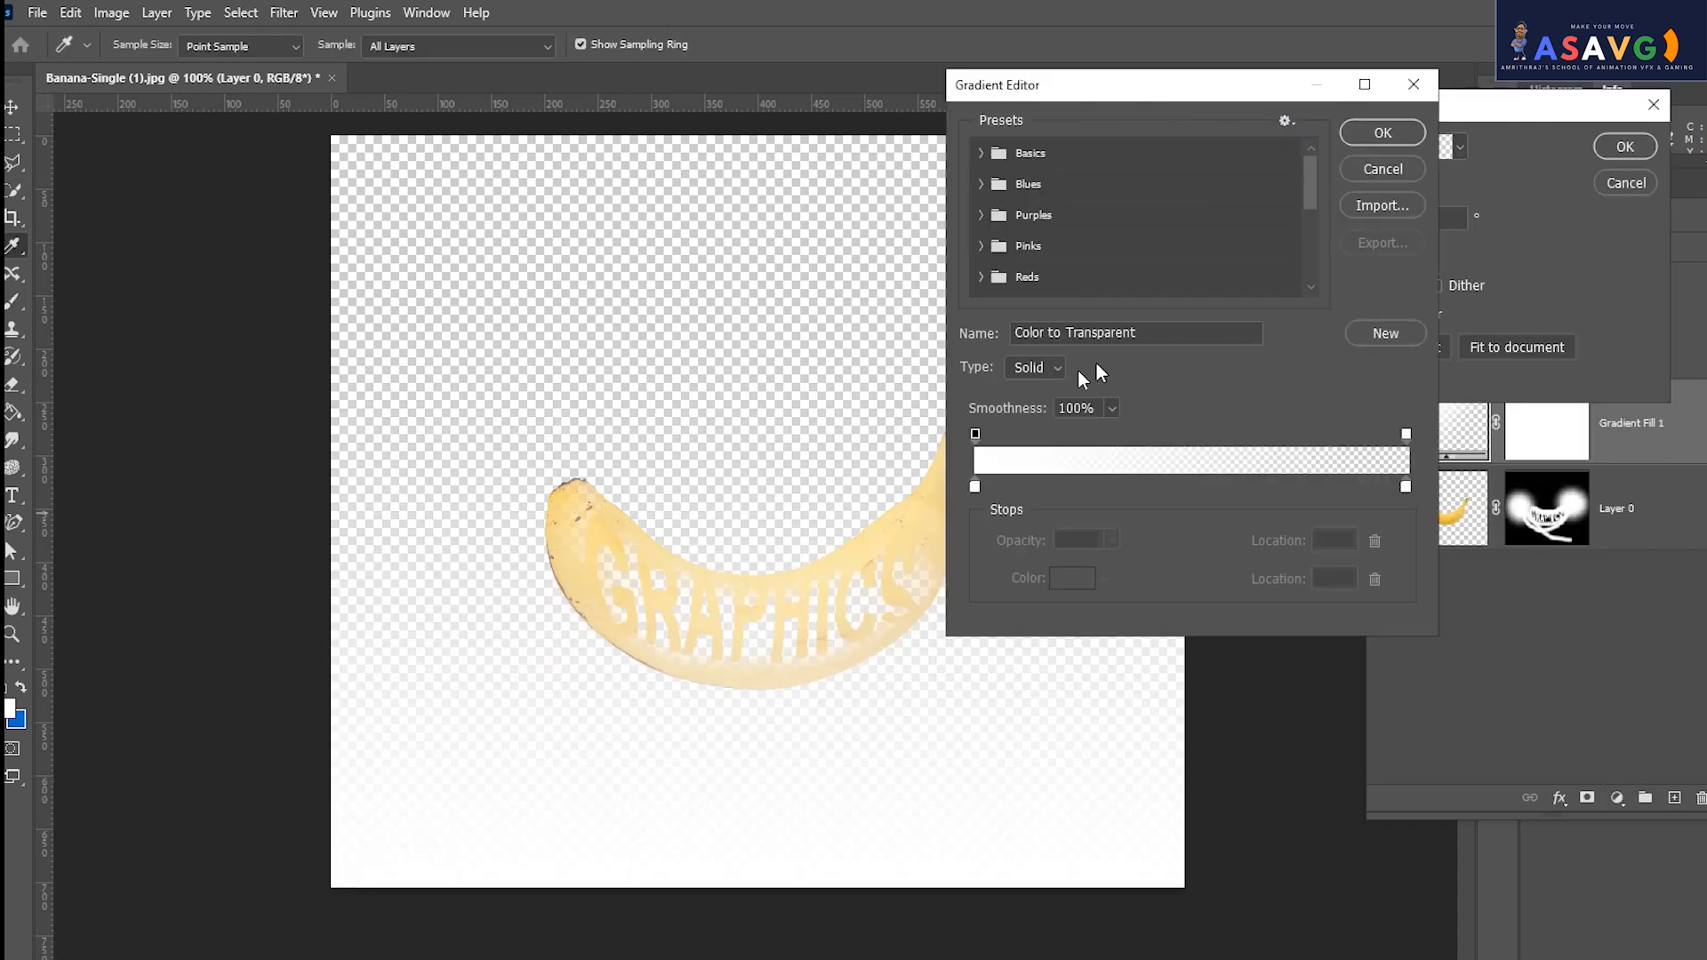
pyautogui.click(974, 488)
pyautogui.click(882, 534)
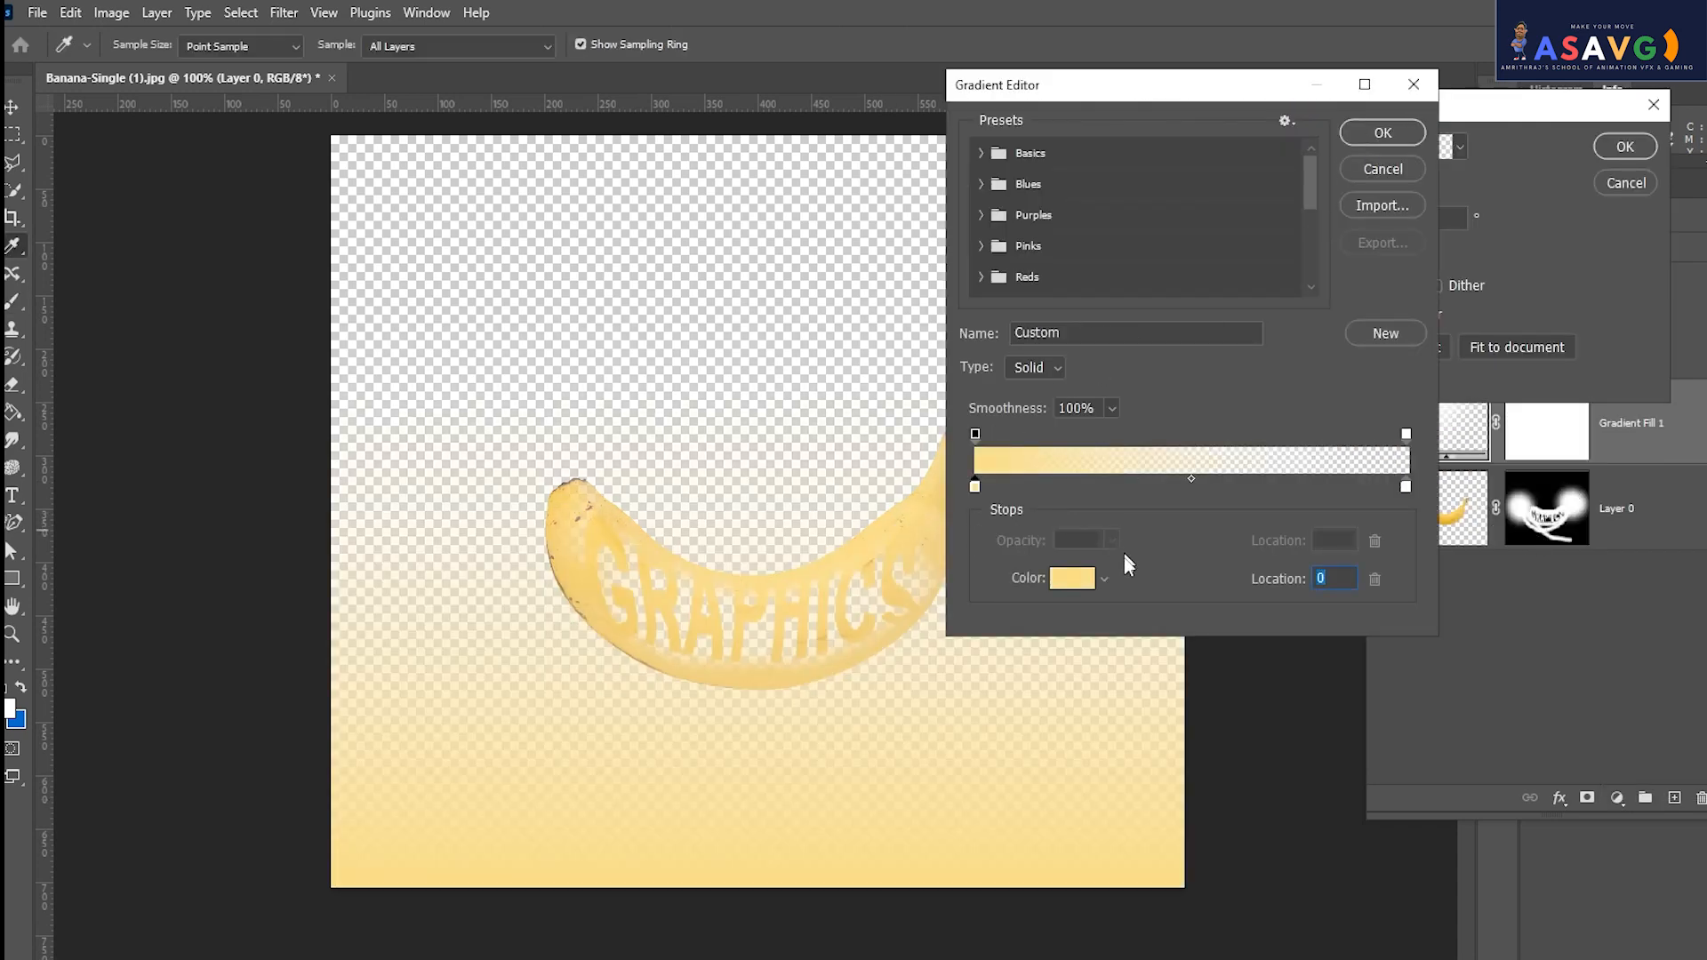
# Set the gradient's end colour stop to a saturated golden yellow and its end opacity stop to 100%.
pyautogui.click(1406, 486)
pyautogui.click(1058, 583)
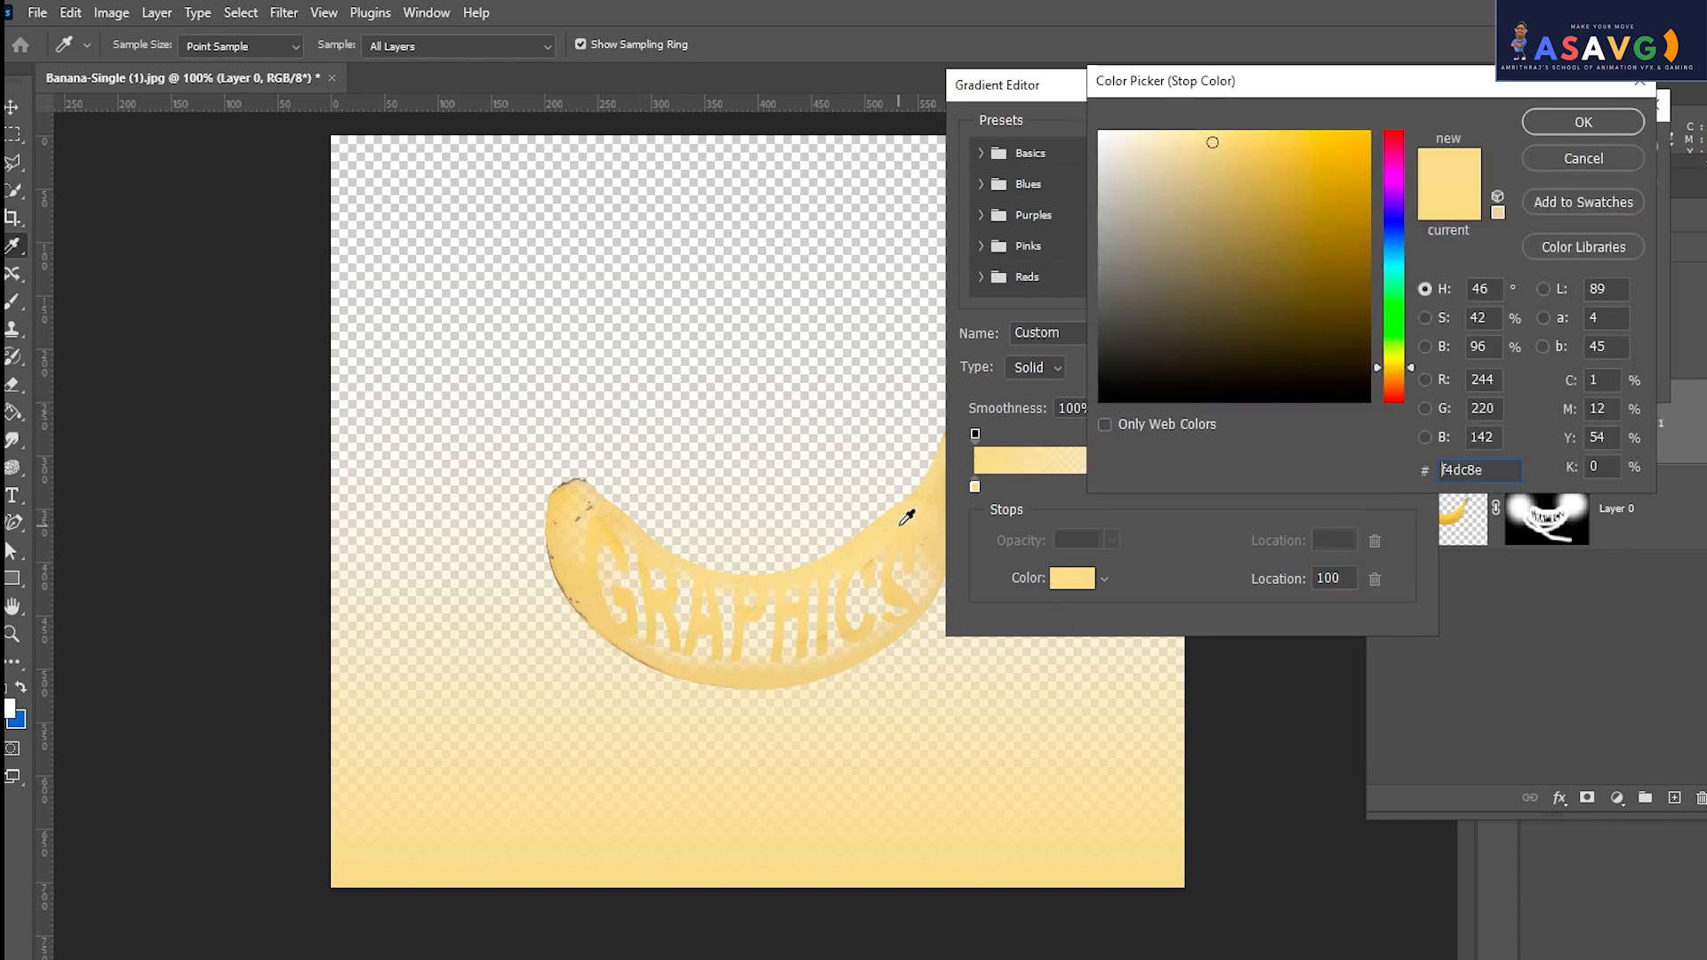
pyautogui.moveTo(1205, 135)
pyautogui.mouseDown()
pyautogui.moveTo(1257, 222)
pyautogui.moveTo(1314, 219)
pyautogui.moveTo(1270, 216)
pyautogui.mouseUp()
pyautogui.click(1583, 122)
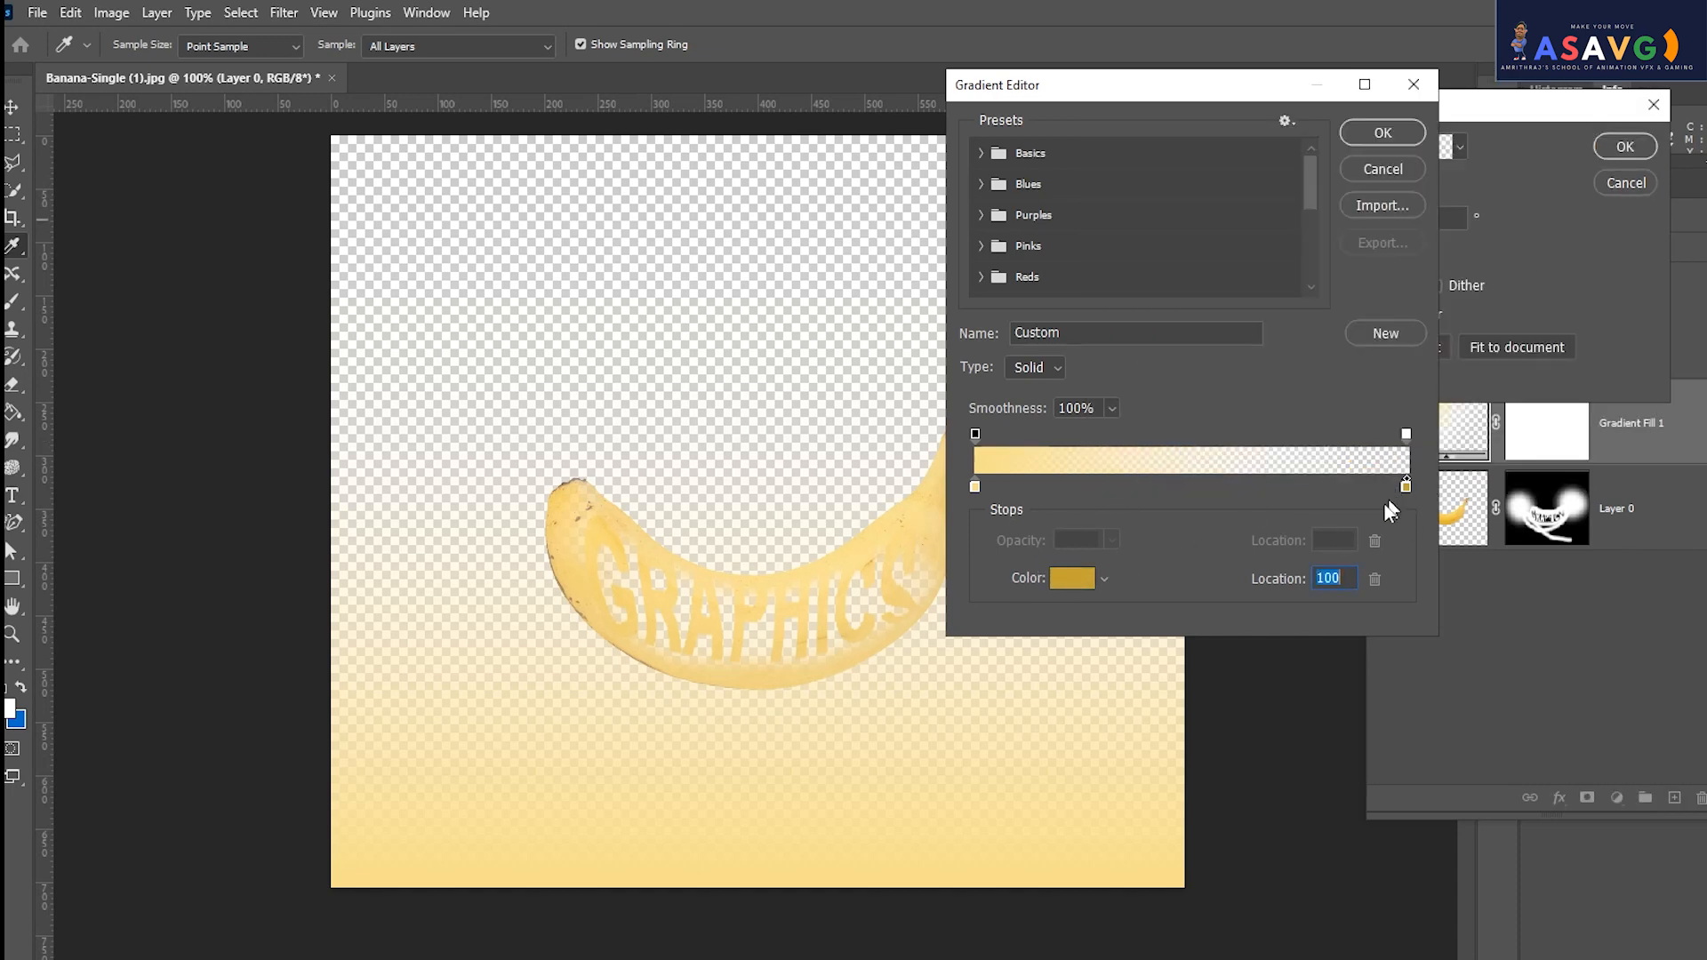
pyautogui.click(1408, 435)
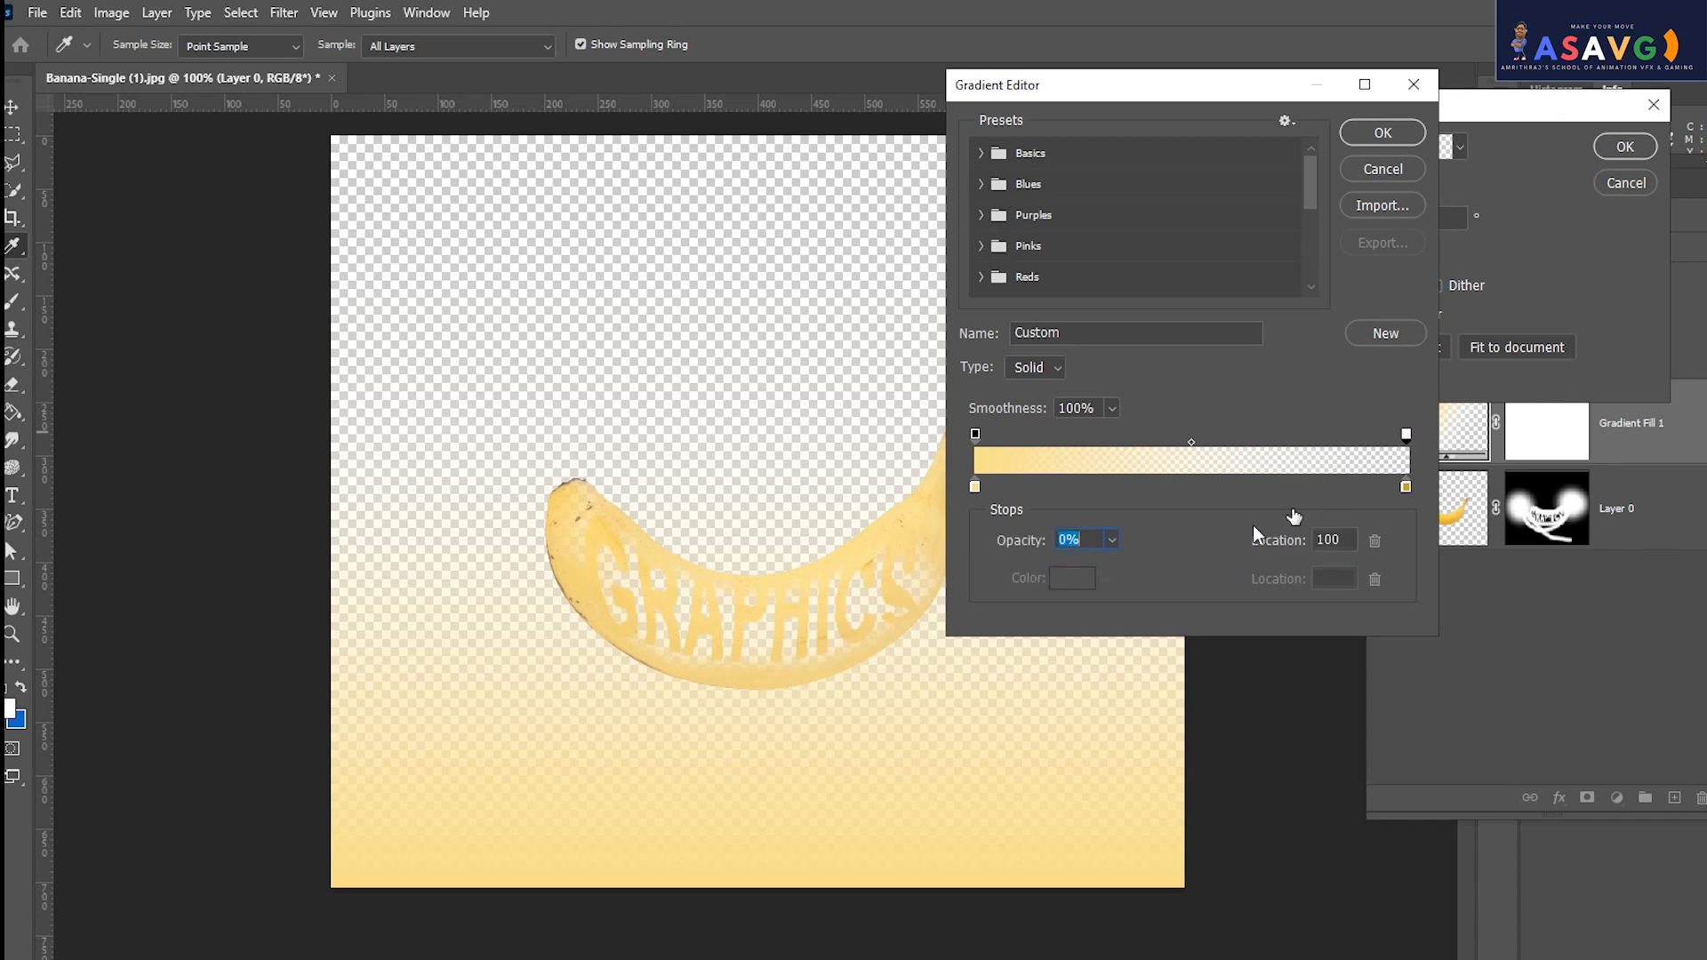
pyautogui.moveTo(1150, 564); pyautogui.dragTo(1245, 722)
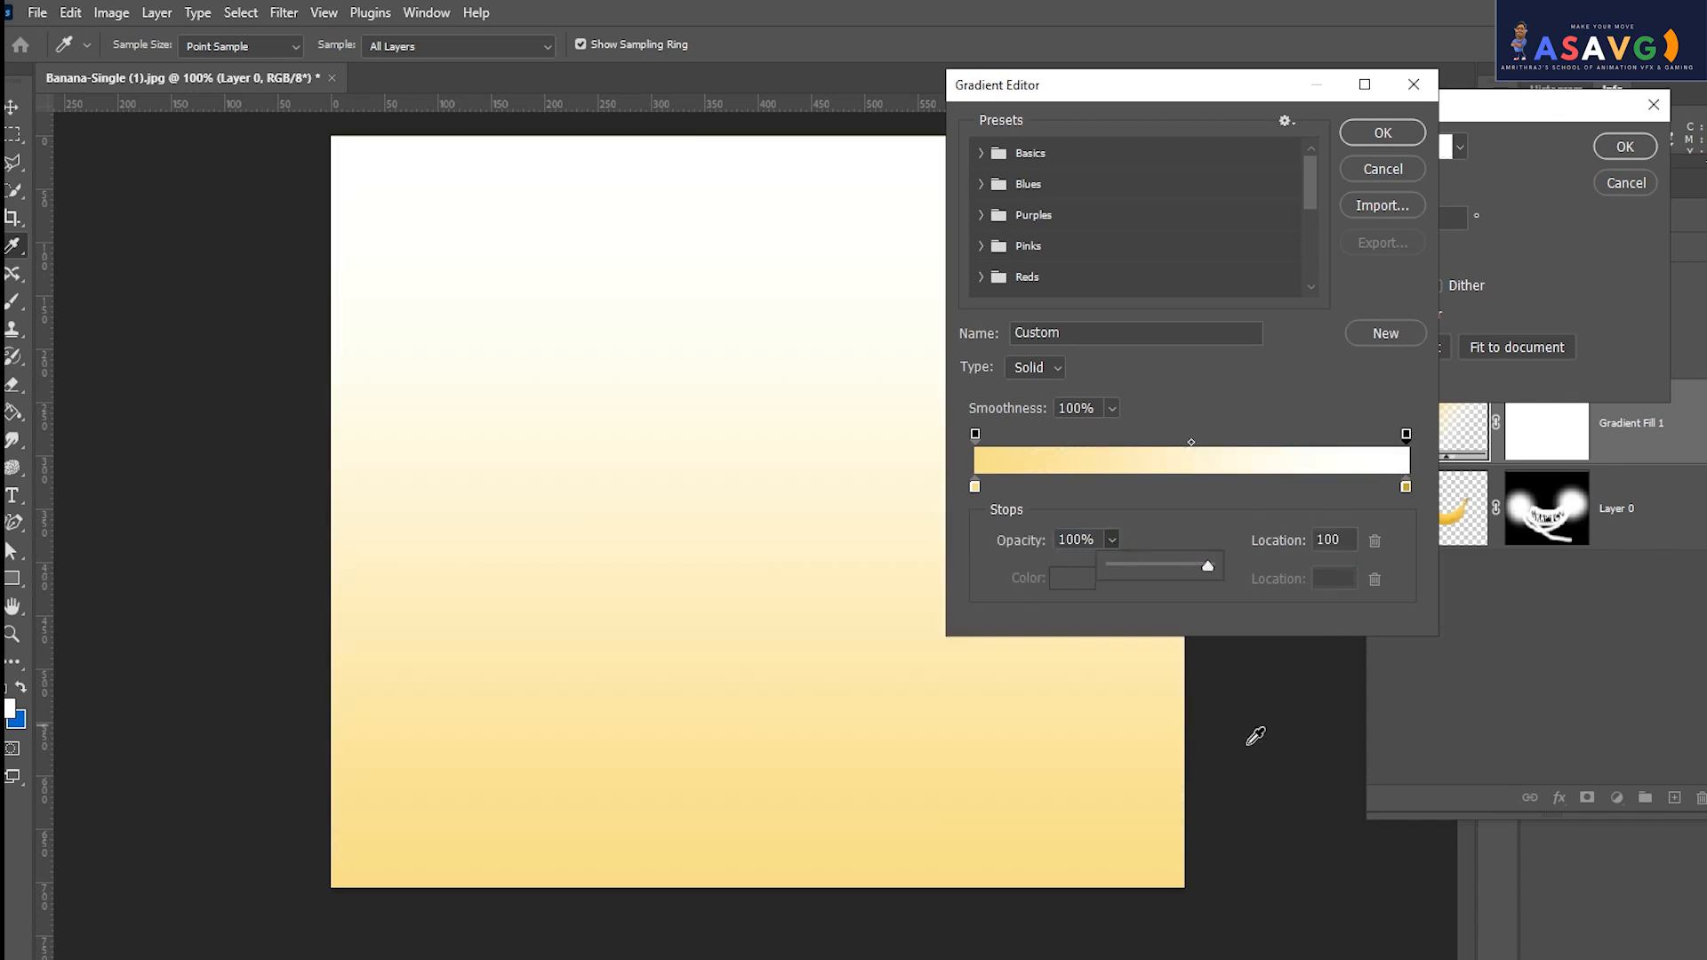
pyautogui.click(1406, 486)
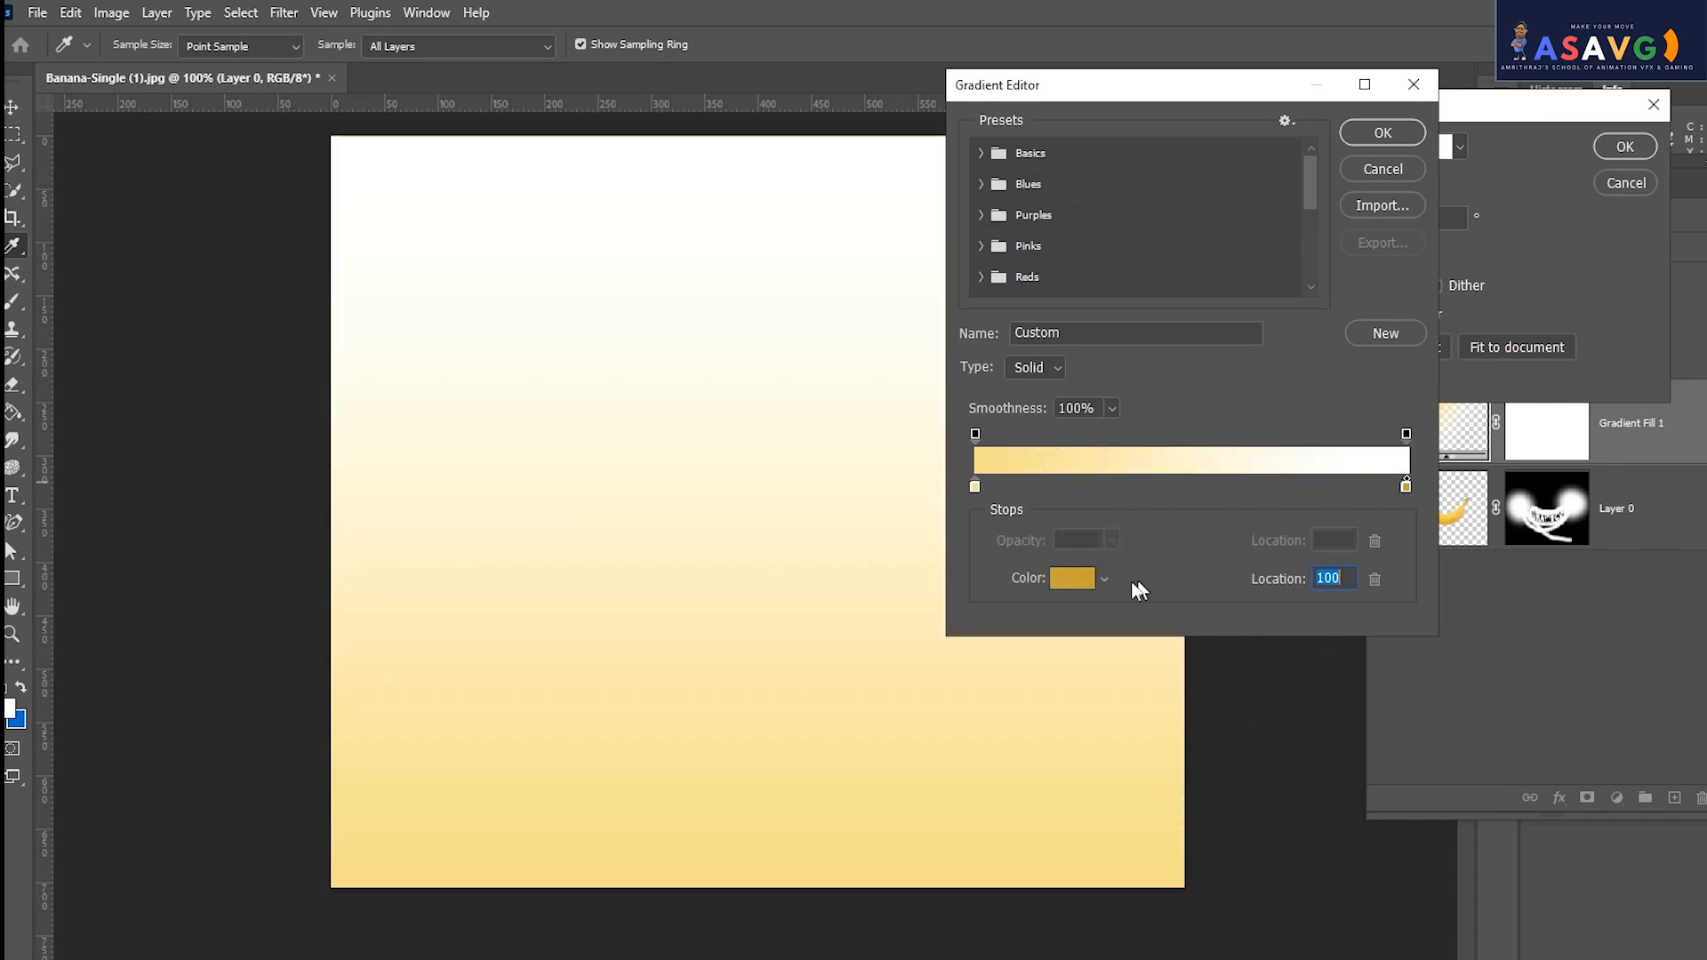
pyautogui.click(1072, 578)
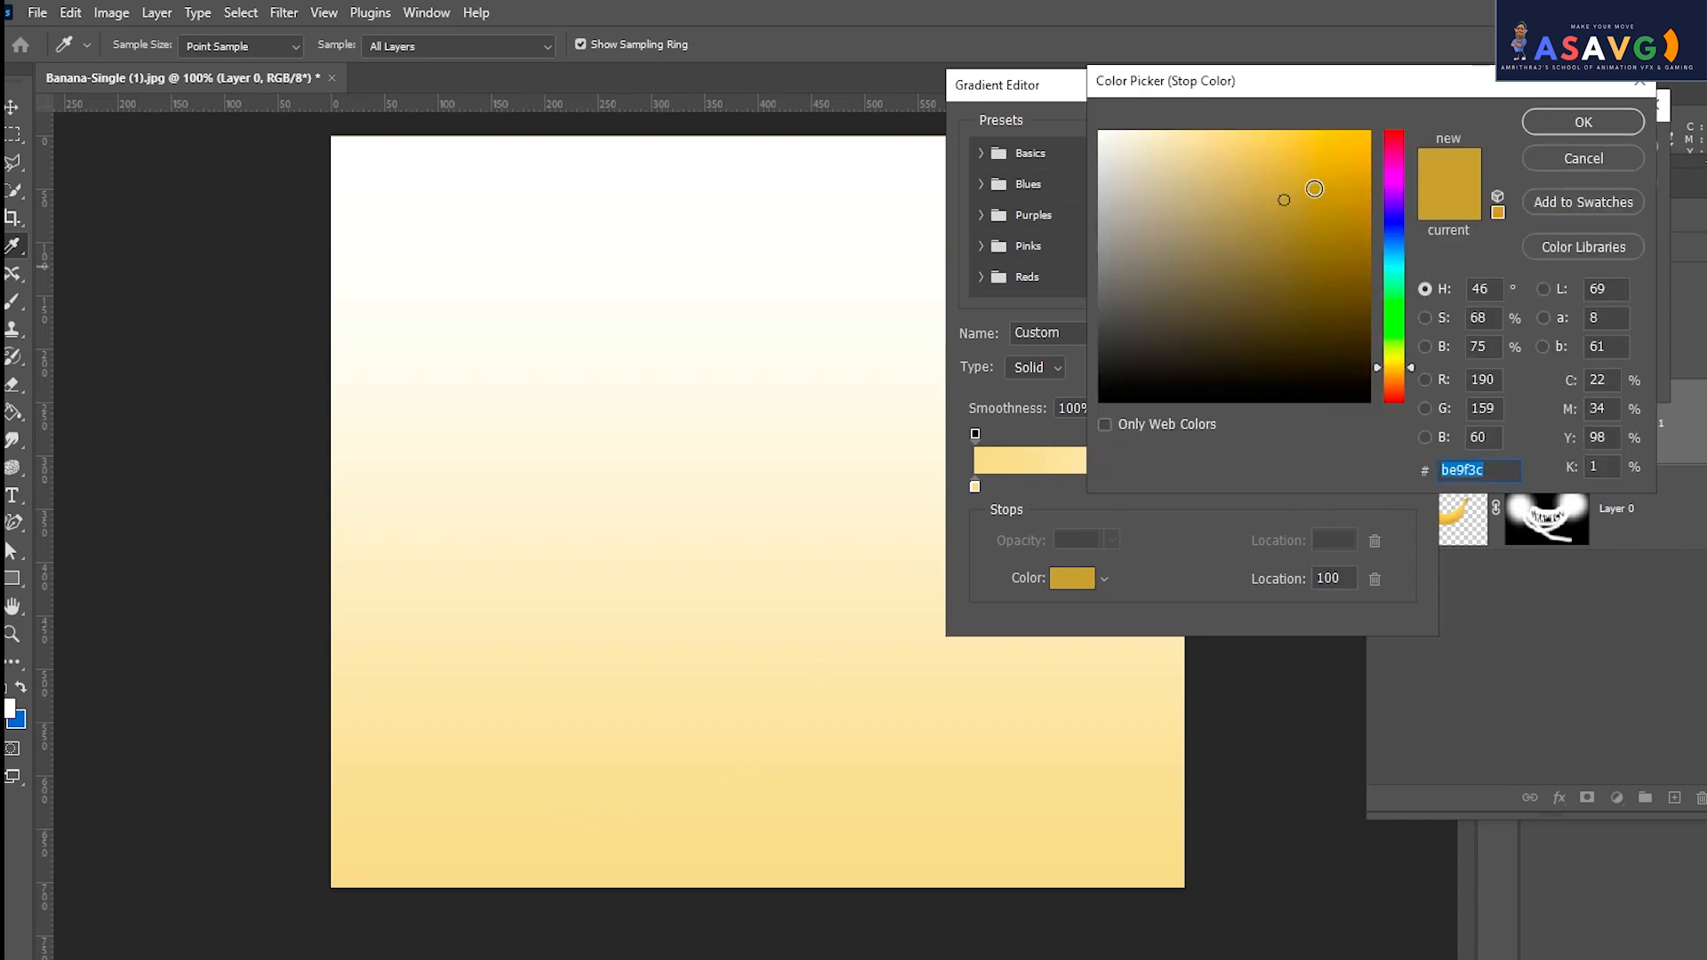
pyautogui.moveTo(1284, 199); pyautogui.dragTo(1369, 150)
pyautogui.click(1584, 122)
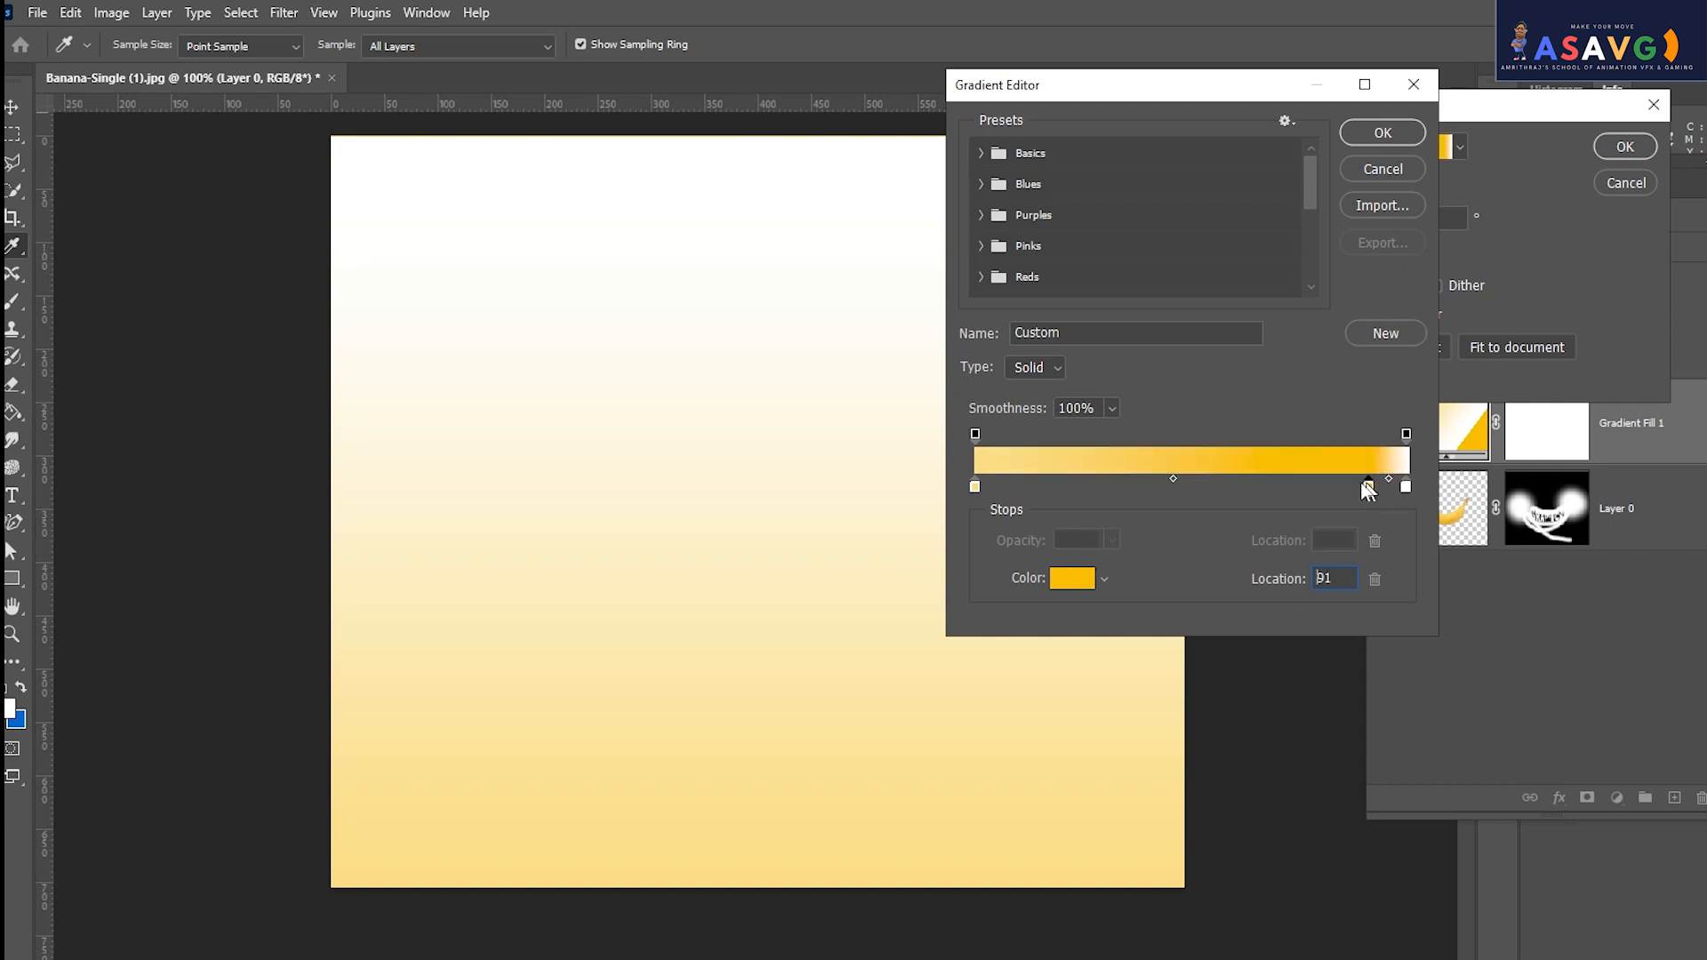
# Move the golden yellow colour stop to location 42 and place the applied gradient fill layer beneath Layer 0.
pyautogui.moveTo(1408, 488); pyautogui.dragTo(1156, 487)
pyautogui.click(1407, 487)
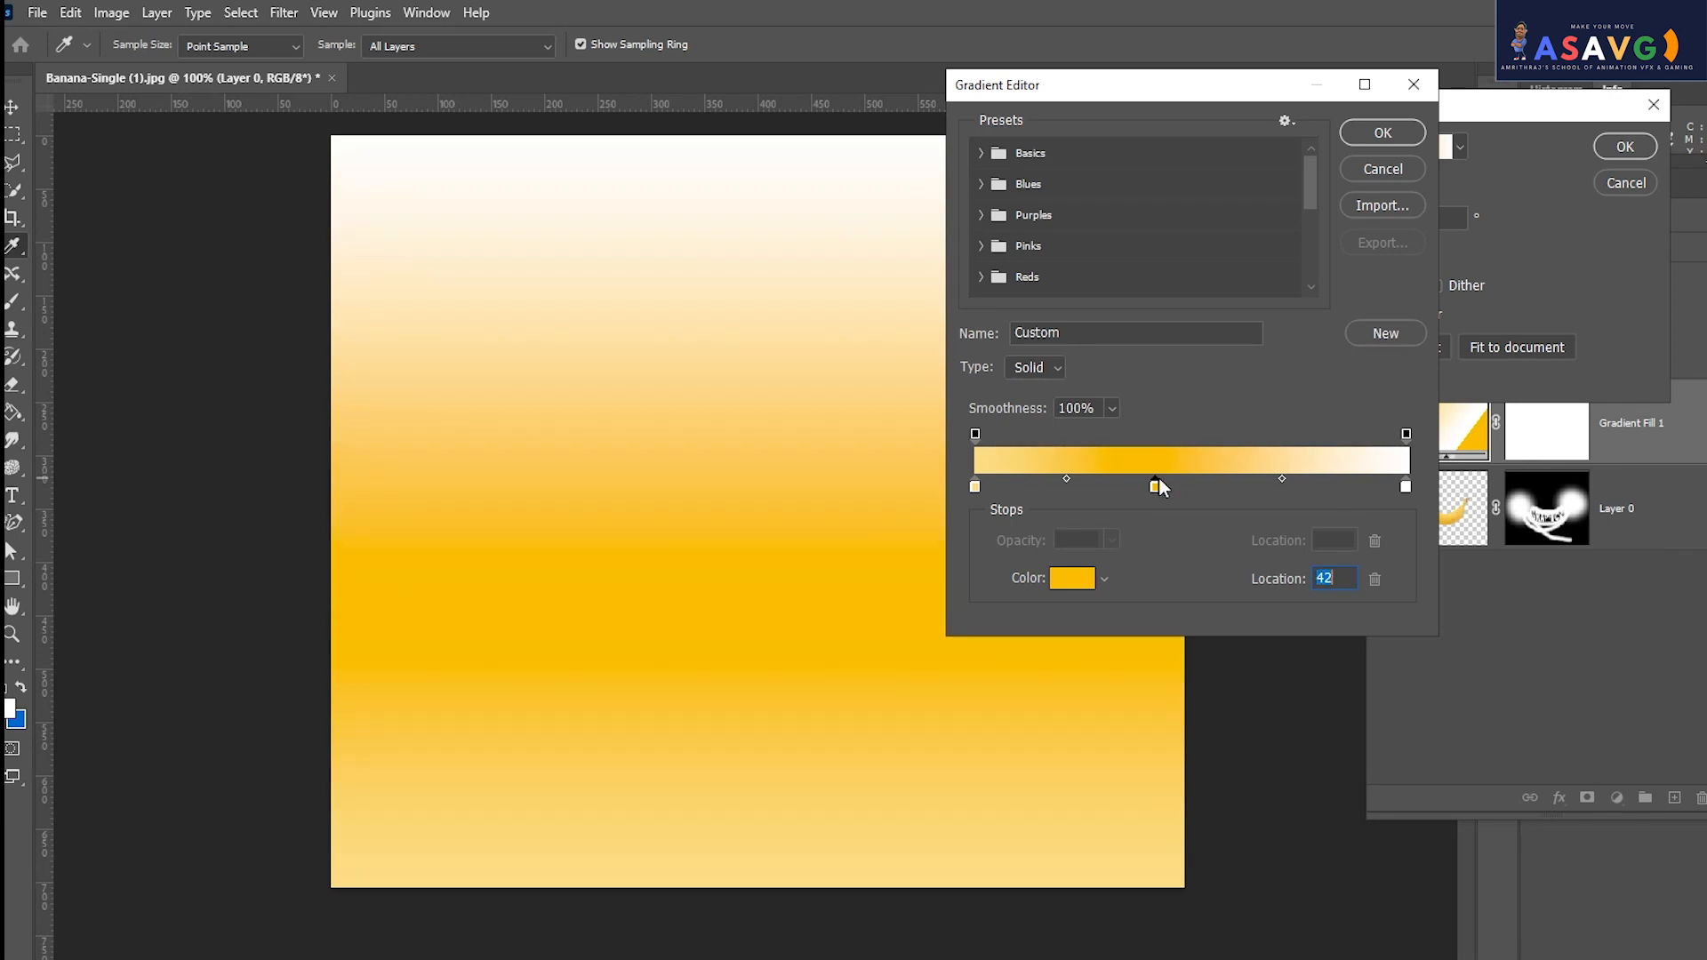
pyautogui.click(1383, 133)
pyautogui.click(1625, 146)
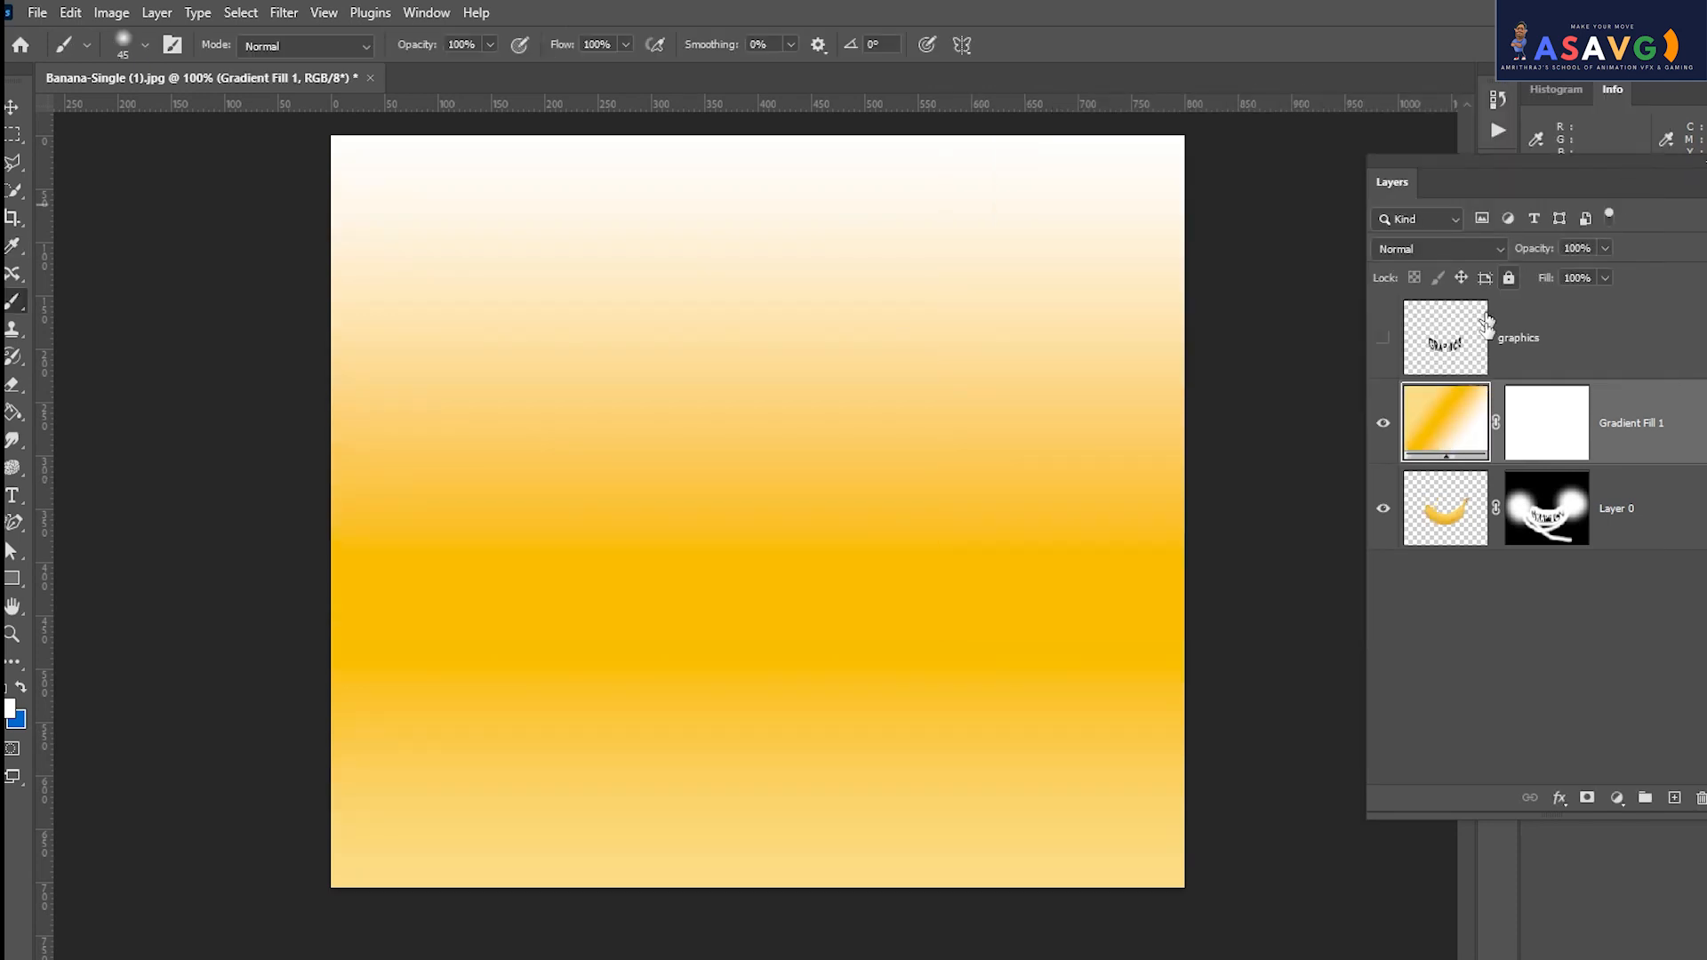
pyautogui.moveTo(1458, 425); pyautogui.dragTo(1506, 569)
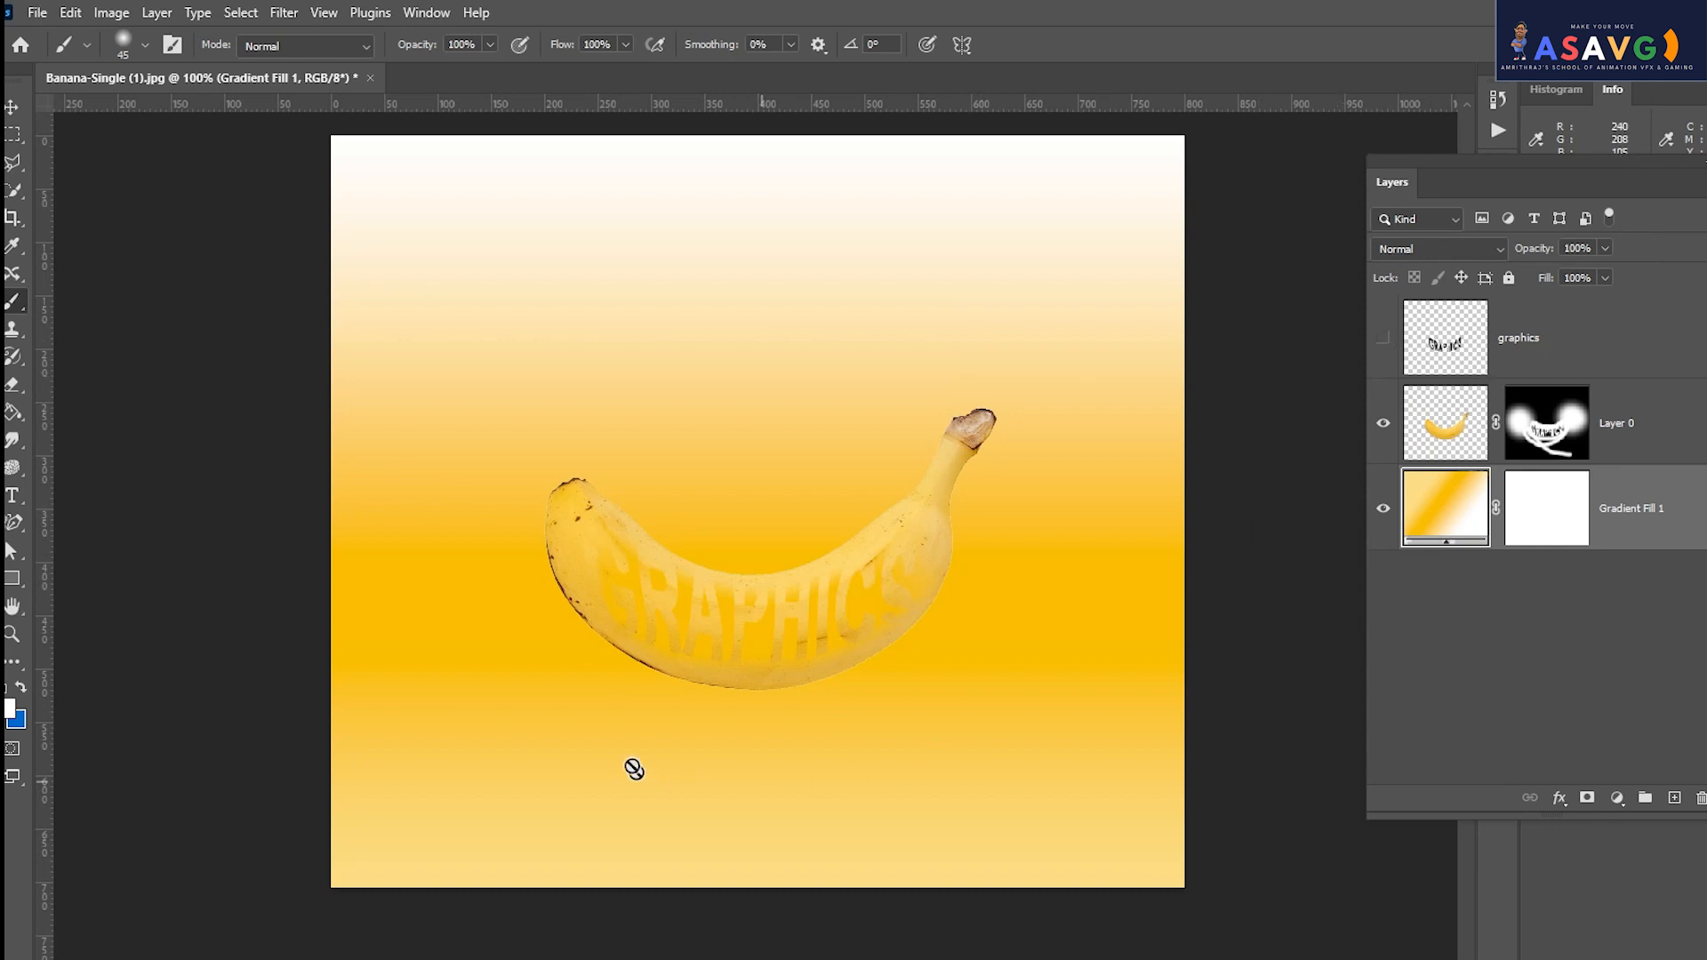
# Open the gradient of the Gradient Fill 1 layer for editing and expand the Blues preset group.
pyautogui.doubleClick(1446, 518)
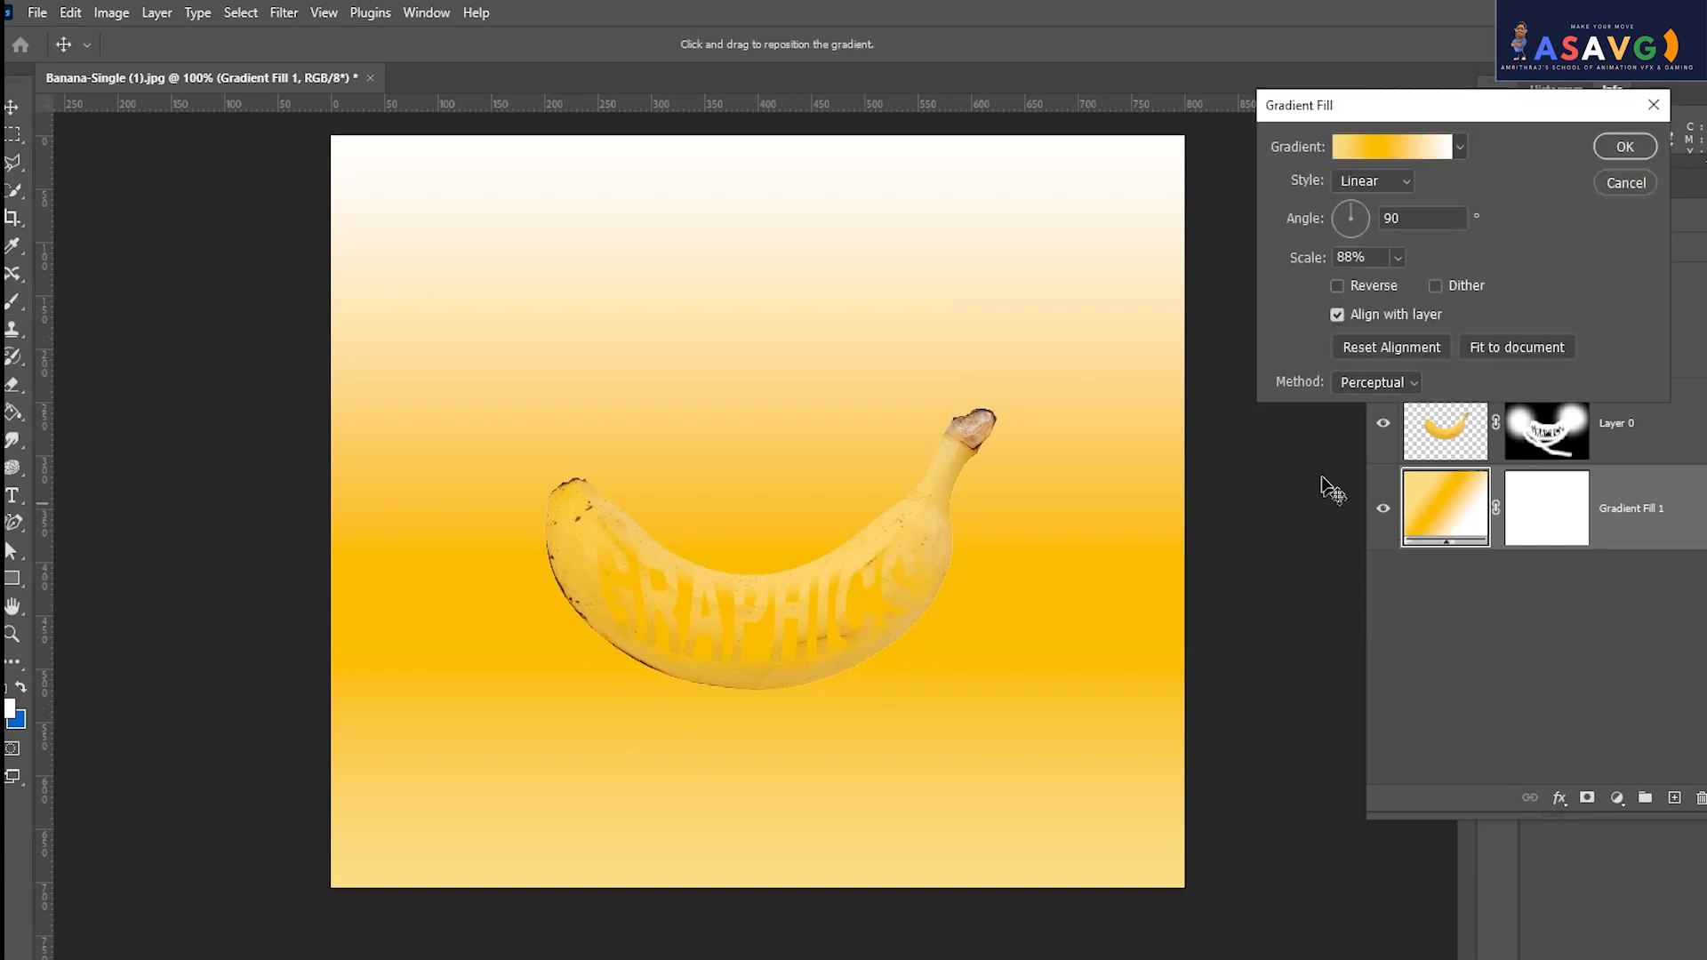
pyautogui.click(1391, 143)
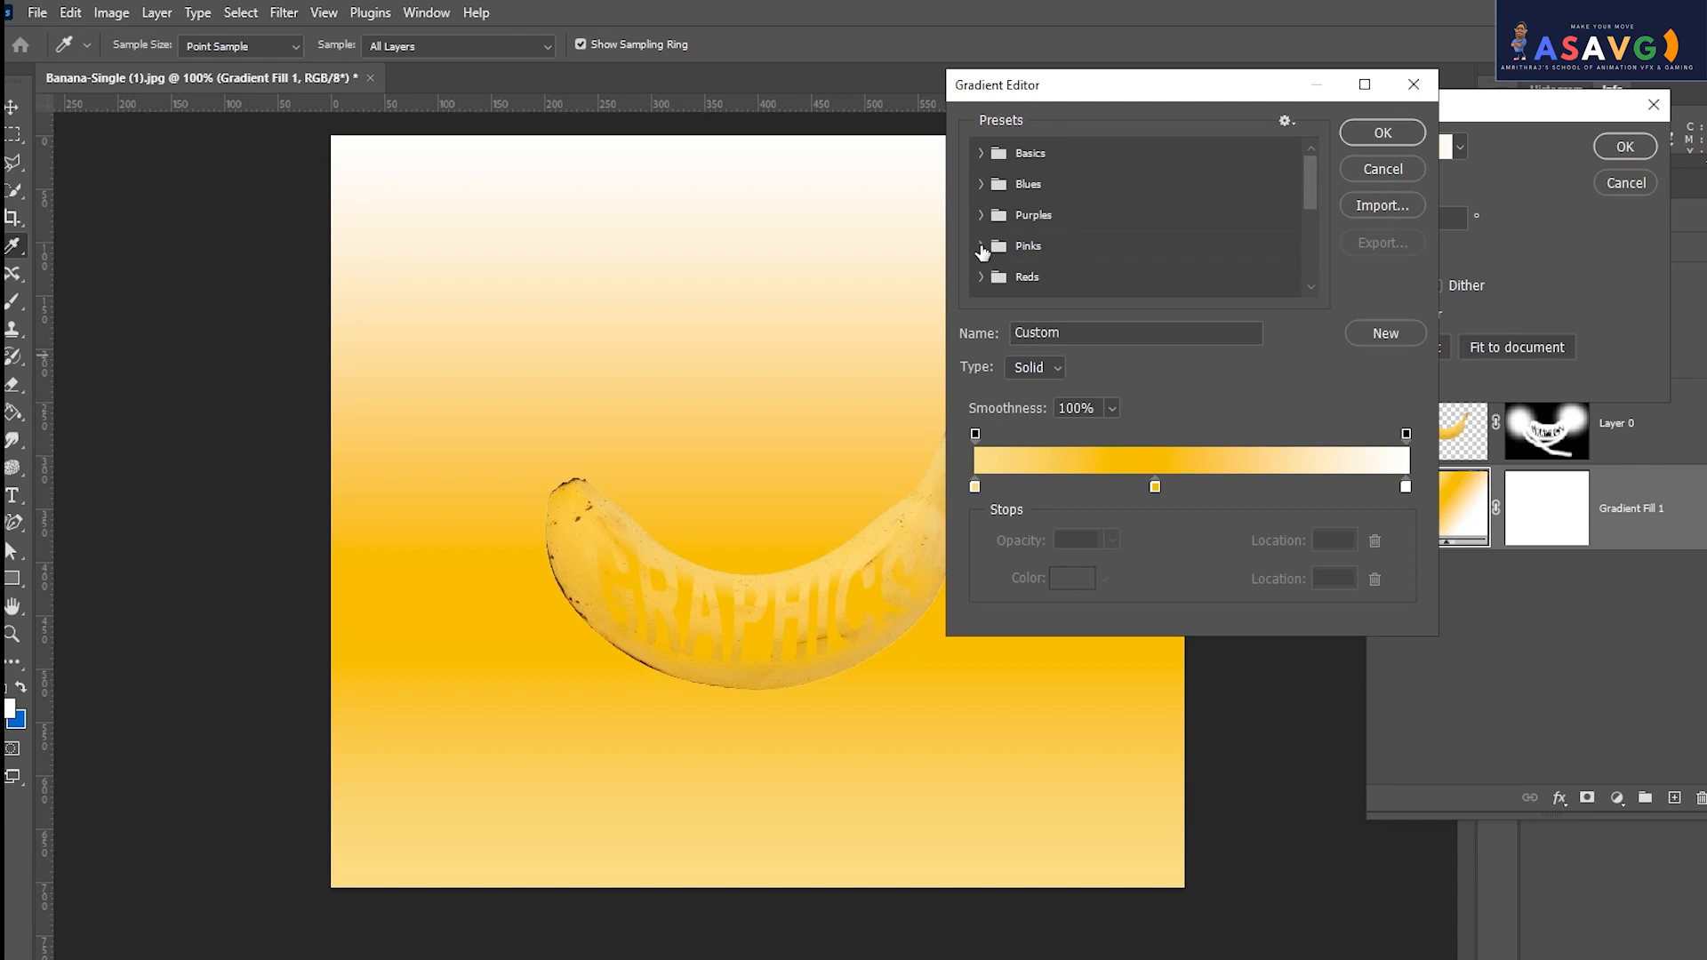
pyautogui.click(992, 190)
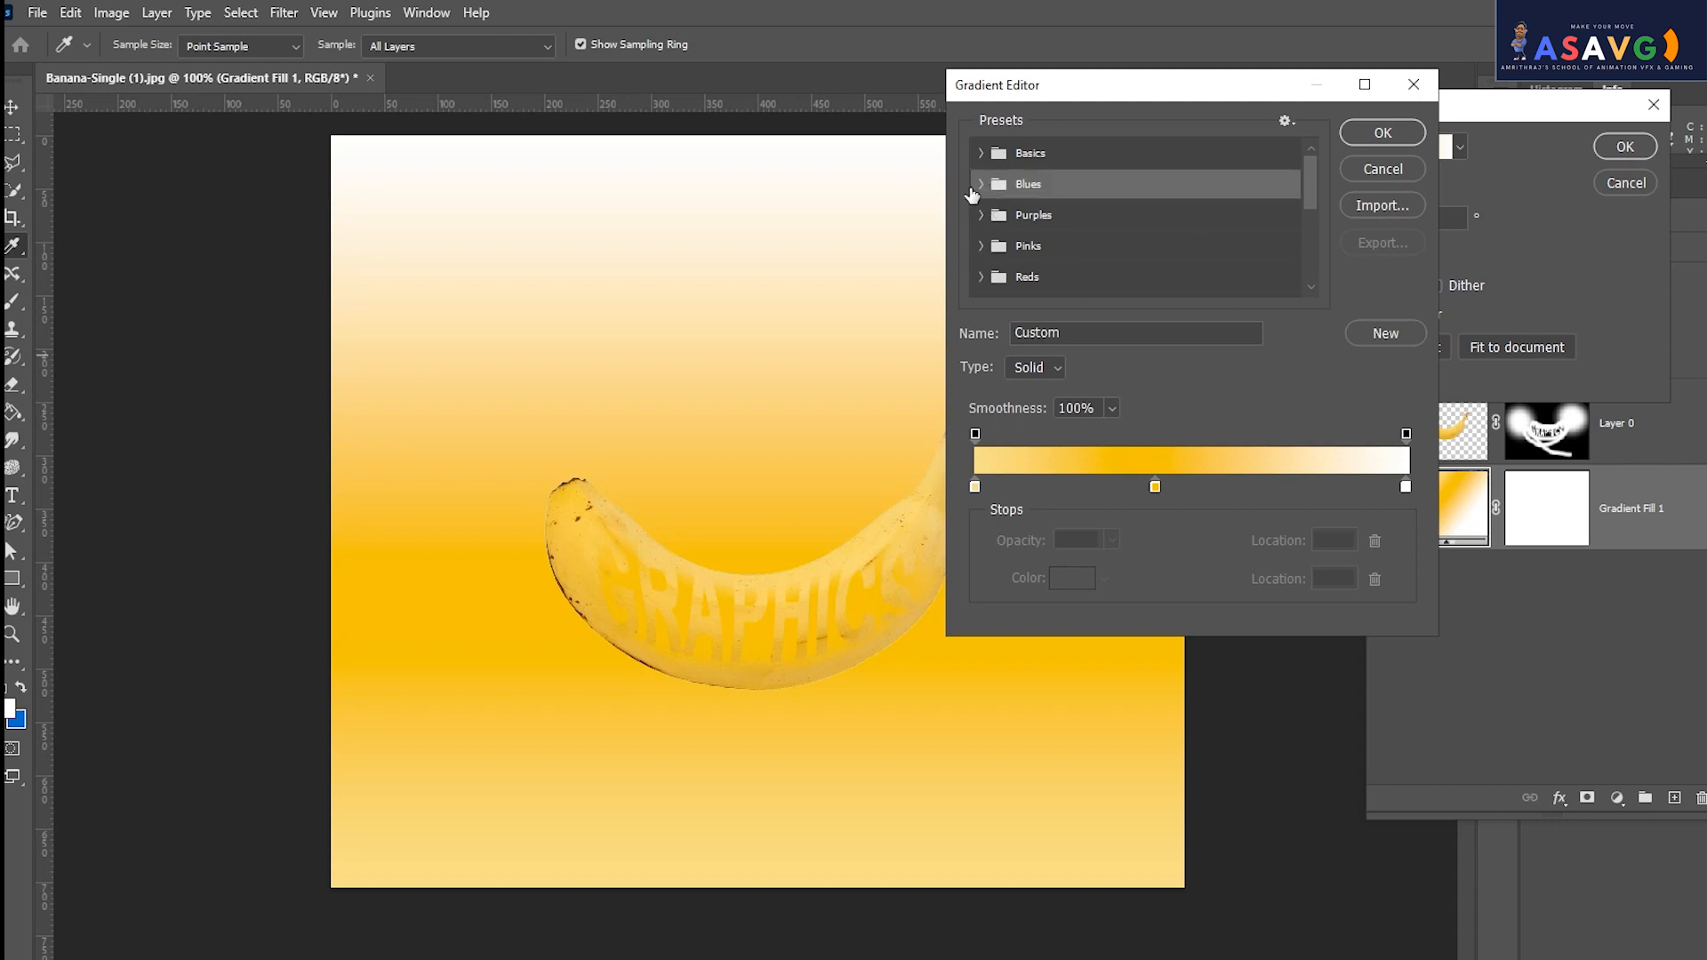
pyautogui.click(984, 188)
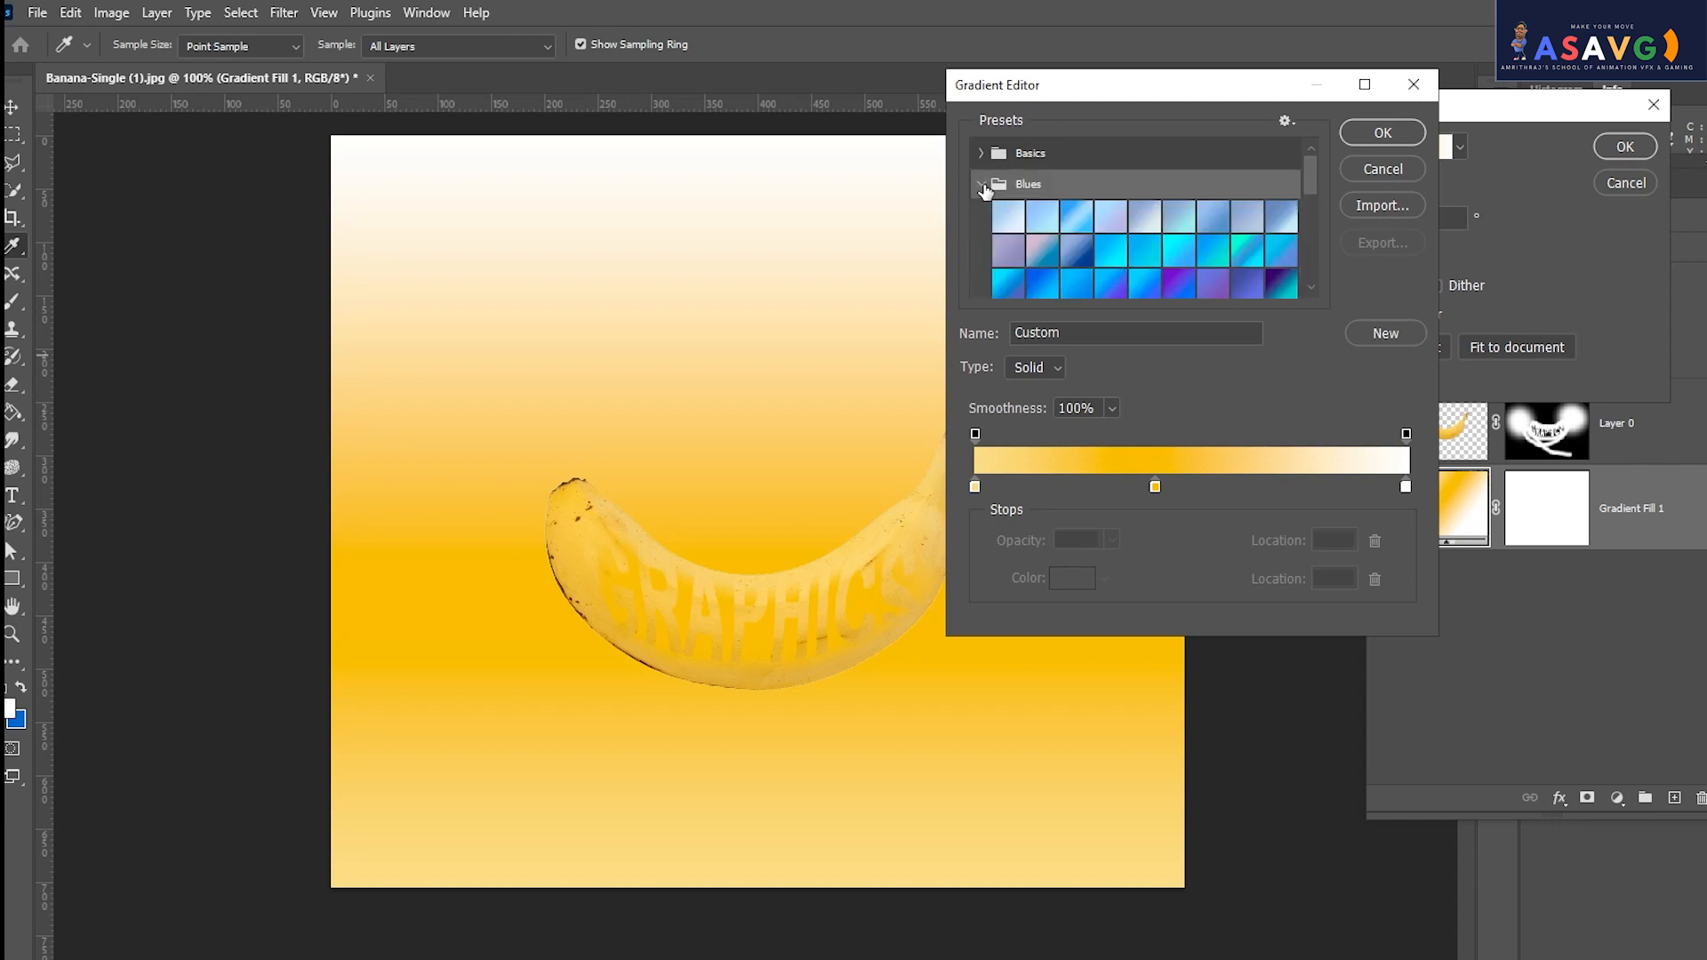
pyautogui.click(1002, 188)
pyautogui.click(987, 185)
# Try several Blues gradient presets on the background, including Blue_26, Blue_27 and Blue_18.
pyautogui.click(1141, 254)
pyautogui.click(1248, 295)
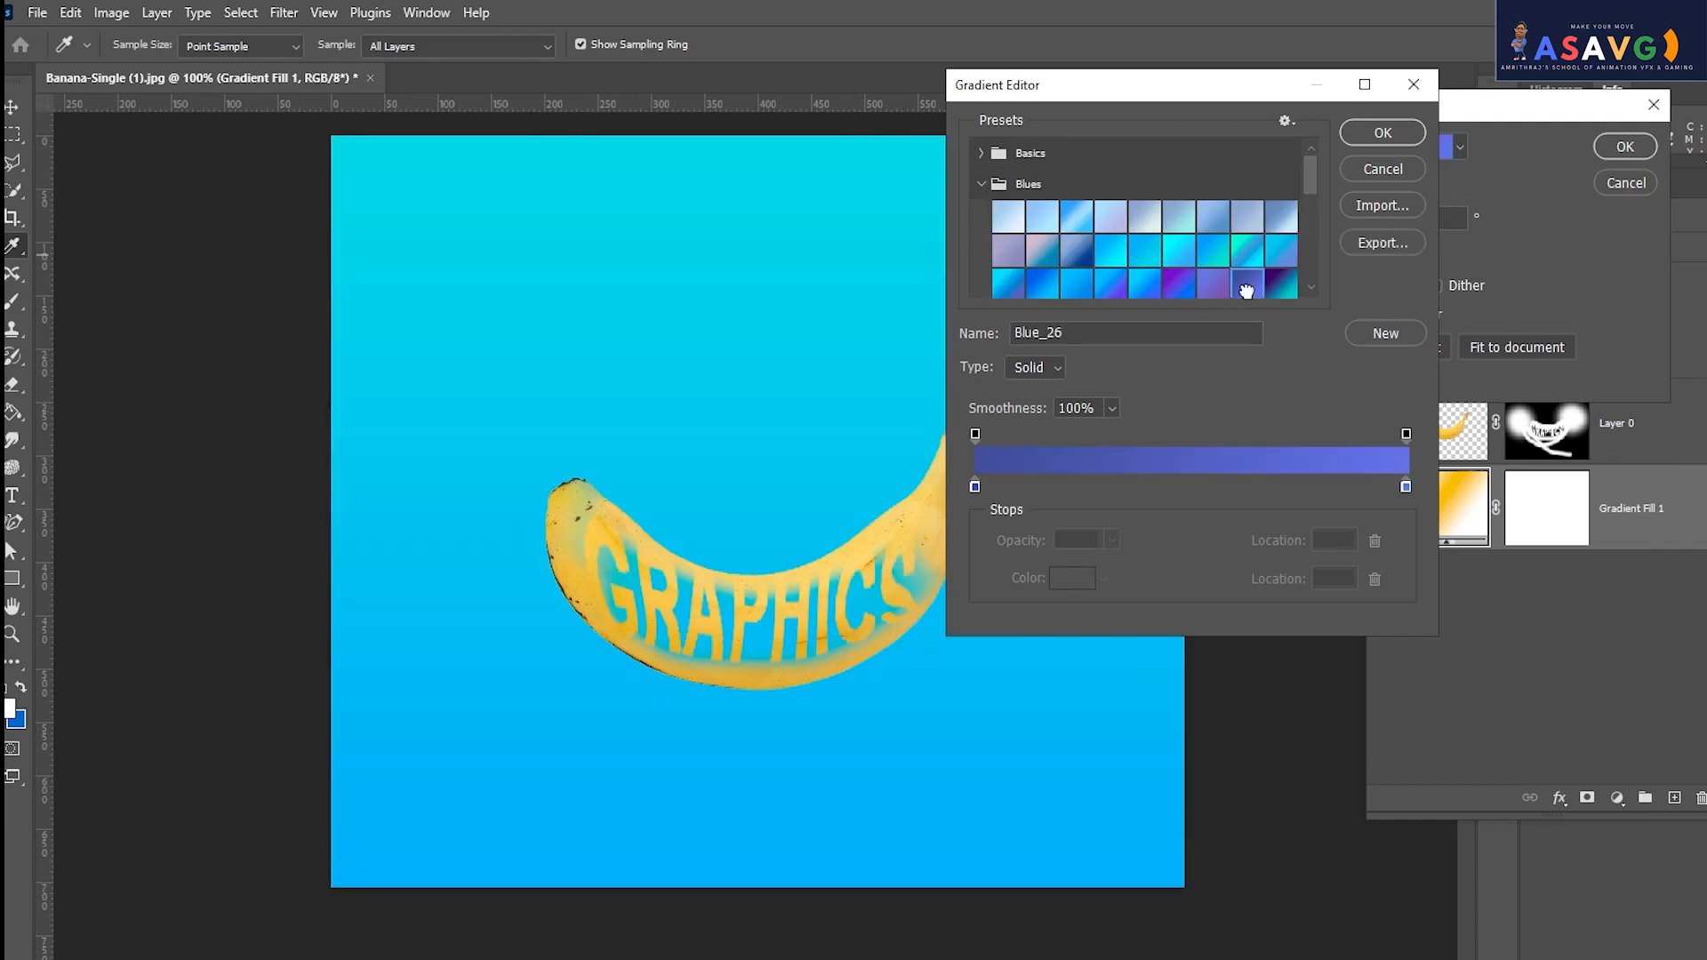
pyautogui.click(1271, 287)
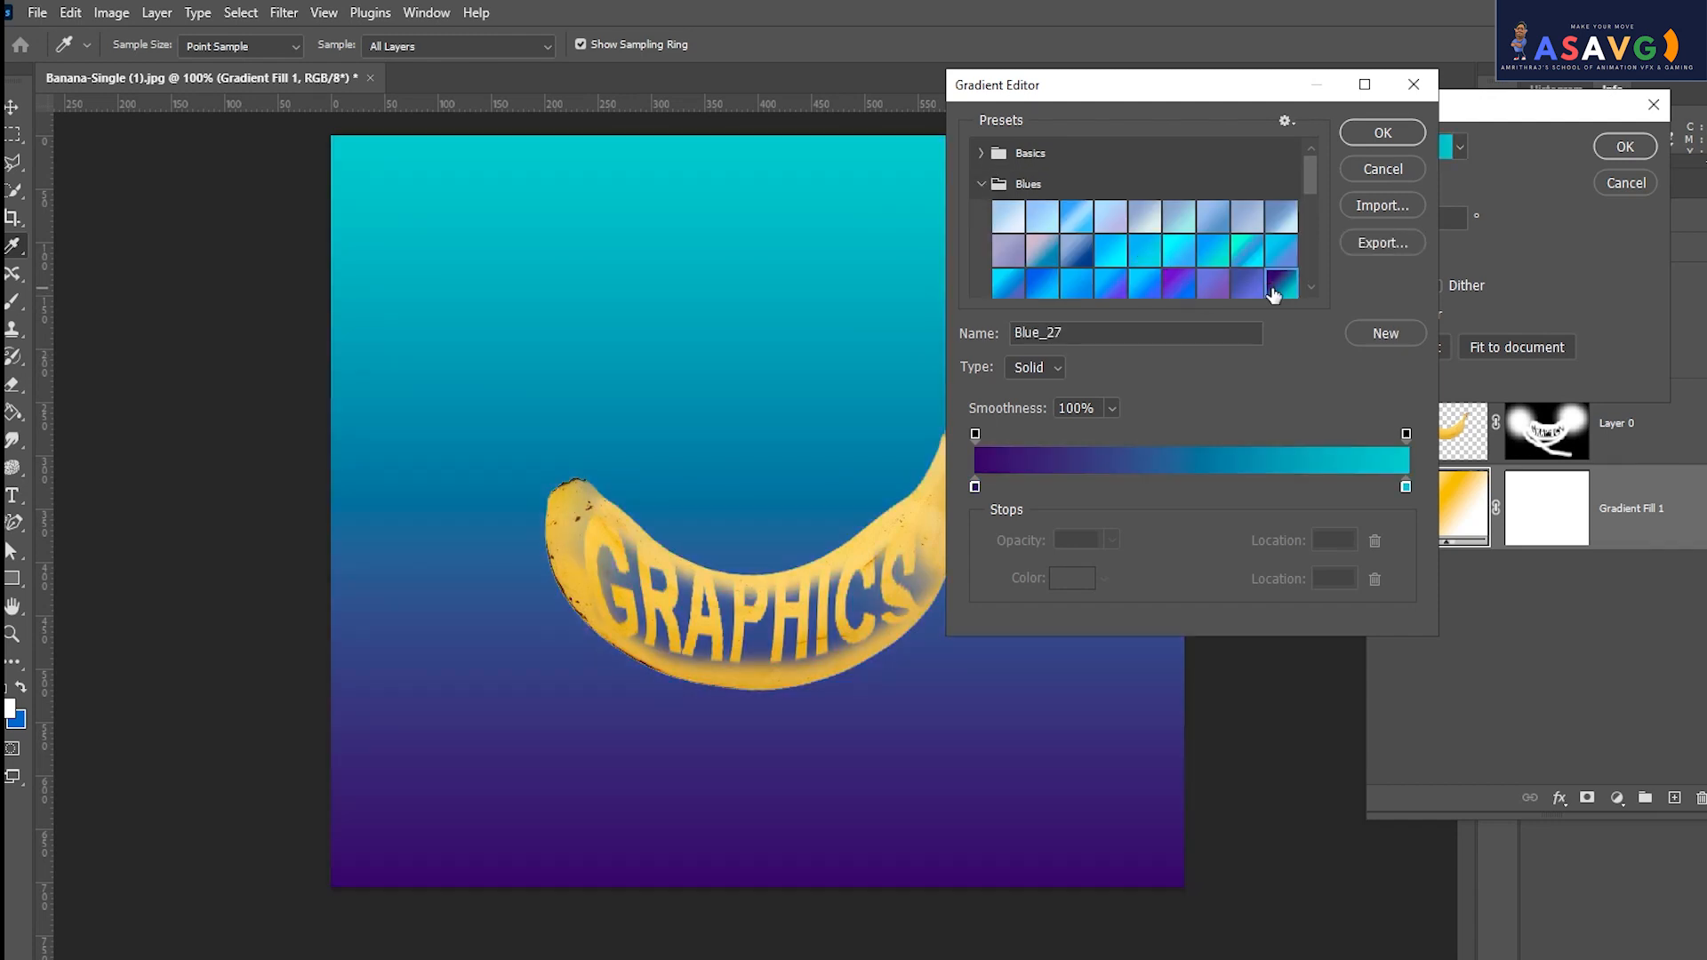
pyautogui.click(1248, 292)
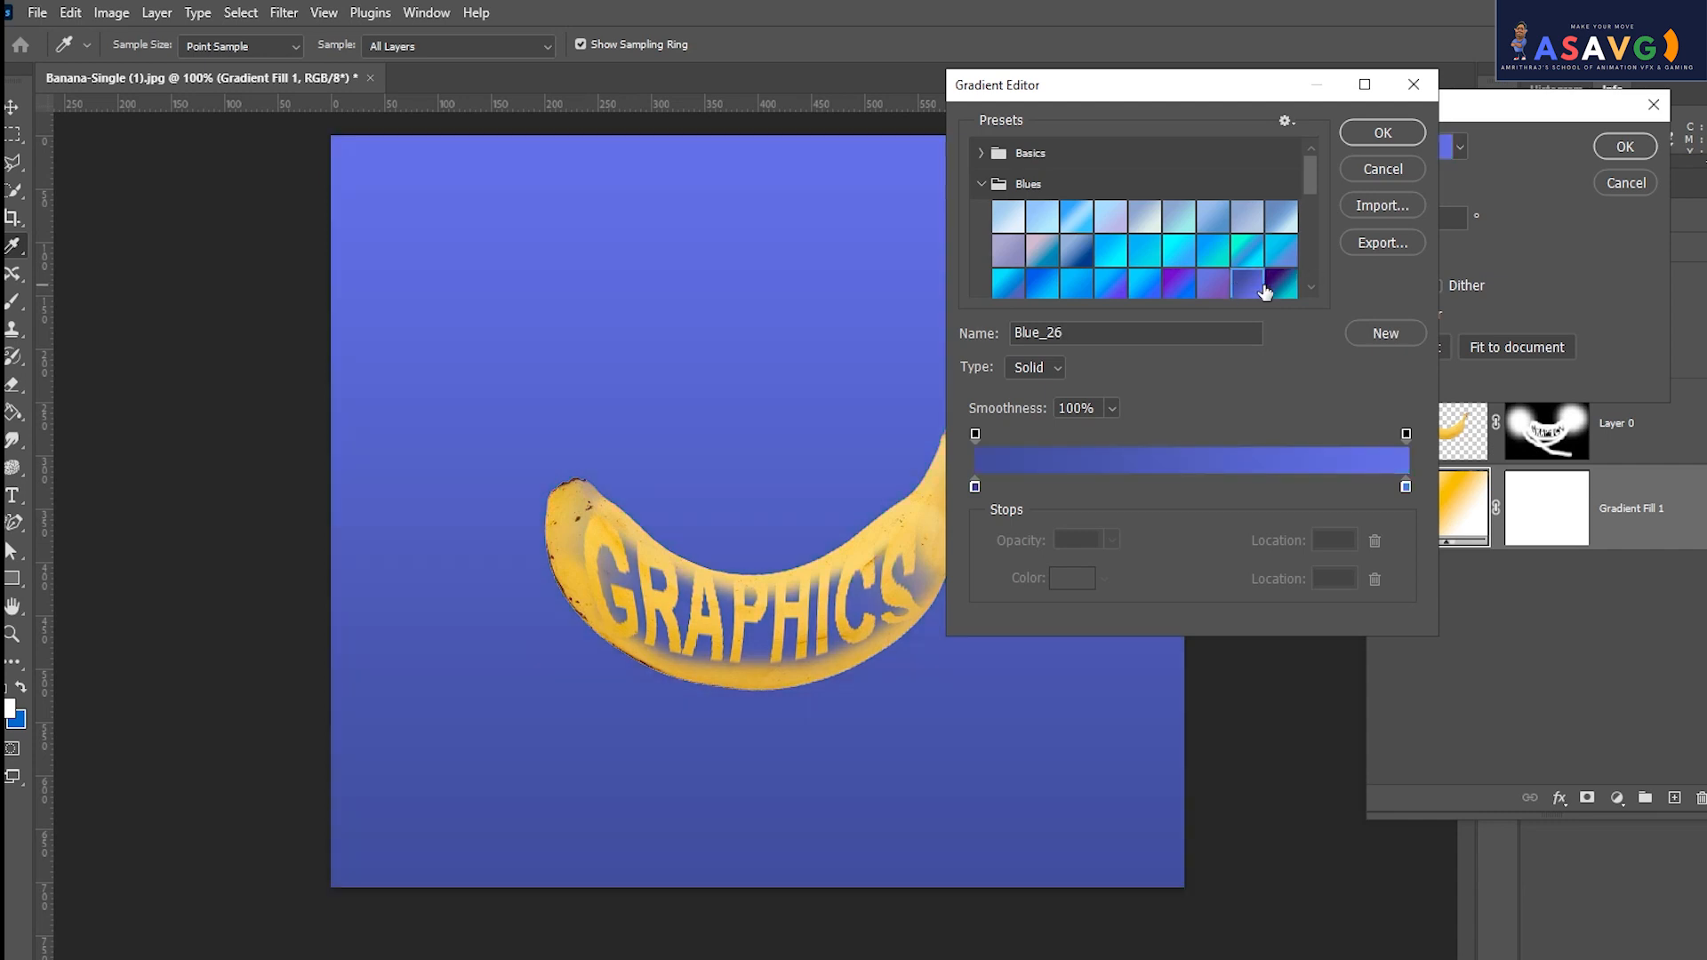
pyautogui.click(1271, 287)
pyautogui.click(1286, 255)
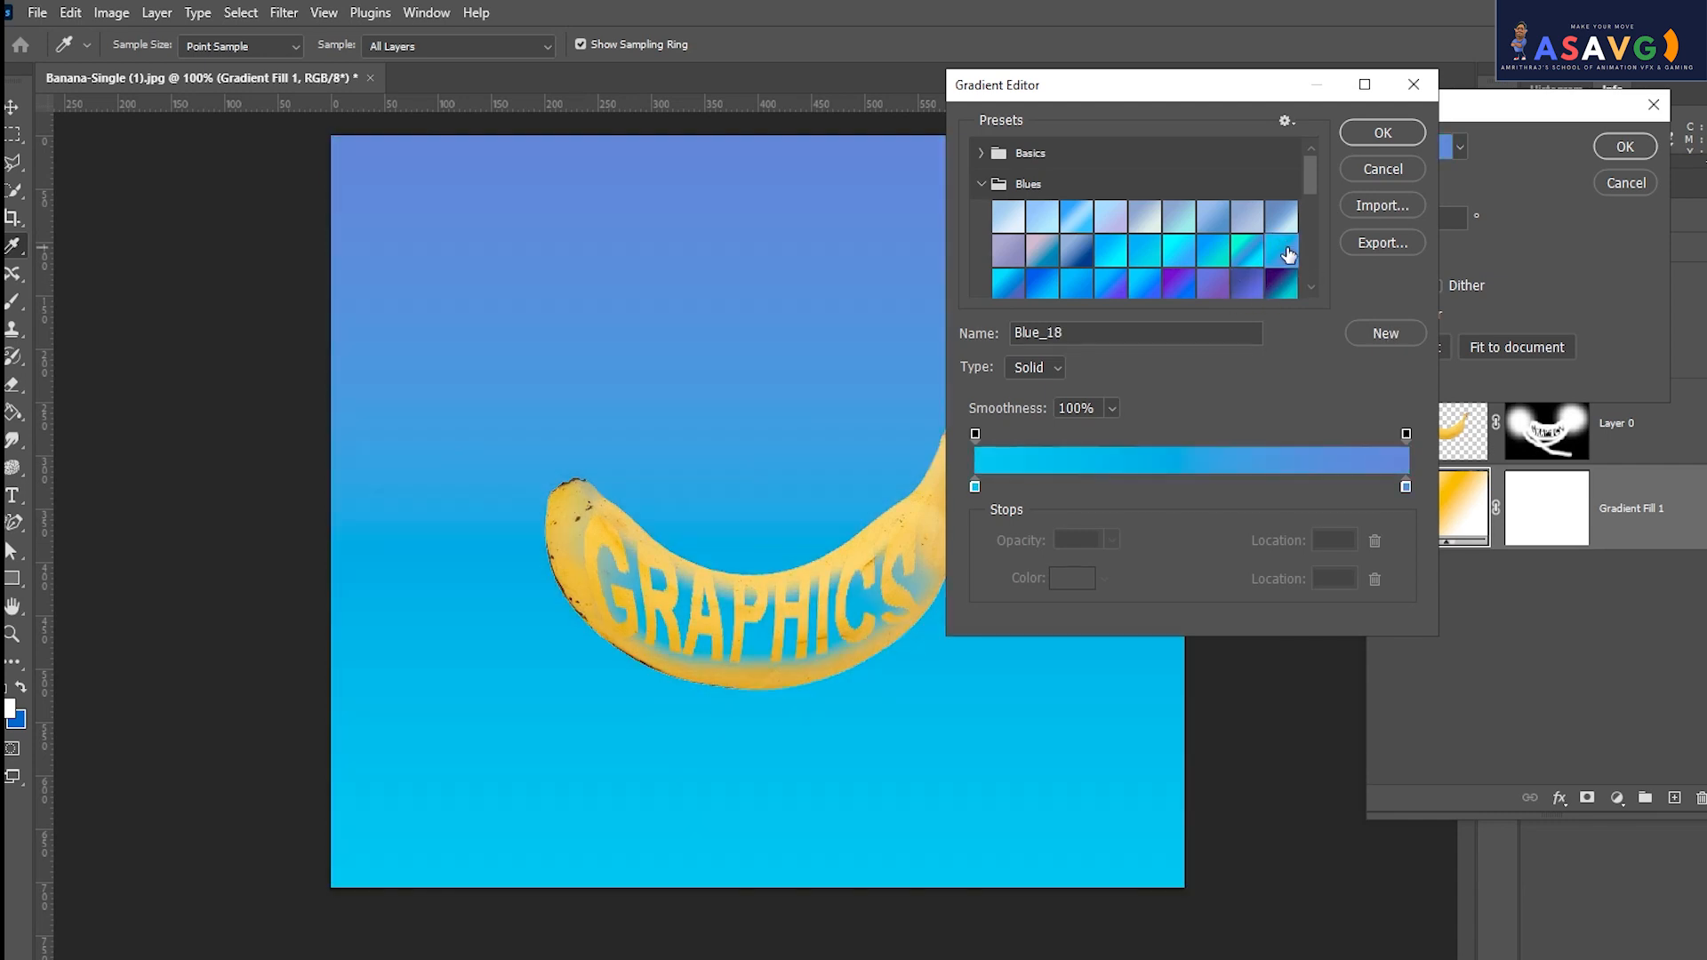
# Choose the Blue_27 preset and apply it to the Gradient Fill 1 background.
pyautogui.click(1286, 285)
pyautogui.click(1384, 134)
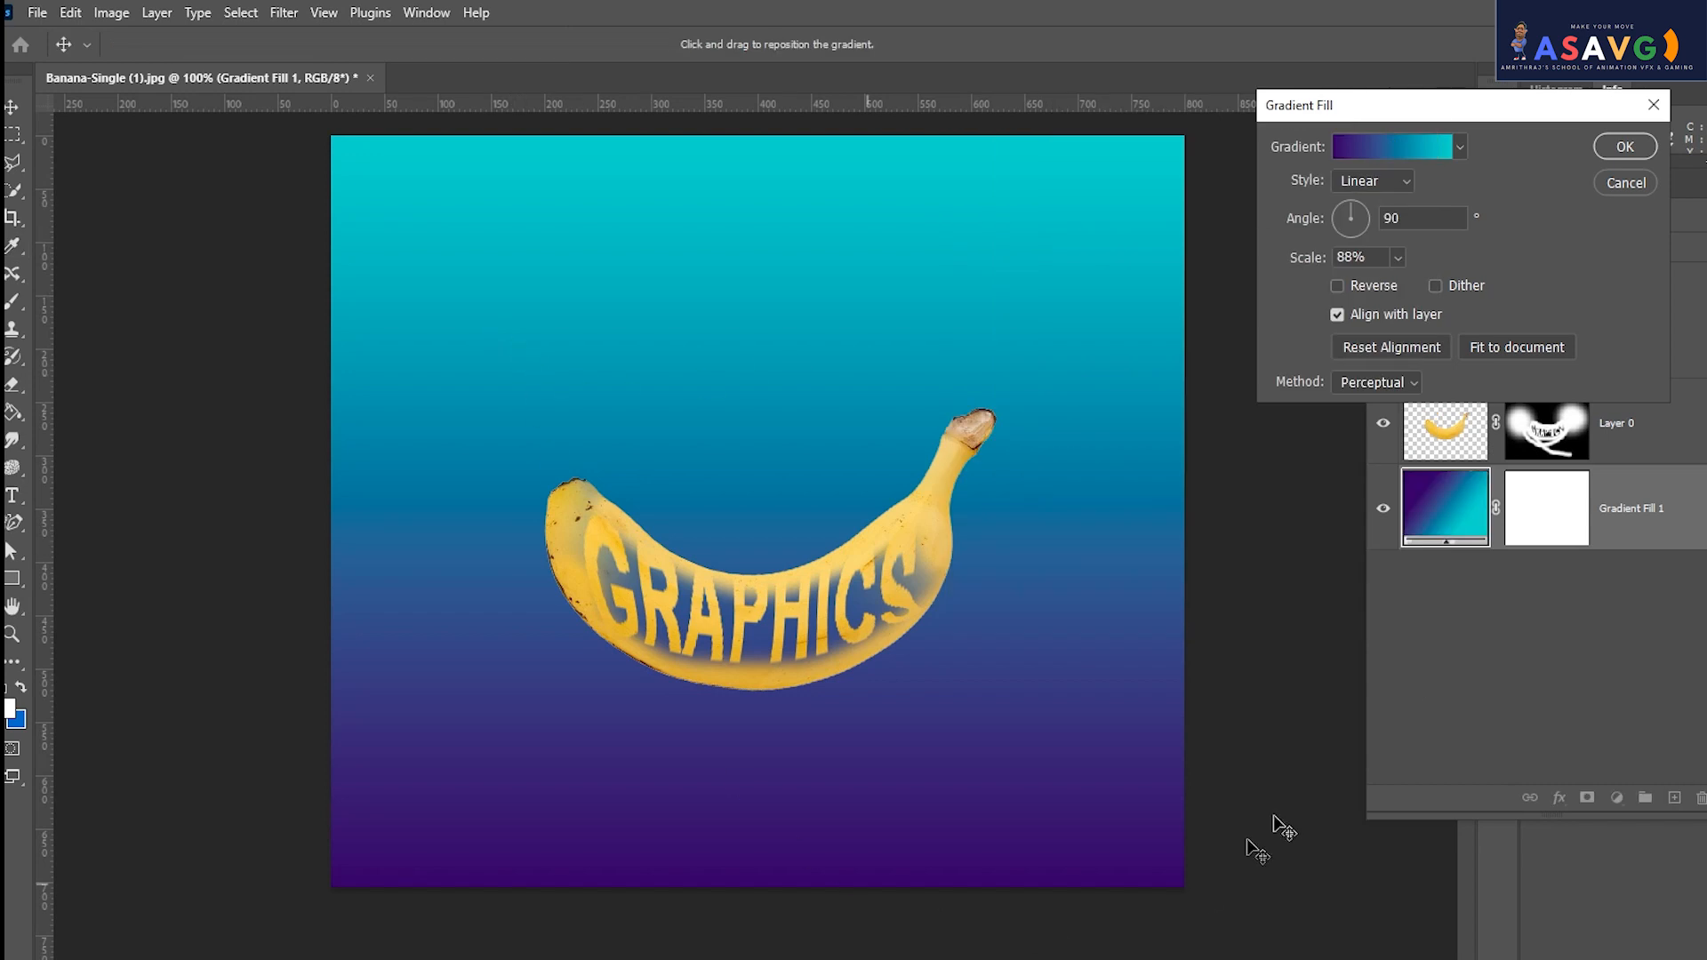
pyautogui.click(1625, 148)
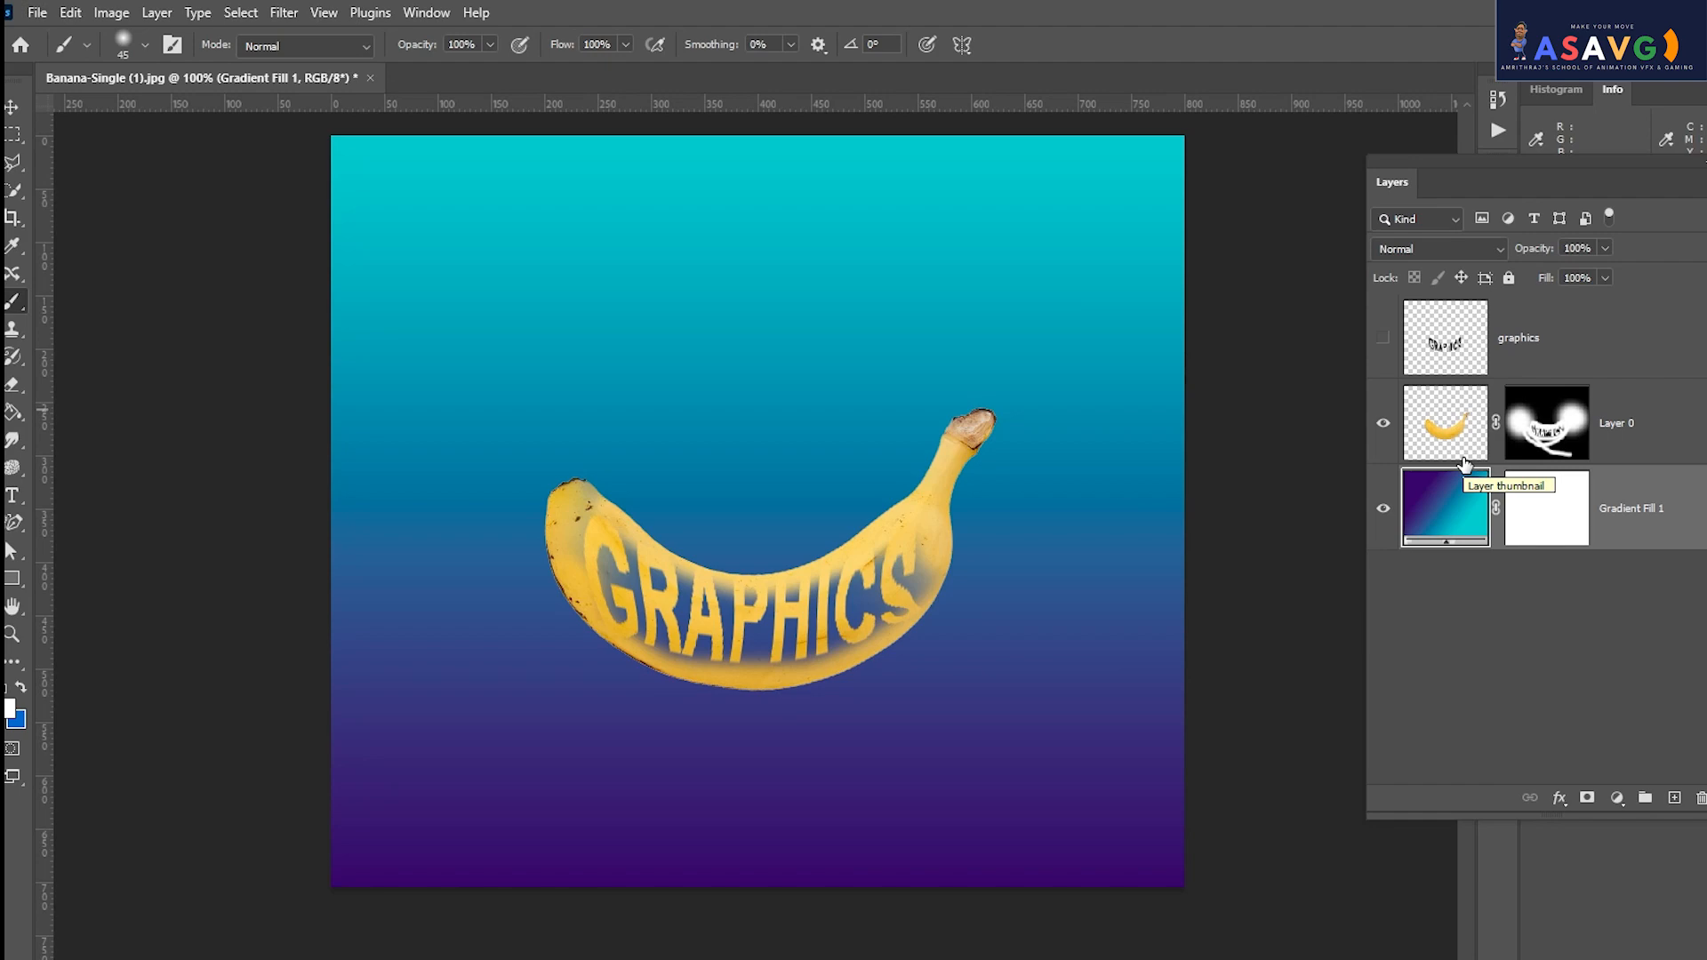
pyautogui.click(38, 12)
pyautogui.press('Escape')
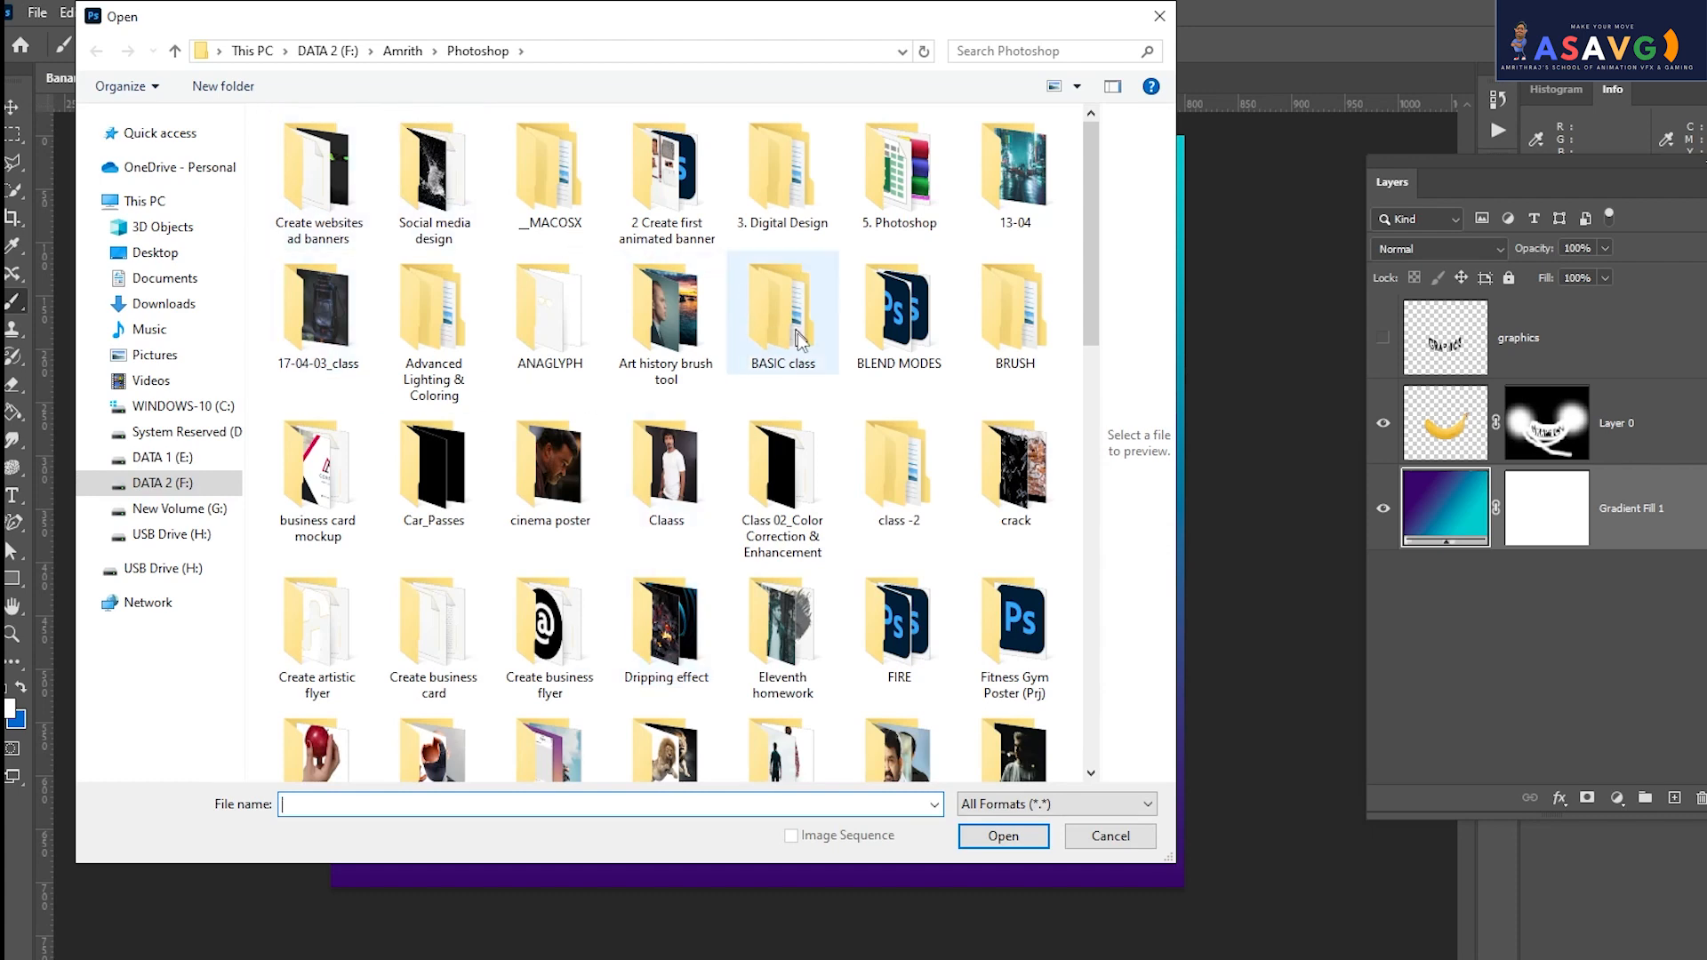
pyautogui.click(1159, 16)
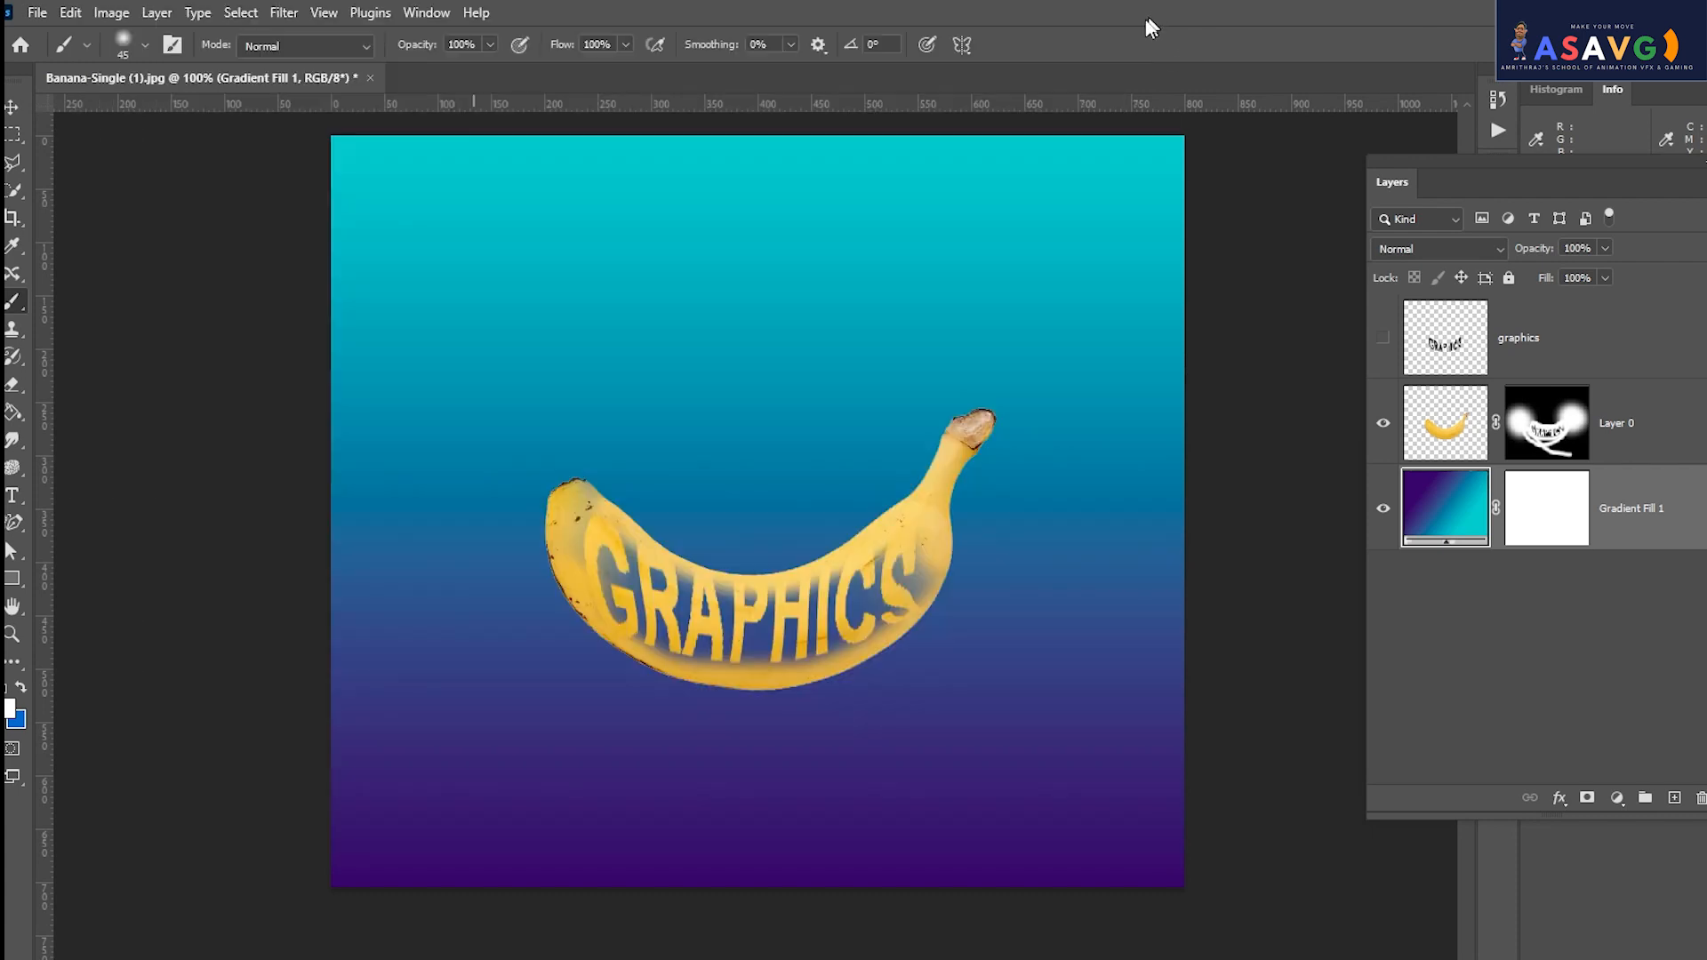
# Close the banana document without saving and open man.png from the recent files.
pyautogui.click(370, 77)
pyautogui.click(867, 410)
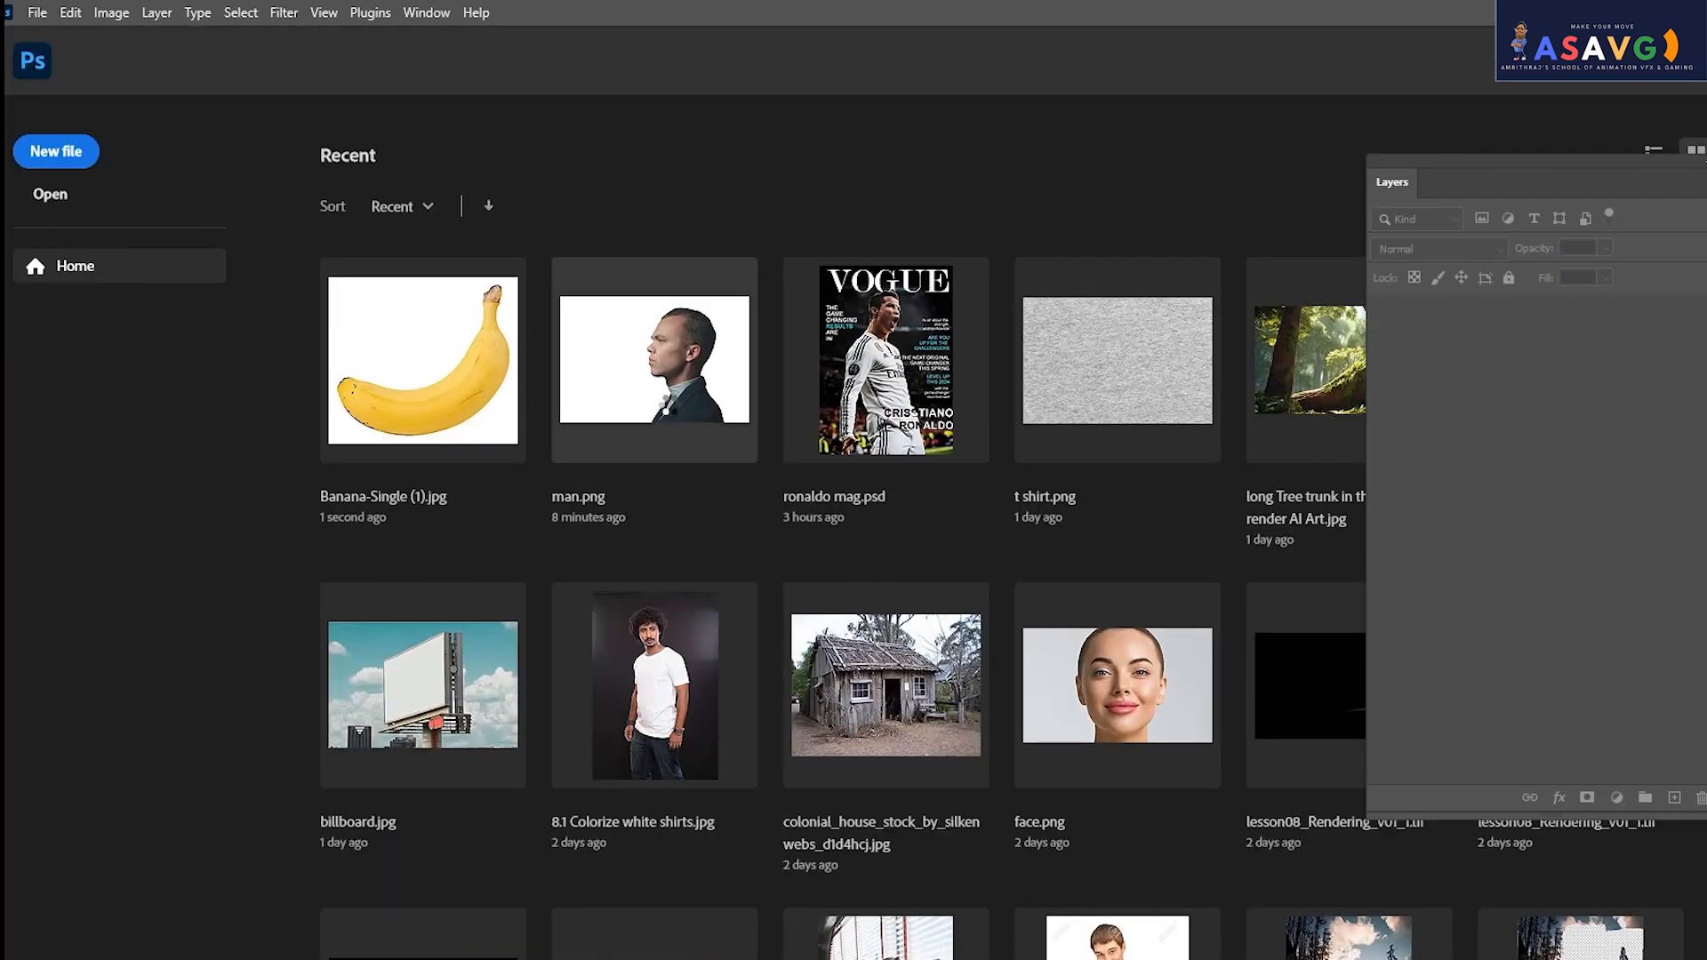
pyautogui.click(671, 406)
# Place 6.1 Rain effect.png from the 13-04 folder as a linked image, enlarged to about 258% wide to cover the man.
pyautogui.click(21, 14)
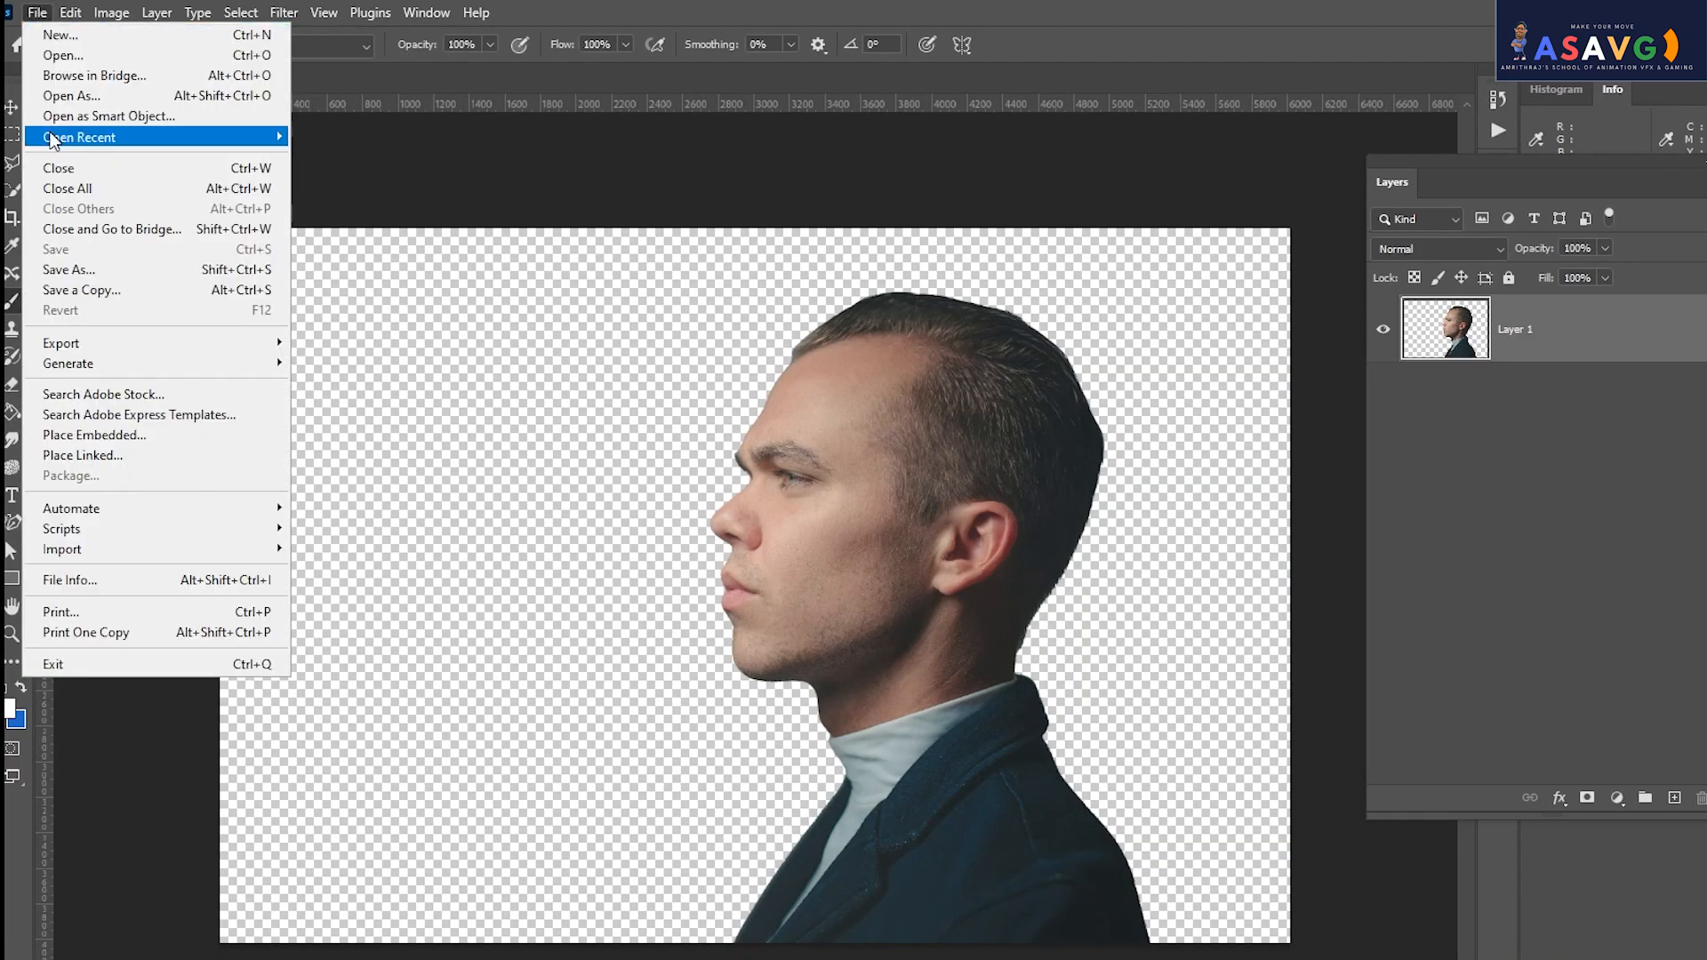
pyautogui.click(80, 453)
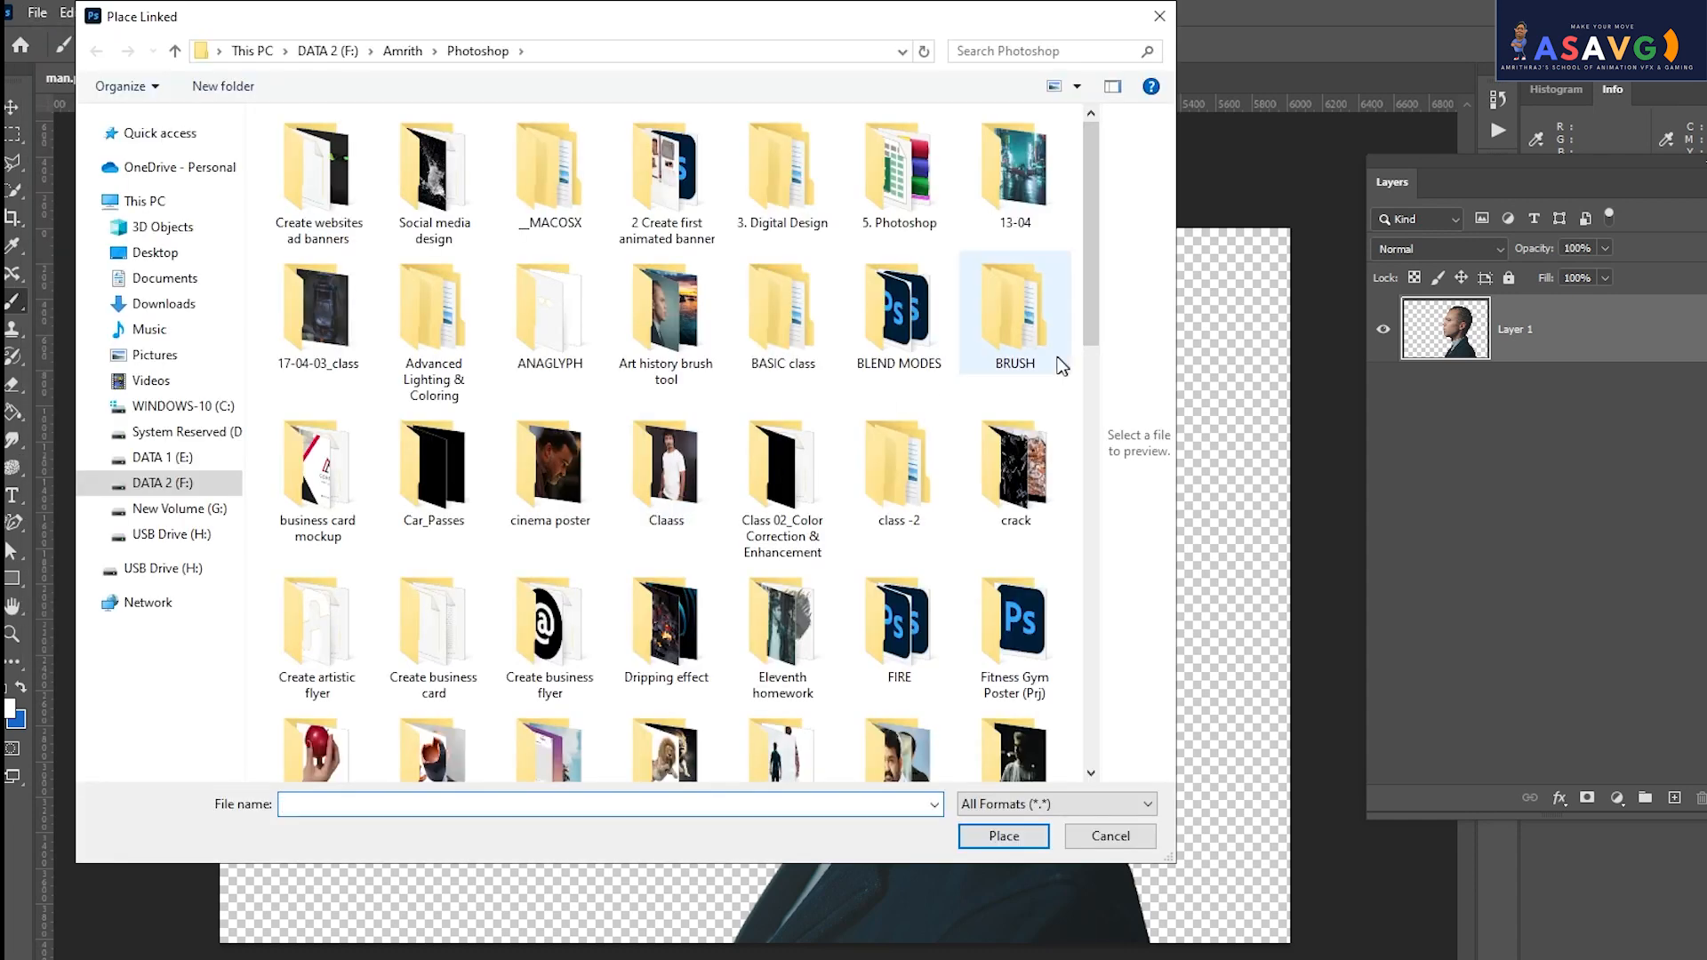
pyautogui.doubleClick(1011, 195)
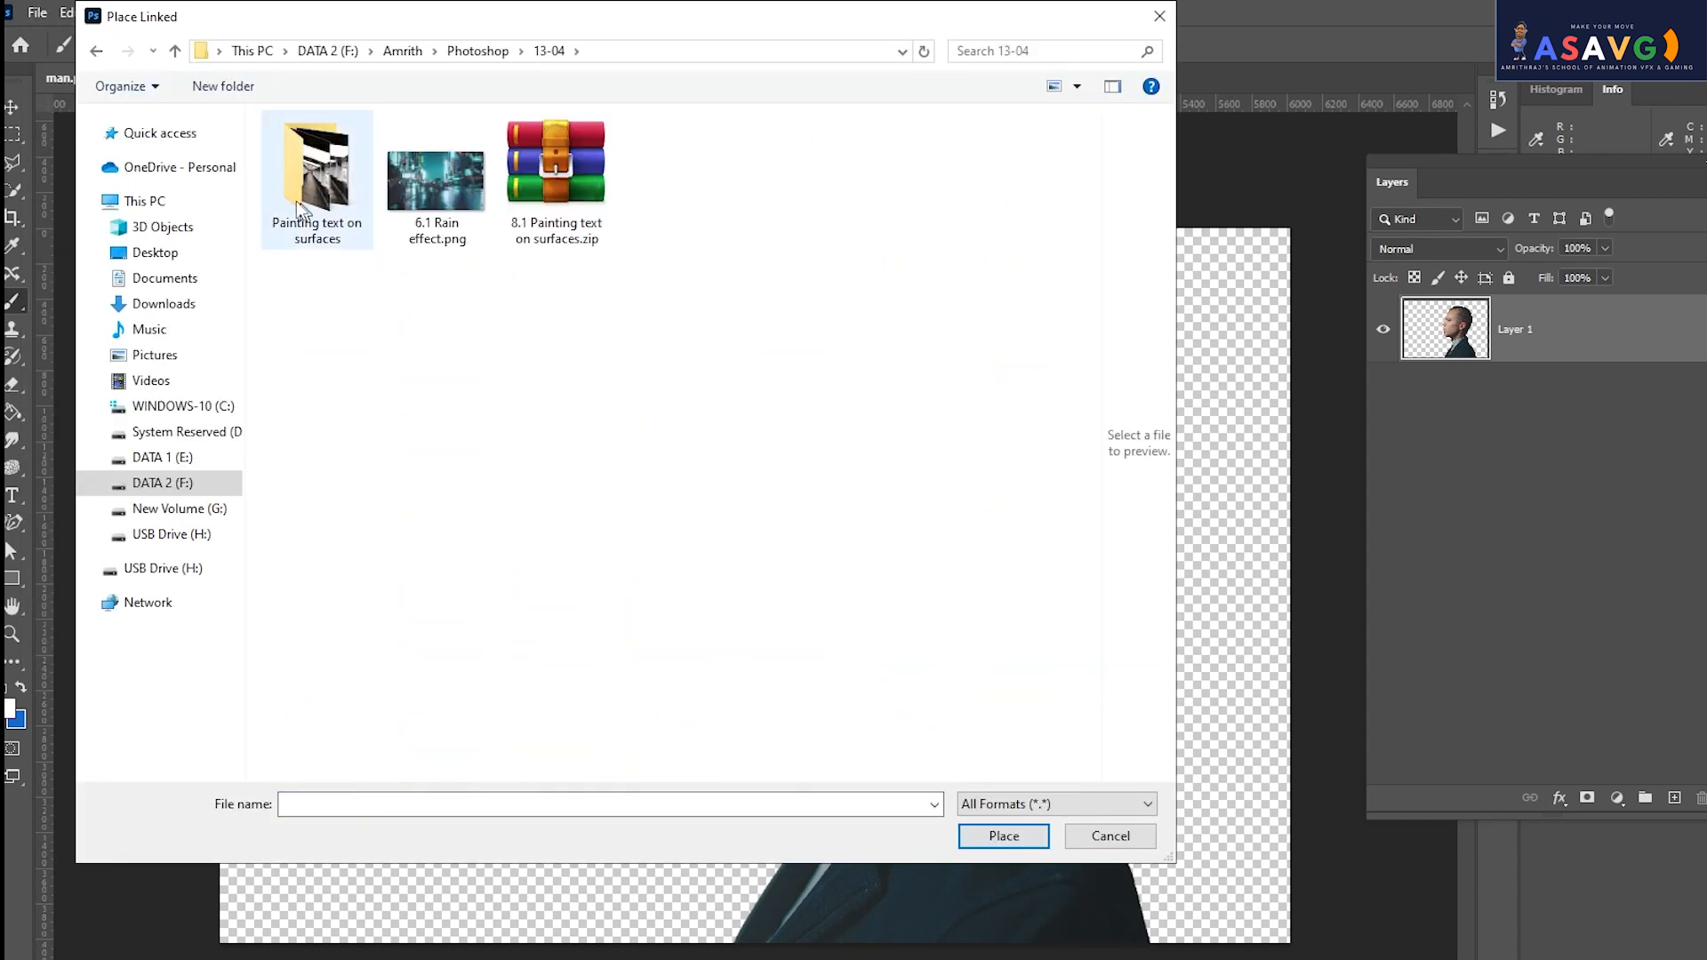
pyautogui.doubleClick(435, 190)
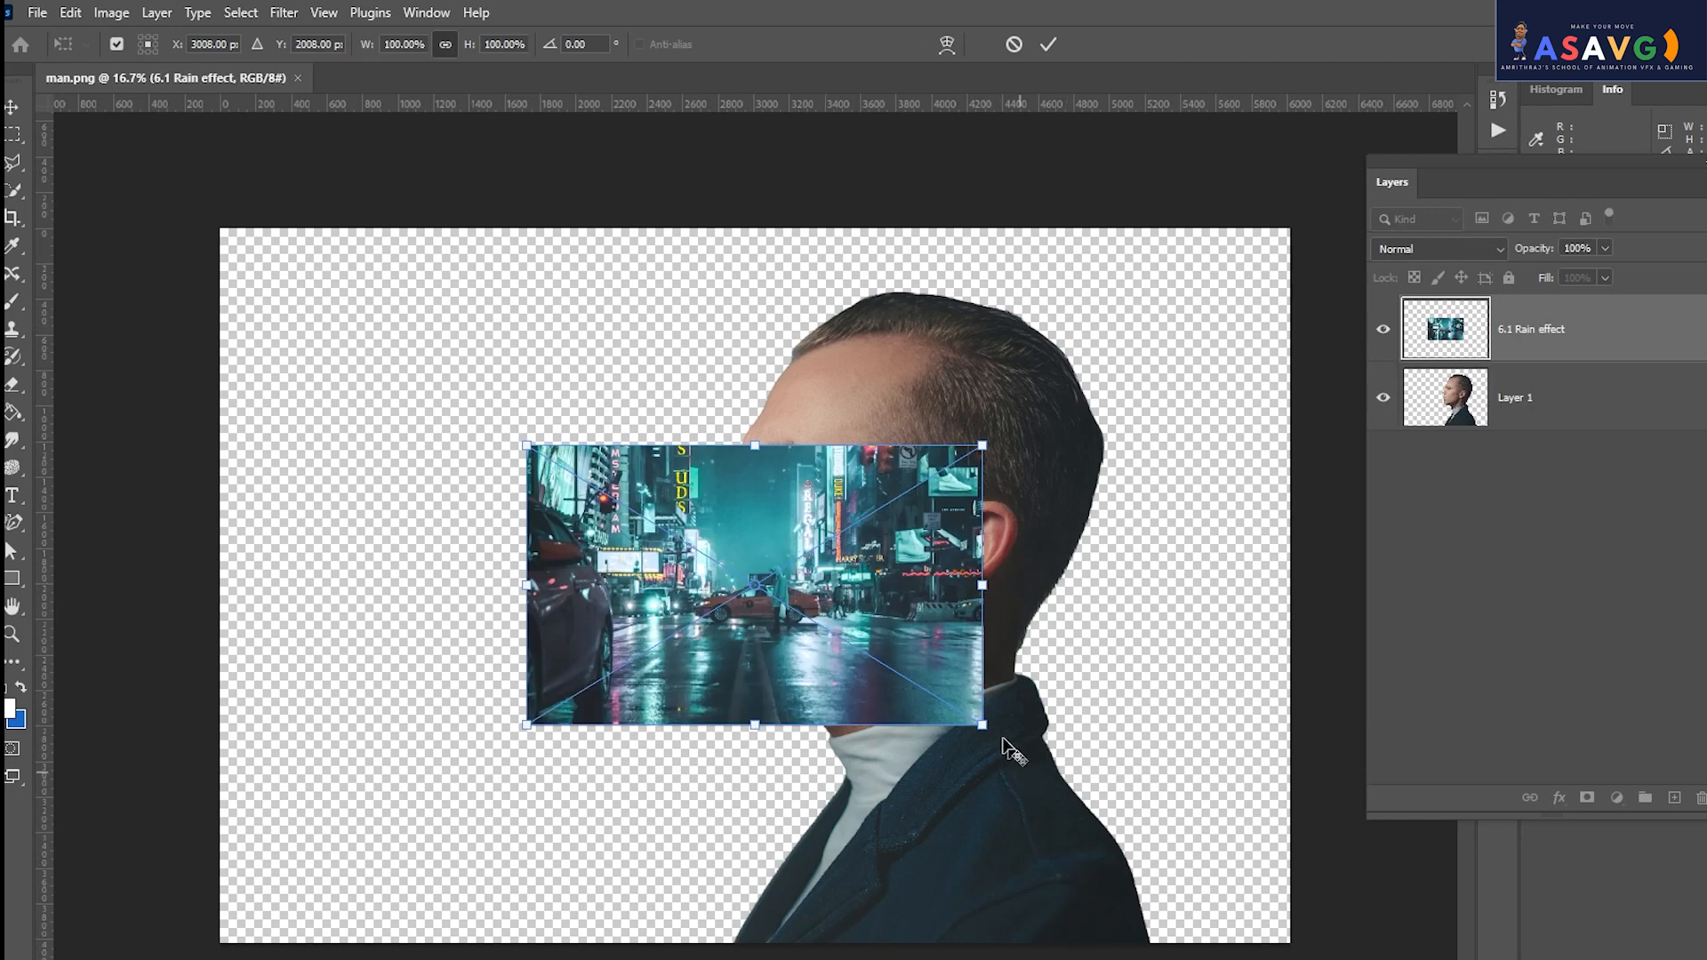
pyautogui.moveTo(984, 729); pyautogui.dragTo(1343, 942)
pyautogui.moveTo(885, 774); pyautogui.dragTo(986, 751)
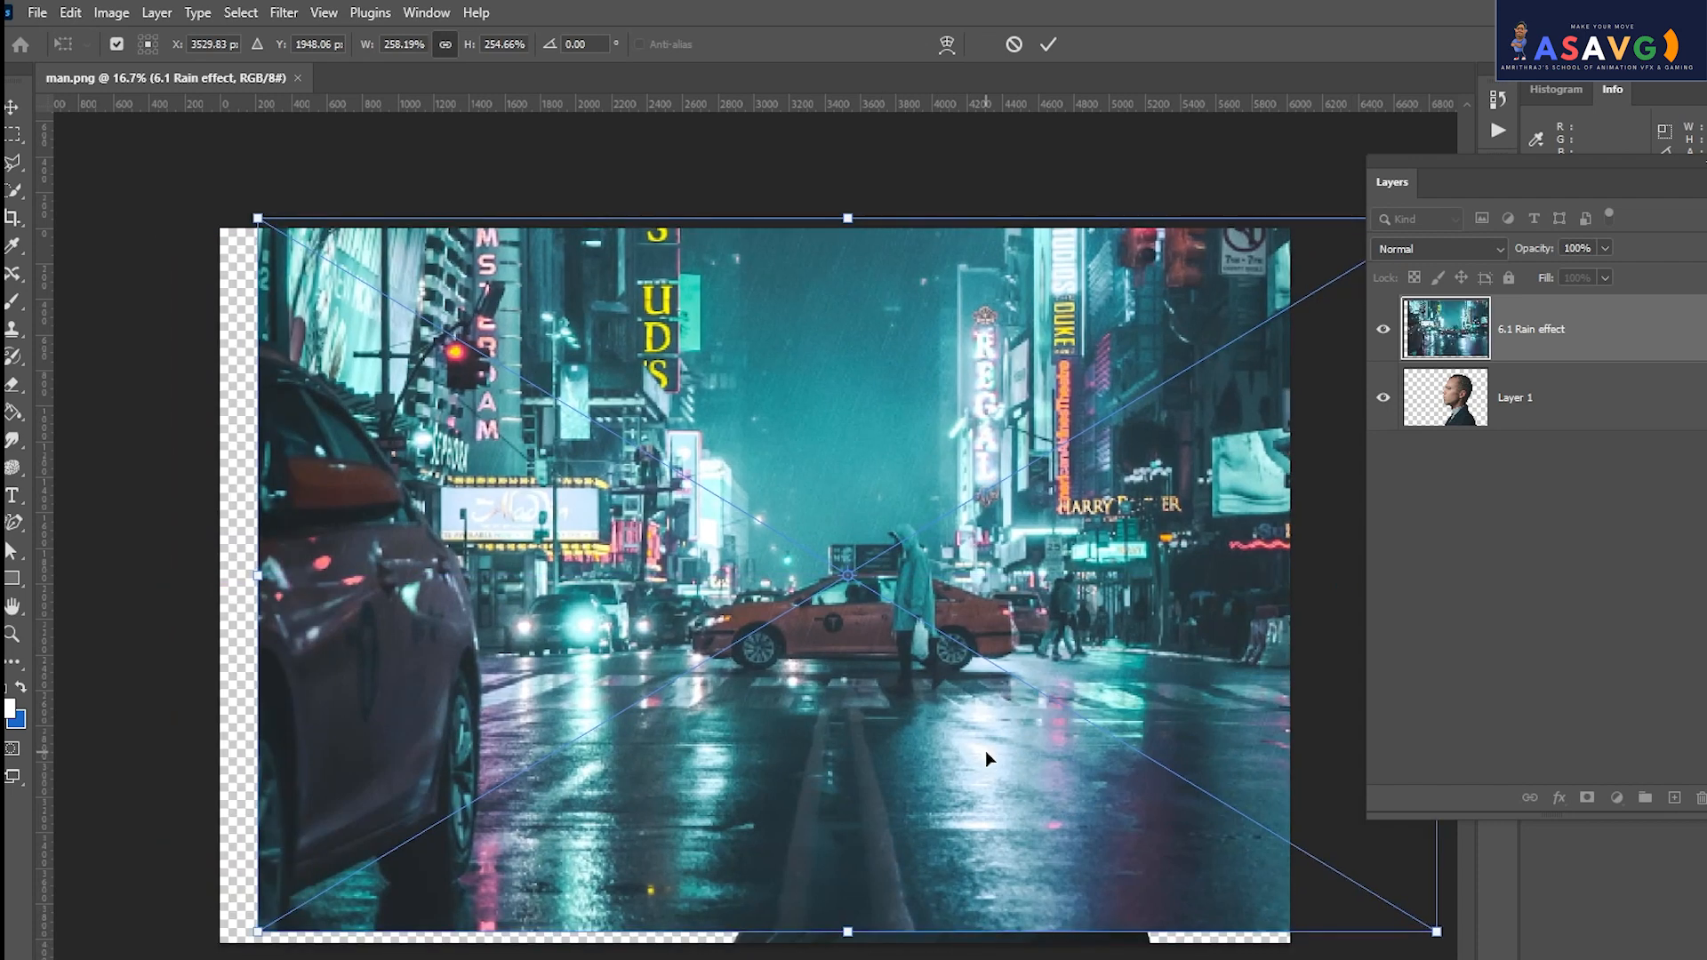
pyautogui.press('Return')
pyautogui.press('b')
pyautogui.click(937, 589)
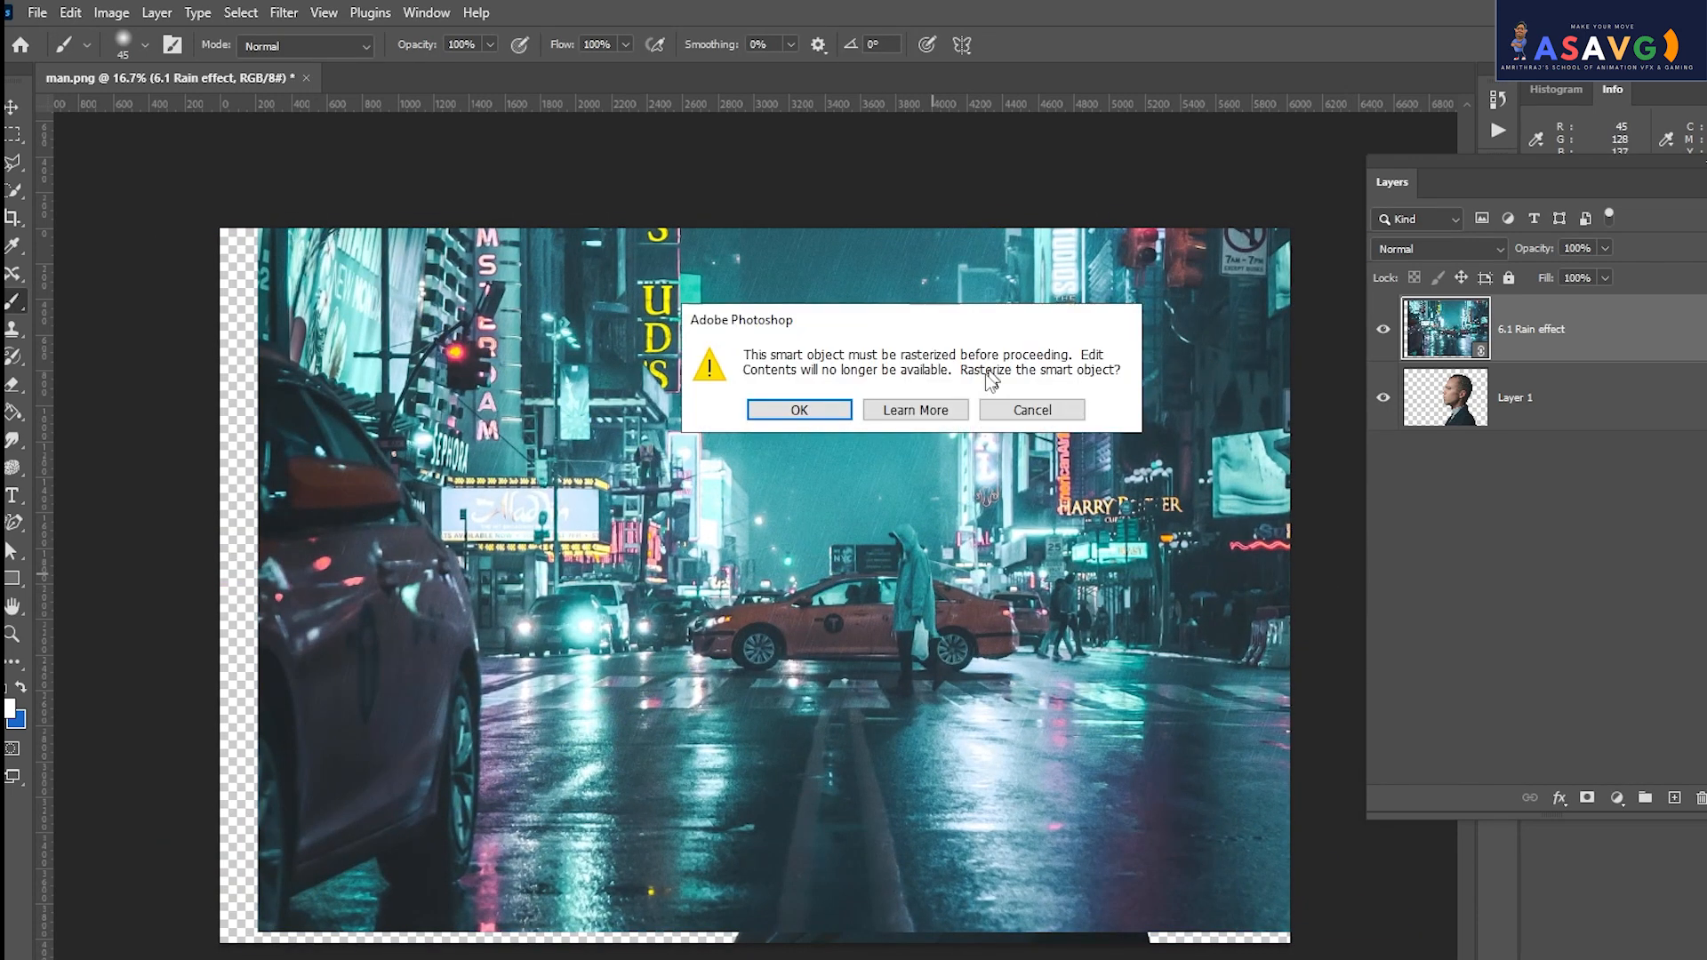
pyautogui.click(1001, 409)
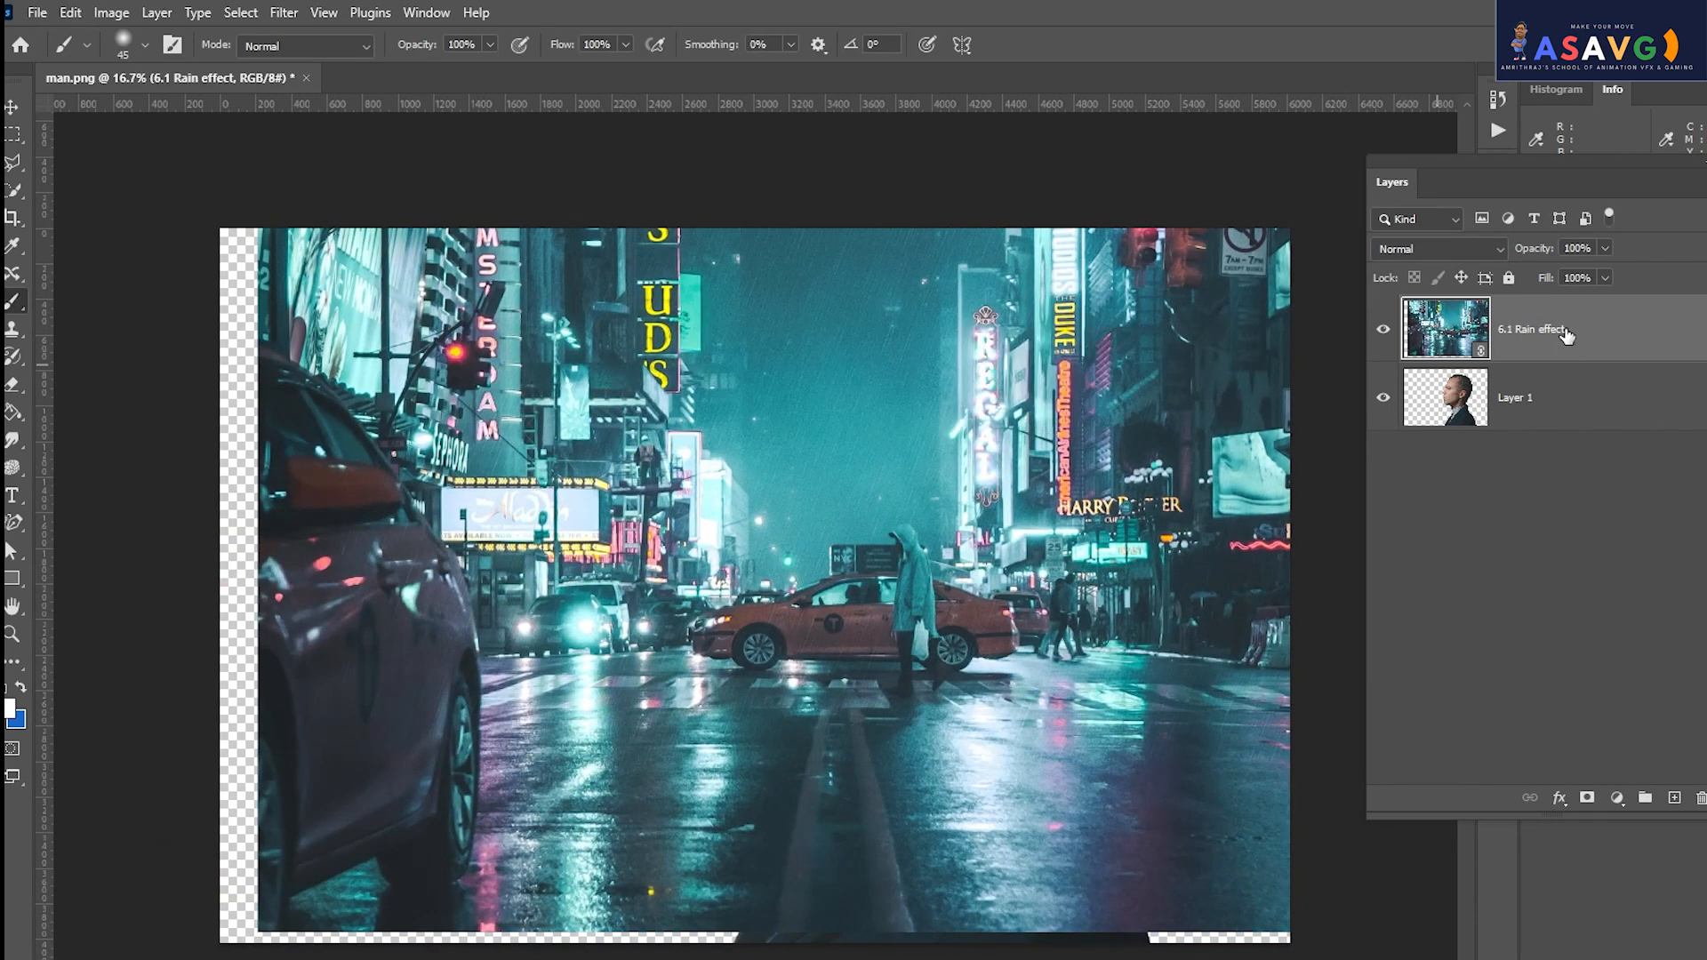
# Load the man's silhouette from Layer 1 as a selection and add it as a layer mask on the 6.1 Rain effect layer.
pyautogui.moveTo(1471, 413); pyautogui.dragTo(1458, 415)
pyautogui.keyDown('ctrl'); pyautogui.click(1456, 417); pyautogui.keyUp('ctrl')
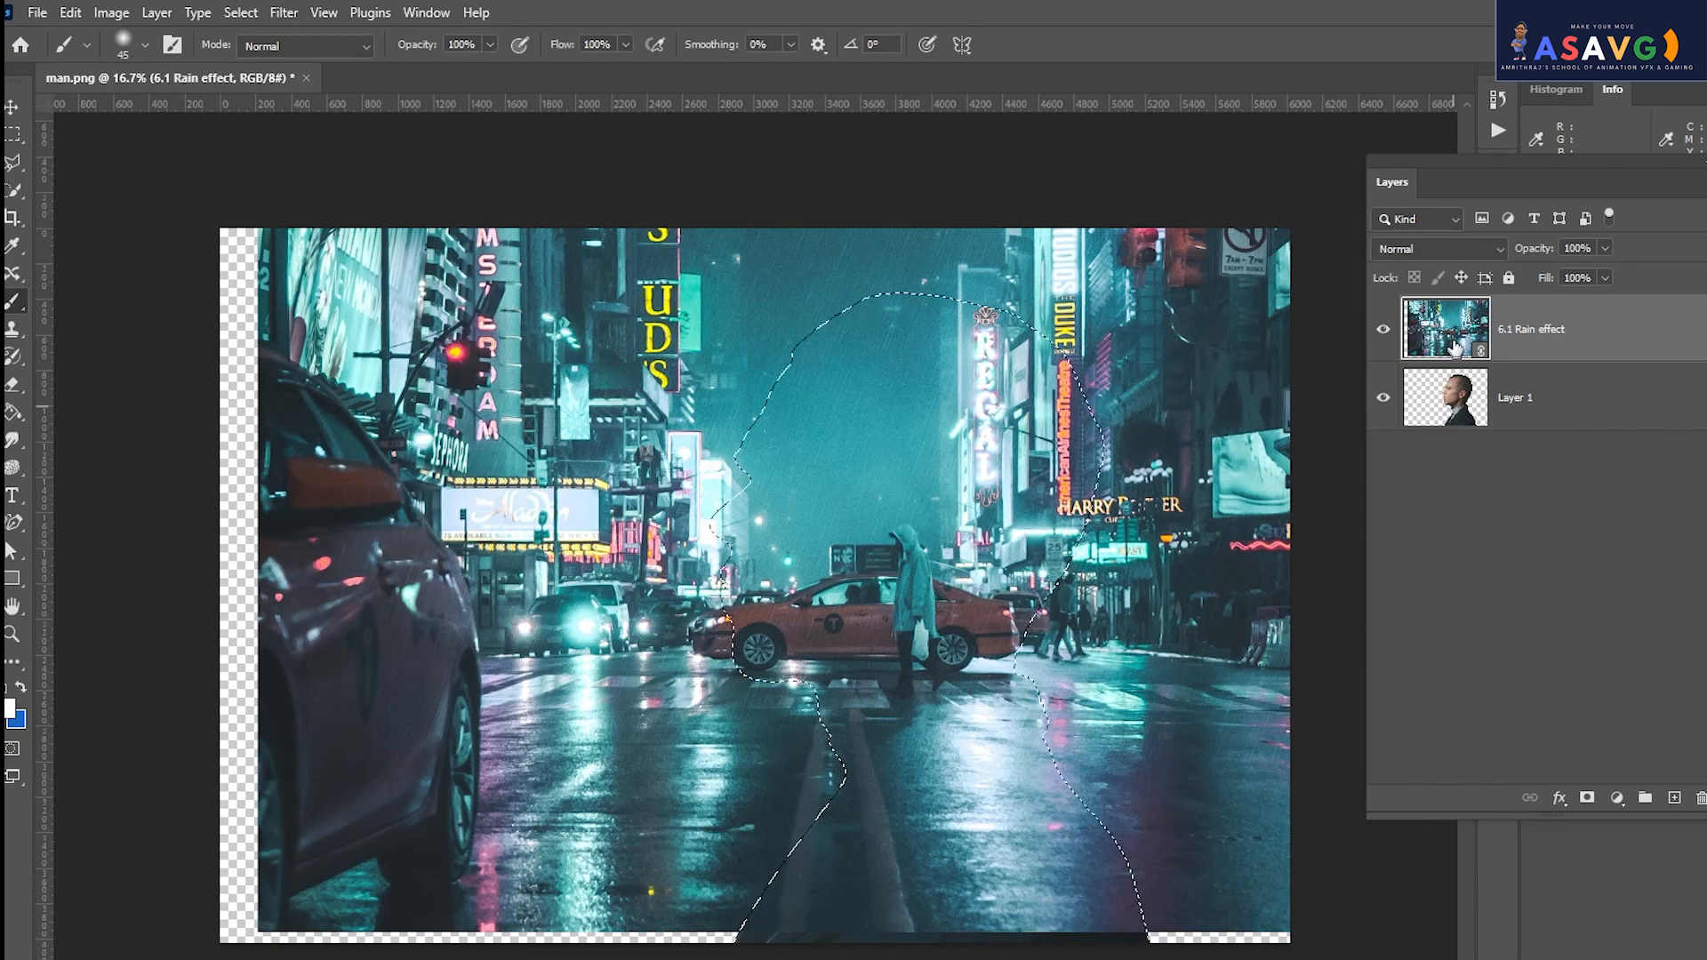
pyautogui.click(1590, 797)
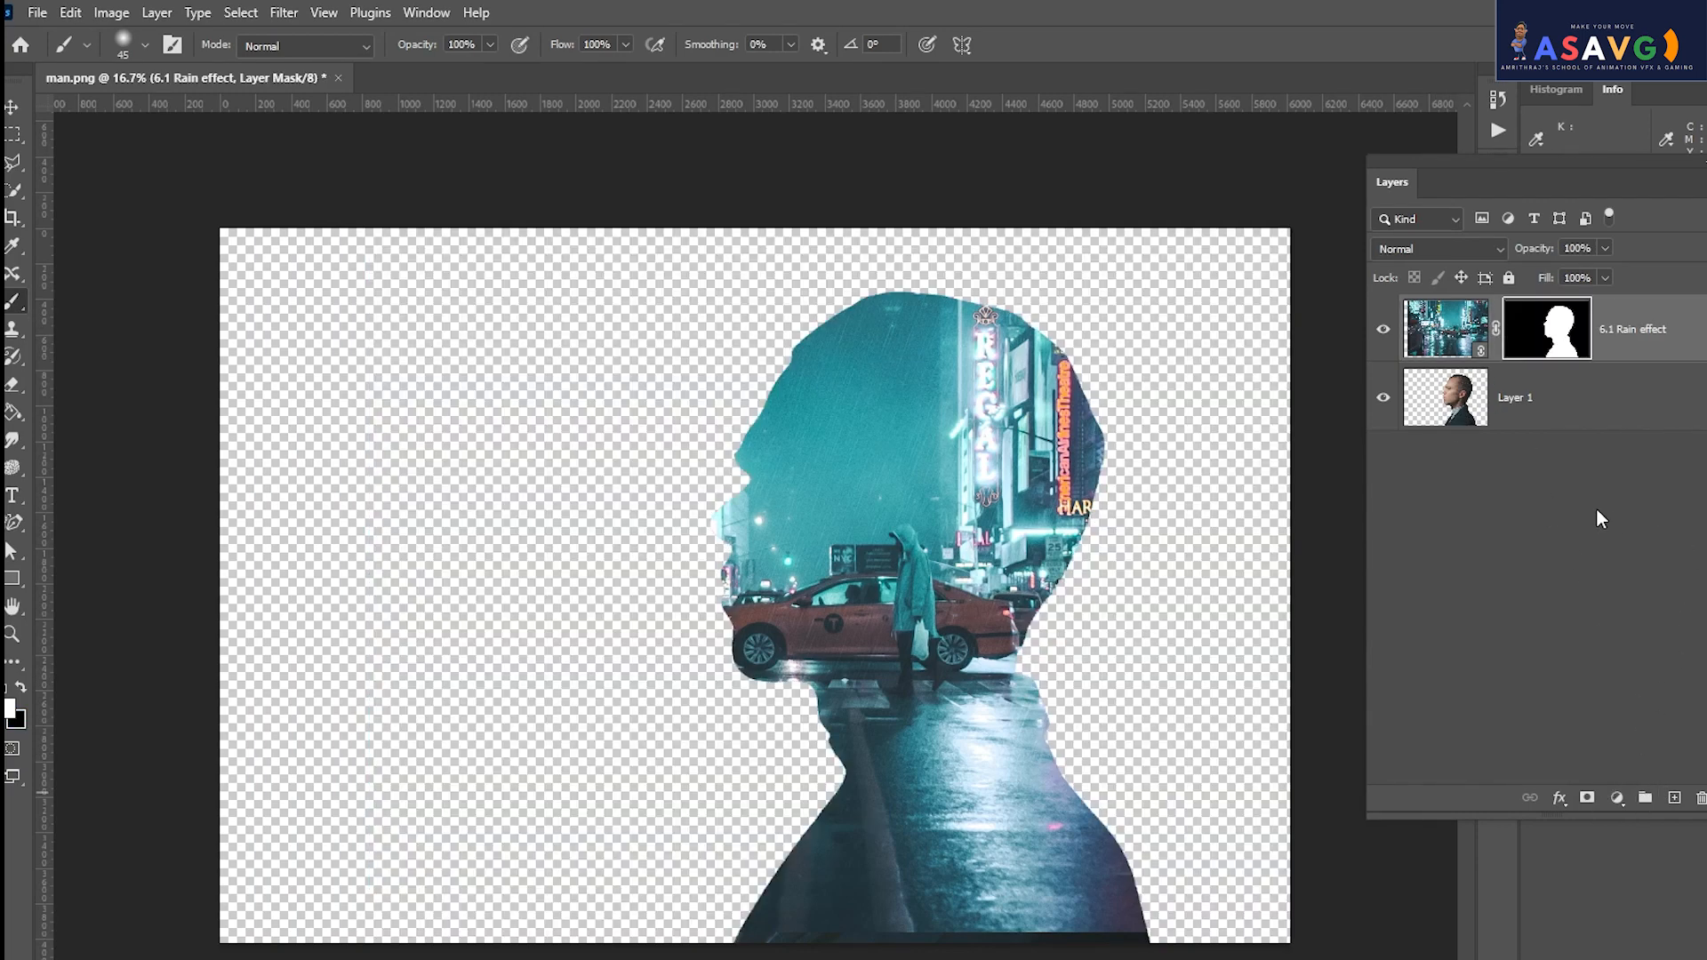
# Try moving the masked rain image up beside the man, and undo both the move and the layer mask.
pyautogui.click(12, 107)
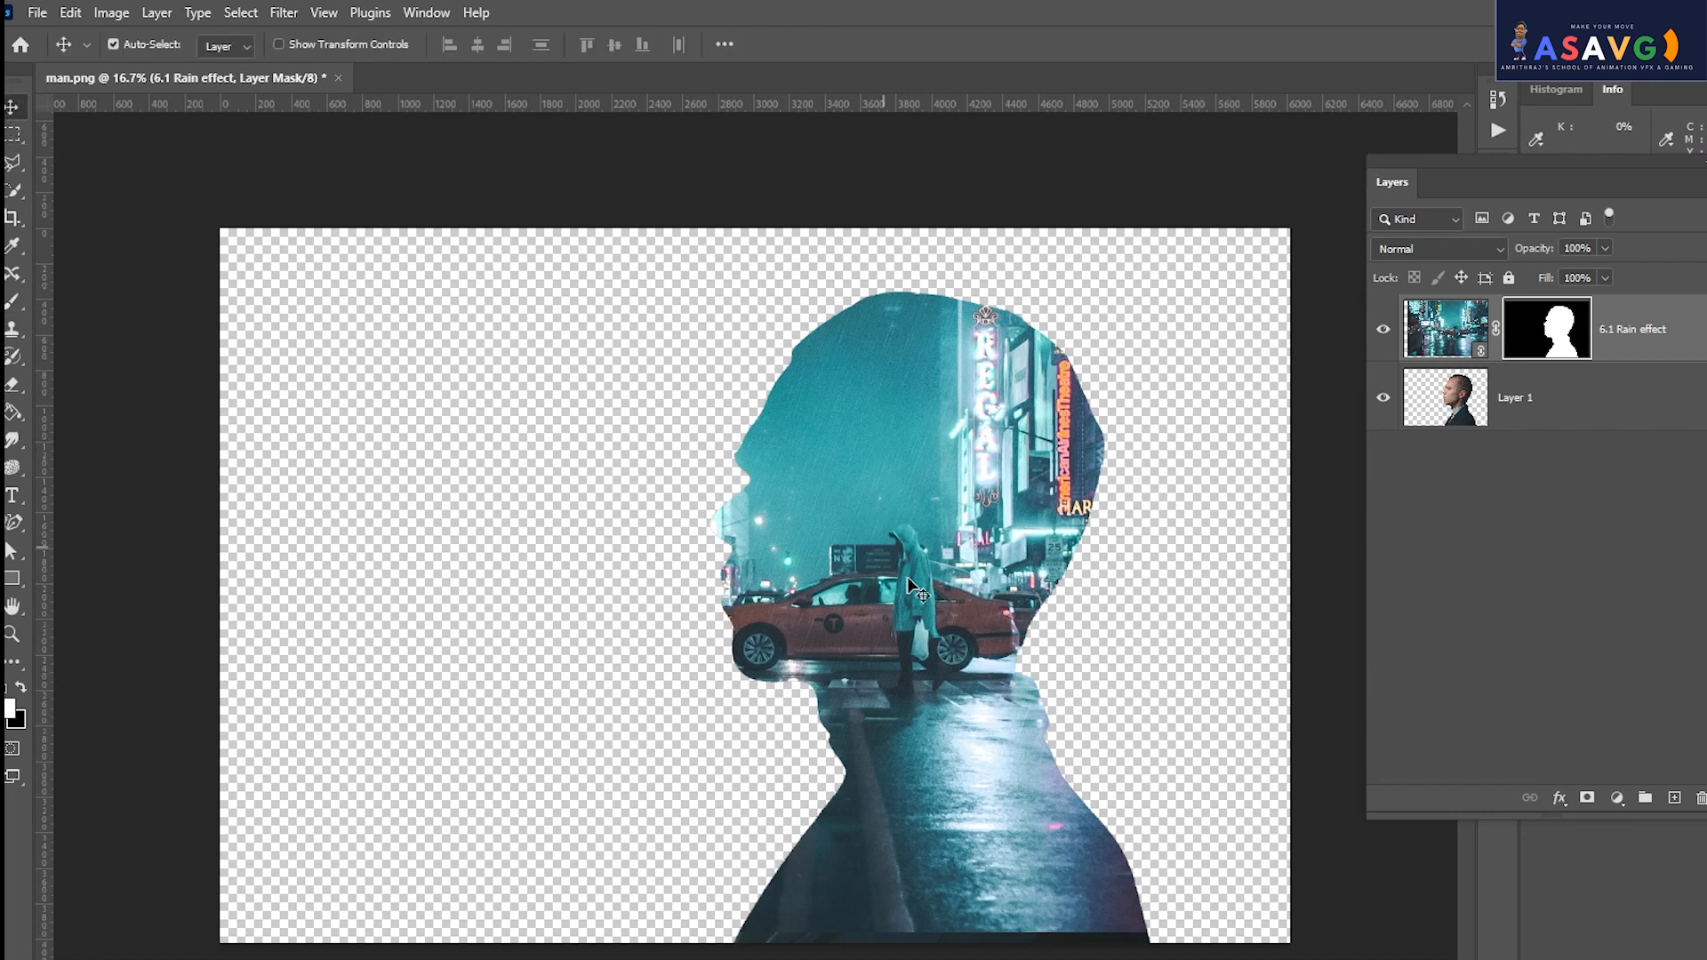
pyautogui.moveTo(907, 578); pyautogui.dragTo(1036, 532)
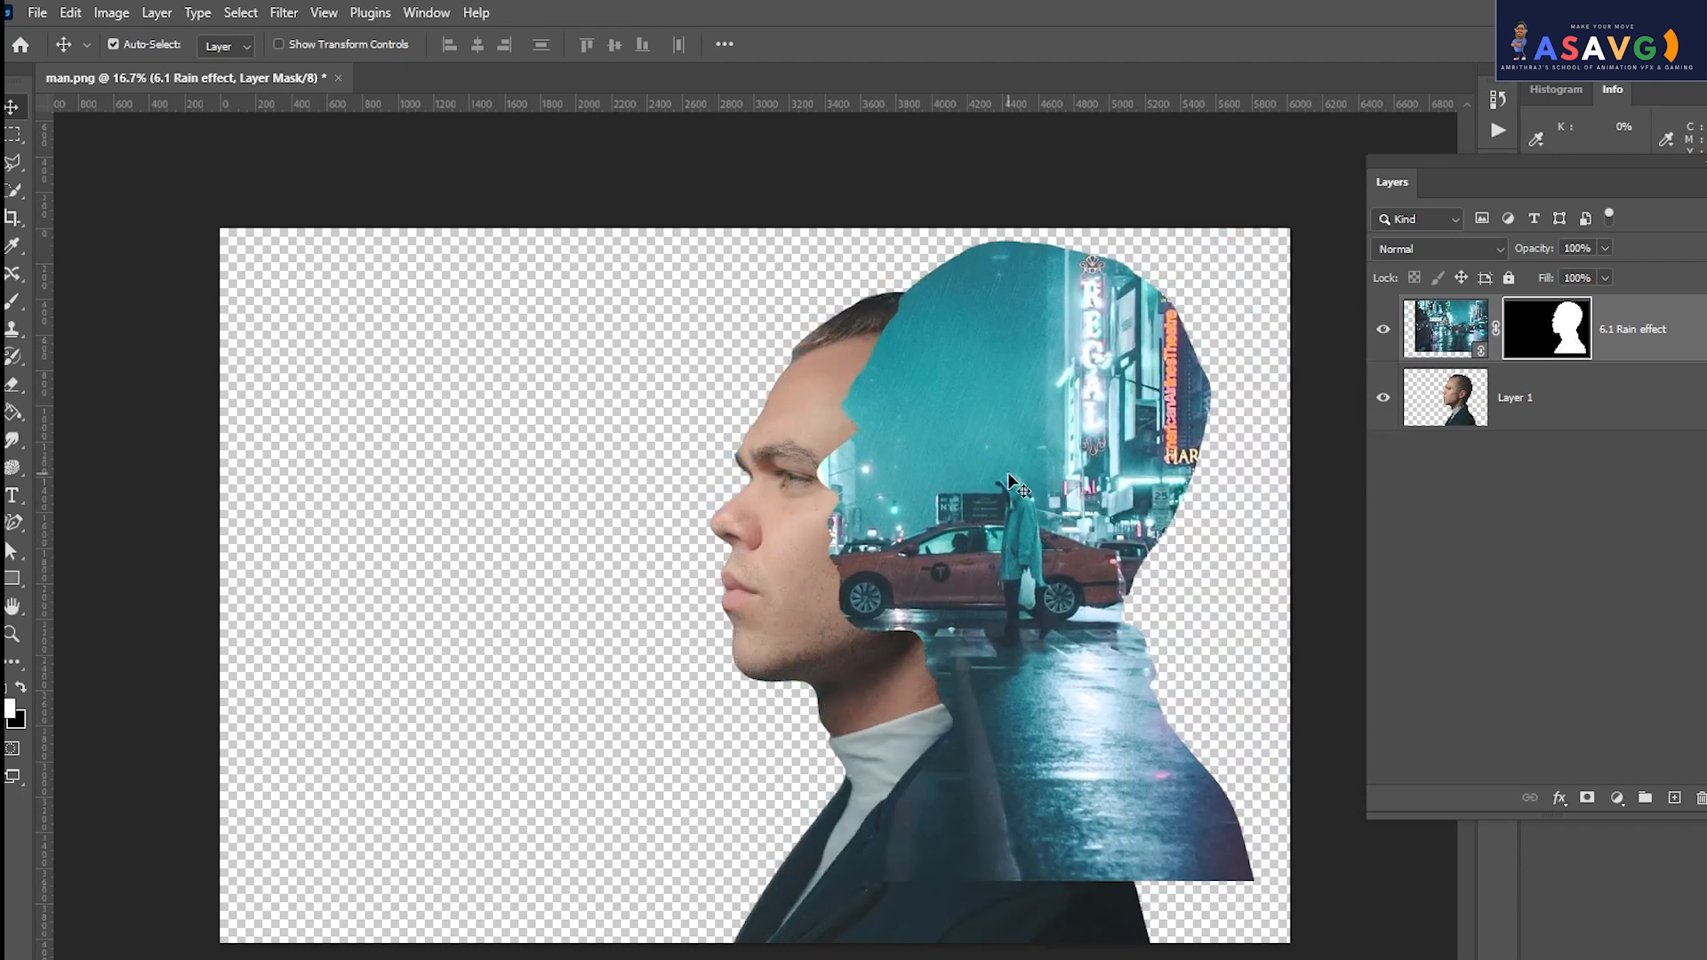
pyautogui.hotkey('ctrl', 'z')
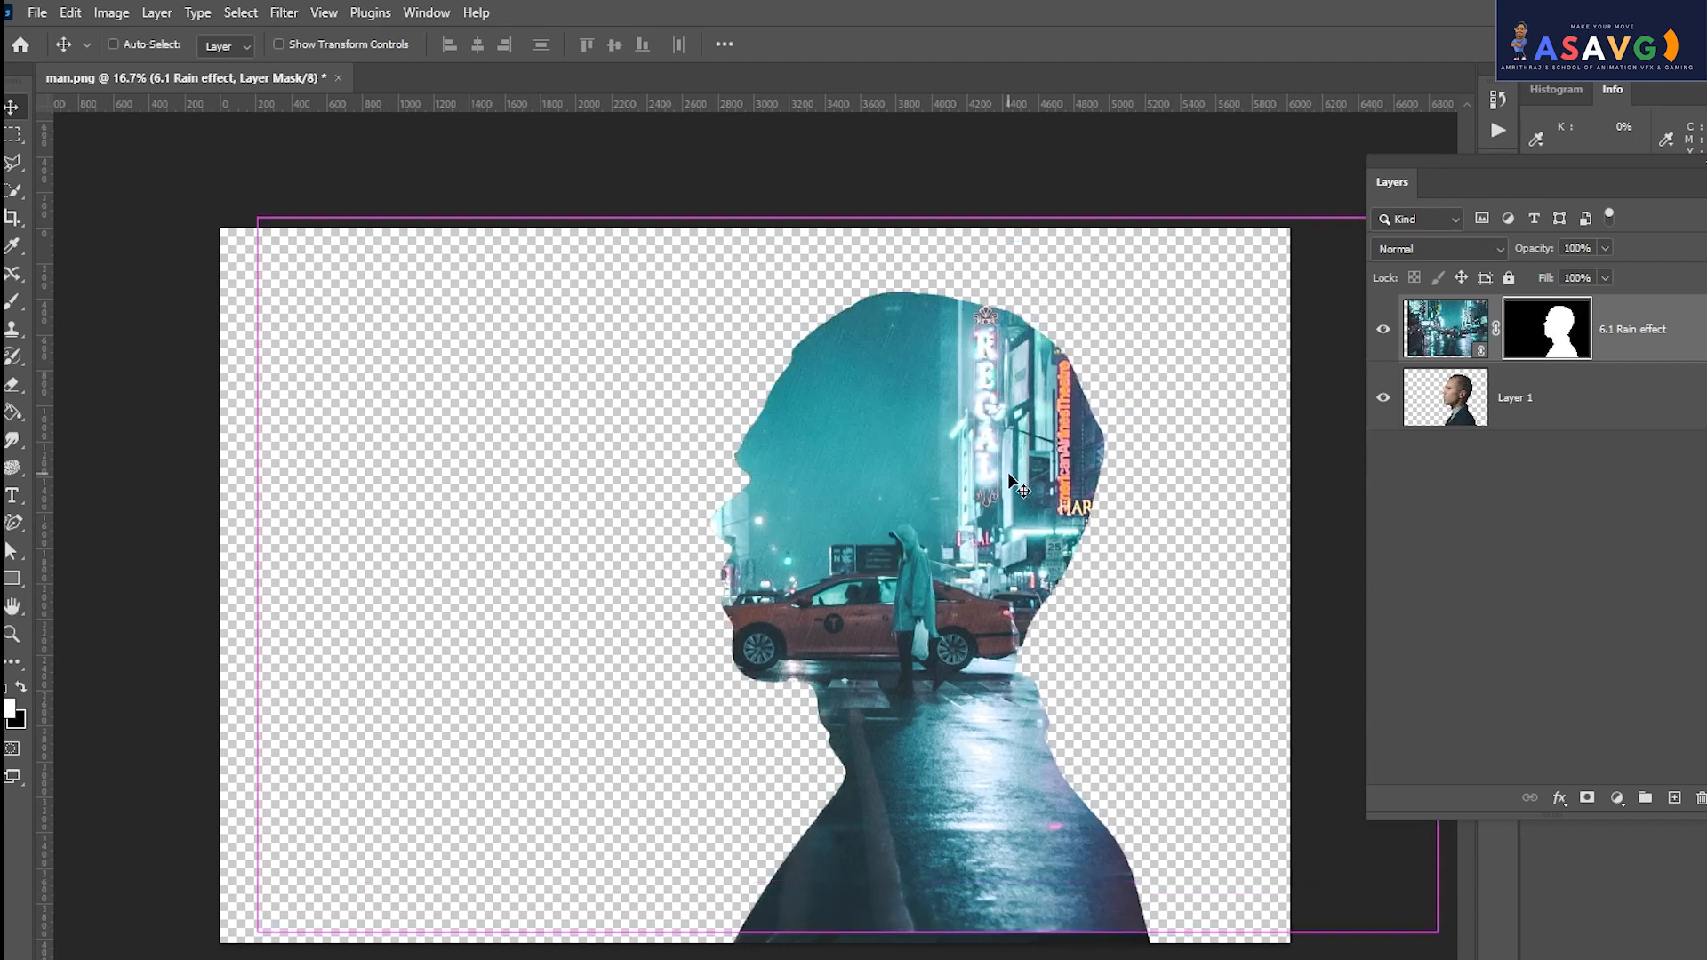
pyautogui.hotkey('ctrl', 'z')
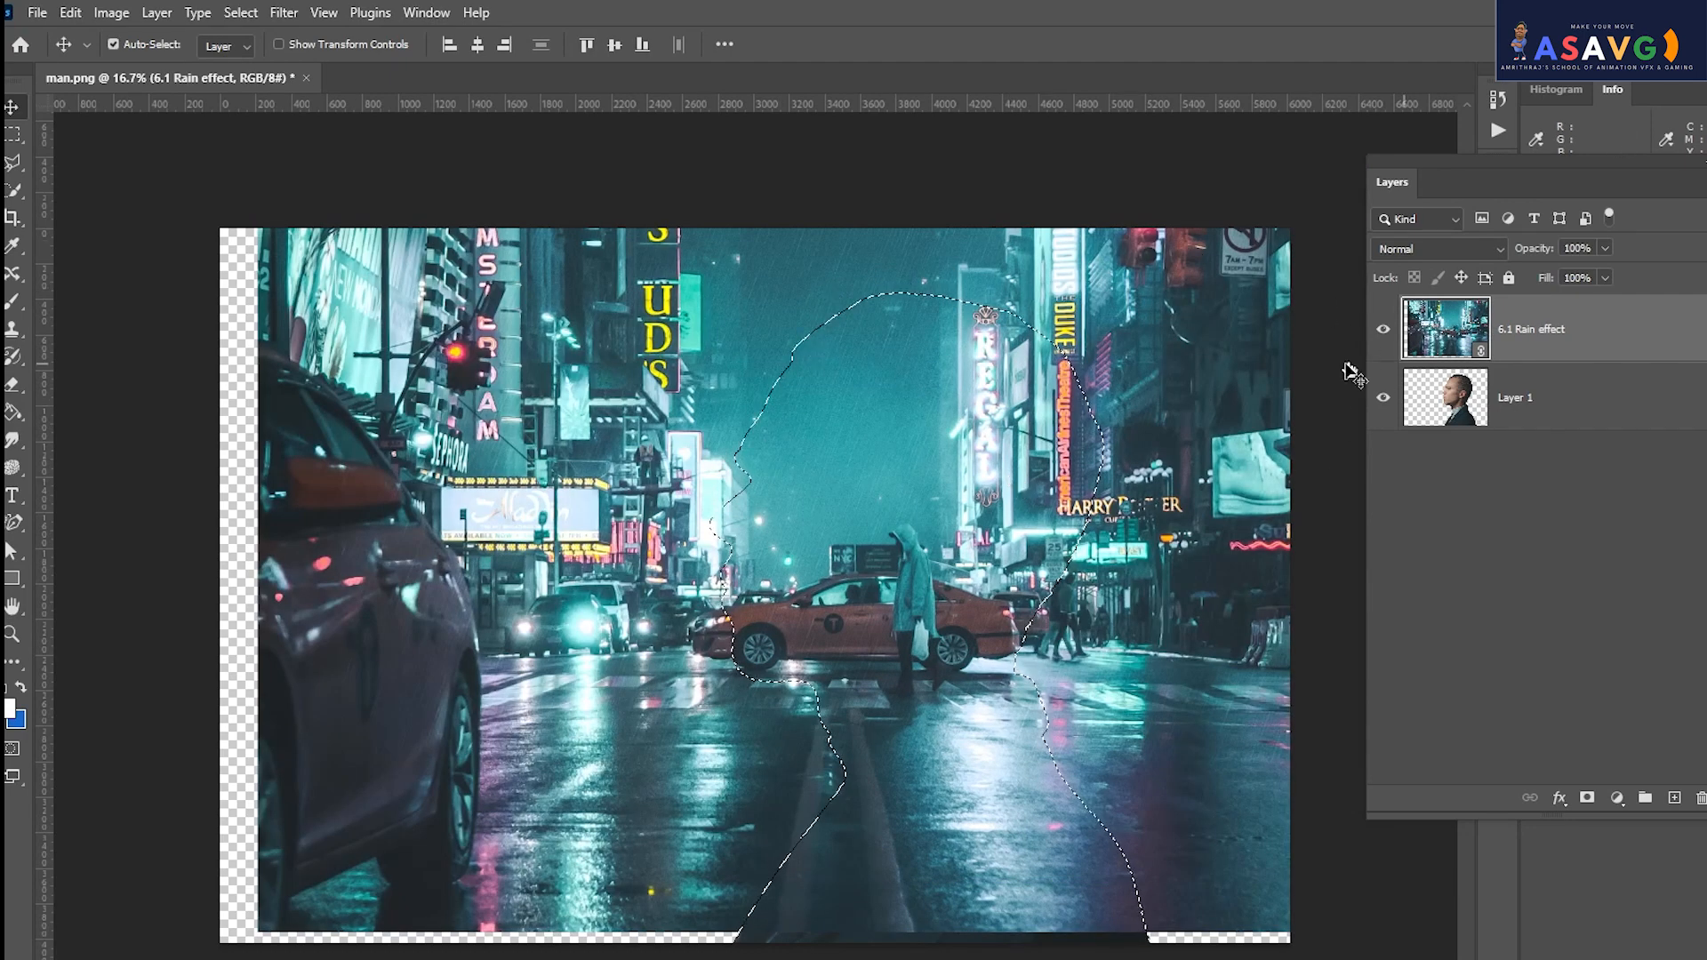
# Hide Layer 1 and mask the 6.1 Rain effect layer with the silhouette selection.
pyautogui.click(1384, 400)
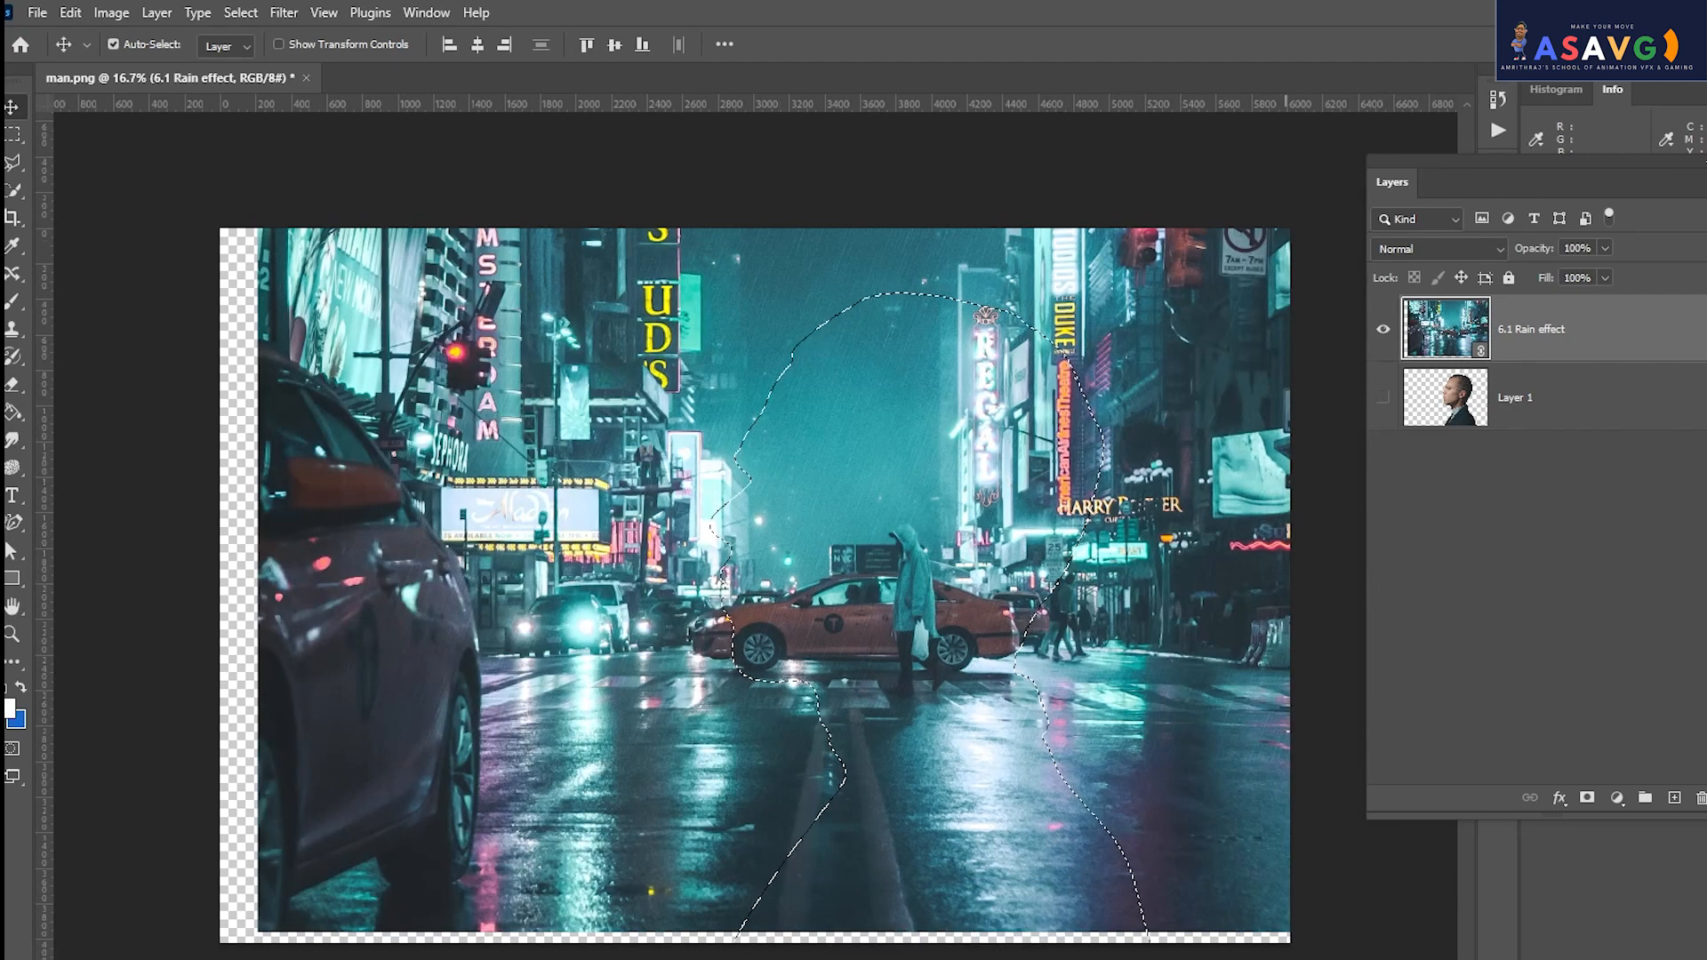
pyautogui.click(1585, 797)
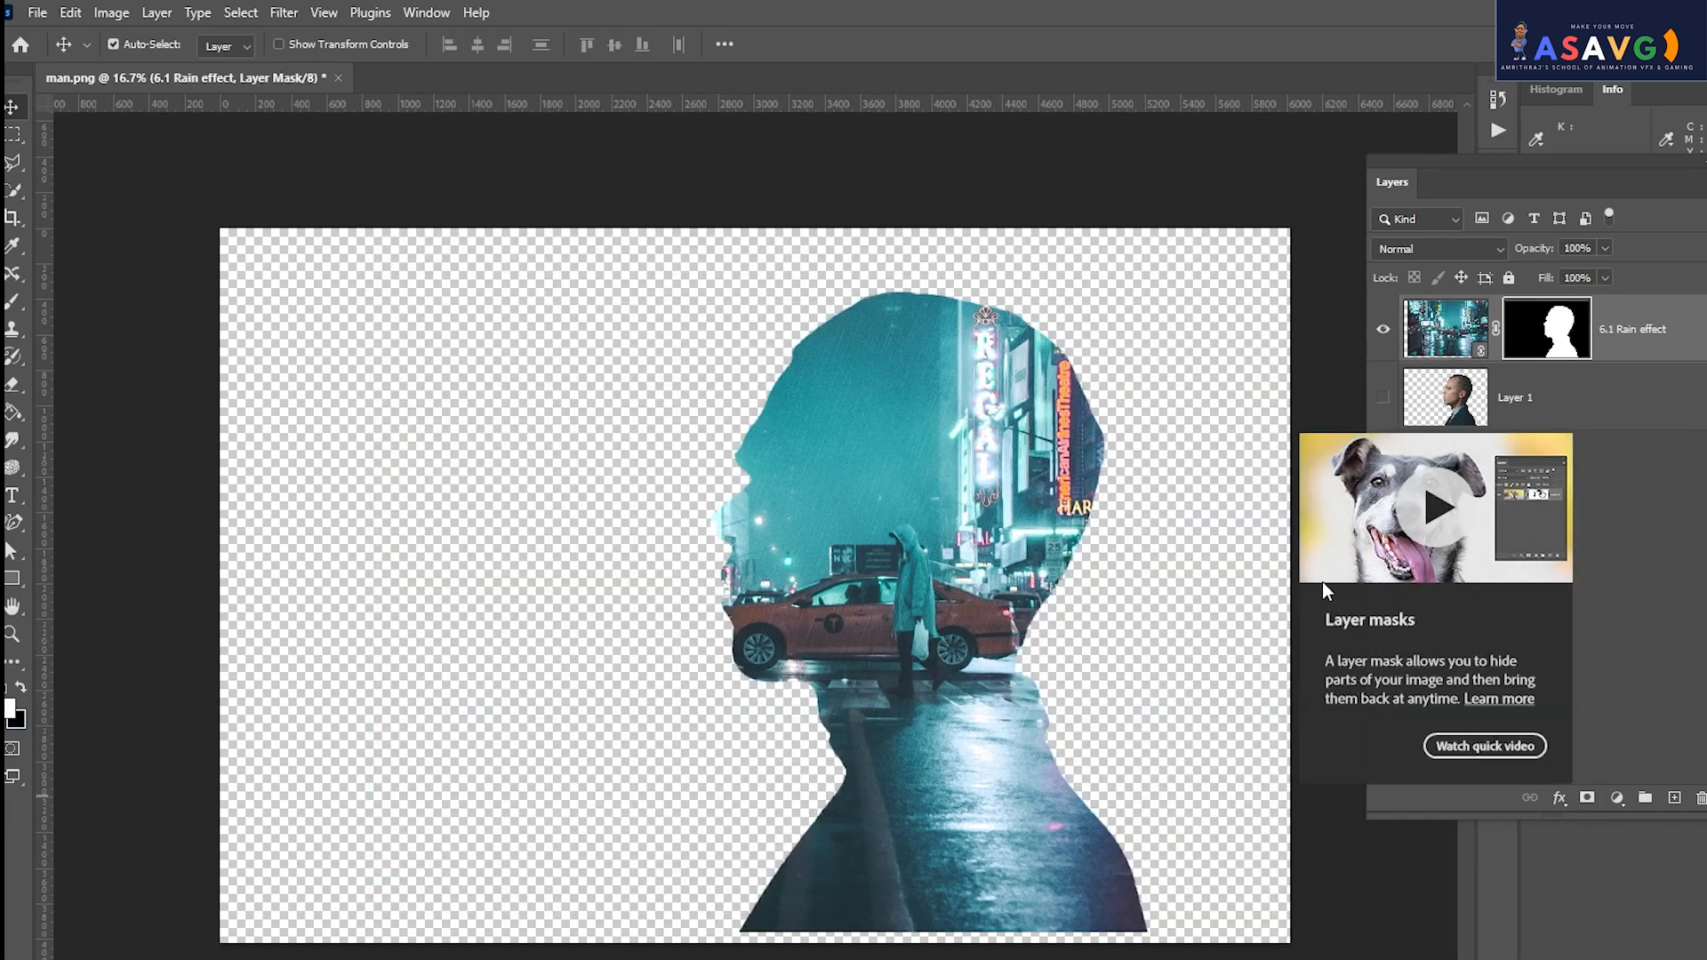
pyautogui.hotkey('ctrl', 'z')
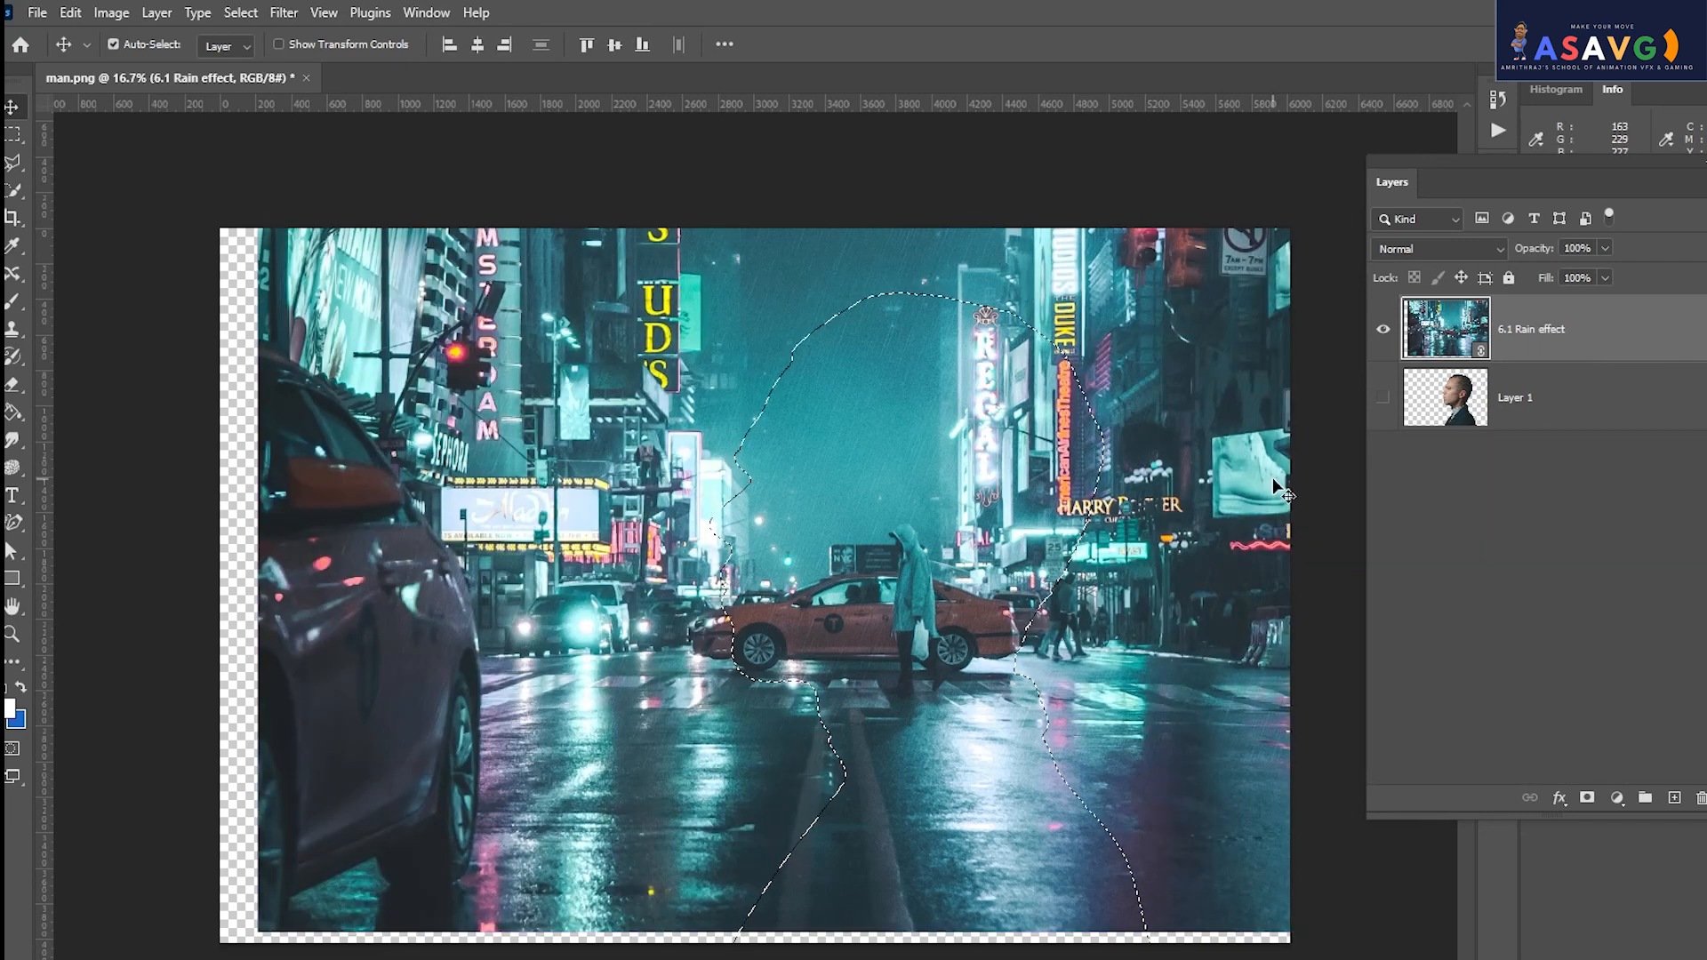
pyautogui.click(1586, 798)
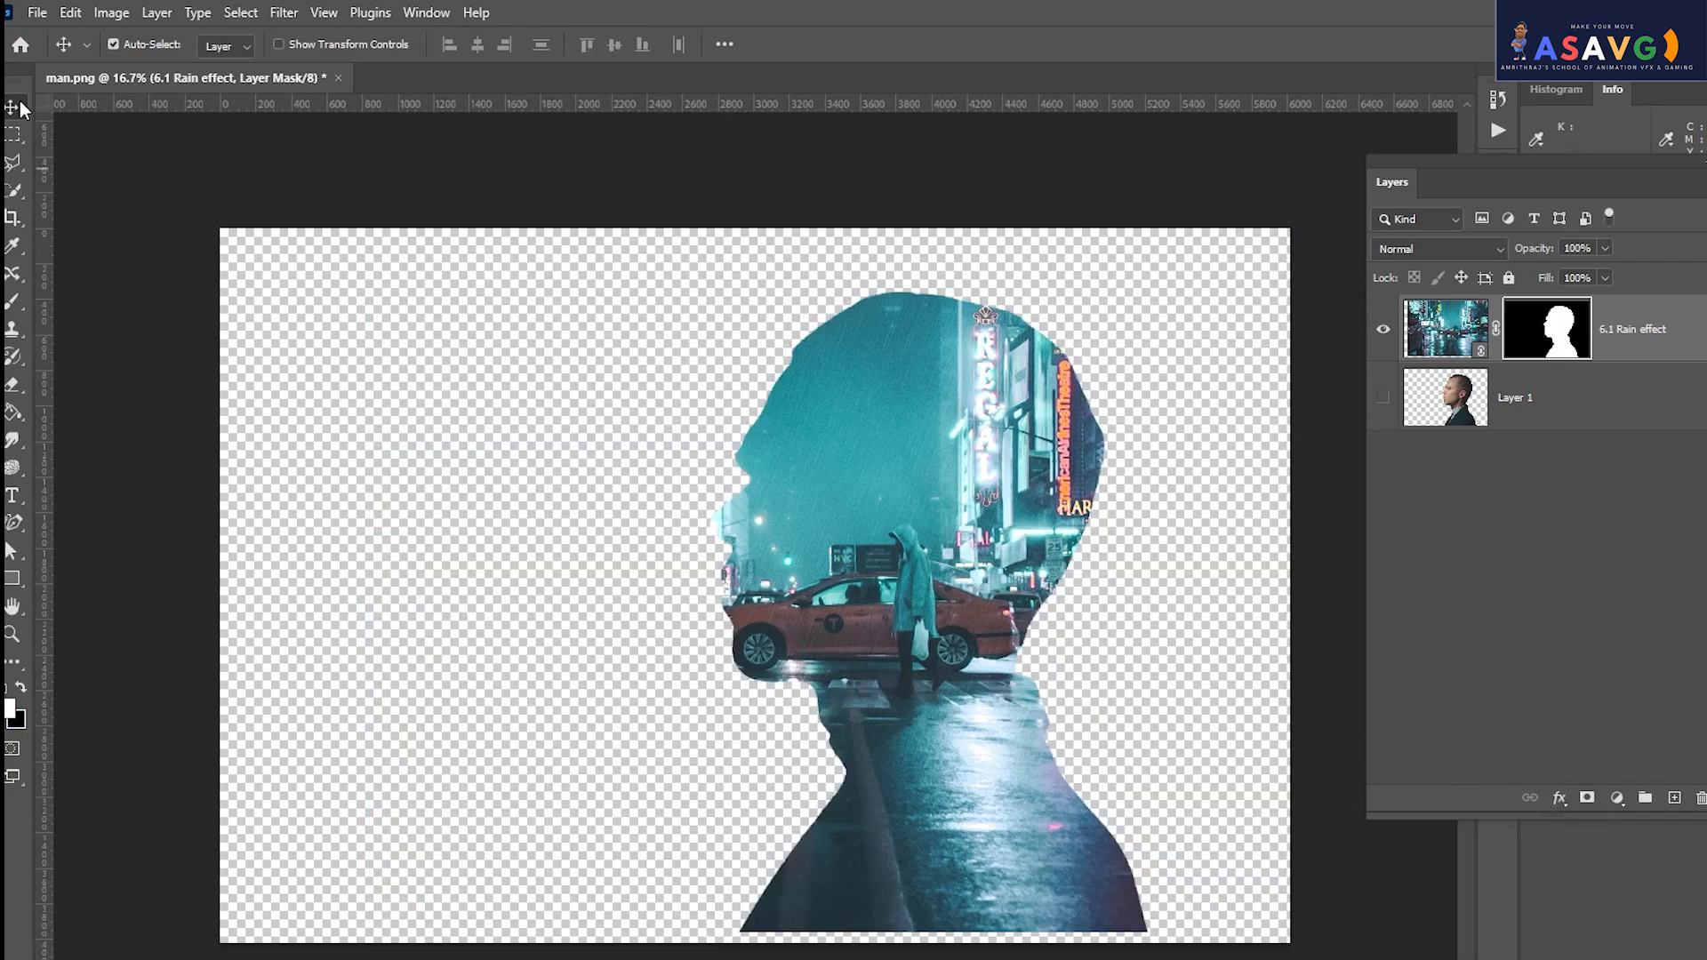
# Reposition the masked rain image slightly left and down from its original place on the canvas.
pyautogui.moveTo(836, 485)
pyautogui.mouseDown()
pyautogui.moveTo(793, 464)
pyautogui.moveTo(840, 496)
pyautogui.mouseUp()
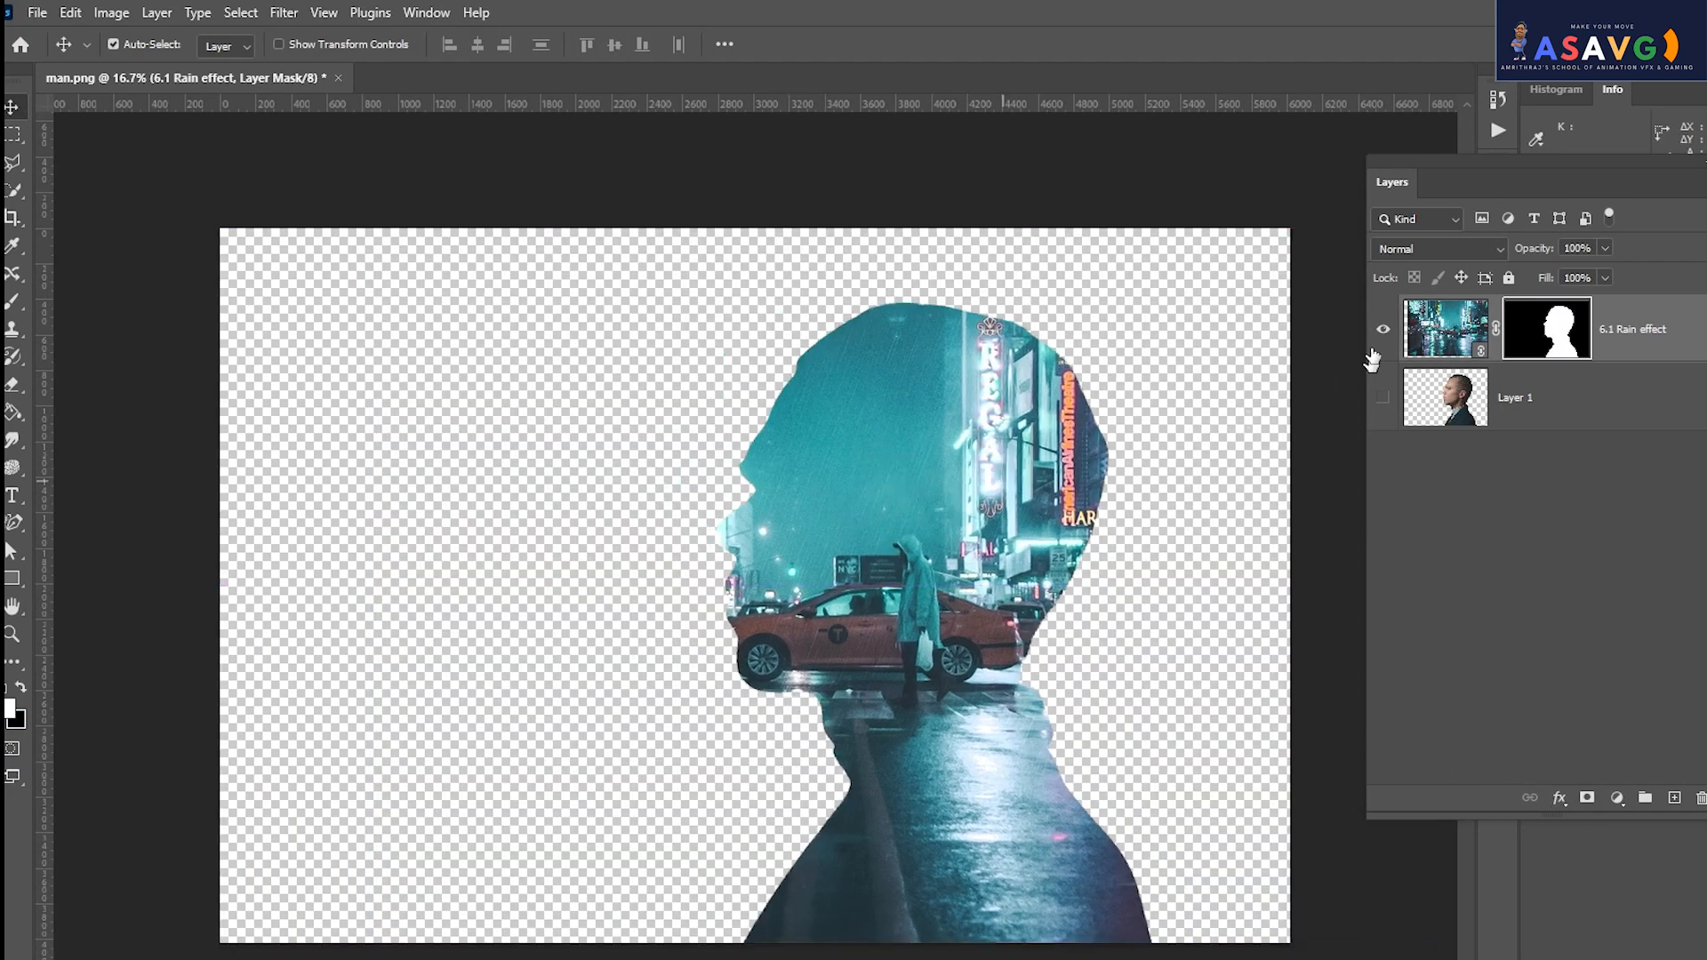
pyautogui.click(1446, 331)
pyautogui.click(1549, 345)
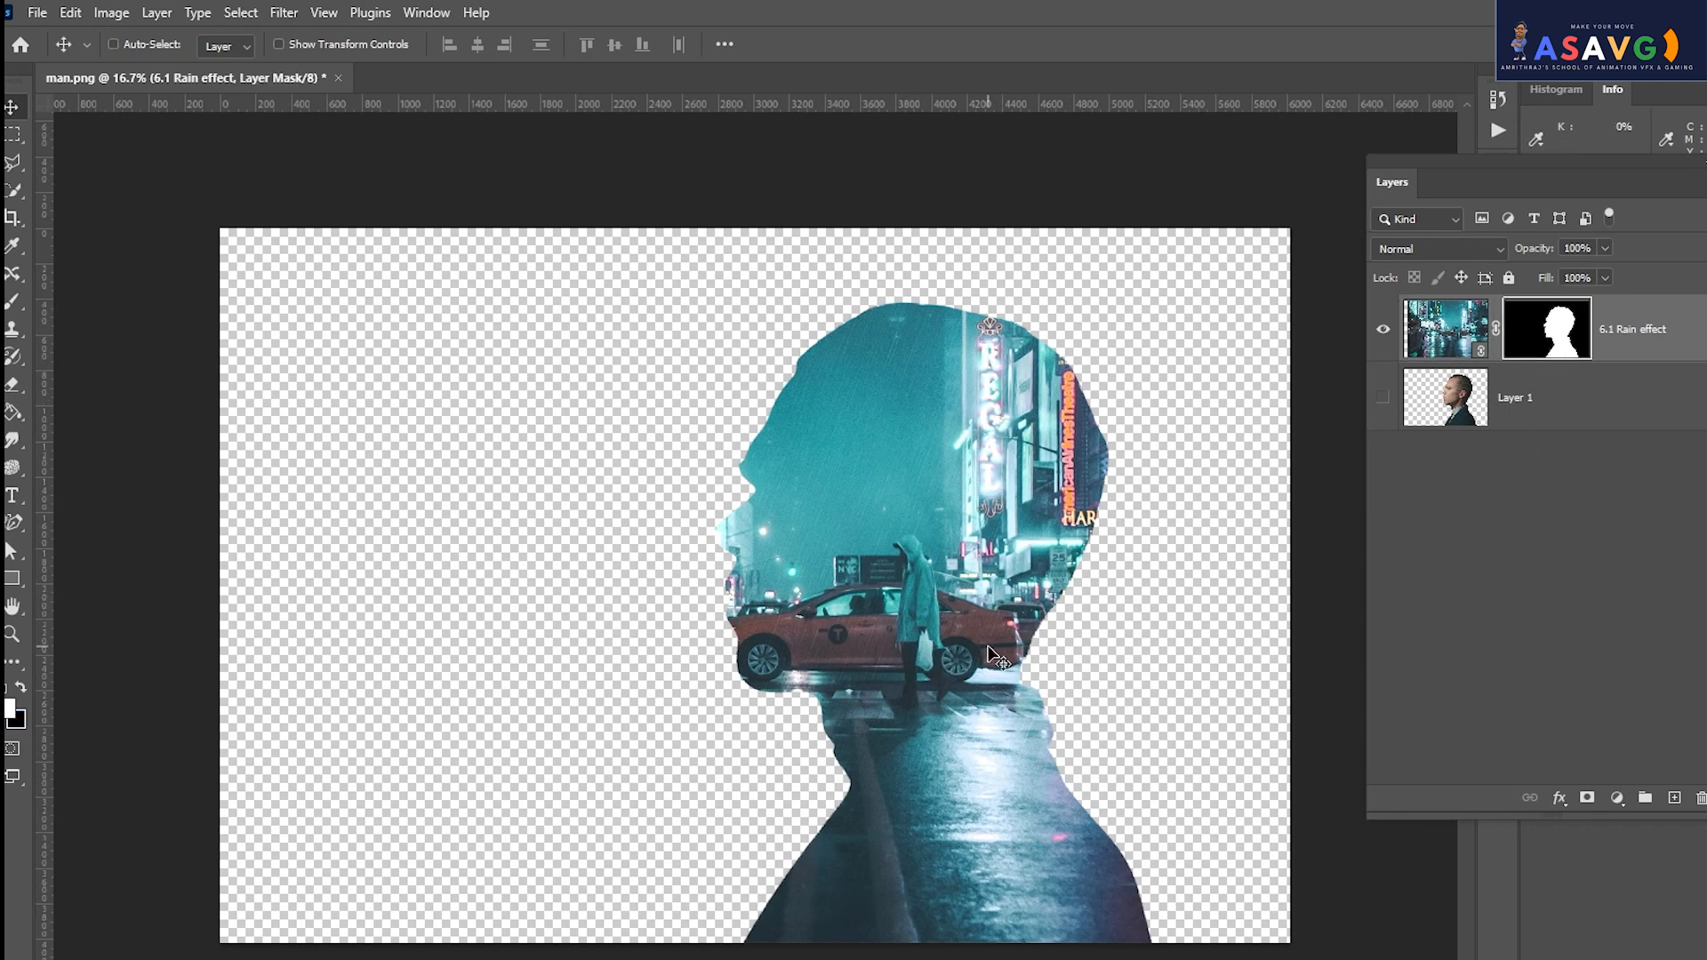
pyautogui.hotkey('ctrl', 't')
pyautogui.moveTo(948, 558); pyautogui.dragTo(905, 532)
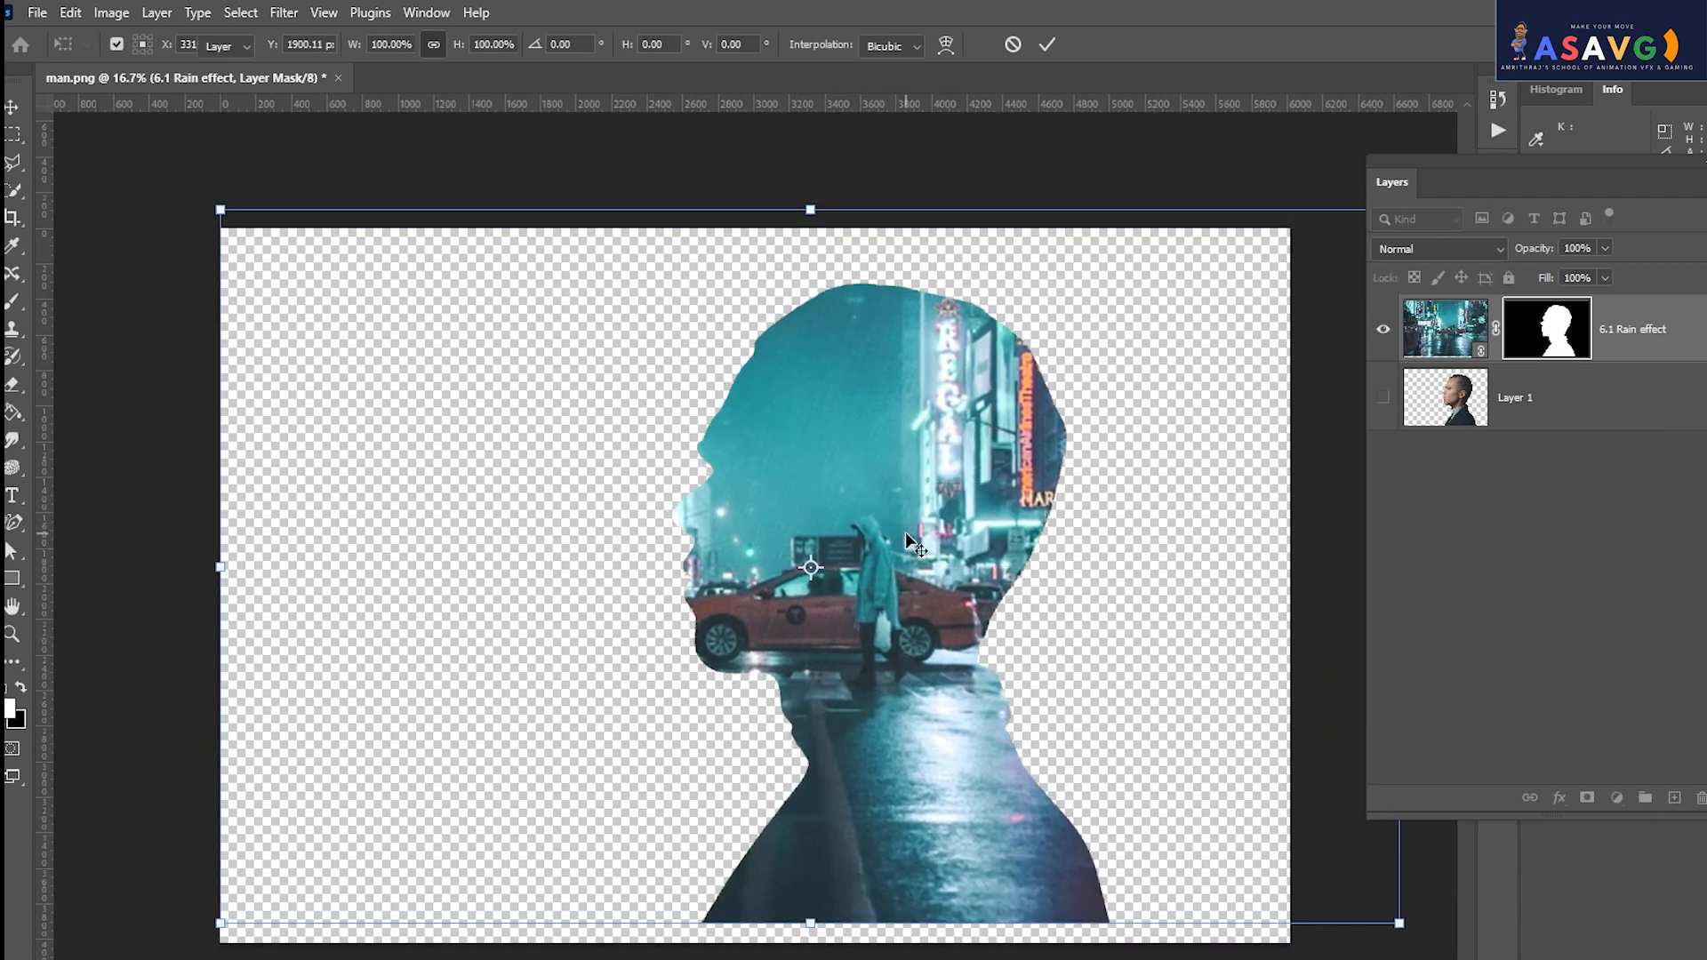
pyautogui.press('Return')
pyautogui.moveTo(958, 614); pyautogui.dragTo(963, 649)
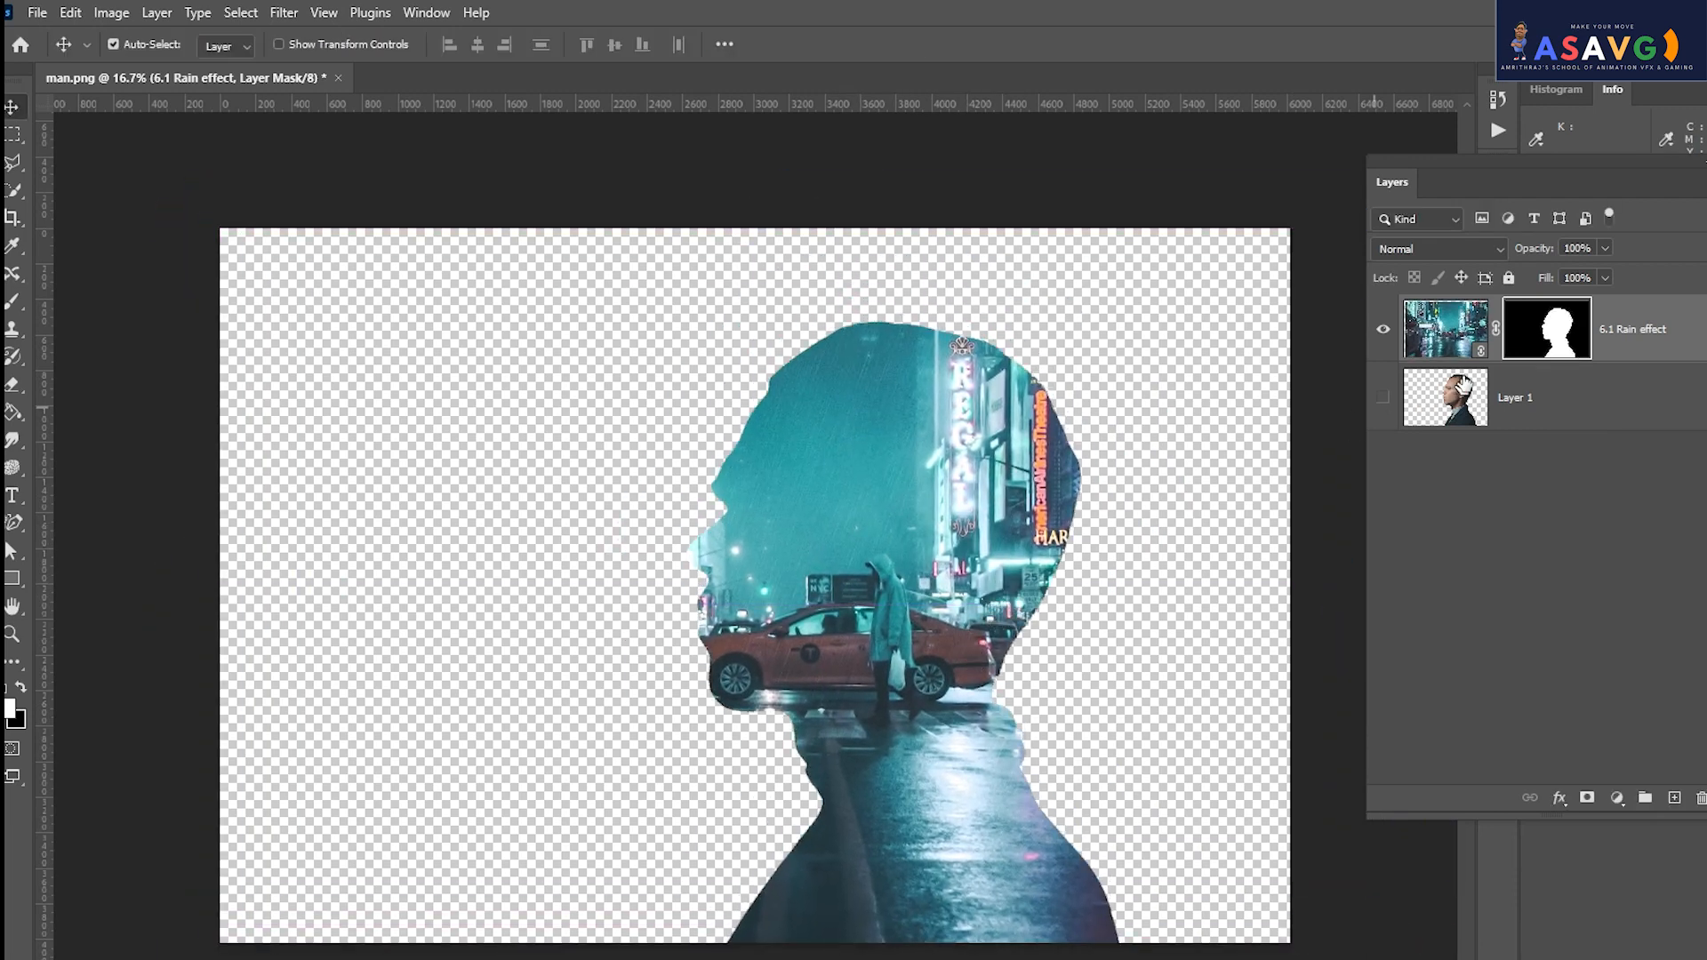
# Check the silhouette mask on its own and delete it from the 6.1 Rain effect layer.
pyautogui.keyDown('alt'); pyautogui.click(1568, 349); pyautogui.keyUp('alt')
pyautogui.keyDown('alt'); pyautogui.click(1568, 350); pyautogui.keyUp('alt')
pyautogui.press('Delete')
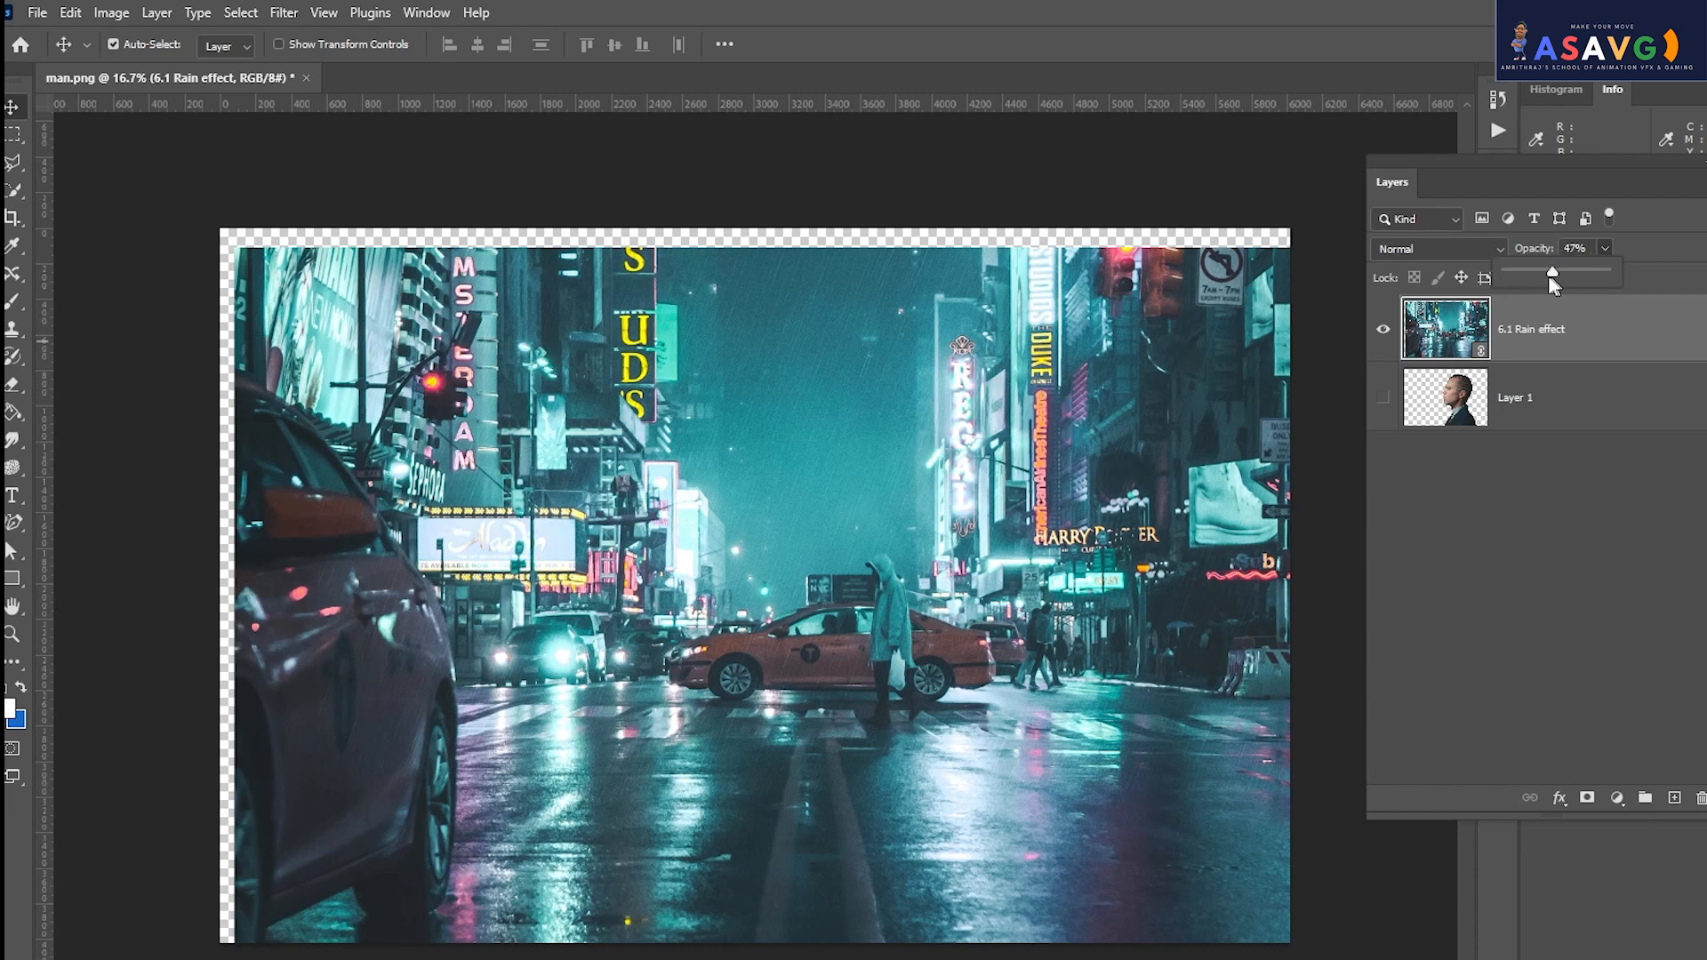
# Show Layer 1, then move the 6.1 Rain effect image right and up over the man with its opacity lowered to 34%.
pyautogui.moveTo(1552, 283); pyautogui.dragTo(1668, 273)
pyautogui.click(1384, 397)
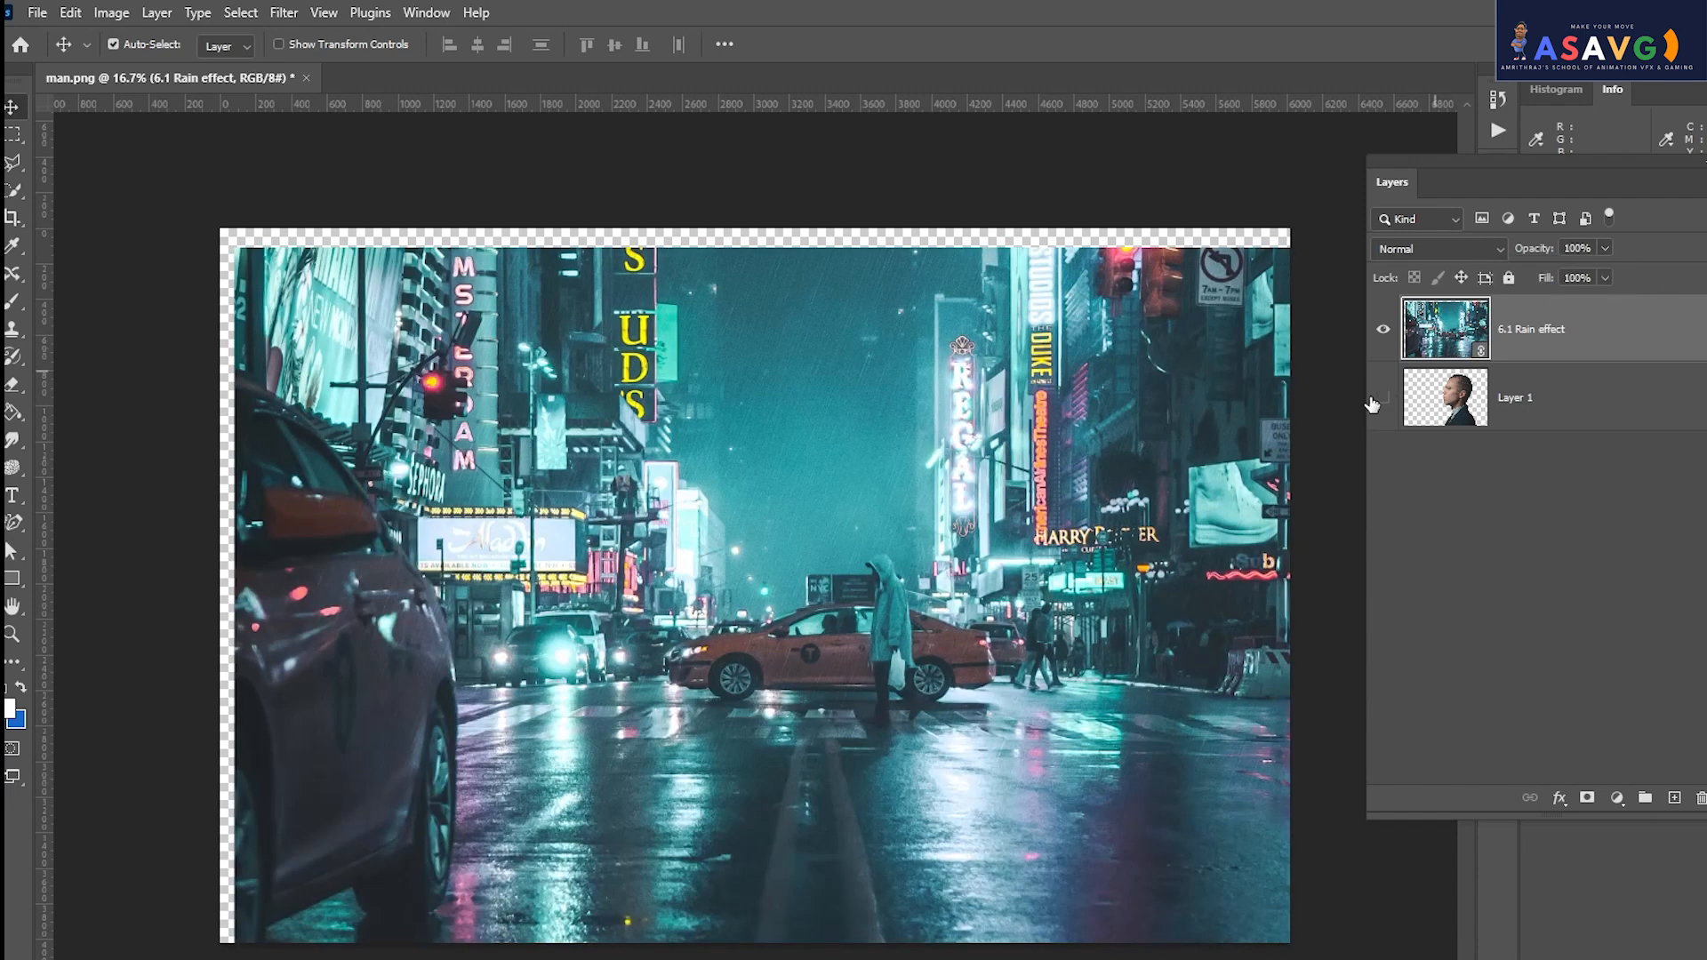
pyautogui.click(1605, 249)
pyautogui.click(1540, 273)
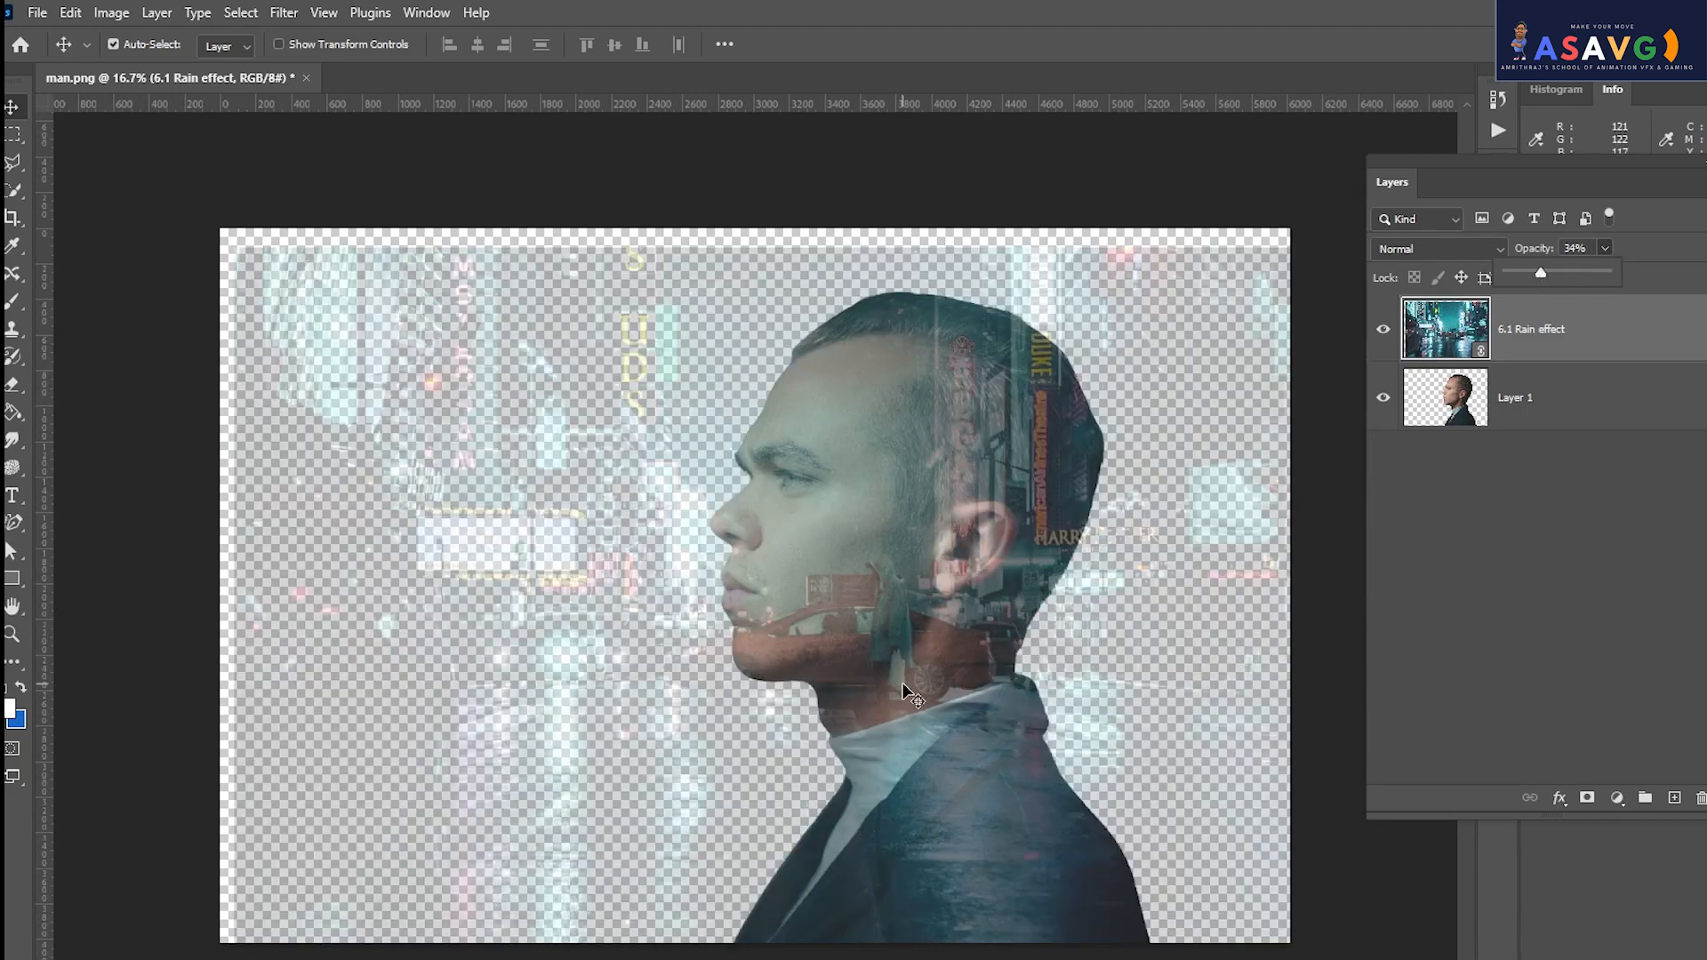
pyautogui.moveTo(904, 691); pyautogui.dragTo(1023, 632)
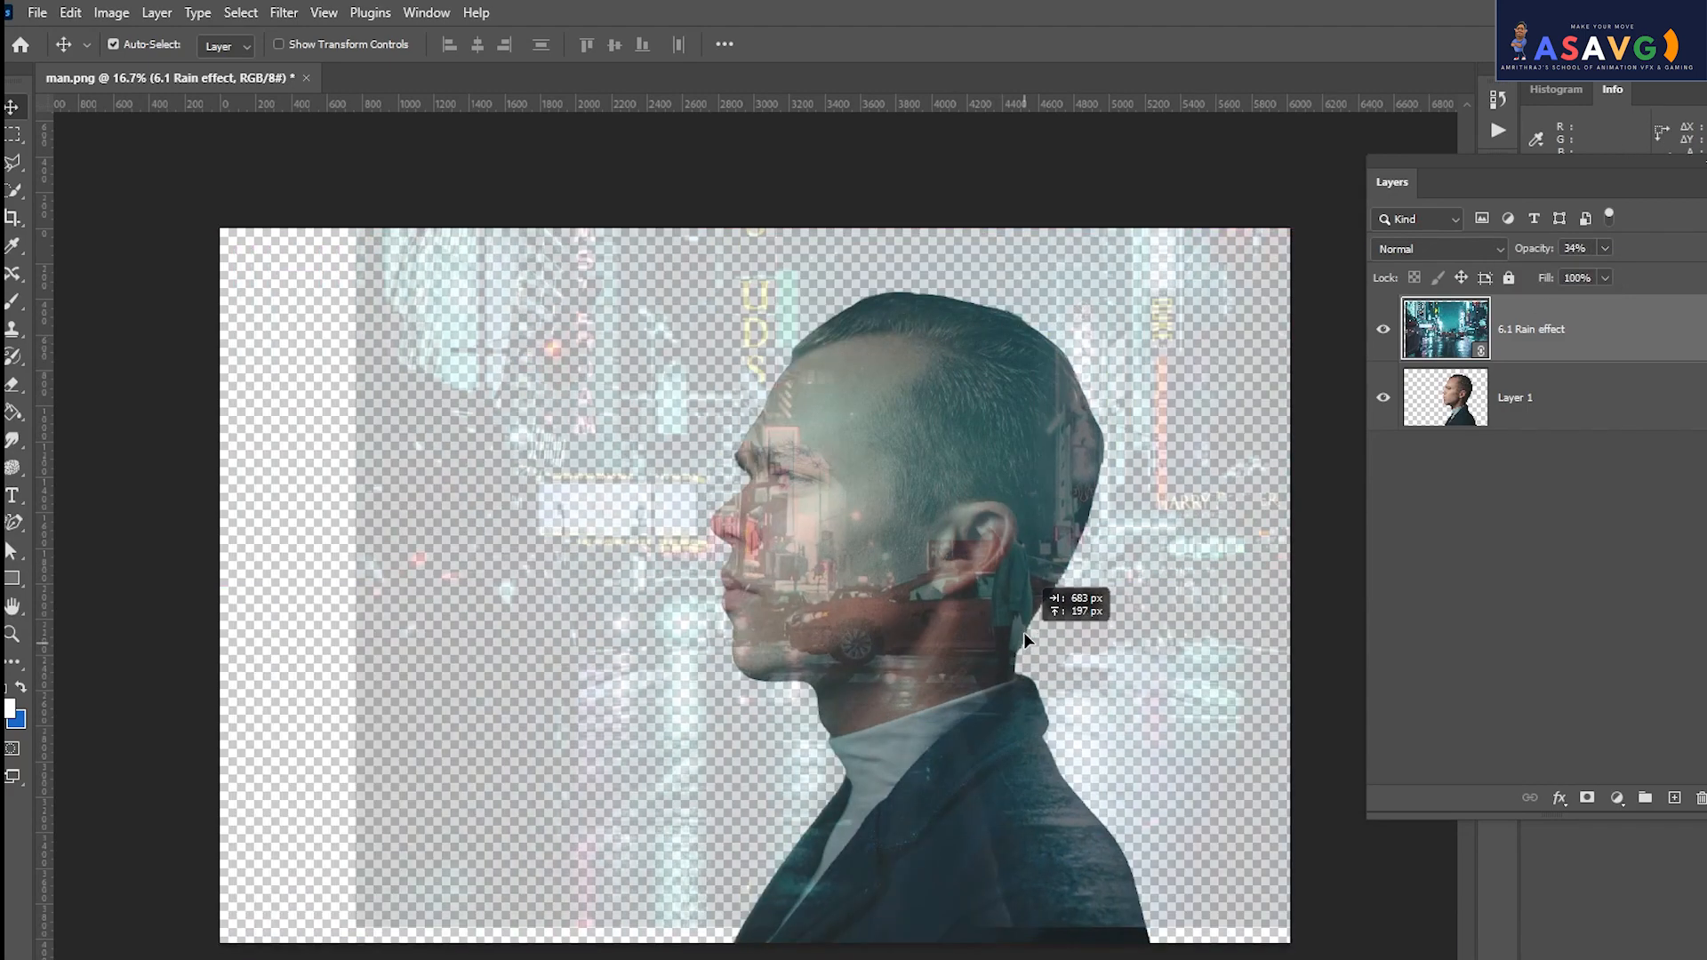
# Add a dark blue solid colour fill layer (201883) and place it beneath Layer 1 as the background.
pyautogui.click(1454, 388)
pyautogui.click(1617, 798)
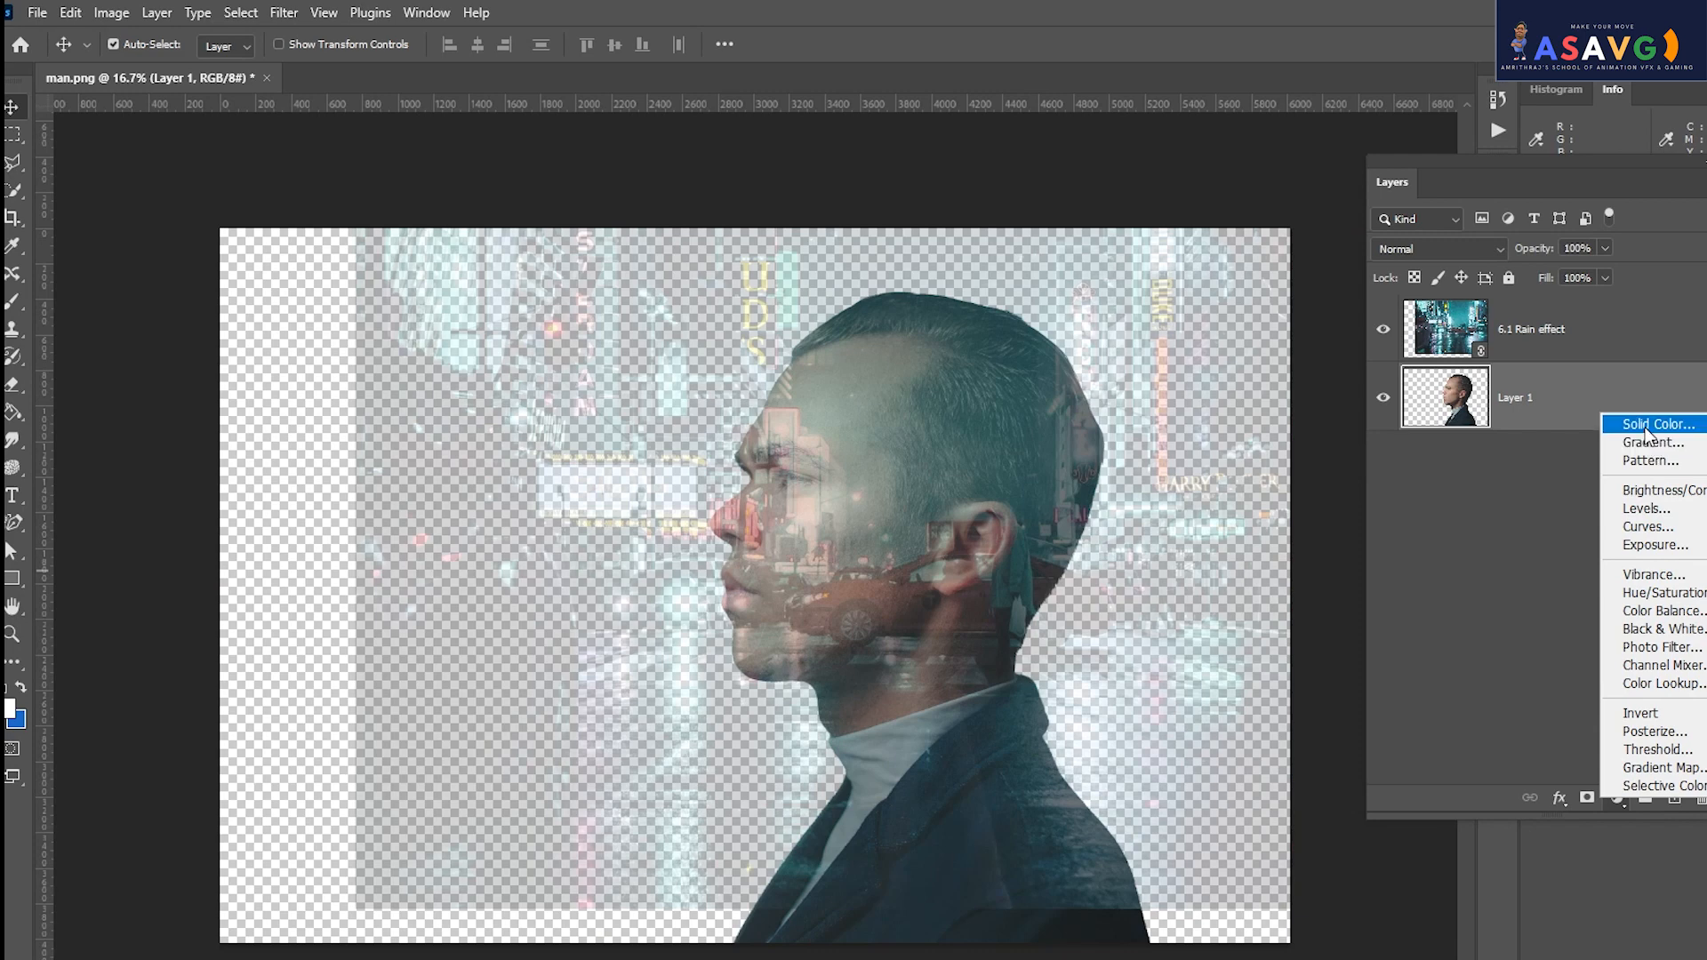
pyautogui.click(1646, 427)
pyautogui.click(1390, 219)
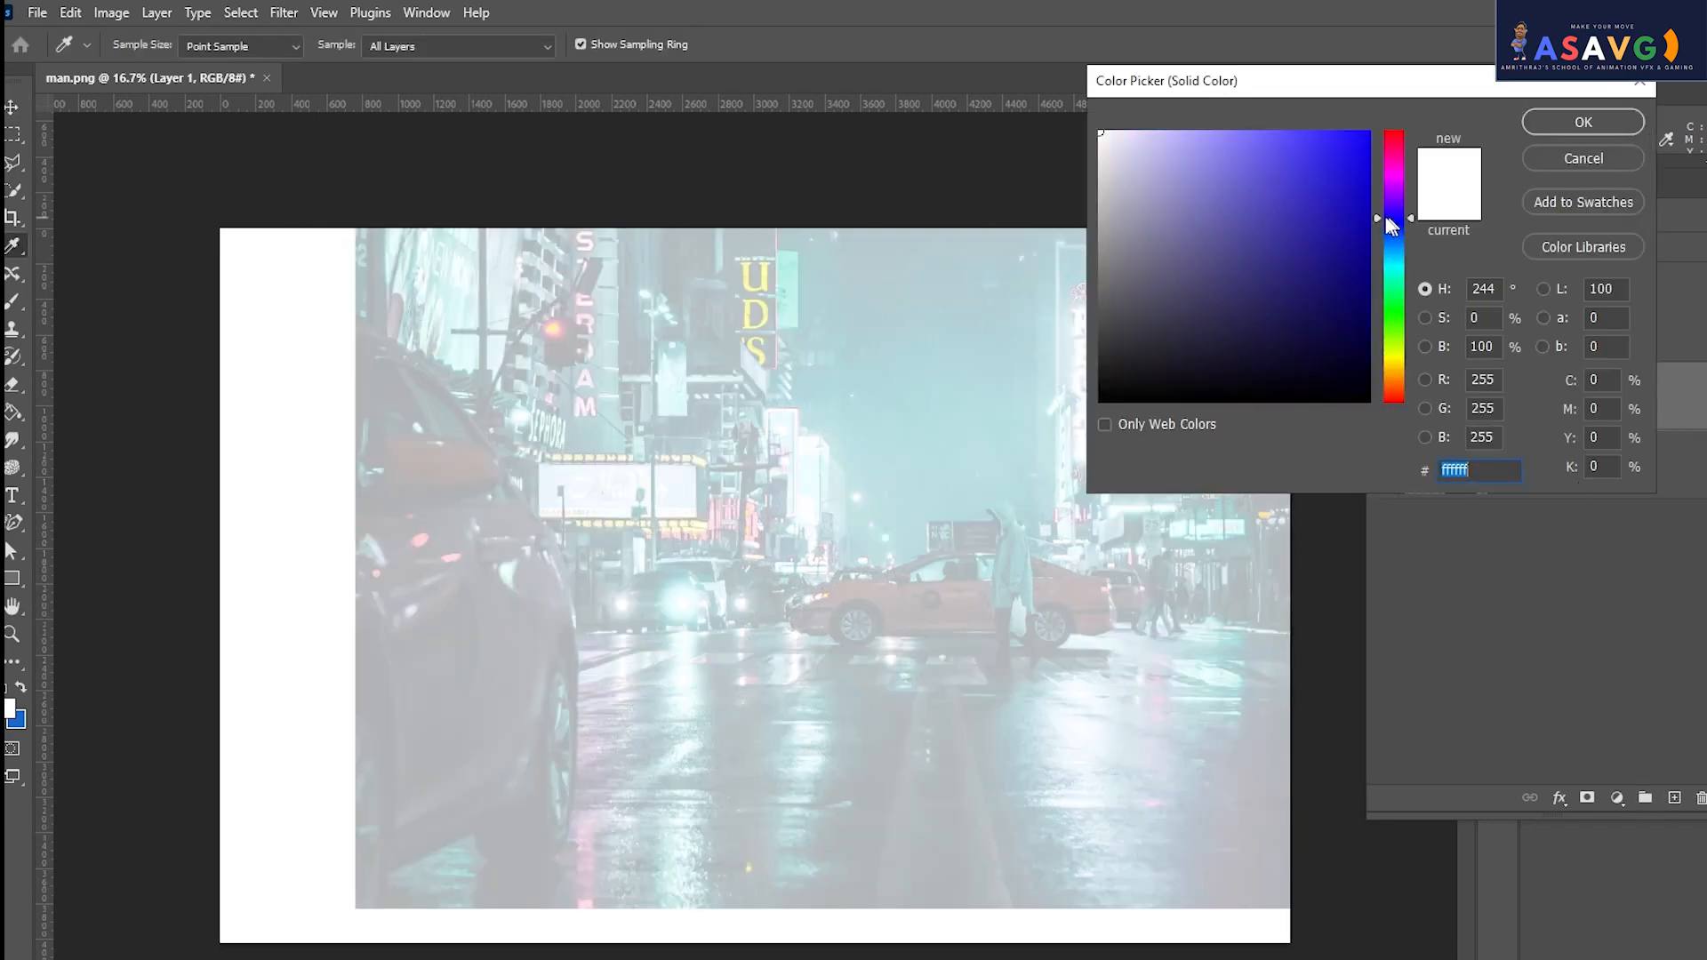
pyautogui.moveTo(1364, 164); pyautogui.dragTo(1322, 264)
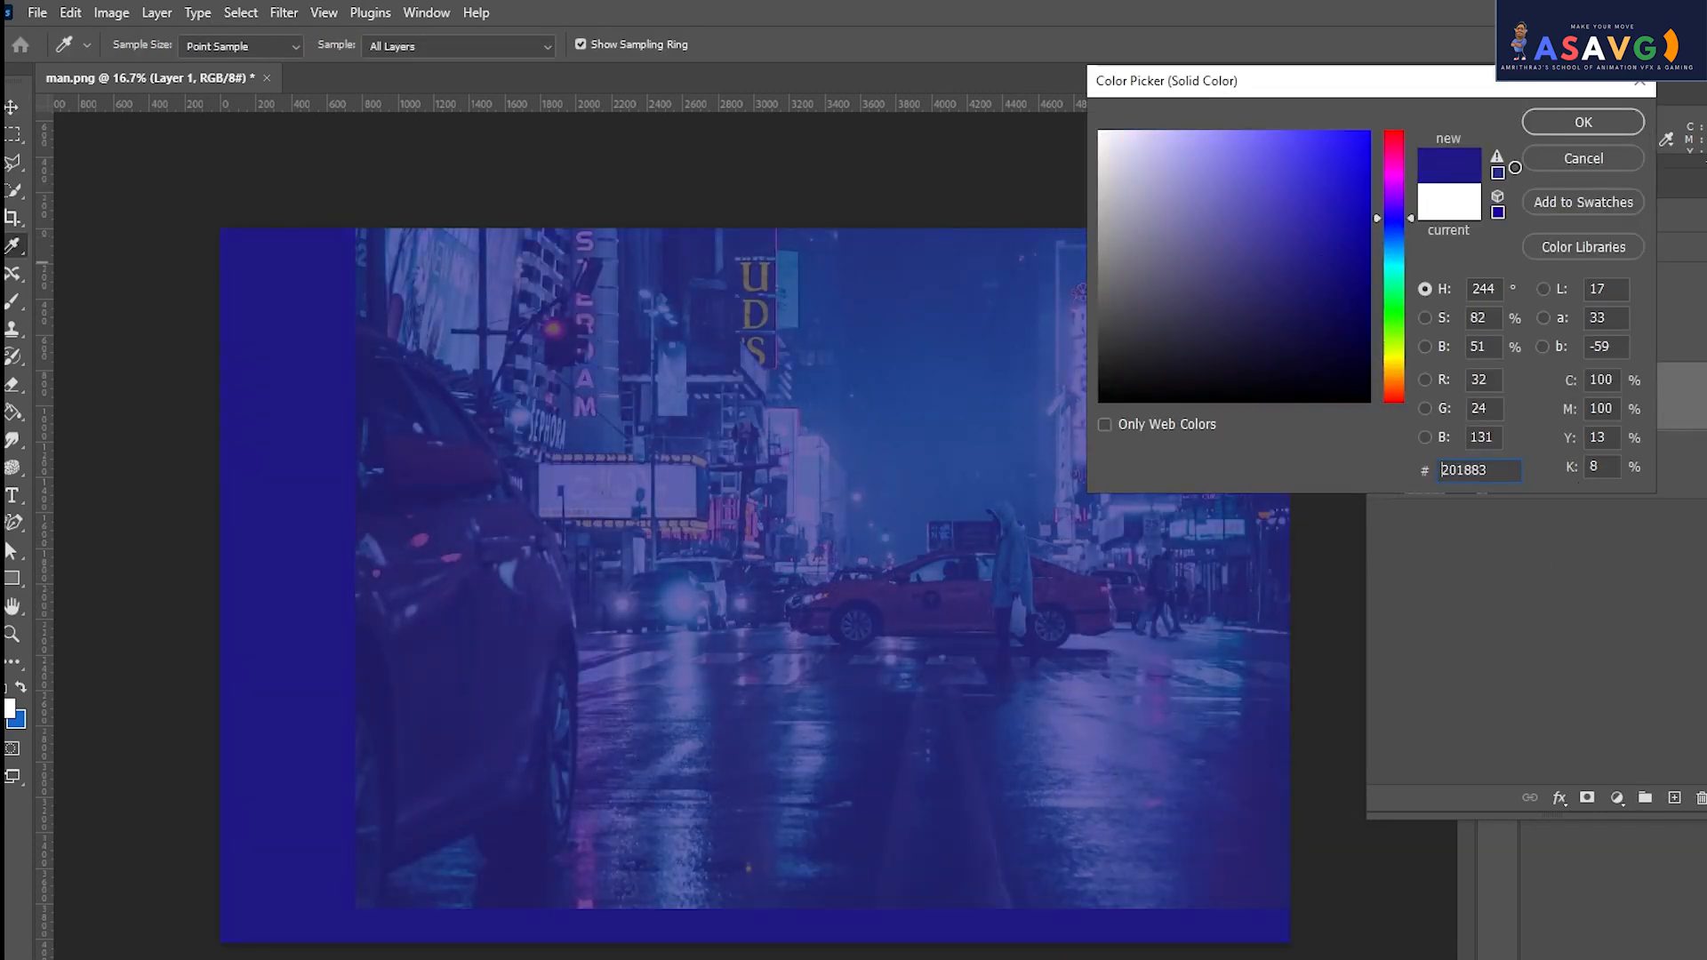
pyautogui.click(1588, 125)
pyautogui.moveTo(1443, 407); pyautogui.dragTo(1443, 544)
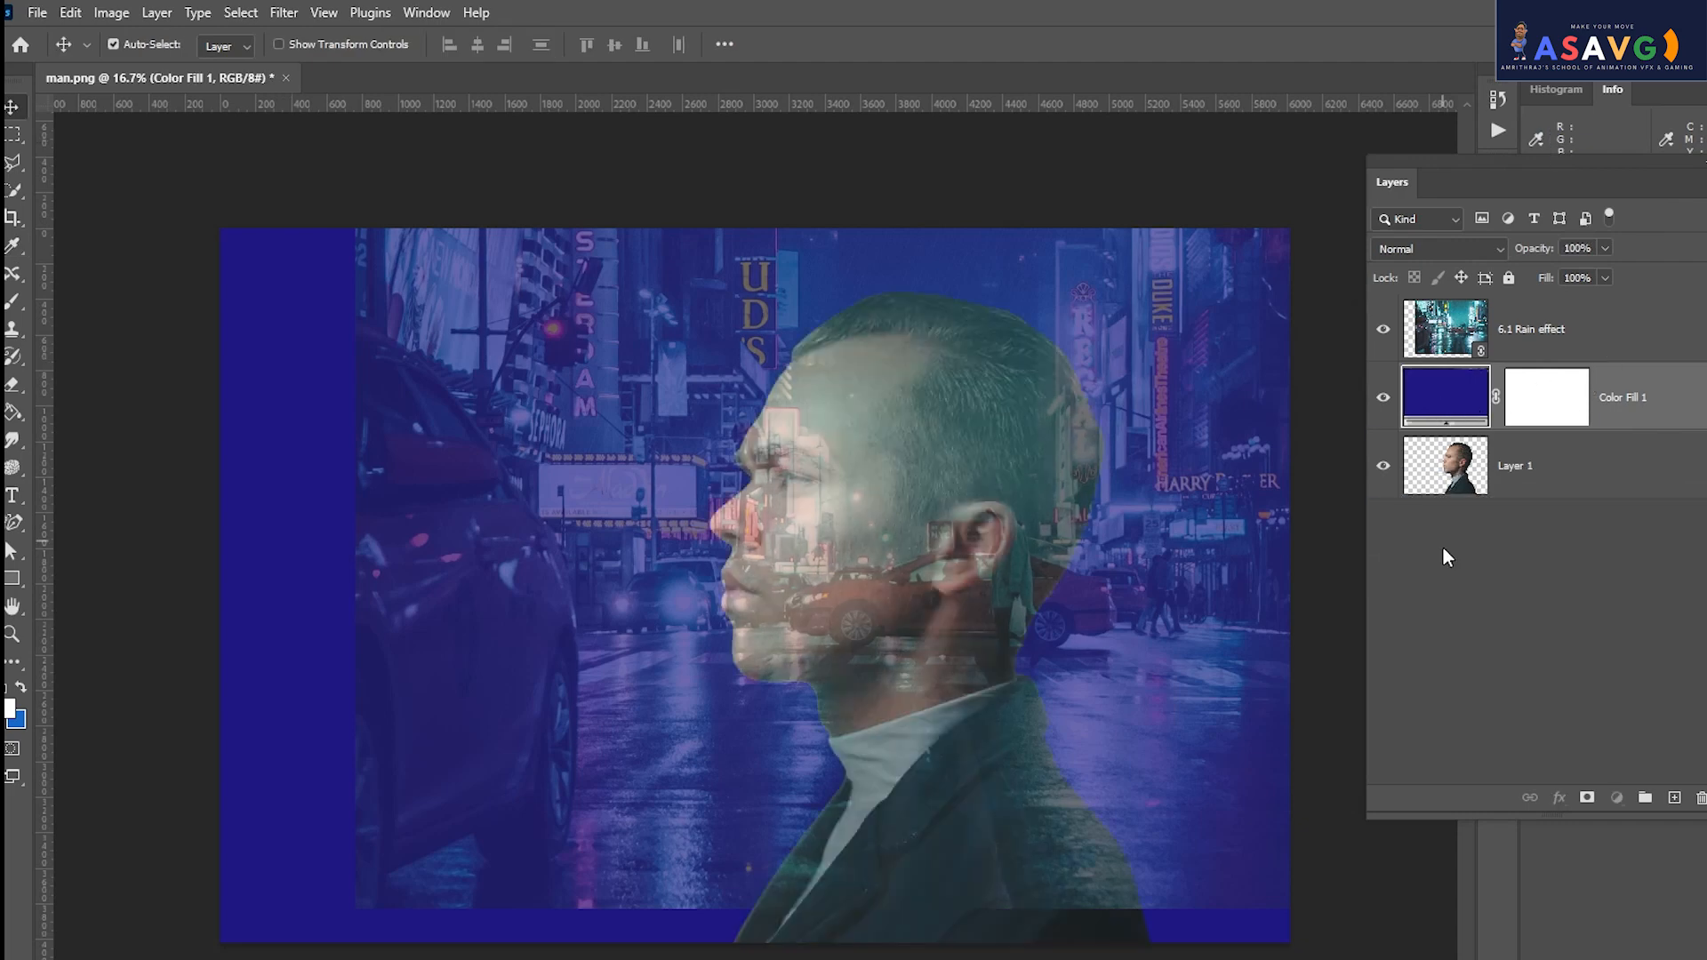
# Move the rain image back left and down over the canvas and set its opacity to 100%.
pyautogui.moveTo(782, 669); pyautogui.dragTo(699, 725)
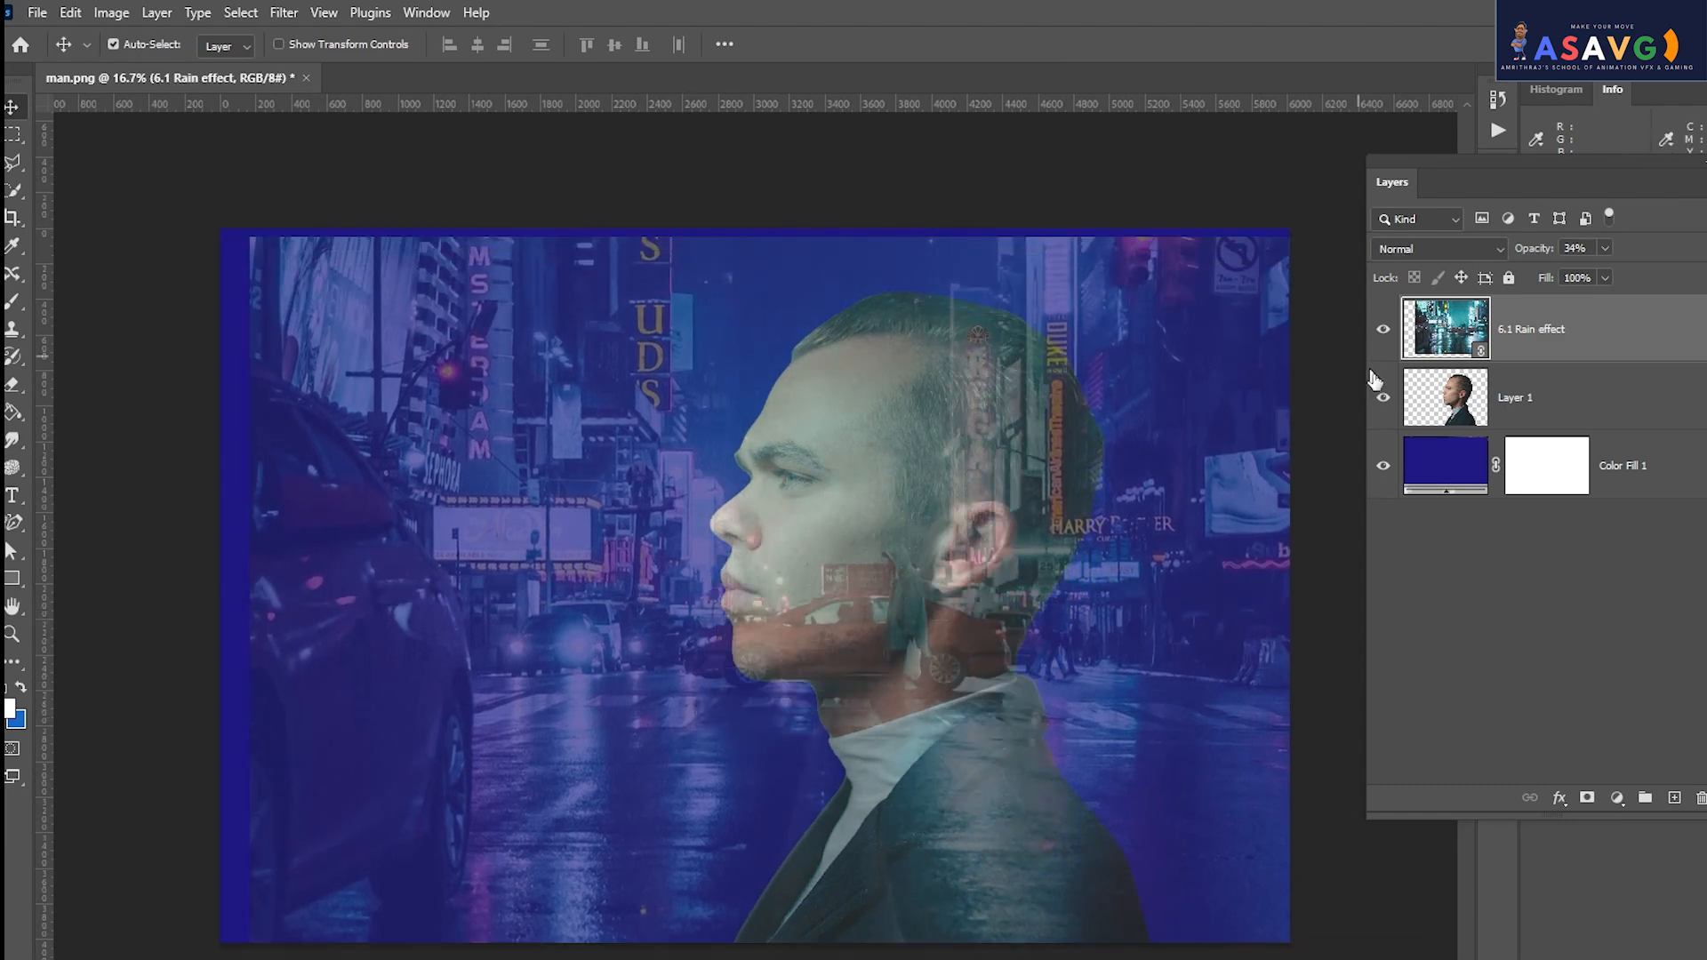
pyautogui.click(1605, 248)
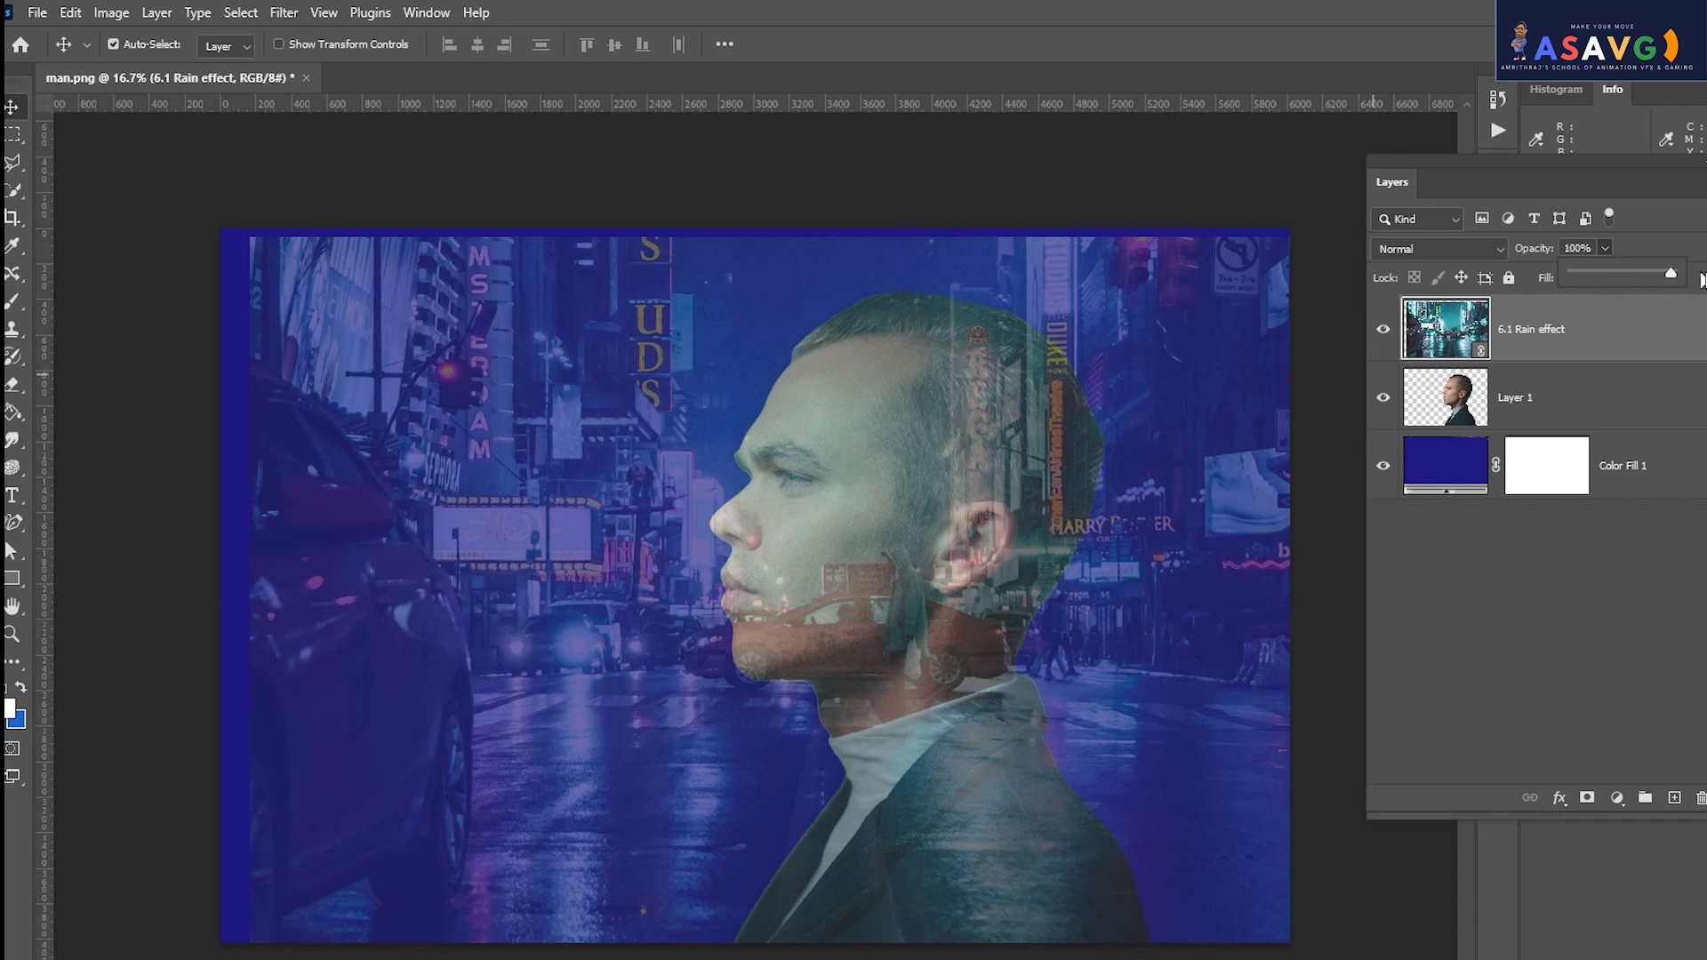
pyautogui.moveTo(1603, 273); pyautogui.dragTo(1694, 276)
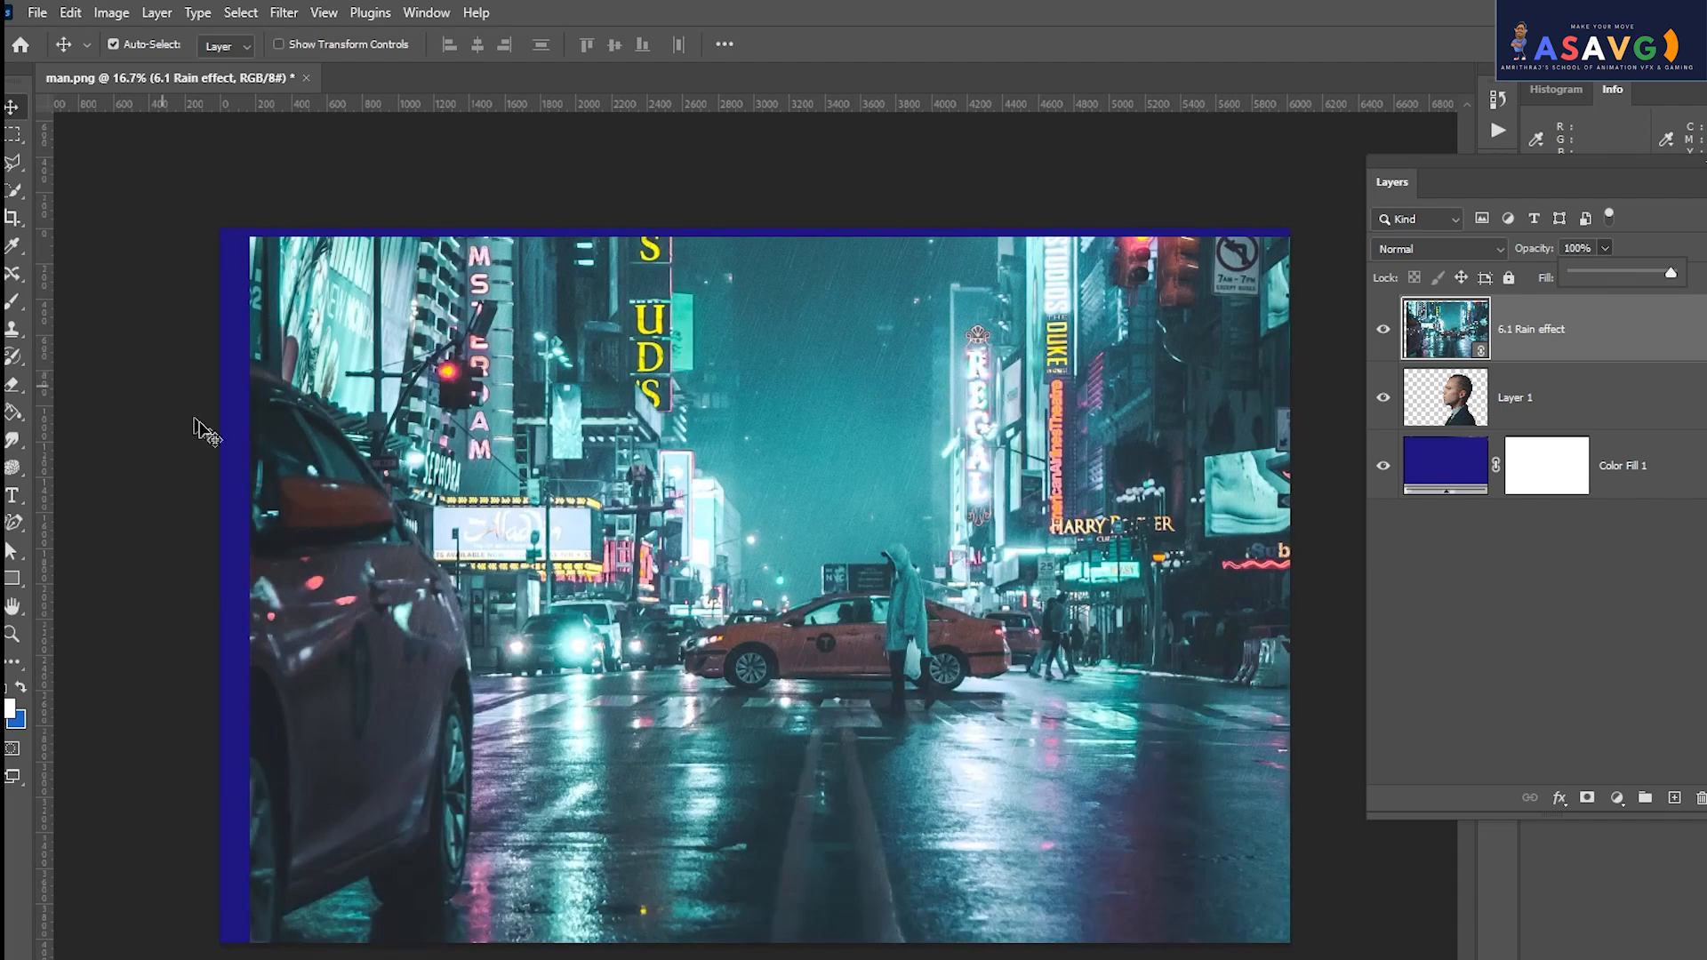
# Clip the 6.1 Rain effect layer to Layer 1 with a clipping mask and clear the silhouette selection.
pyautogui.rightClick(1556, 357)
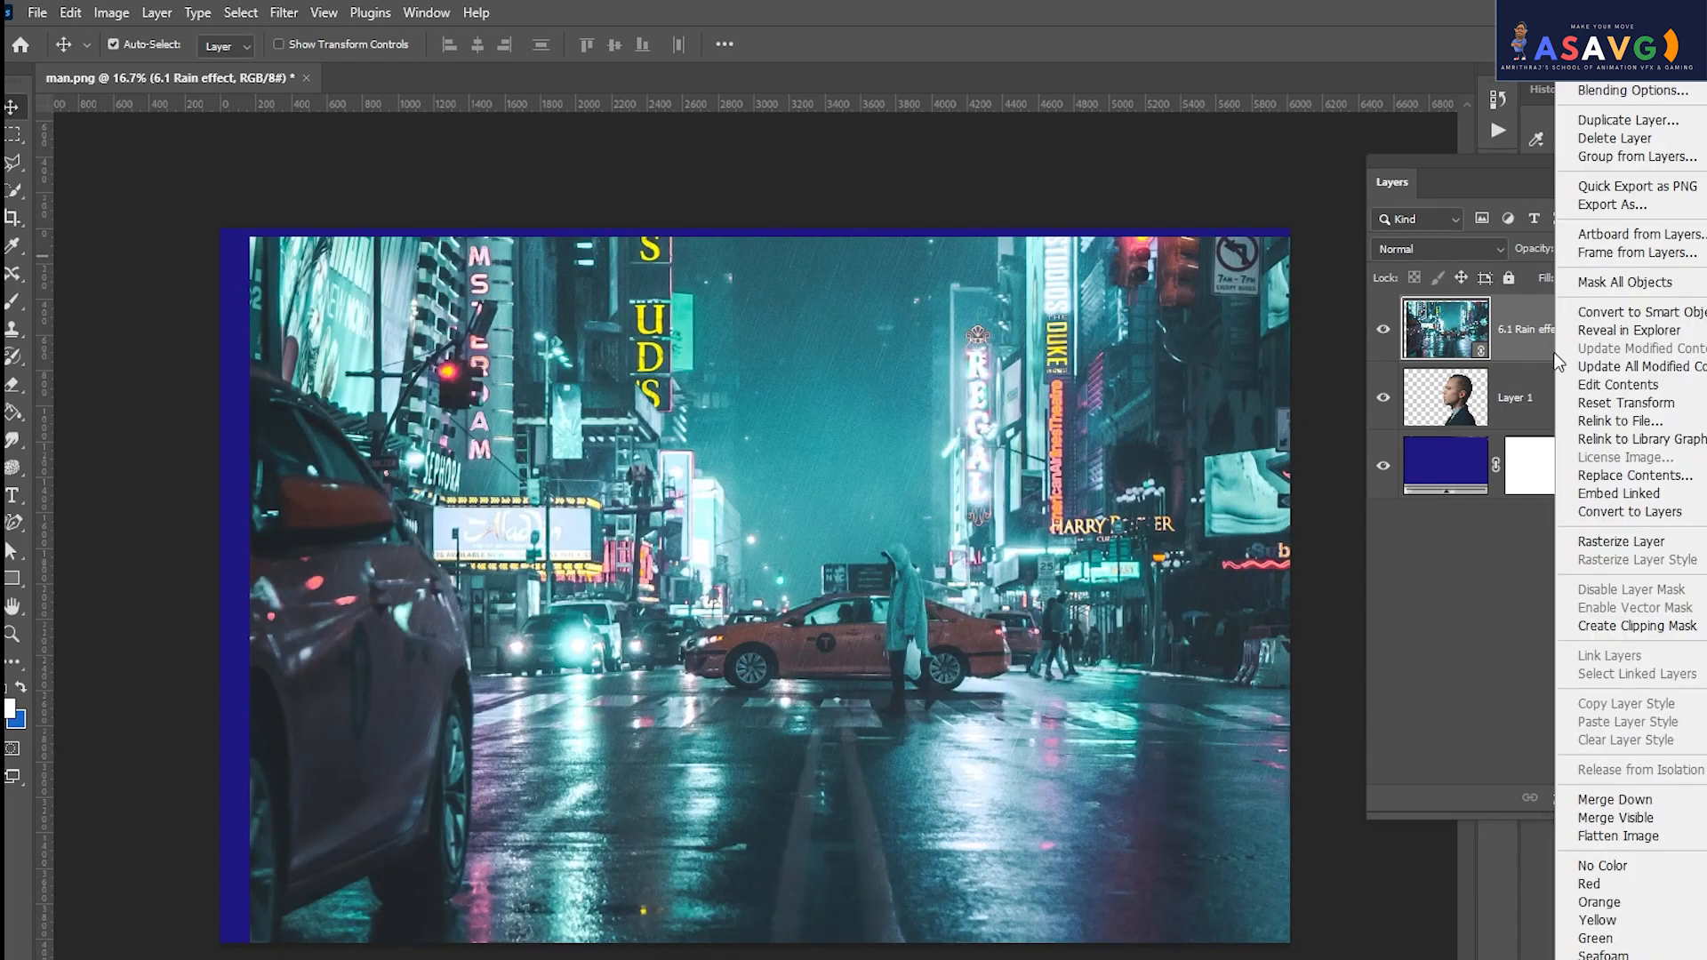
pyautogui.click(1441, 418)
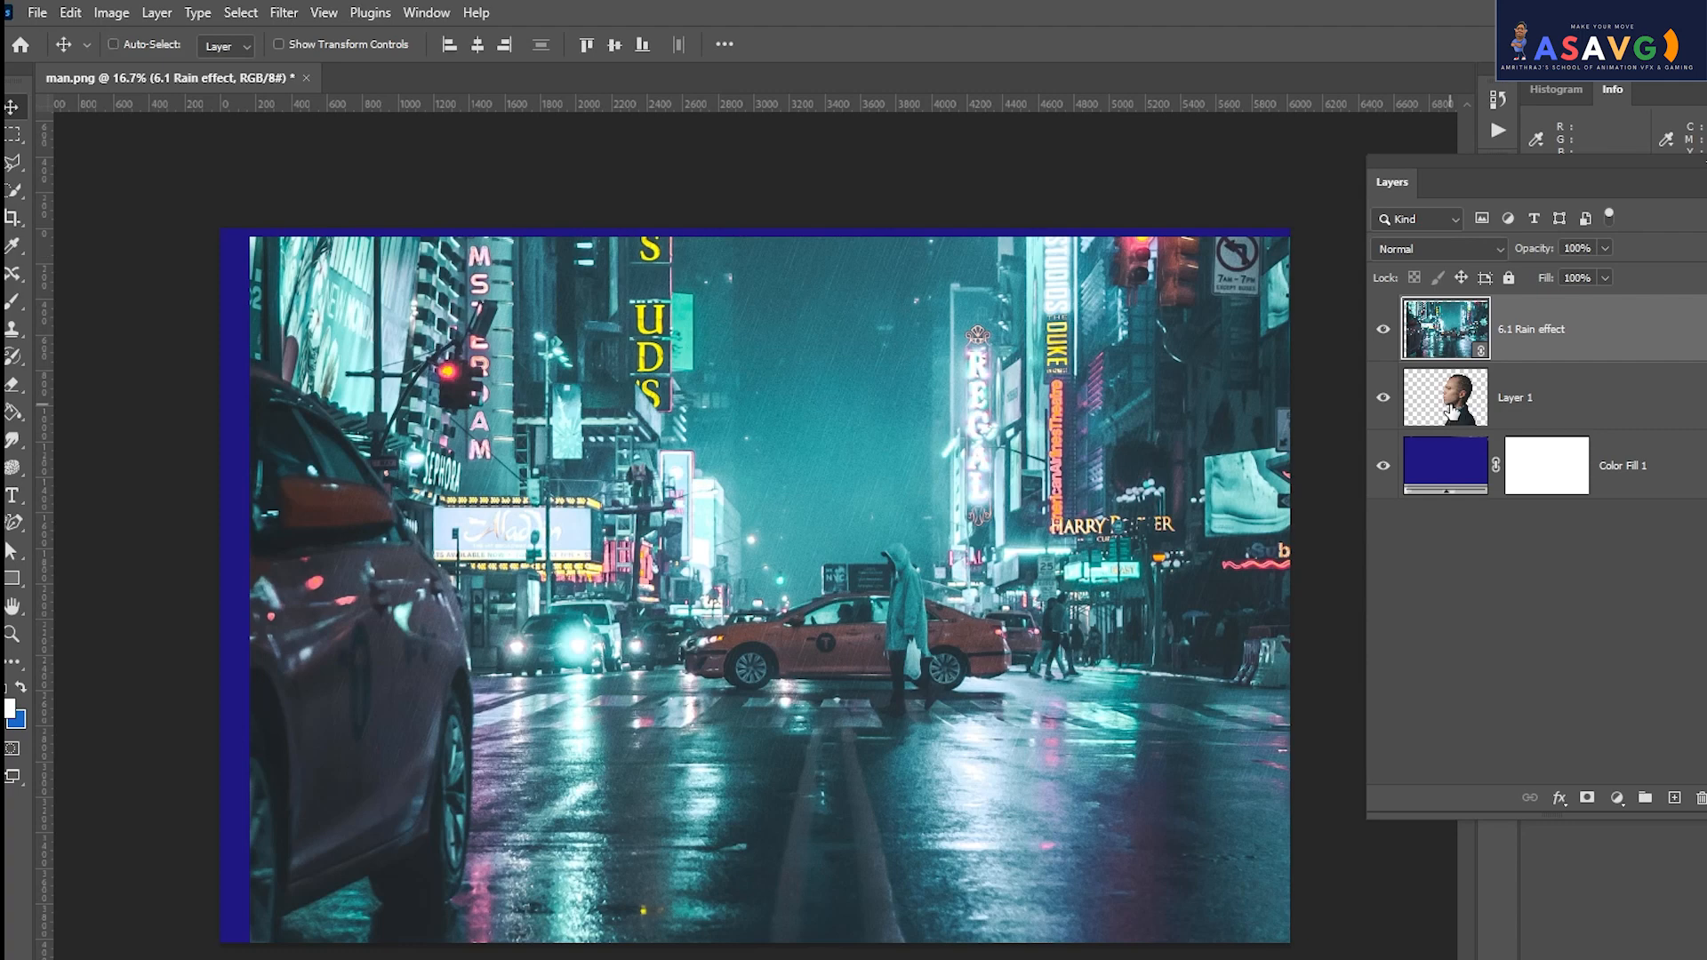
pyautogui.keyDown('ctrl'); pyautogui.click(1452, 411); pyautogui.keyUp('ctrl')
pyautogui.rightClick(1600, 333)
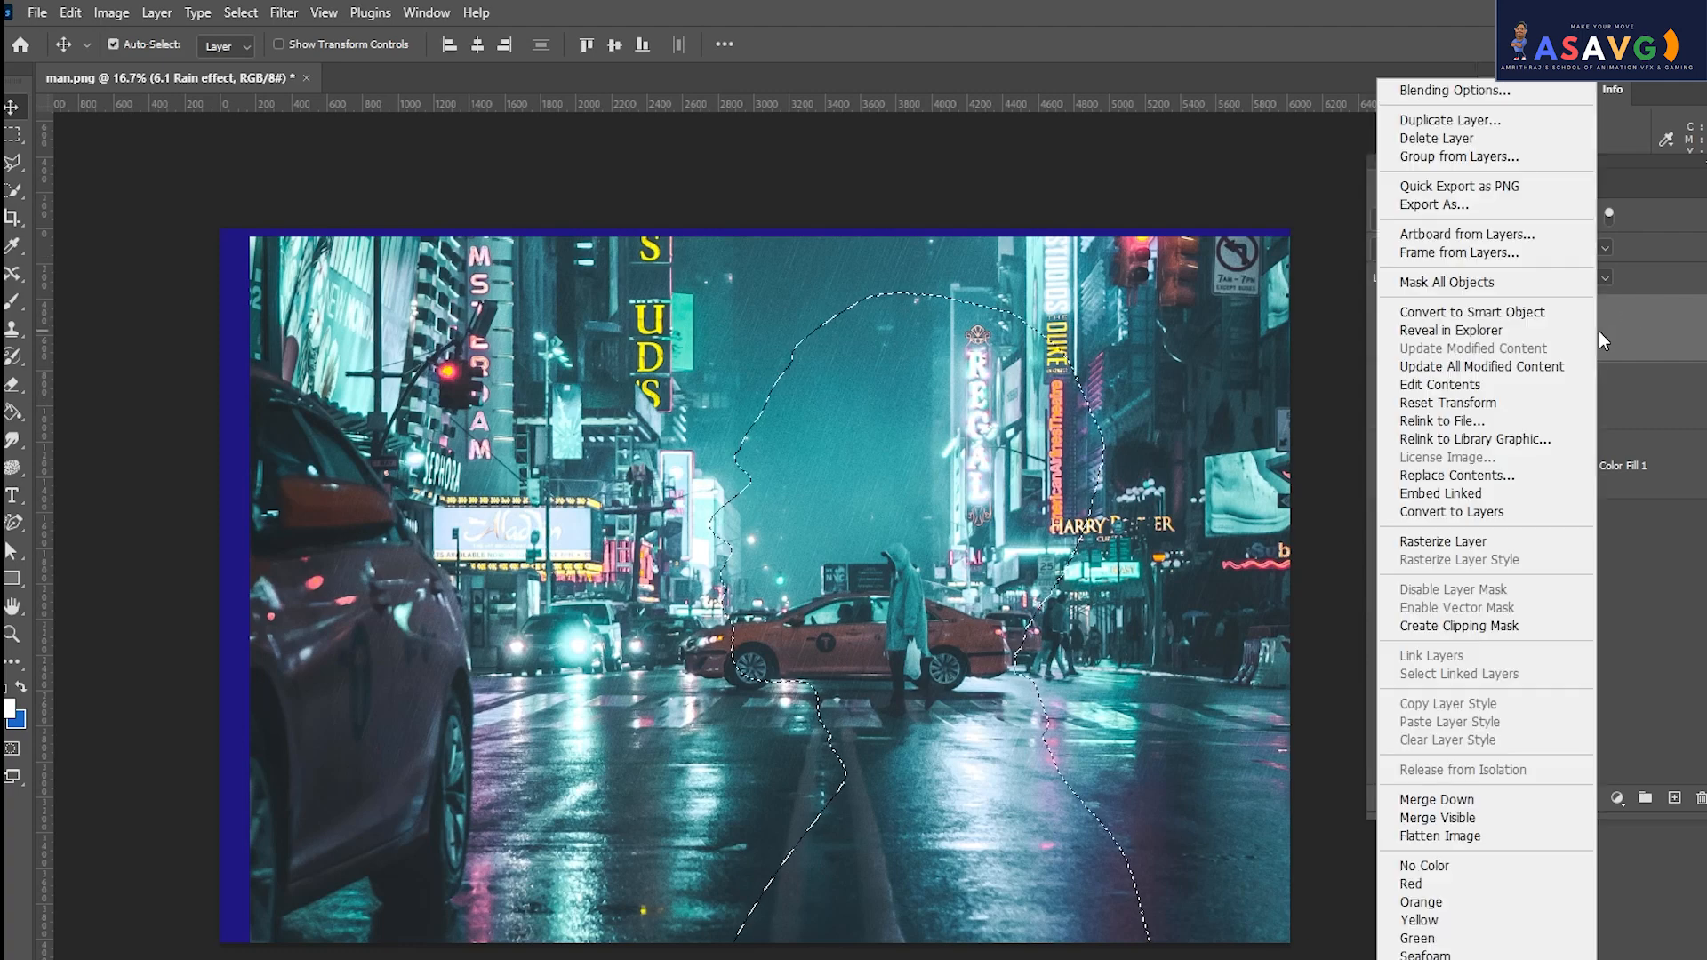
pyautogui.click(1485, 626)
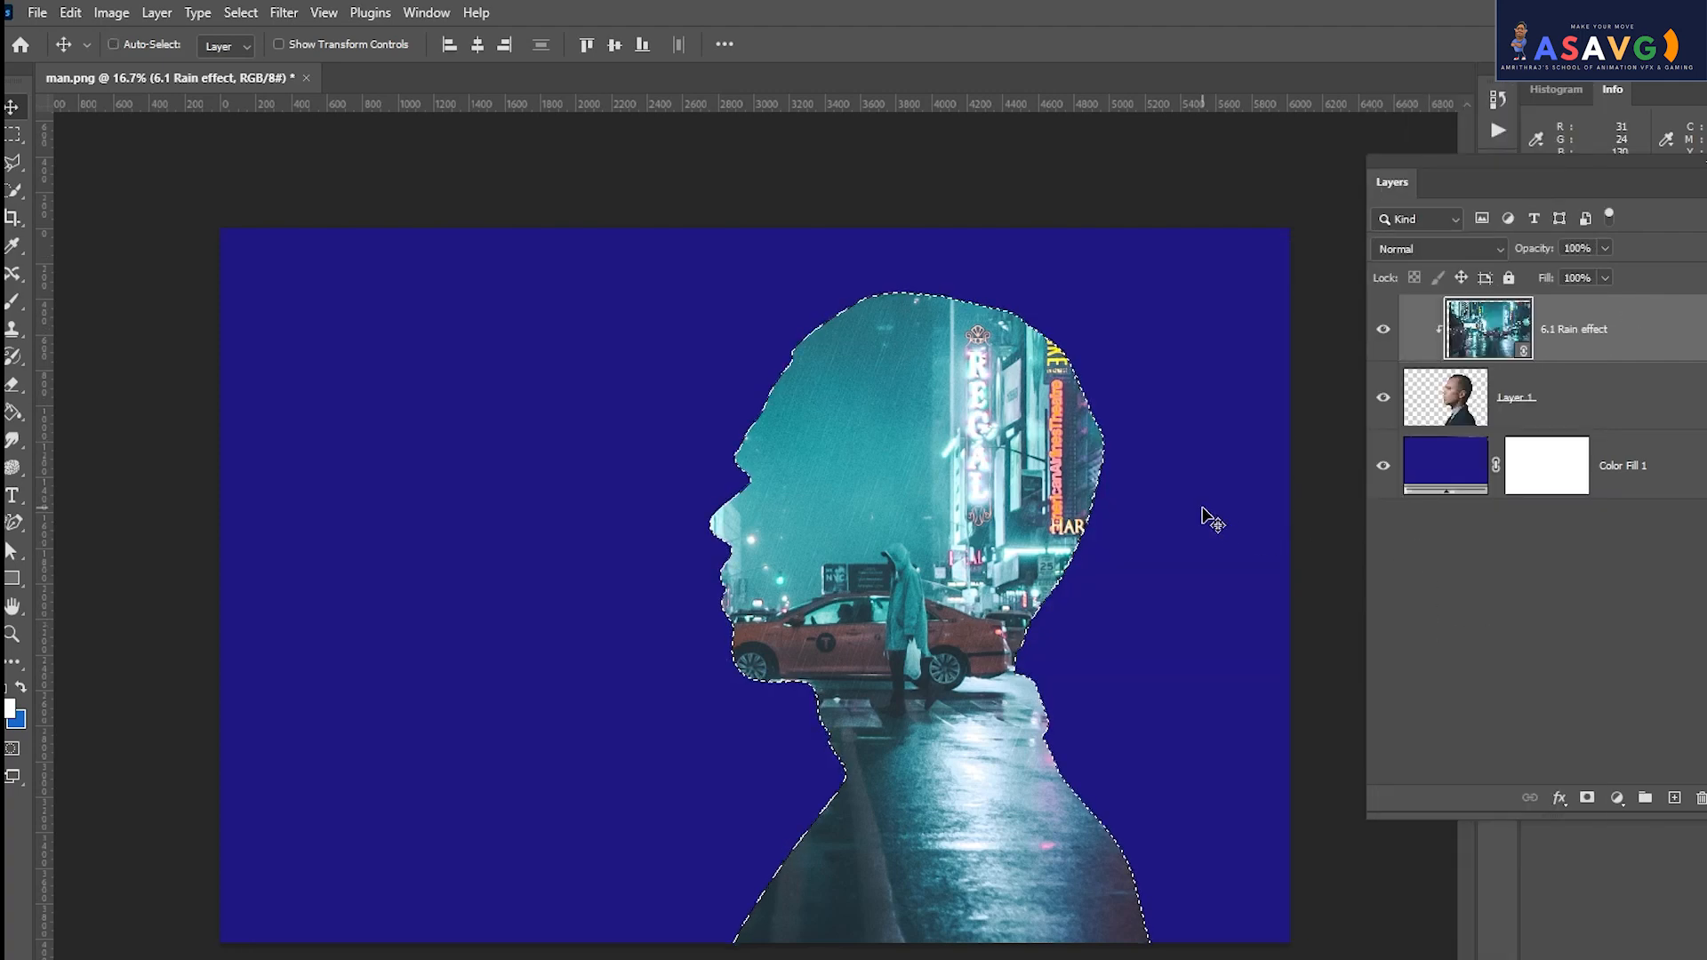
pyautogui.hotkey('ctrl', 'd')
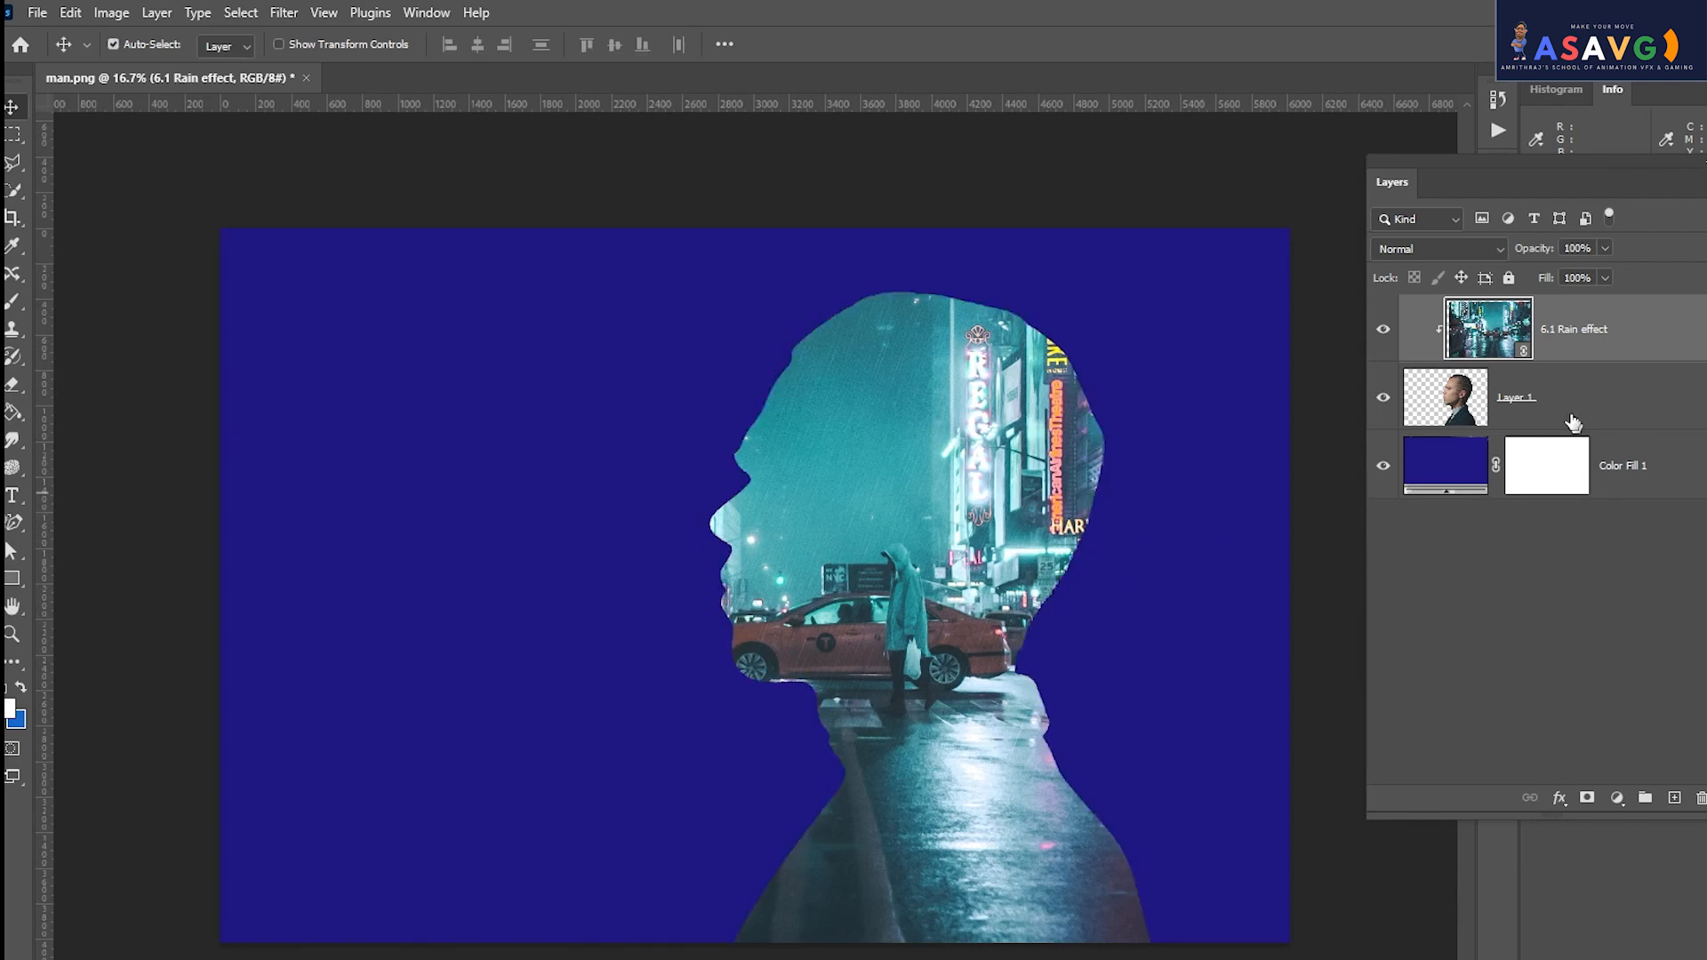
# Add a layer mask to the clipped rain layer and paint black on it with a soft 300 px brush to reveal the man's eye.
pyautogui.click(1587, 798)
pyautogui.click(18, 303)
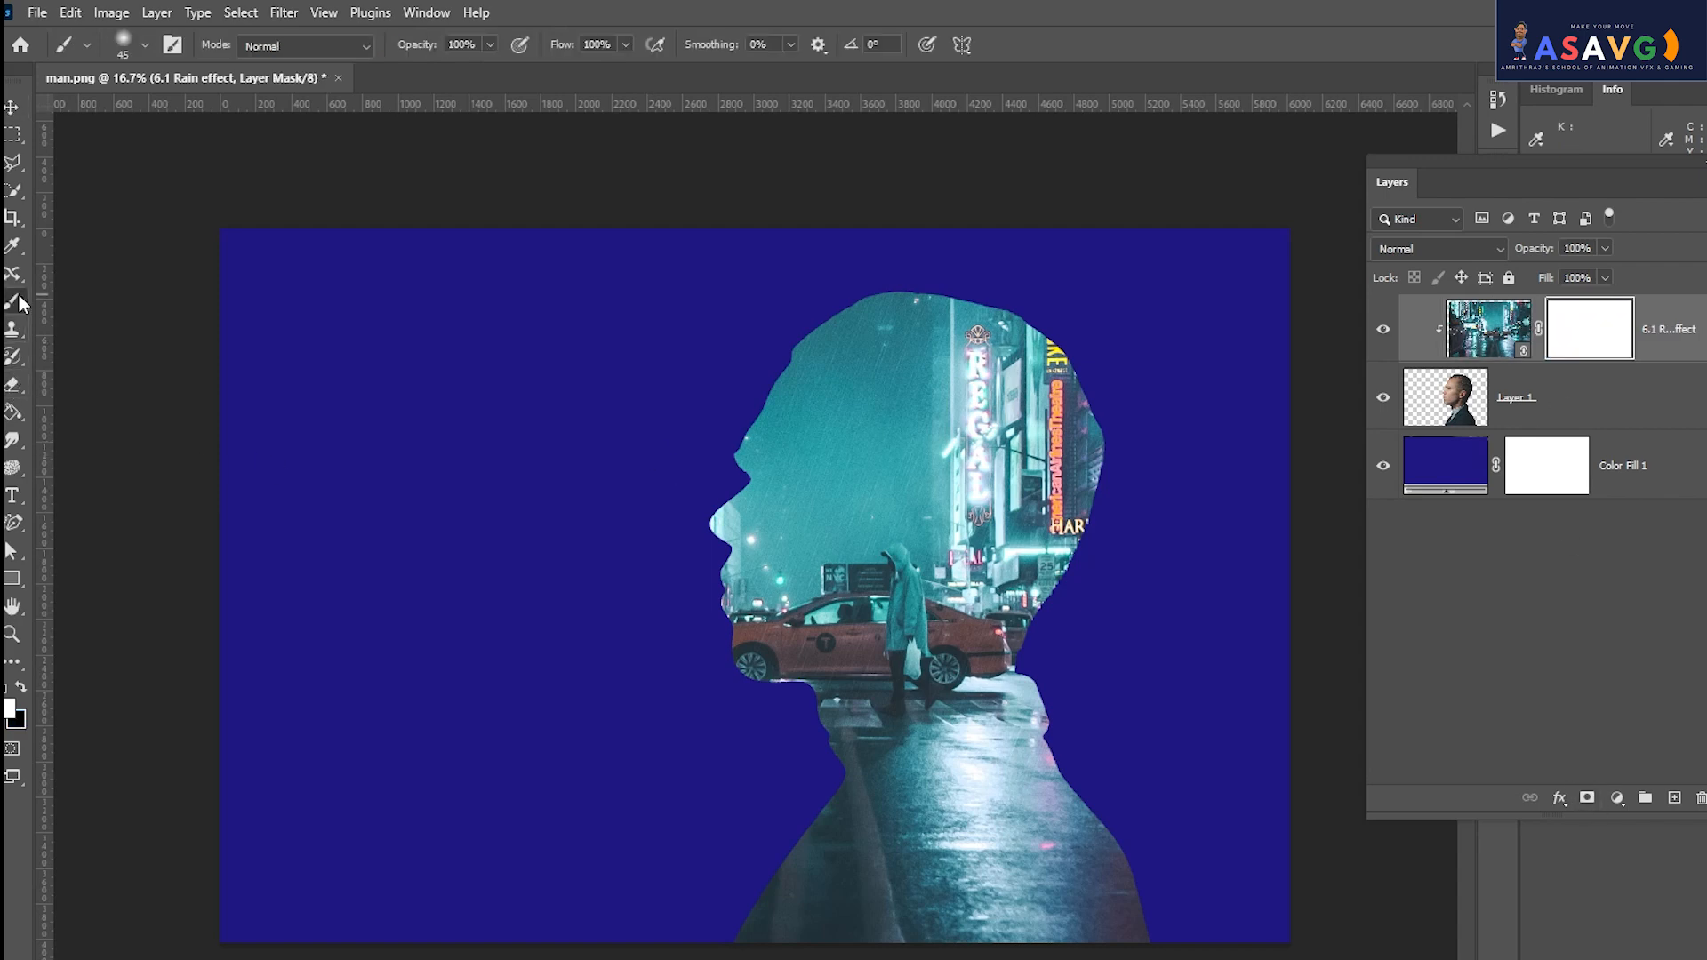
pyautogui.click(65, 301)
pyautogui.press(']')
pyautogui.press(']')
pyautogui.press(']')
pyautogui.press(']')
pyautogui.press(']')
pyautogui.click(21, 687)
pyautogui.moveTo(801, 553)
pyautogui.mouseDown()
pyautogui.moveTo(808, 629)
pyautogui.moveTo(793, 574)
pyautogui.moveTo(786, 620)
pyautogui.moveTo(780, 585)
pyautogui.moveTo(761, 621)
pyautogui.moveTo(764, 655)
pyautogui.mouseUp()
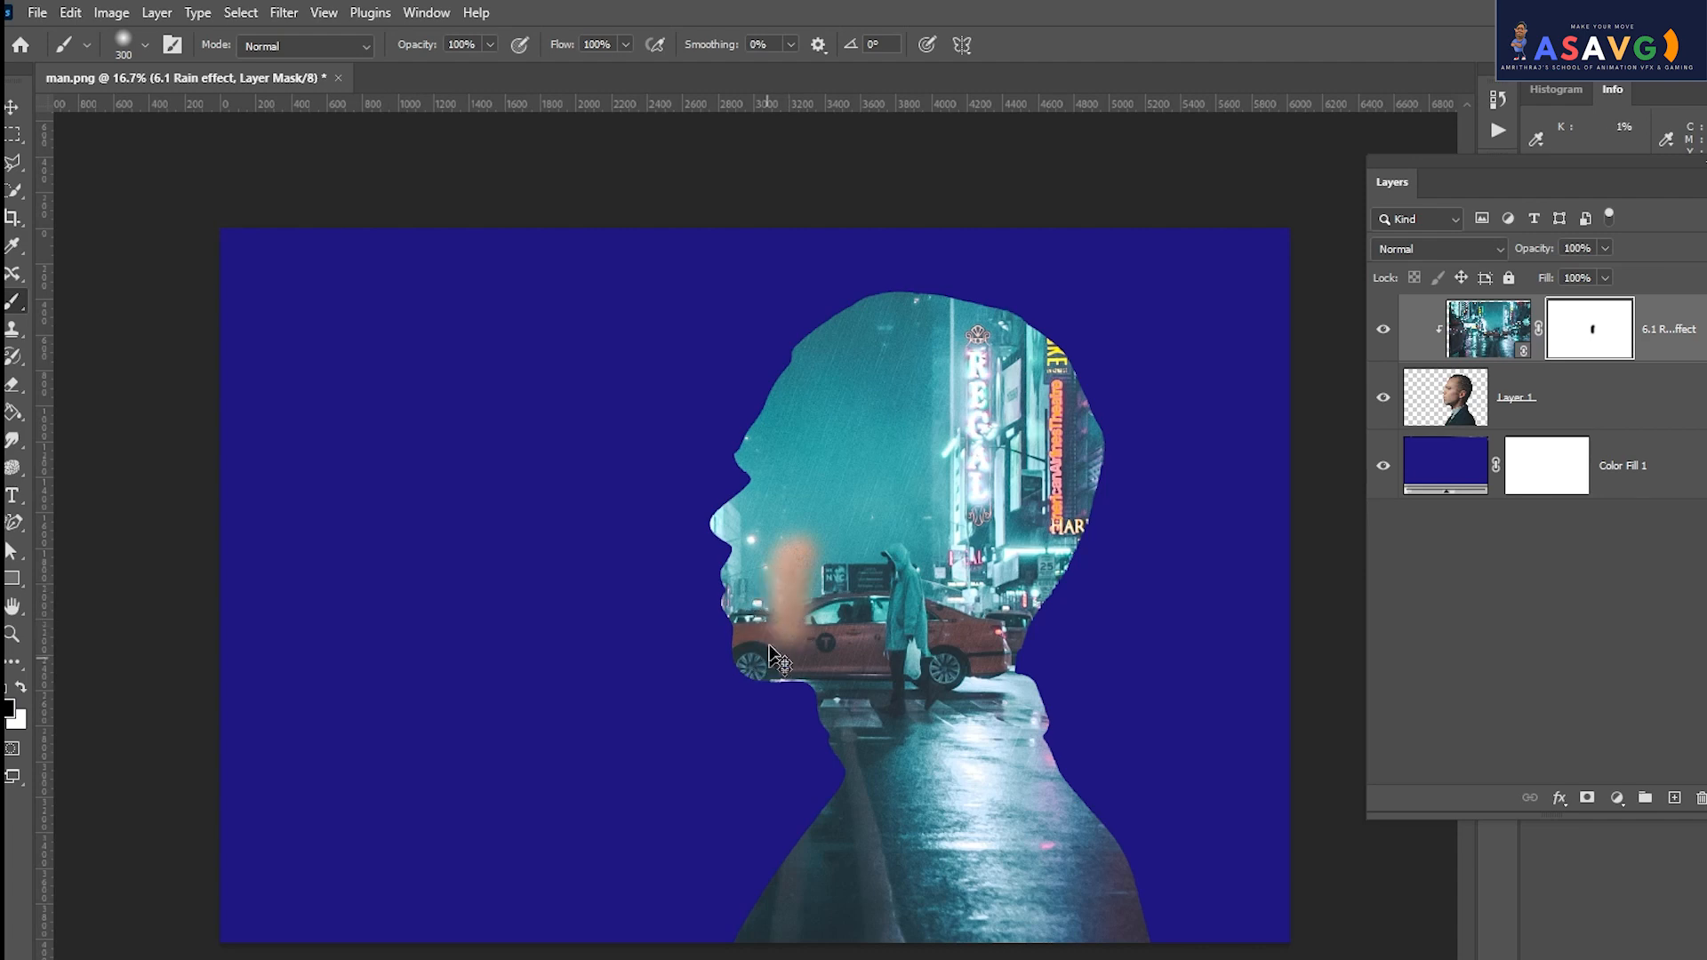
pyautogui.hotkey('ctrl', 'z')
pyautogui.moveTo(792, 464); pyautogui.dragTo(800, 480)
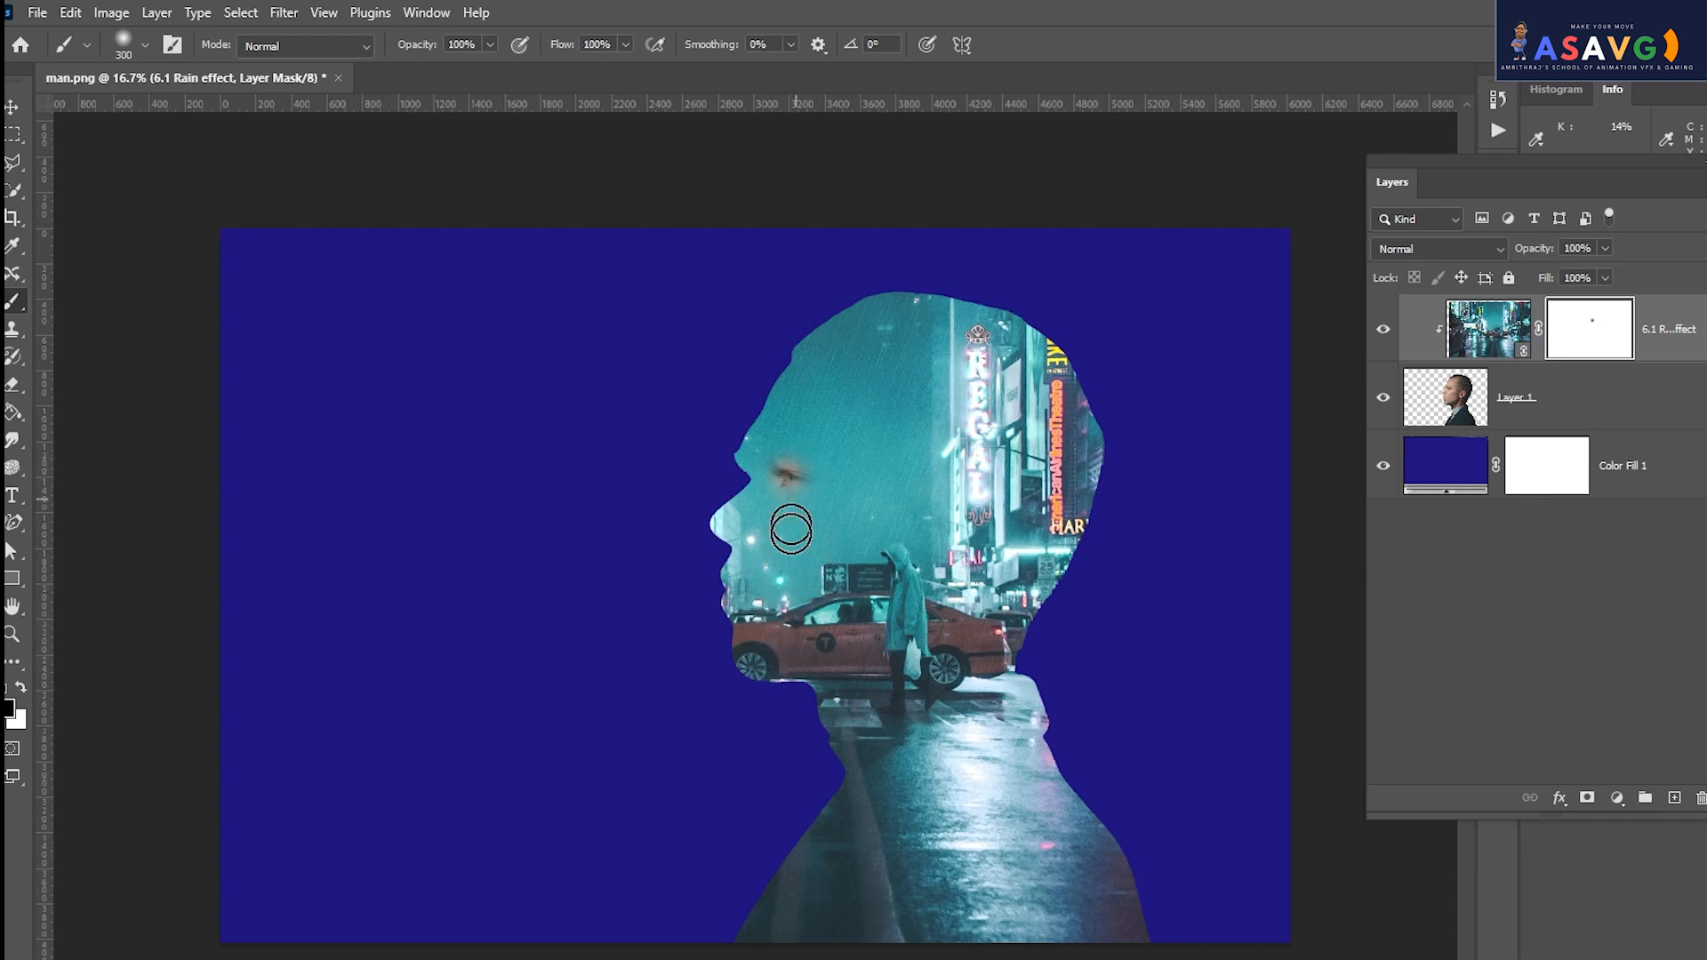
pyautogui.click(877, 415)
pyautogui.hotkey('ctrl', 'z')
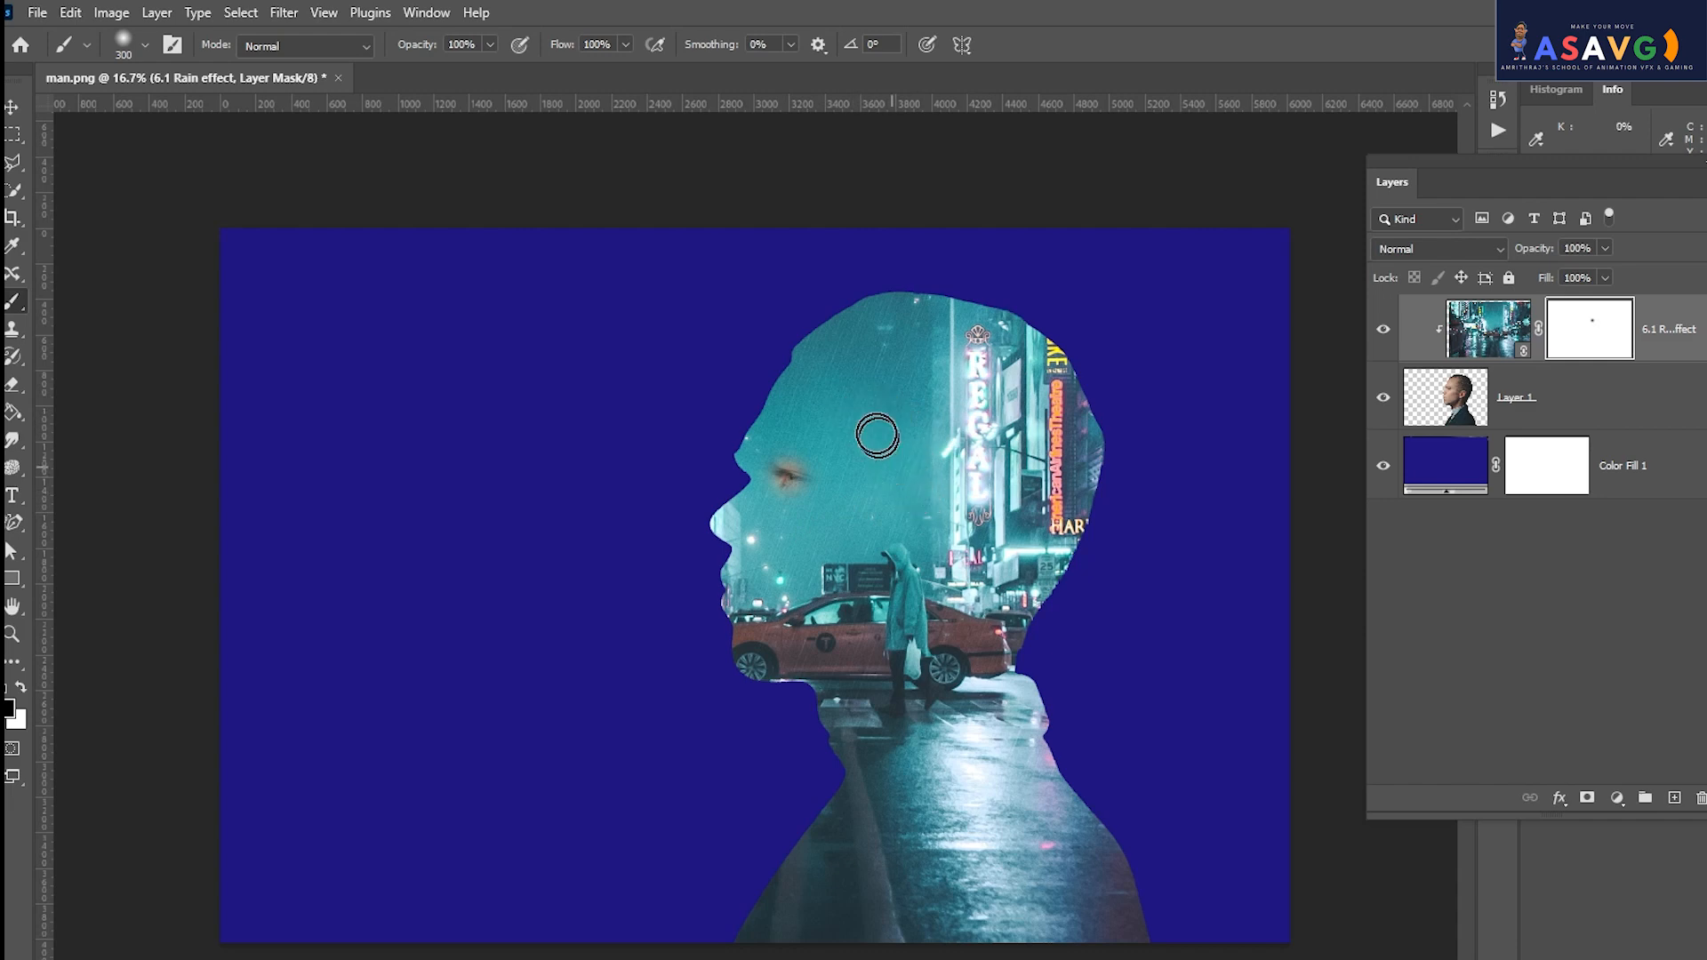
# Try revealing the man's hair, back outline and face profile with 300 px and 100 px black brushes on the mask, and undo those strokes.
pyautogui.moveTo(822, 356)
pyautogui.mouseDown()
pyautogui.moveTo(838, 321)
pyautogui.moveTo(948, 302)
pyautogui.moveTo(1033, 329)
pyautogui.moveTo(1072, 388)
pyautogui.moveTo(1088, 504)
pyautogui.moveTo(1031, 588)
pyautogui.moveTo(1019, 674)
pyautogui.moveTo(1142, 948)
pyautogui.mouseUp()
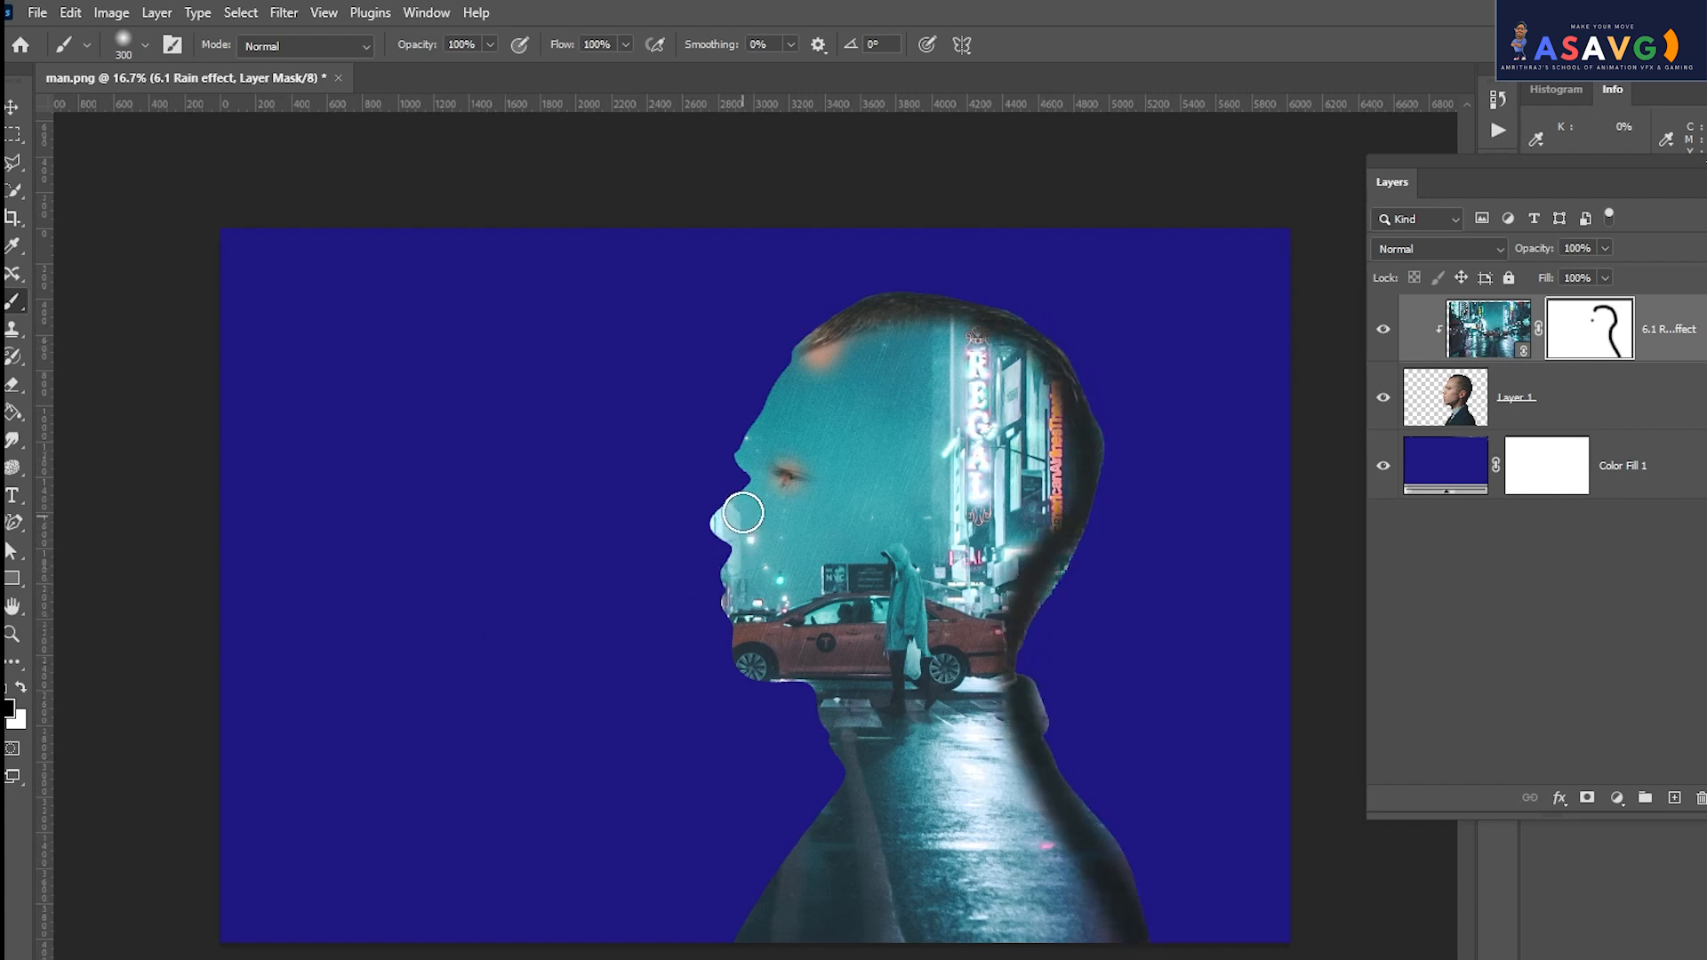
pyautogui.press('[')
pyautogui.press('[')
pyautogui.press('[')
pyautogui.press('[')
pyautogui.press('[')
pyautogui.press('[')
pyautogui.moveTo(792, 353)
pyautogui.mouseDown()
pyautogui.moveTo(738, 445)
pyautogui.moveTo(747, 495)
pyautogui.moveTo(714, 525)
pyautogui.moveTo(733, 553)
pyautogui.moveTo(725, 601)
pyautogui.moveTo(789, 702)
pyautogui.mouseUp()
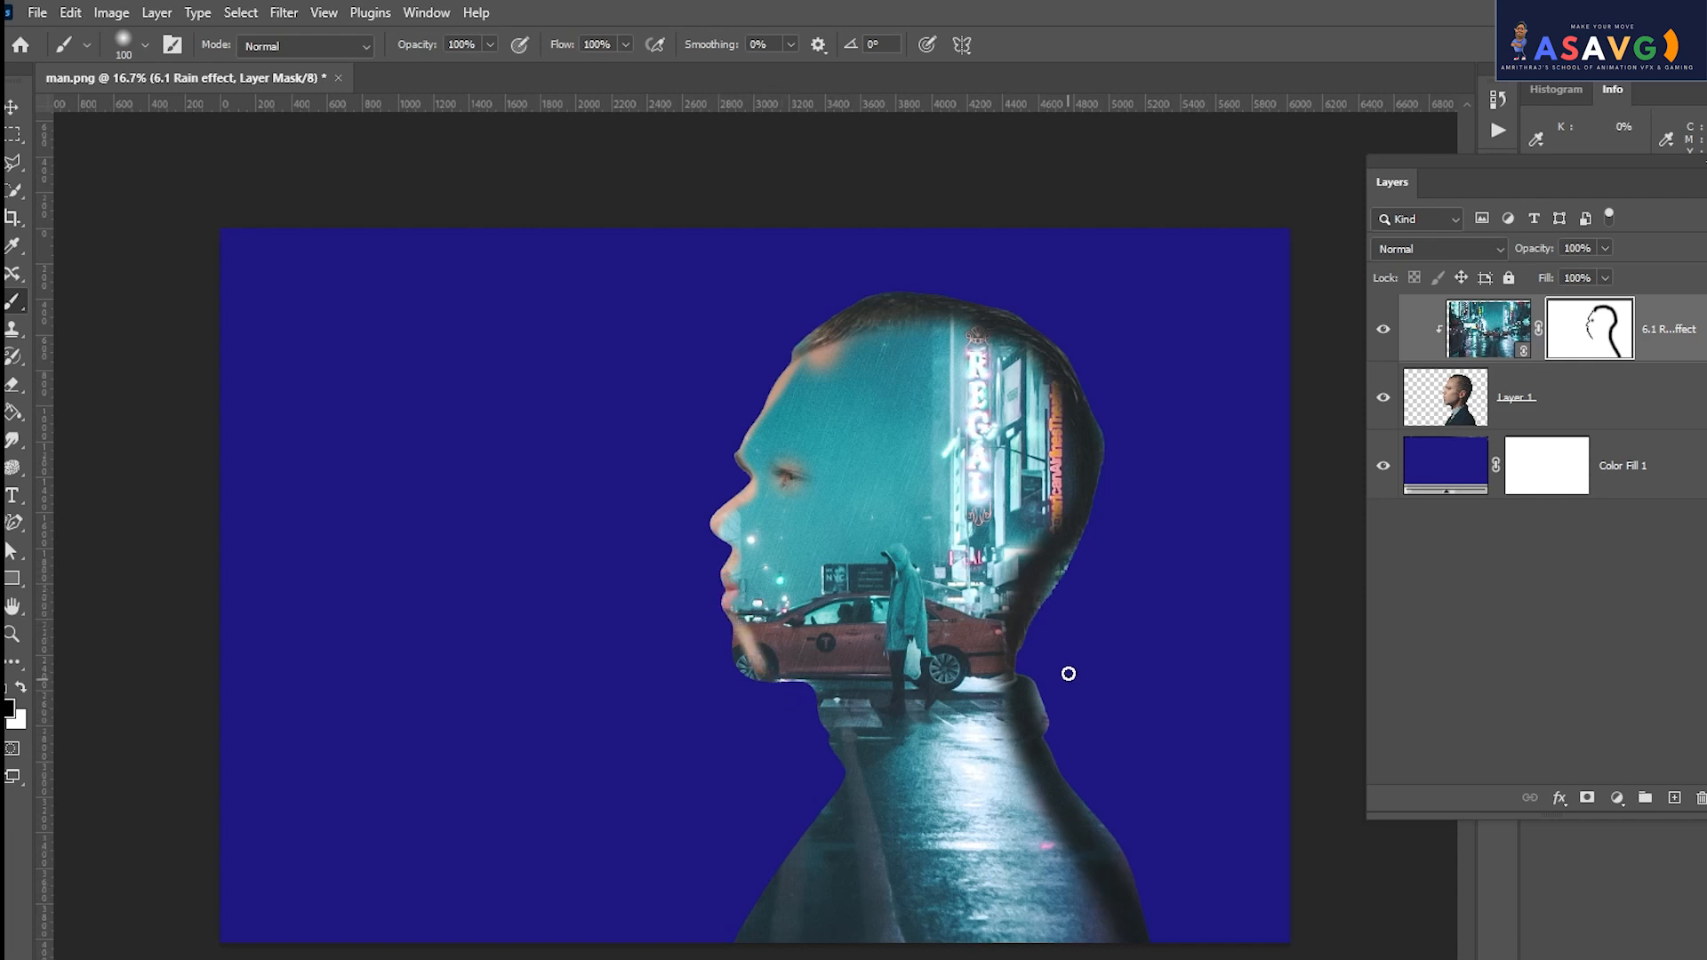
pyautogui.hotkey('ctrl', 'z')
pyautogui.hotkey('ctrl', 'z')
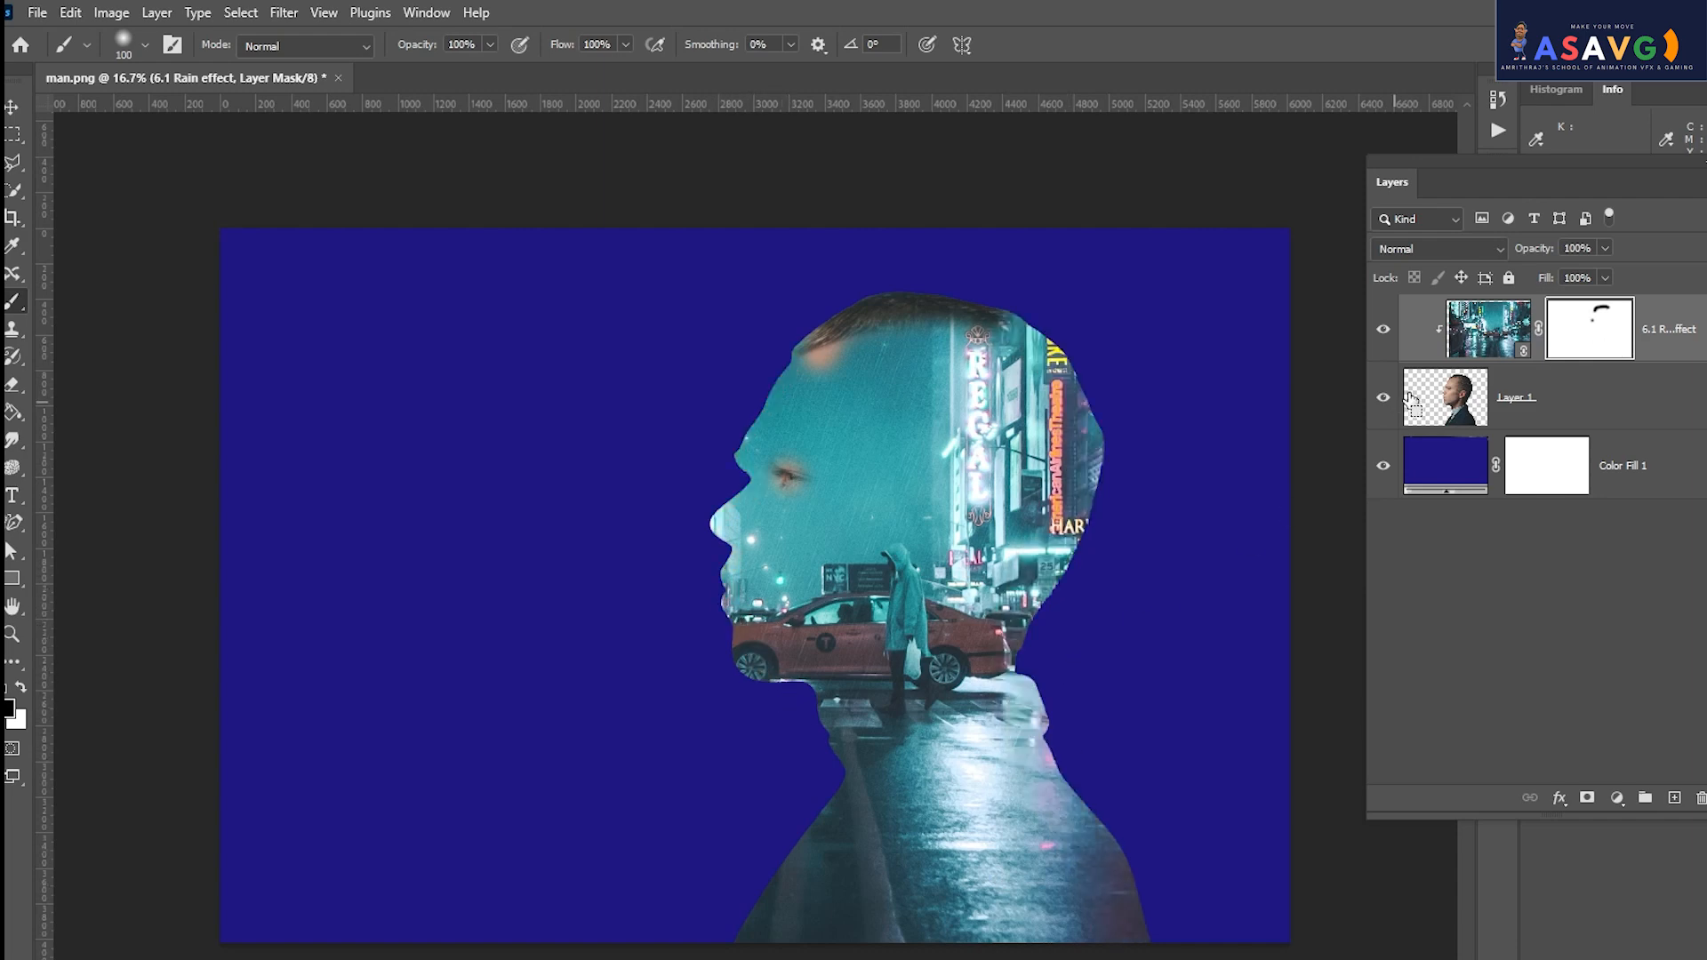
pyautogui.hotkey('ctrl', 'z')
# Set the clipped 6.1 Rain effect layer's opacity to 86% and make its image active instead of its mask.
pyautogui.click(1605, 249)
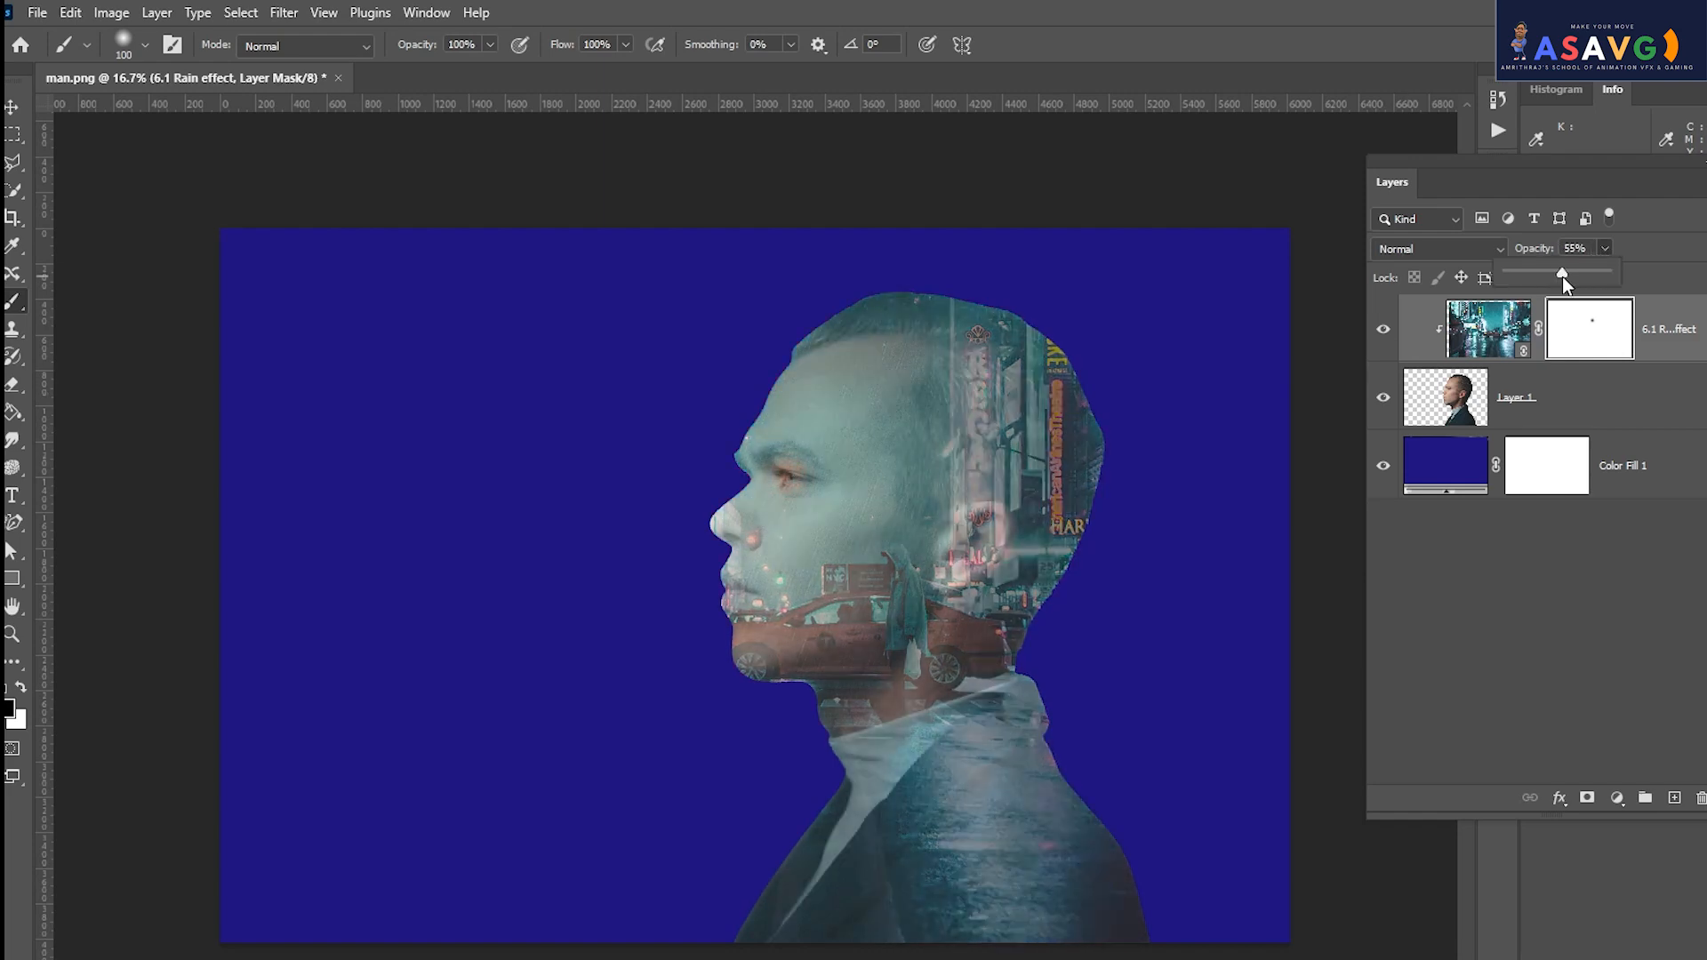
pyautogui.moveTo(1562, 275); pyautogui.dragTo(1591, 272)
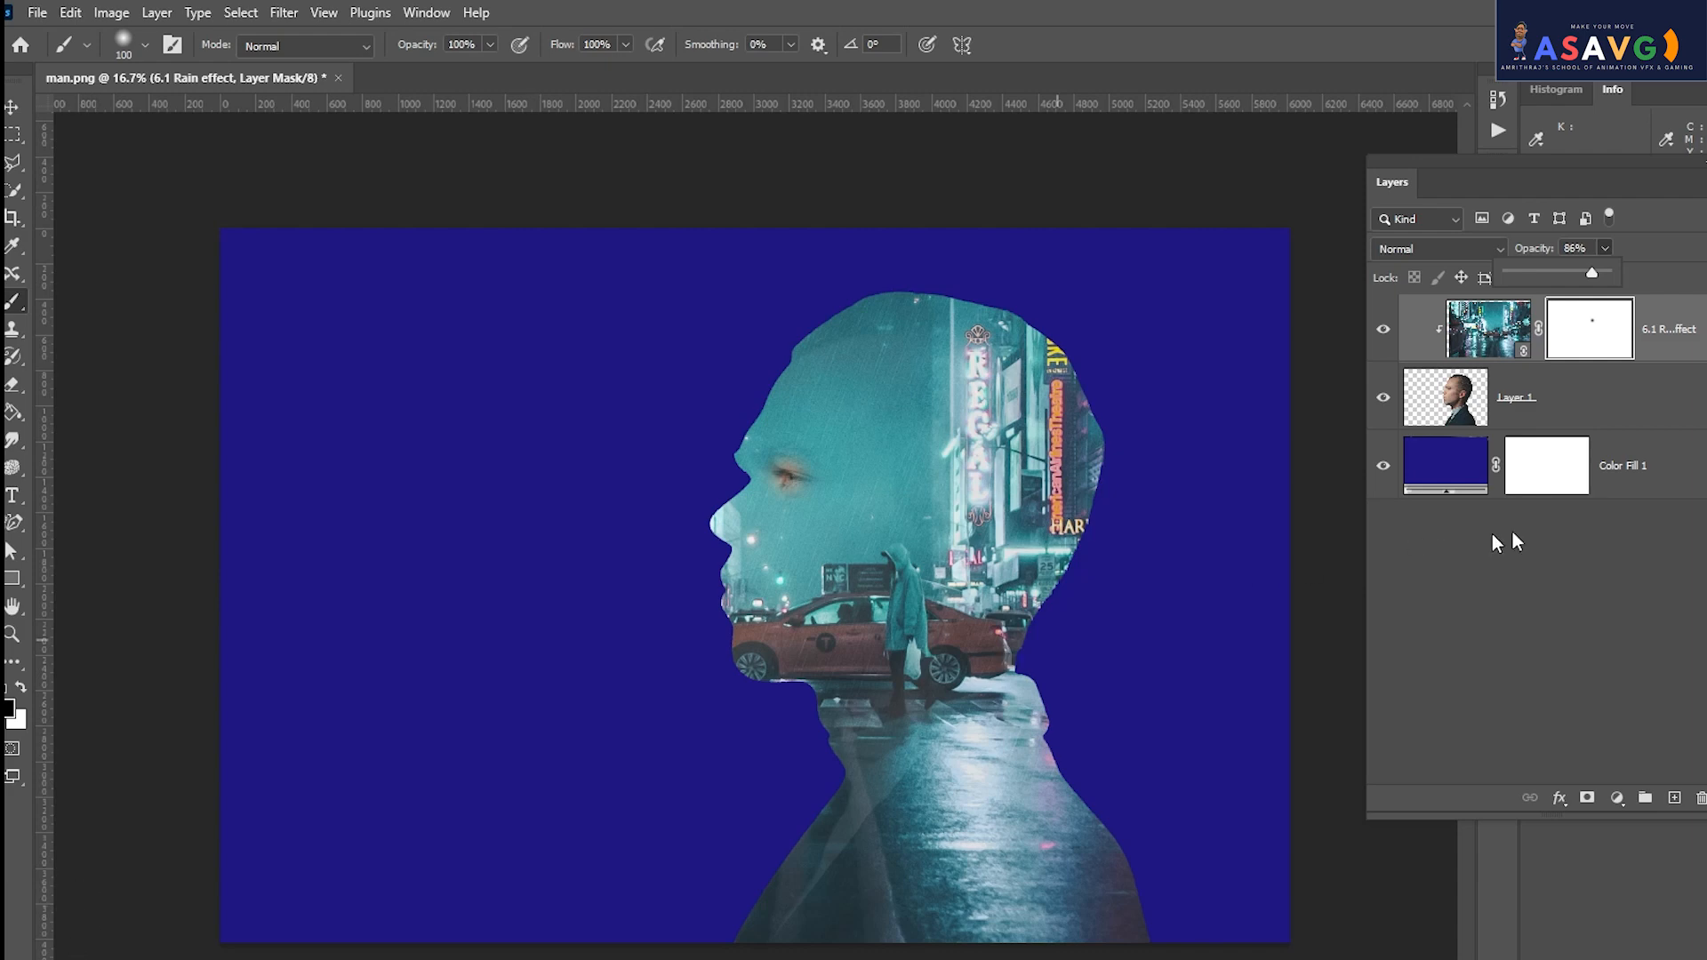
pyautogui.click(1475, 342)
pyautogui.click(1475, 339)
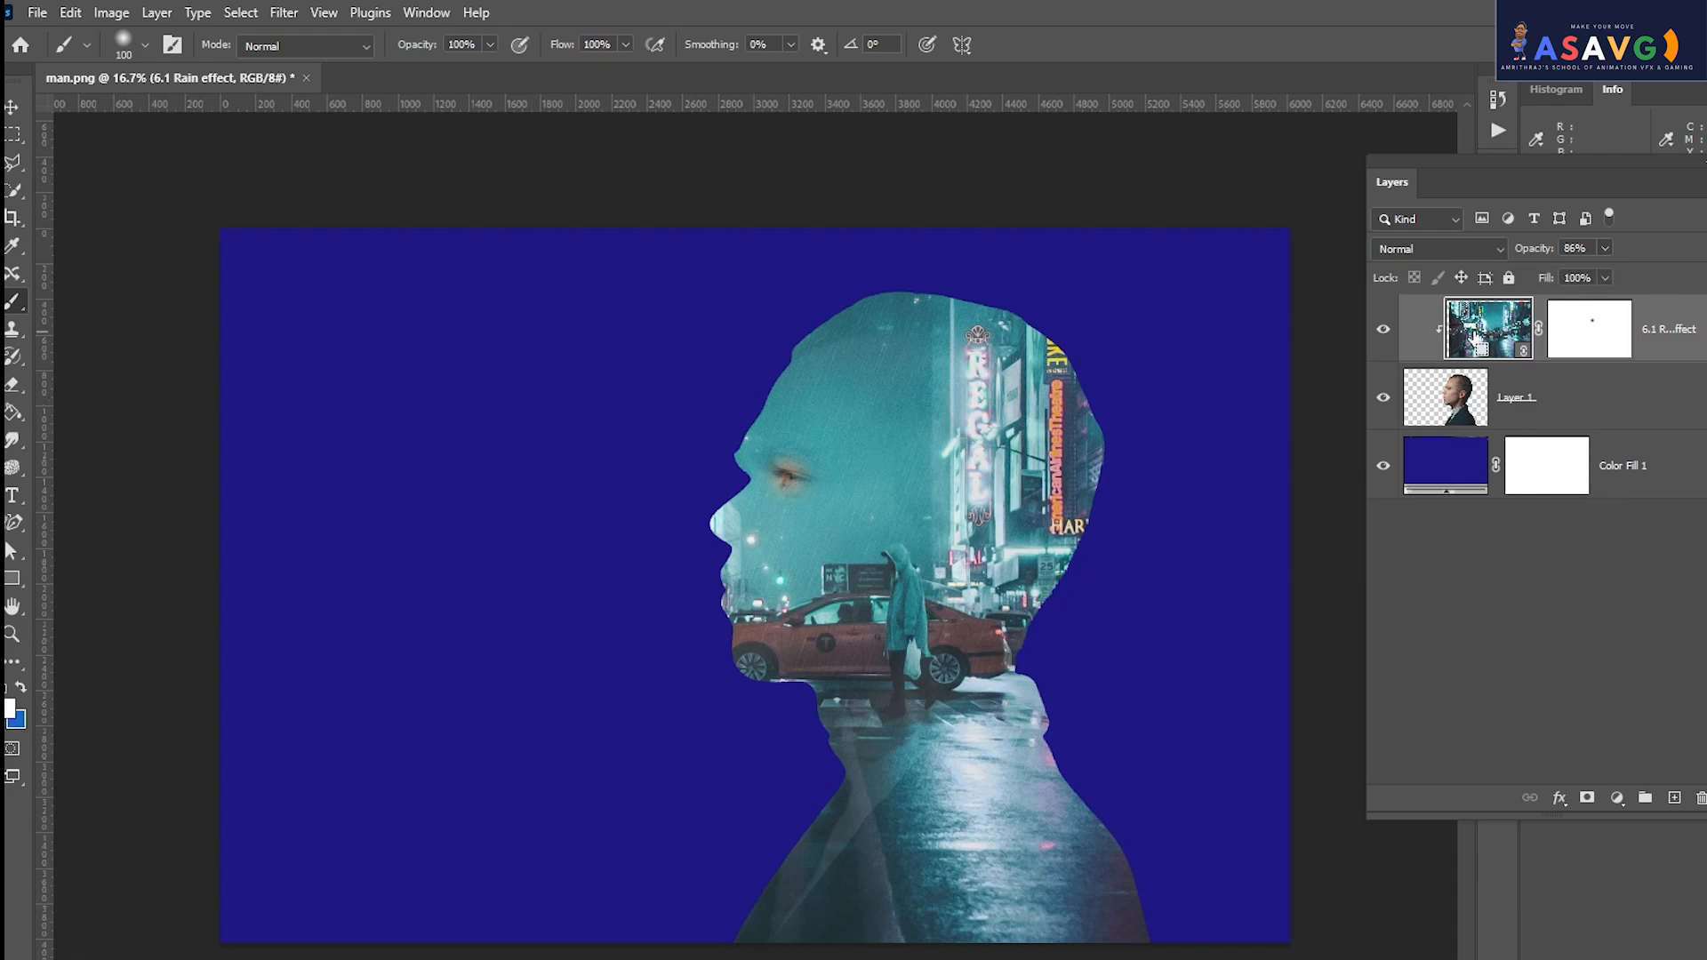
pyautogui.hotkey('ctrl', 'j')
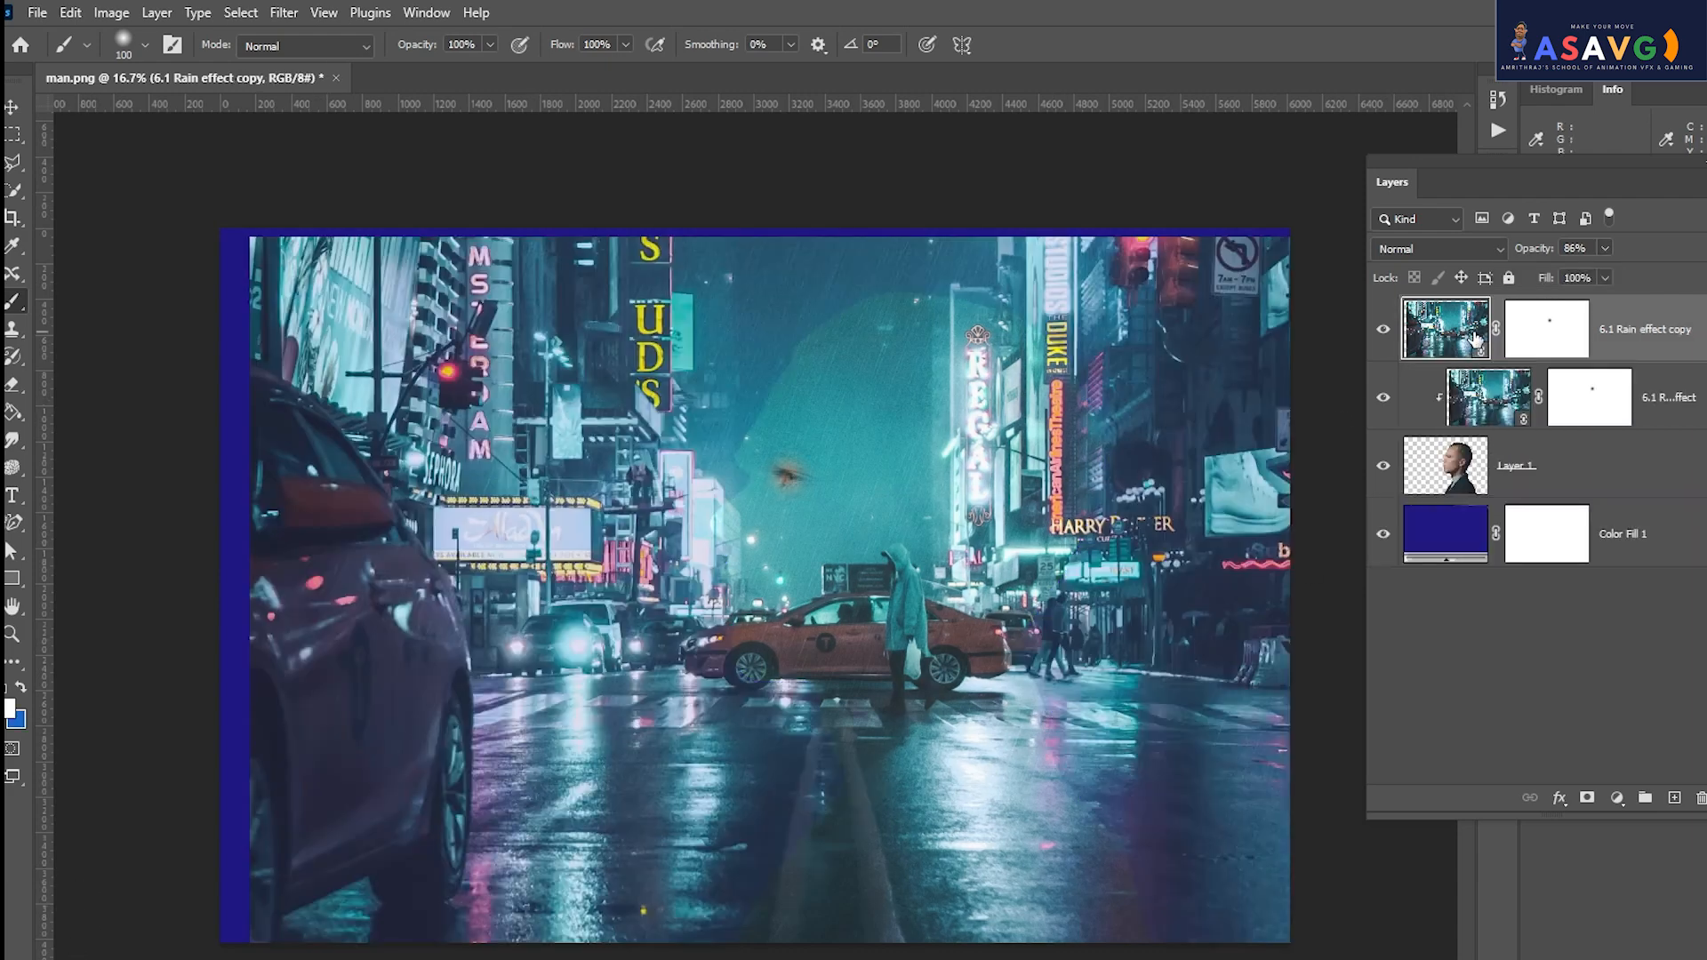
pyautogui.click(1578, 329)
pyautogui.hotkey('ctrl', 'z')
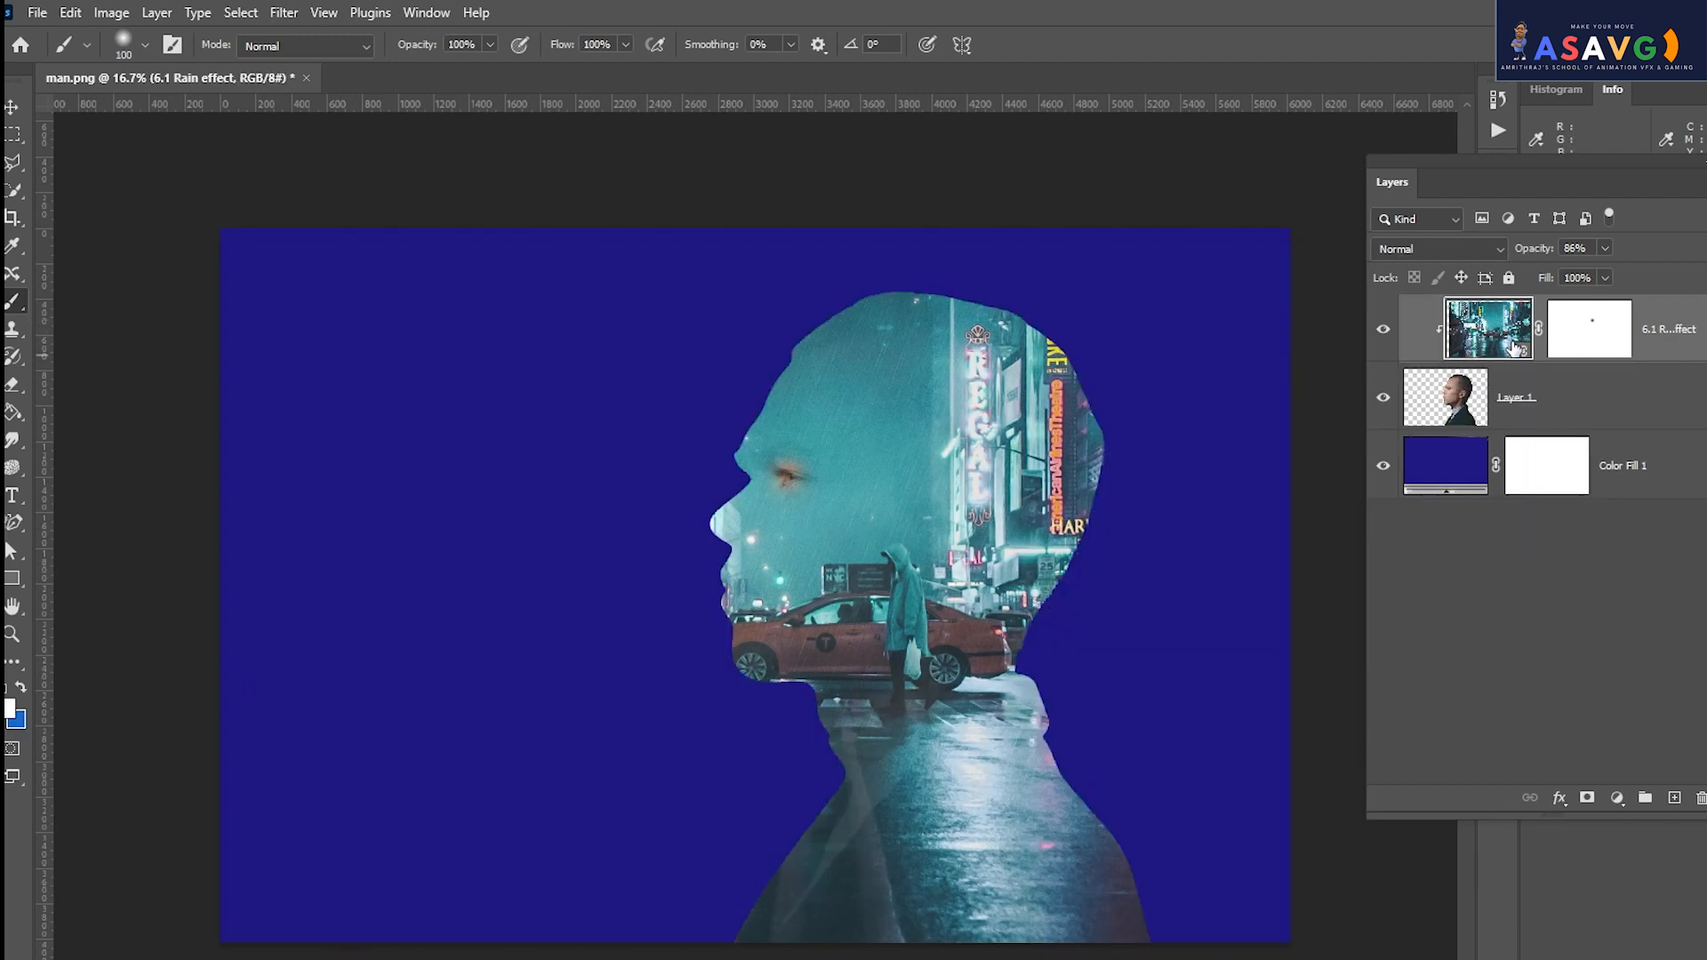
# Duplicate the 6.1 Rain effect layer and delete the layer mask from the copy.
pyautogui.click(1576, 346)
pyautogui.click(1488, 347)
pyautogui.hotkey('ctrl', 'j')
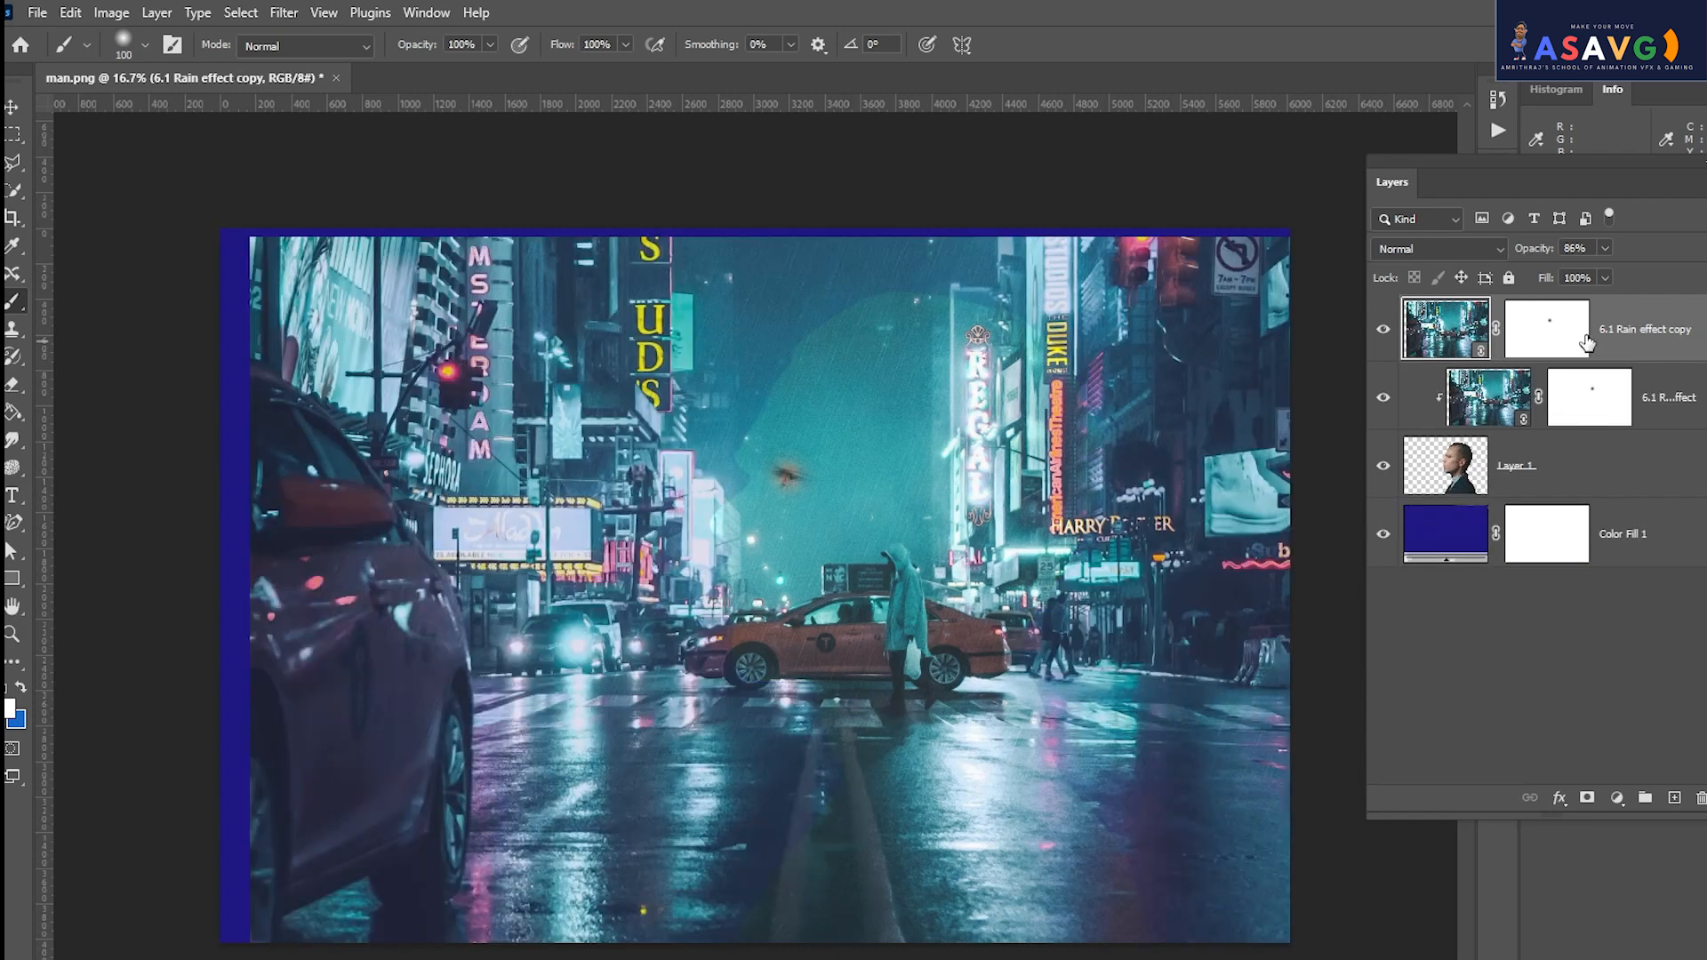
pyautogui.click(1556, 334)
pyautogui.press('Delete')
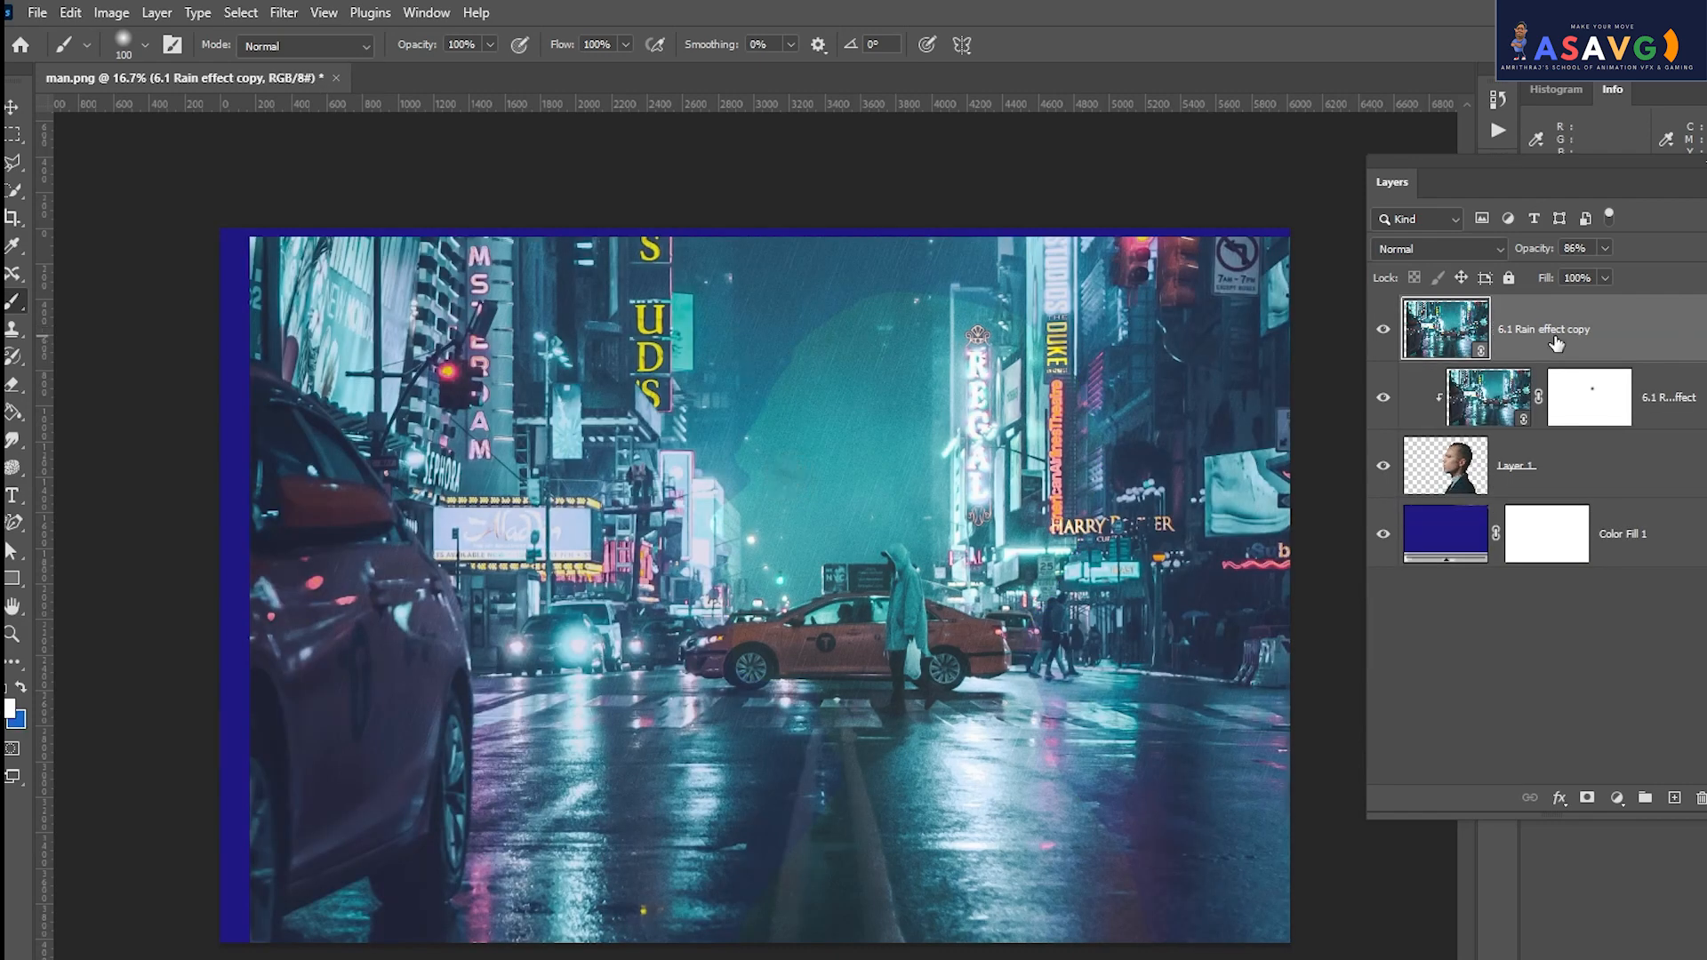
# Try painting on a new blank layer mask on the 6.1 Rain effect copy, enlarge the brush to 700 px, and undo the strokes and mask.
pyautogui.click(1587, 798)
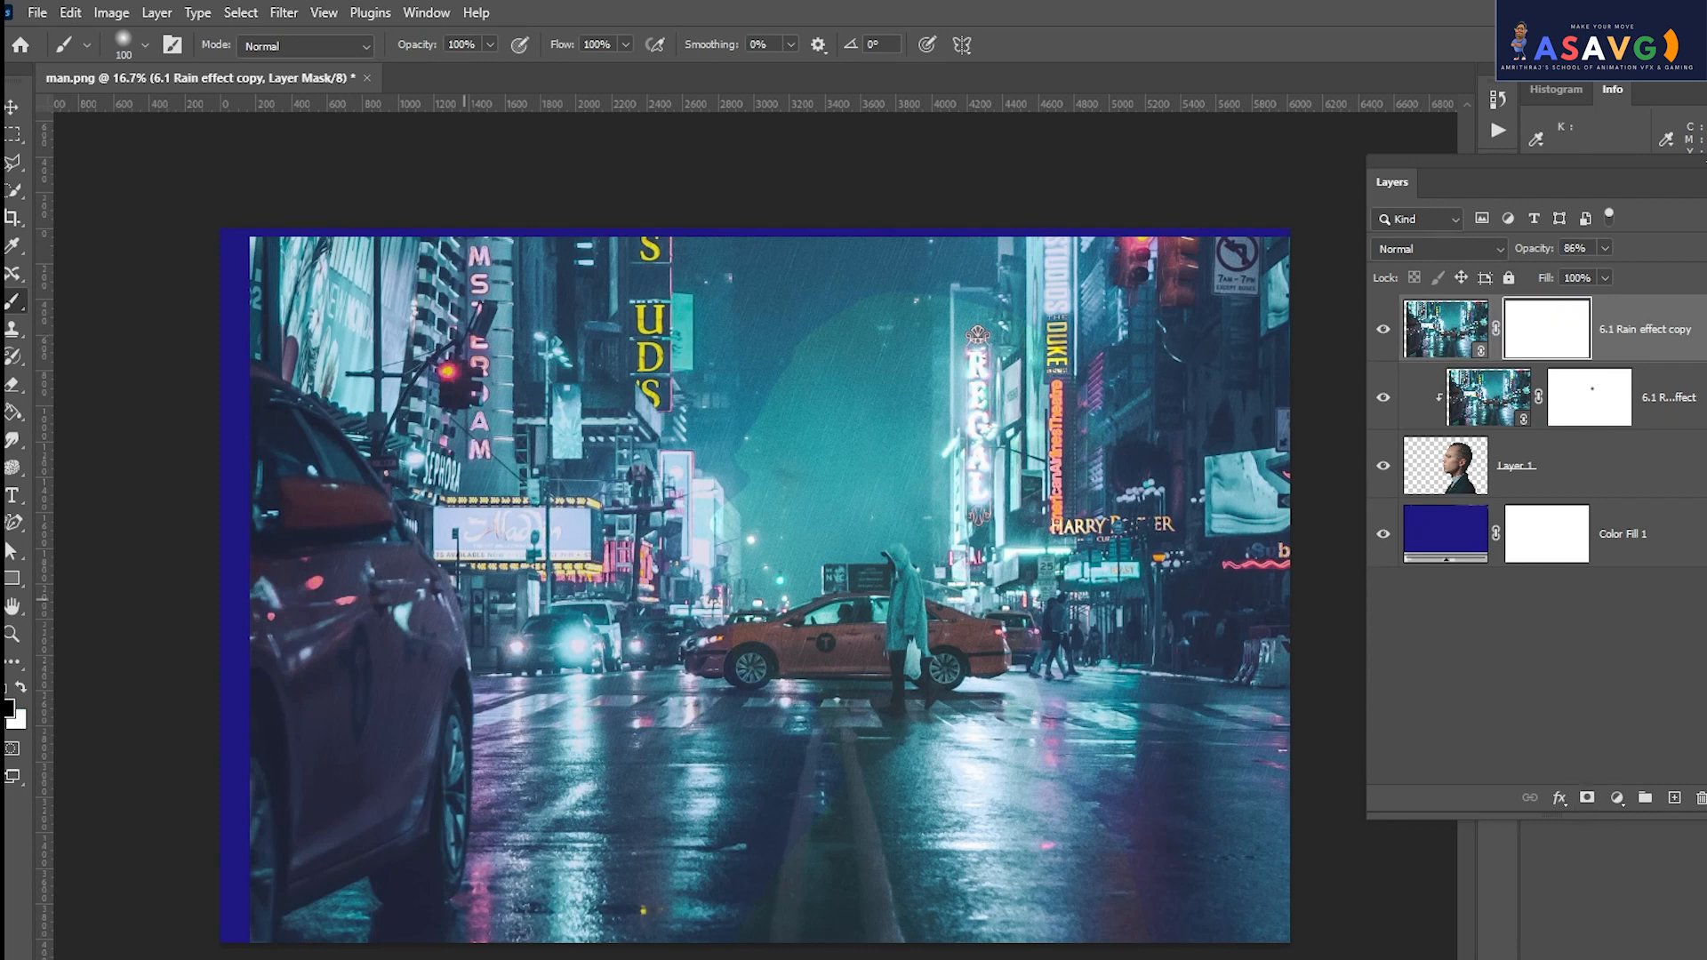
pyautogui.rightClick(23, 307)
pyautogui.click(55, 299)
pyautogui.moveTo(556, 388)
pyautogui.mouseDown()
pyautogui.moveTo(382, 658)
pyautogui.moveTo(405, 589)
pyautogui.mouseUp()
pyautogui.hotkey('ctrl', 'z')
pyautogui.press(']')
pyautogui.press(']')
pyautogui.press(']')
pyautogui.press(']')
pyautogui.press(']')
pyautogui.press(']')
pyautogui.press(']')
pyautogui.press(']')
pyautogui.press('x')
pyautogui.hotkey('ctrl', 'z')
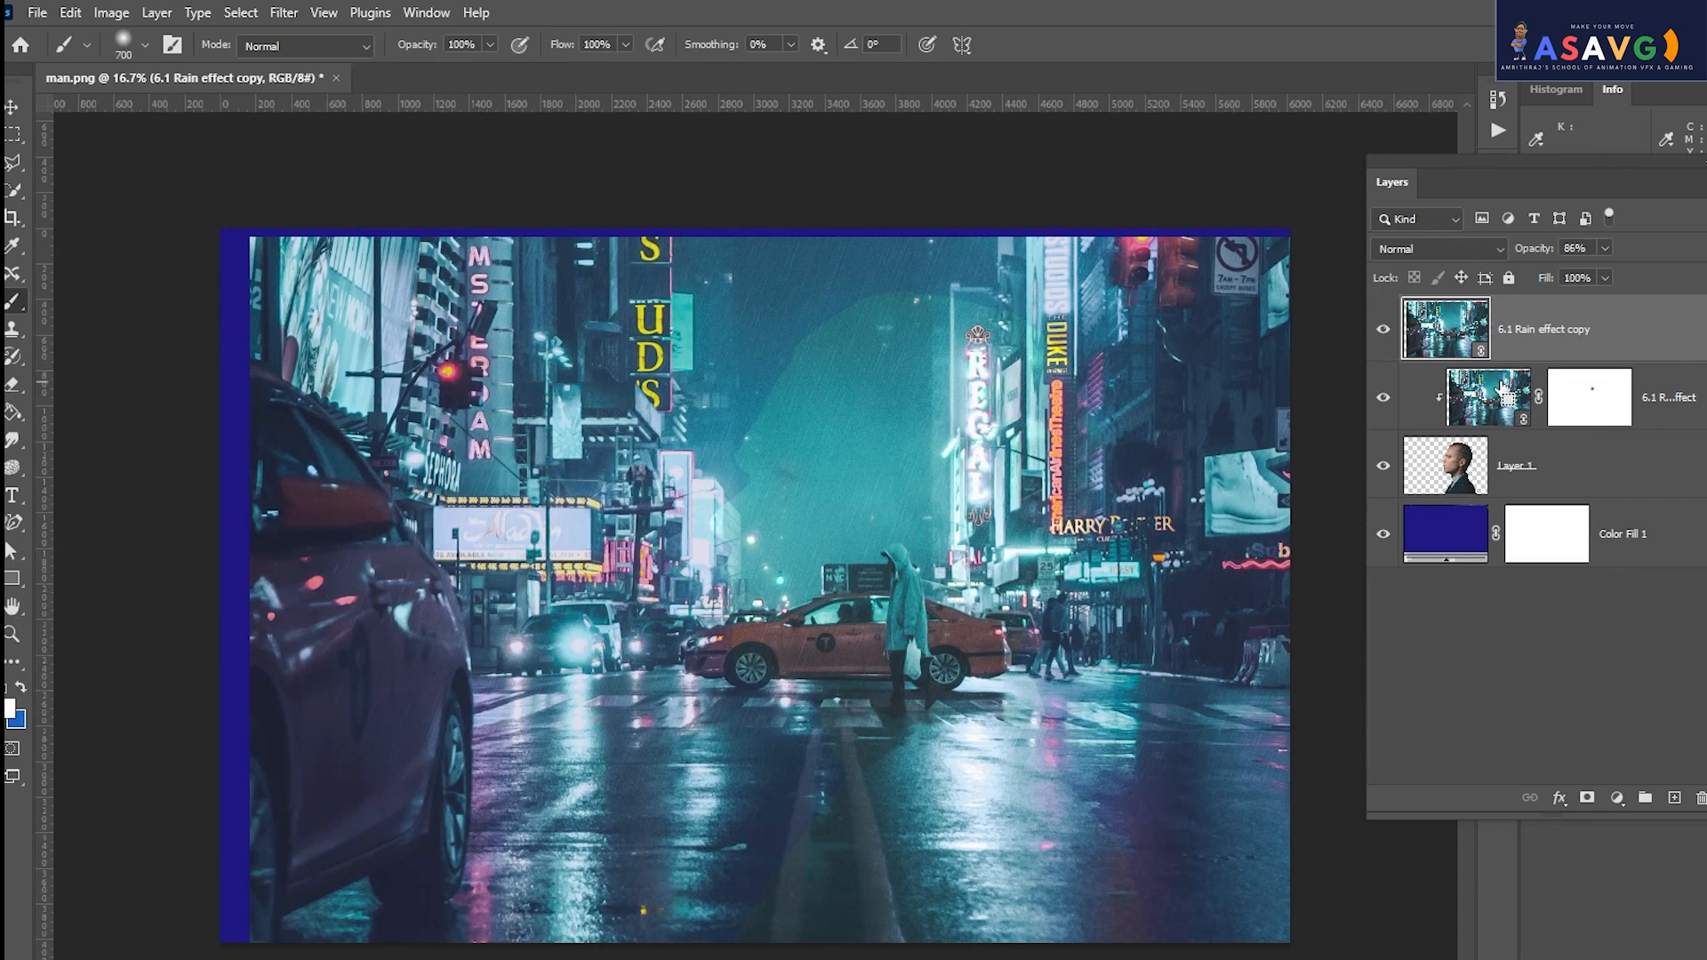
# Load Layer 1's silhouette as a selection and use it to mask the 6.1 Rain effect copy layer.
pyautogui.moveTo(1462, 479); pyautogui.dragTo(1480, 467)
pyautogui.keyDown('ctrl'); pyautogui.click(1480, 467); pyautogui.keyUp('ctrl')
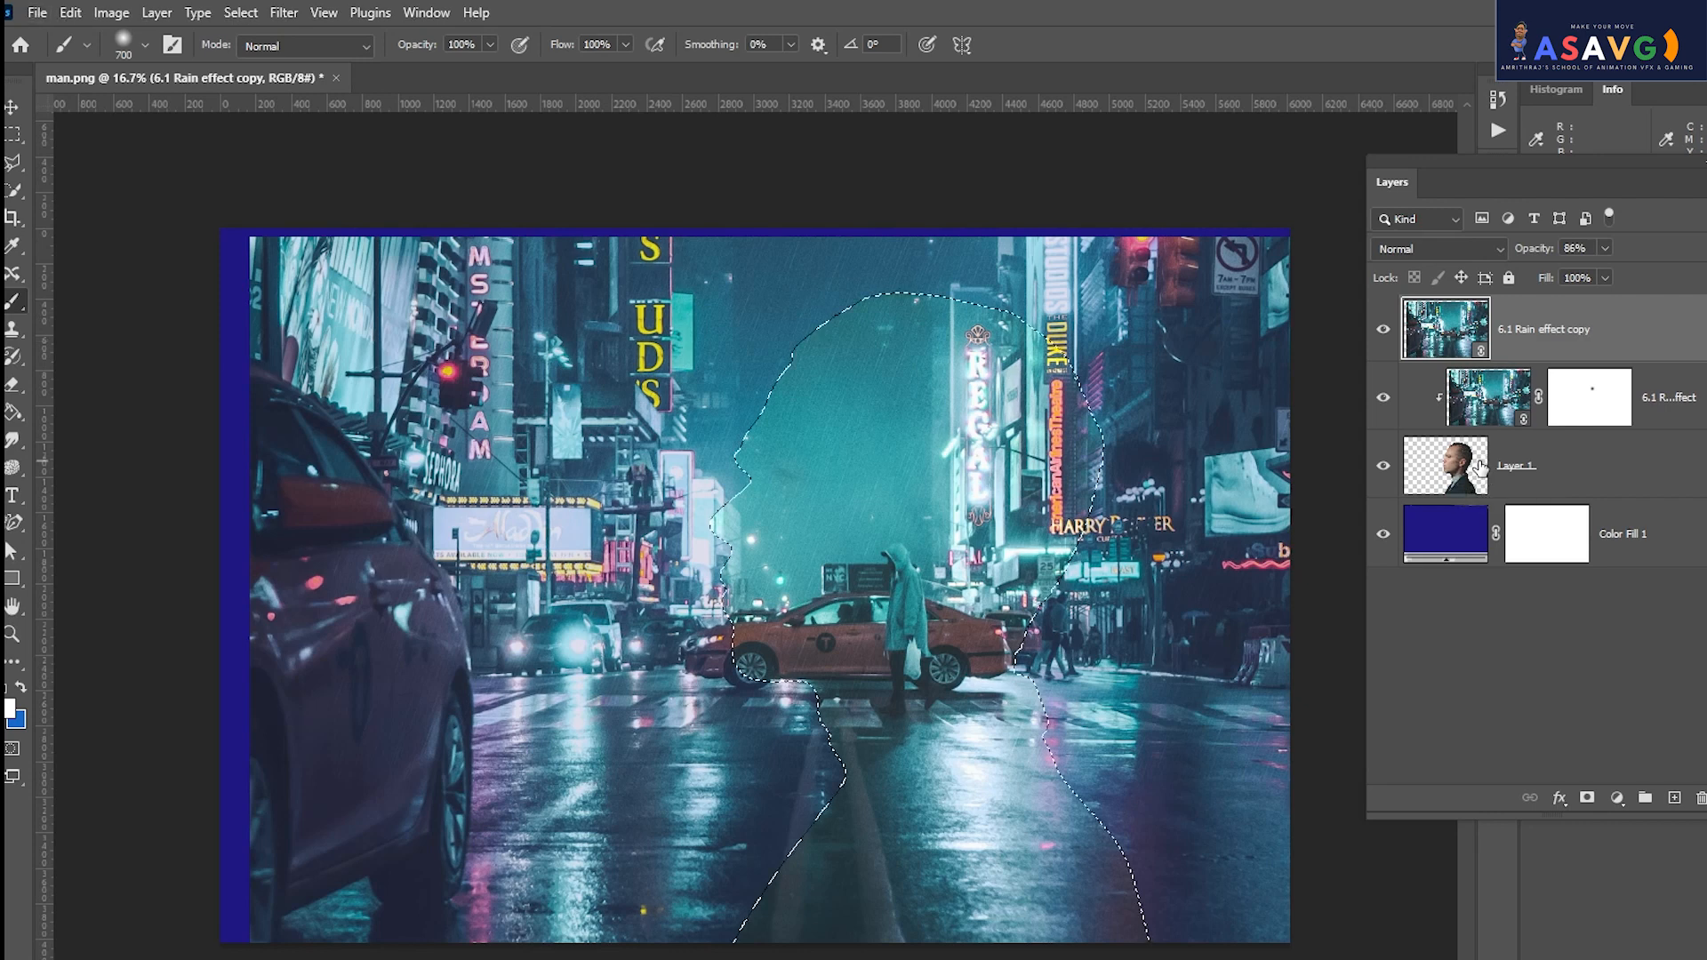
pyautogui.click(1588, 798)
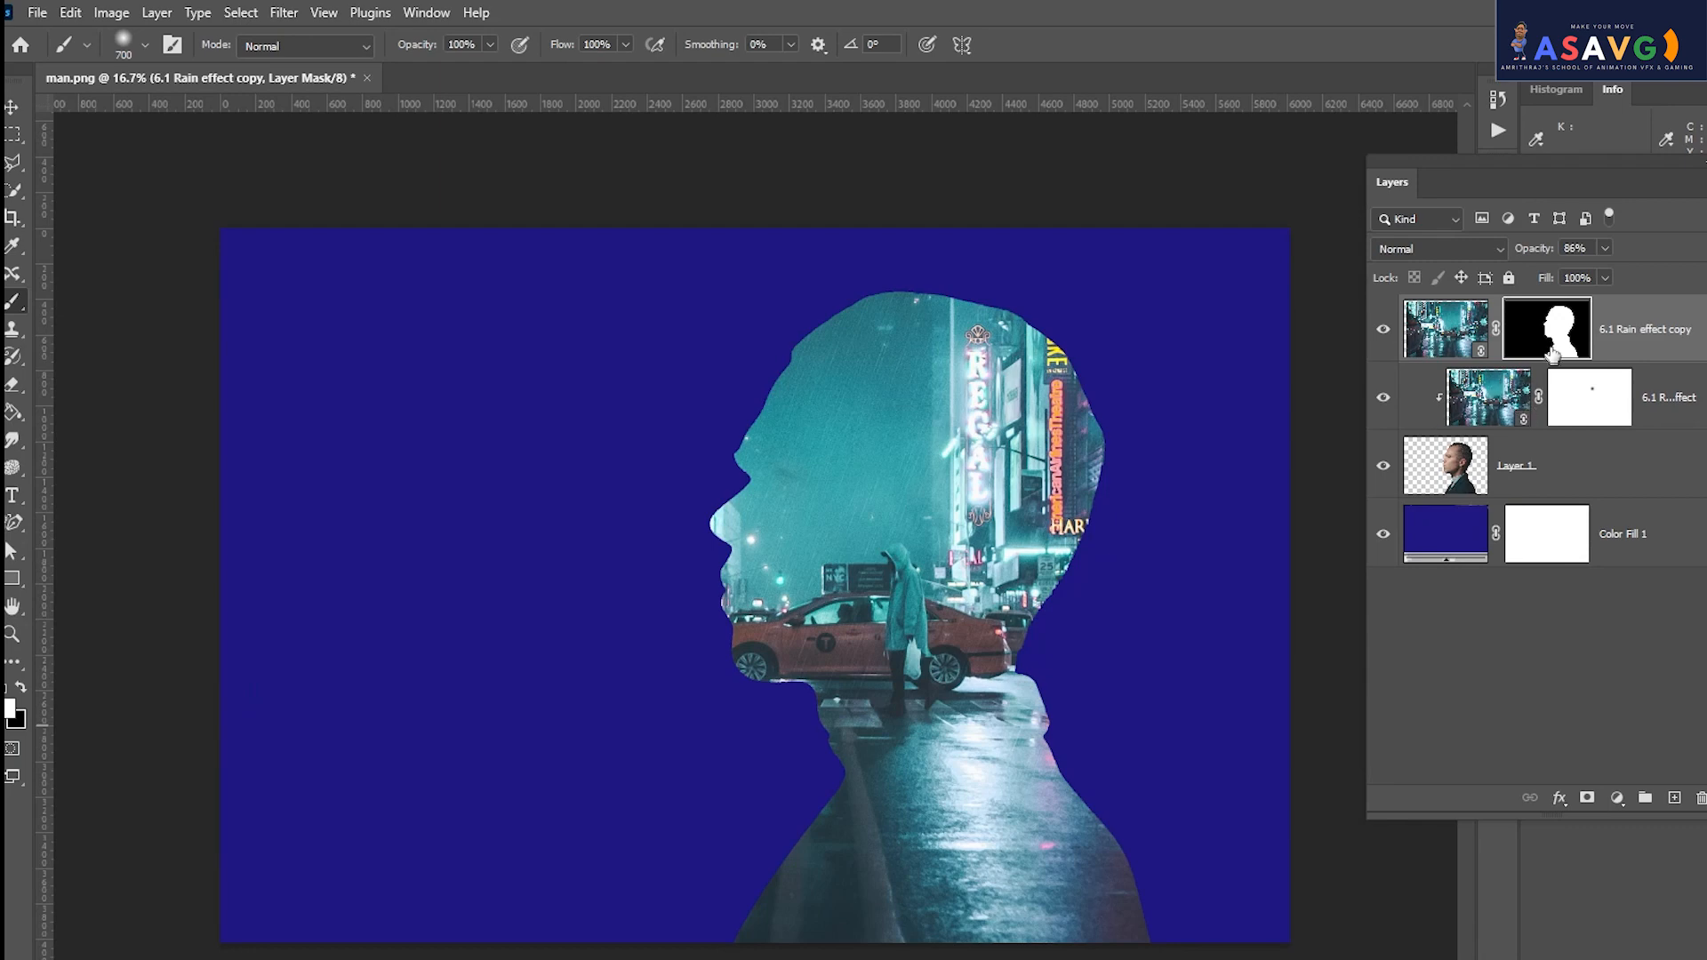
# Paint white with the soft 700 px brush on the copy's mask to reveal the street and cars in front of the man's face and chest.
pyautogui.moveTo(675, 525)
pyautogui.mouseDown()
pyautogui.moveTo(706, 549)
pyautogui.moveTo(684, 693)
pyautogui.moveTo(676, 635)
pyautogui.moveTo(694, 724)
pyautogui.moveTo(751, 784)
pyautogui.moveTo(724, 734)
pyautogui.moveTo(762, 706)
pyautogui.moveTo(789, 731)
pyautogui.moveTo(788, 789)
pyautogui.moveTo(691, 849)
pyautogui.moveTo(721, 931)
pyautogui.mouseUp()
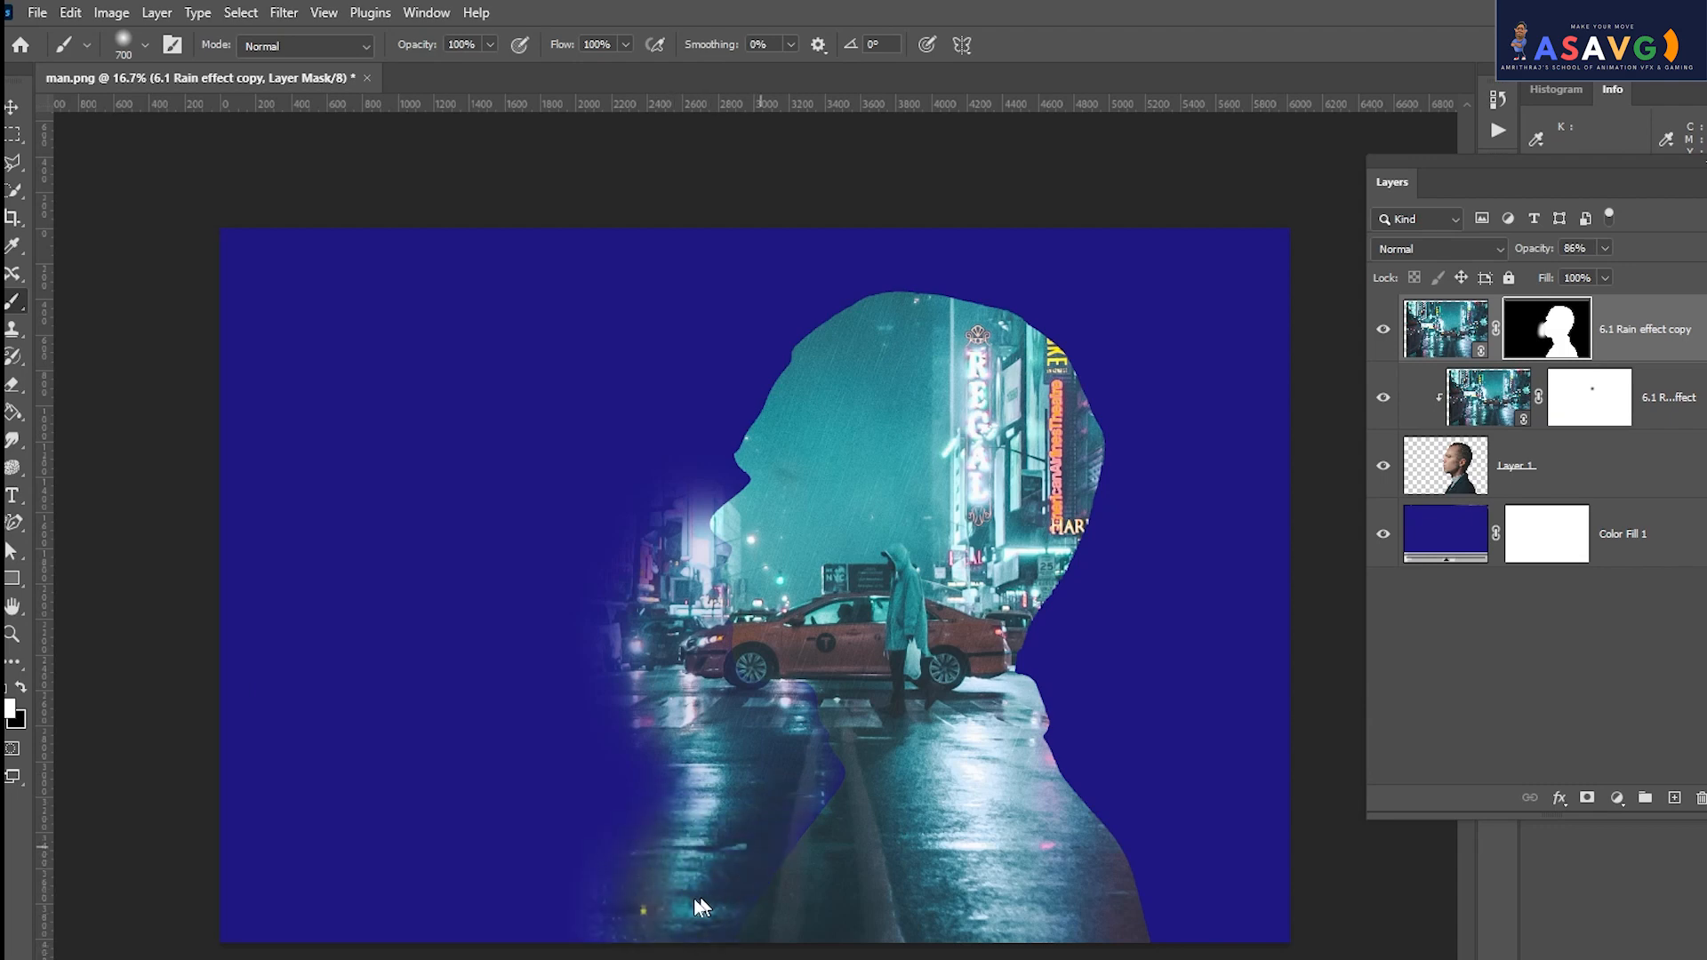
pyautogui.moveTo(699, 834)
pyautogui.mouseDown()
pyautogui.moveTo(600, 859)
pyautogui.moveTo(656, 795)
pyautogui.moveTo(552, 877)
pyautogui.moveTo(657, 787)
pyautogui.moveTo(446, 925)
pyautogui.moveTo(144, 925)
pyautogui.mouseUp()
pyautogui.moveTo(361, 913)
pyautogui.mouseDown()
pyautogui.moveTo(585, 859)
pyautogui.moveTo(654, 790)
pyautogui.moveTo(589, 765)
pyautogui.moveTo(371, 813)
pyautogui.moveTo(283, 766)
pyautogui.moveTo(446, 743)
pyautogui.moveTo(630, 672)
pyautogui.moveTo(650, 628)
pyautogui.moveTo(361, 765)
pyautogui.mouseUp()
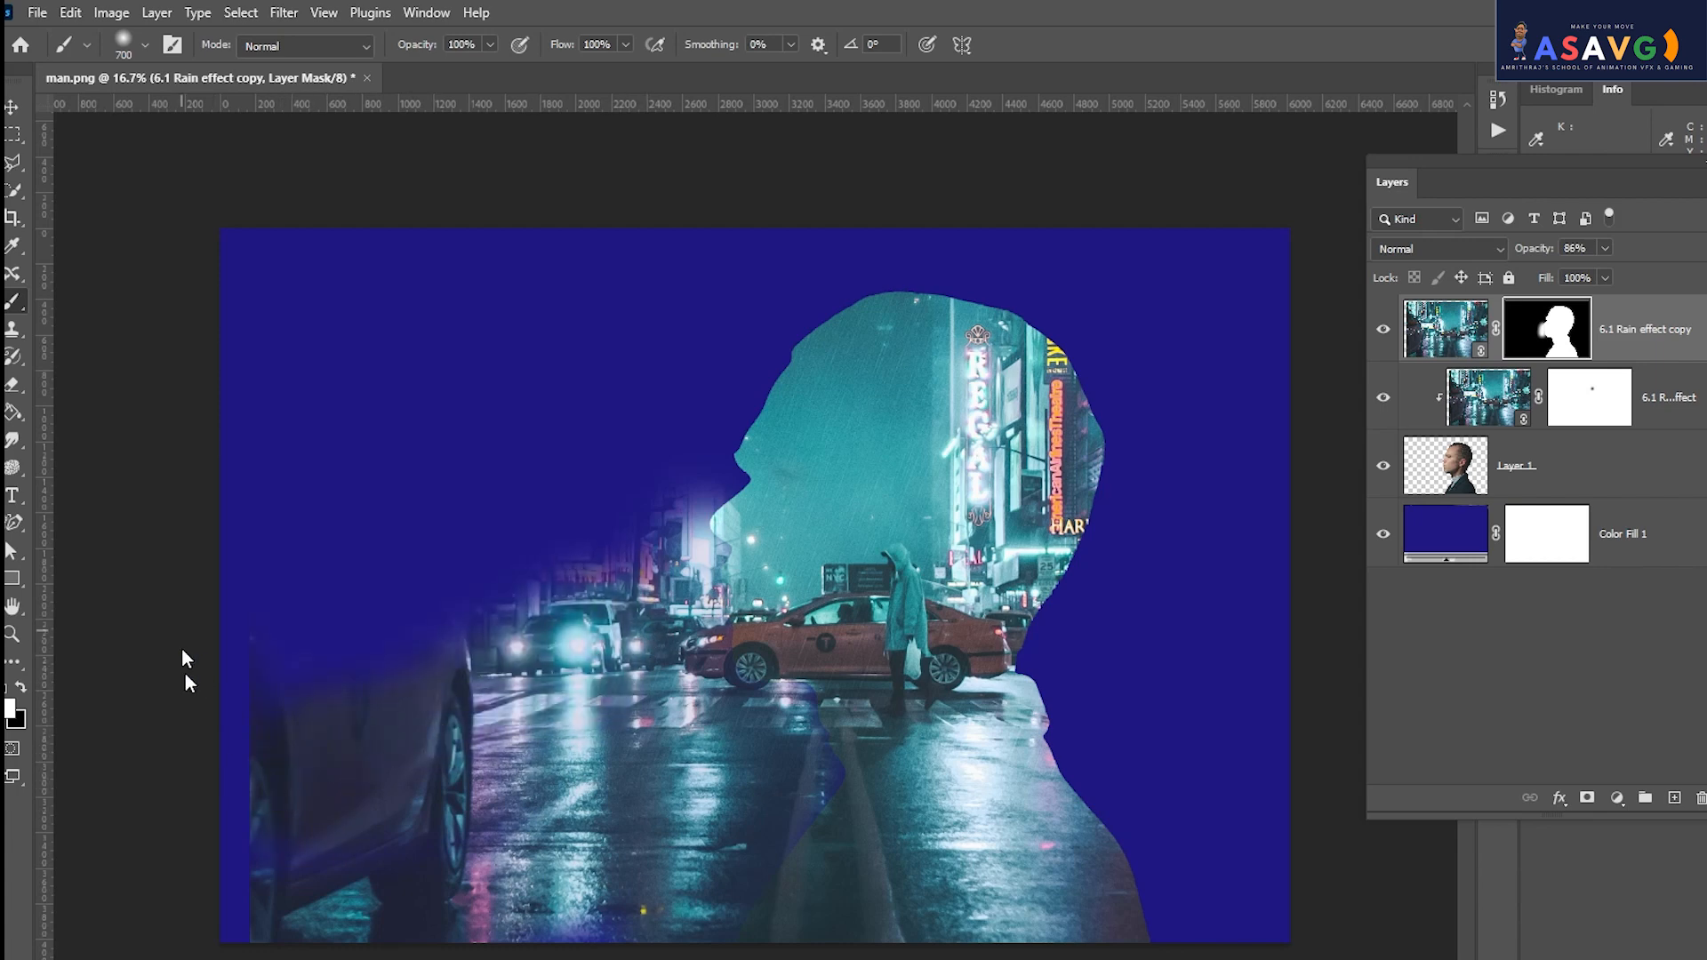
# Try painting white on the 6.1 Rain effect copy's mask to extend the street and cars farther from the man's face, and undo the strokes.
pyautogui.moveTo(311, 867)
pyautogui.mouseDown()
pyautogui.moveTo(334, 671)
pyautogui.moveTo(525, 575)
pyautogui.moveTo(660, 581)
pyautogui.moveTo(710, 653)
pyautogui.moveTo(588, 691)
pyautogui.moveTo(353, 607)
pyautogui.moveTo(304, 662)
pyautogui.moveTo(407, 493)
pyautogui.moveTo(620, 571)
pyautogui.moveTo(545, 525)
pyautogui.moveTo(597, 478)
pyautogui.moveTo(650, 557)
pyautogui.moveTo(655, 494)
pyautogui.moveTo(770, 532)
pyautogui.moveTo(747, 501)
pyautogui.mouseUp()
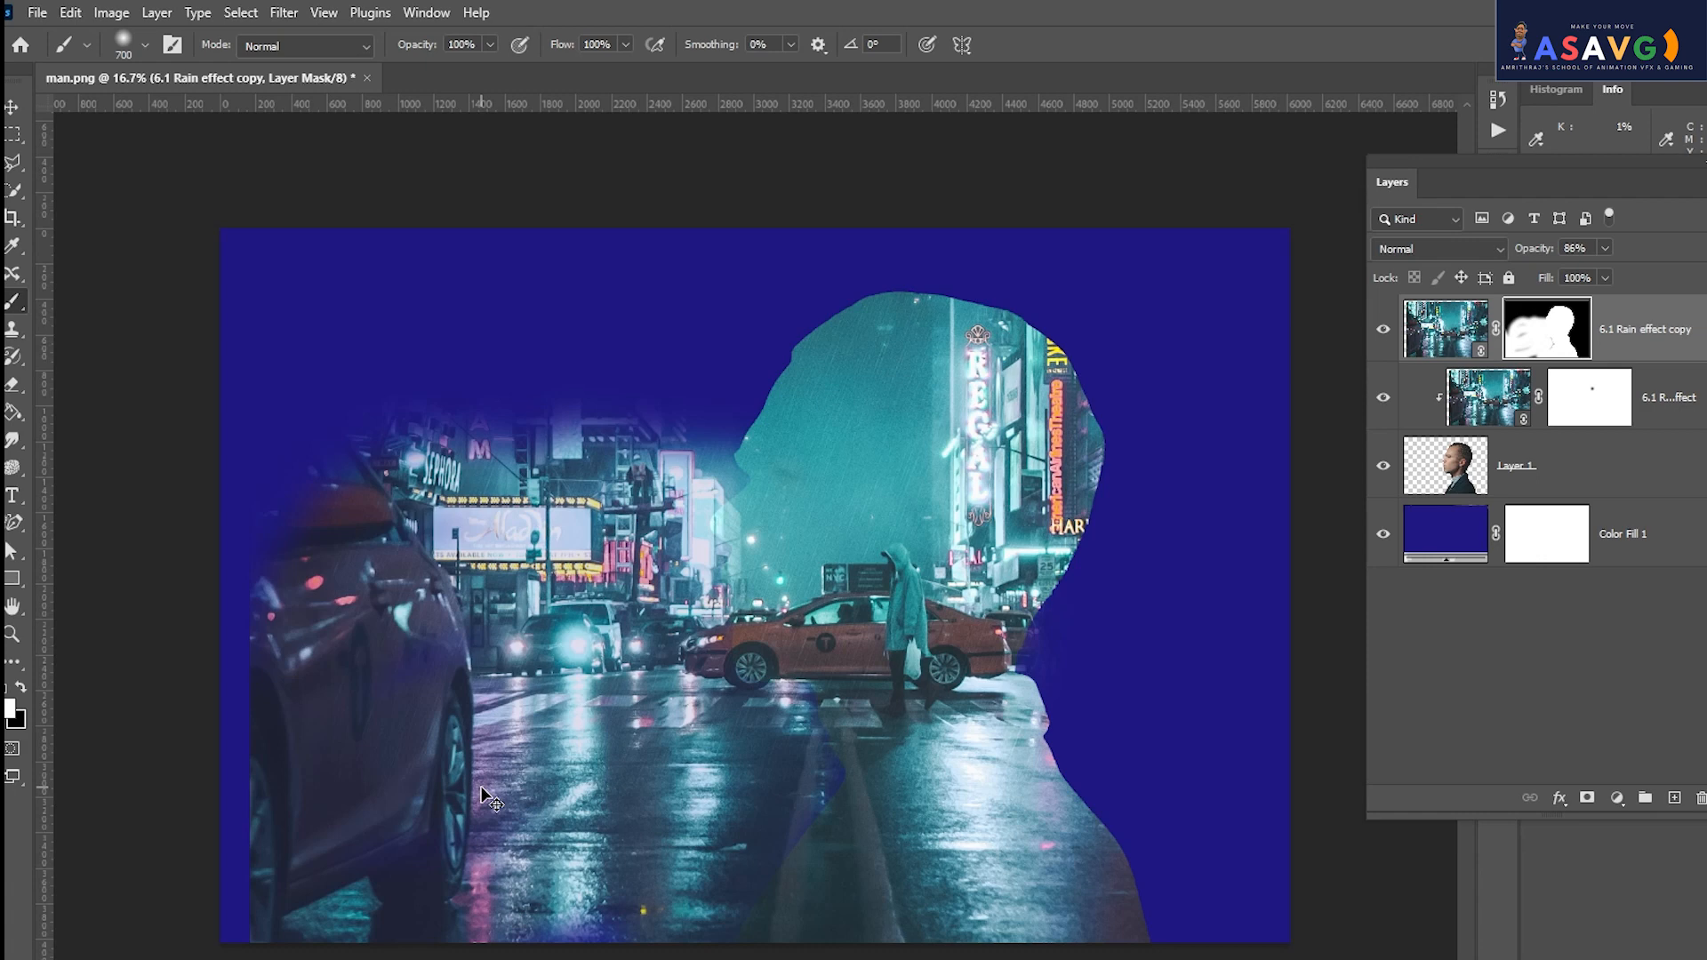
pyautogui.hotkey('ctrl', 'z')
pyautogui.hotkey('ctrl', 'z')
pyautogui.hotkey('ctrl', 'z')
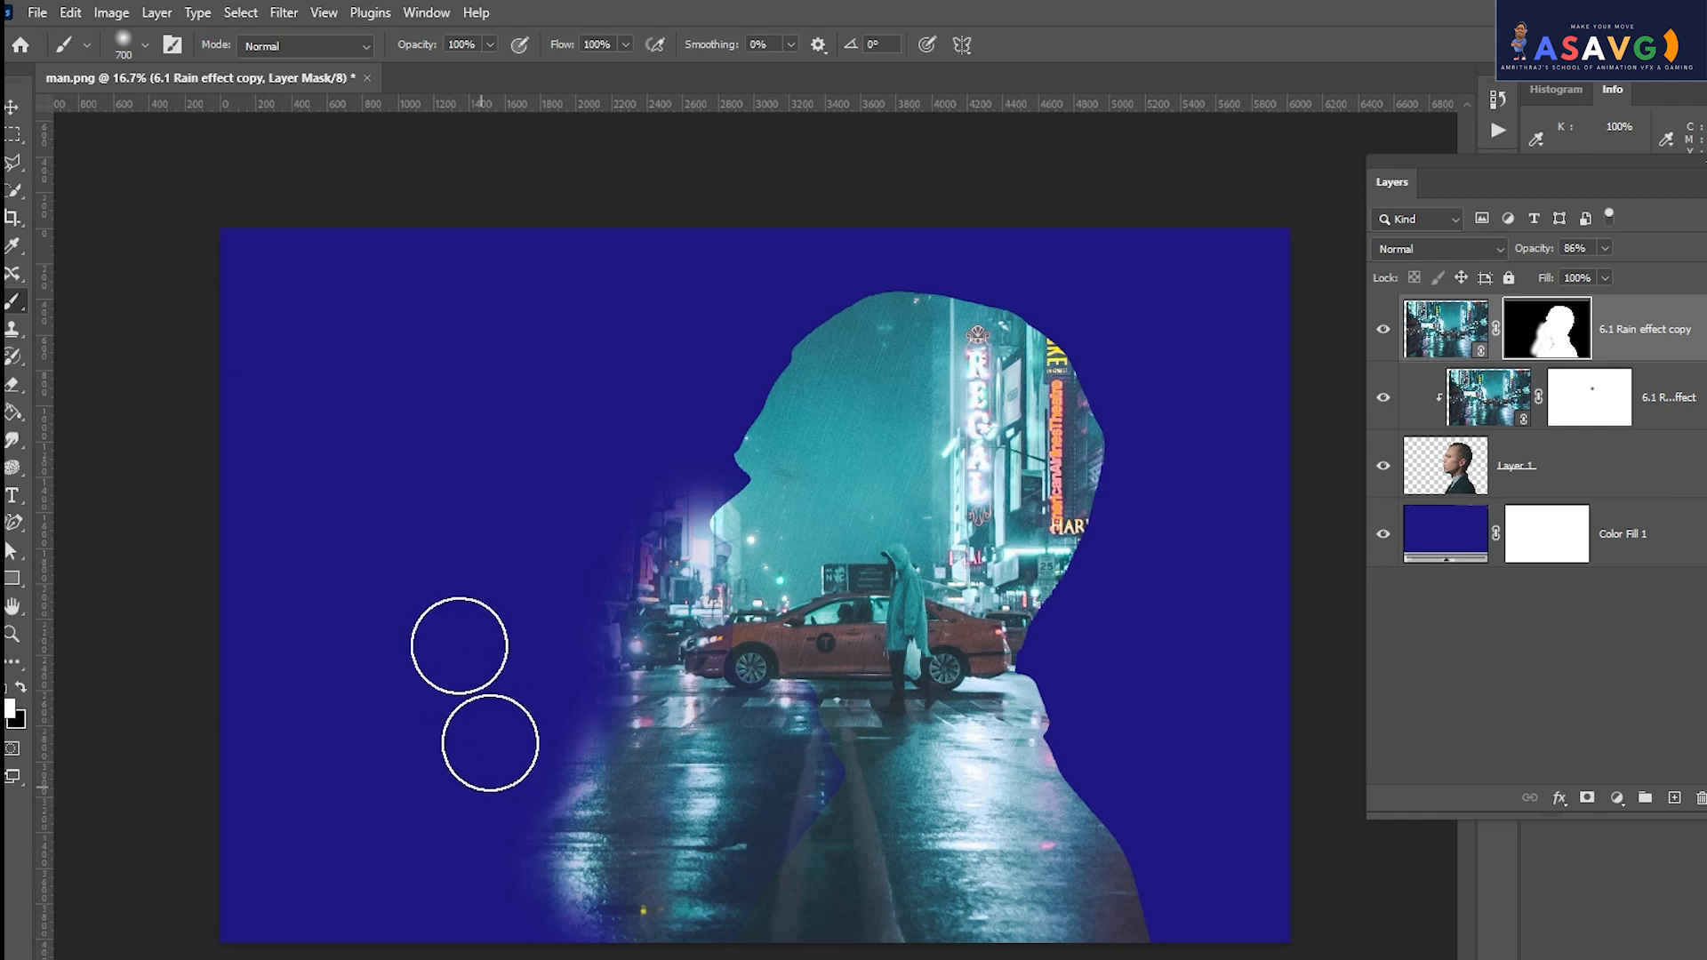
# Close man.png without saving and open face.png from the recent files.
pyautogui.click(367, 78)
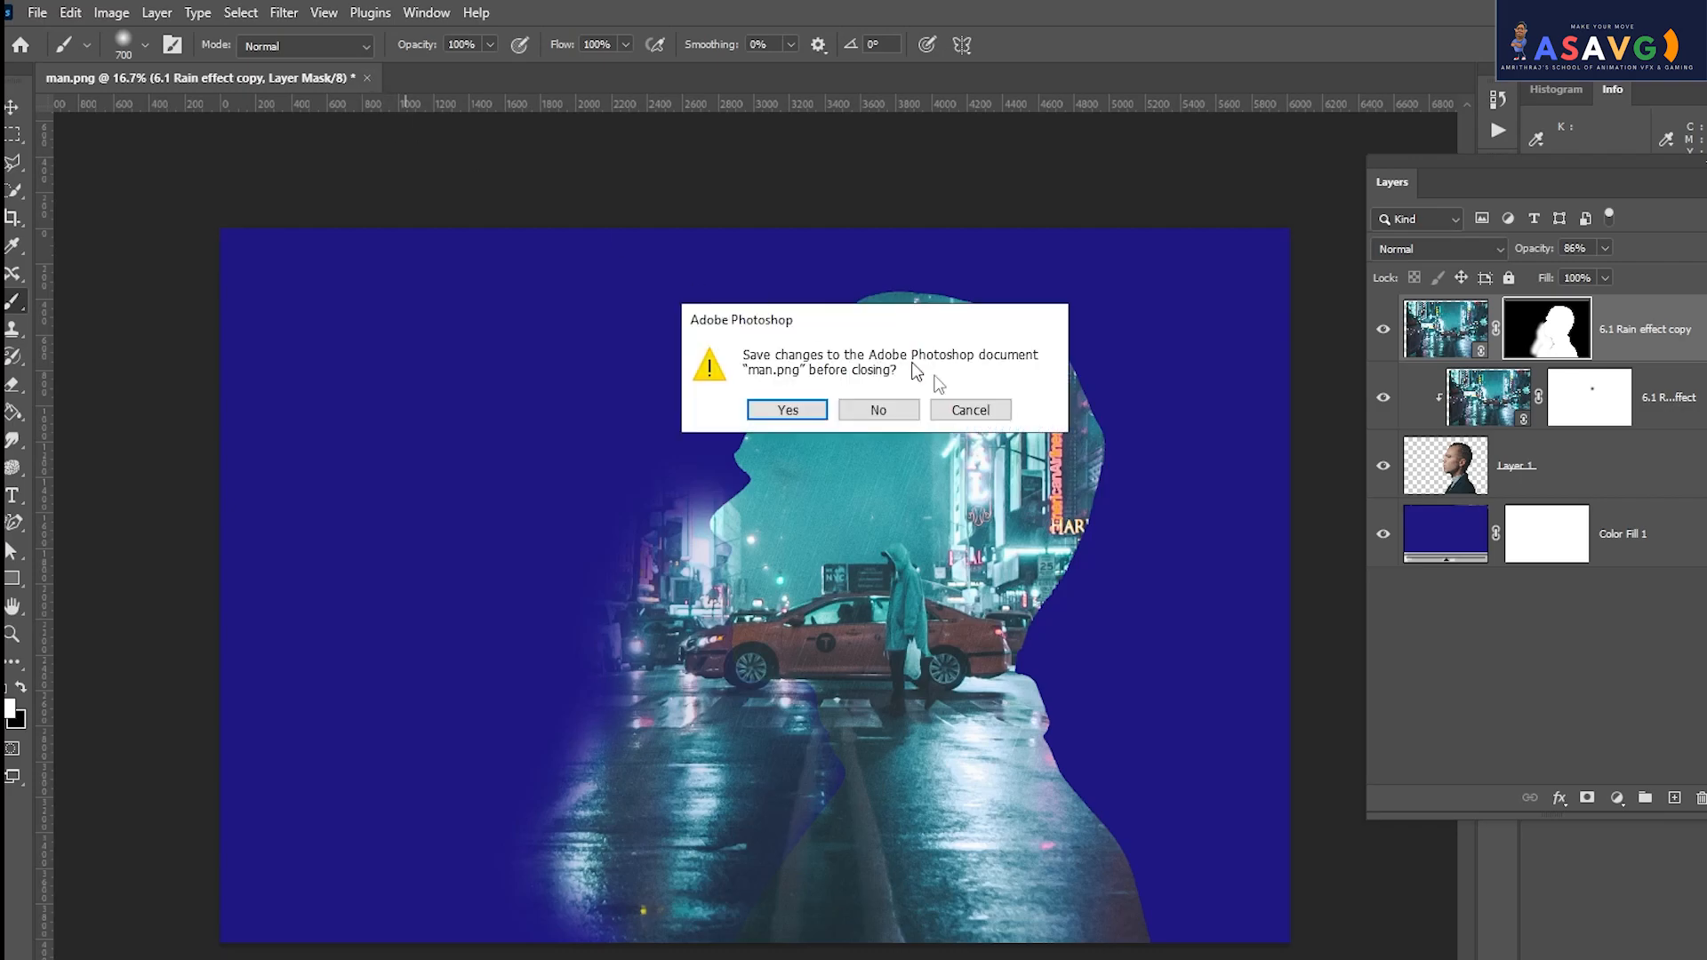
pyautogui.click(879, 410)
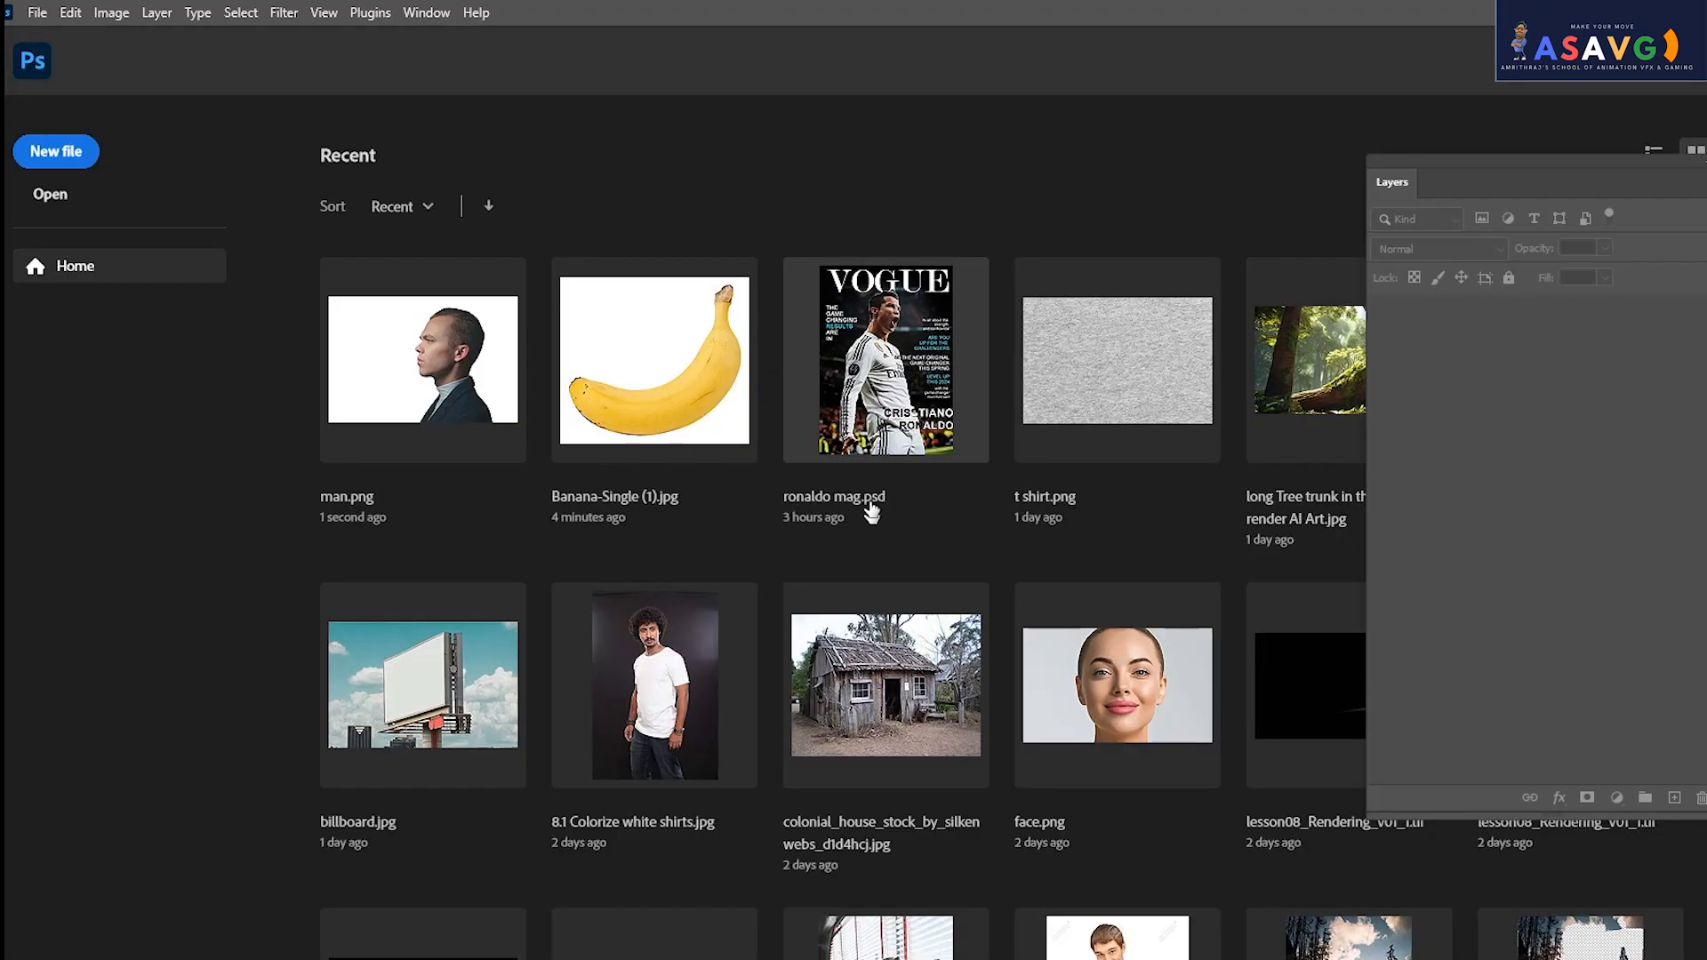
pyautogui.click(1118, 704)
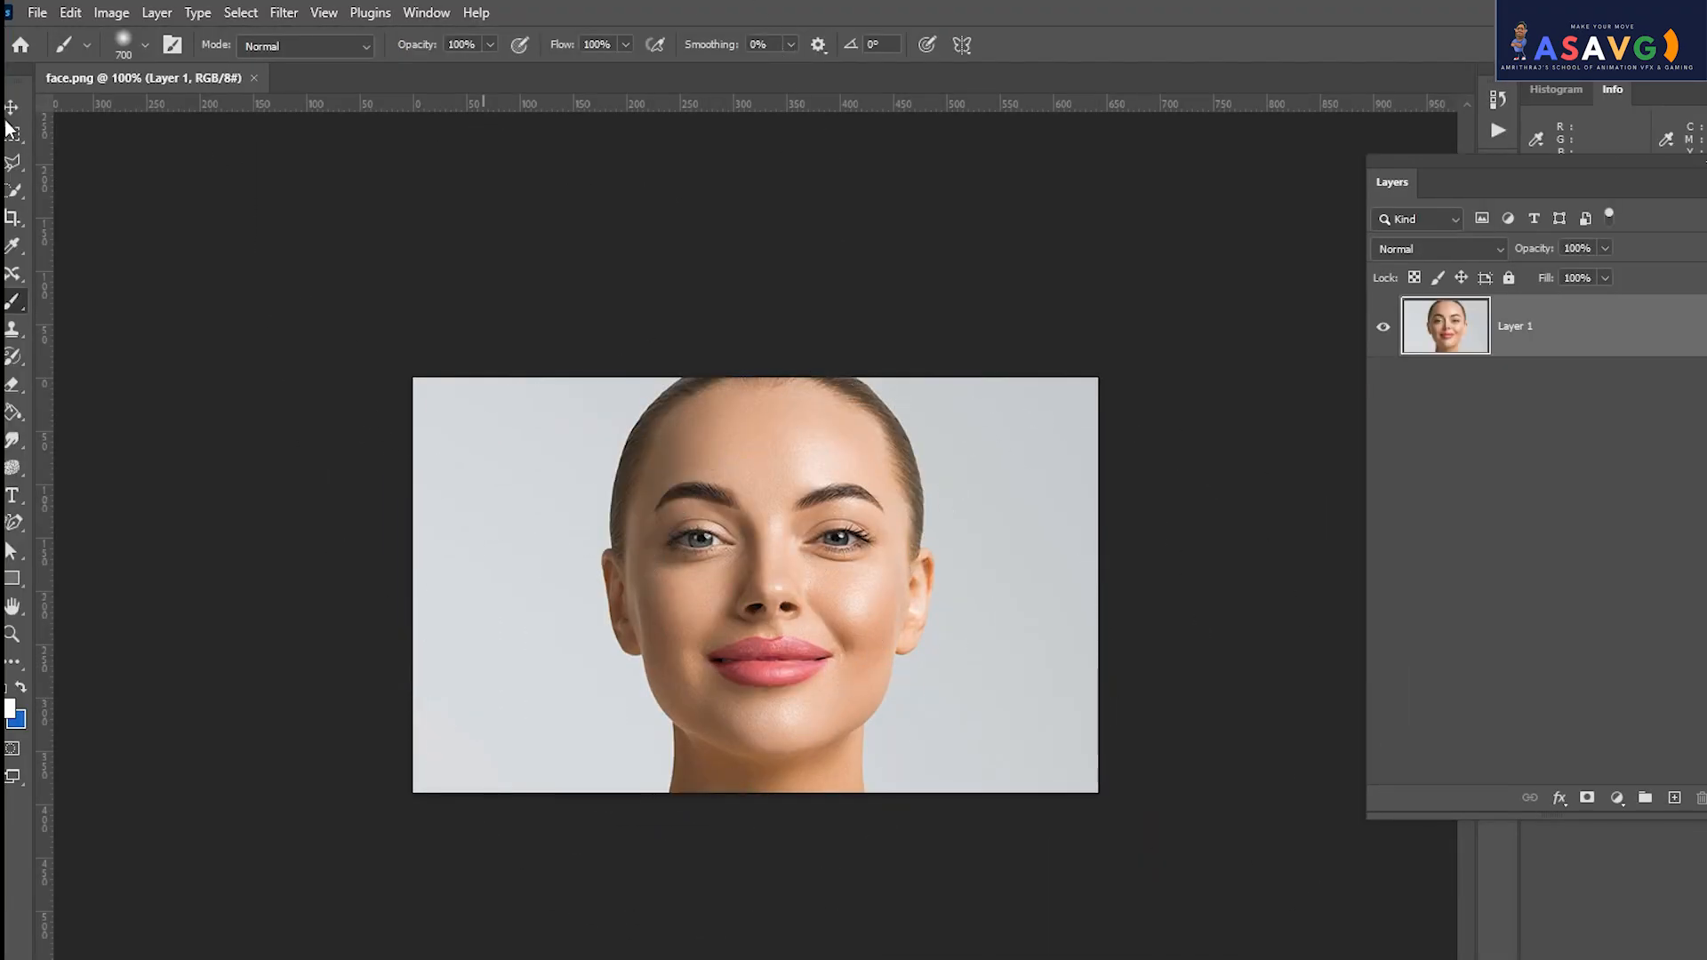
# Select the woman with Select Subject, invert the selection and delete the grey background around her, leaving nothing selected.
pyautogui.click(12, 496)
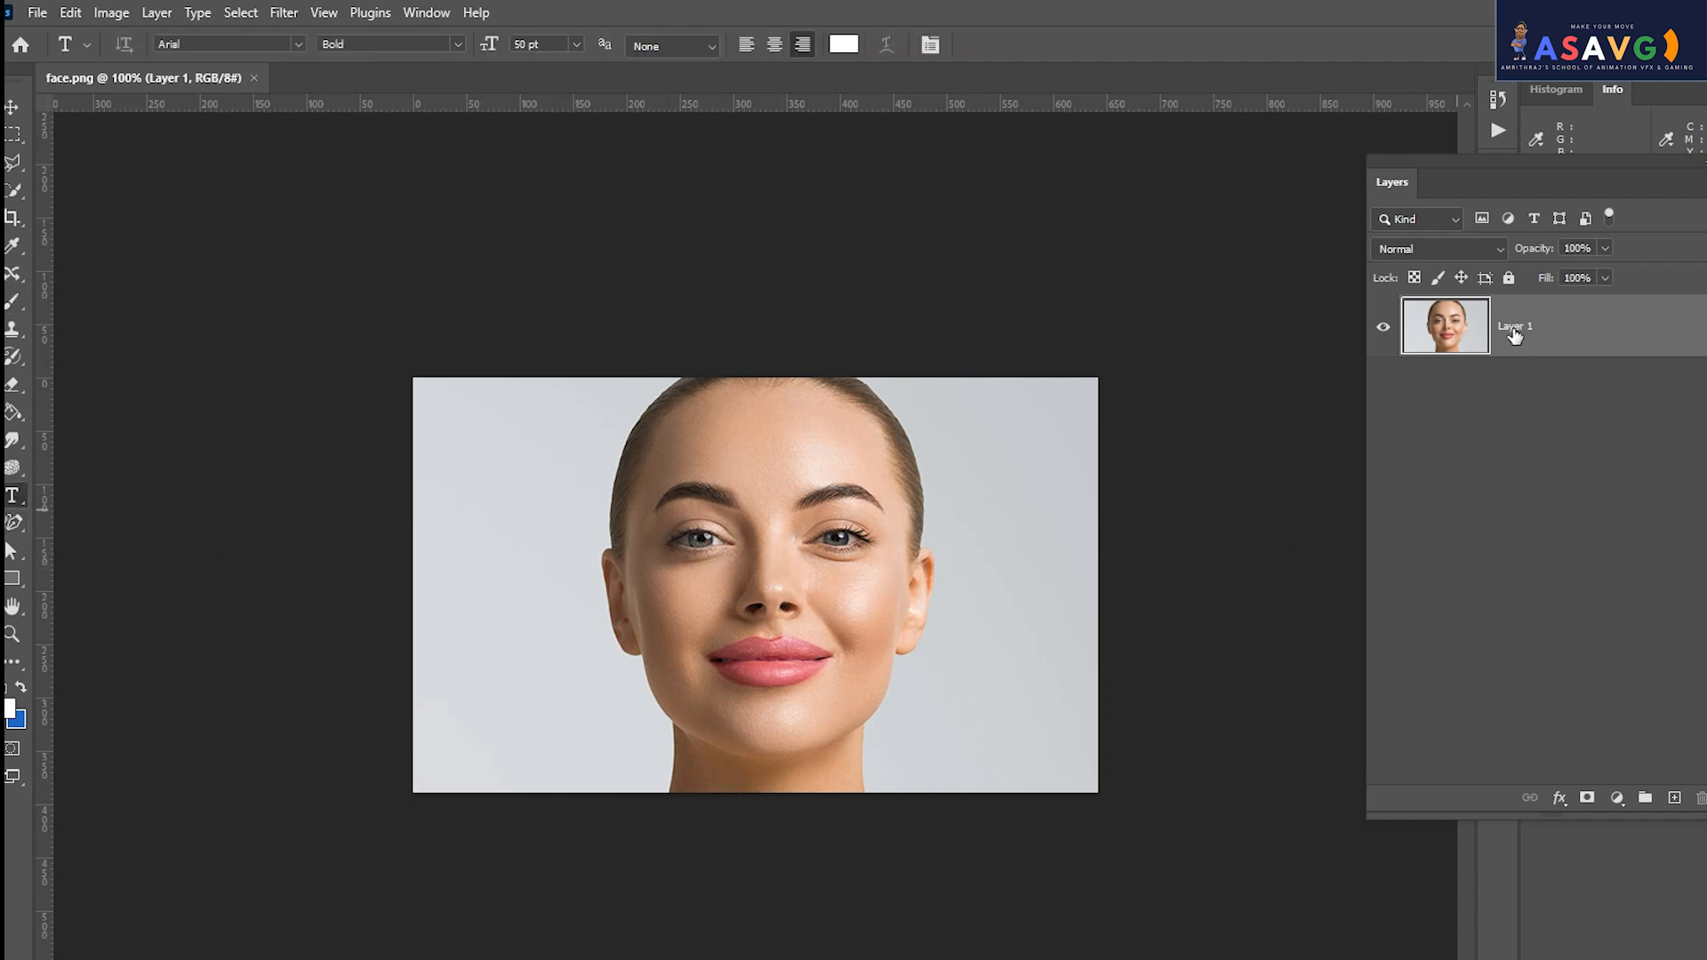
pyautogui.click(241, 12)
pyautogui.click(293, 264)
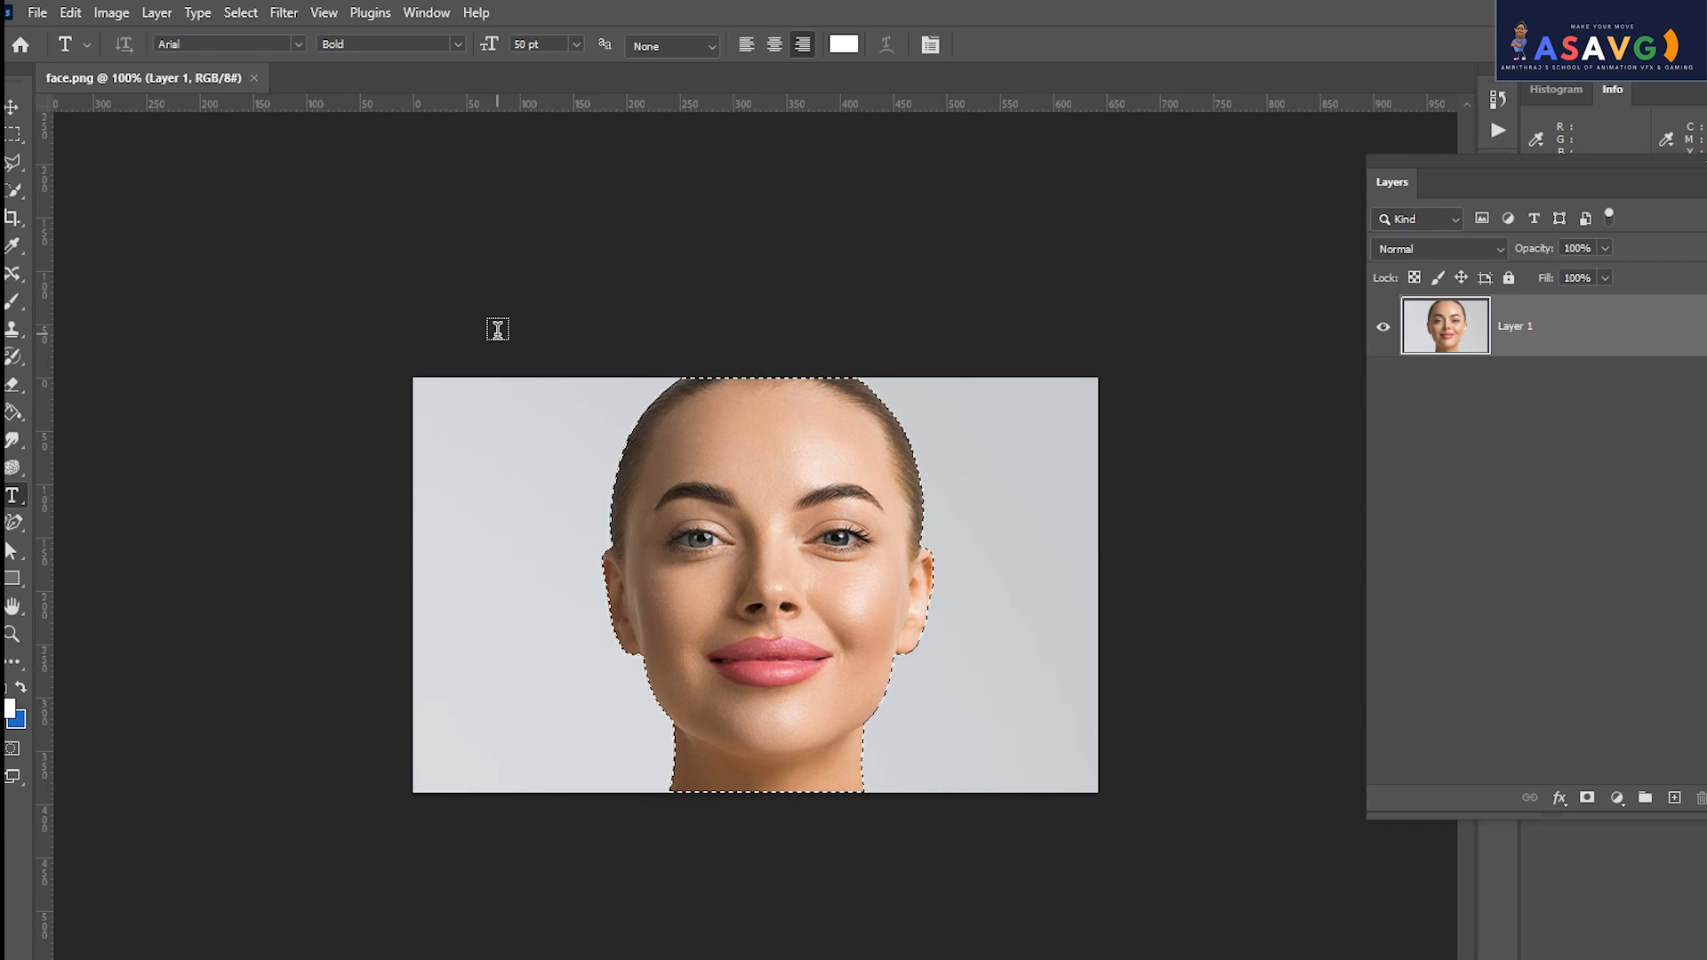
pyautogui.hotkey('ctrl', 'shift', 'i')
pyautogui.press('Delete')
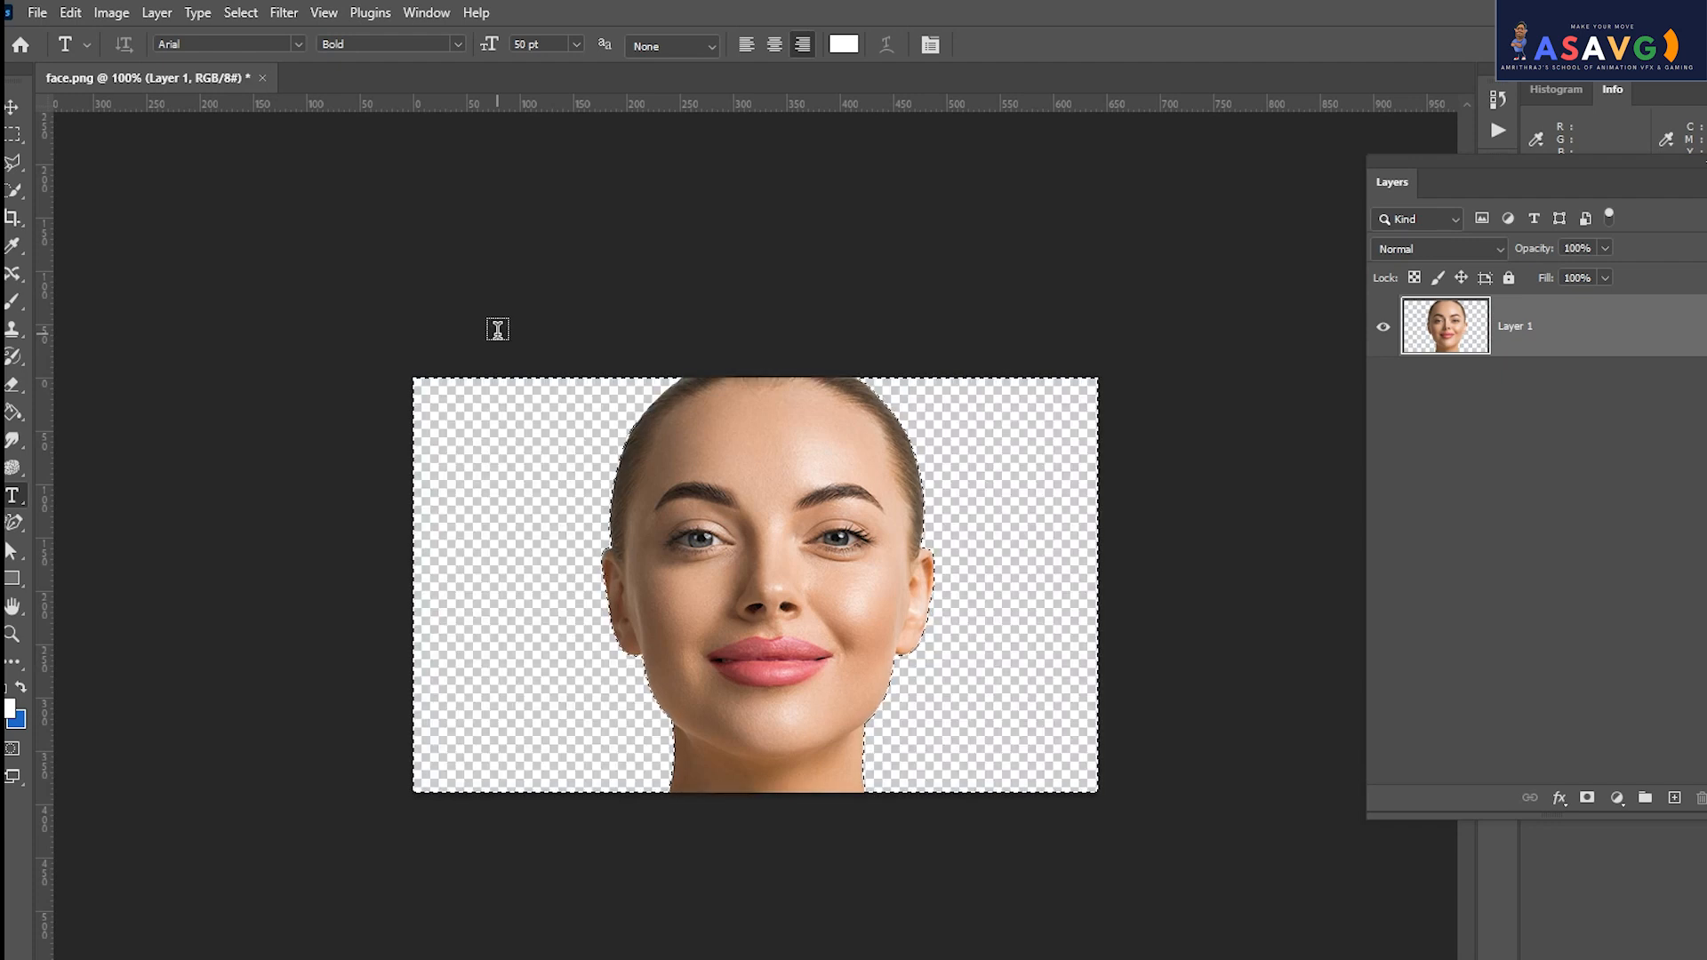
pyautogui.hotkey('ctrl', 'd')
# Add a dark blue #040776 Solid Color fill layer and place it beneath Layer 1.
pyautogui.click(1618, 798)
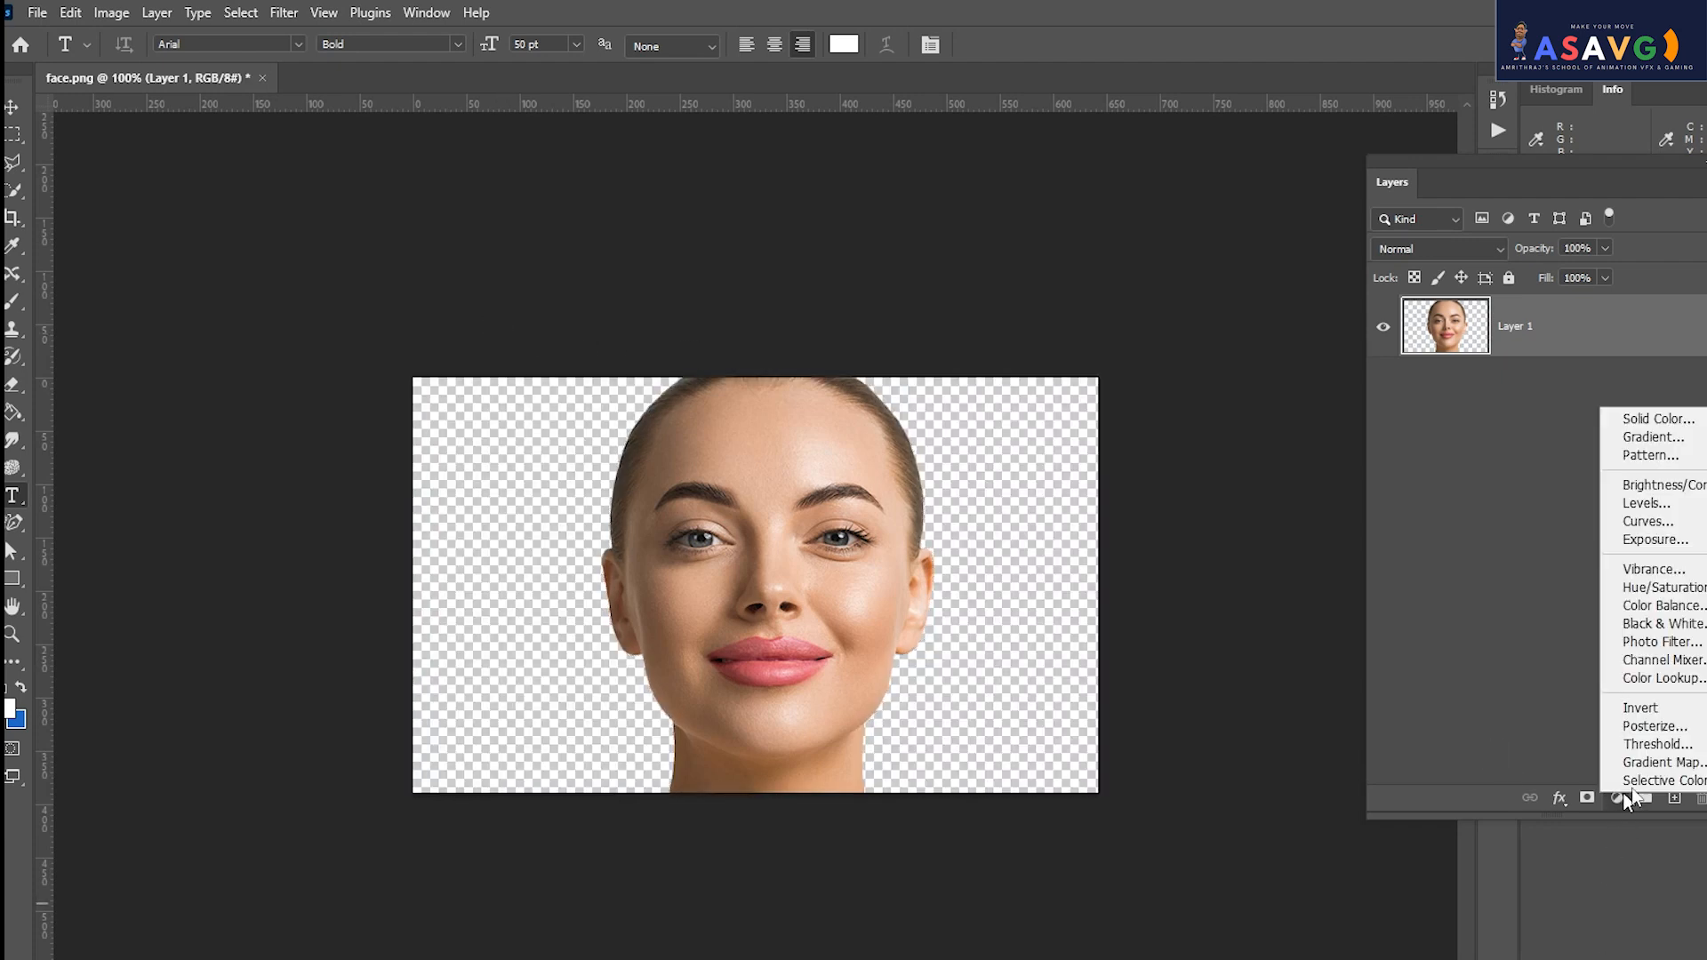
pyautogui.click(1656, 418)
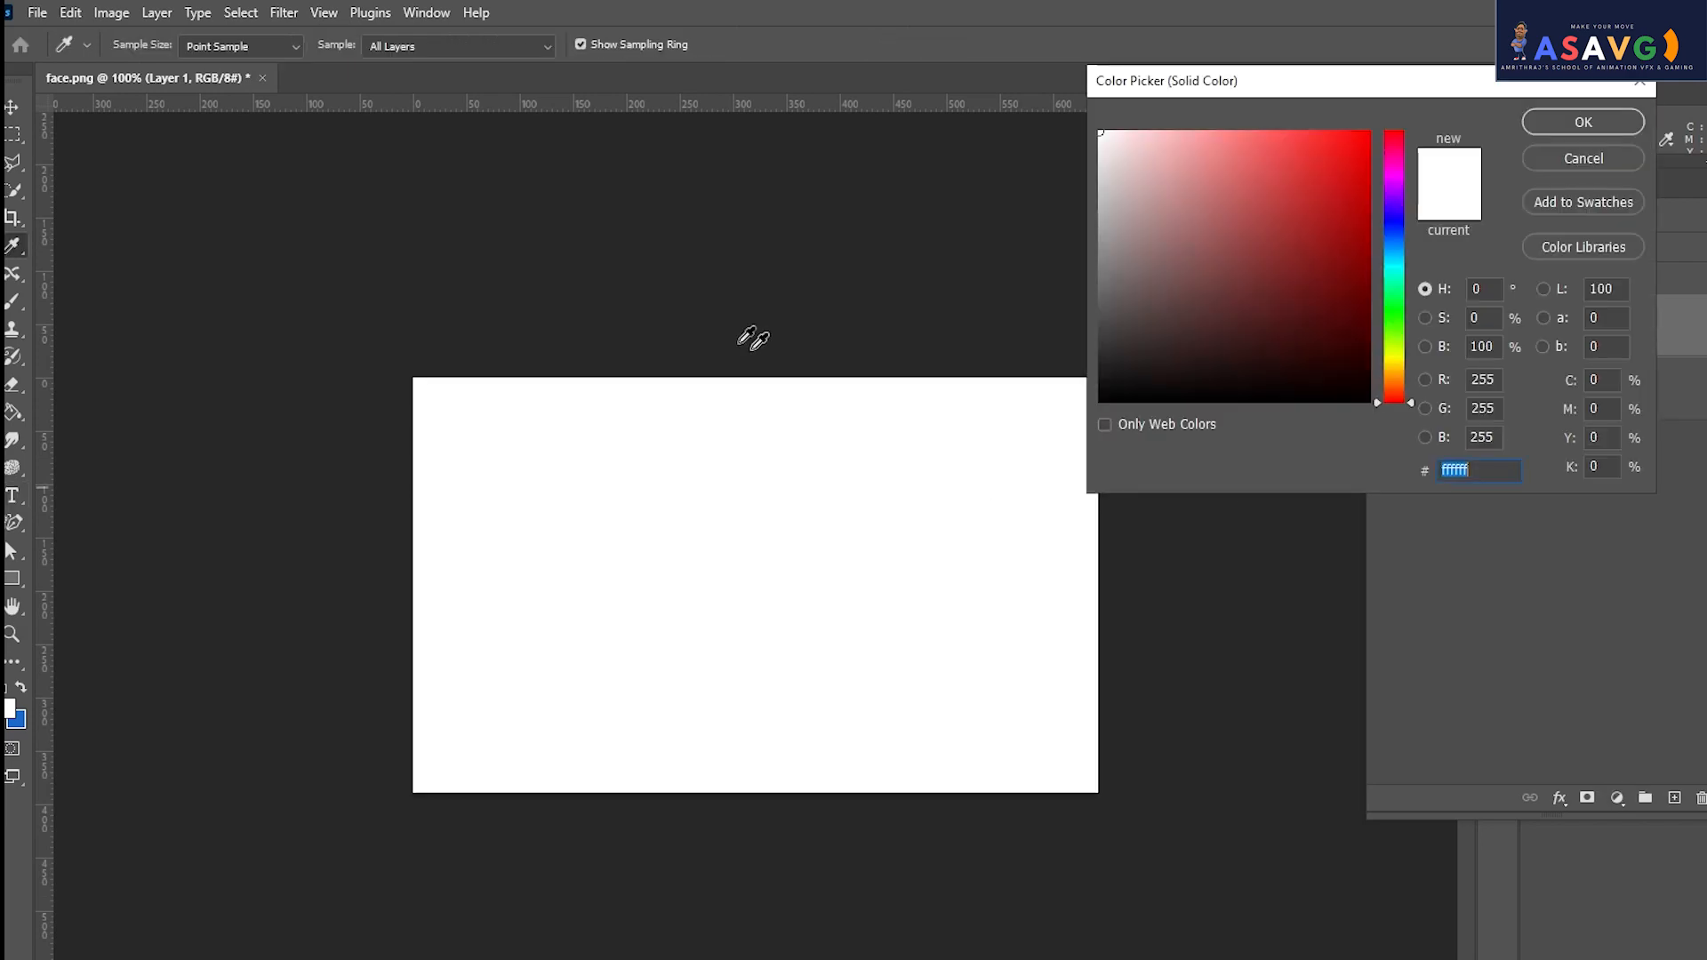
pyautogui.click(1394, 224)
pyautogui.moveTo(1349, 263); pyautogui.dragTo(1361, 278)
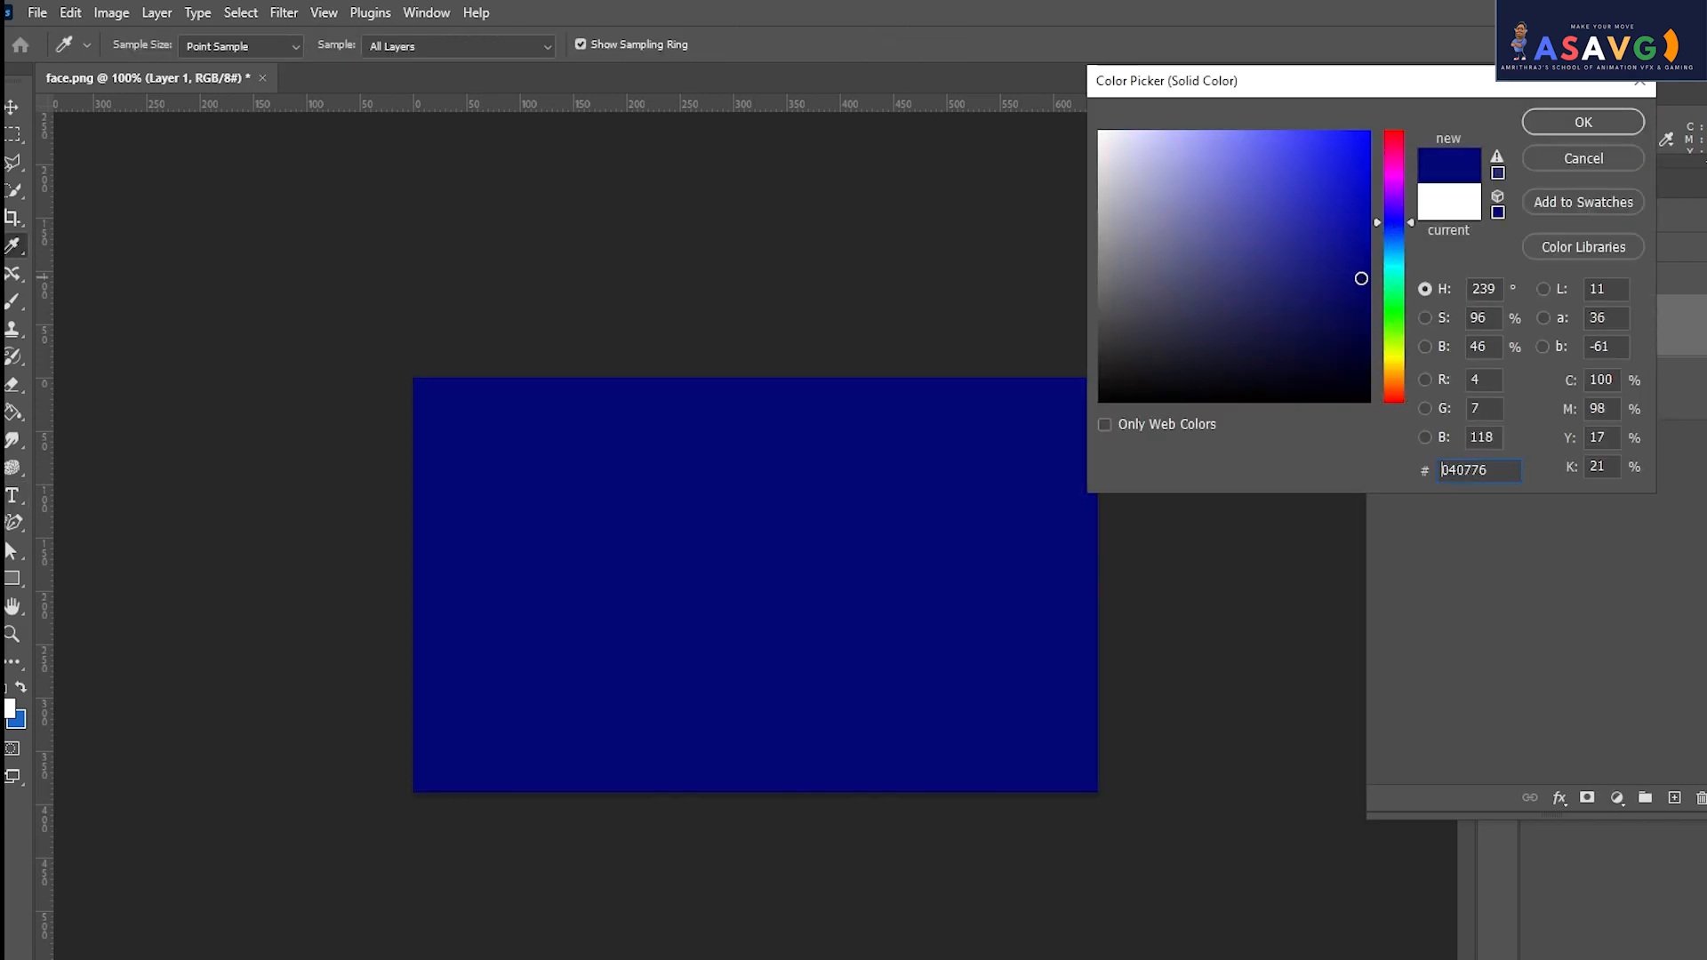
pyautogui.click(1552, 124)
pyautogui.moveTo(1434, 320); pyautogui.dragTo(1402, 425)
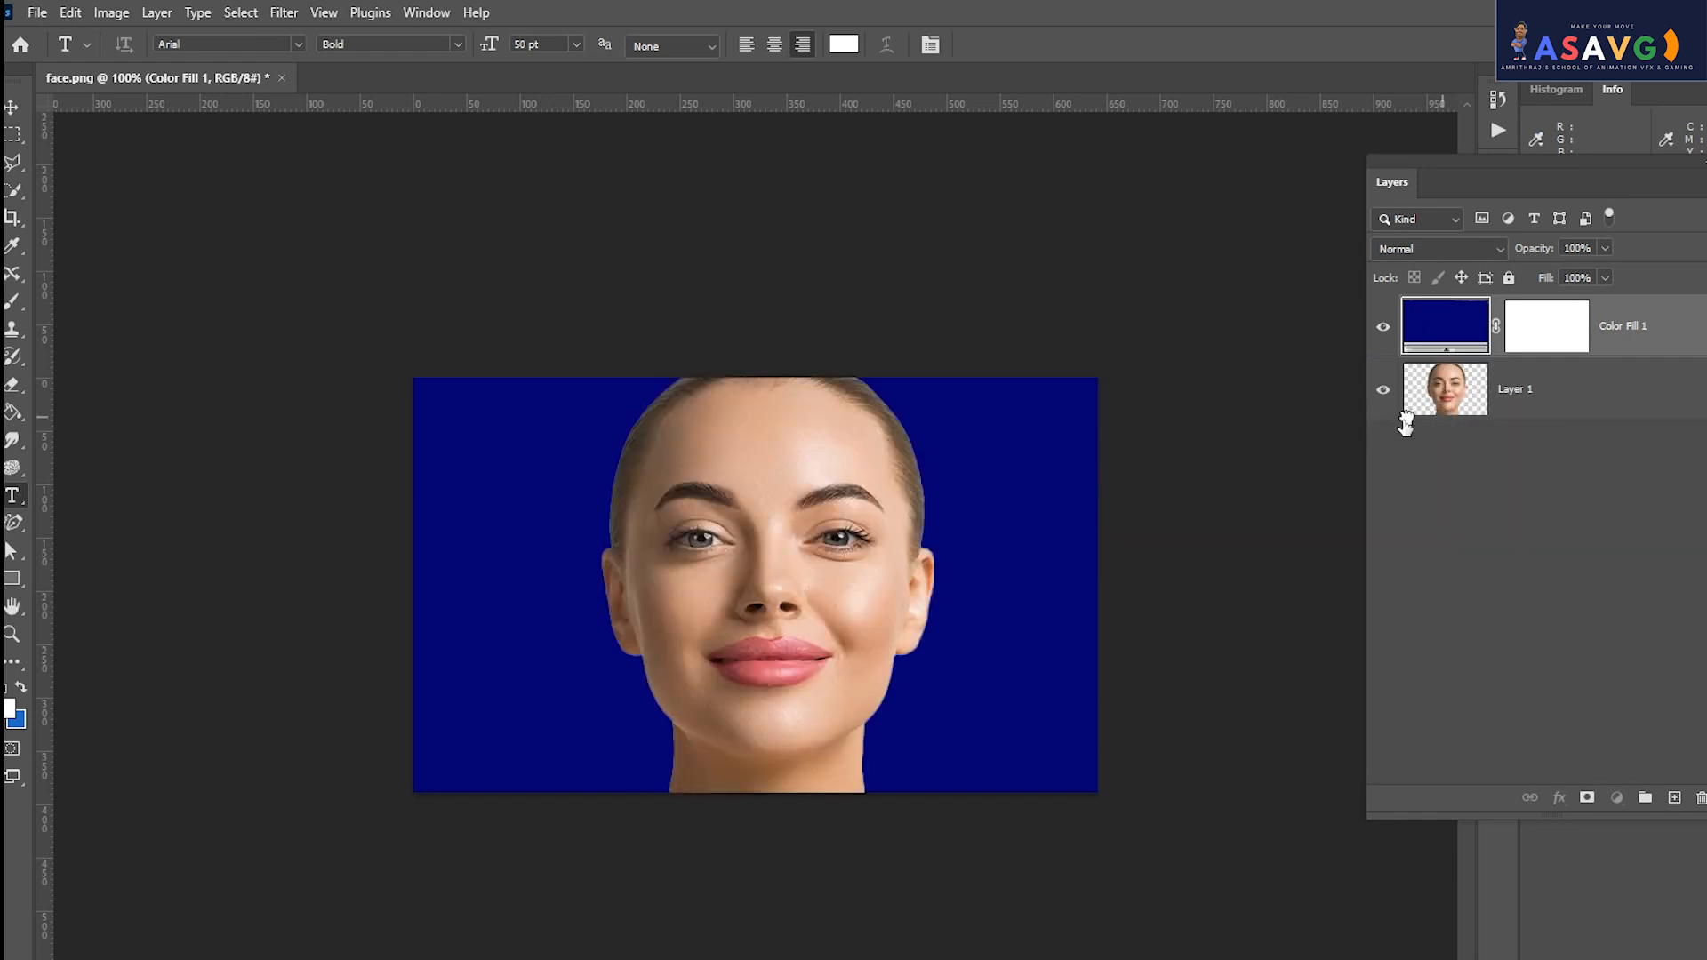
# Add the white text GRAPHICS in Arial Bold 50 pt behind the woman's head and shift it slightly inward.
pyautogui.press('t')
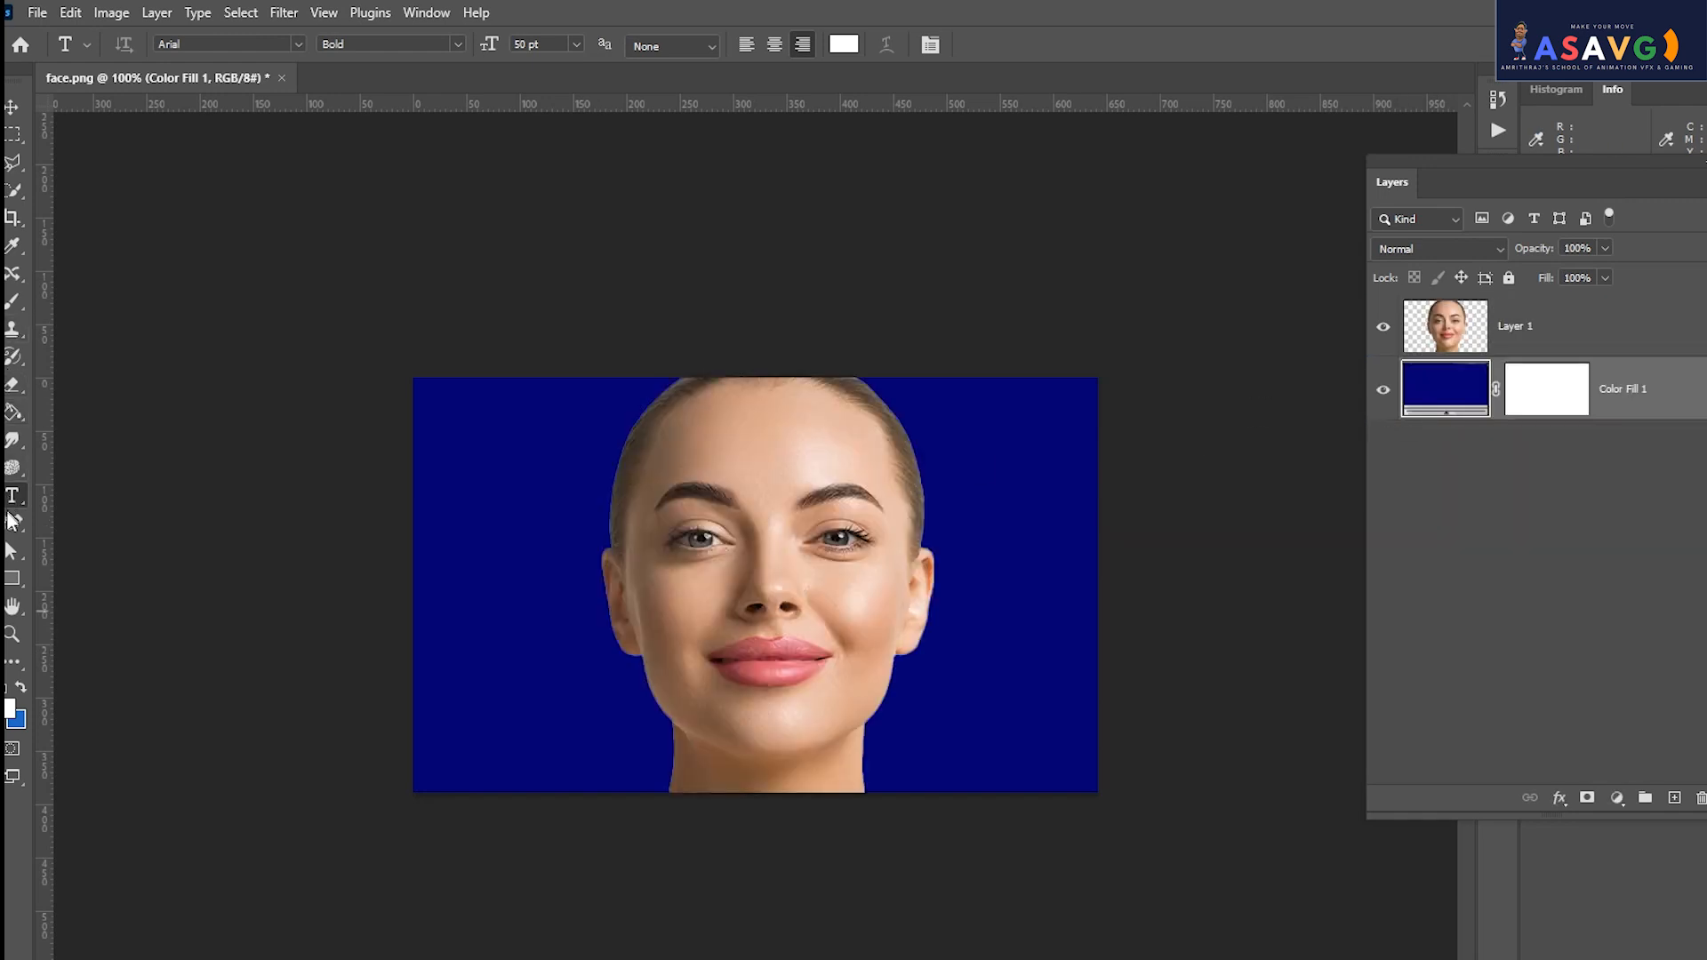
pyautogui.click(723, 456)
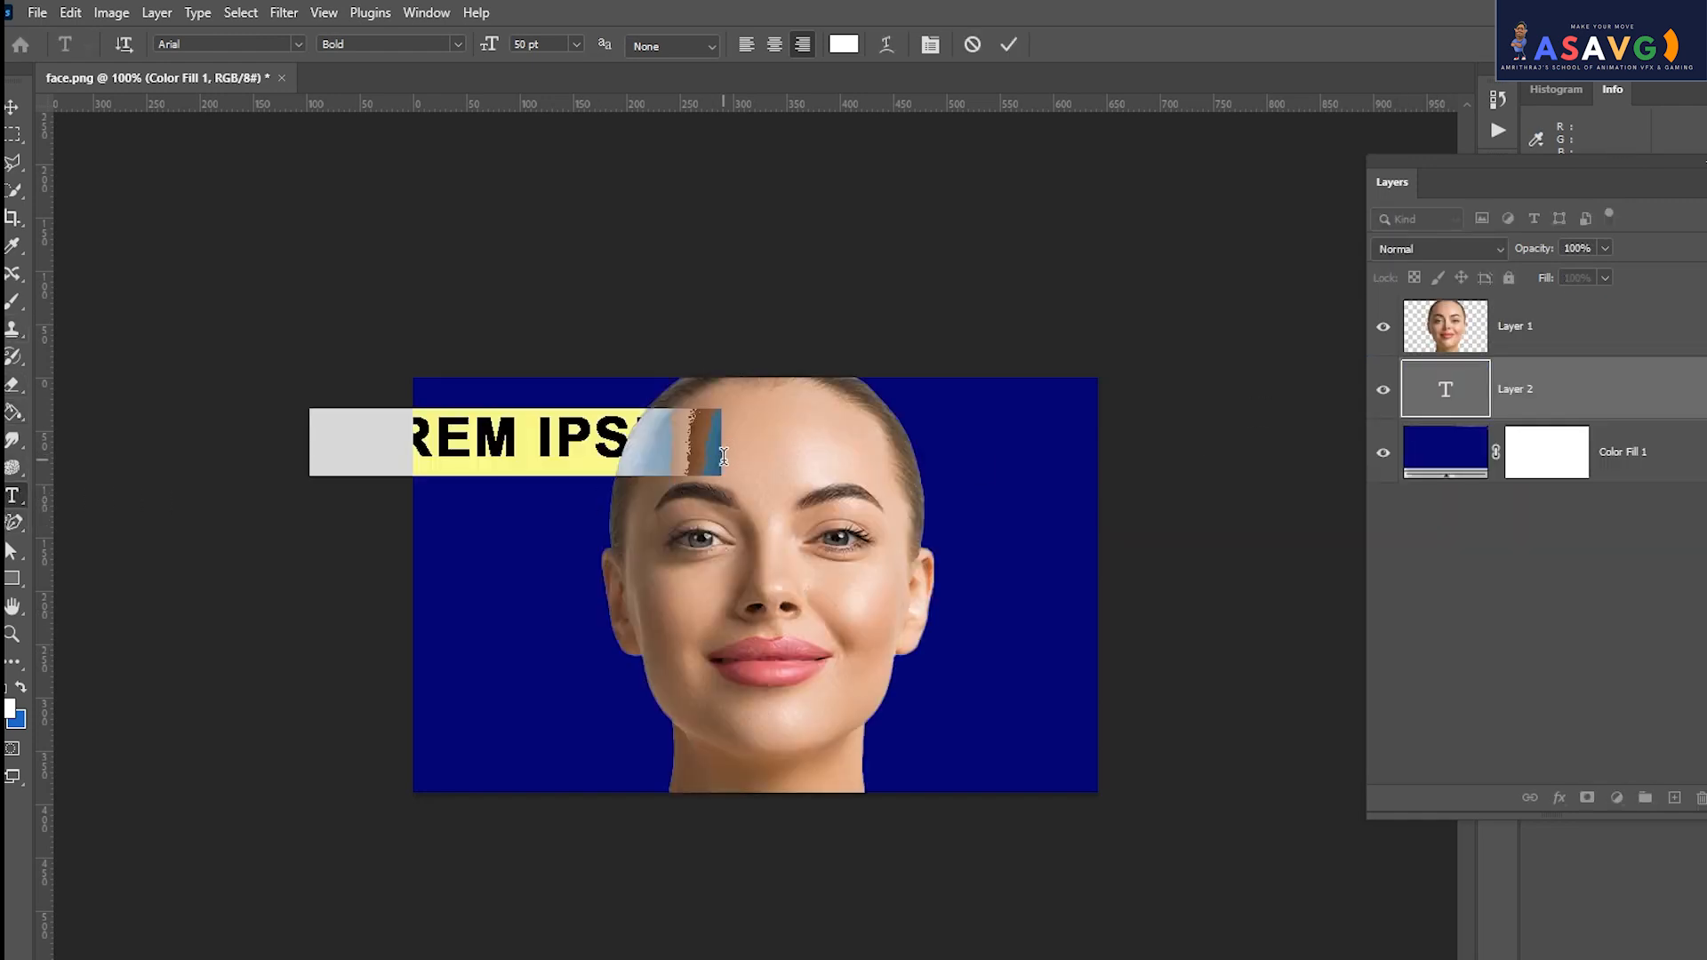
pyautogui.write('GRAPHICS')
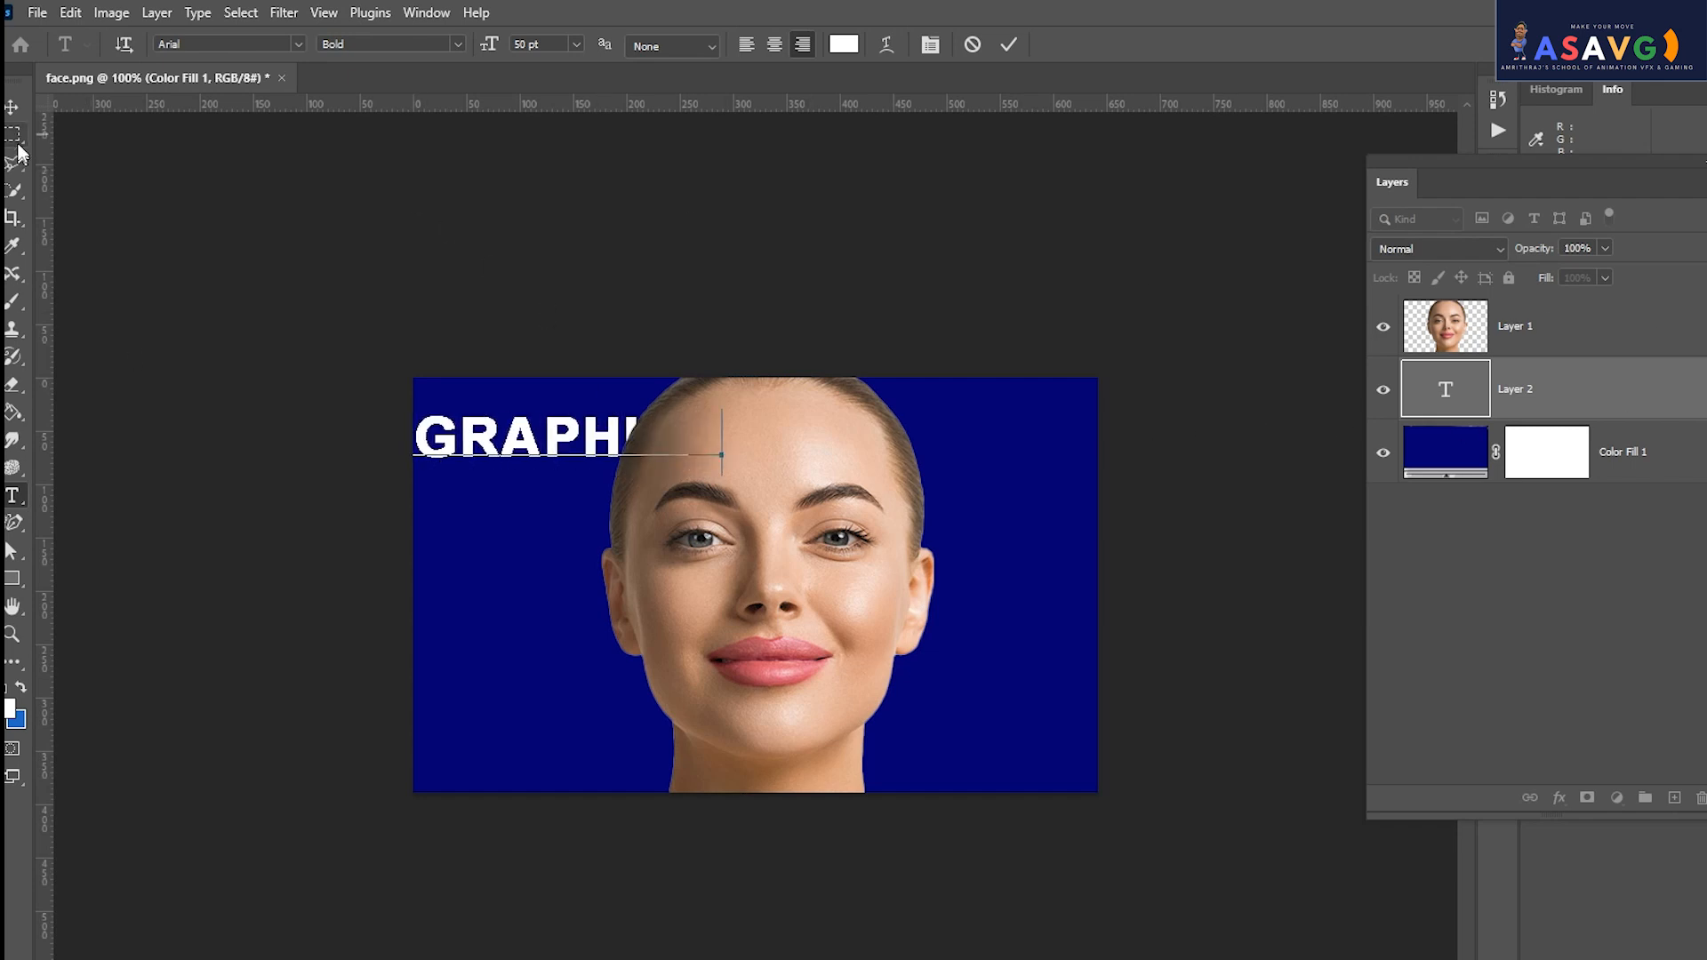
pyautogui.hotkey('ctrl', 'Return')
pyautogui.press('v')
pyautogui.moveTo(547, 446); pyautogui.dragTo(609, 465)
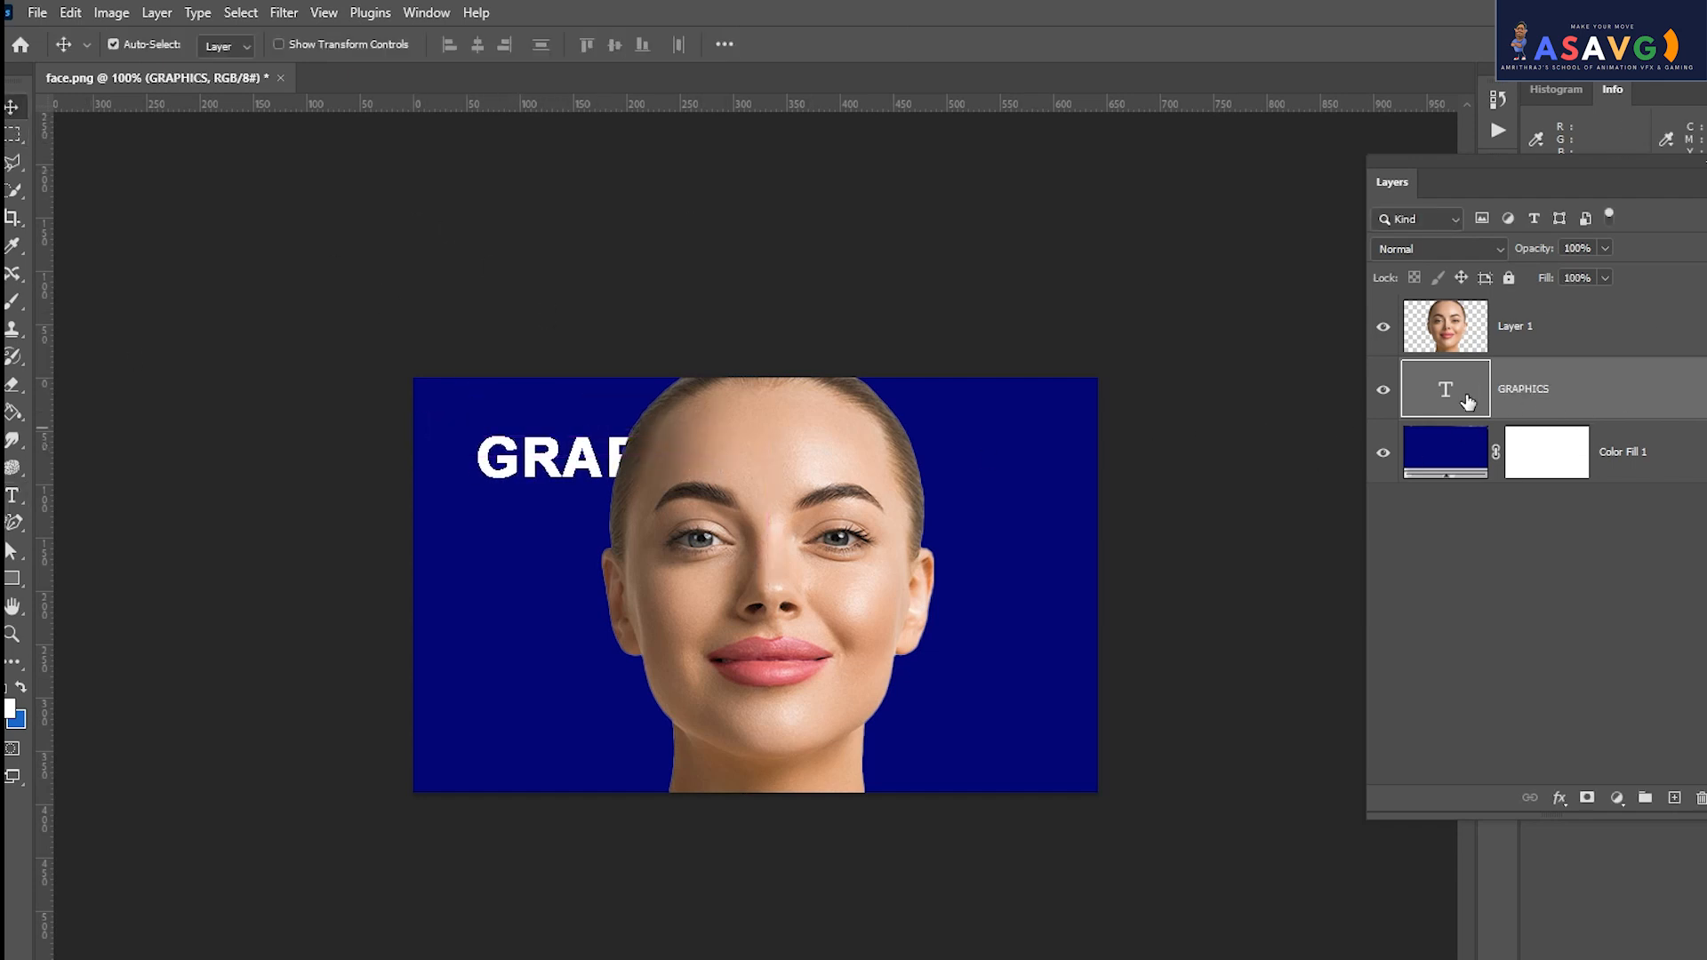
# Bring the GRAPHICS text layer above Layer 1 and enlarge it across the forehead to about 124% width and 191% height.
pyautogui.moveTo(1468, 400); pyautogui.dragTo(1490, 311)
pyautogui.moveTo(782, 460); pyautogui.dragTo(837, 452)
pyautogui.hotkey('ctrl', 't')
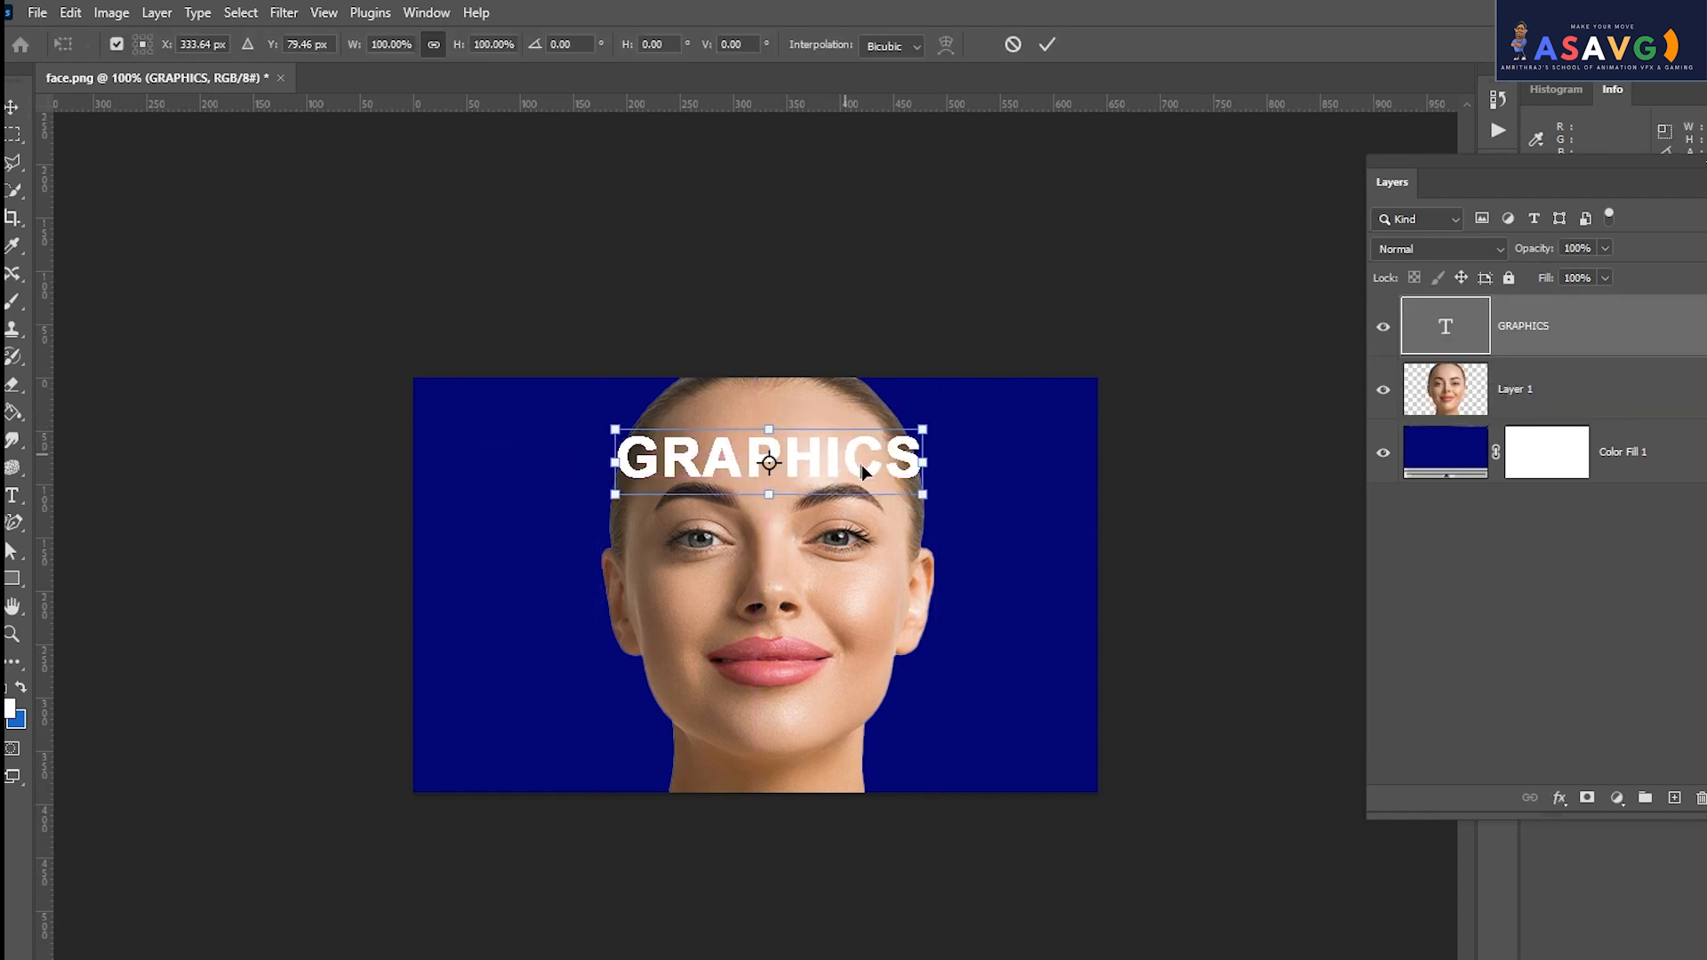
pyautogui.moveTo(927, 486); pyautogui.dragTo(956, 526)
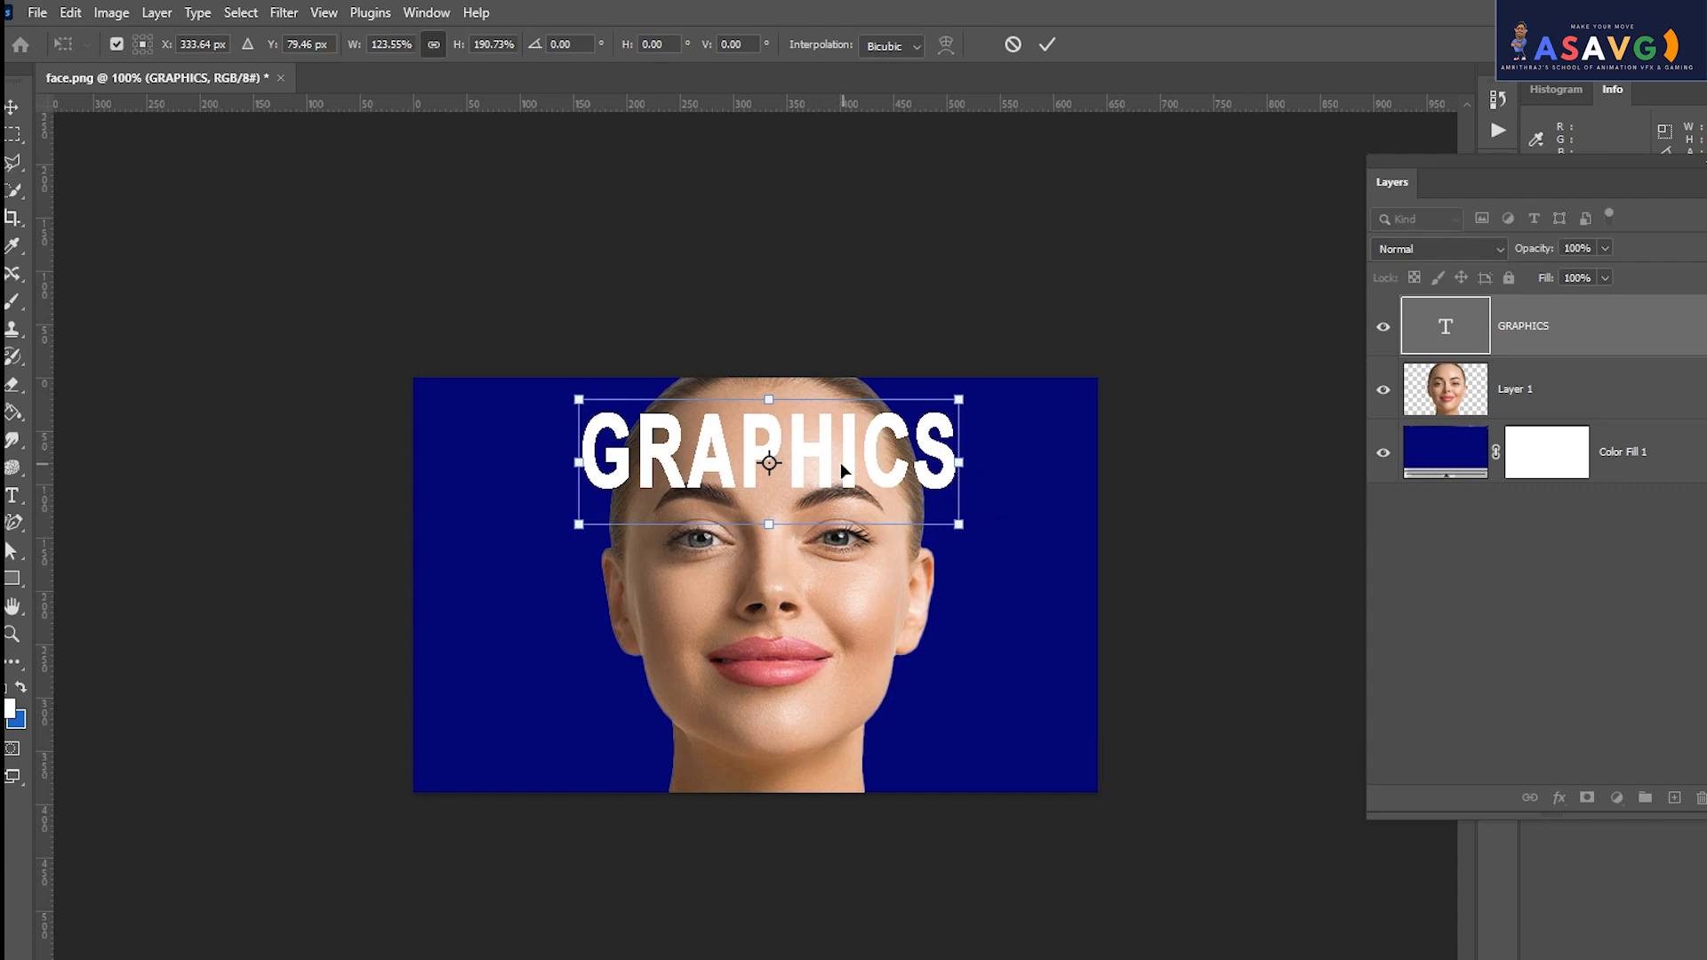
pyautogui.moveTo(840, 462); pyautogui.dragTo(833, 463)
pyautogui.press('Return')
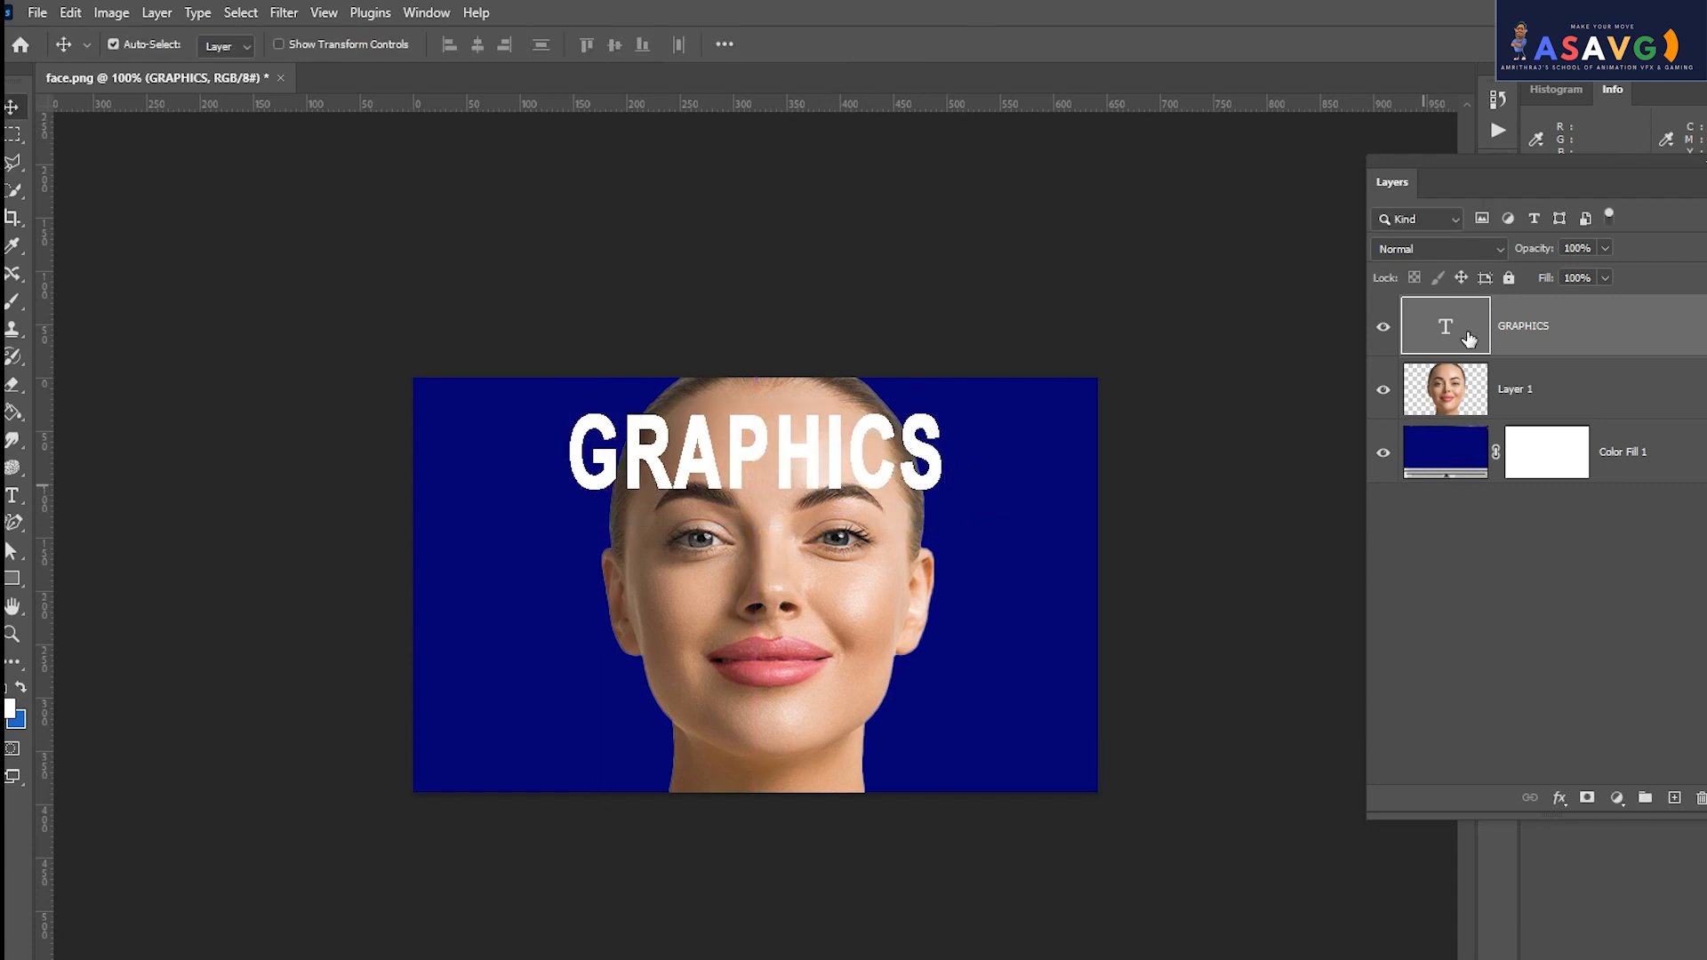
# Load the GRAPHICS letters as a selection and, with the text layer hidden, apply it as a layer mask on Layer 1.
pyautogui.moveTo(1467, 338); pyautogui.dragTo(1481, 423)
pyautogui.hotkey('ctrl', 'z')
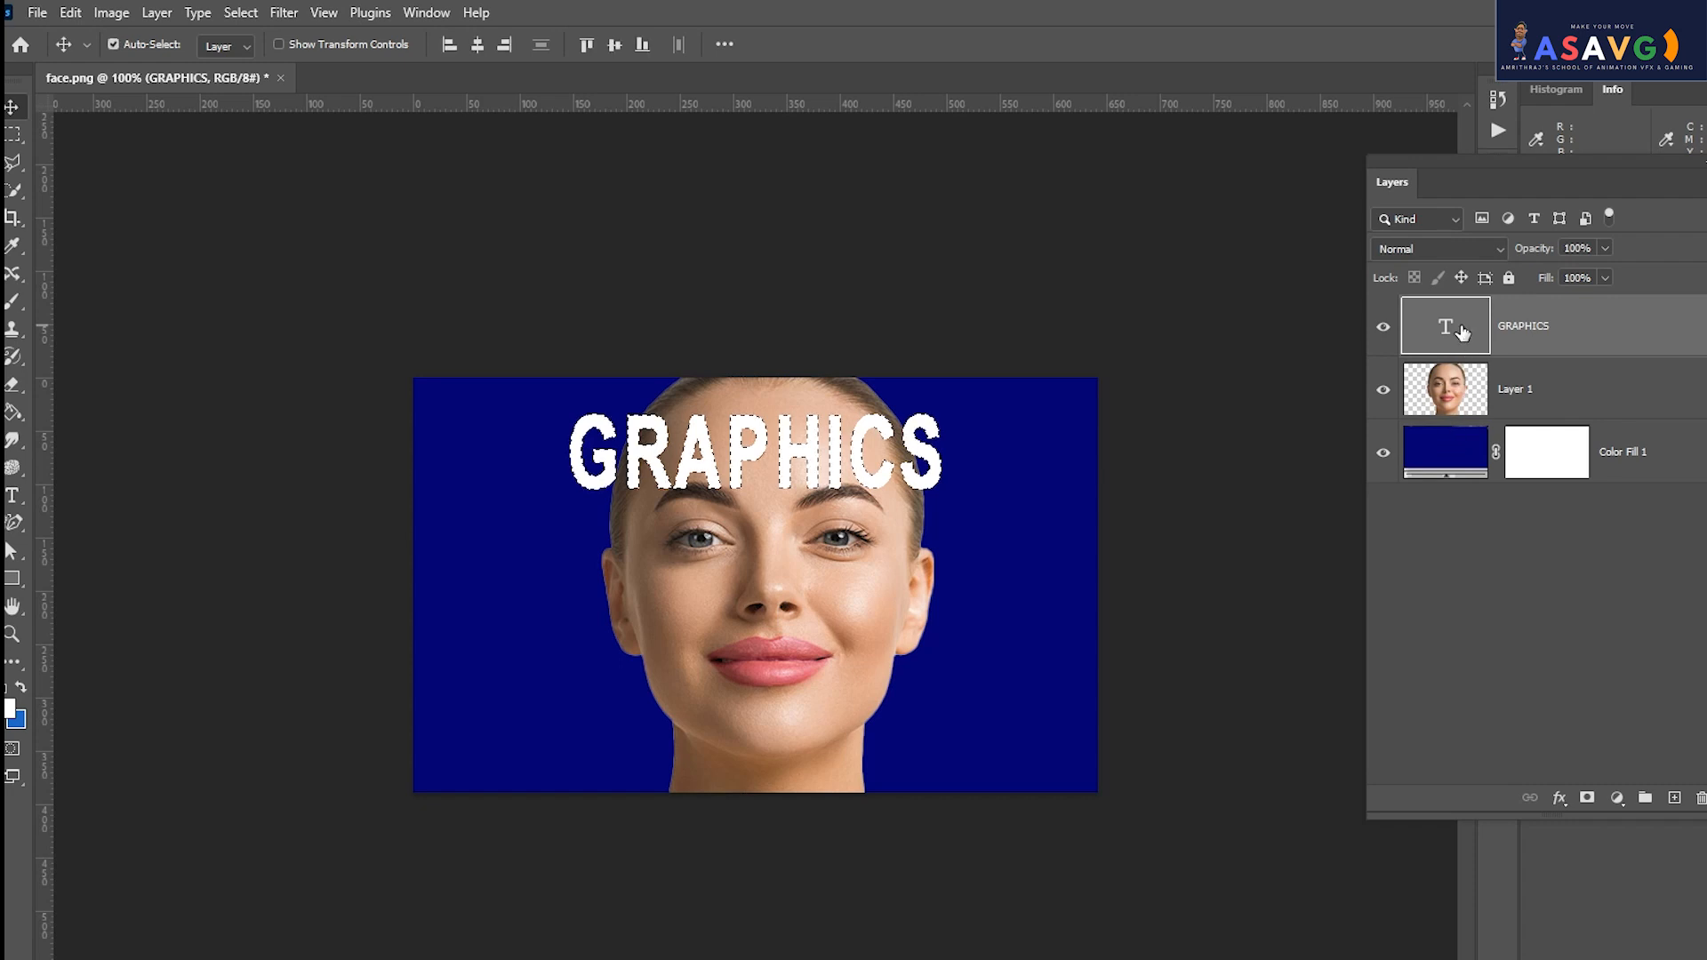
pyautogui.keyDown('ctrl'); pyautogui.click(1463, 334); pyautogui.keyUp('ctrl')
pyautogui.click(1383, 327)
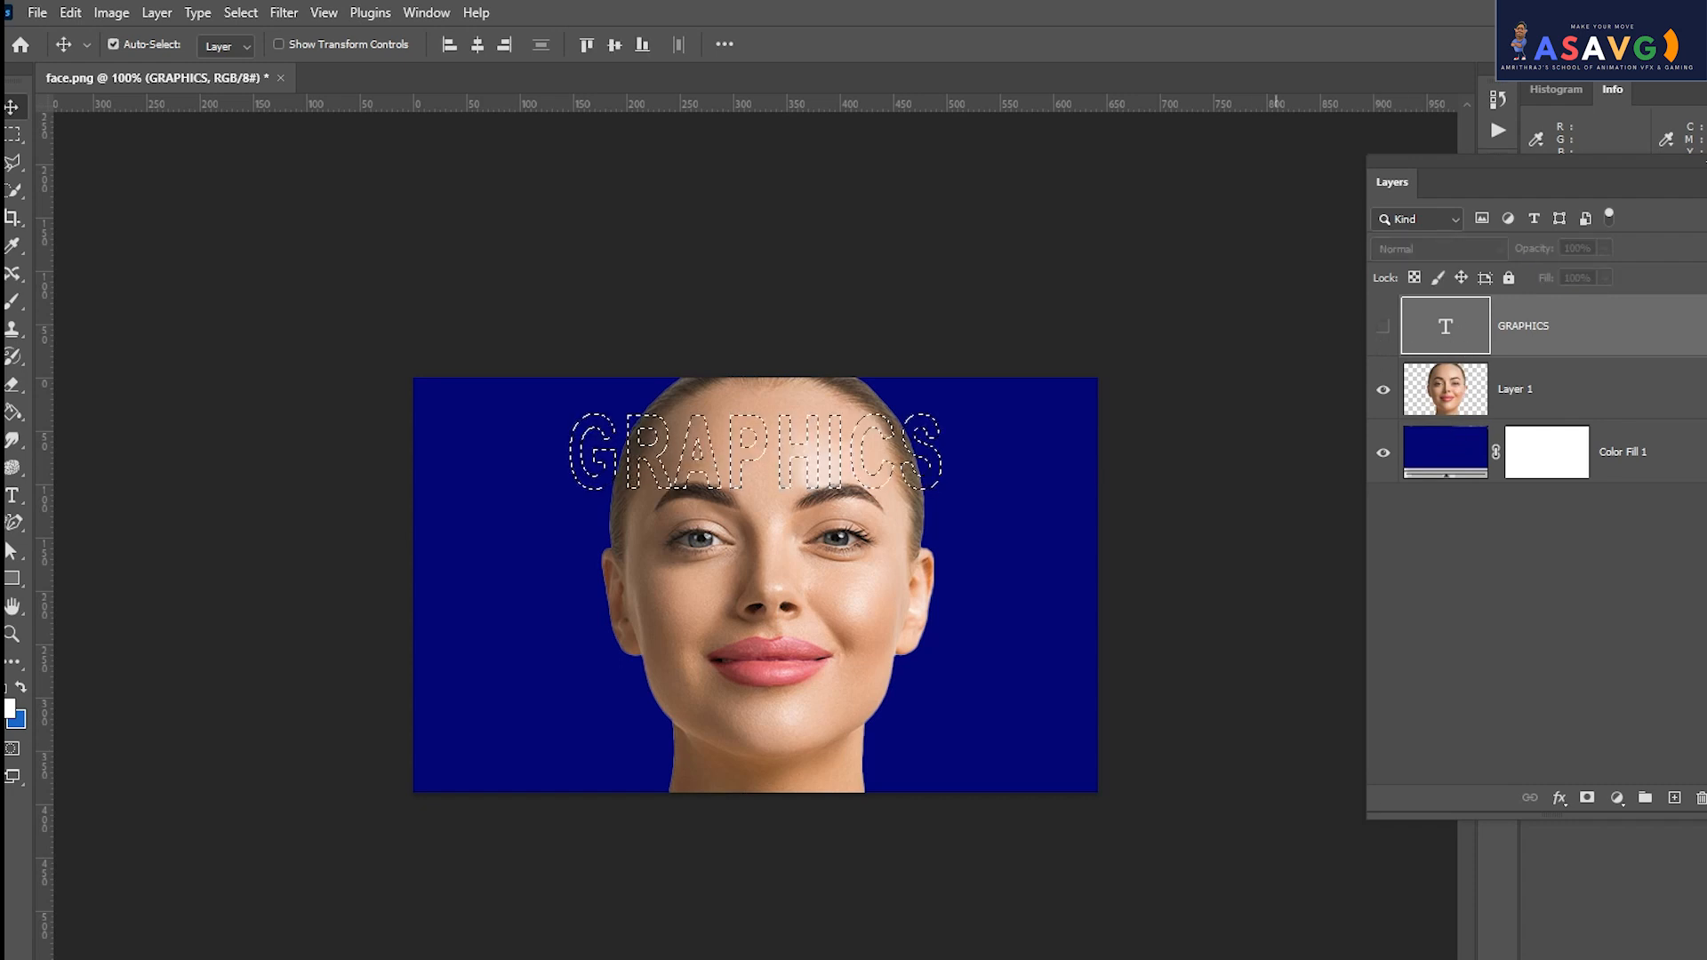
pyautogui.click(1480, 402)
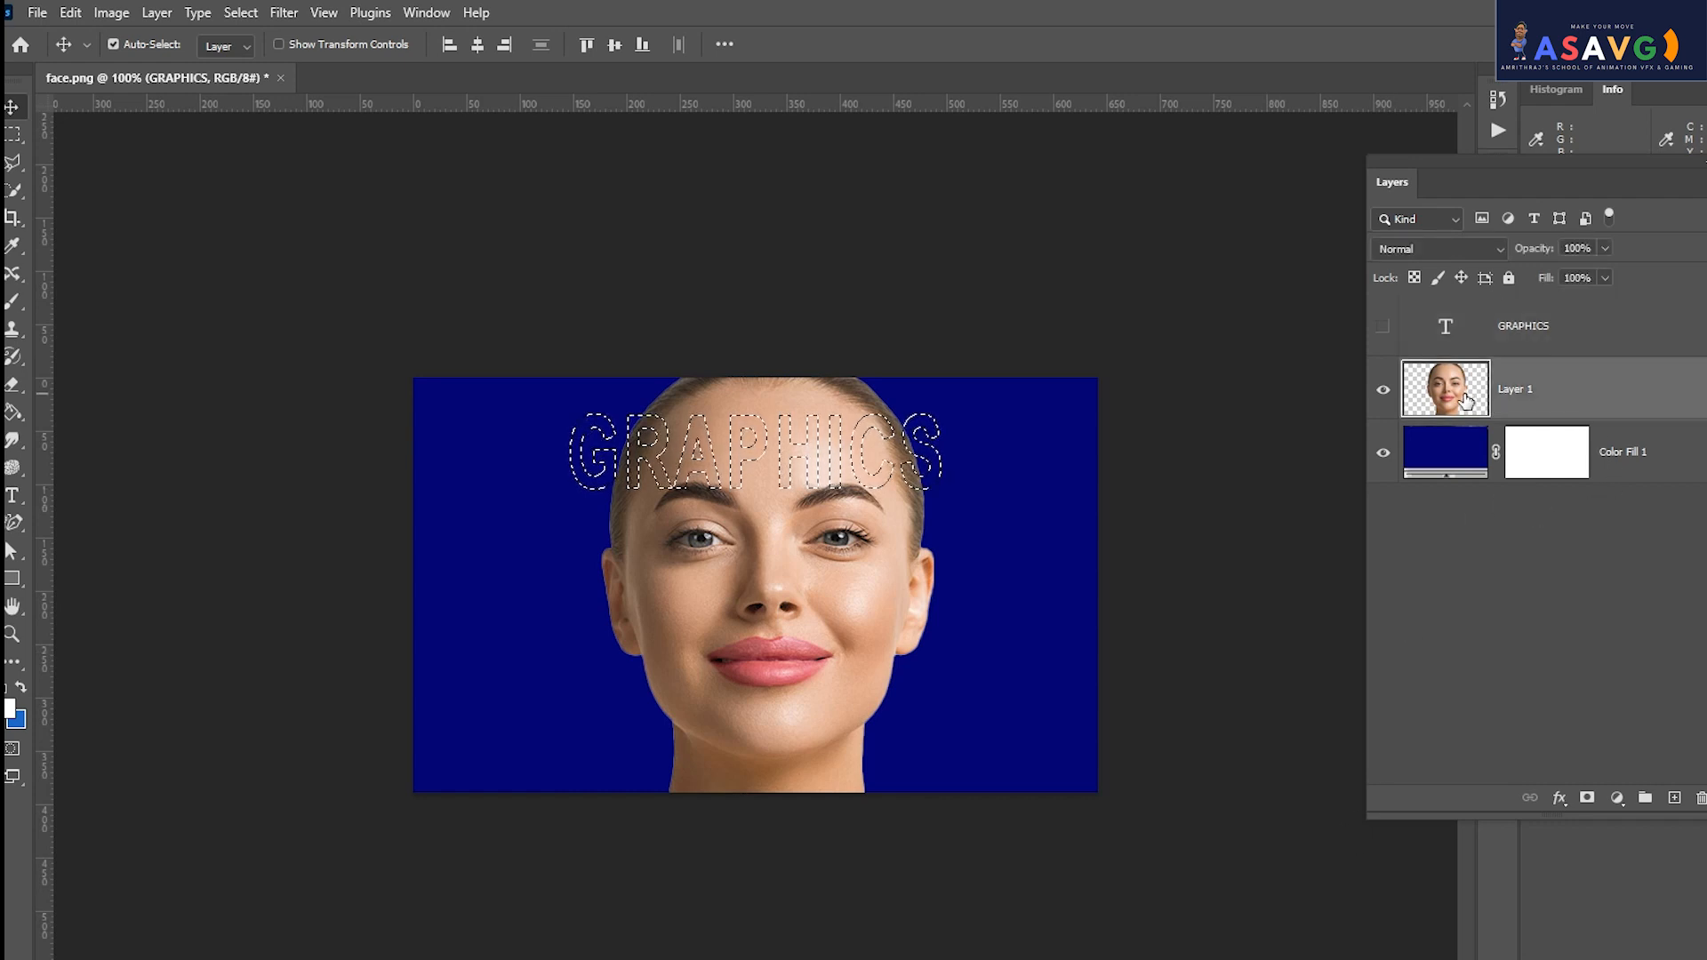
pyautogui.click(1587, 799)
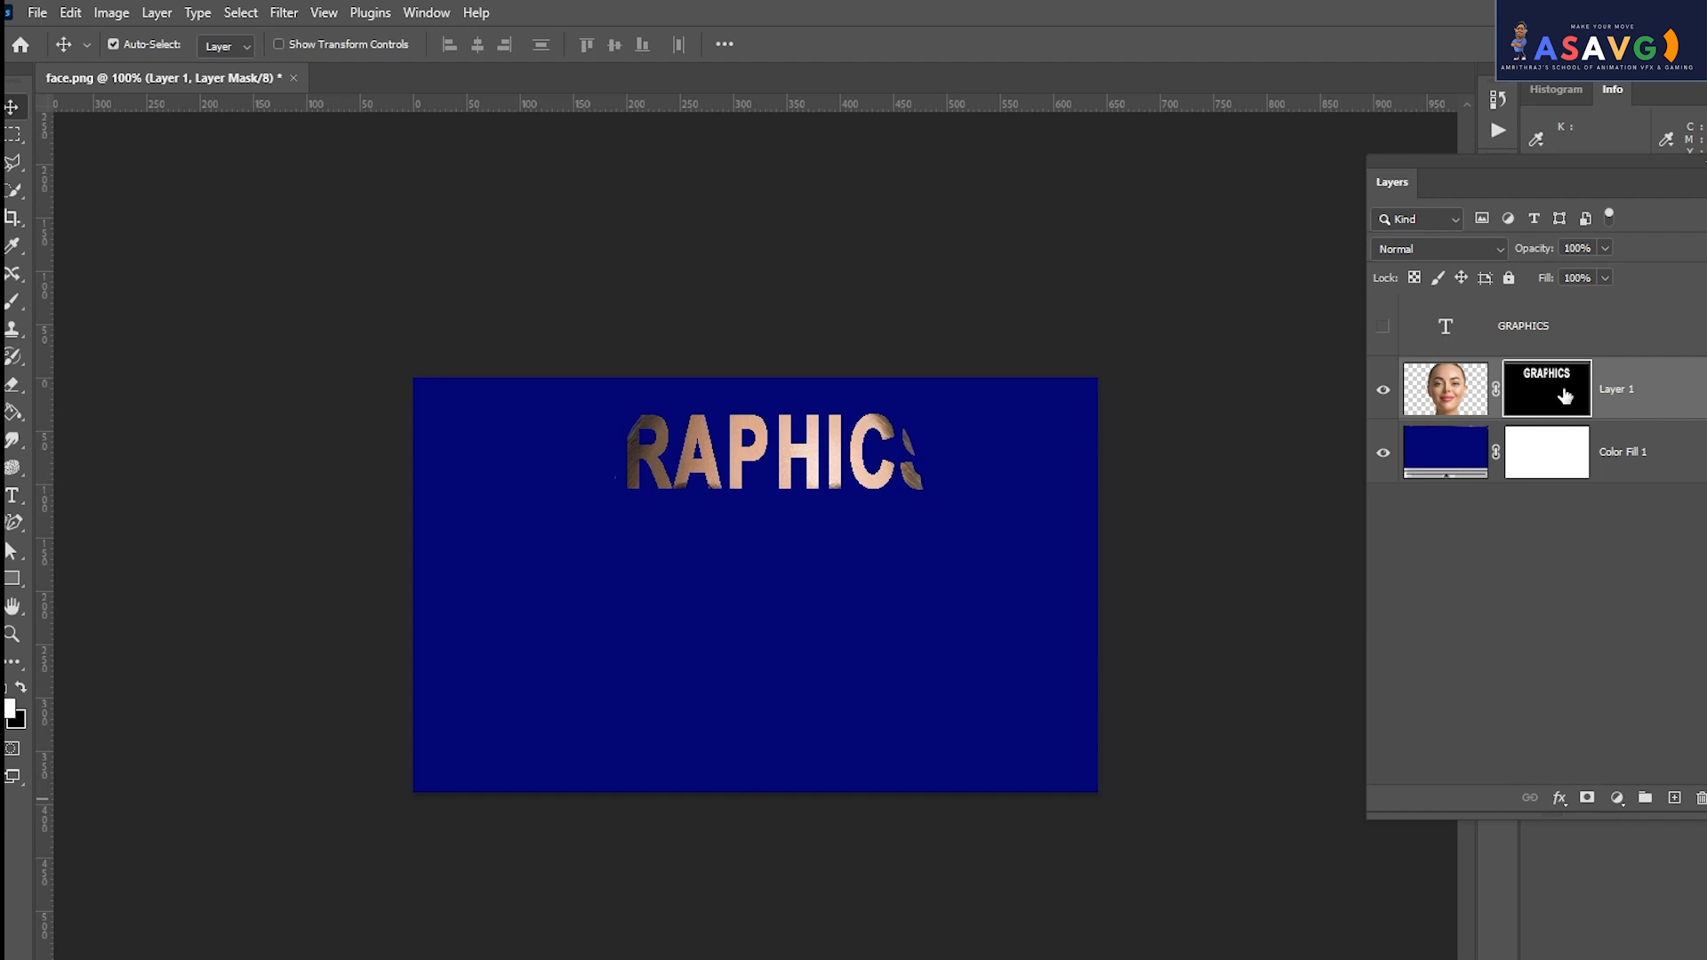
# Shrink the brush to 90 px and paint white on Layer 1's mask to reveal the face around the letters.
pyautogui.click(21, 691)
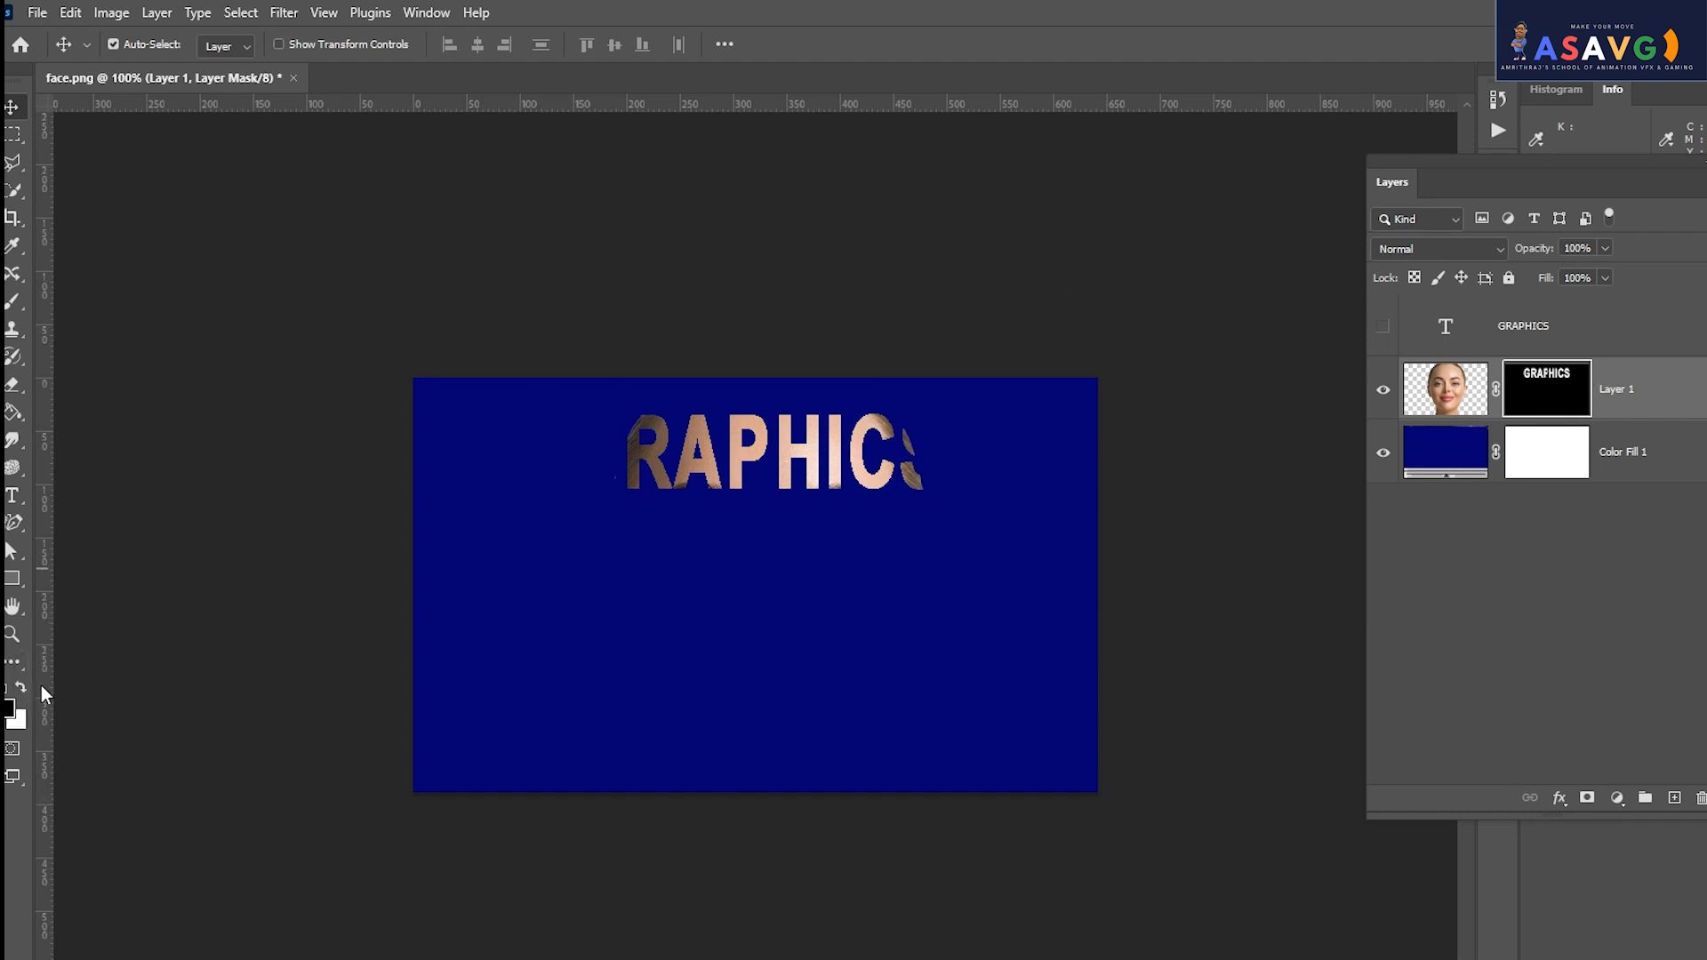
pyautogui.click(11, 302)
pyautogui.press('[')
pyautogui.press('[')
pyautogui.press('[')
pyautogui.press('[')
pyautogui.press('[')
pyautogui.press('[')
pyautogui.press('[')
pyautogui.press('[')
pyautogui.press('[')
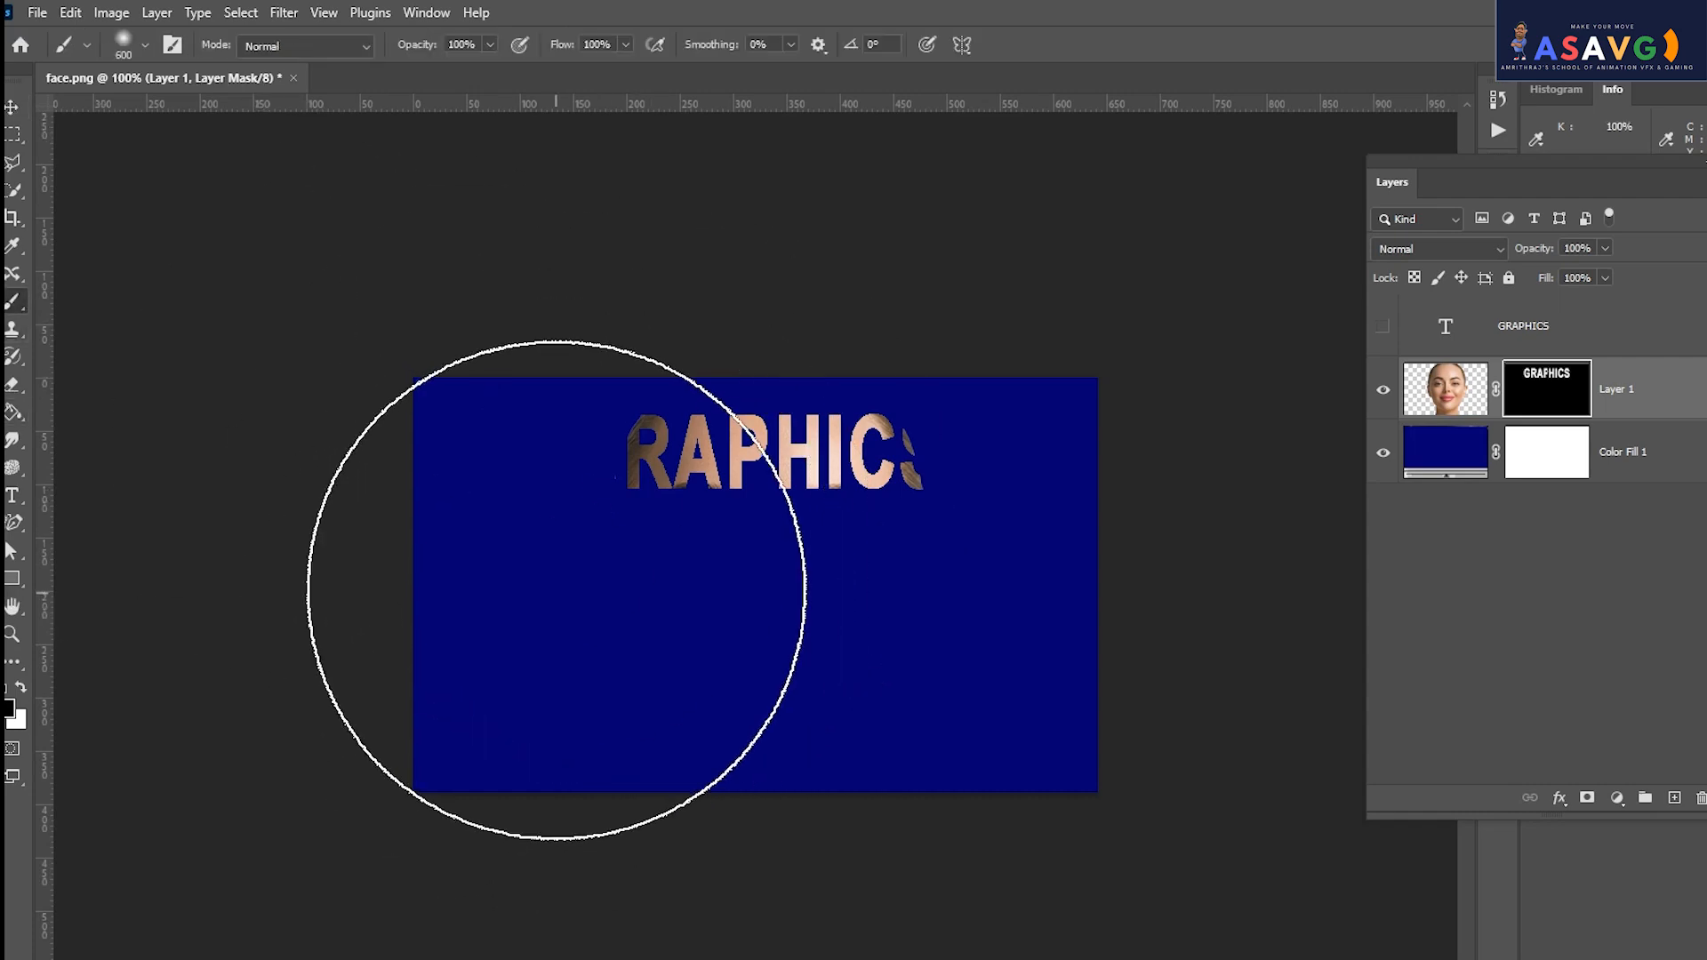
pyautogui.press('[')
pyautogui.press('[')
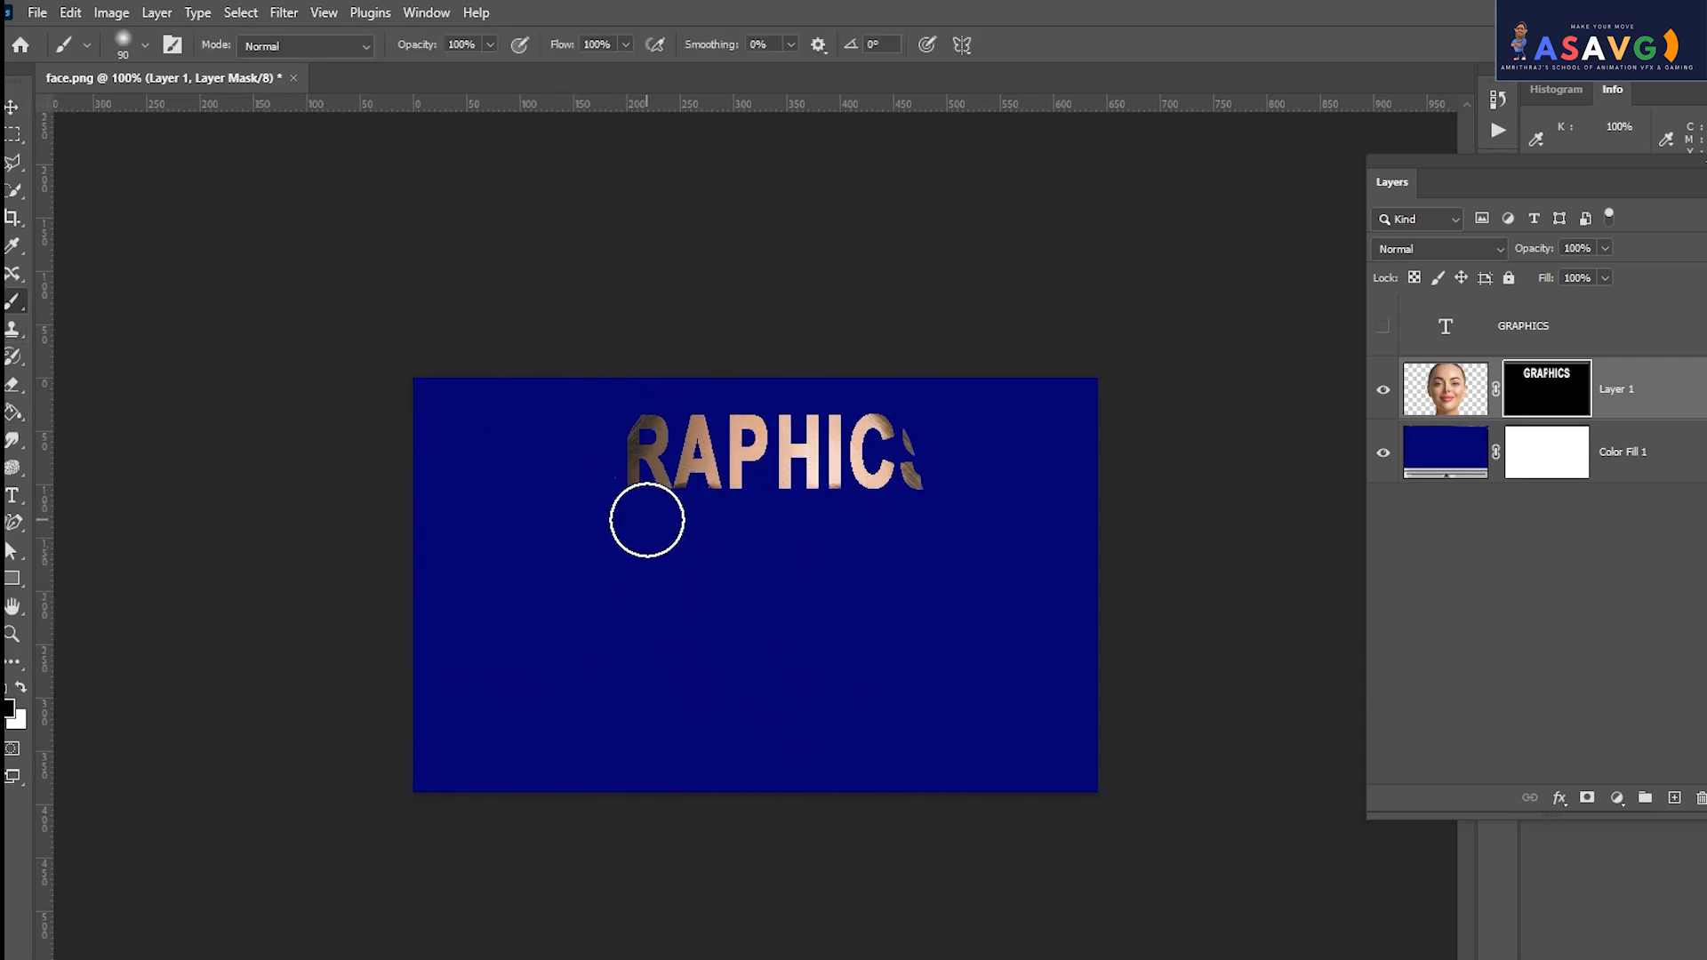
pyautogui.click(21, 687)
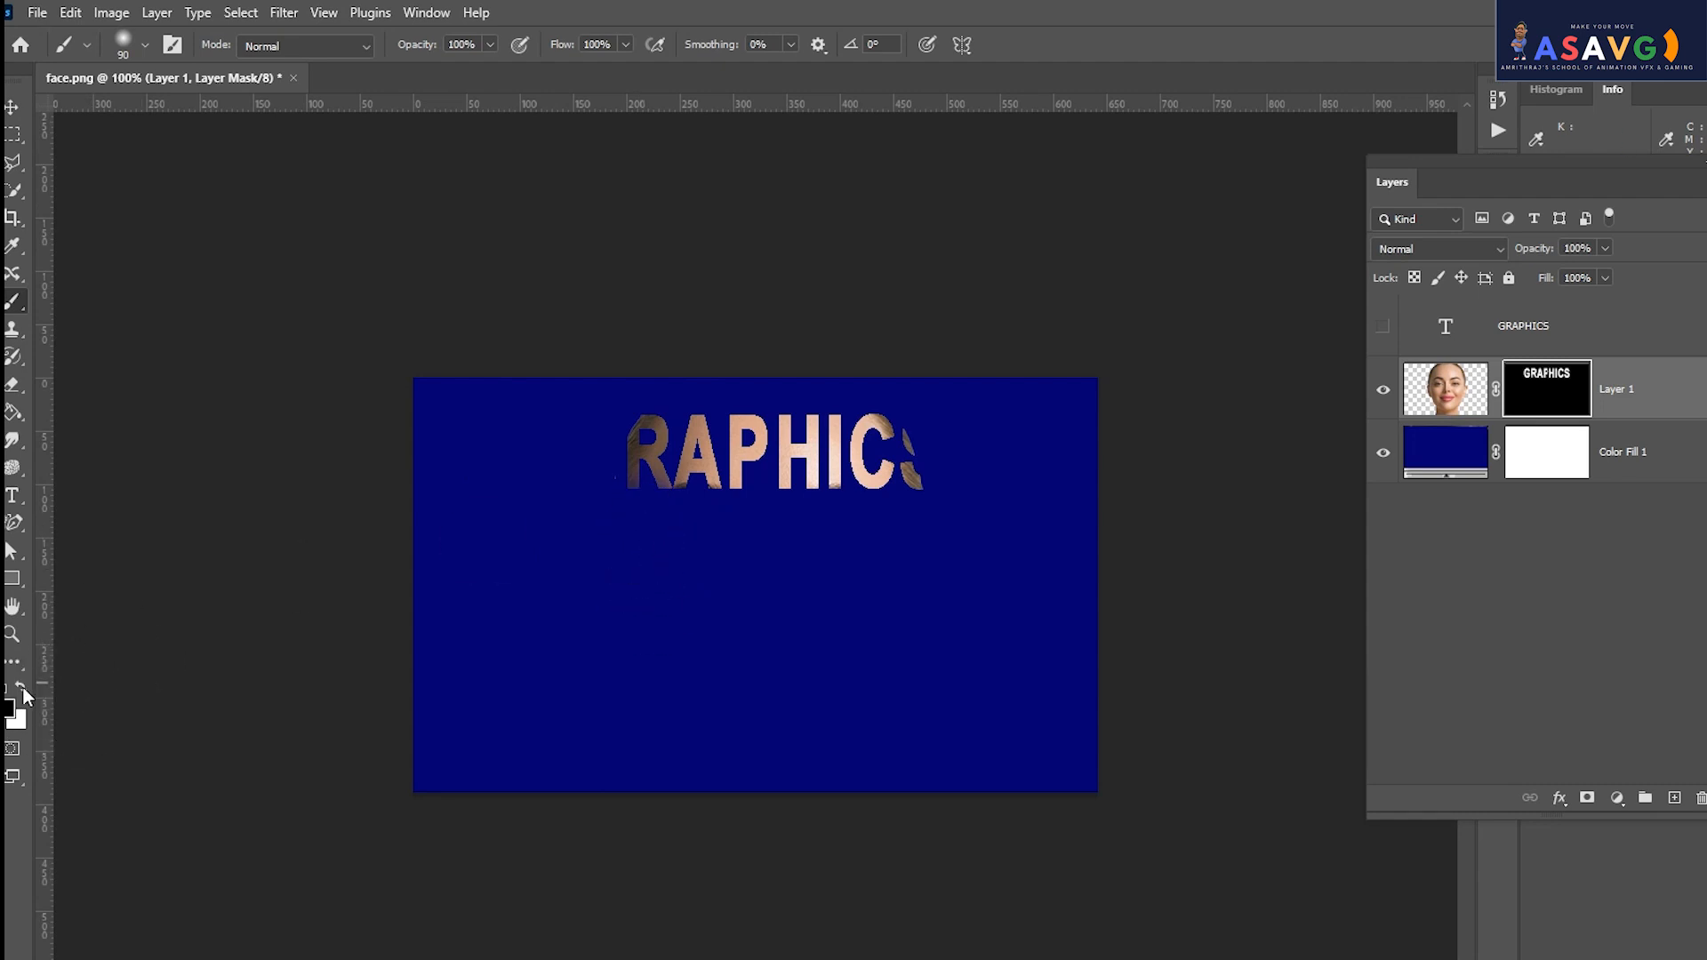
pyautogui.moveTo(590, 564)
pyautogui.mouseDown()
pyautogui.moveTo(653, 530)
pyautogui.moveTo(631, 581)
pyautogui.moveTo(636, 527)
pyautogui.moveTo(763, 545)
pyautogui.moveTo(701, 555)
pyautogui.moveTo(611, 408)
pyautogui.moveTo(641, 379)
pyautogui.moveTo(932, 386)
pyautogui.moveTo(986, 461)
pyautogui.moveTo(968, 546)
pyautogui.moveTo(870, 580)
pyautogui.moveTo(734, 579)
pyautogui.moveTo(952, 528)
pyautogui.moveTo(961, 609)
pyautogui.moveTo(888, 647)
pyautogui.moveTo(733, 653)
pyautogui.moveTo(617, 698)
pyautogui.moveTo(702, 705)
pyautogui.moveTo(682, 622)
pyautogui.moveTo(617, 636)
pyautogui.moveTo(630, 621)
pyautogui.moveTo(898, 756)
pyautogui.moveTo(766, 797)
pyautogui.moveTo(851, 719)
pyautogui.moveTo(661, 790)
pyautogui.moveTo(840, 749)
pyautogui.moveTo(684, 731)
pyautogui.moveTo(865, 752)
pyautogui.moveTo(939, 678)
pyautogui.moveTo(667, 673)
pyautogui.moveTo(867, 796)
pyautogui.mouseUp()
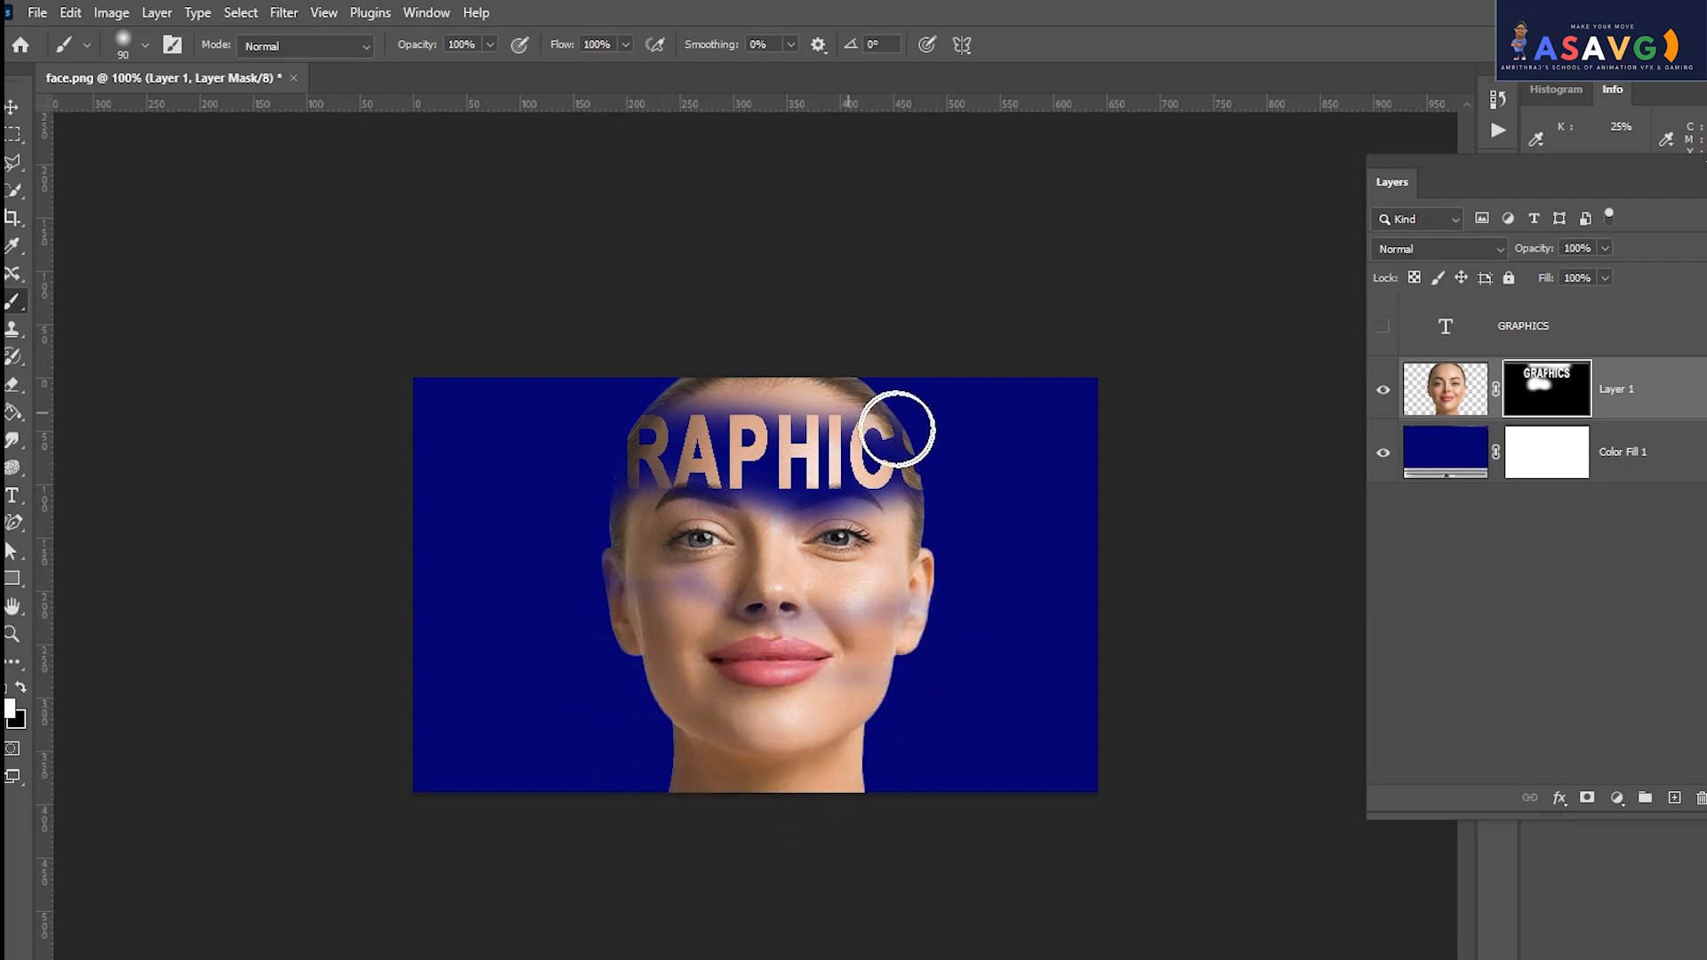
# Paint black on Layer 1's mask to erase the lettering over the forehead, and paint white to bring the whole forehead back.
pyautogui.click(21, 687)
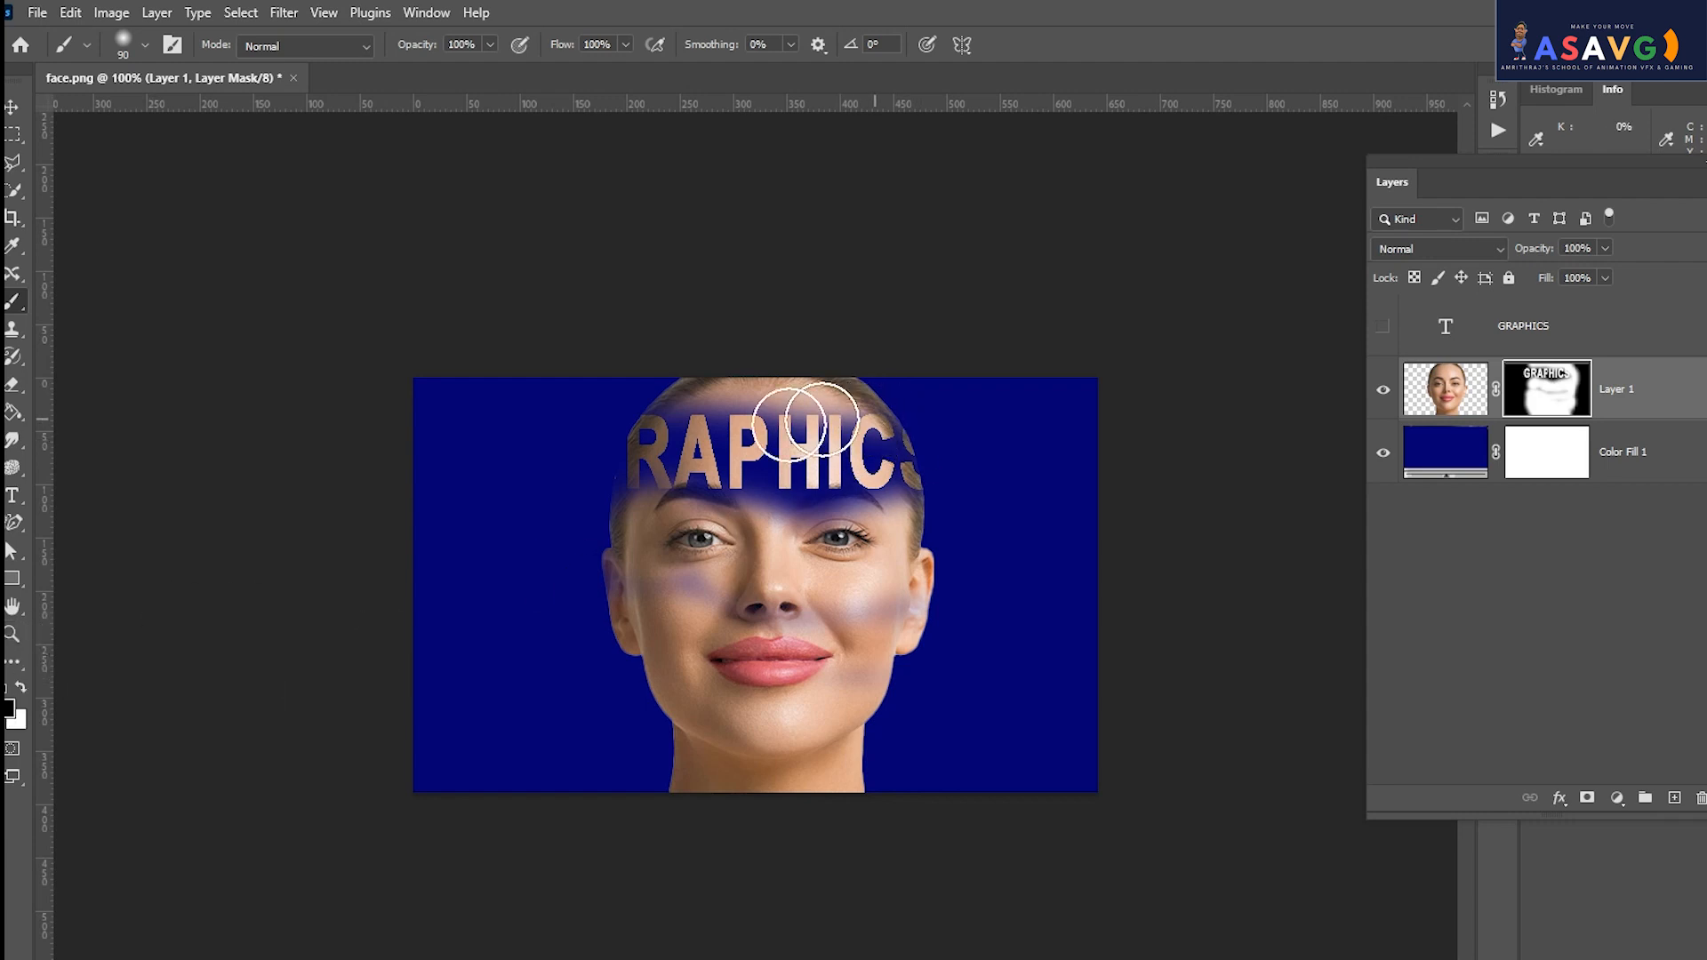
pyautogui.moveTo(782, 418)
pyautogui.mouseDown()
pyautogui.moveTo(510, 374)
pyautogui.moveTo(640, 407)
pyautogui.mouseUp()
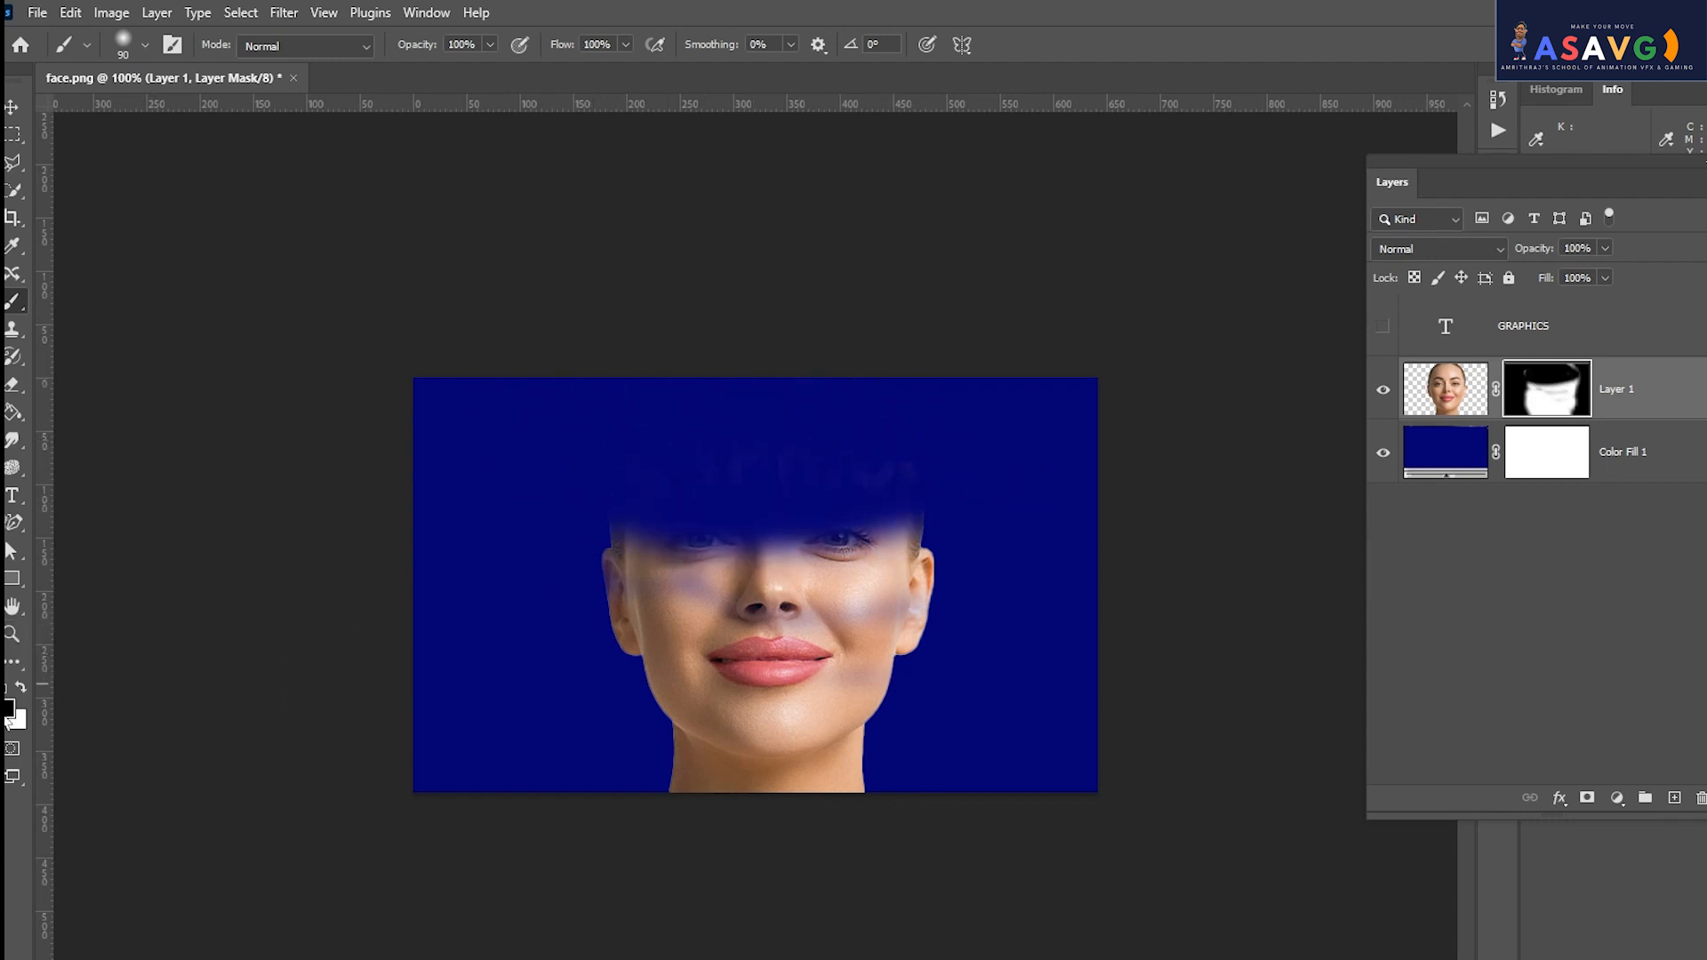
pyautogui.moveTo(738, 471)
pyautogui.mouseDown()
pyautogui.moveTo(731, 415)
pyautogui.moveTo(686, 471)
pyautogui.moveTo(799, 520)
pyautogui.moveTo(902, 441)
pyautogui.moveTo(744, 530)
pyautogui.moveTo(800, 409)
pyautogui.mouseUp()
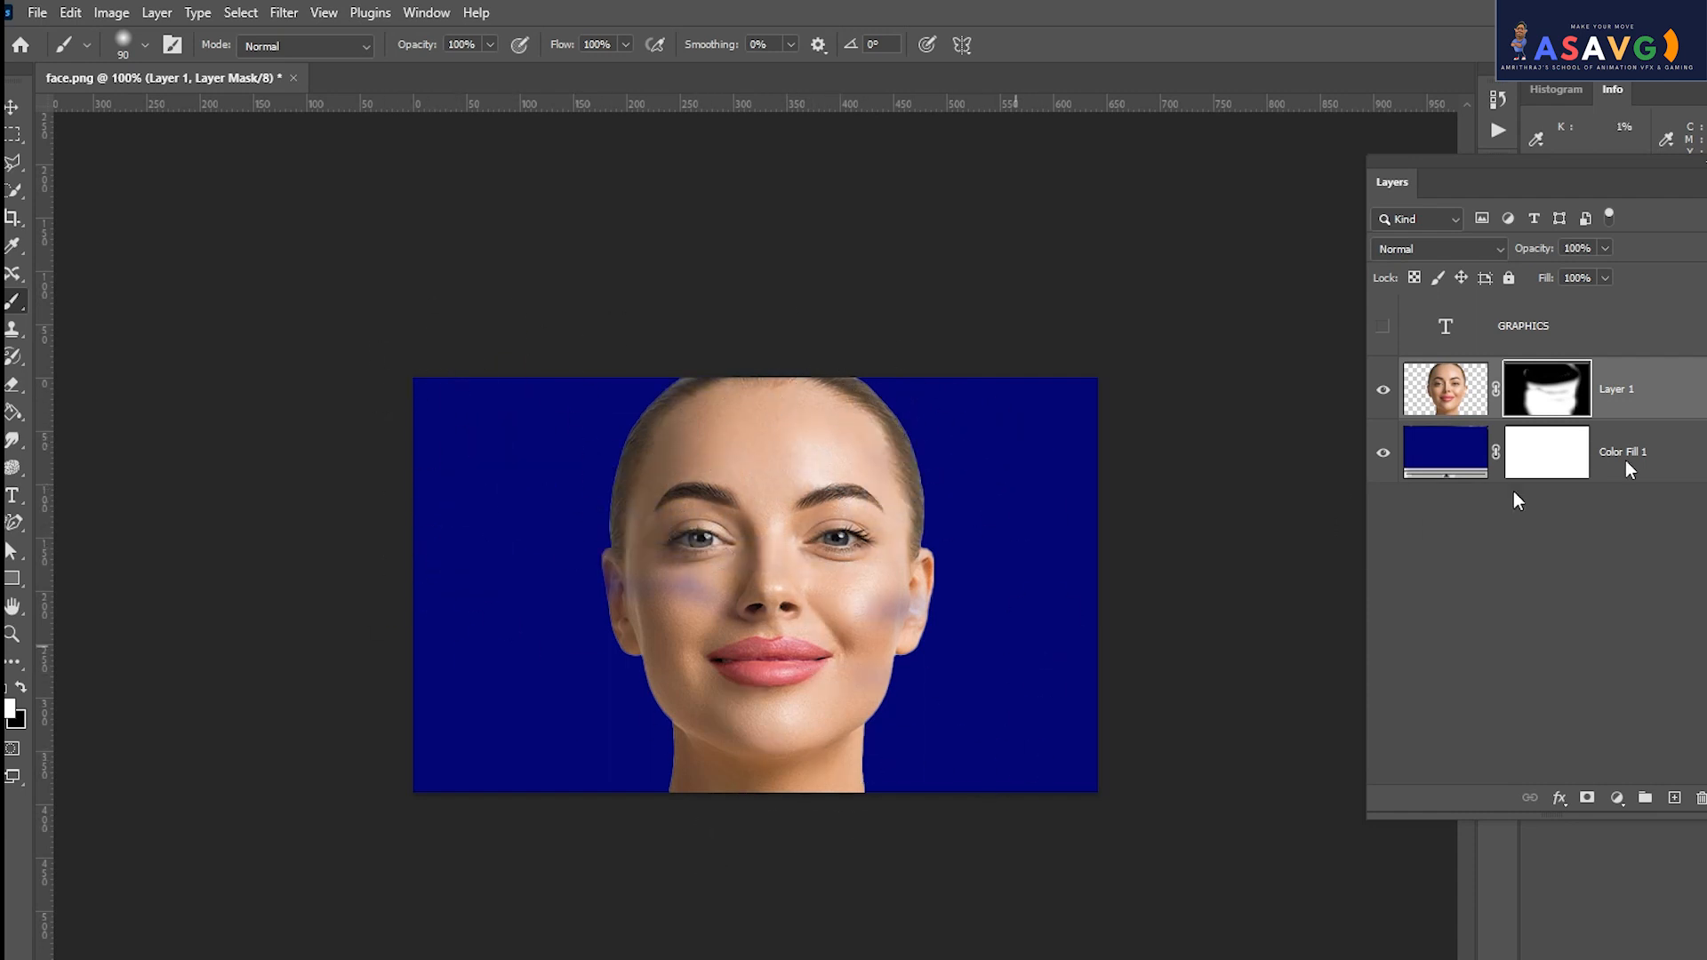
# Show the GRAPHICS text layer again and toggle its visibility to compare the portrait with and without the text.
pyautogui.click(1381, 329)
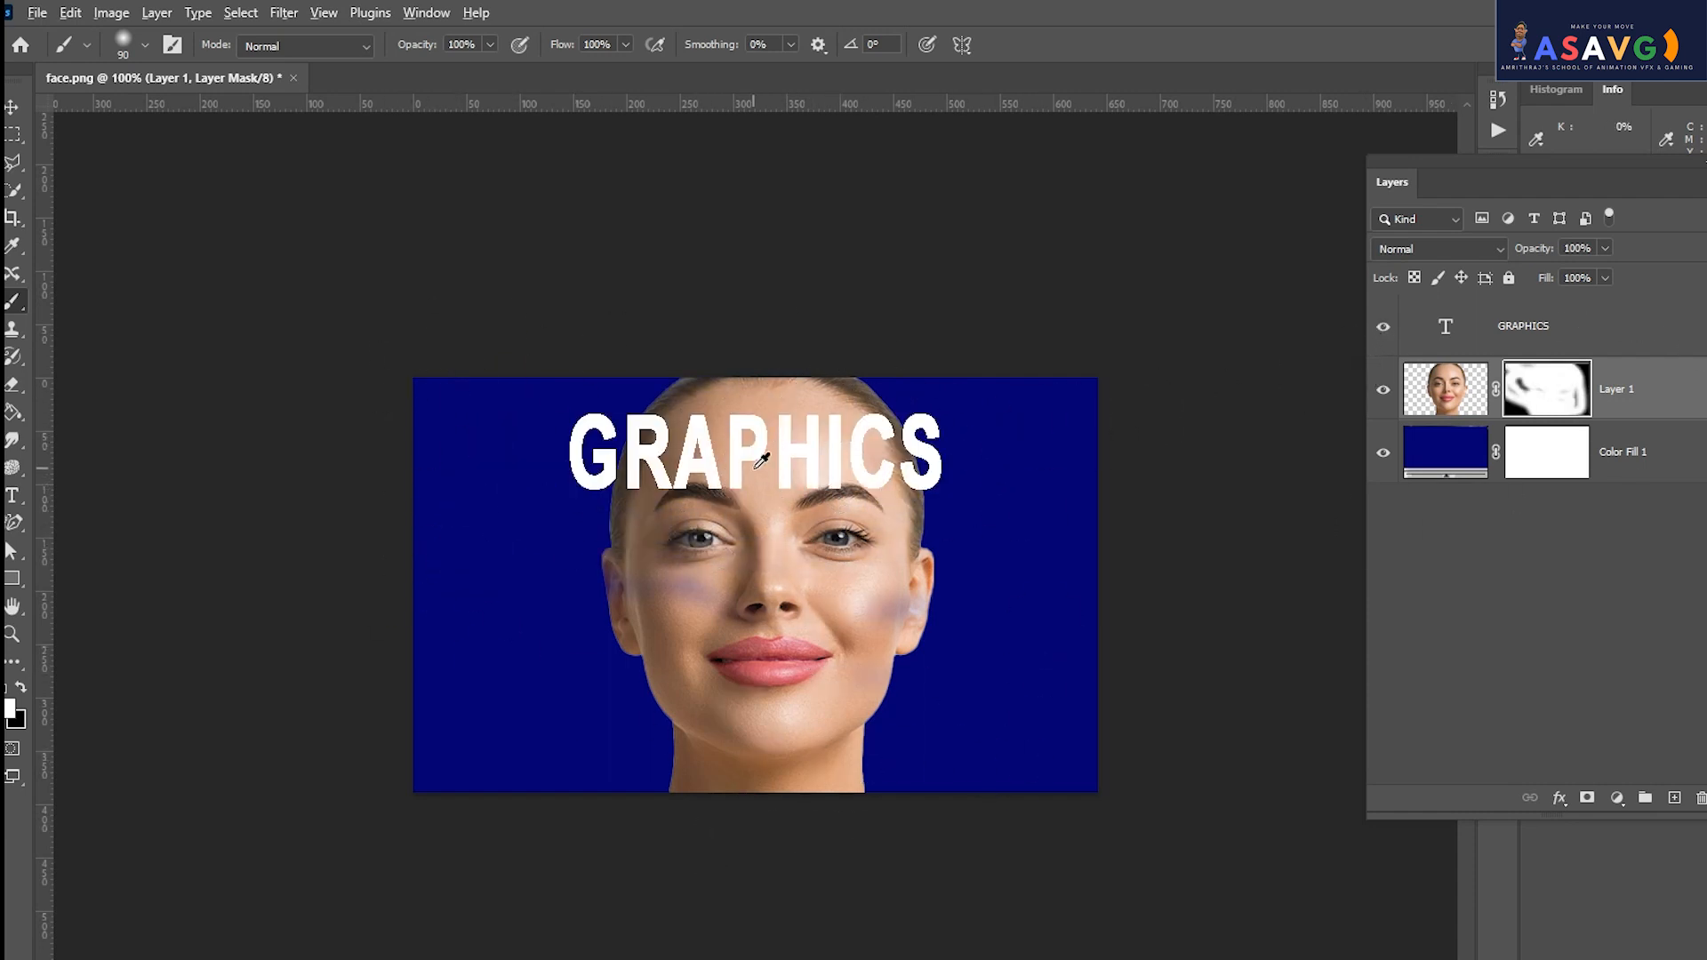
pyautogui.keyDown('alt'); pyautogui.click(1428, 345); pyautogui.keyUp('alt')
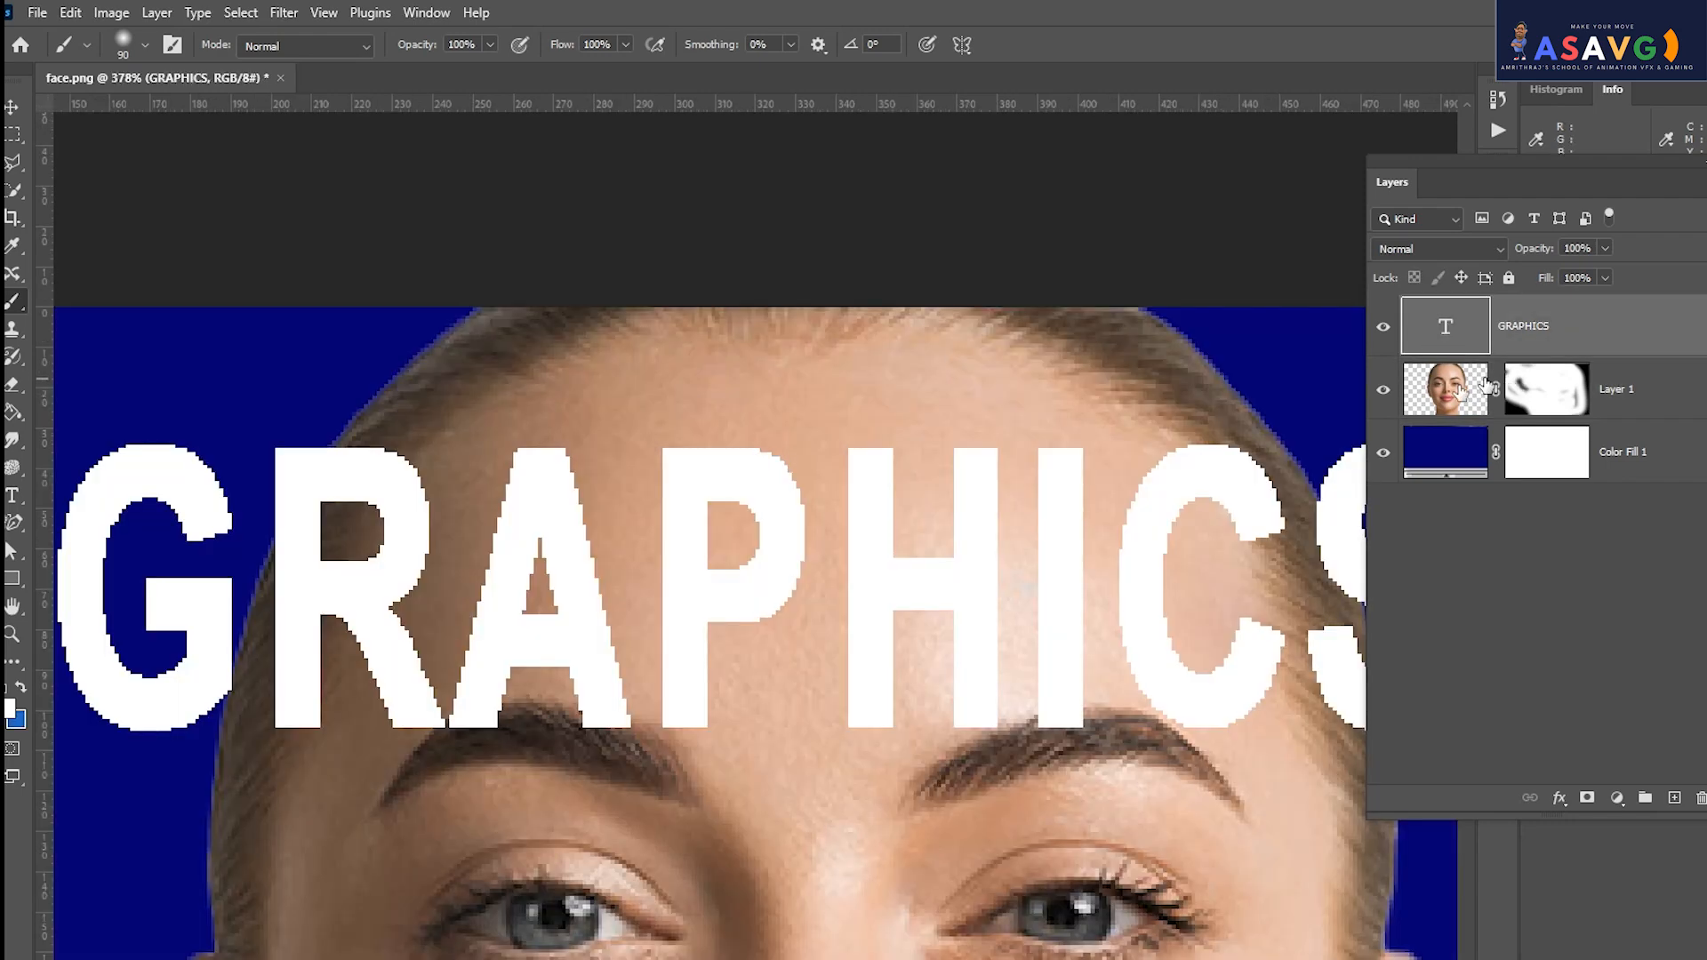
pyautogui.hotkey('ctrl', ',')
pyautogui.hotkey('ctrl', '1')
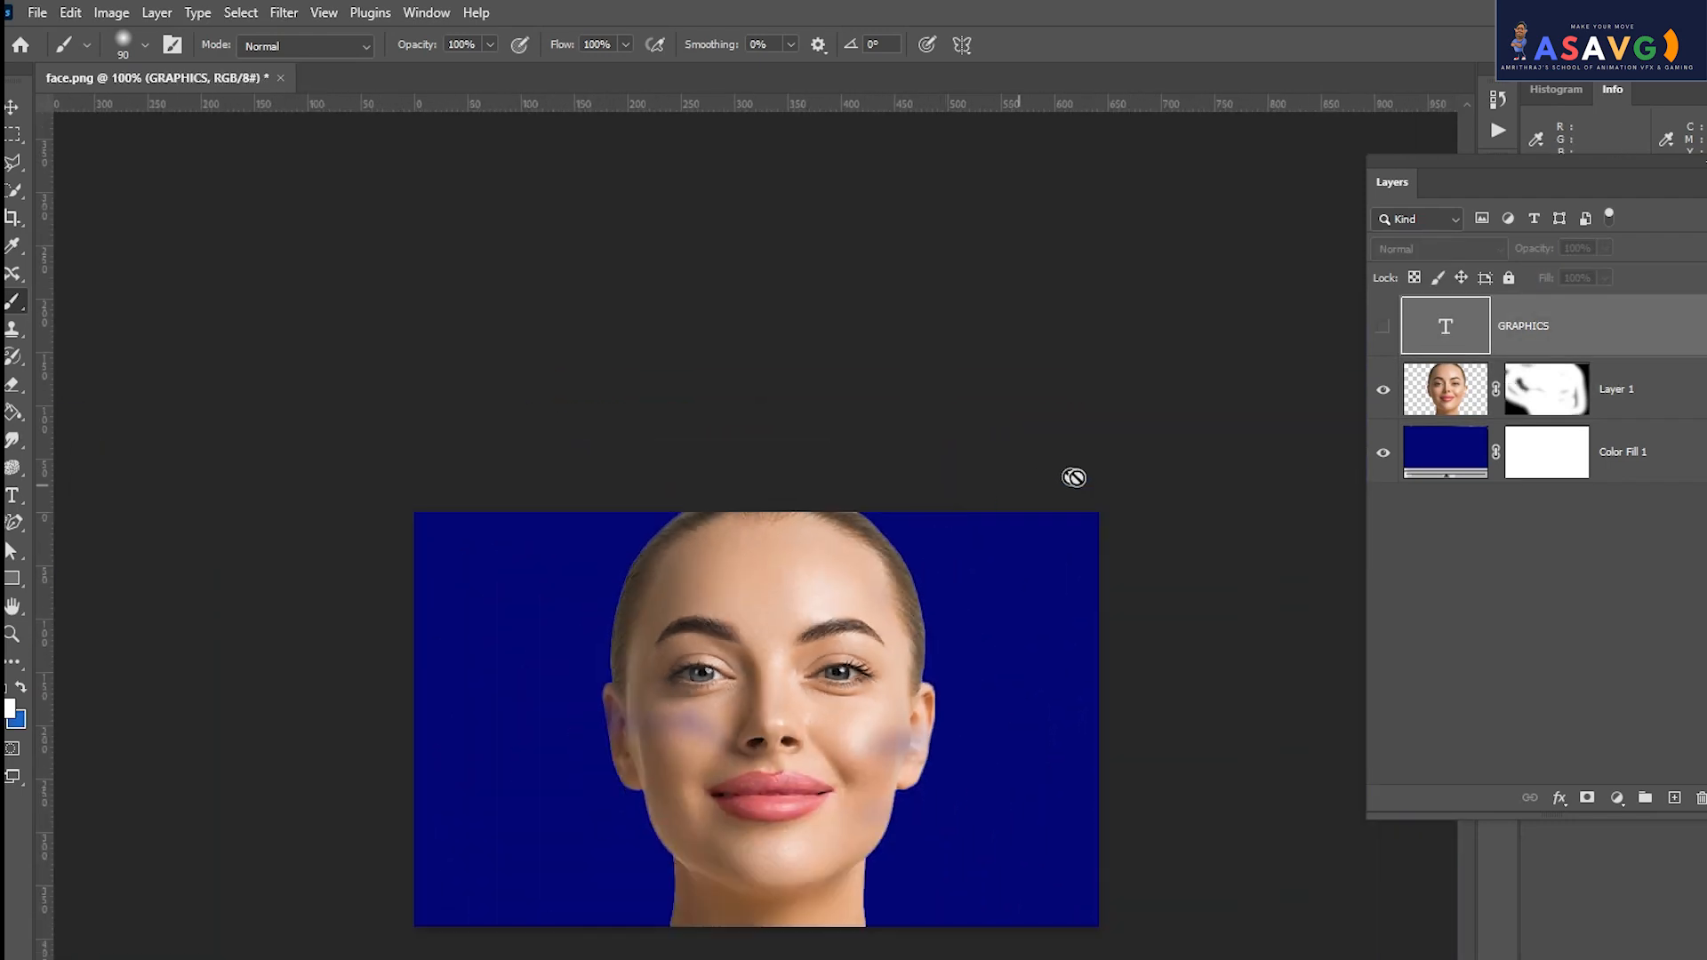
pyautogui.click(1384, 329)
pyautogui.click(1384, 330)
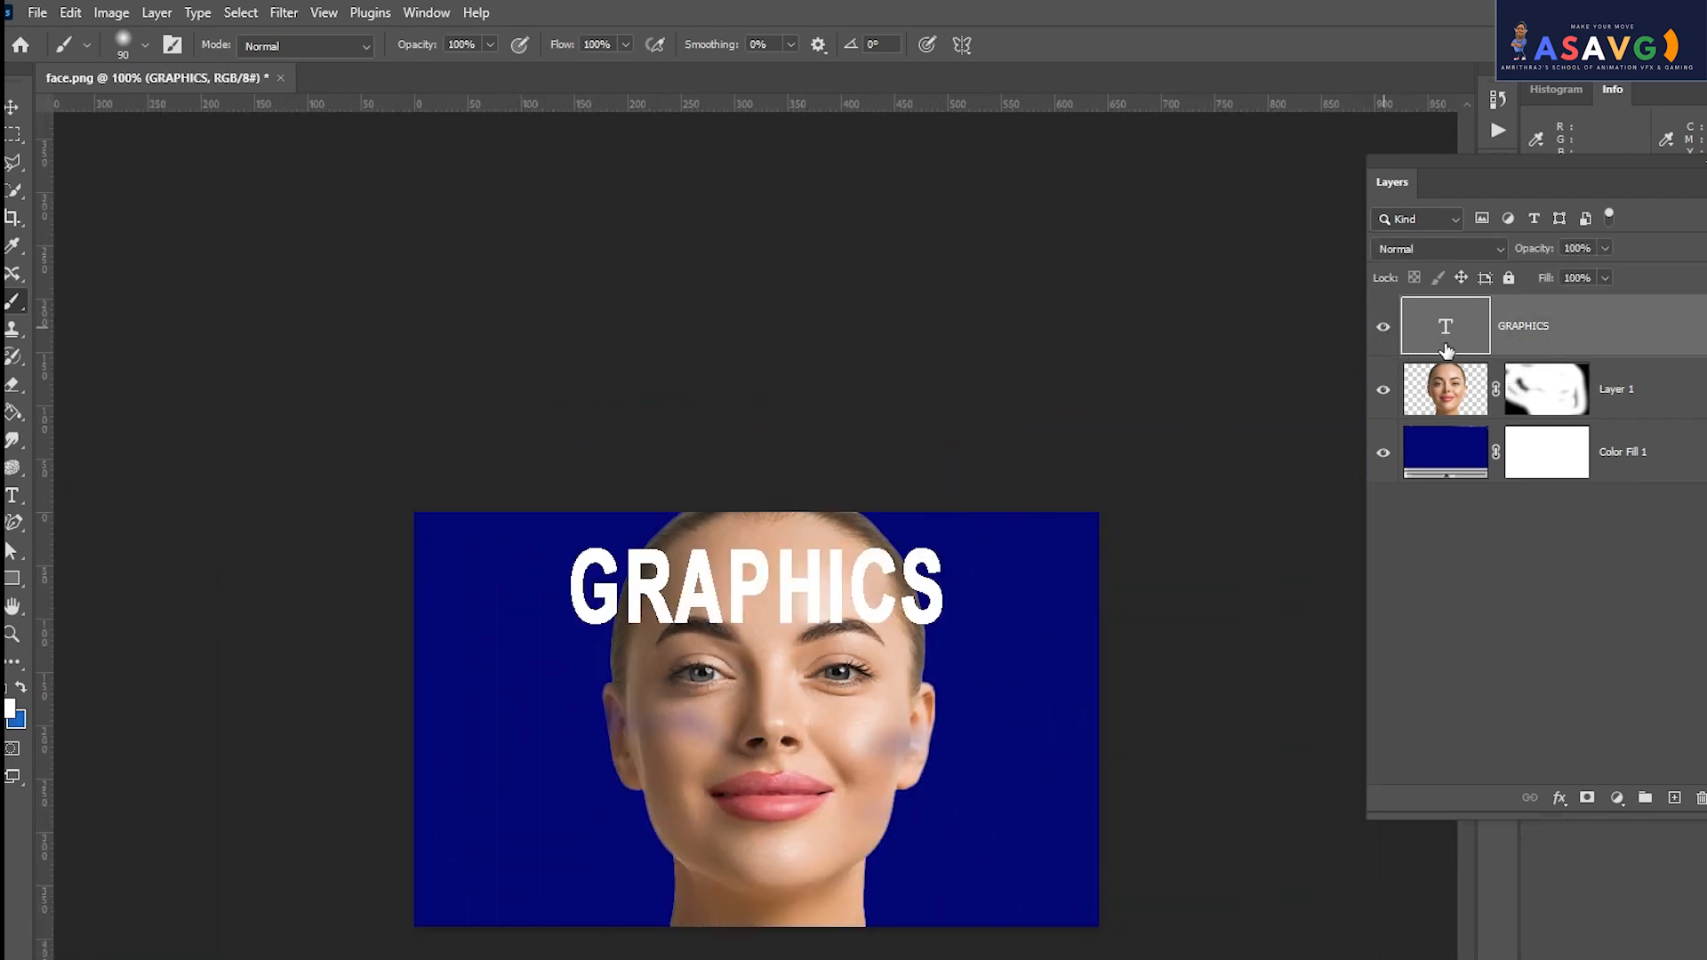
# Replace Layer 1's mask with a new one made from the GRAPHICS lettering selection, with the text layer hidden.
pyautogui.keyDown('ctrl'); pyautogui.click(1446, 347); pyautogui.keyUp('ctrl')
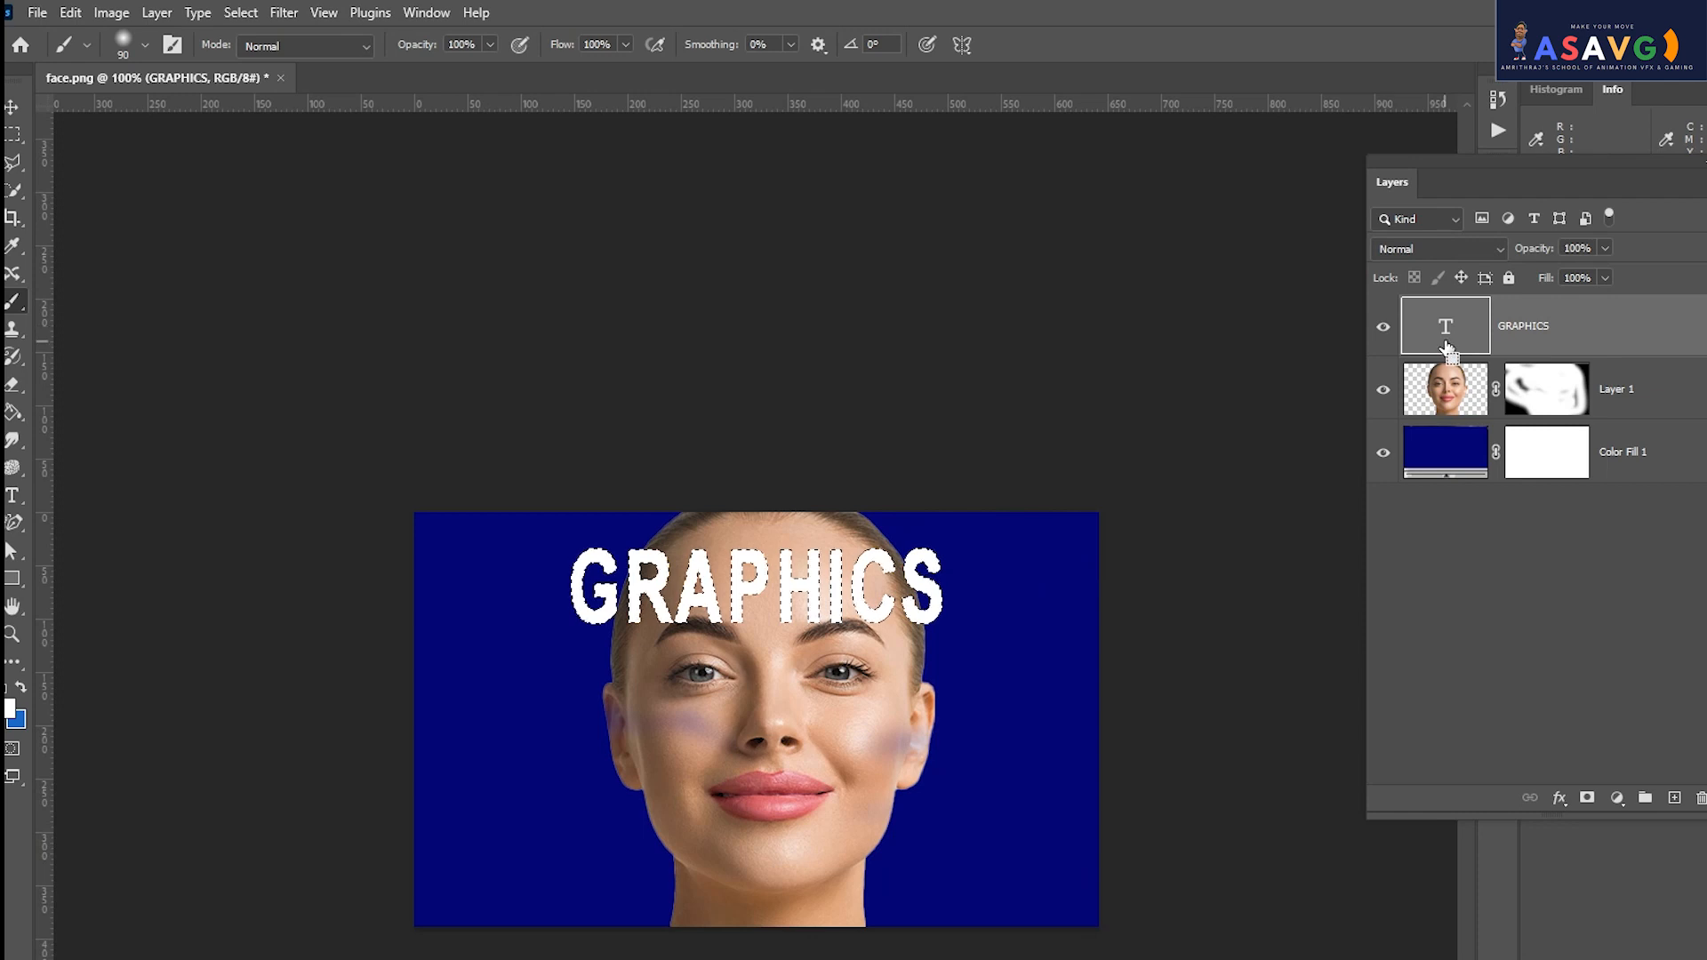
pyautogui.click(1562, 407)
pyautogui.press('Delete')
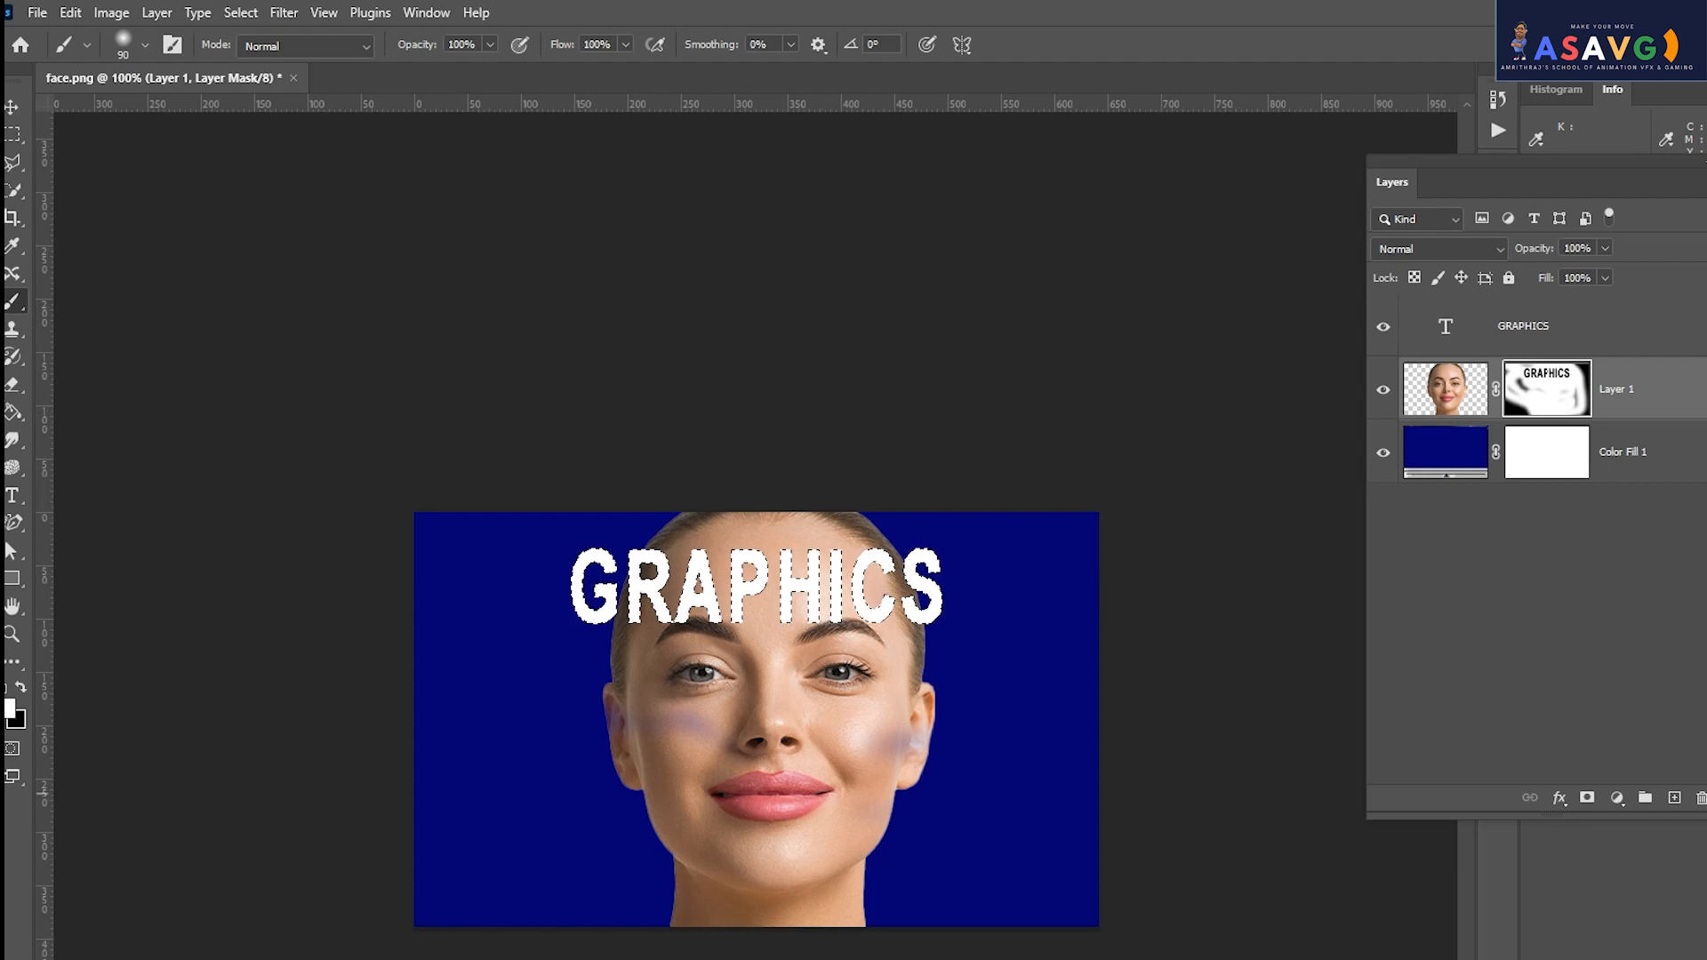
pyautogui.click(1701, 797)
pyautogui.click(970, 410)
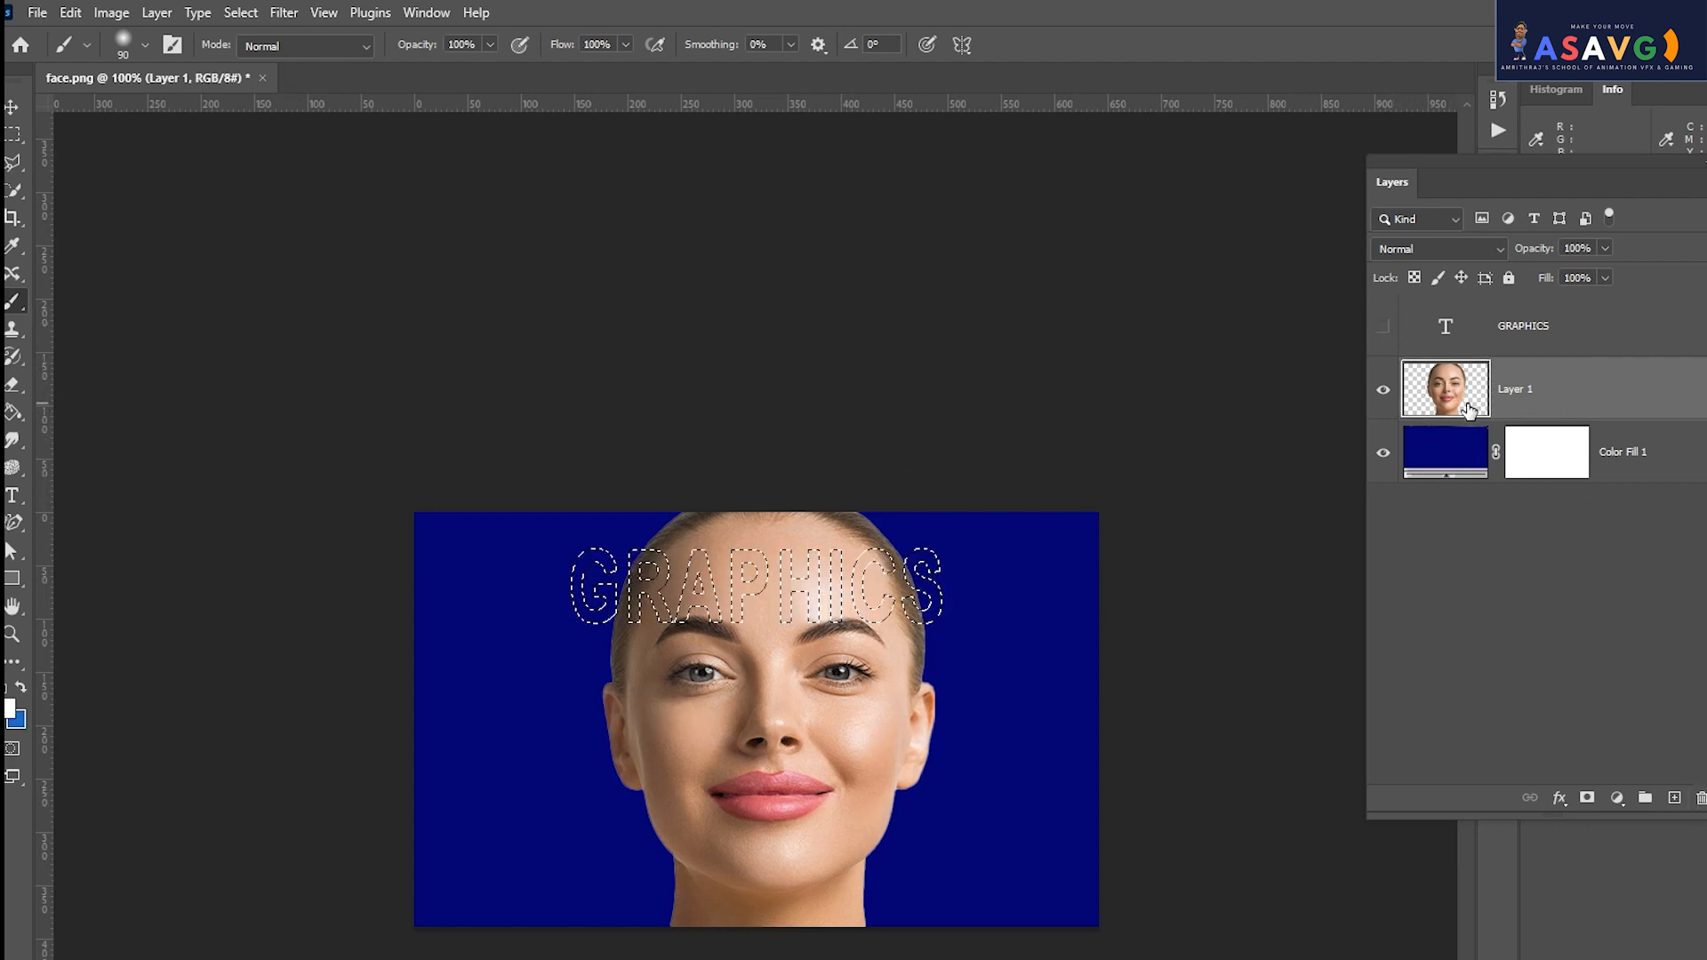
pyautogui.click(1587, 798)
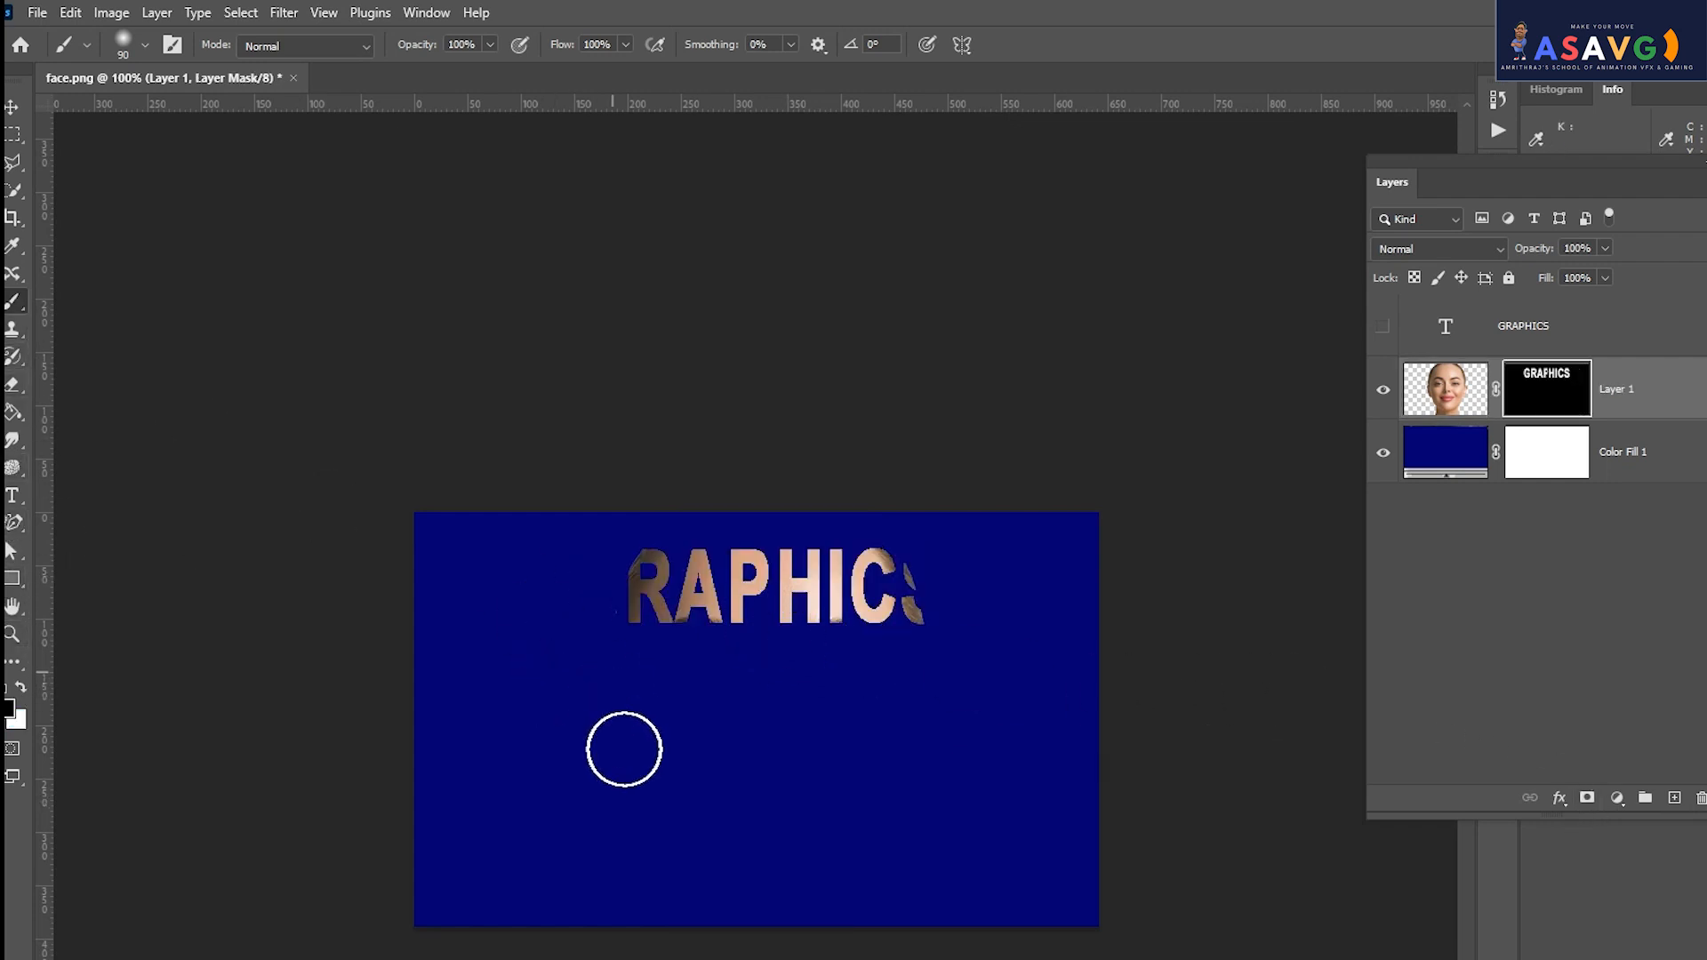
# Paint white on Layer 1's mask, reducing the brush to 35 px, to reveal the face around the GRAPHICS lettering.
pyautogui.press('x')
pyautogui.moveTo(689, 671)
pyautogui.mouseDown()
pyautogui.moveTo(668, 705)
pyautogui.moveTo(636, 681)
pyautogui.moveTo(634, 723)
pyautogui.moveTo(656, 799)
pyautogui.moveTo(668, 711)
pyautogui.moveTo(674, 755)
pyautogui.mouseUp()
pyautogui.press('[')
pyautogui.press('[')
pyautogui.press('[')
pyautogui.press('[')
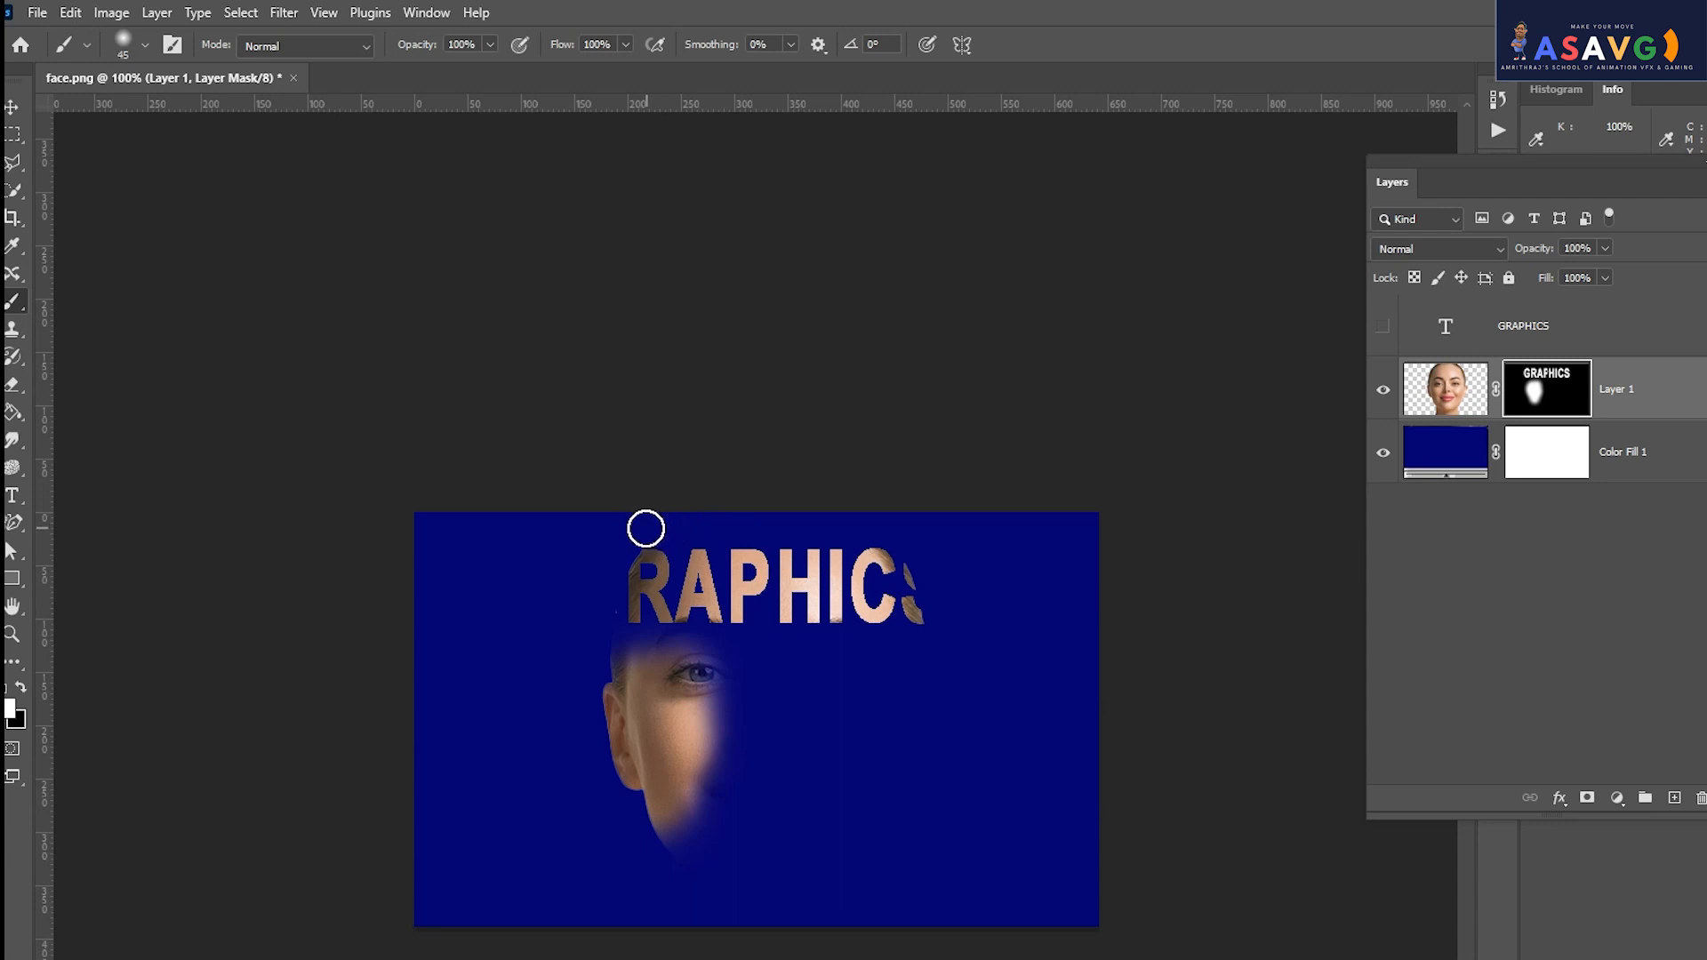
pyautogui.moveTo(643, 527); pyautogui.dragTo(883, 523)
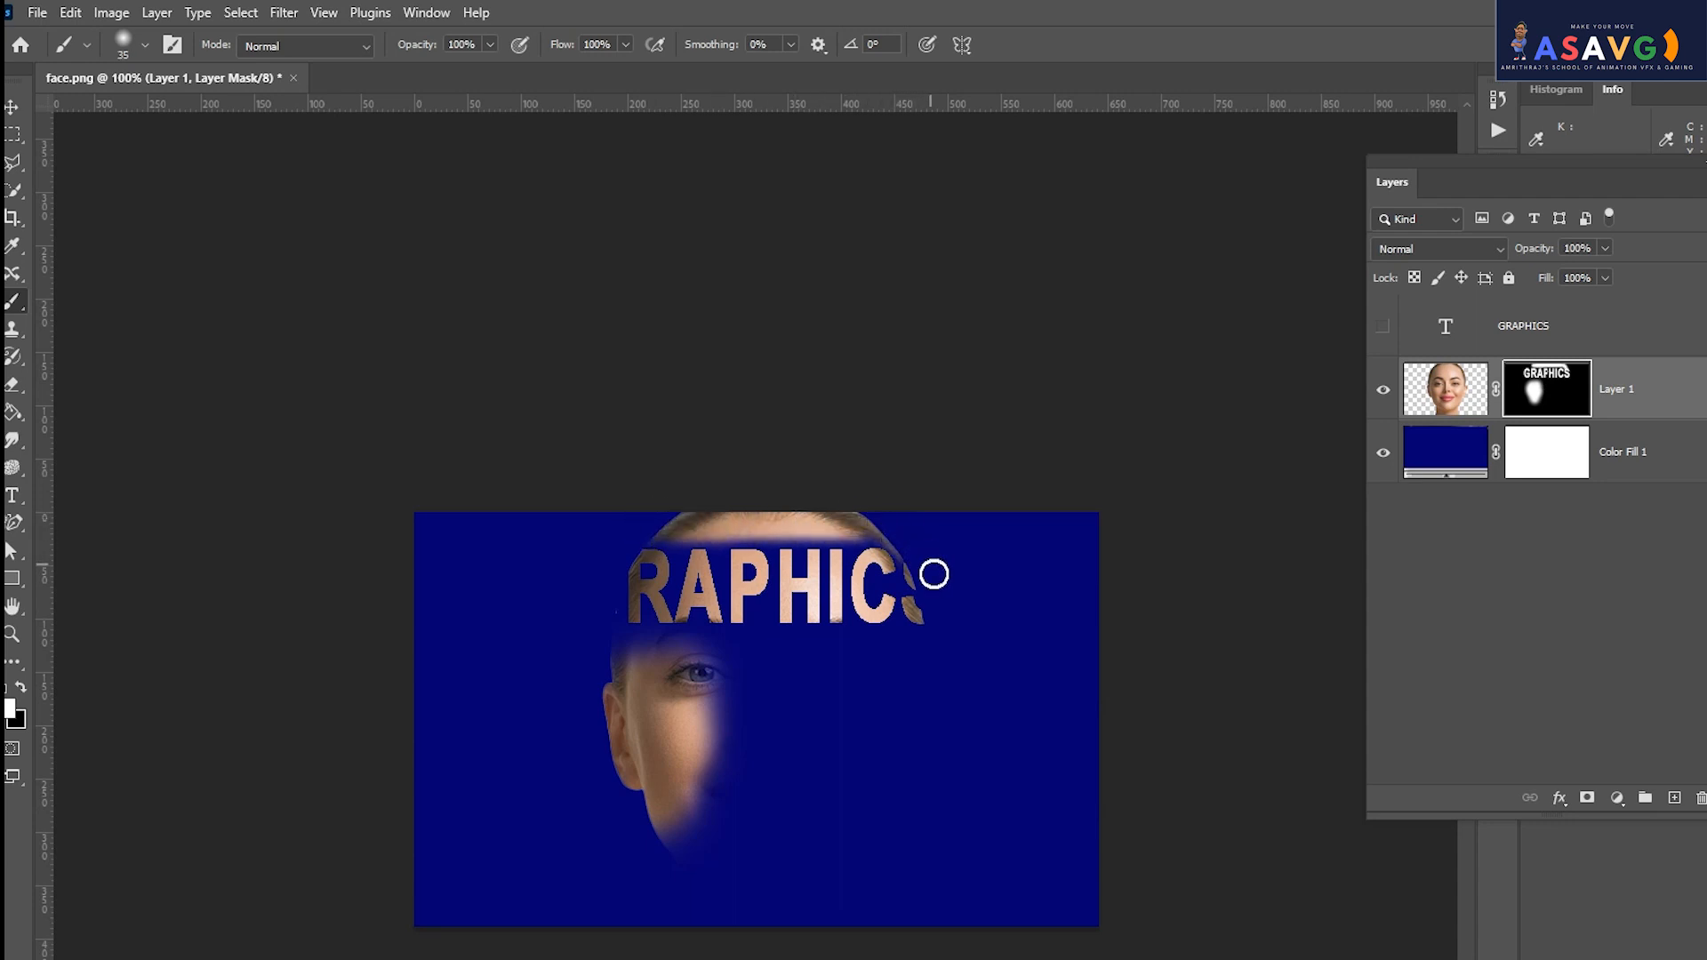
pyautogui.moveTo(960, 698)
pyautogui.mouseDown()
pyautogui.moveTo(930, 632)
pyautogui.moveTo(921, 747)
pyautogui.moveTo(888, 835)
pyautogui.moveTo(755, 952)
pyautogui.moveTo(756, 920)
pyautogui.mouseUp()
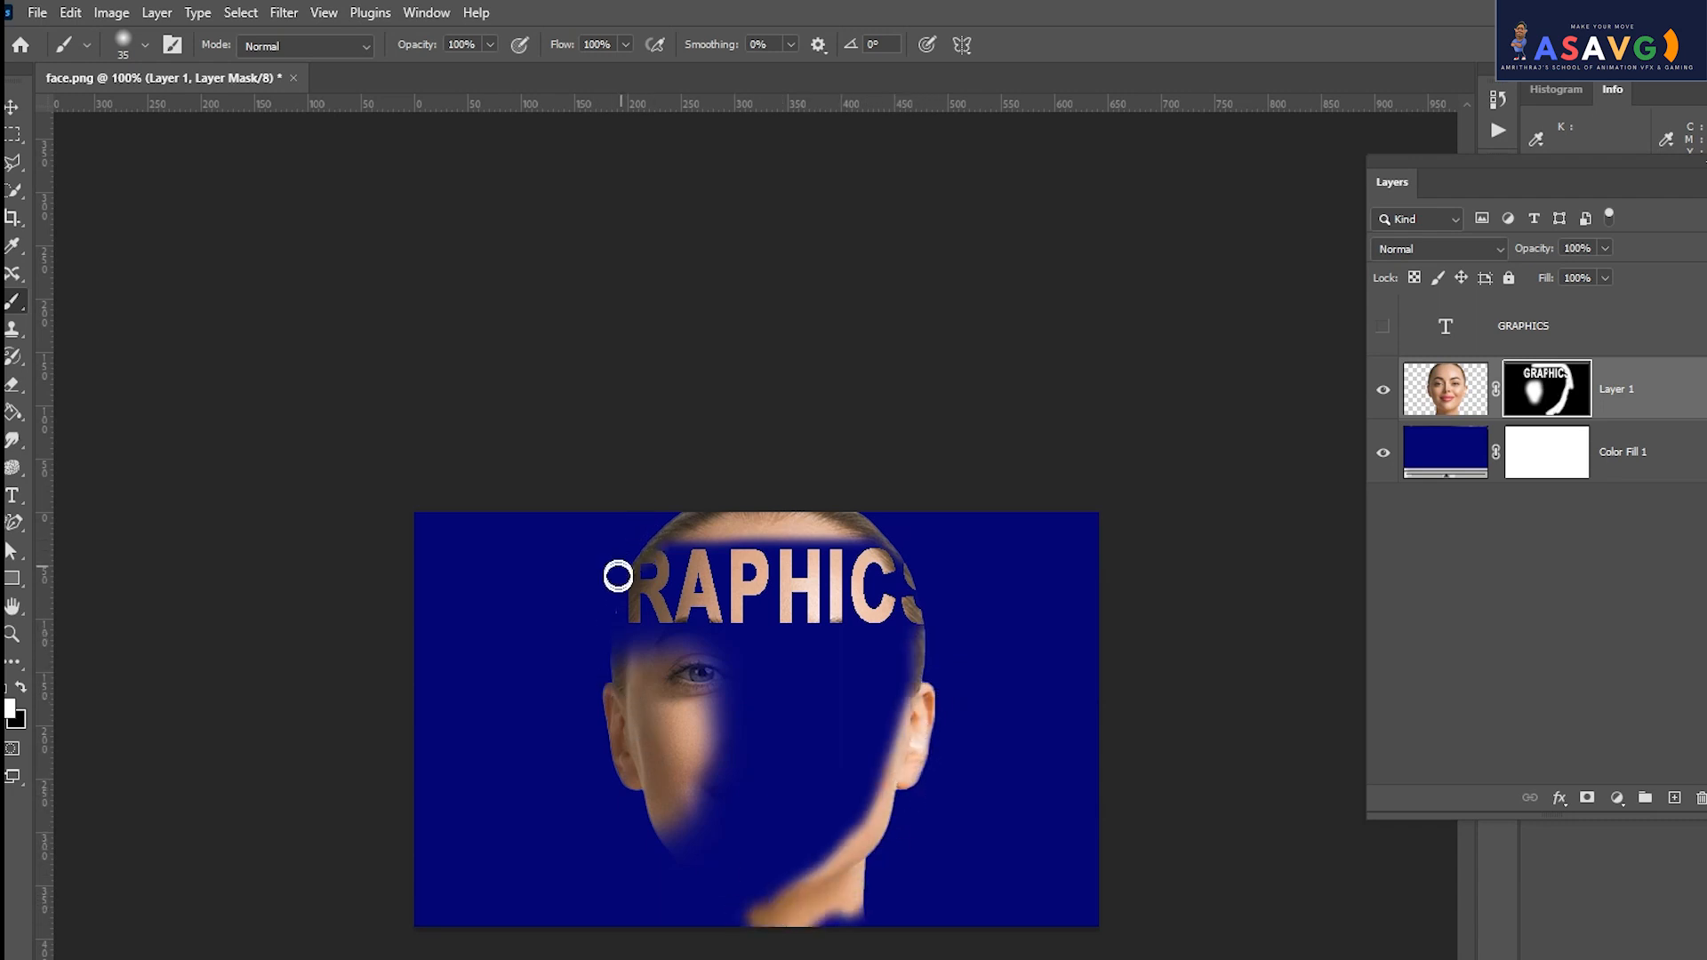
pyautogui.moveTo(618, 576)
pyautogui.mouseDown()
pyautogui.moveTo(652, 825)
pyautogui.moveTo(712, 944)
pyautogui.moveTo(645, 753)
pyautogui.moveTo(766, 868)
pyautogui.moveTo(679, 771)
pyautogui.moveTo(689, 735)
pyautogui.moveTo(824, 832)
pyautogui.moveTo(714, 824)
pyautogui.moveTo(863, 785)
pyautogui.moveTo(876, 700)
pyautogui.moveTo(658, 676)
pyautogui.moveTo(802, 665)
pyautogui.mouseUp()
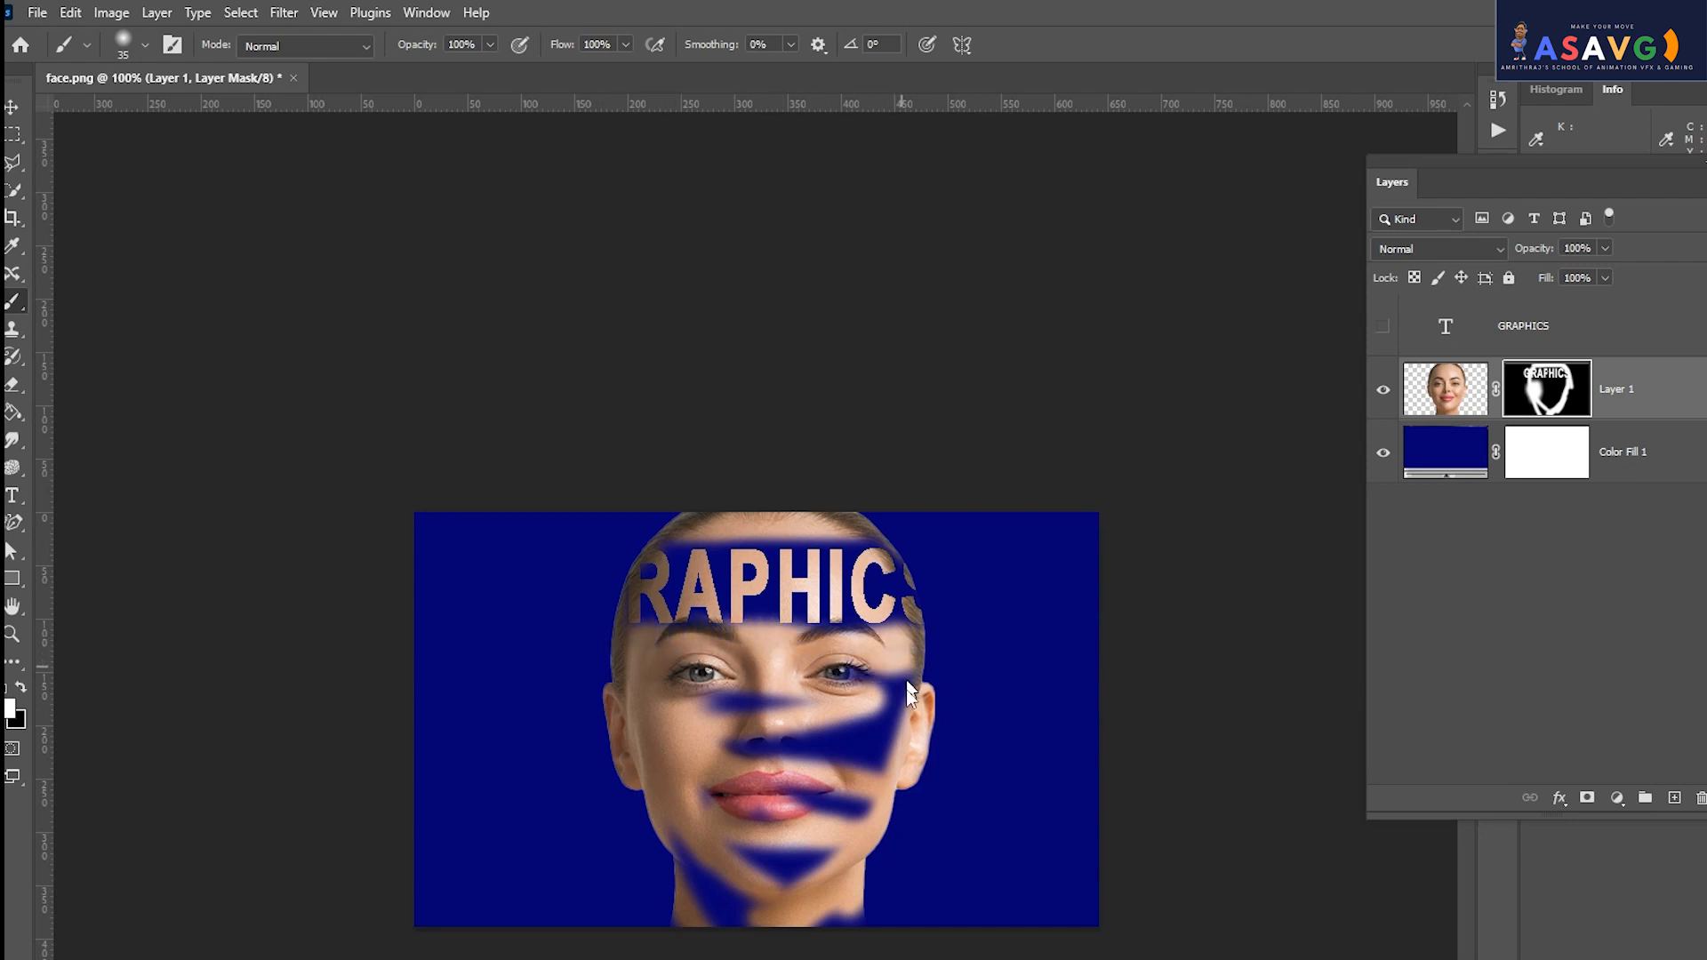
pyautogui.moveTo(705, 726)
pyautogui.mouseDown()
pyautogui.moveTo(733, 840)
pyautogui.moveTo(547, 863)
pyautogui.moveTo(848, 884)
pyautogui.moveTo(968, 868)
pyautogui.moveTo(667, 897)
pyautogui.moveTo(582, 857)
pyautogui.moveTo(598, 914)
pyautogui.moveTo(825, 951)
pyautogui.mouseUp()
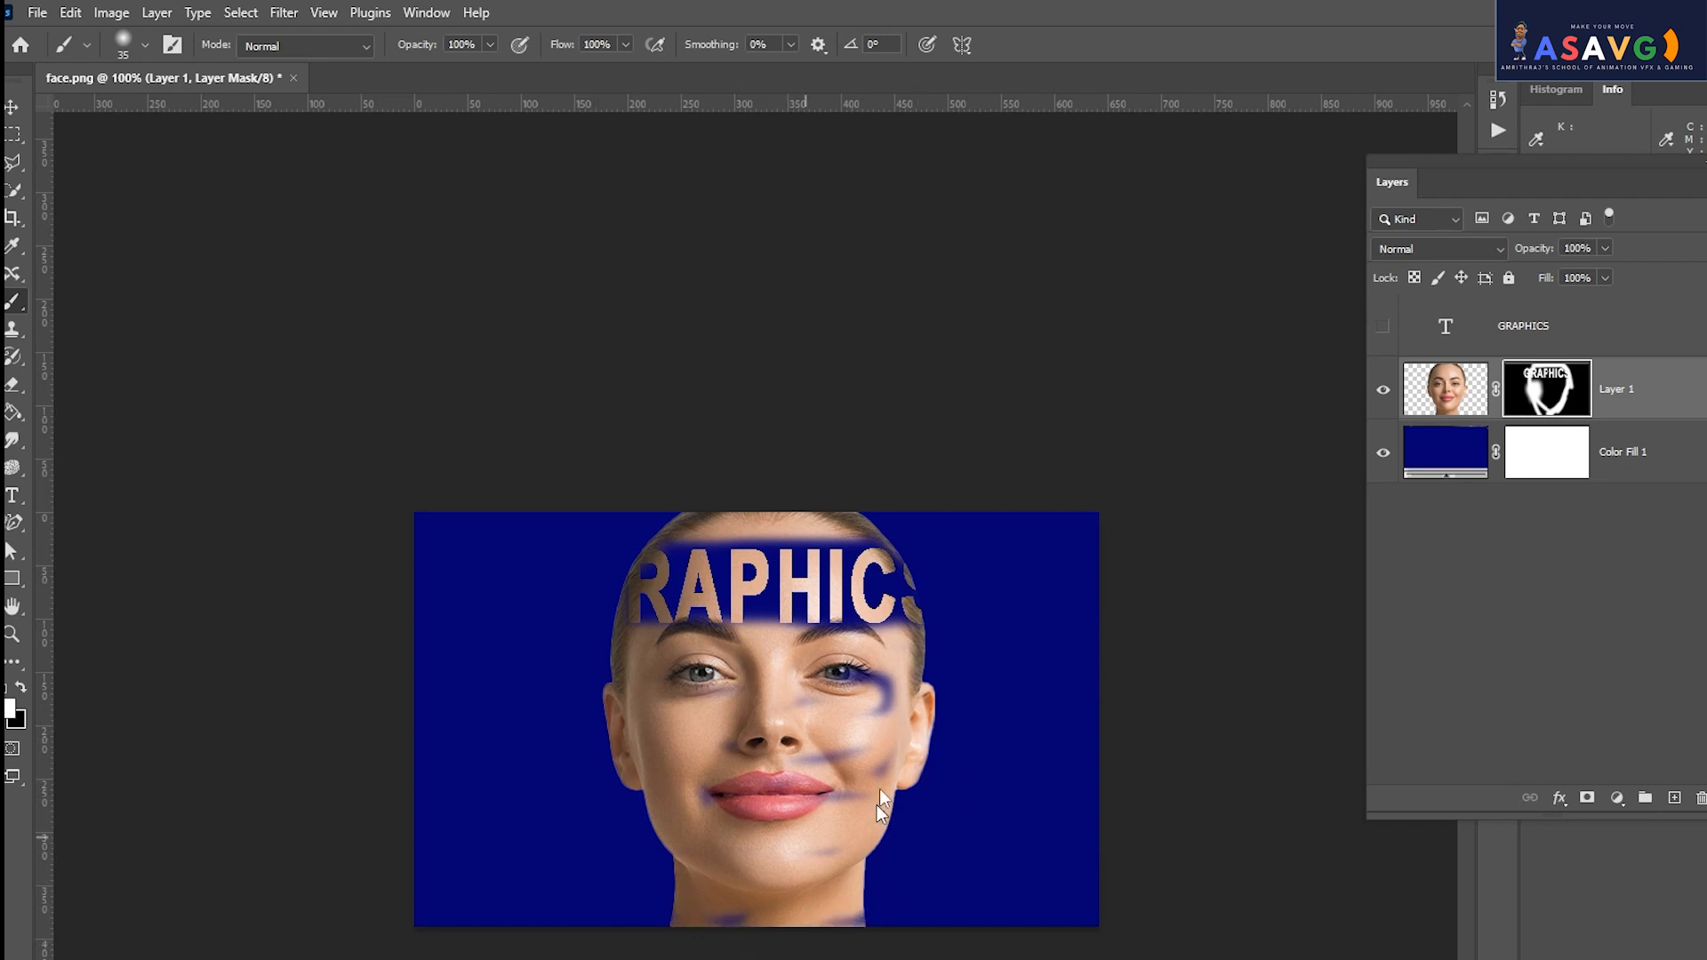
pyautogui.moveTo(878, 788)
pyautogui.mouseDown()
pyautogui.moveTo(765, 676)
pyautogui.moveTo(772, 751)
pyautogui.mouseUp()
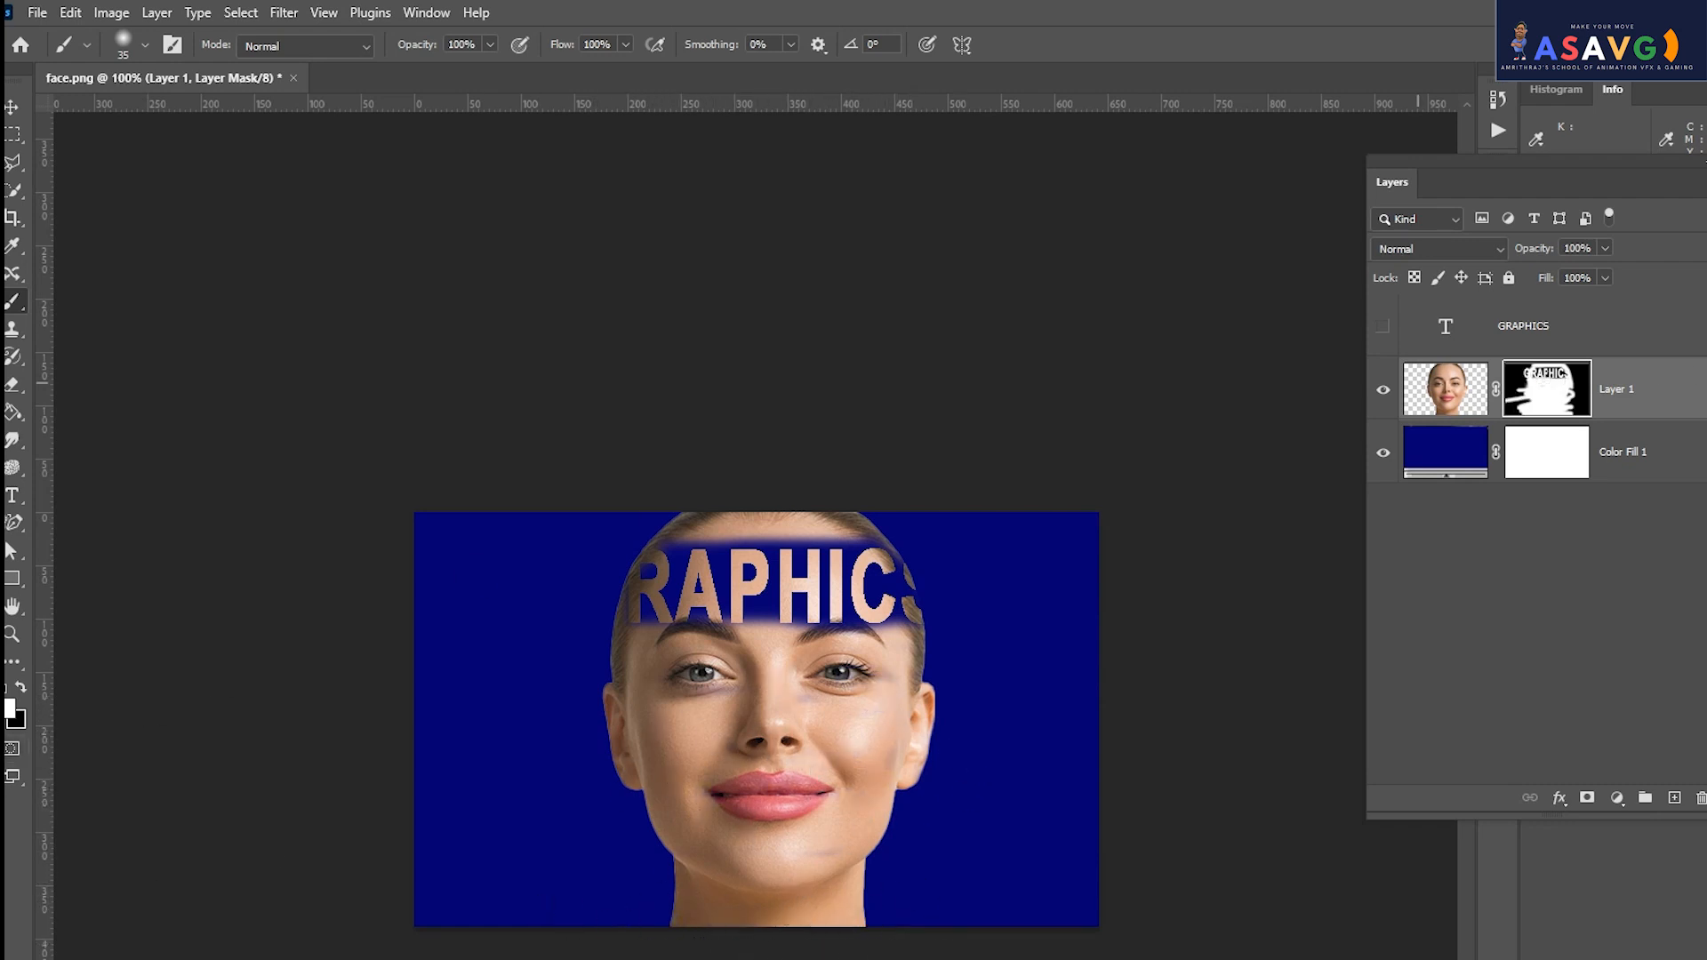
# Change the Color Fill 1 background to the near-black colour 121317.
pyautogui.doubleClick(1426, 471)
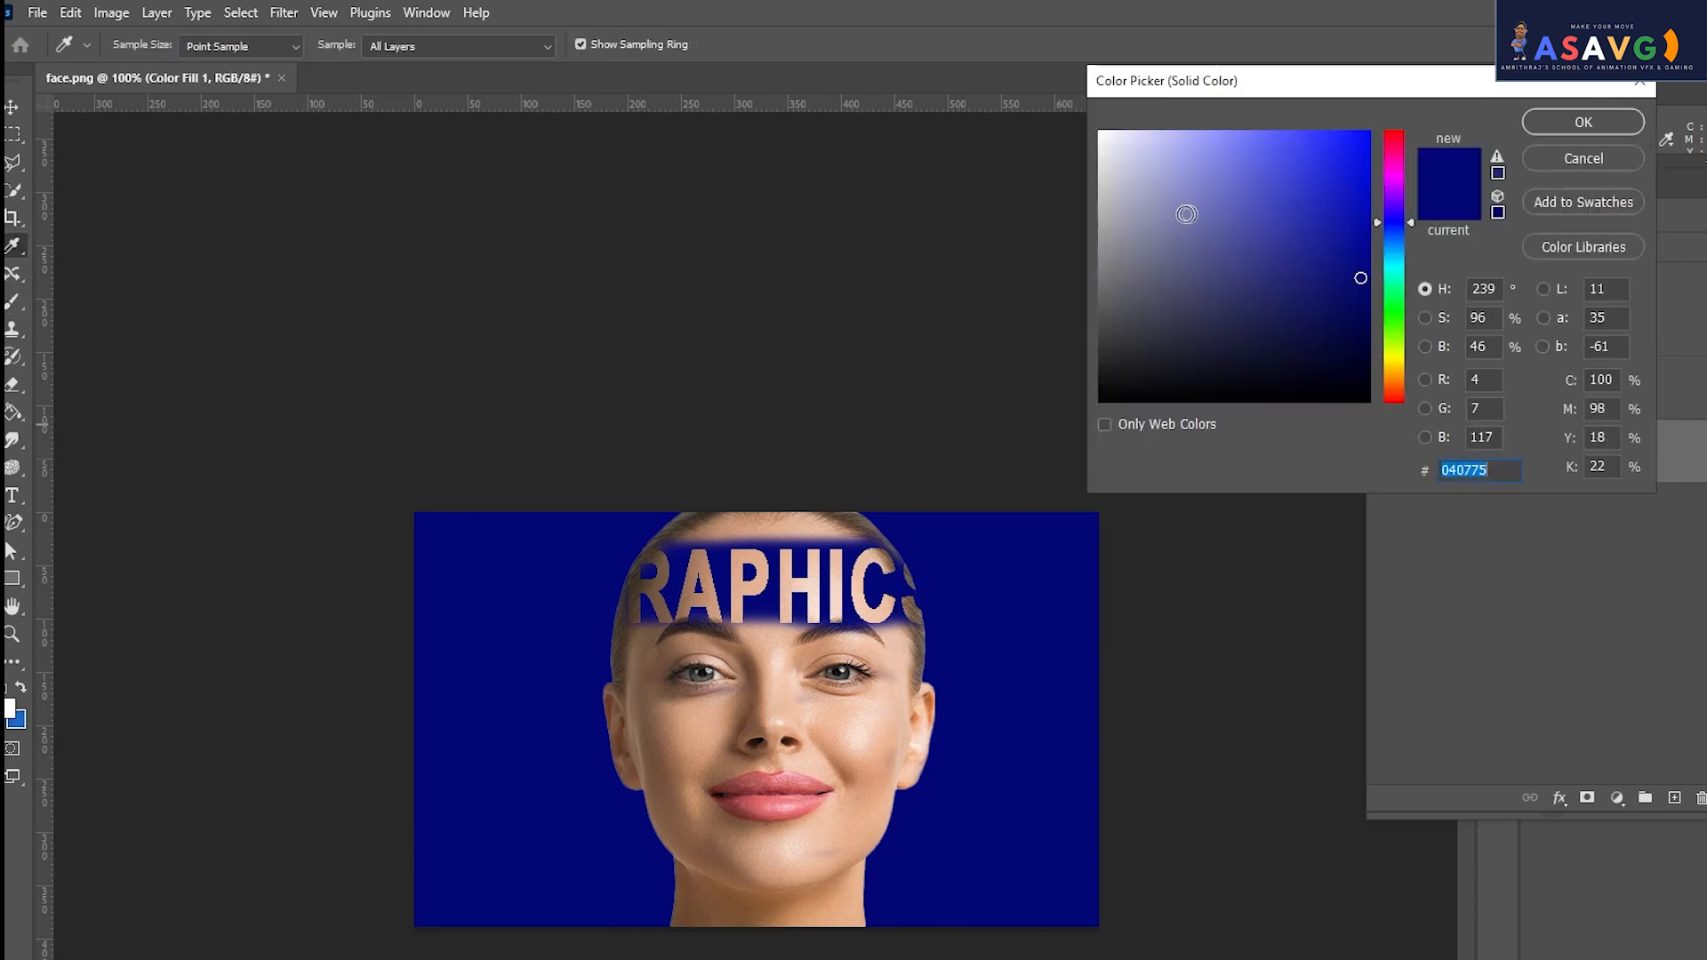
pyautogui.click(1148, 138)
pyautogui.moveTo(1156, 163)
pyautogui.mouseDown()
pyautogui.moveTo(1269, 237)
pyautogui.moveTo(1342, 228)
pyautogui.moveTo(1349, 157)
pyautogui.moveTo(1232, 343)
pyautogui.moveTo(1153, 379)
pyautogui.mouseUp()
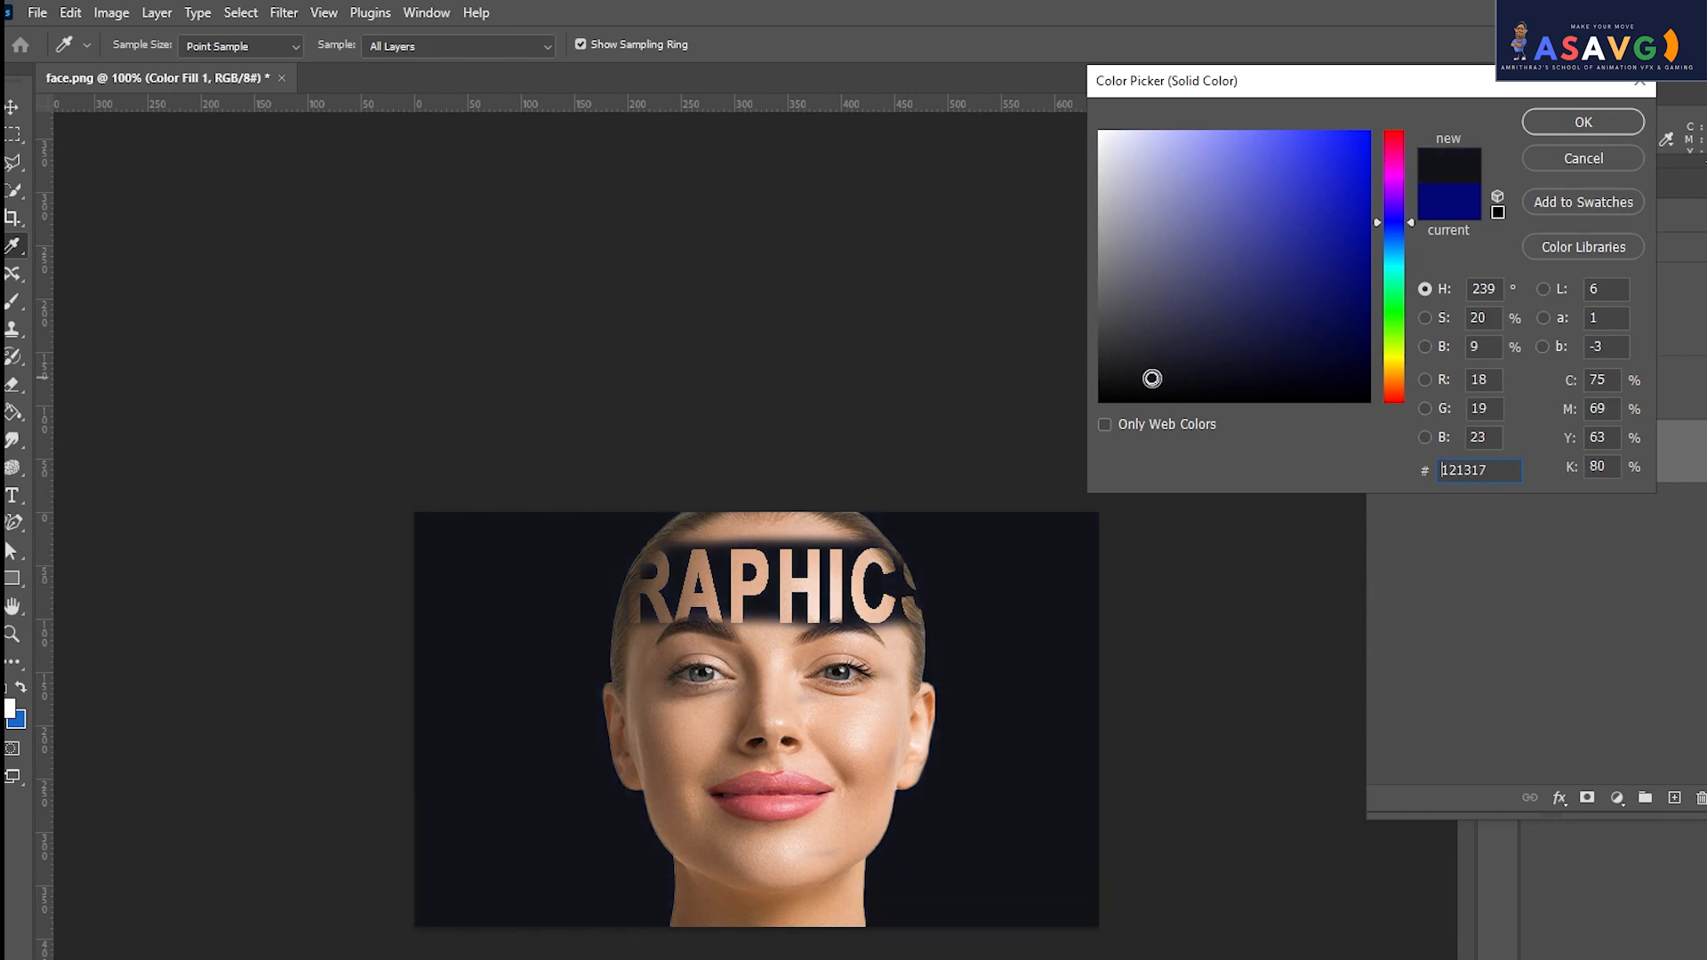
pyautogui.click(1573, 124)
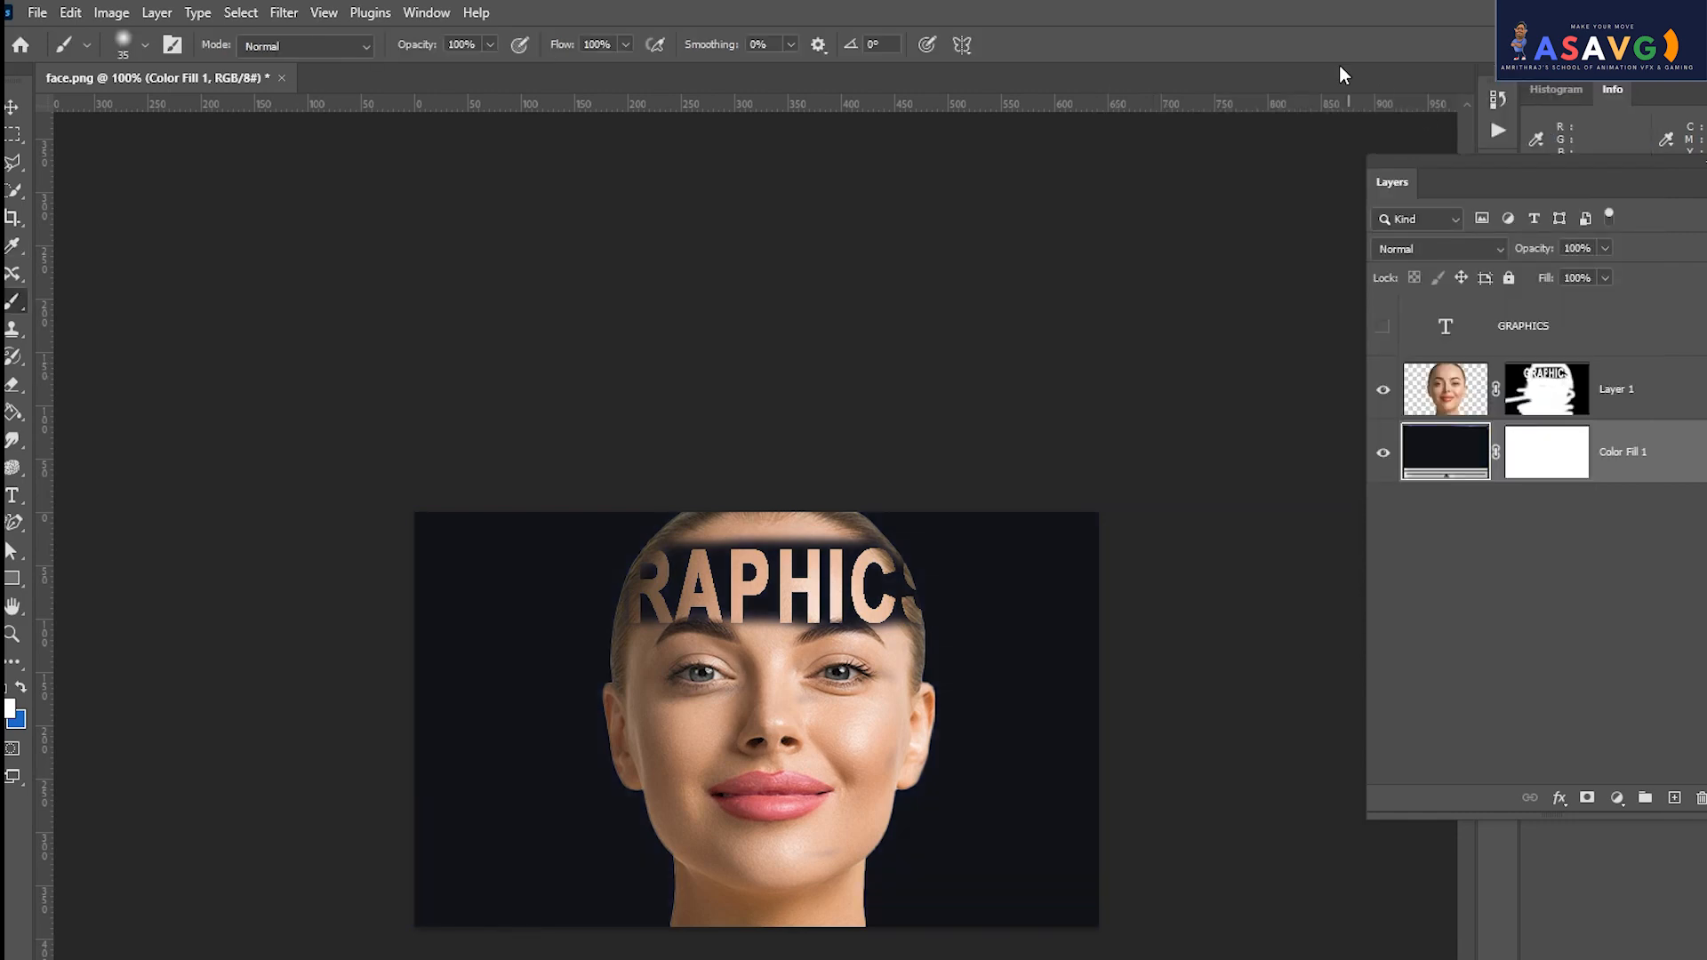
# Merge the masked portrait on Layer 1 with the GRAPHICS text layer into a single layer.
pyautogui.click(1455, 400)
pyautogui.keyDown('shift'); pyautogui.click(1515, 345); pyautogui.keyUp('shift')
pyautogui.hotkey('ctrl', 'e')
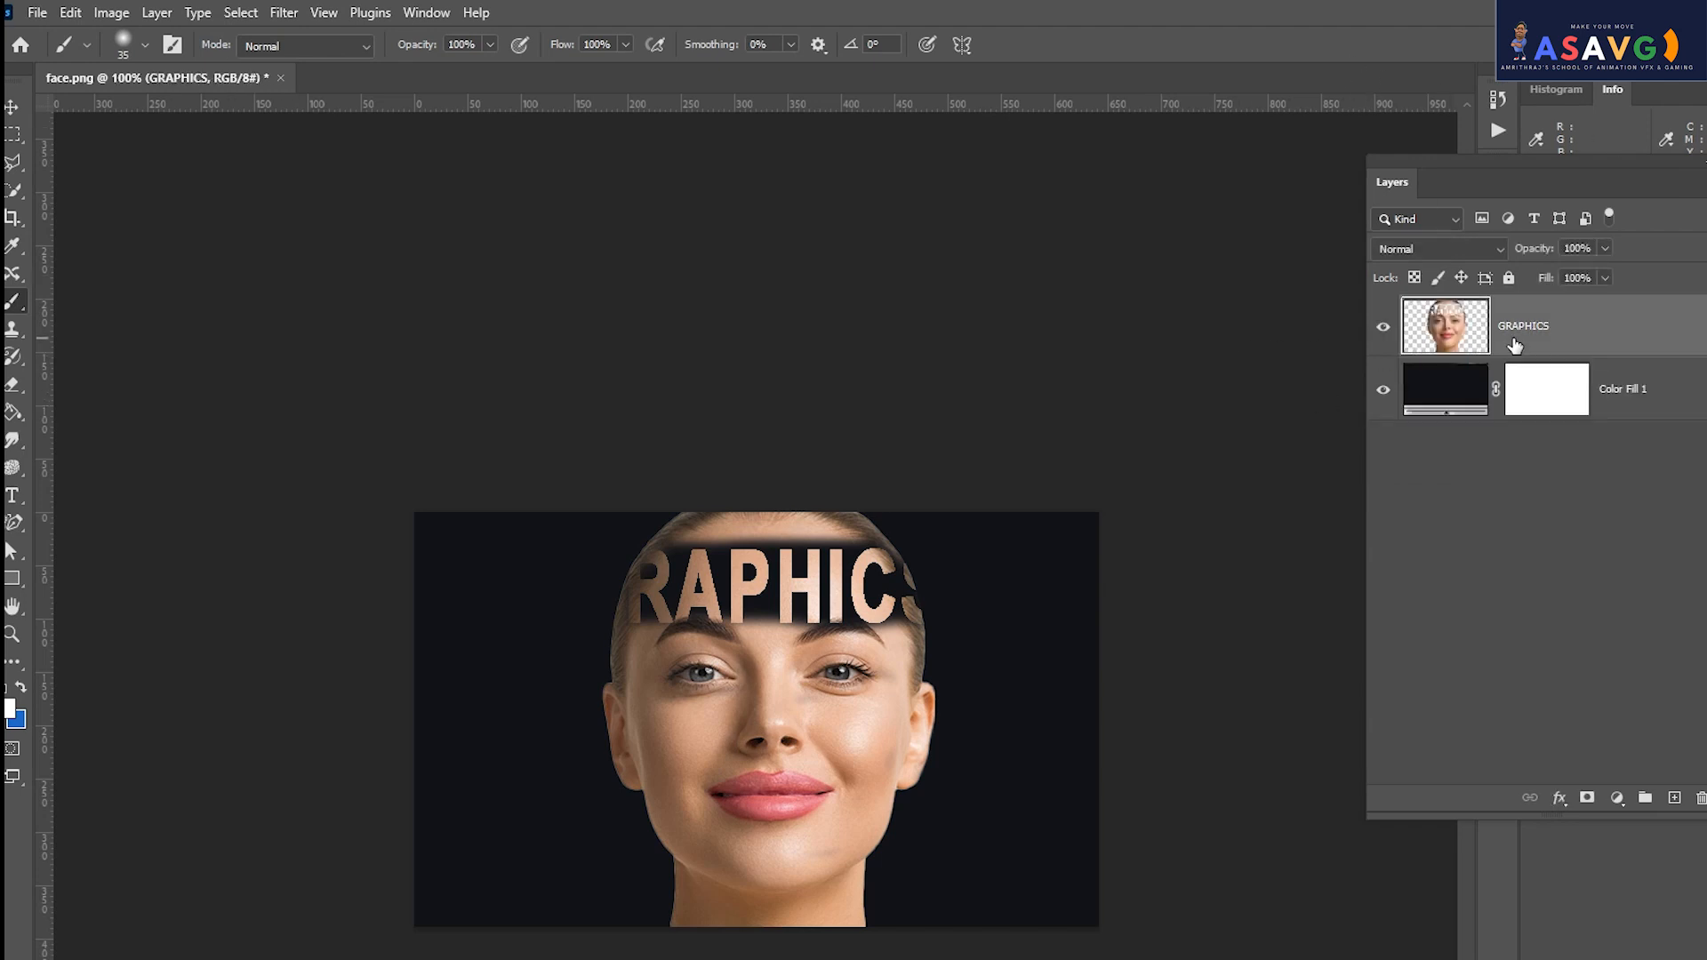
# Add a new layer and write VFX on it in white Arial Bold at 50 pt over the face.
pyautogui.click(1673, 799)
pyautogui.click(13, 496)
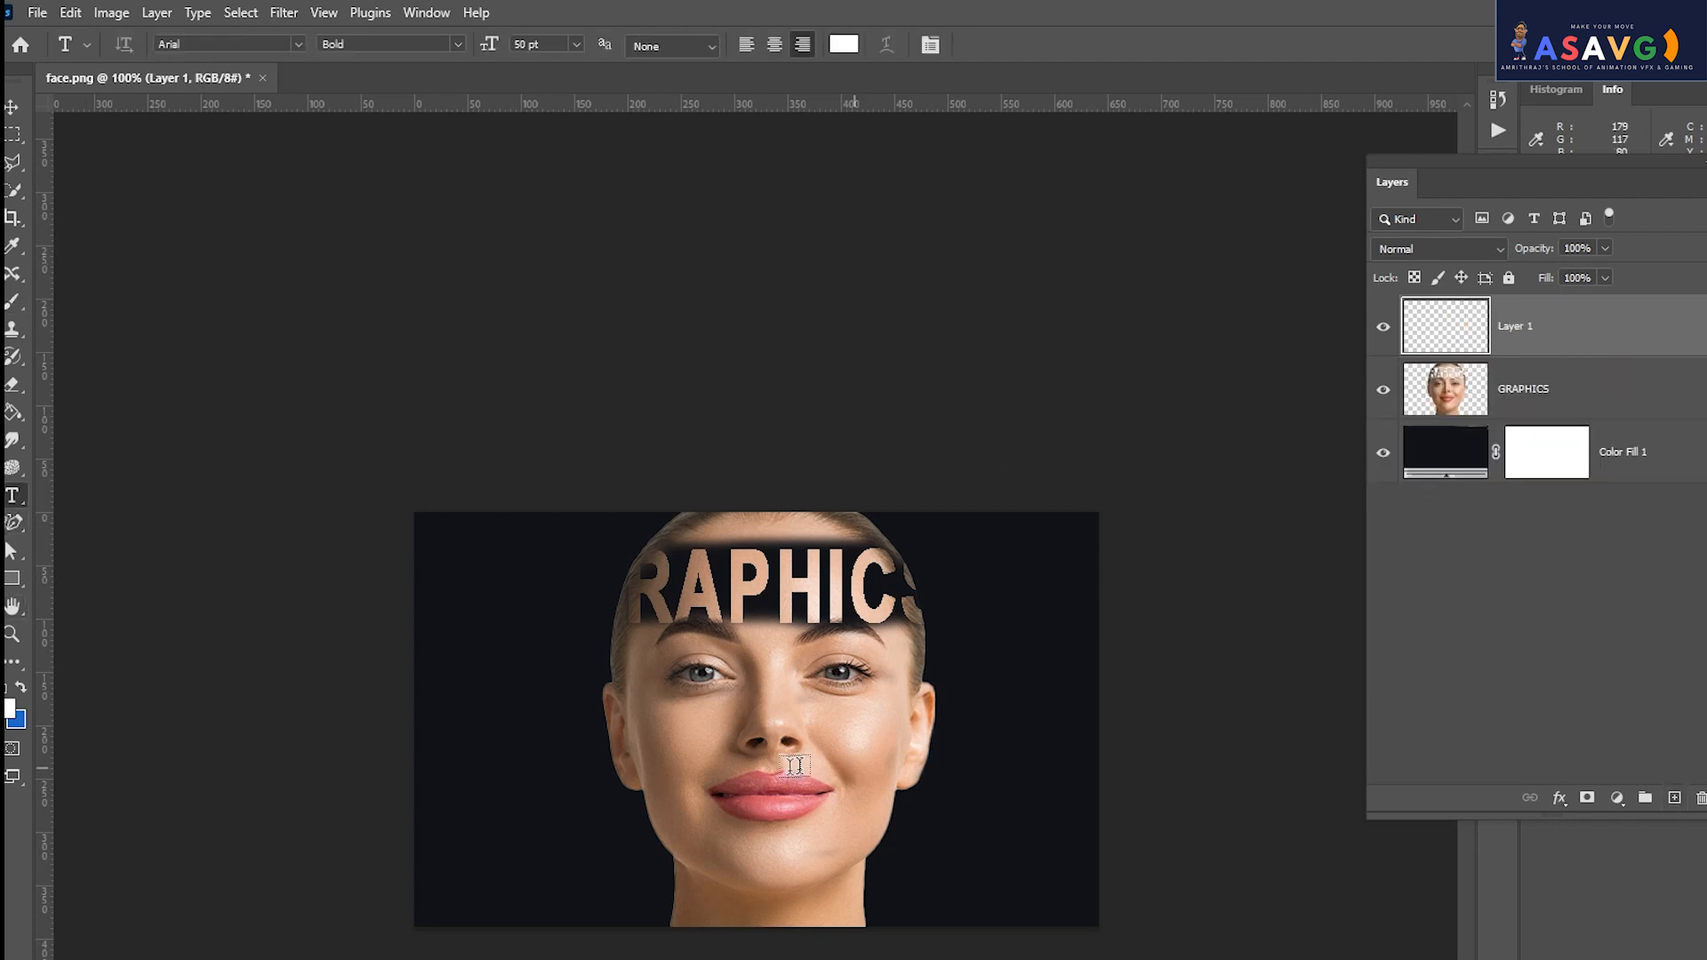
pyautogui.click(688, 747)
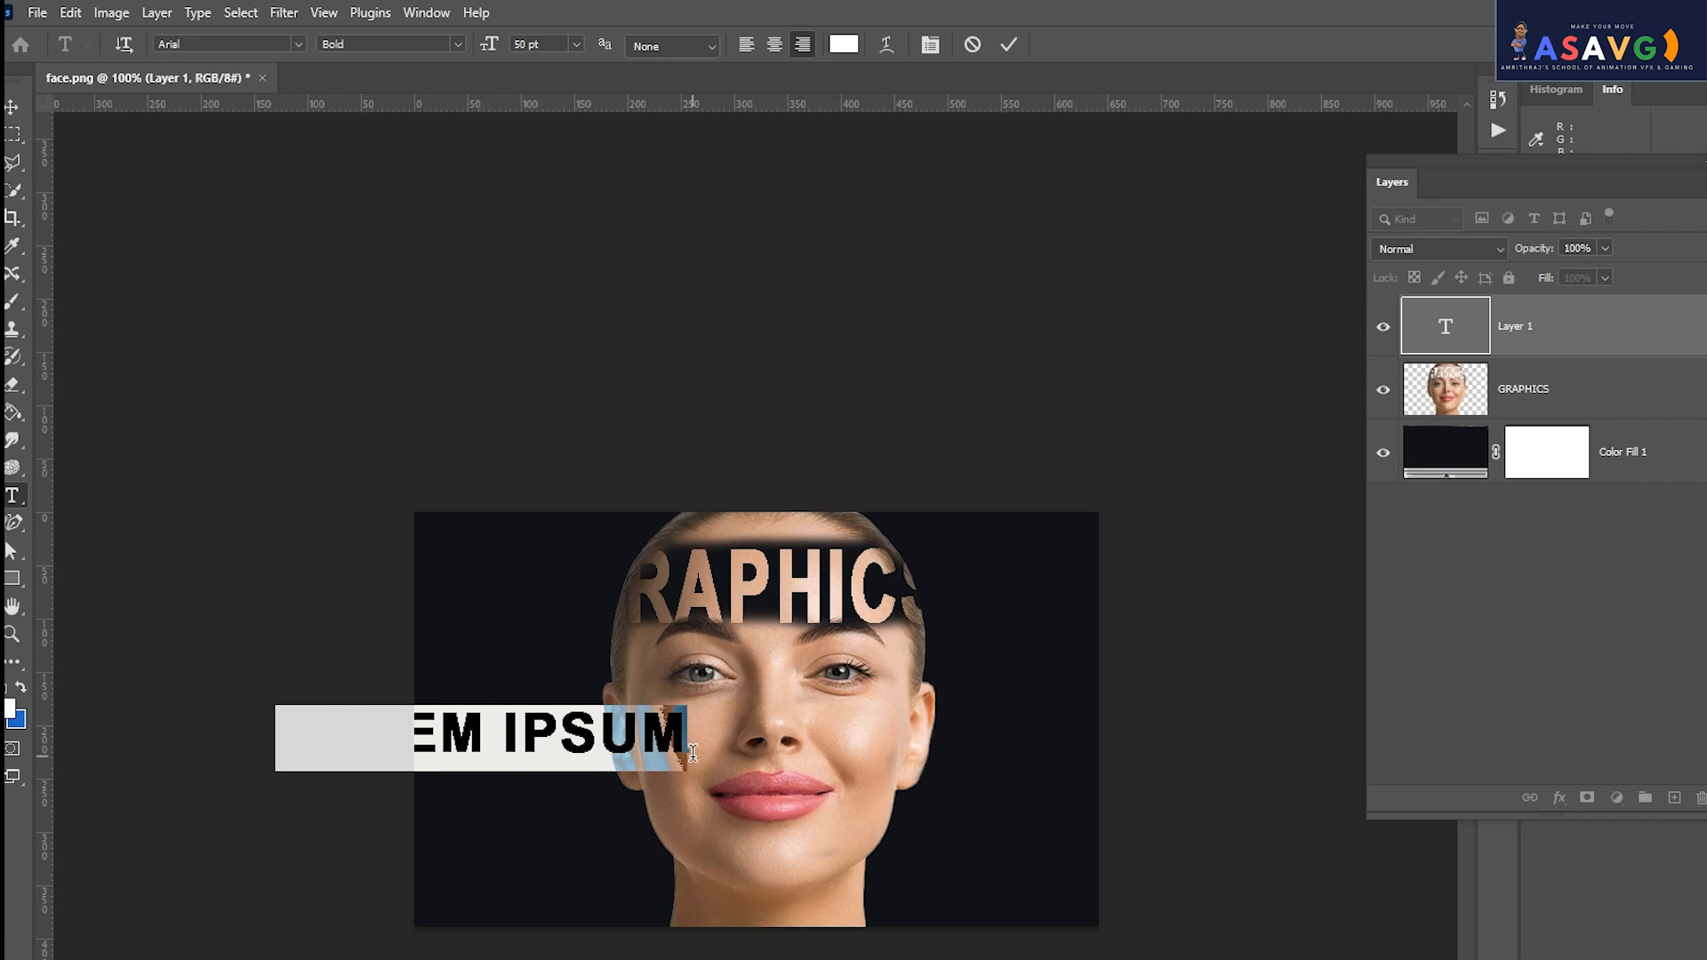
pyautogui.write('VFX')
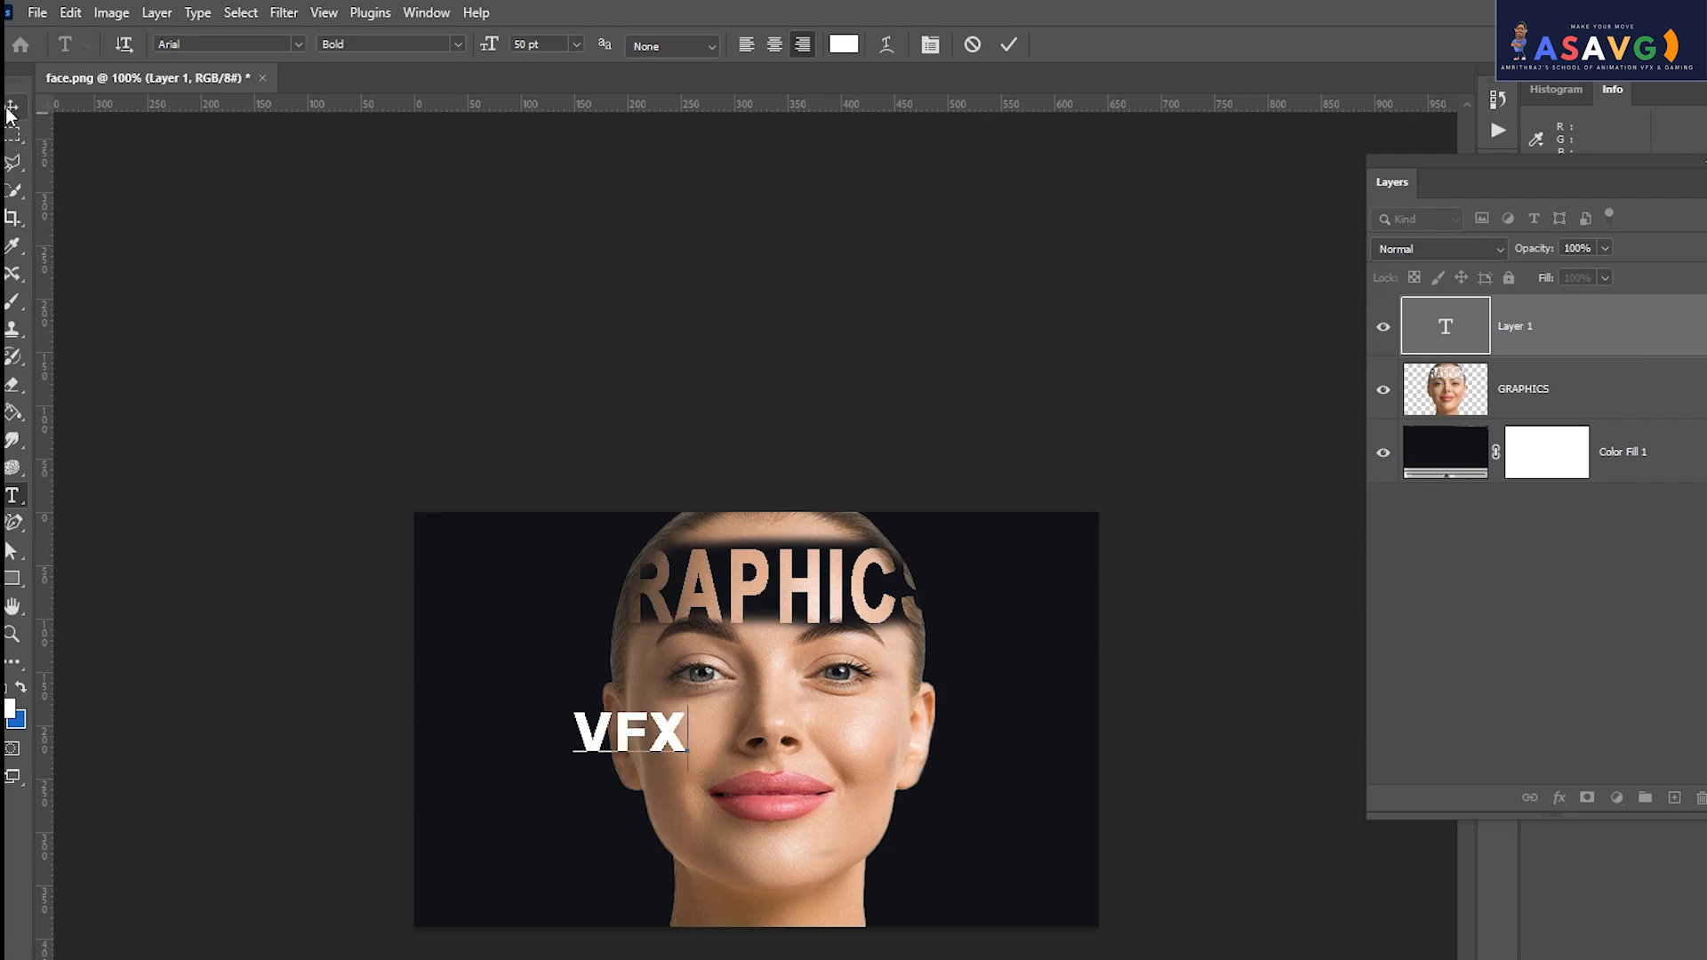
# Enlarge the VFX text to about 213 by 112 px and centre it over the nose and lower eyes.
pyautogui.click(11, 108)
pyautogui.moveTo(641, 745); pyautogui.dragTo(889, 799)
pyautogui.hotkey('ctrl', 't')
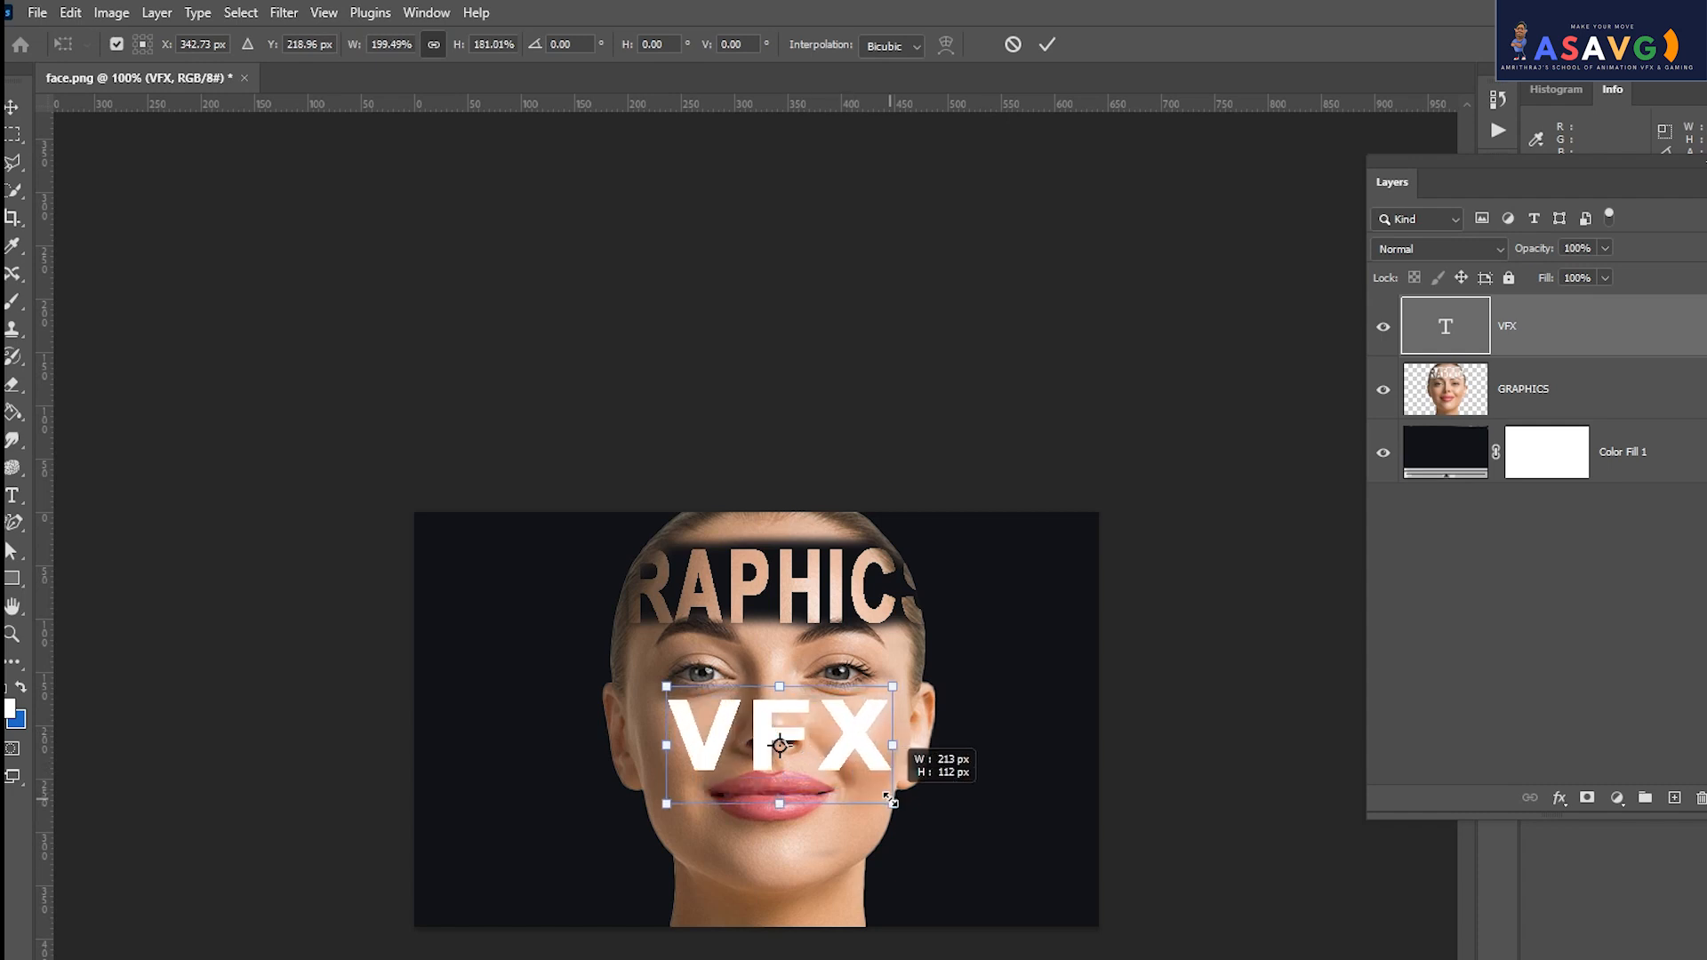
pyautogui.moveTo(834, 735); pyautogui.dragTo(834, 712)
pyautogui.press('Return')
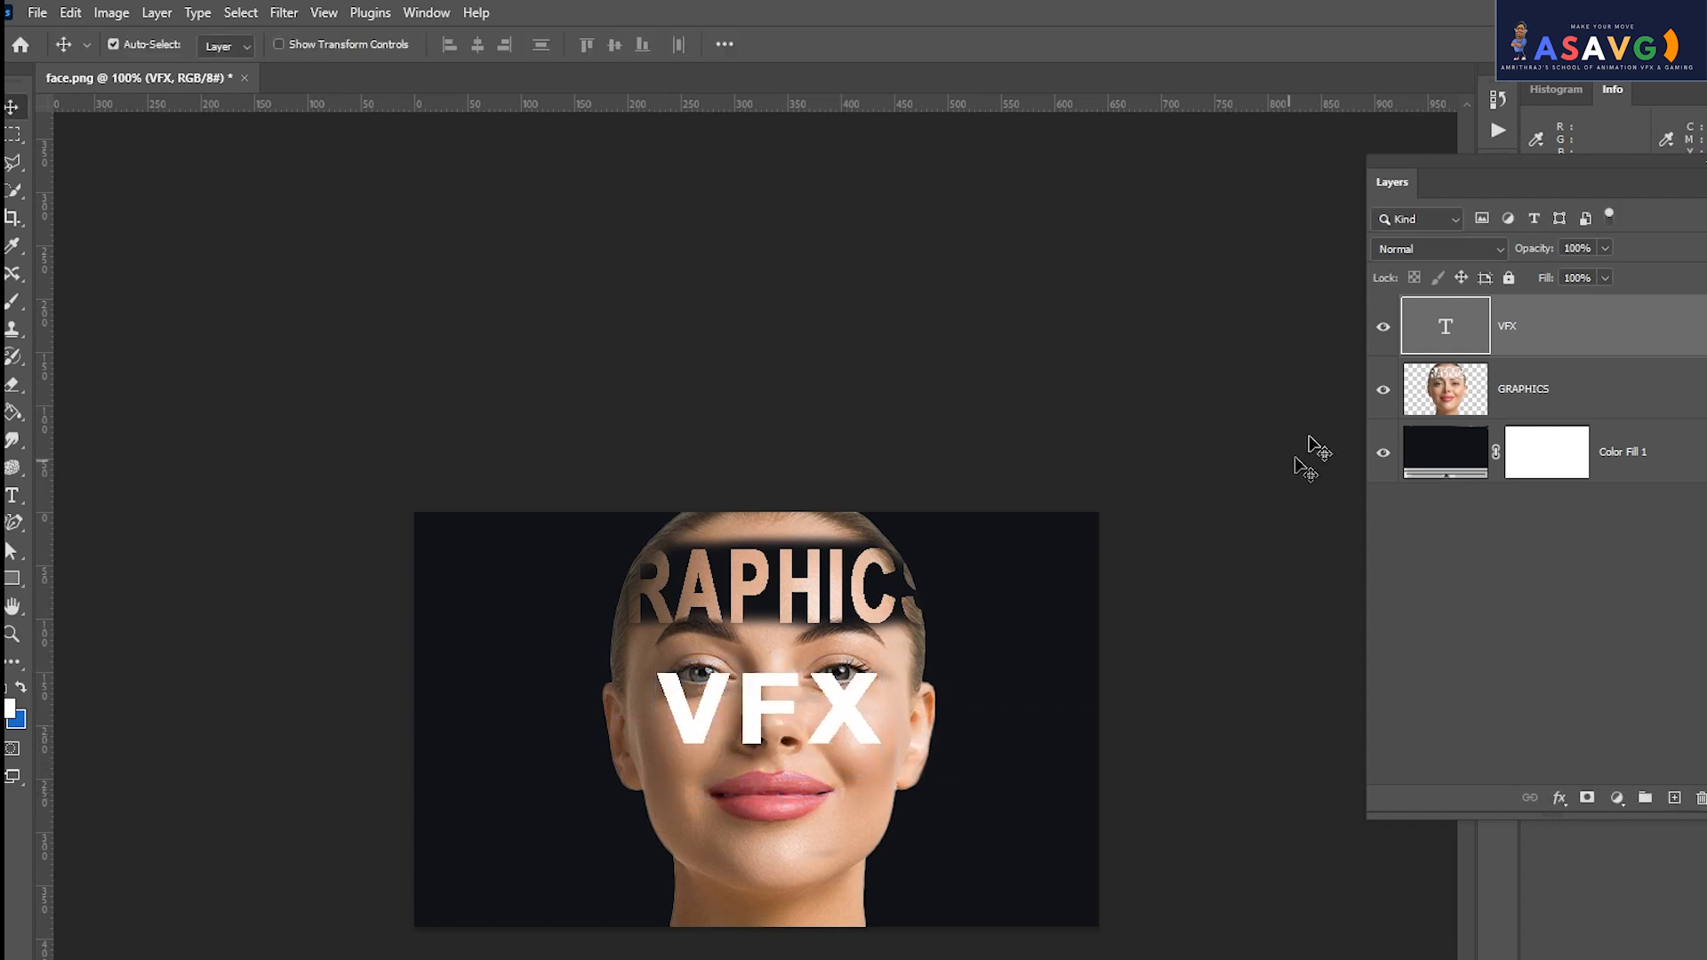
# Load the VFX letters as a selection, hide the text layer, and apply the selection as a mask on the GRAPHICS layer.
pyautogui.keyDown('ctrl'); pyautogui.click(1407, 343); pyautogui.keyUp('ctrl')
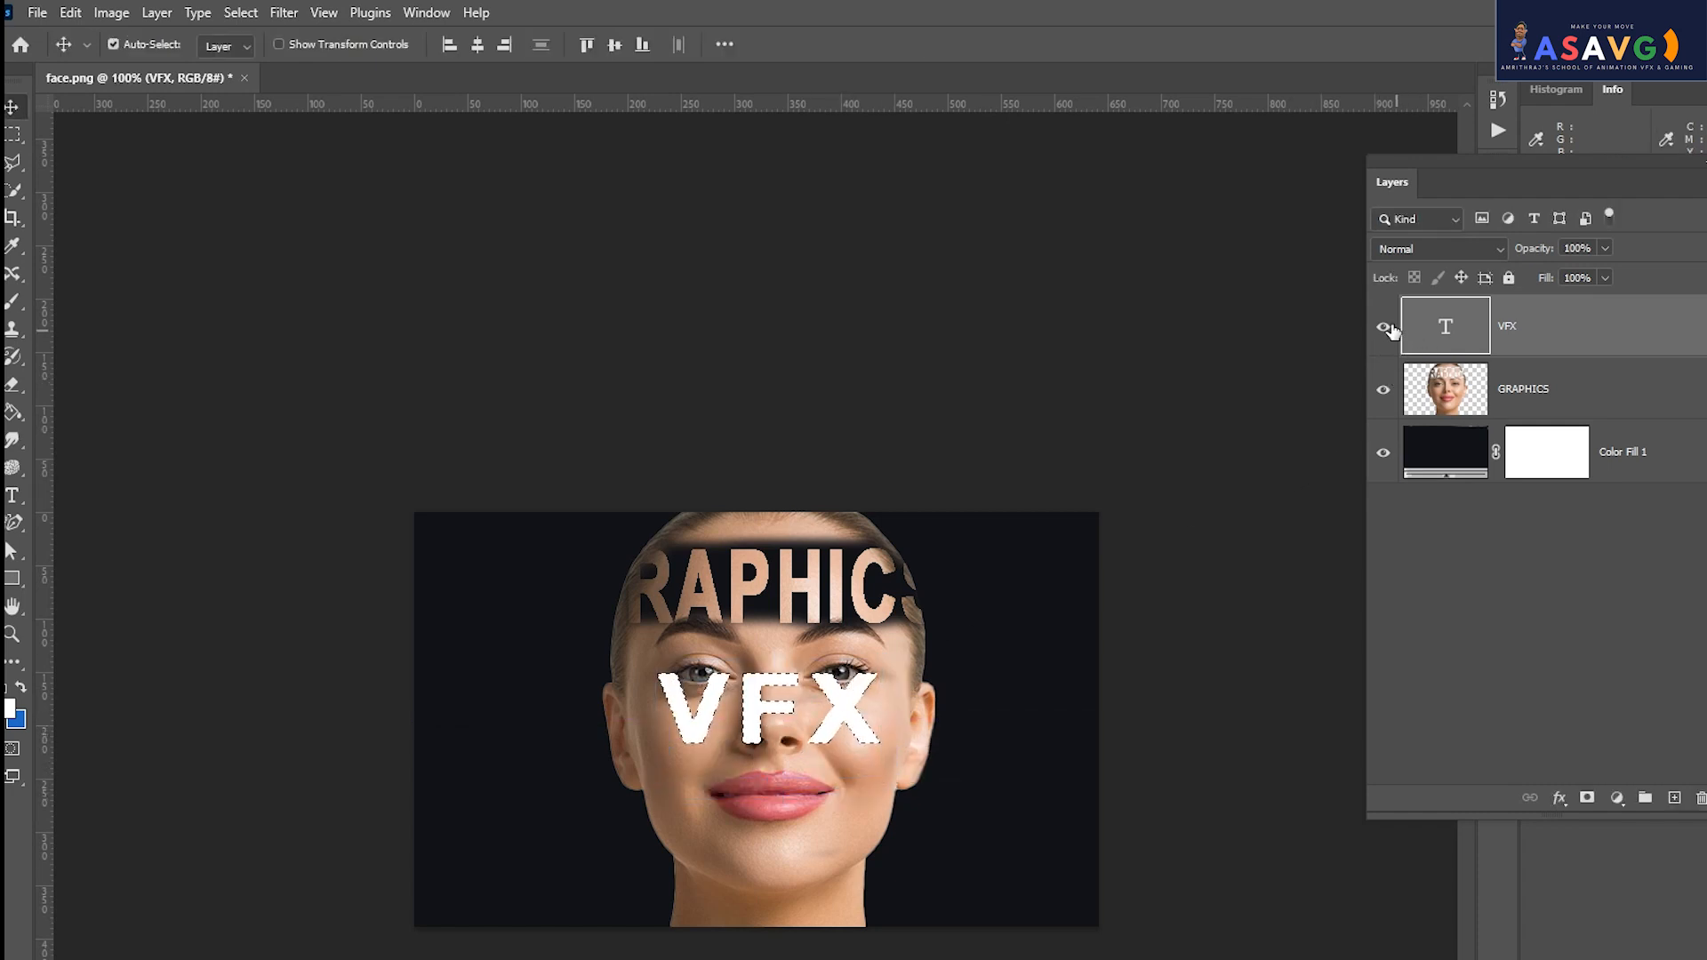
pyautogui.click(1383, 326)
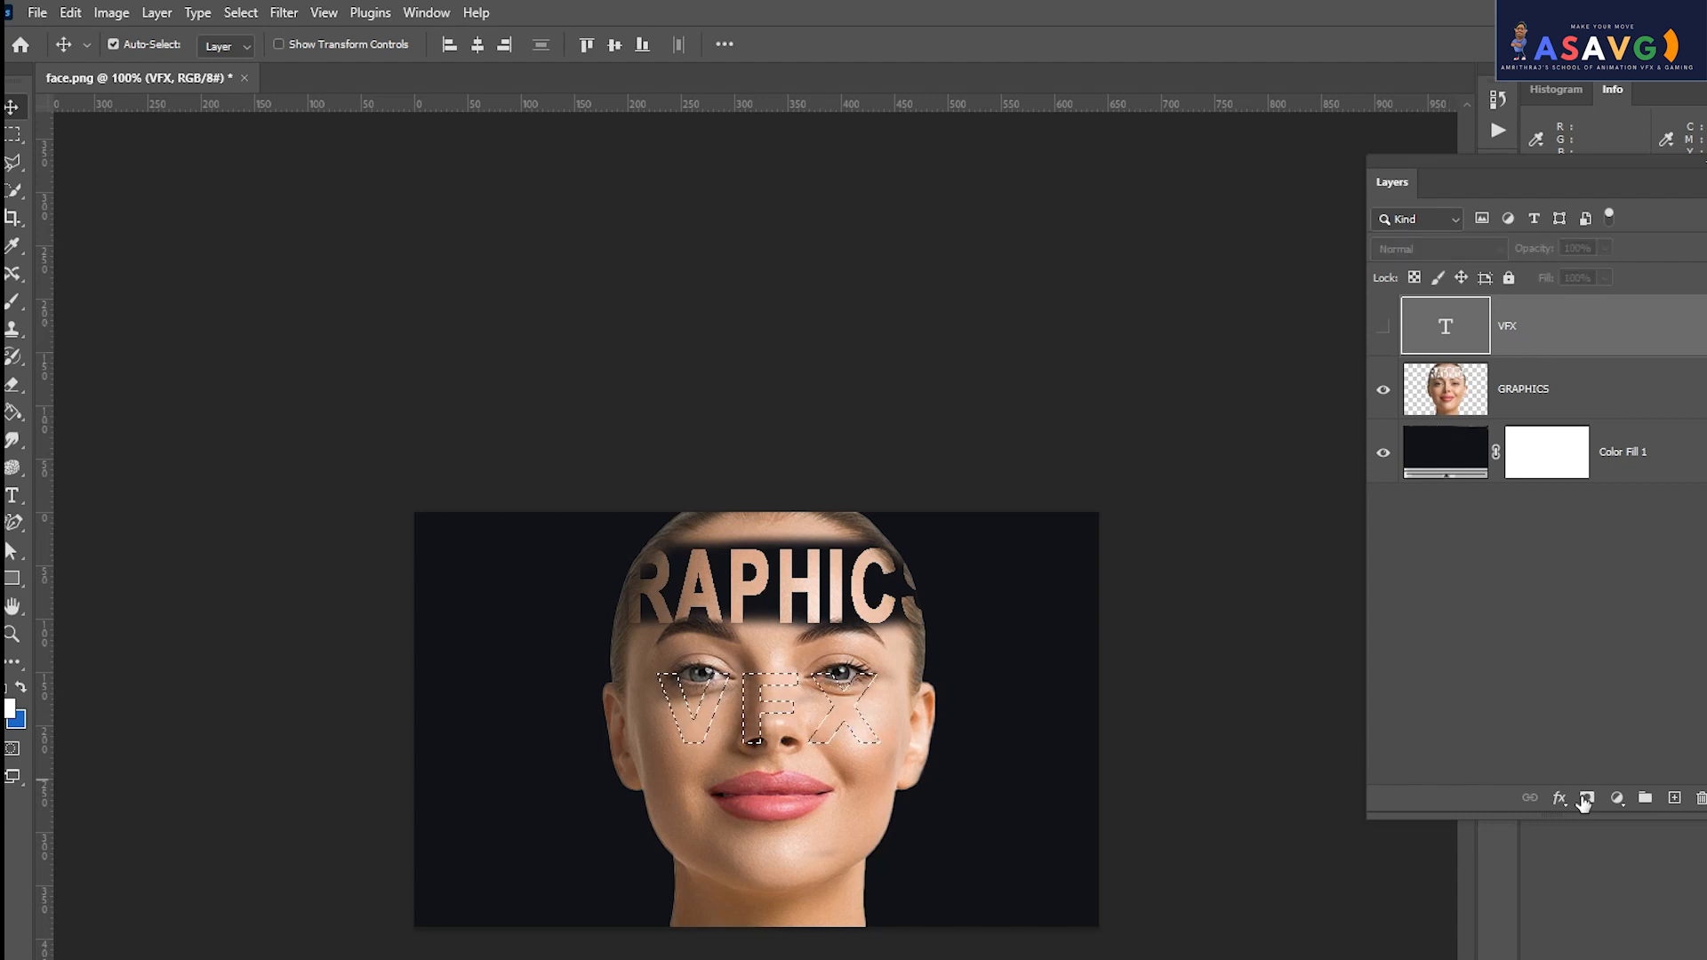
pyautogui.click(1474, 403)
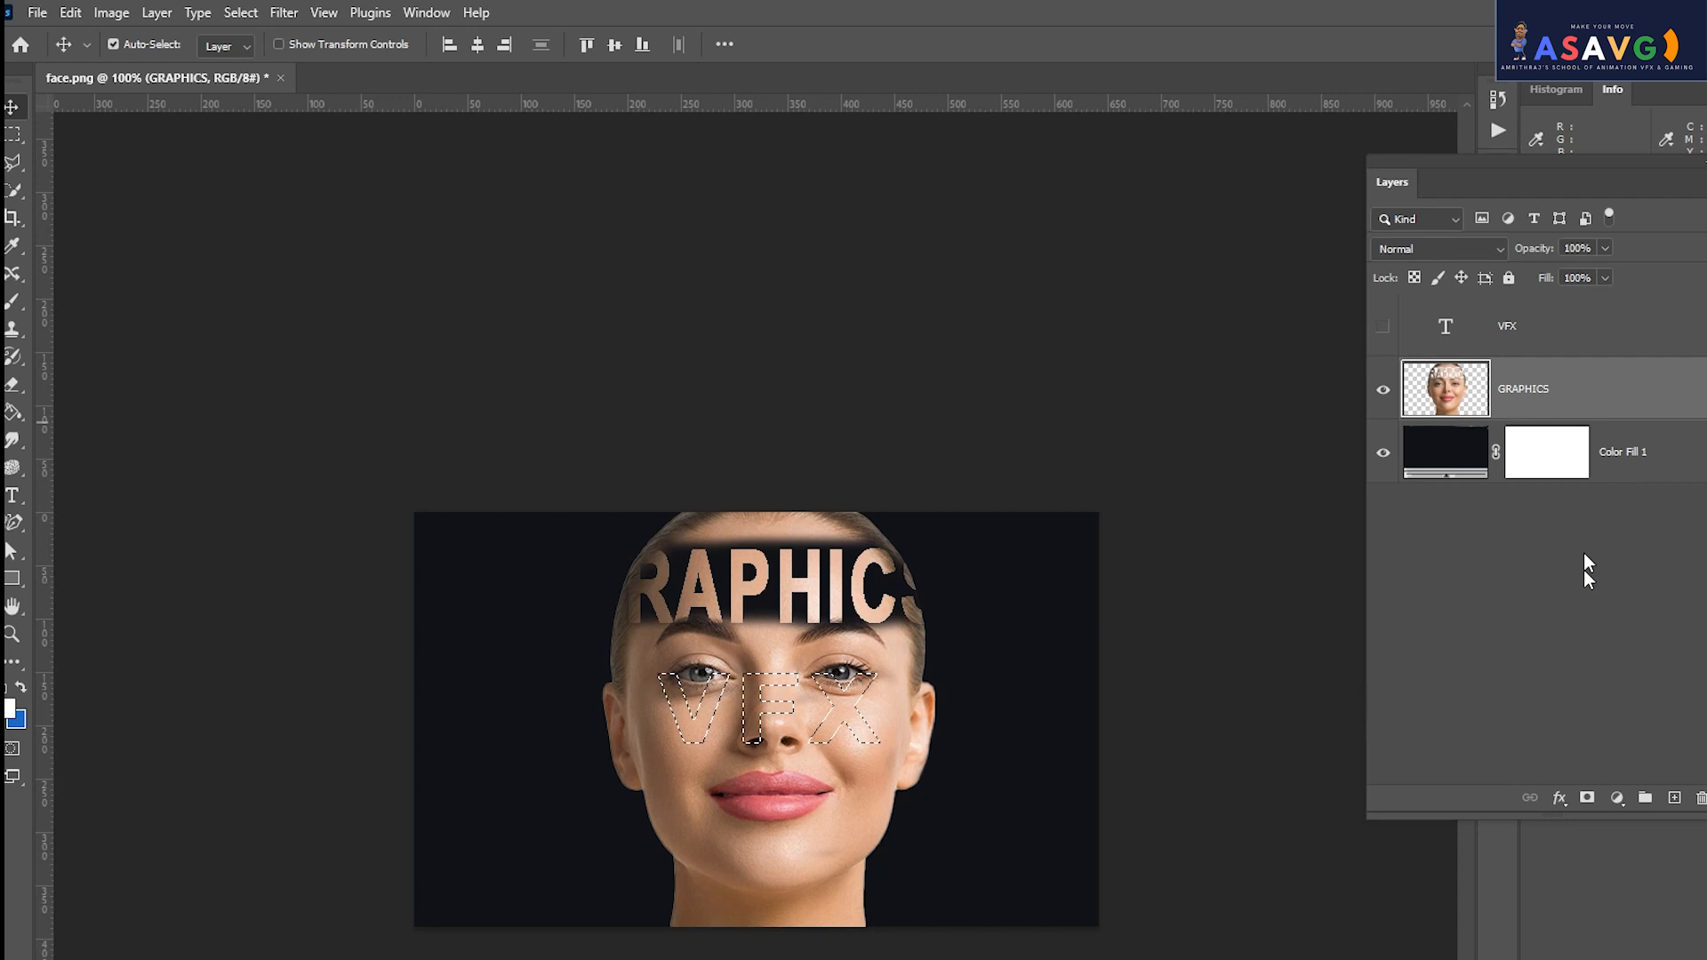
pyautogui.click(1585, 798)
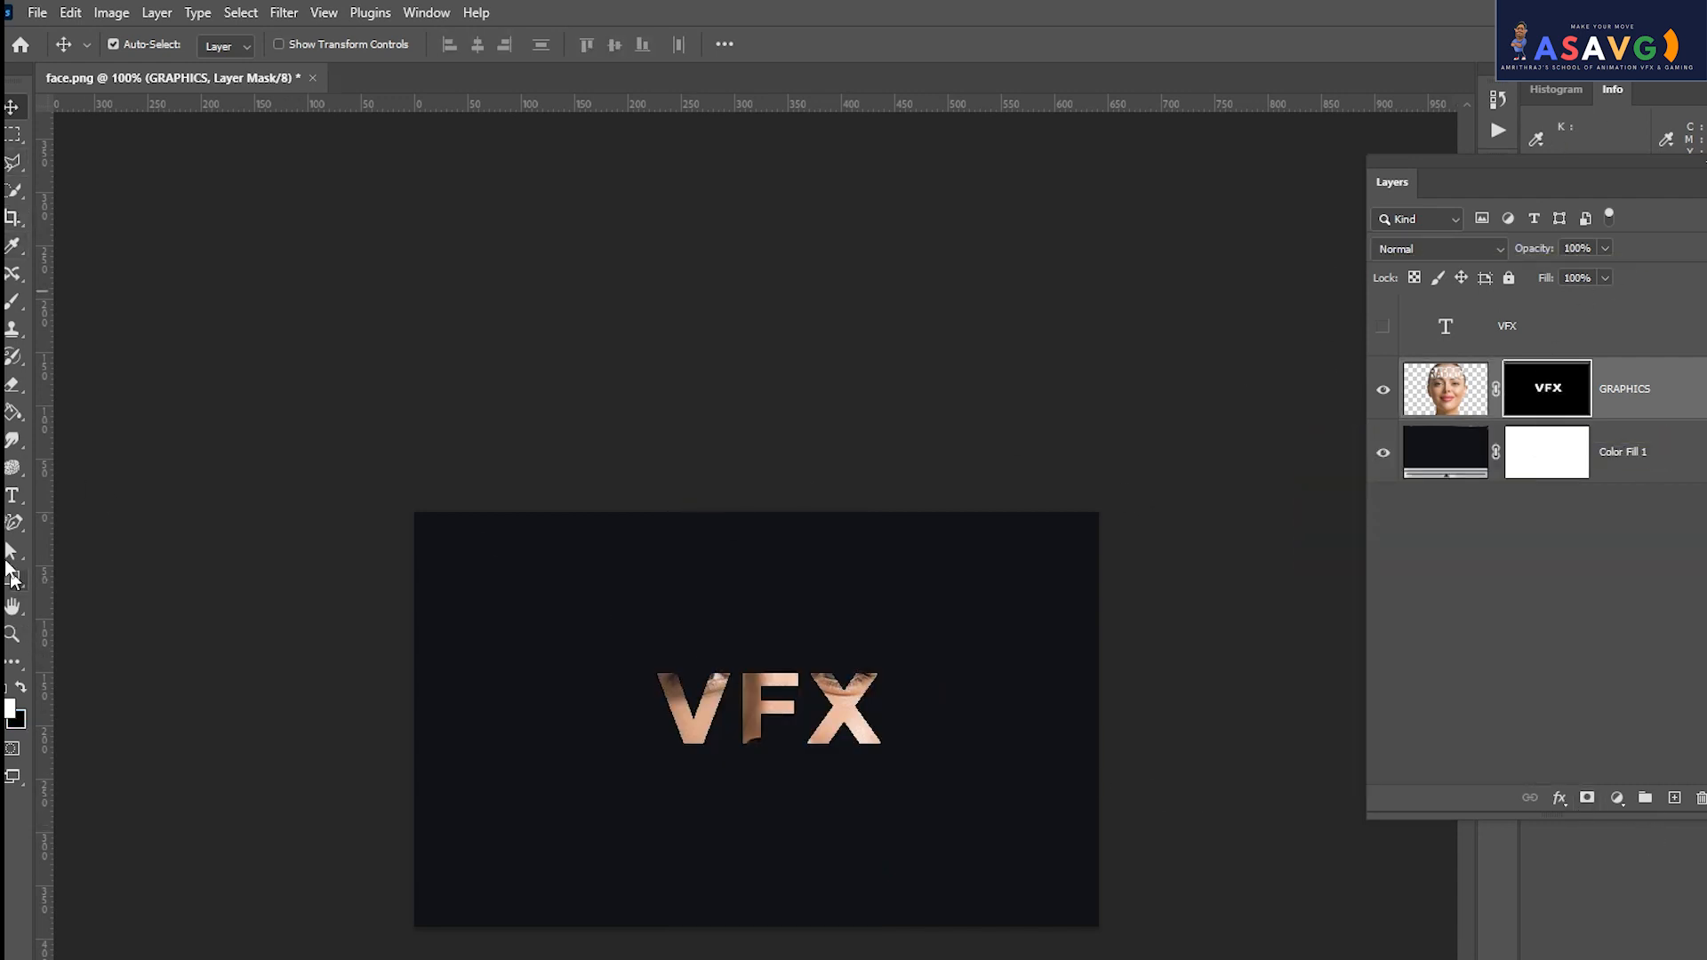
# Paint white on the GRAPHICS layer's mask with a 35 px brush to reveal the face around the VFX letters.
pyautogui.click(13, 310)
pyautogui.click(64, 303)
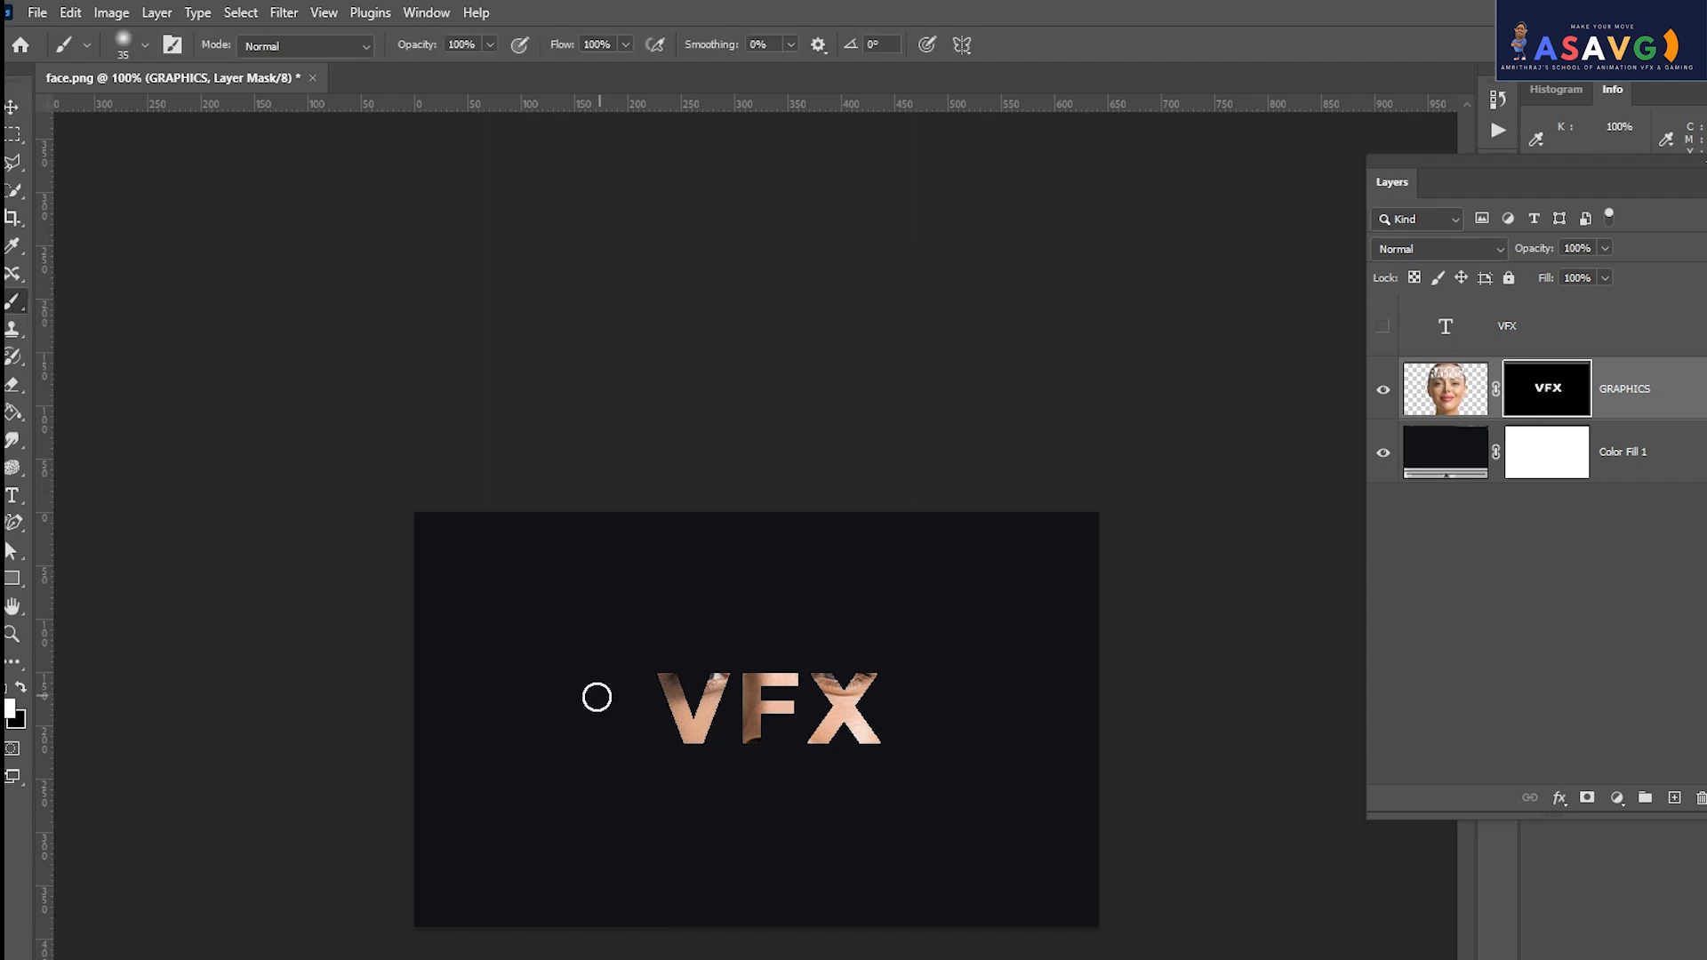
pyautogui.moveTo(643, 624)
pyautogui.mouseDown()
pyautogui.moveTo(642, 780)
pyautogui.moveTo(650, 650)
pyautogui.moveTo(711, 586)
pyautogui.moveTo(631, 586)
pyautogui.moveTo(930, 625)
pyautogui.moveTo(648, 578)
pyautogui.moveTo(820, 584)
pyautogui.moveTo(644, 635)
pyautogui.moveTo(753, 621)
pyautogui.moveTo(721, 543)
pyautogui.moveTo(709, 581)
pyautogui.moveTo(832, 553)
pyautogui.moveTo(638, 631)
pyautogui.moveTo(743, 646)
pyautogui.moveTo(684, 663)
pyautogui.moveTo(922, 652)
pyautogui.moveTo(886, 619)
pyautogui.moveTo(925, 642)
pyautogui.moveTo(907, 717)
pyautogui.moveTo(907, 676)
pyautogui.moveTo(883, 697)
pyautogui.moveTo(906, 731)
pyautogui.moveTo(889, 709)
pyautogui.moveTo(889, 764)
pyautogui.moveTo(859, 812)
pyautogui.moveTo(638, 811)
pyautogui.moveTo(768, 787)
pyautogui.moveTo(845, 796)
pyautogui.moveTo(706, 793)
pyautogui.moveTo(658, 771)
pyautogui.moveTo(900, 779)
pyautogui.moveTo(669, 831)
pyautogui.moveTo(856, 856)
pyautogui.moveTo(659, 849)
pyautogui.moveTo(741, 913)
pyautogui.moveTo(967, 891)
pyautogui.moveTo(862, 836)
pyautogui.moveTo(852, 862)
pyautogui.moveTo(624, 861)
pyautogui.moveTo(797, 823)
pyautogui.moveTo(751, 802)
pyautogui.mouseUp()
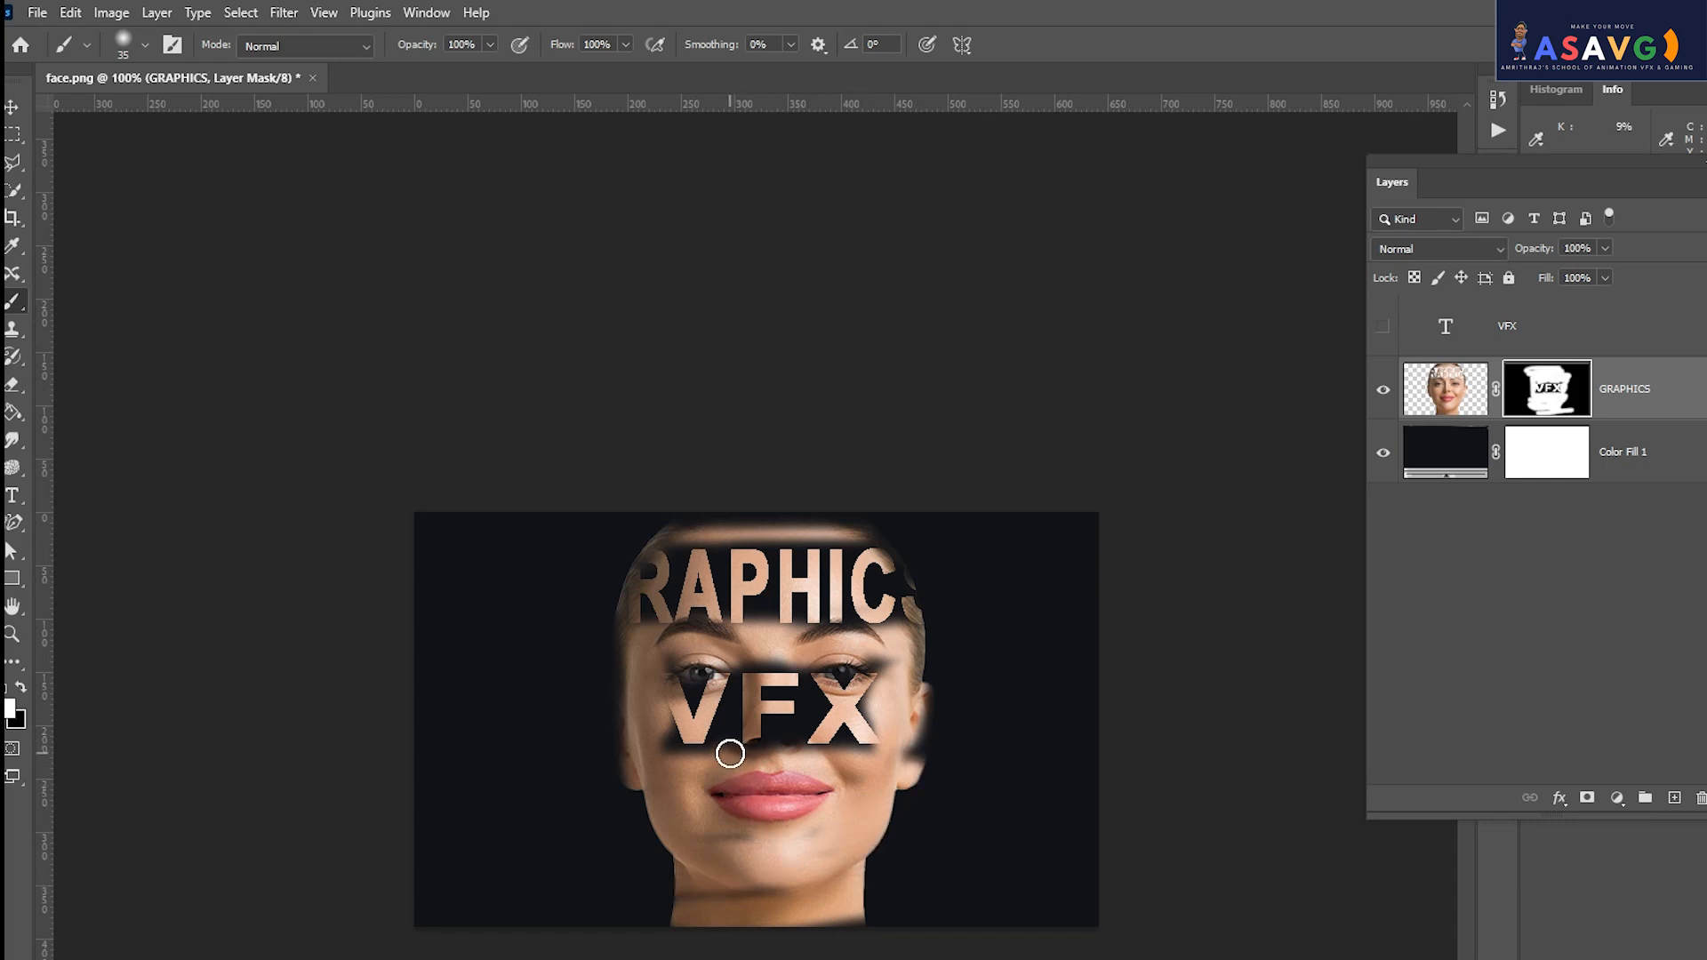
pyautogui.hotkey('ctrl', '+')
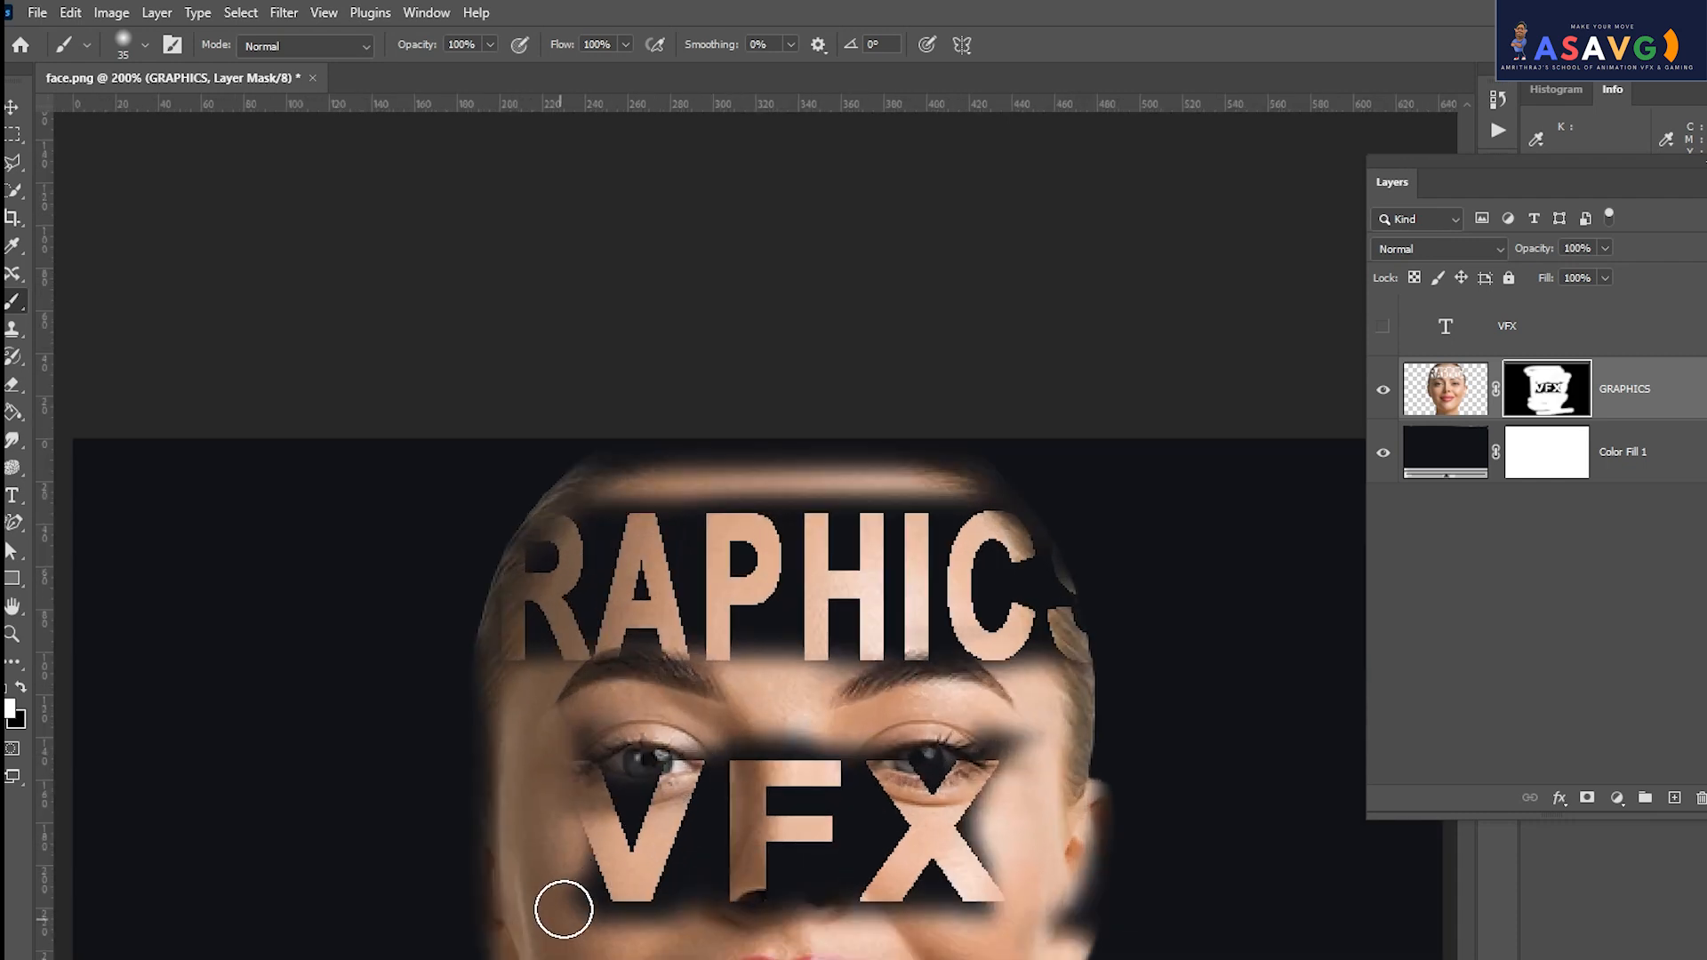
pyautogui.moveTo(572, 895)
pyautogui.mouseDown()
pyautogui.moveTo(610, 930)
pyautogui.moveTo(679, 911)
pyautogui.mouseUp()
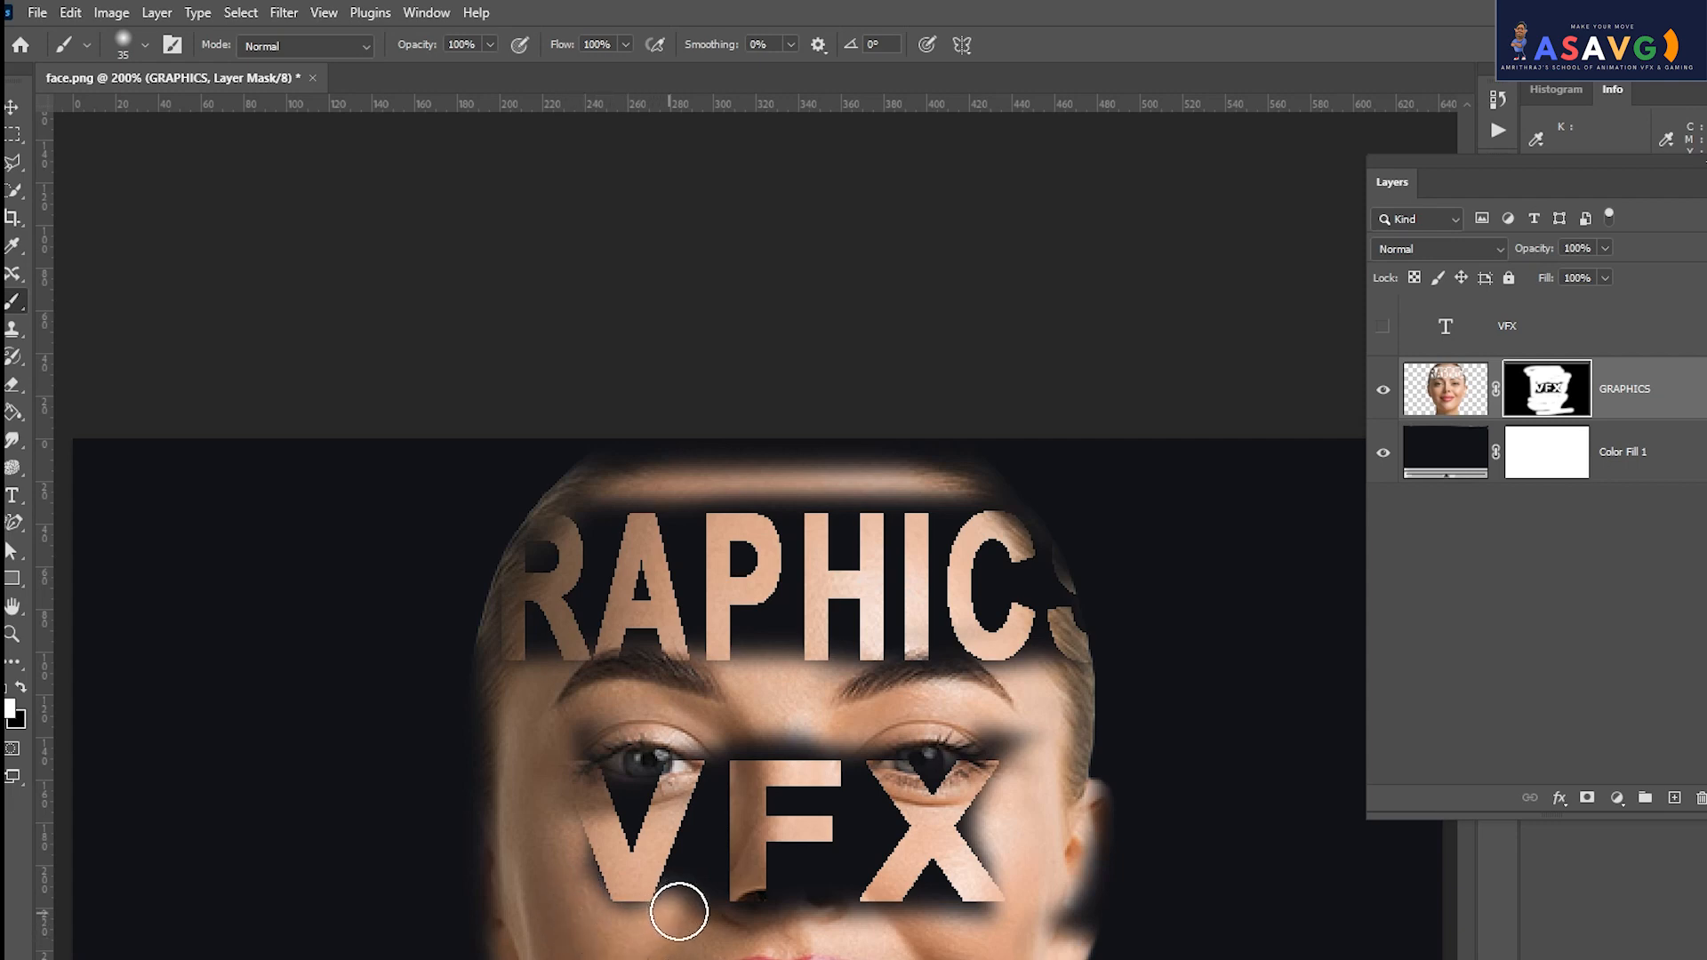
# Try painting white closely around the VFX letters on the mask with a 15 px brush, and undo these strokes.
pyautogui.press('[')
pyautogui.press('[')
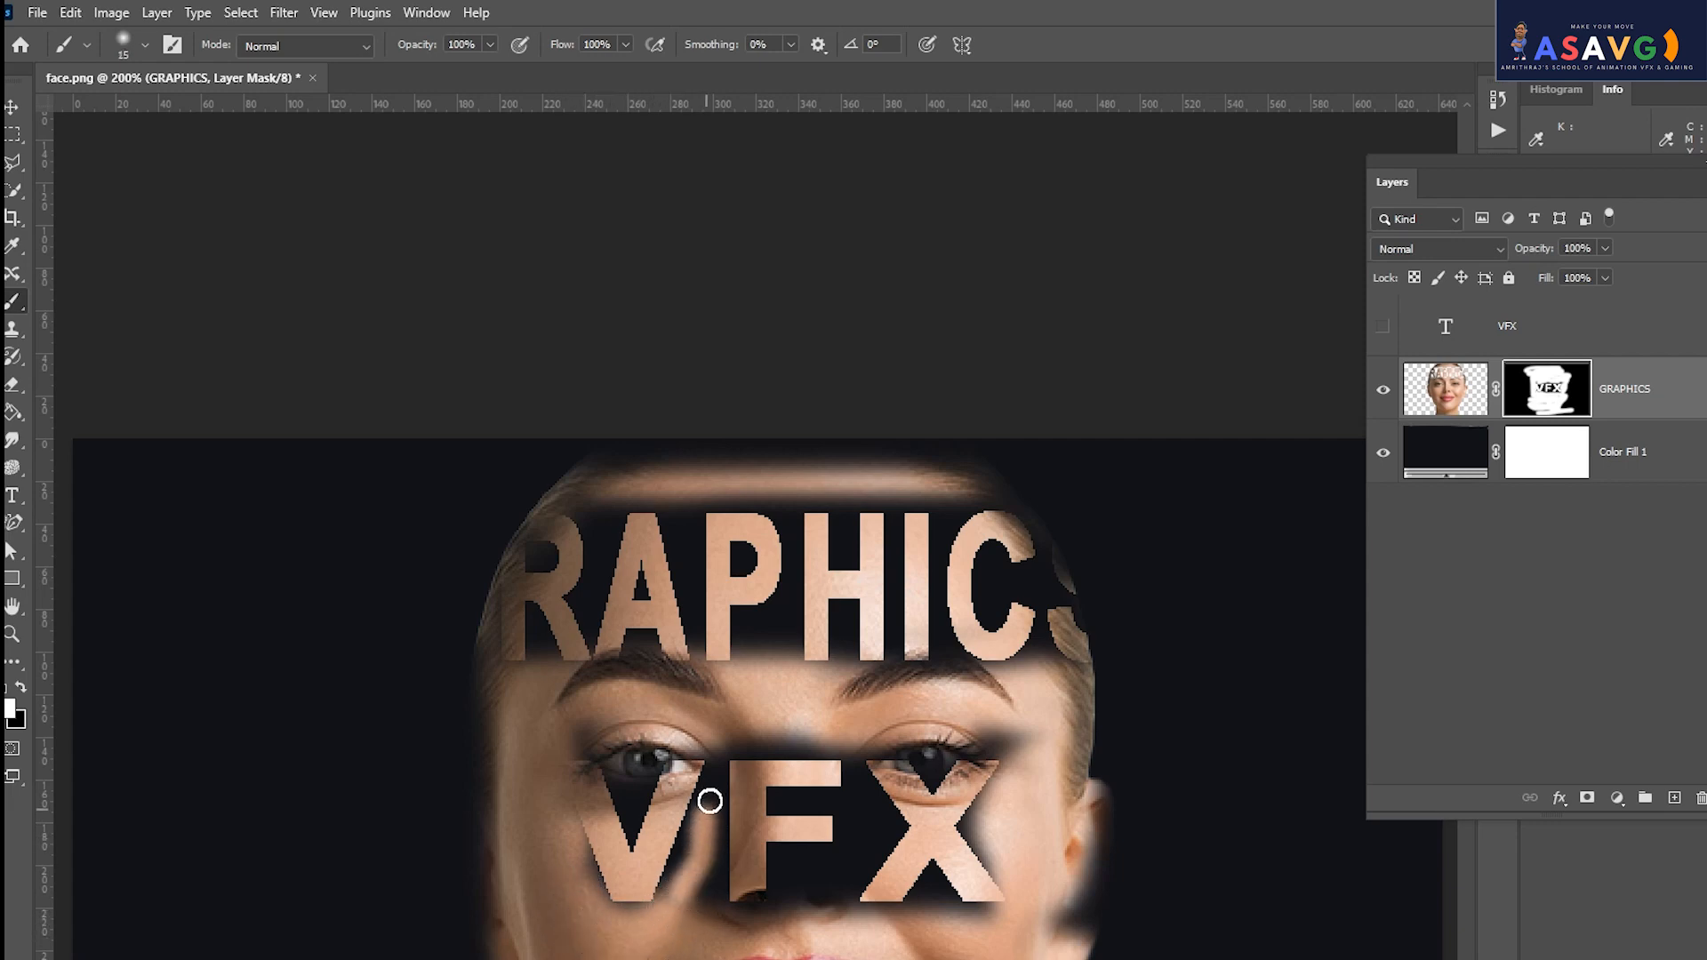
pyautogui.moveTo(698, 840)
pyautogui.mouseDown()
pyautogui.moveTo(673, 898)
pyautogui.moveTo(711, 803)
pyautogui.moveTo(707, 895)
pyautogui.moveTo(725, 845)
pyautogui.moveTo(722, 893)
pyautogui.moveTo(771, 906)
pyautogui.moveTo(828, 889)
pyautogui.moveTo(783, 856)
pyautogui.moveTo(859, 867)
pyautogui.moveTo(799, 894)
pyautogui.moveTo(773, 856)
pyautogui.moveTo(858, 861)
pyautogui.moveTo(873, 827)
pyautogui.moveTo(780, 802)
pyautogui.moveTo(852, 805)
pyautogui.moveTo(860, 775)
pyautogui.moveTo(874, 806)
pyautogui.mouseUp()
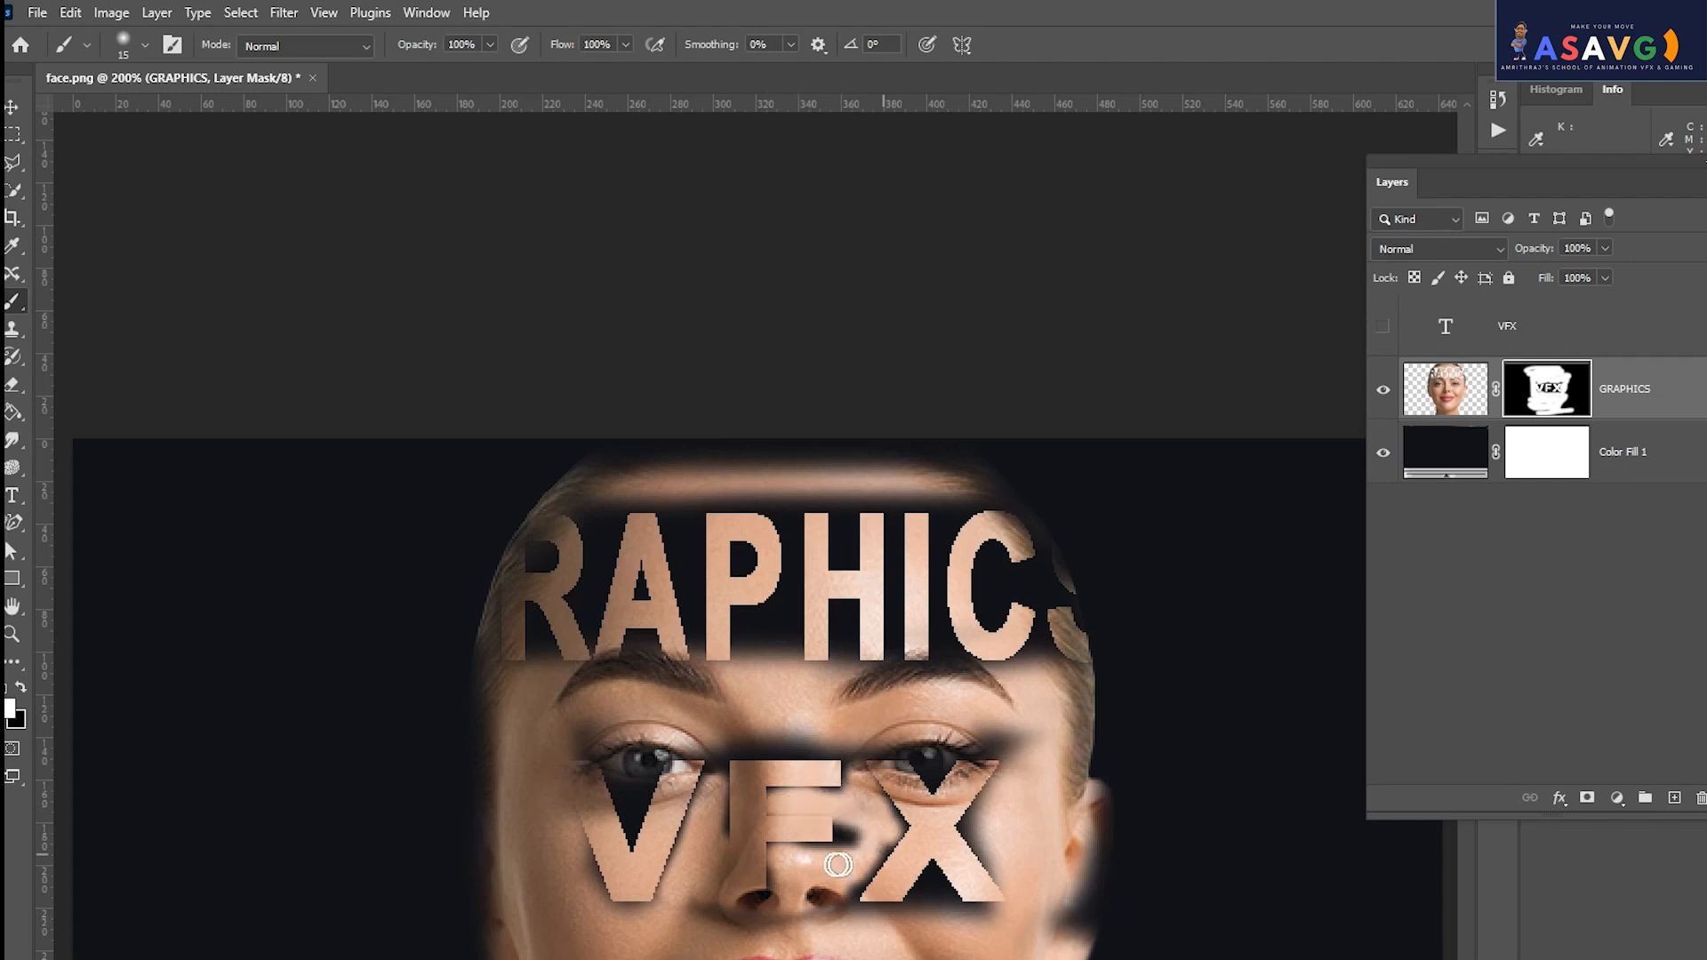
pyautogui.moveTo(837, 865); pyautogui.dragTo(843, 828)
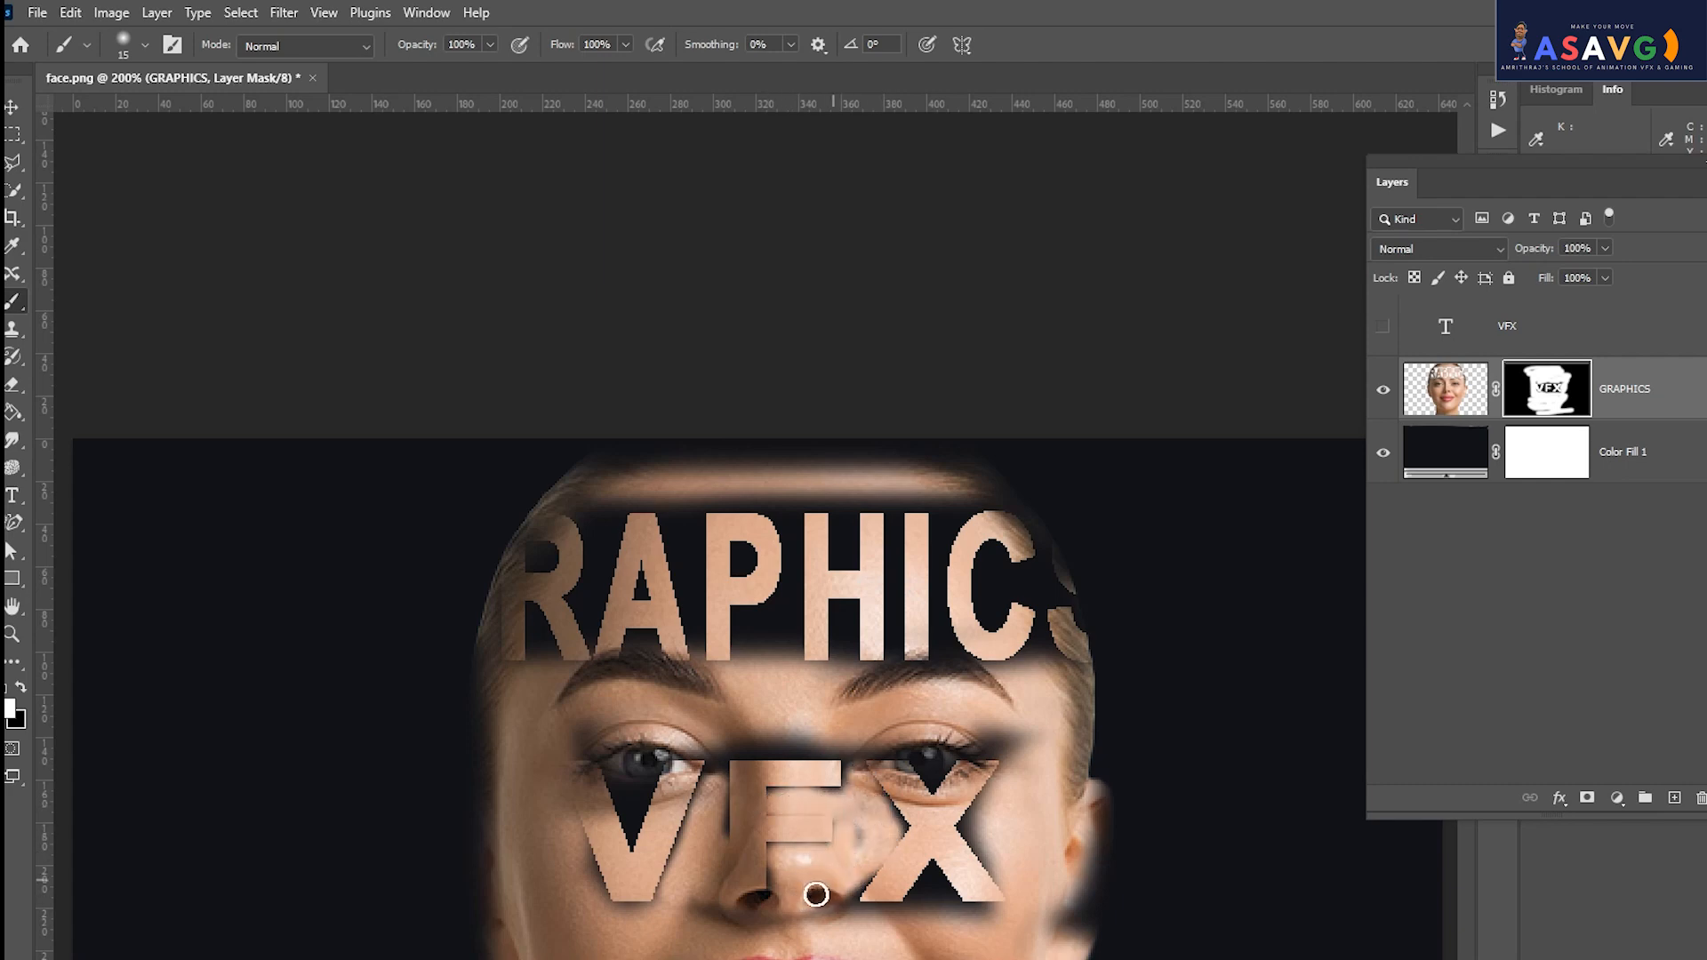
pyautogui.moveTo(912, 897)
pyautogui.mouseDown()
pyautogui.moveTo(875, 911)
pyautogui.moveTo(997, 911)
pyautogui.moveTo(1073, 867)
pyautogui.moveTo(981, 754)
pyautogui.moveTo(567, 755)
pyautogui.moveTo(618, 768)
pyautogui.moveTo(625, 820)
pyautogui.mouseUp()
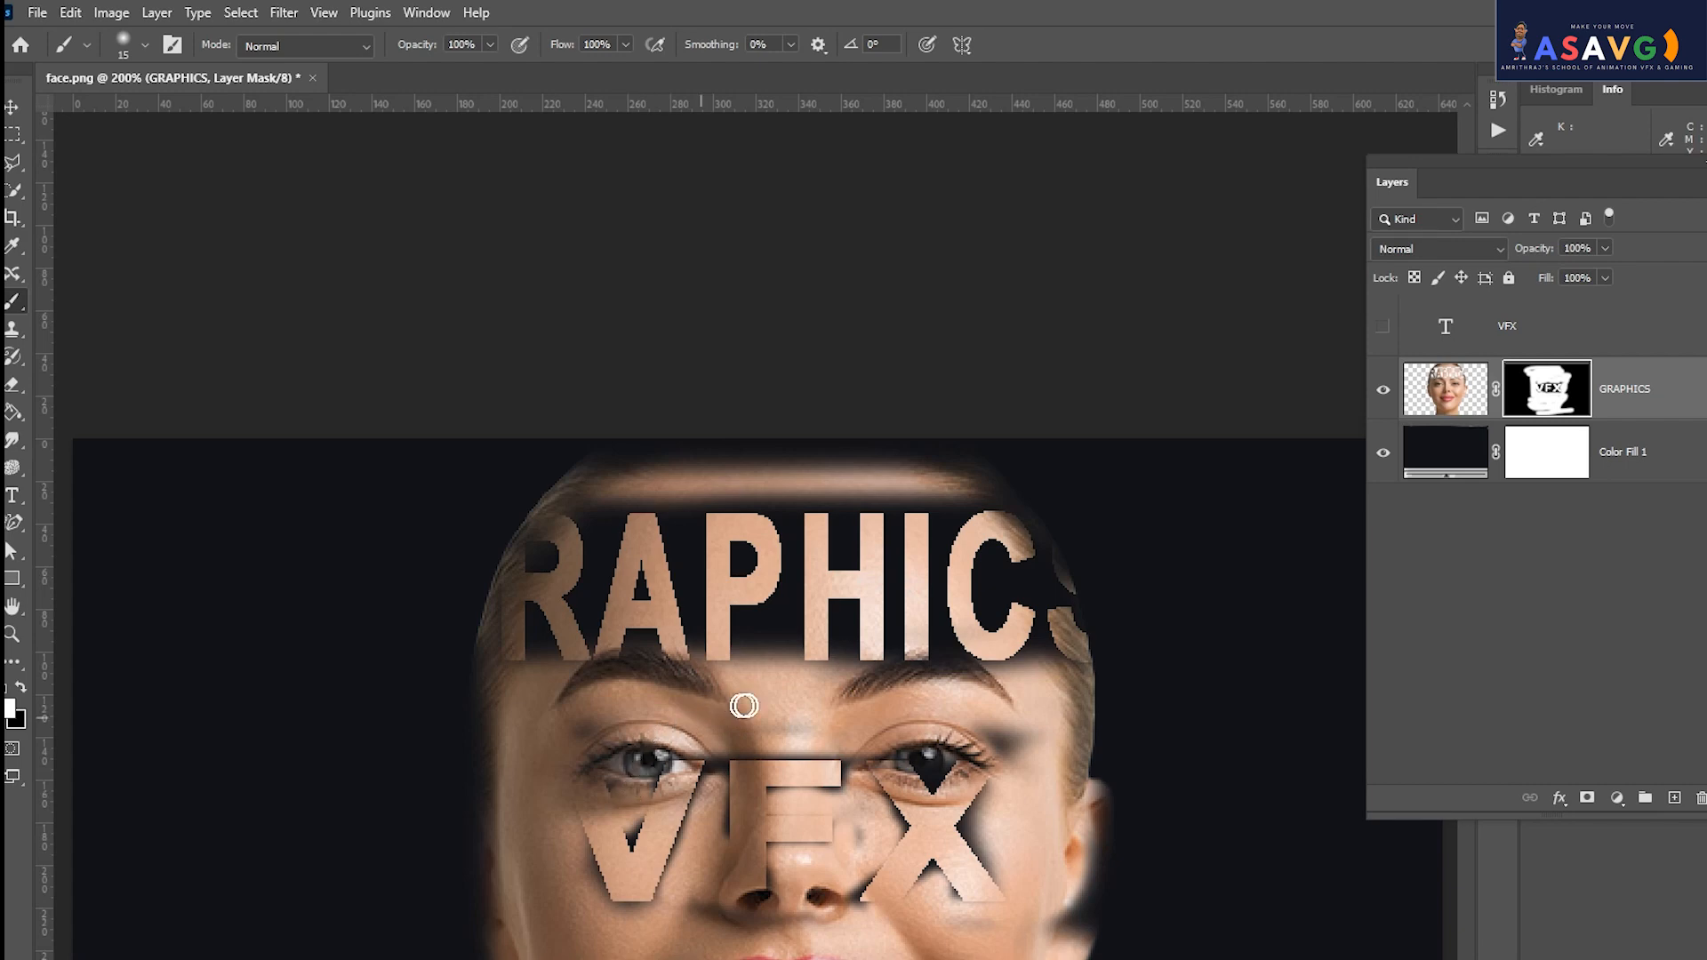
pyautogui.moveTo(1150, 890); pyautogui.dragTo(1138, 796)
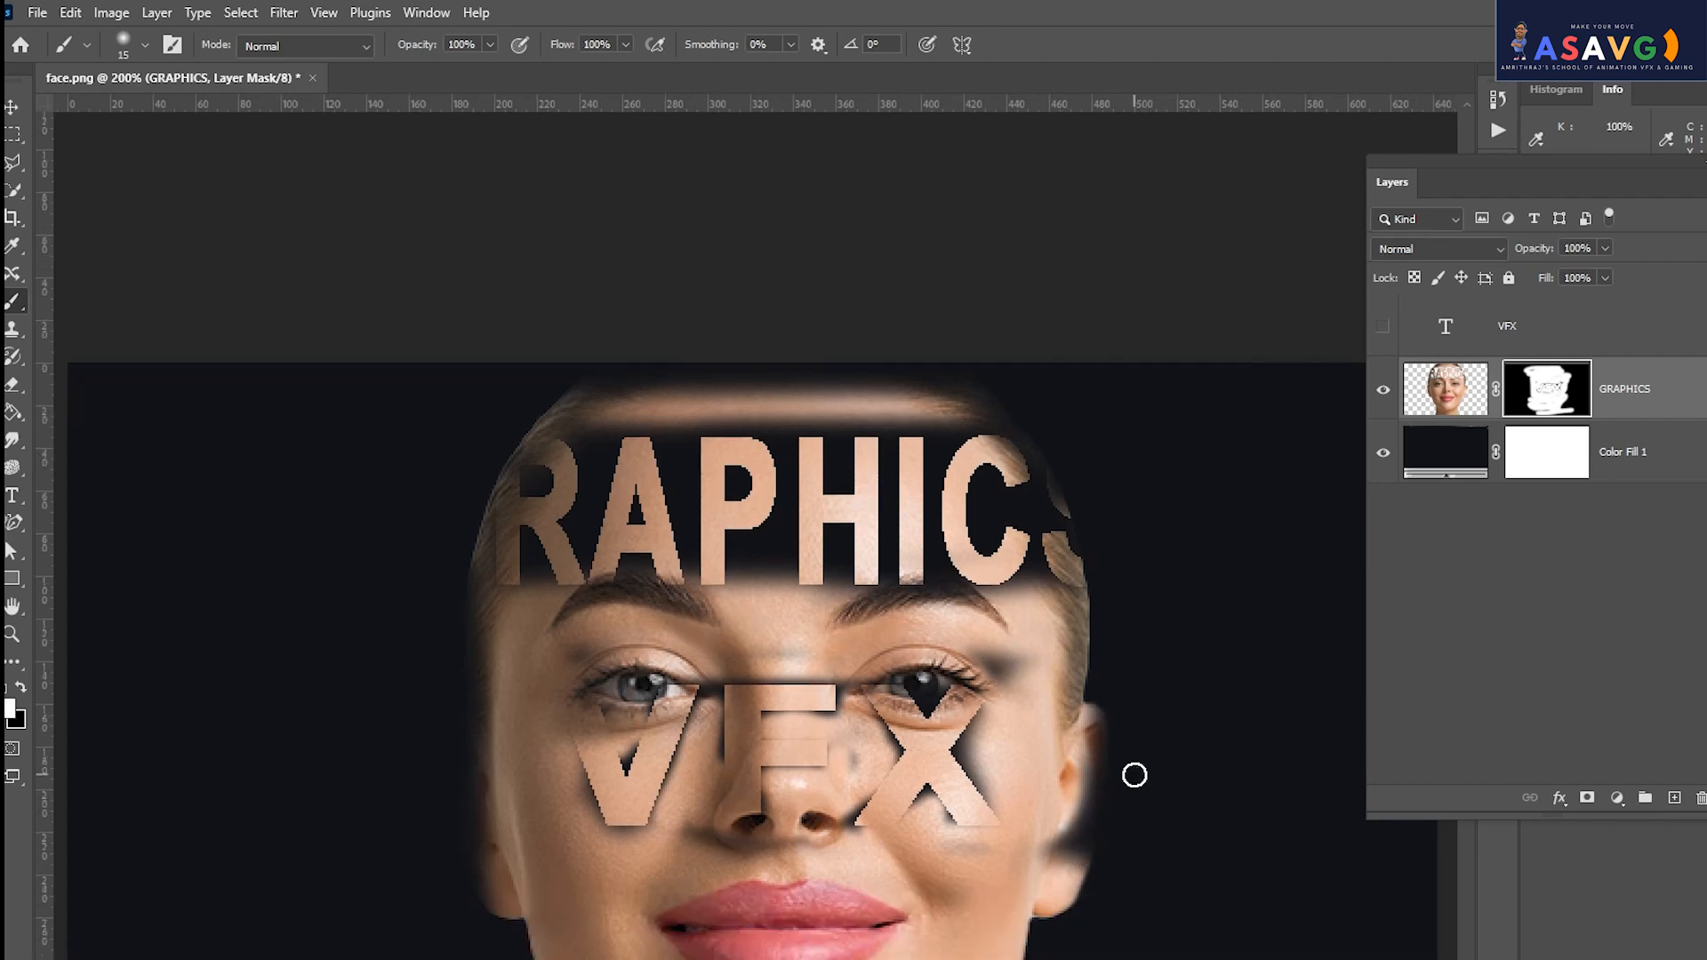
pyautogui.hotkey('ctrl', 'z')
pyautogui.hotkey('ctrl', 'z')
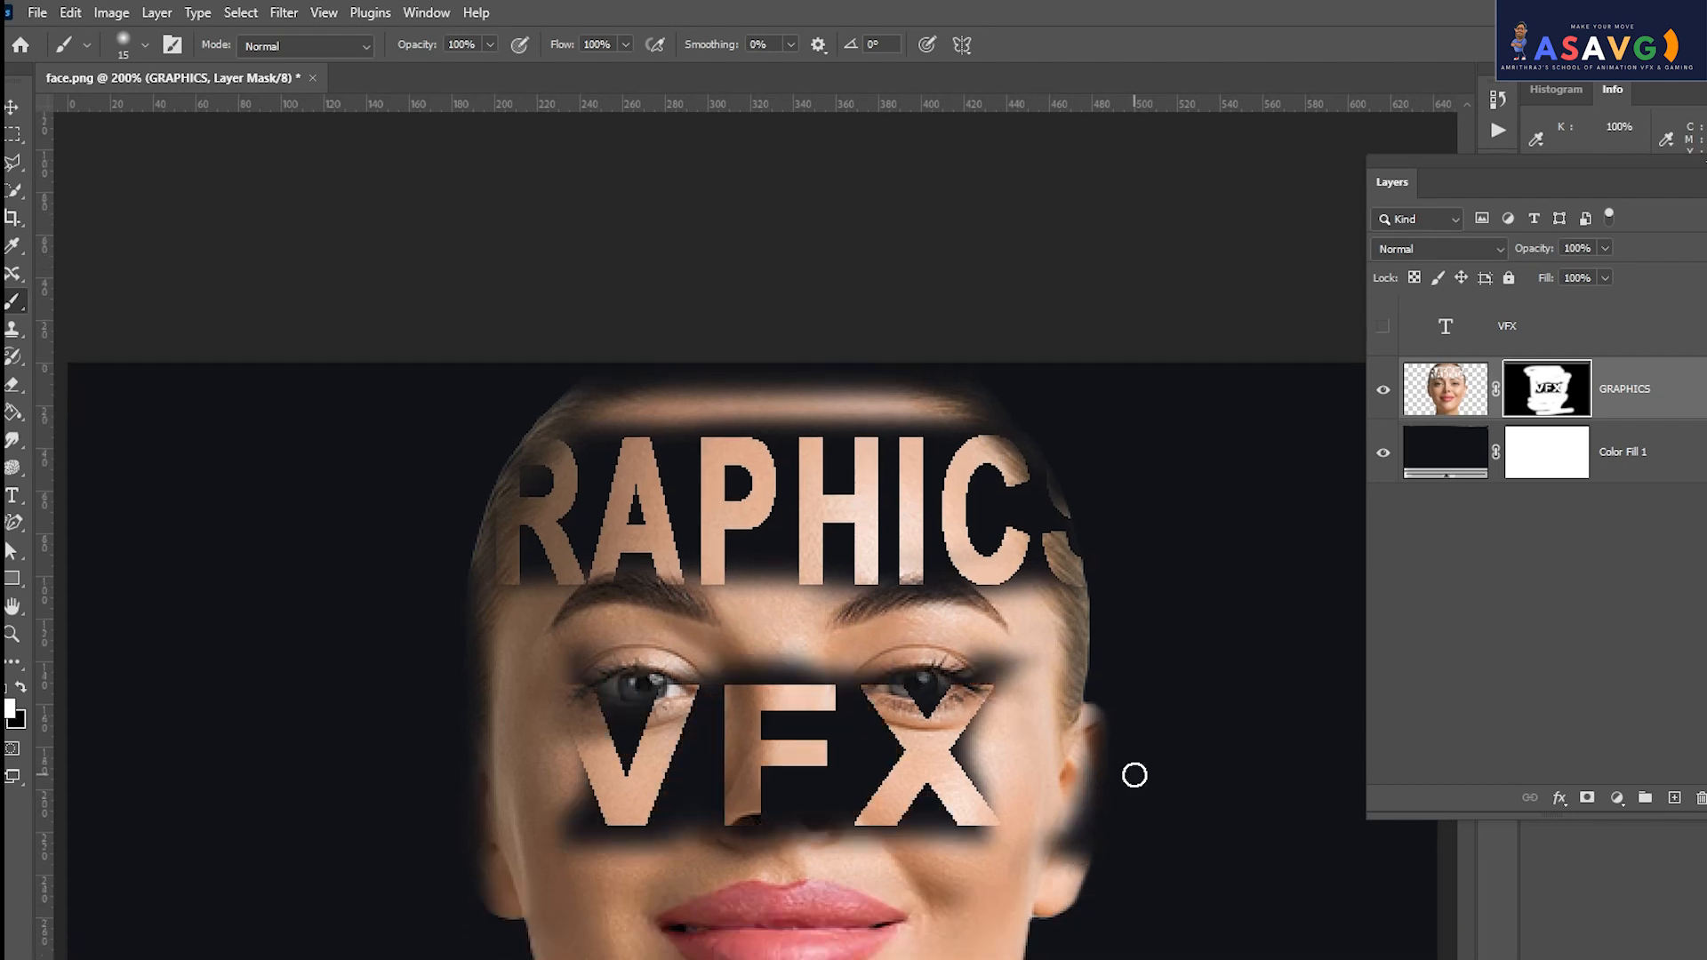
# Change the Color Fill 1 background to the muted blue-violet colour 7071a4.
pyautogui.doubleClick(1450, 459)
pyautogui.click(1296, 305)
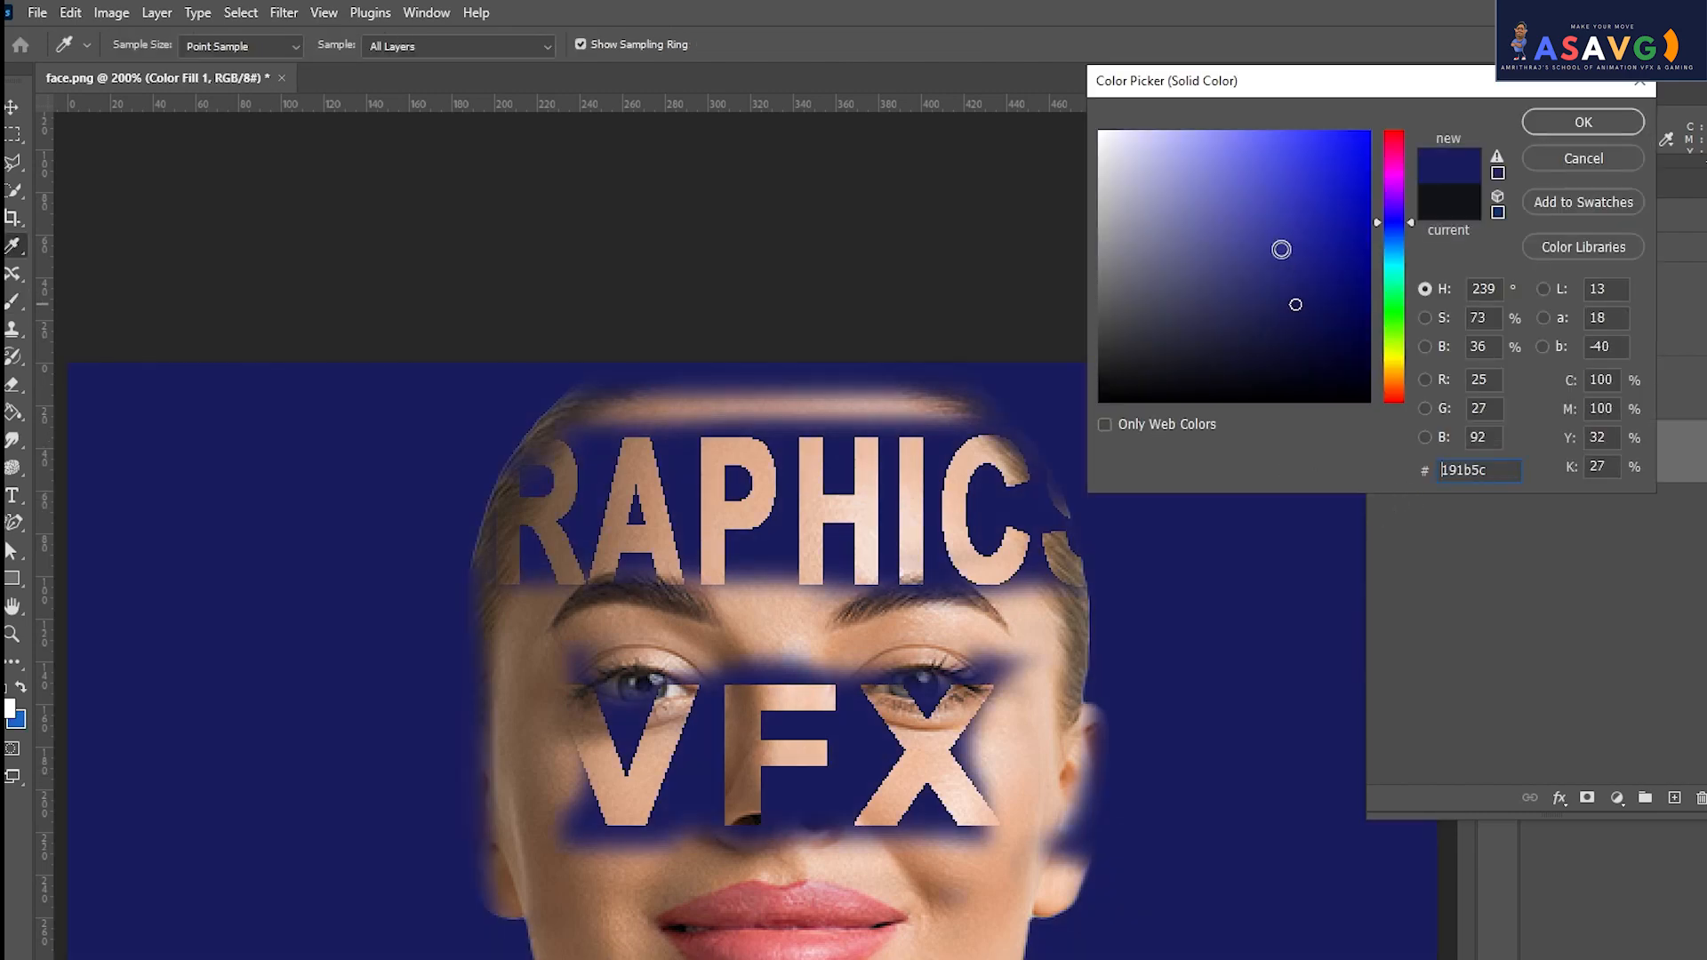
pyautogui.moveTo(1281, 249); pyautogui.dragTo(1185, 228)
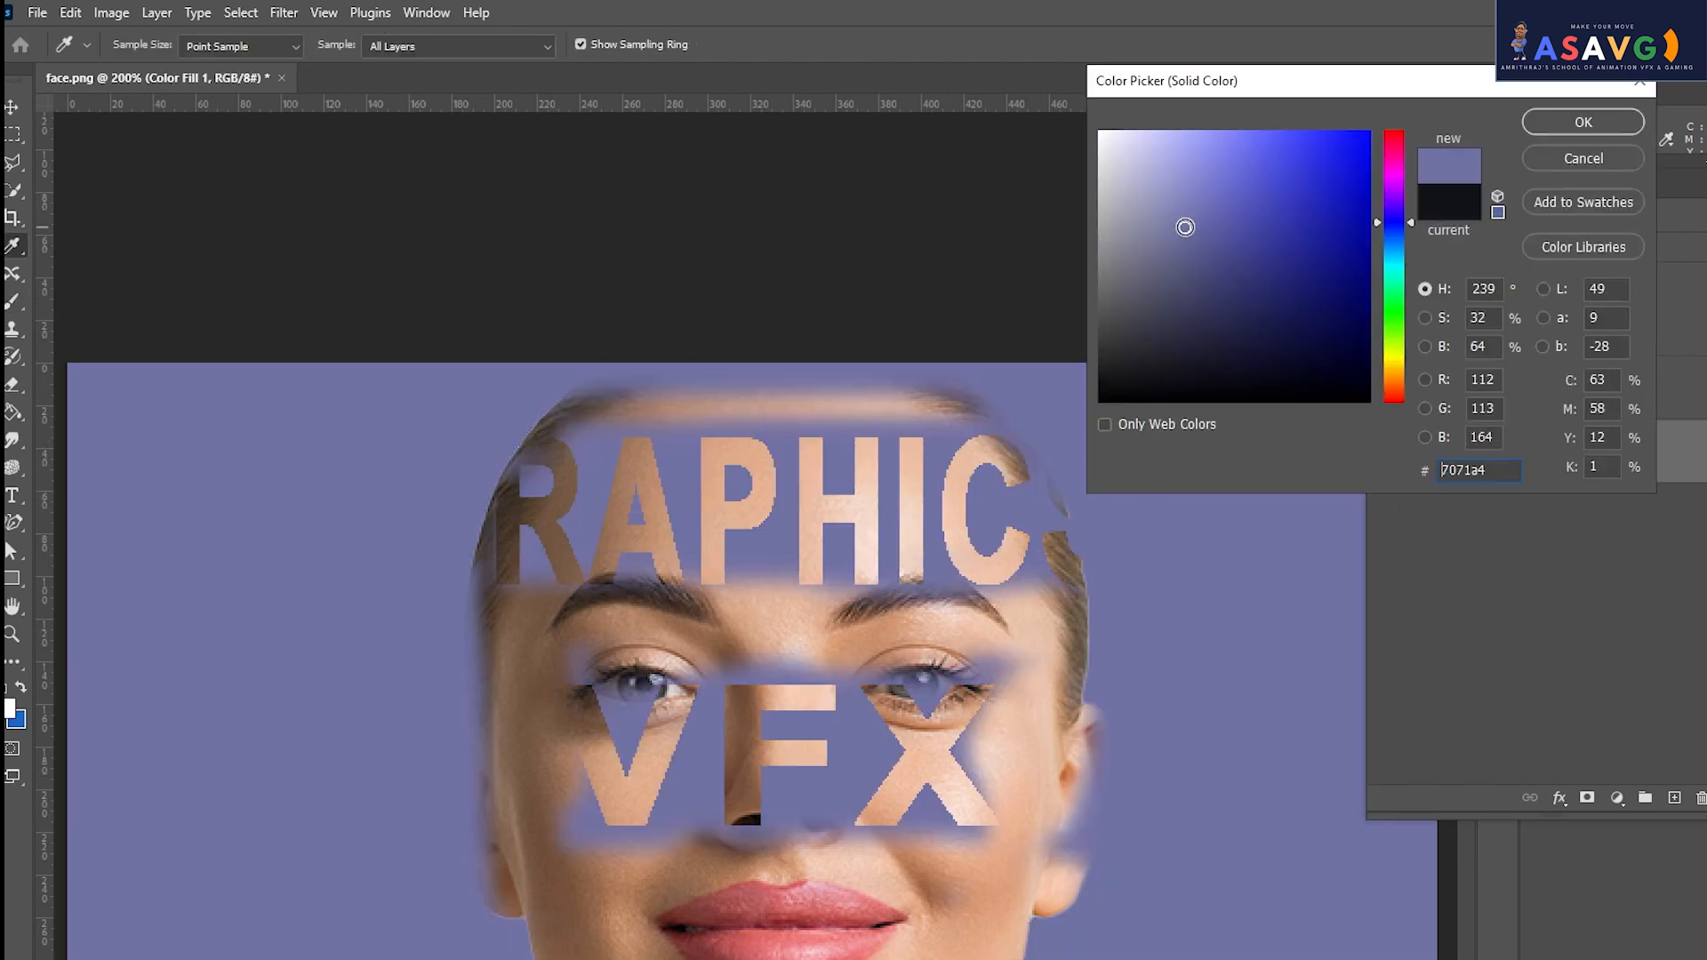
pyautogui.click(1585, 123)
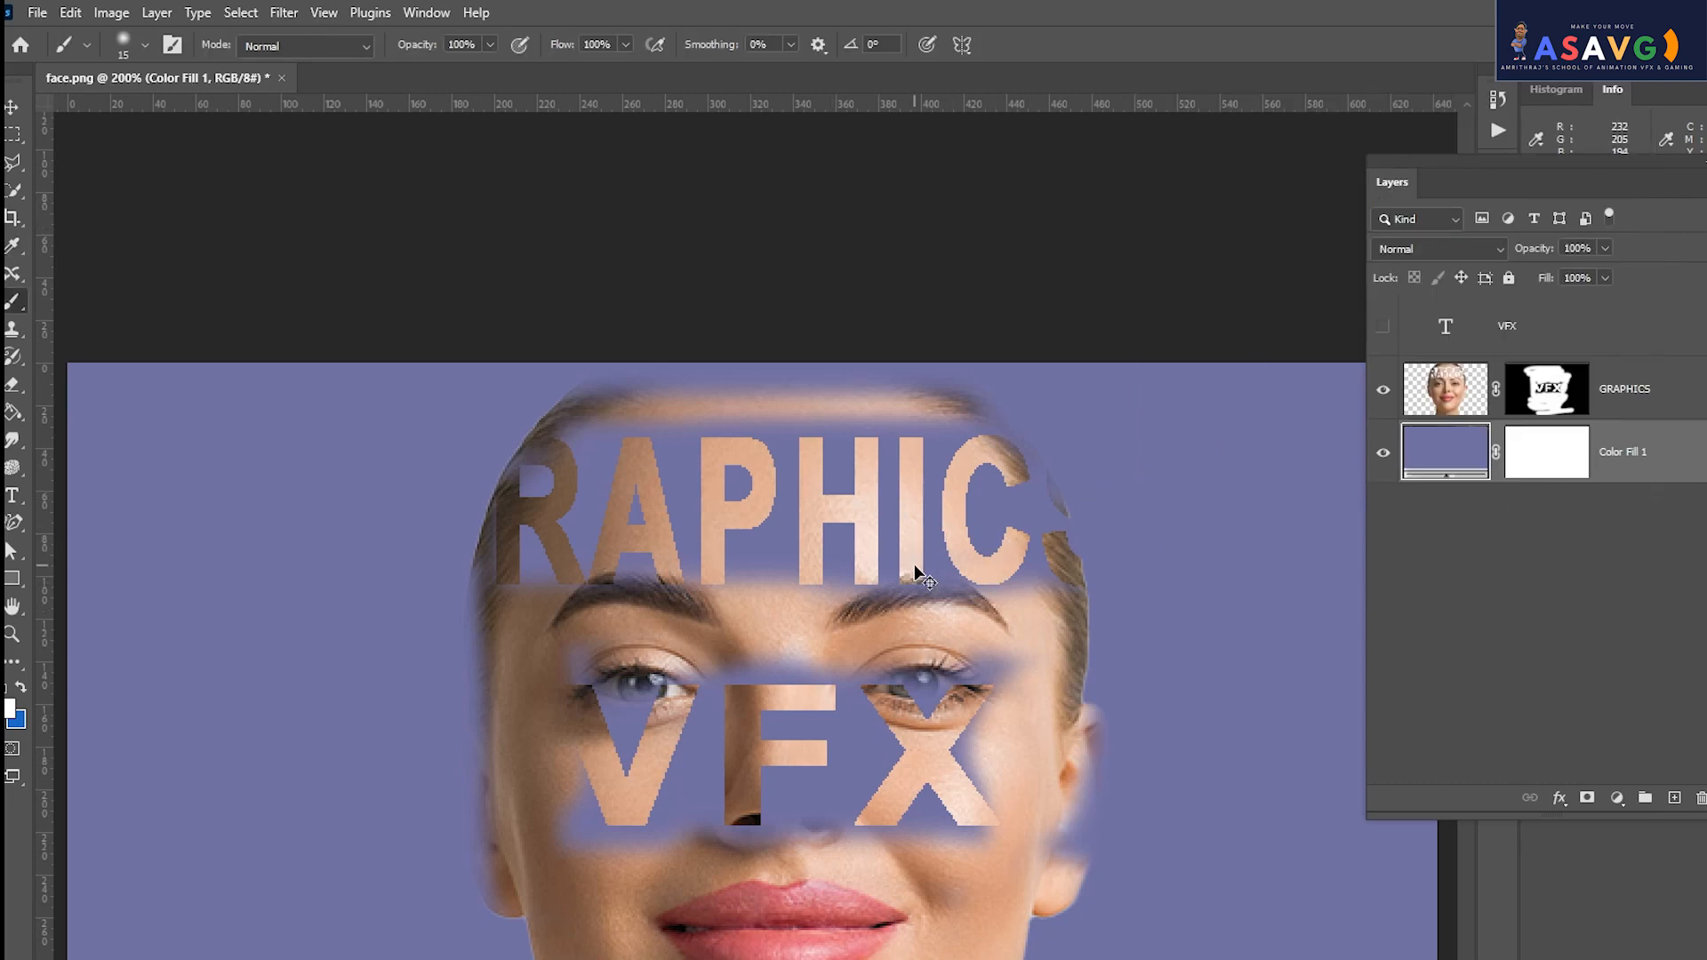
pyautogui.hotkey('ctrl', '-')
pyautogui.hotkey('ctrl', '-')
pyautogui.hotkey('ctrl', '-')
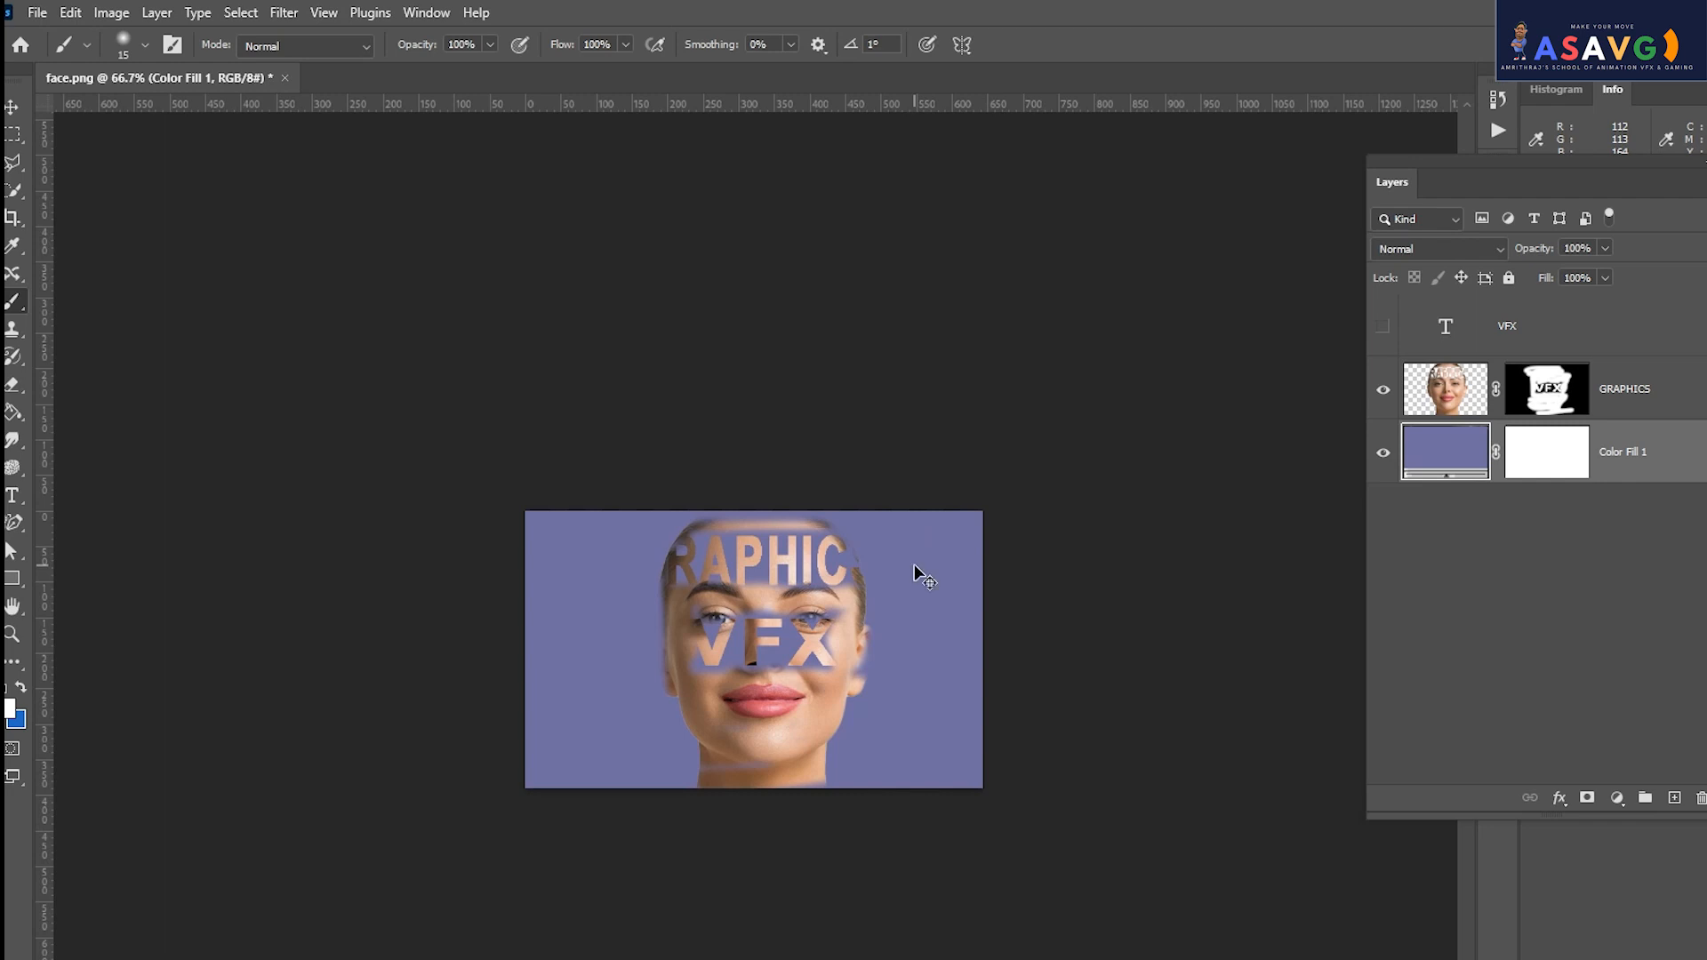
pyautogui.hotkey('ctrl', '+')
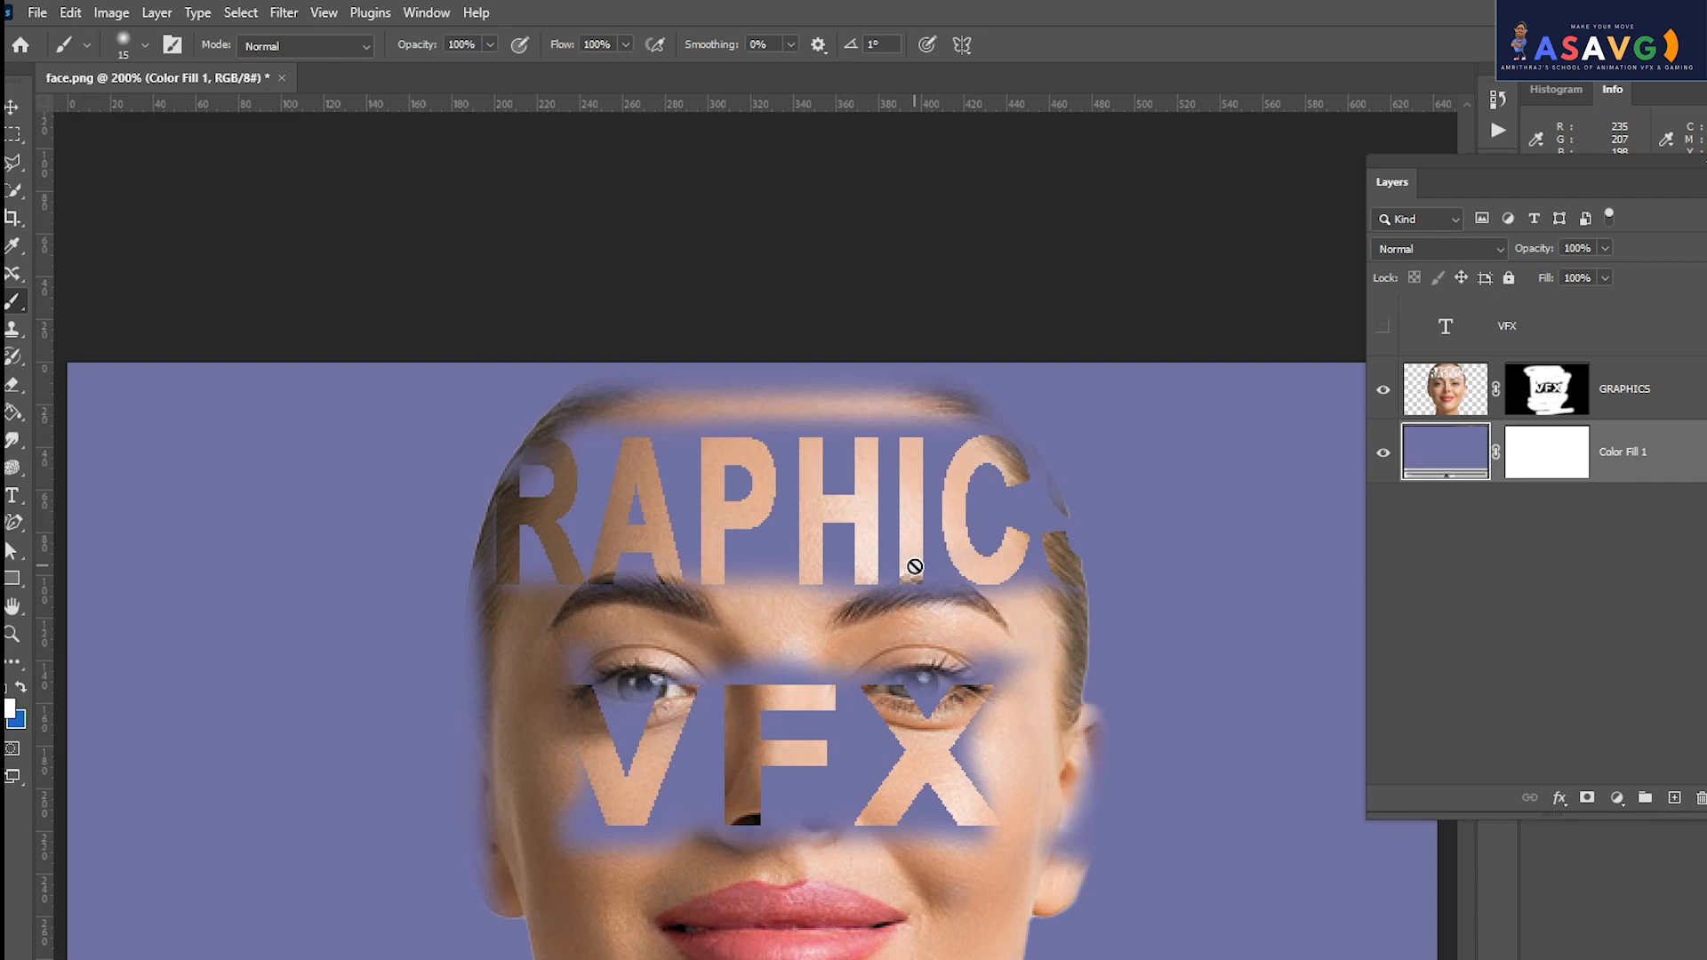
pyautogui.hotkey('ctrl', '+')
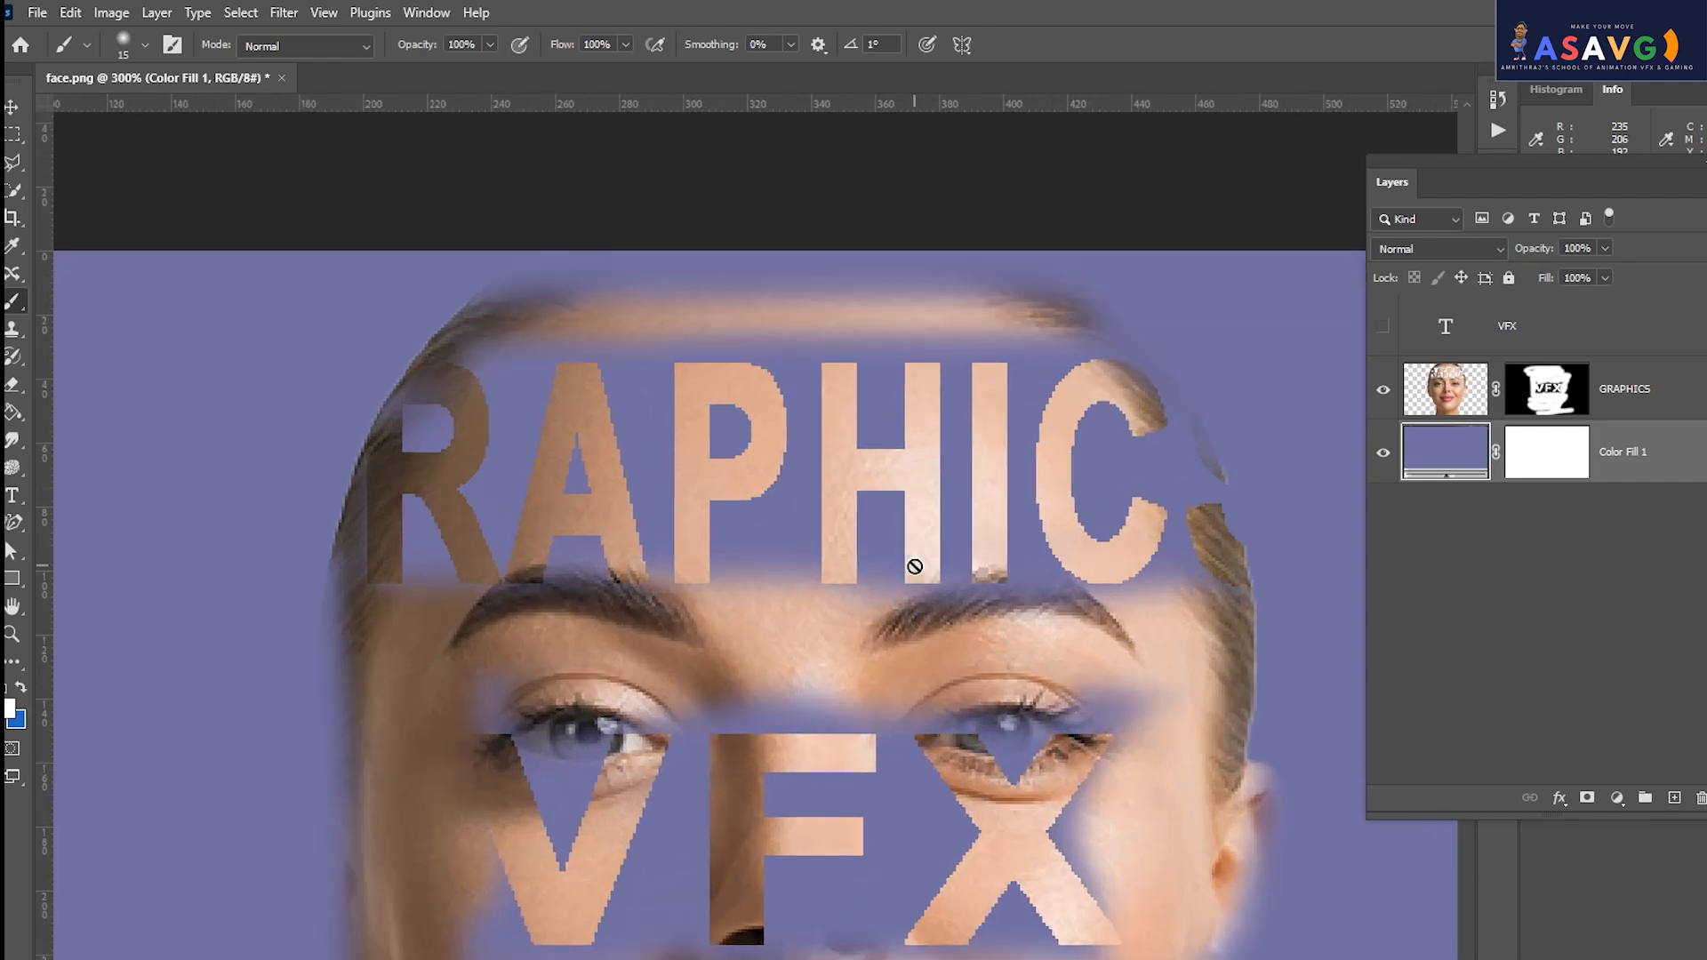